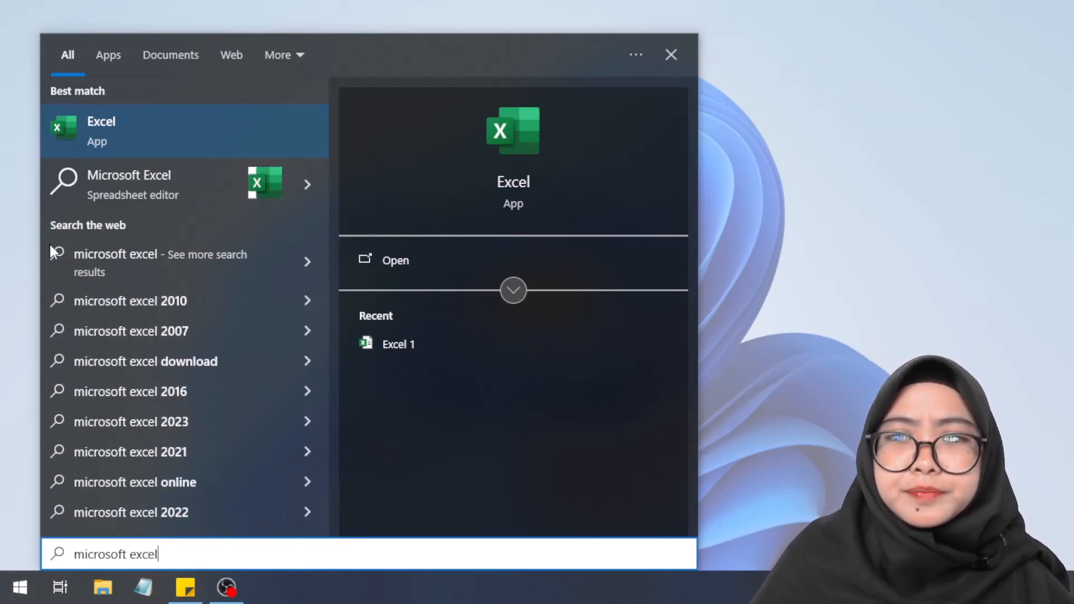
- Launch Excel from the search results, maximize its window and create a blank workbook
click(177, 136)
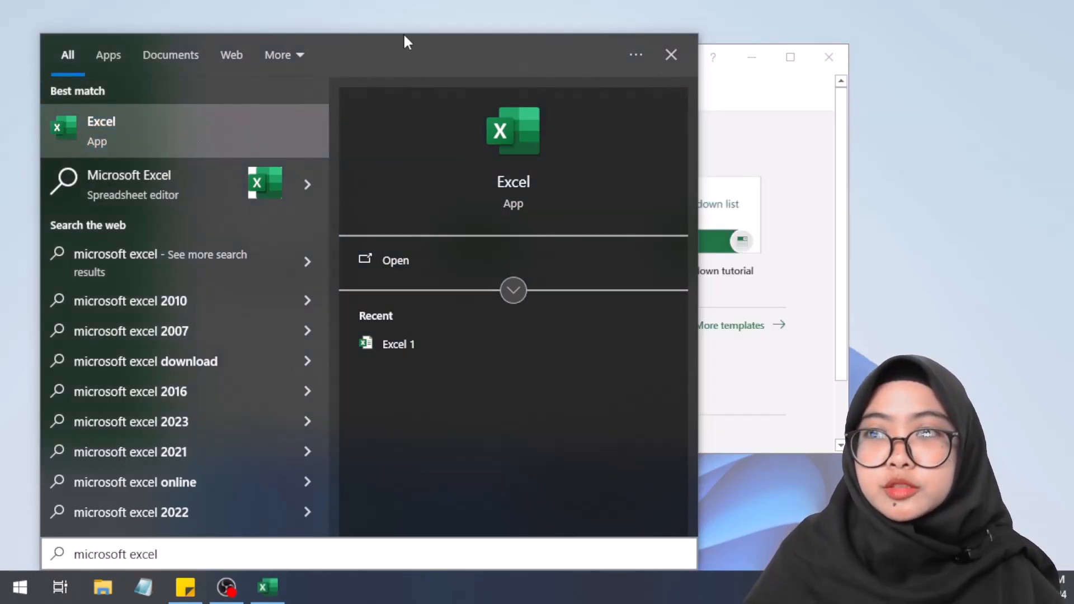
click(670, 52)
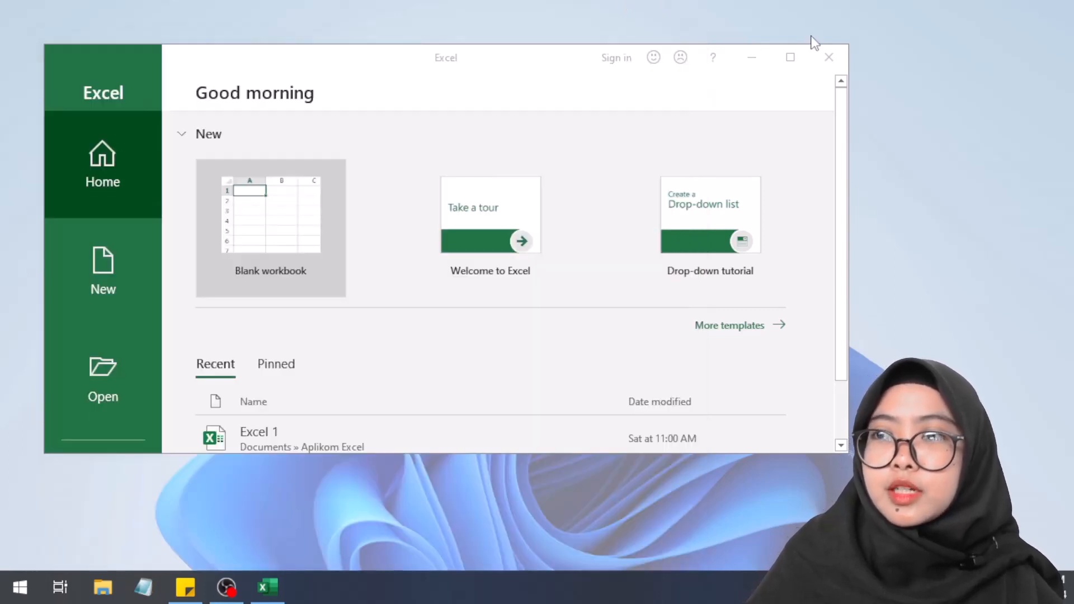
click(789, 57)
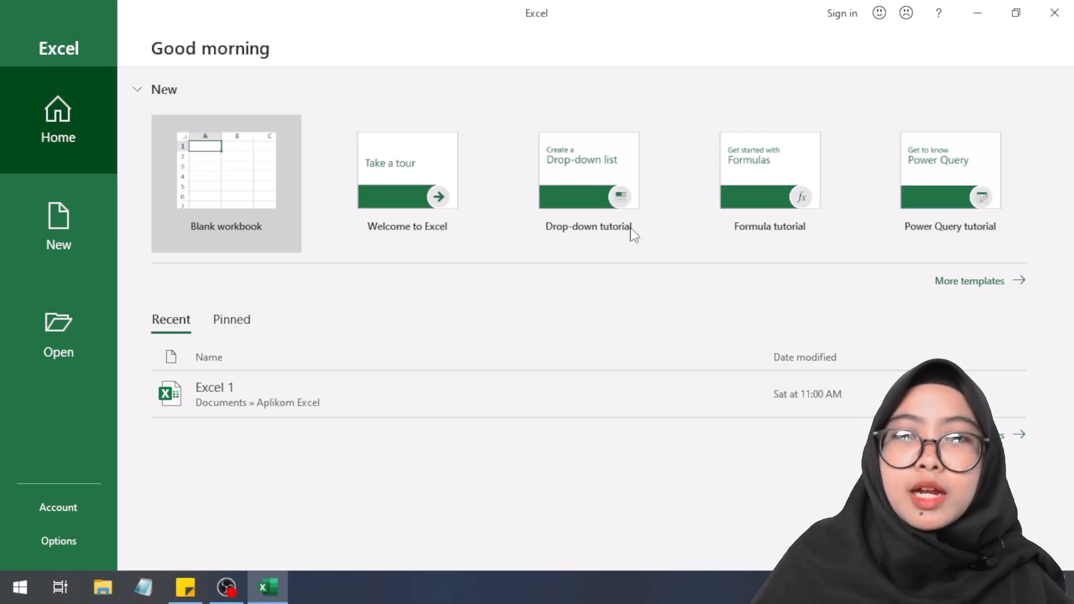
click(216, 177)
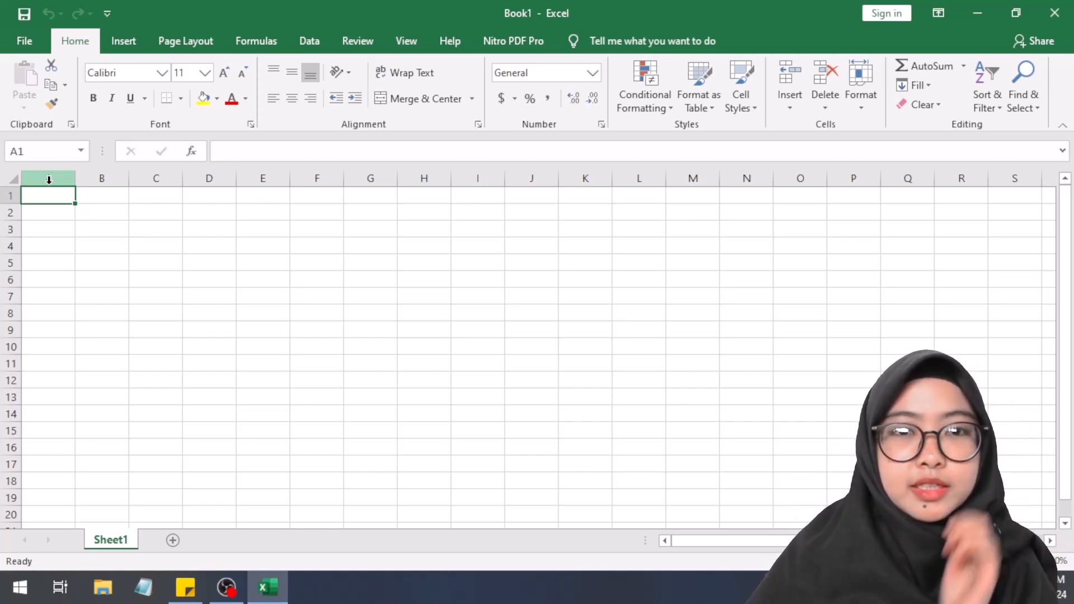
- Select whole columns among A to E and rows 1 to 3 in turn to examine the sheet's column and row layout
click(156, 177)
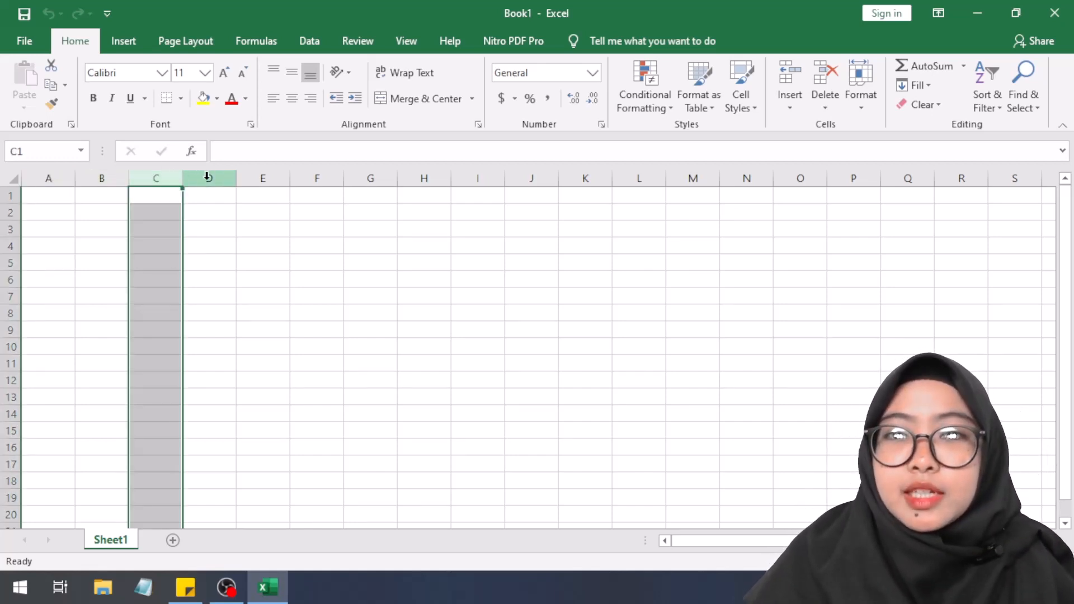
click(207, 177)
click(262, 176)
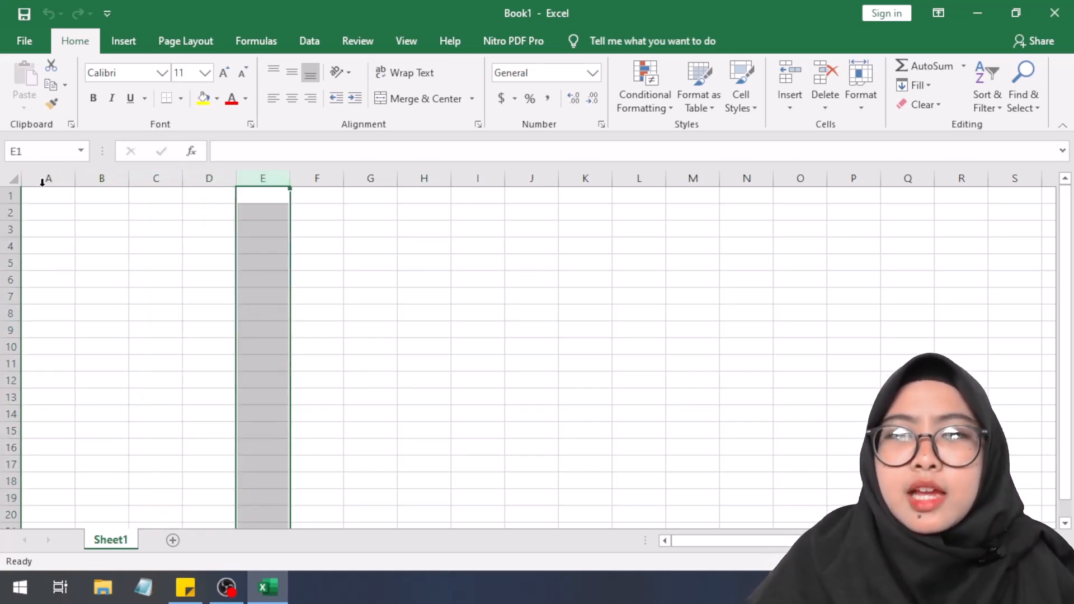
click(10, 195)
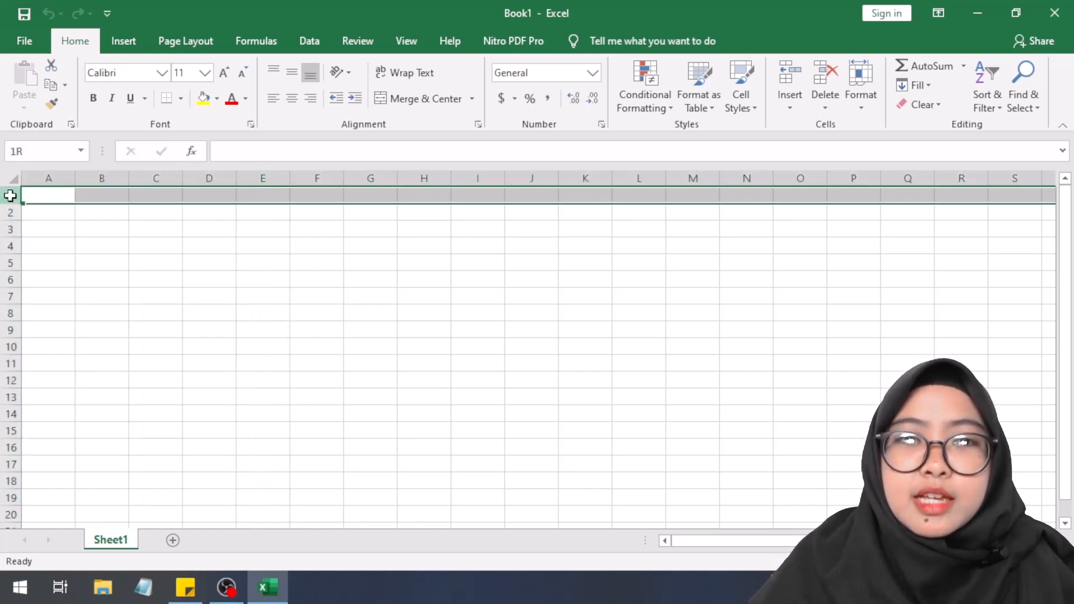
click(10, 212)
click(9, 229)
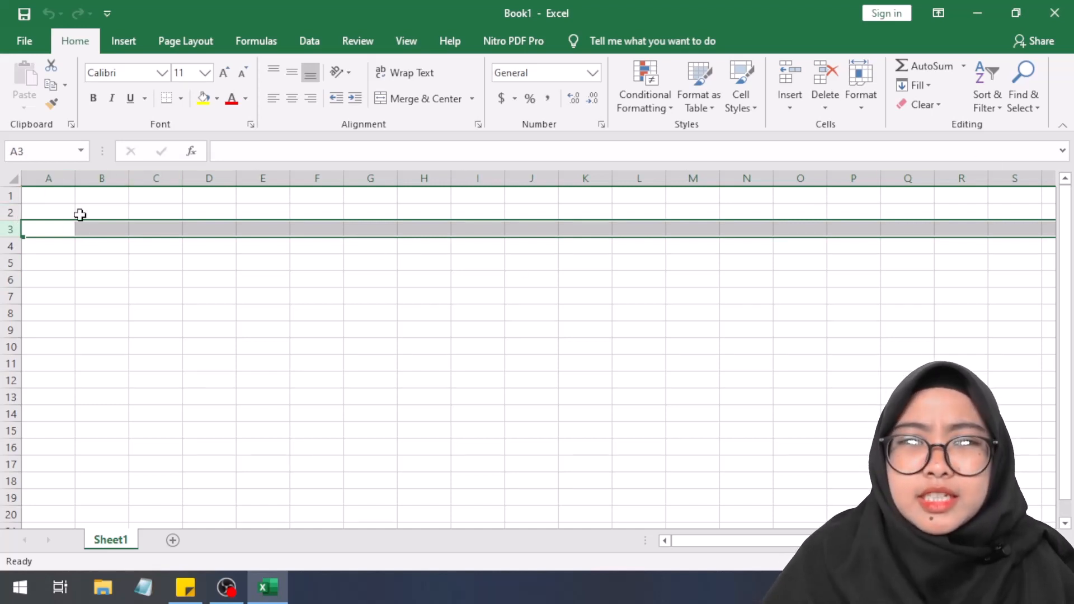
click(45, 178)
drag(67, 180, 157, 179)
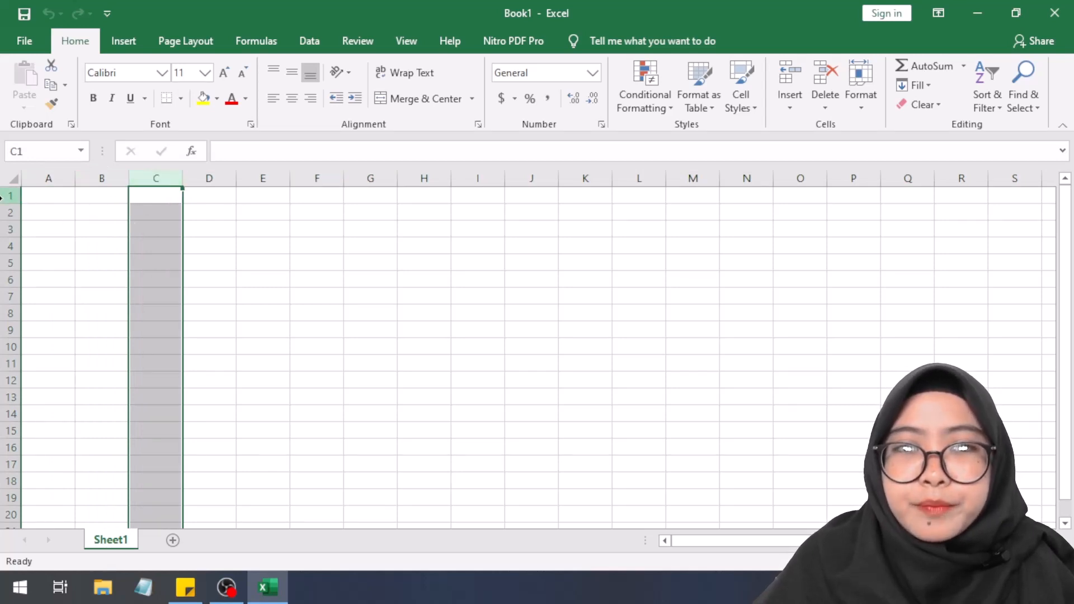
click(2, 196)
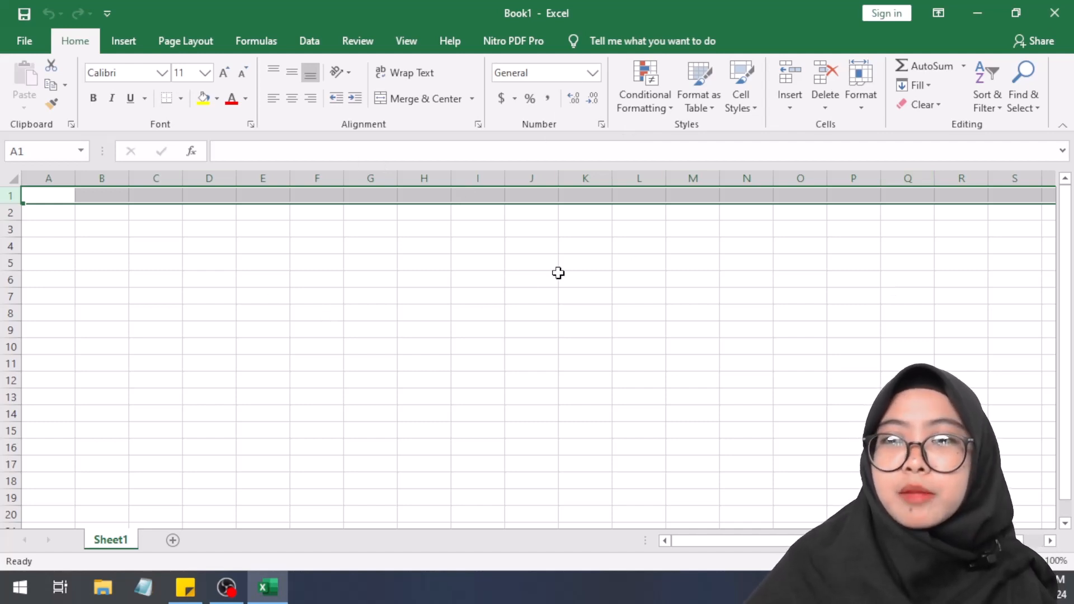
- Select single cells such as E2, A2 and B1 through E1 to examine how columns and rows form cell addresses
click(246, 213)
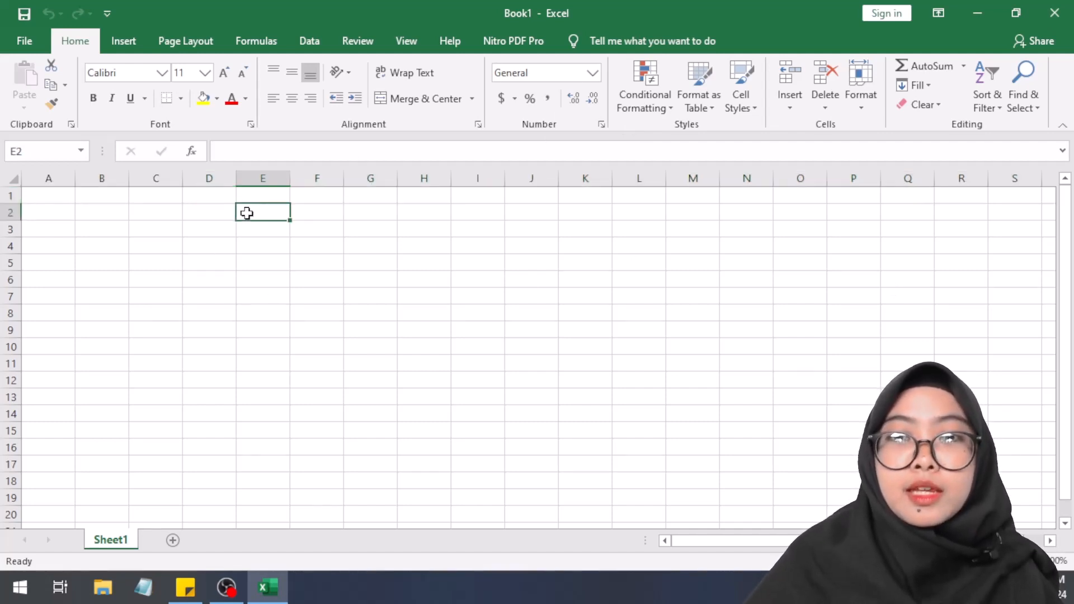
click(54, 215)
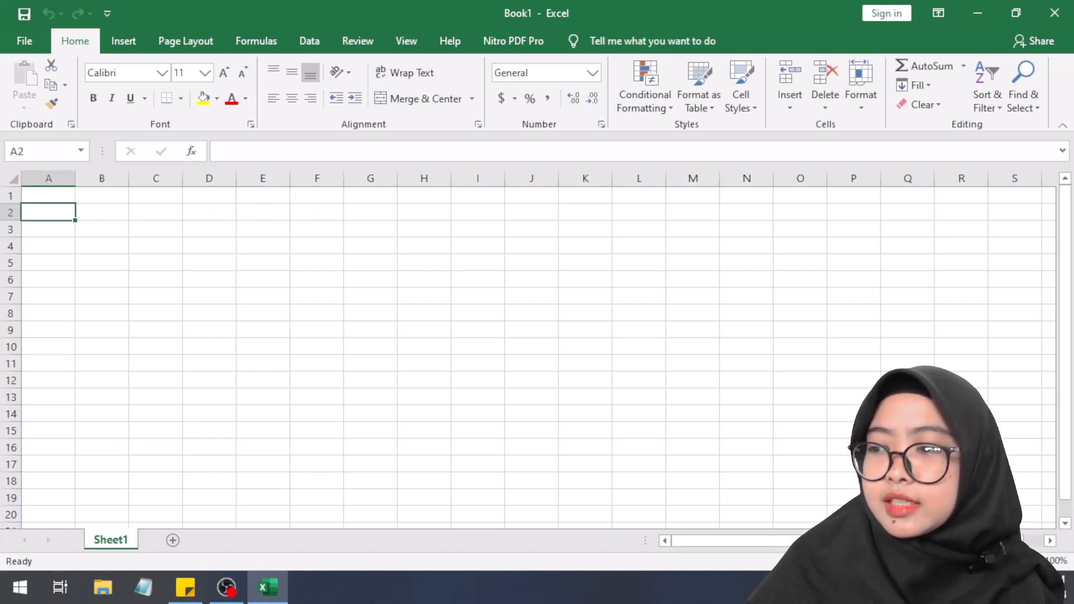
ctrl+scroll(529, 349, up, 4)
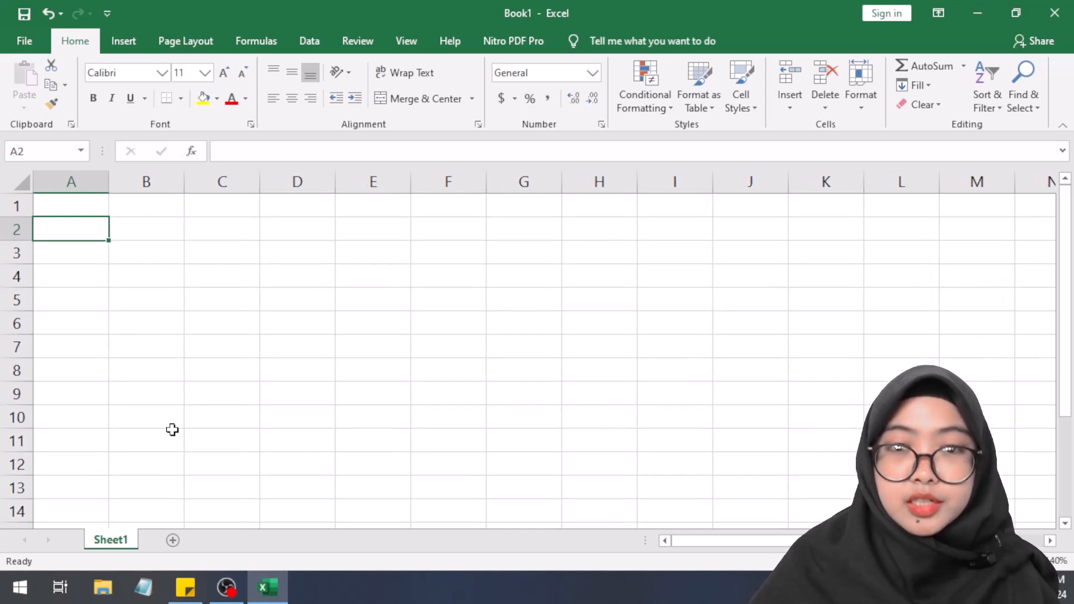
click(164, 202)
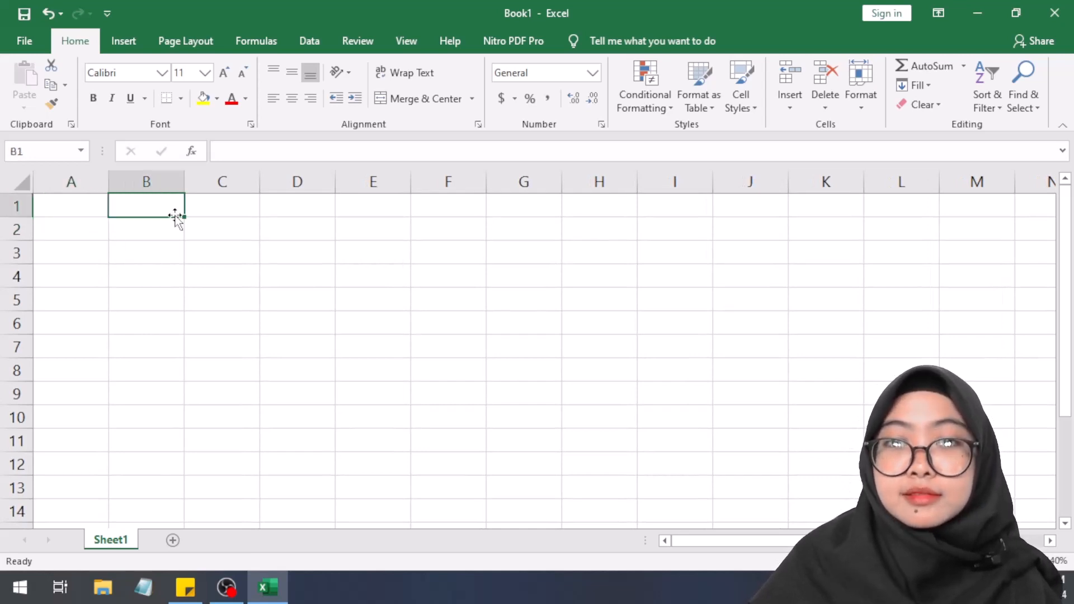
click(240, 207)
click(300, 202)
click(366, 208)
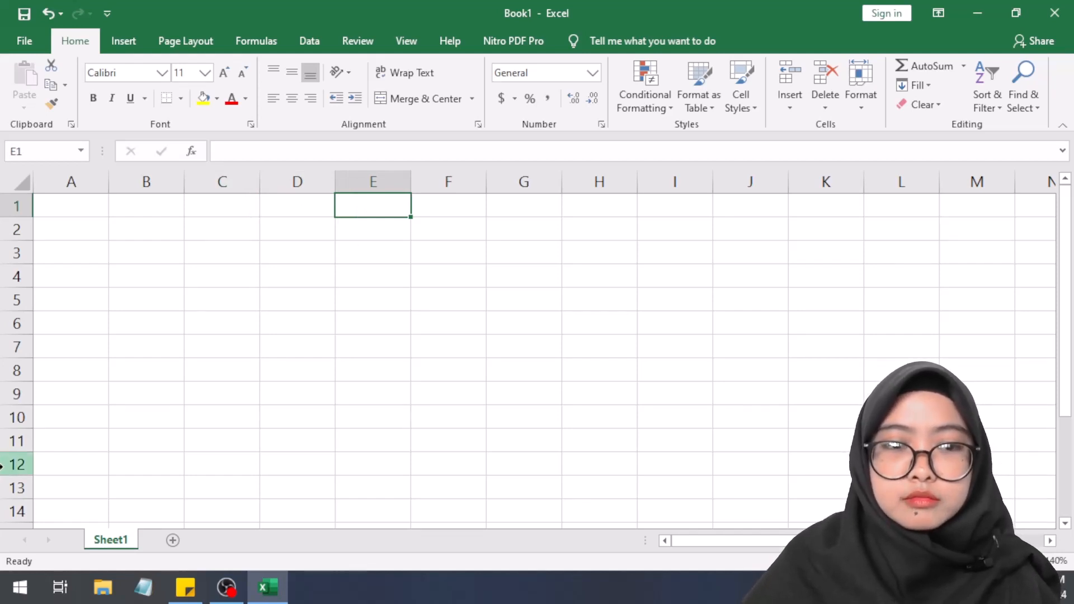
click(227, 587)
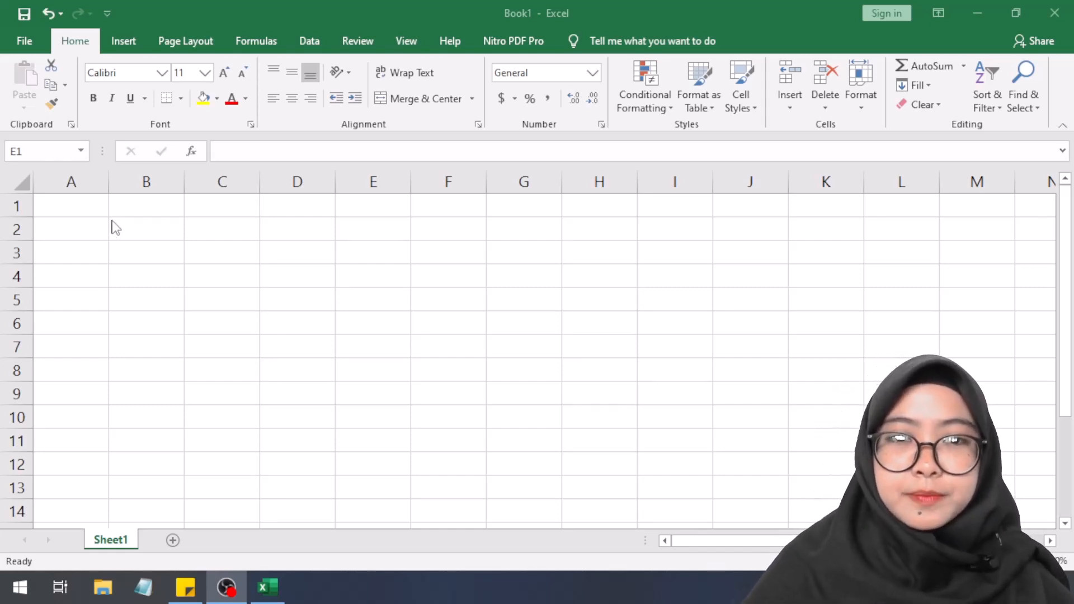
click(82, 206)
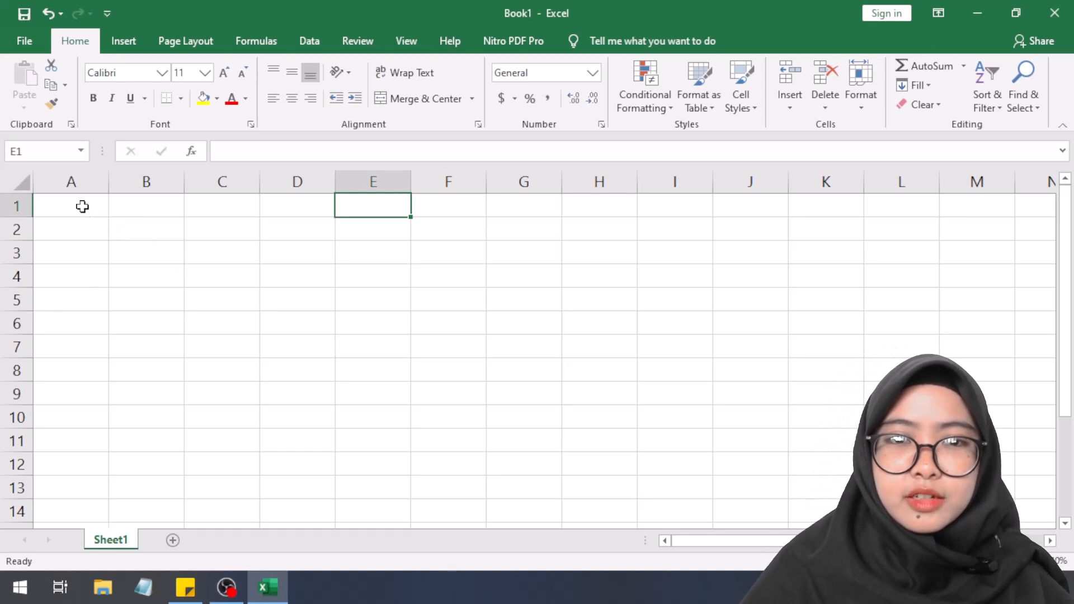
click(313, 216)
click(241, 198)
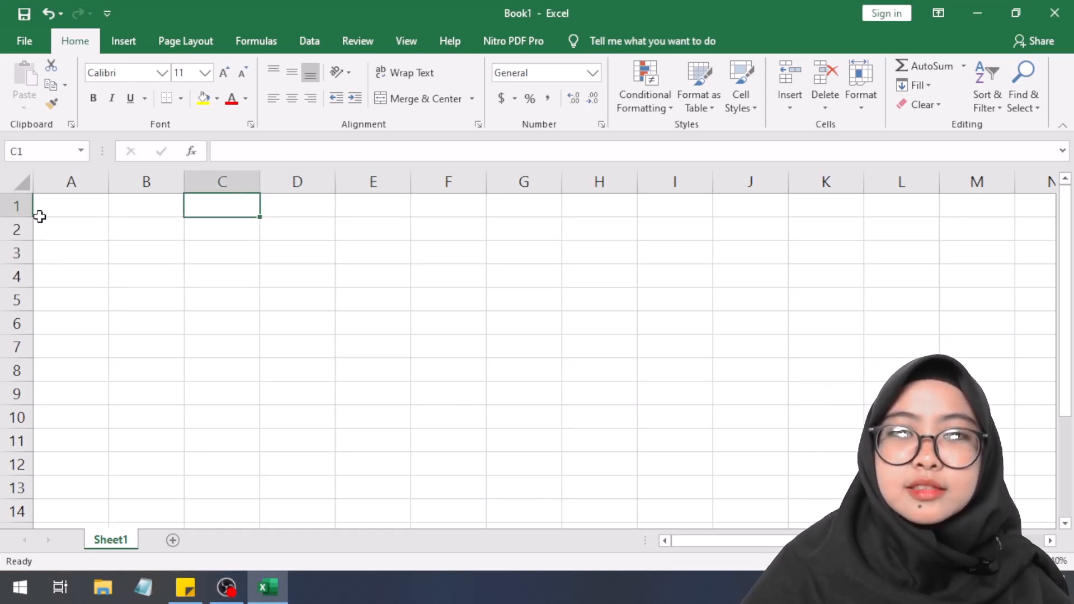
click(143, 196)
click(113, 231)
click(48, 213)
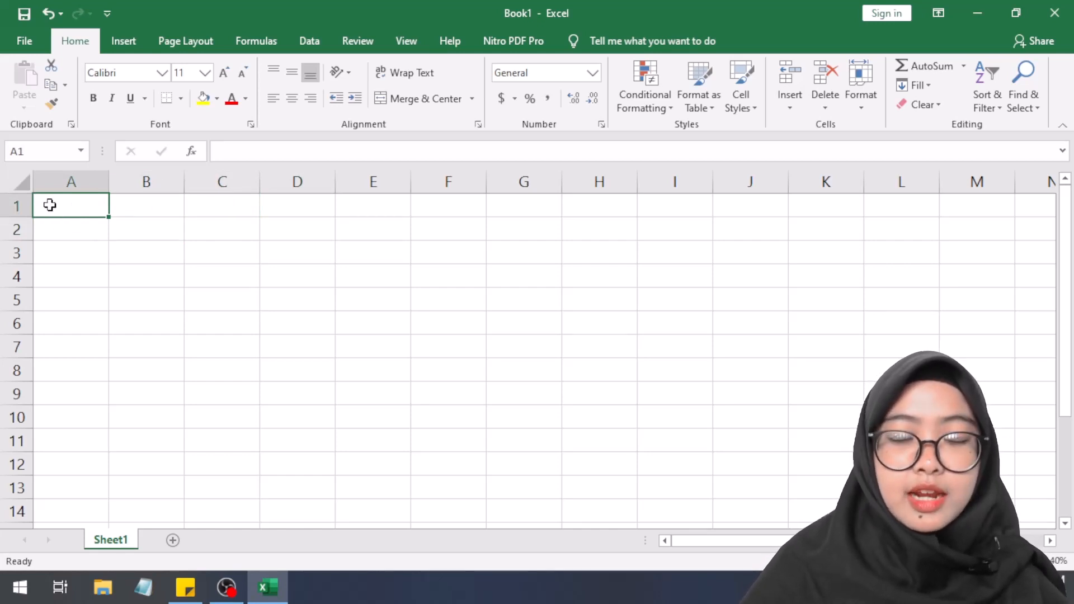
click(120, 207)
click(87, 216)
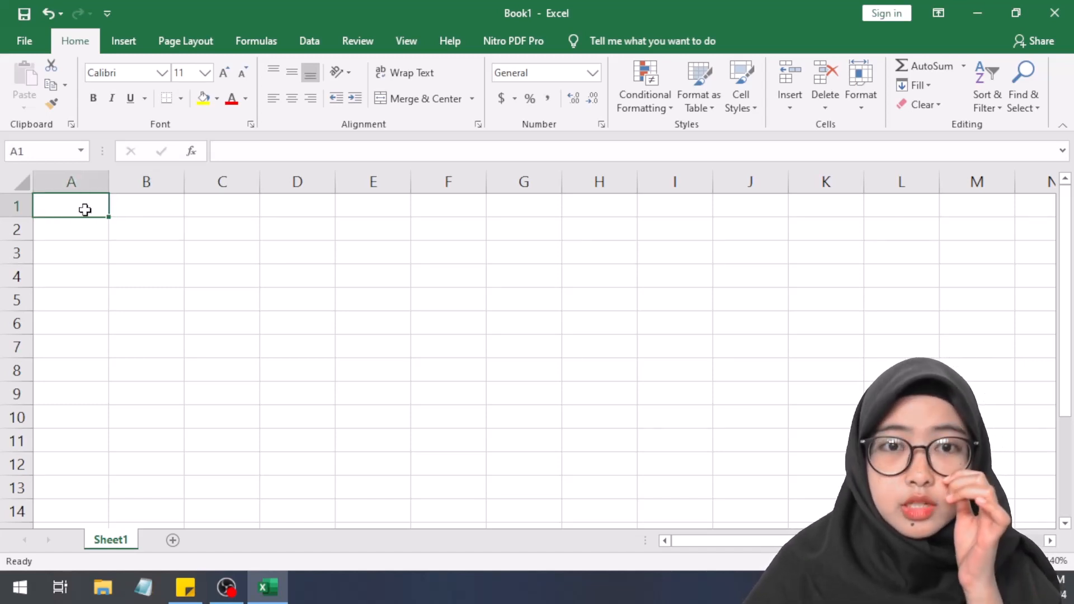
click(69, 182)
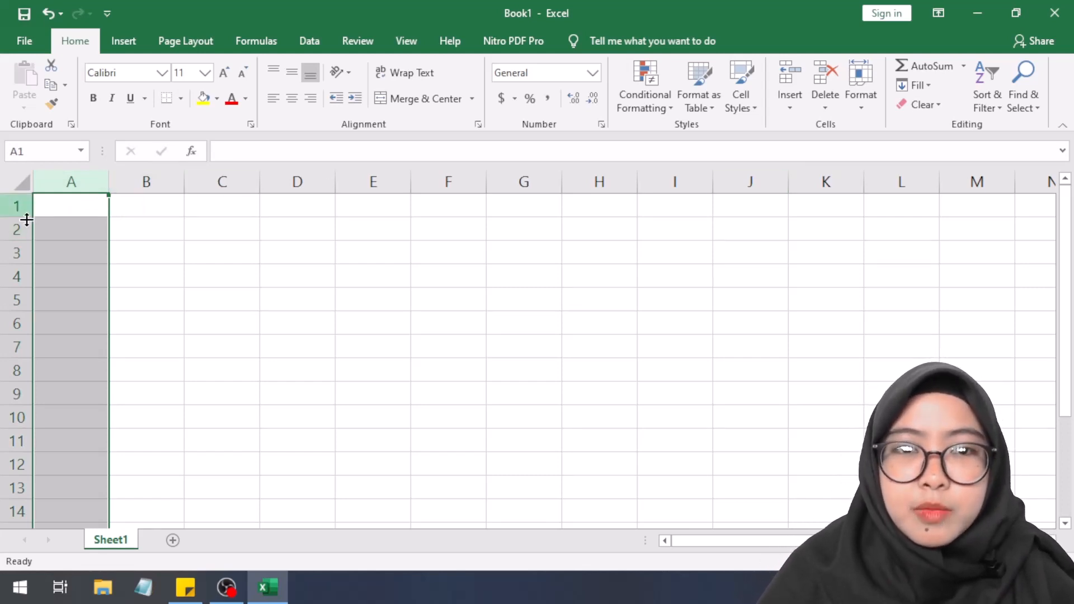
- Enter the heading "No" in cell A1 and "Tabel Kelas" in cell B1
click(82, 206)
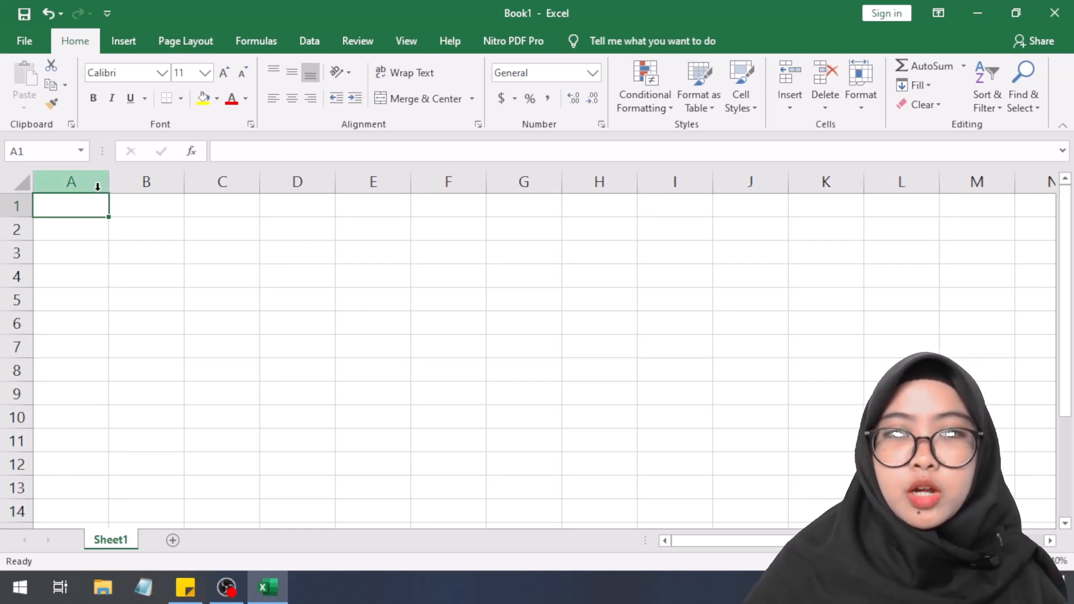
double_click(89, 212)
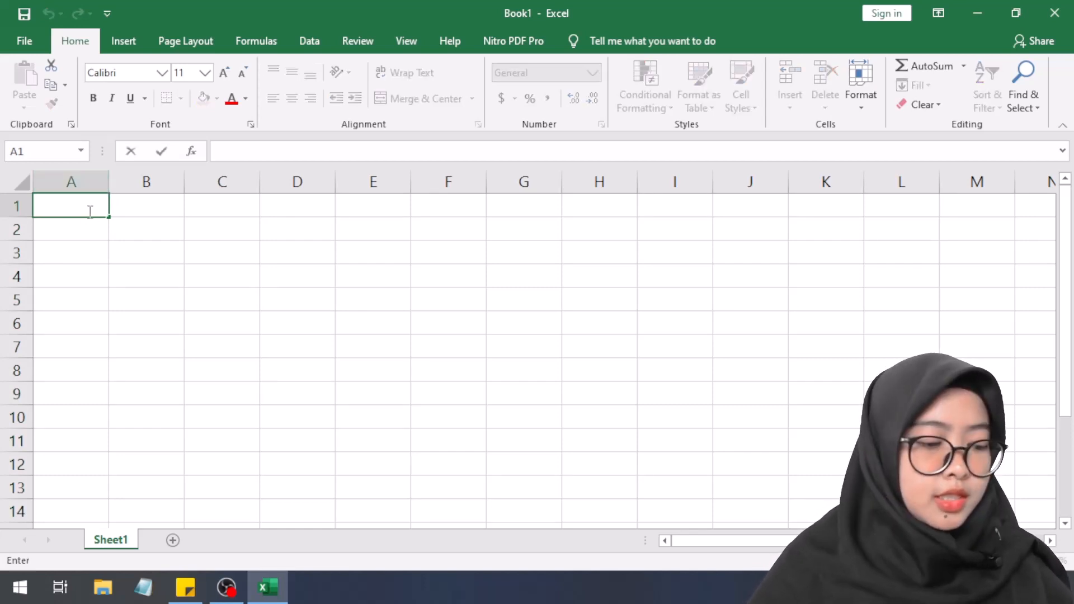
text(N)
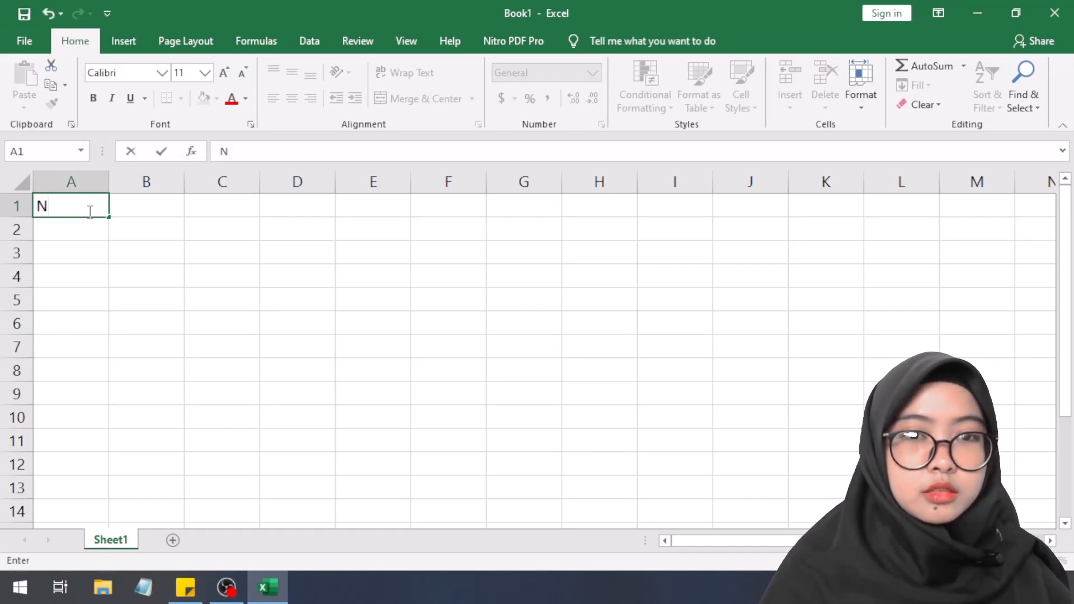
text(o)
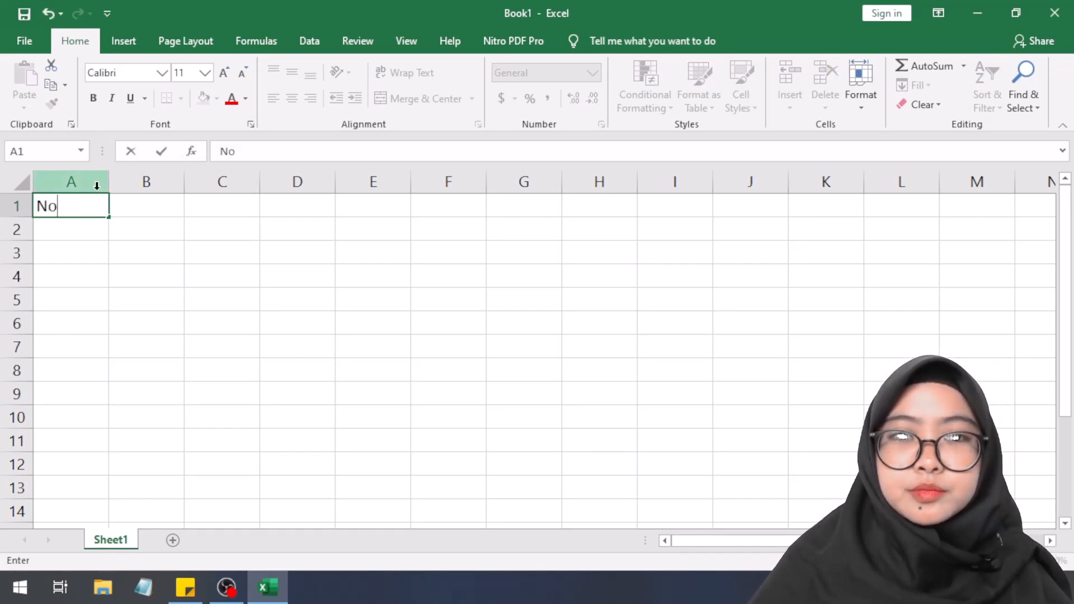
click(116, 205)
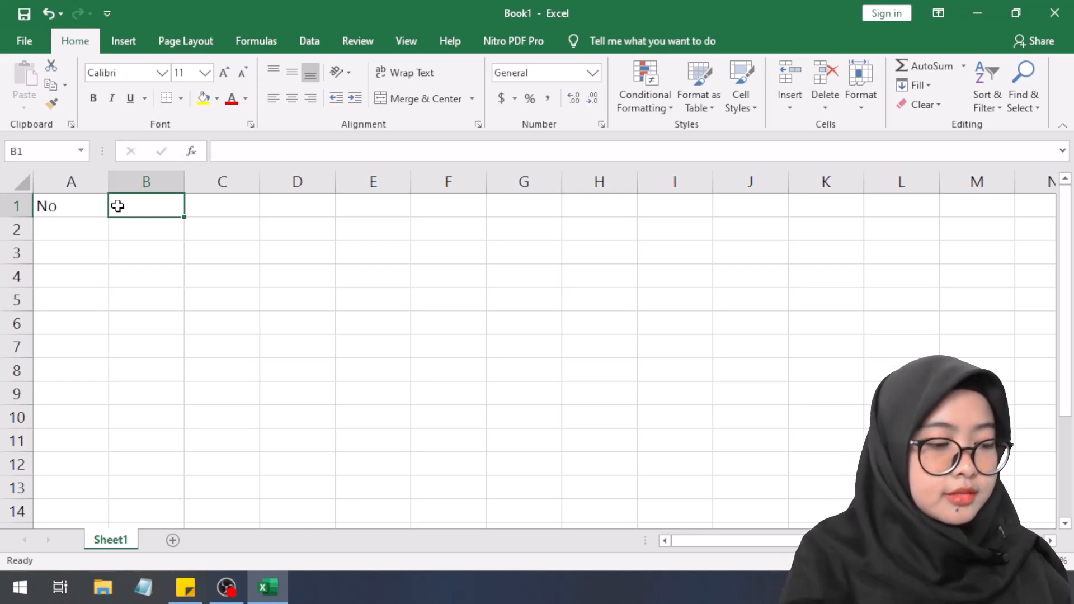
text(Tabel )
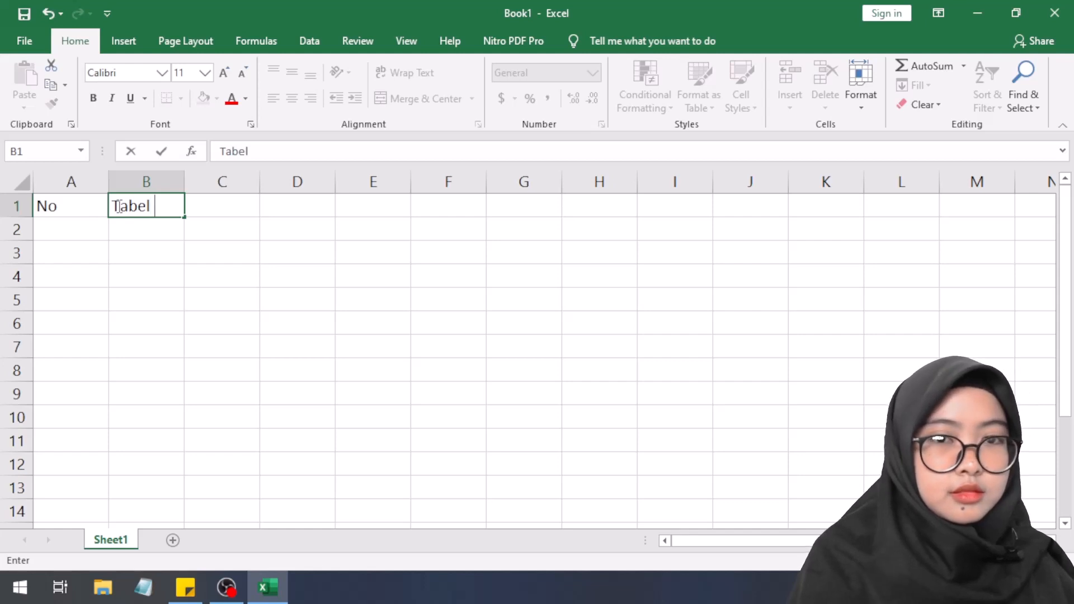
text(Kelas)
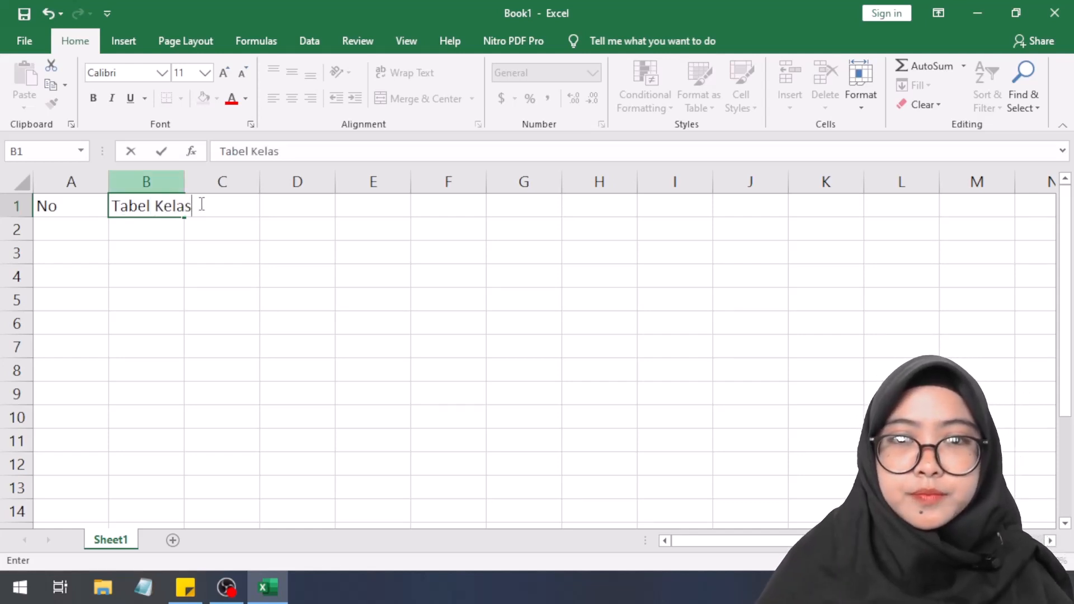
key(F2)
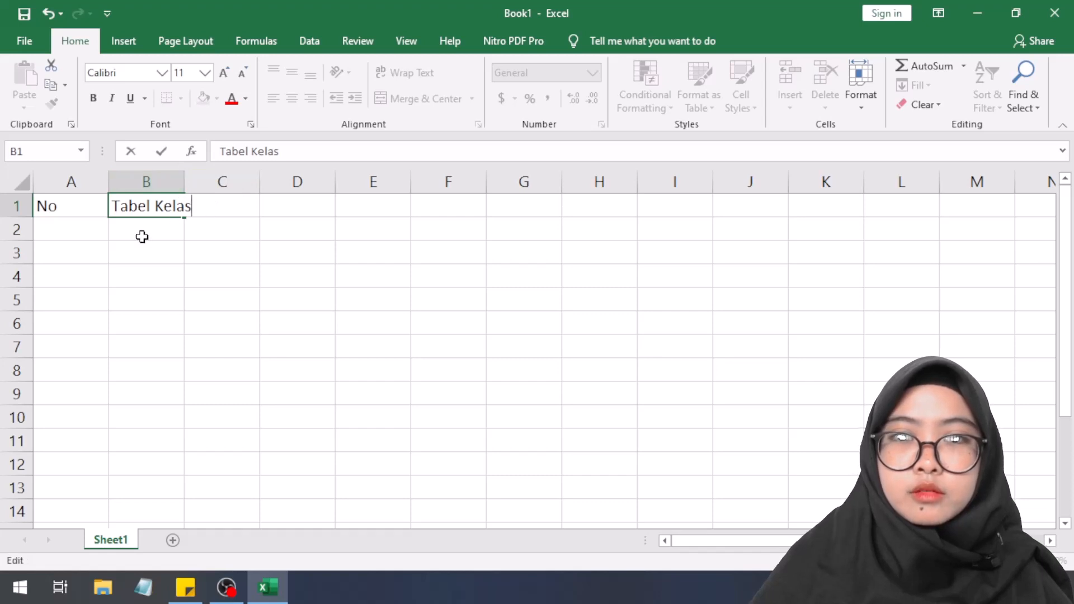
click(144, 222)
- Narrow column A to fit its "No" heading and widen column B until "Tabel Kelas" fits inside the cell
click(156, 206)
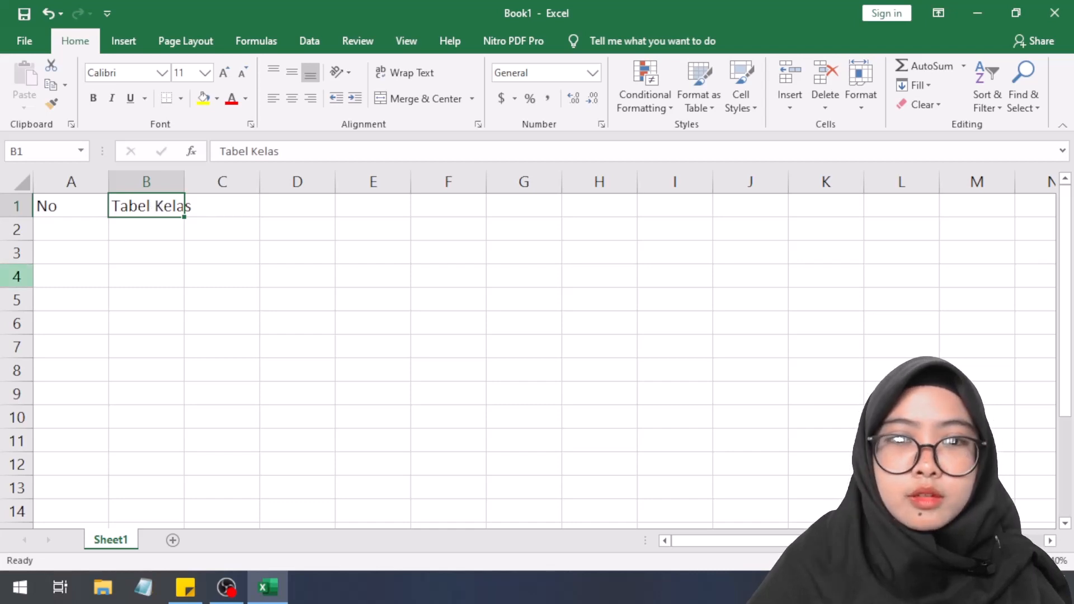
click(228, 205)
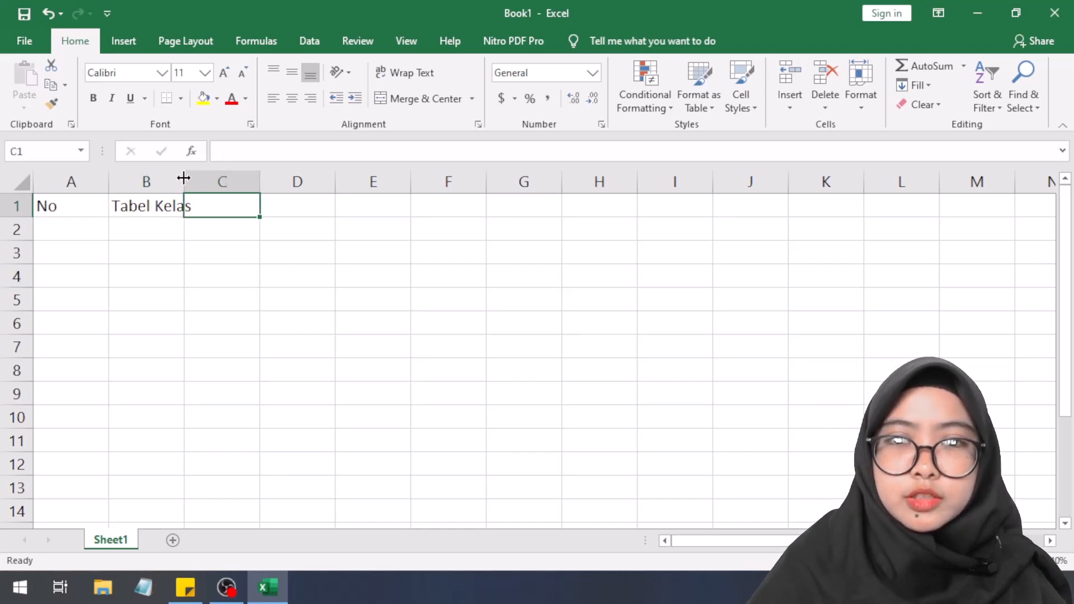
drag(109, 181, 66, 186)
click(135, 201)
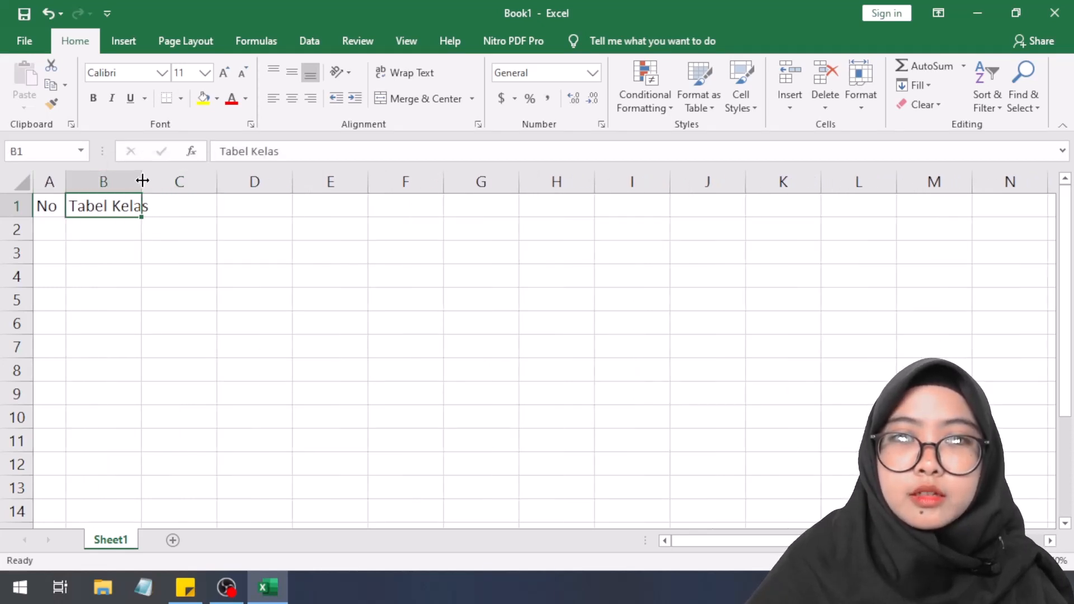
drag(143, 180, 155, 179)
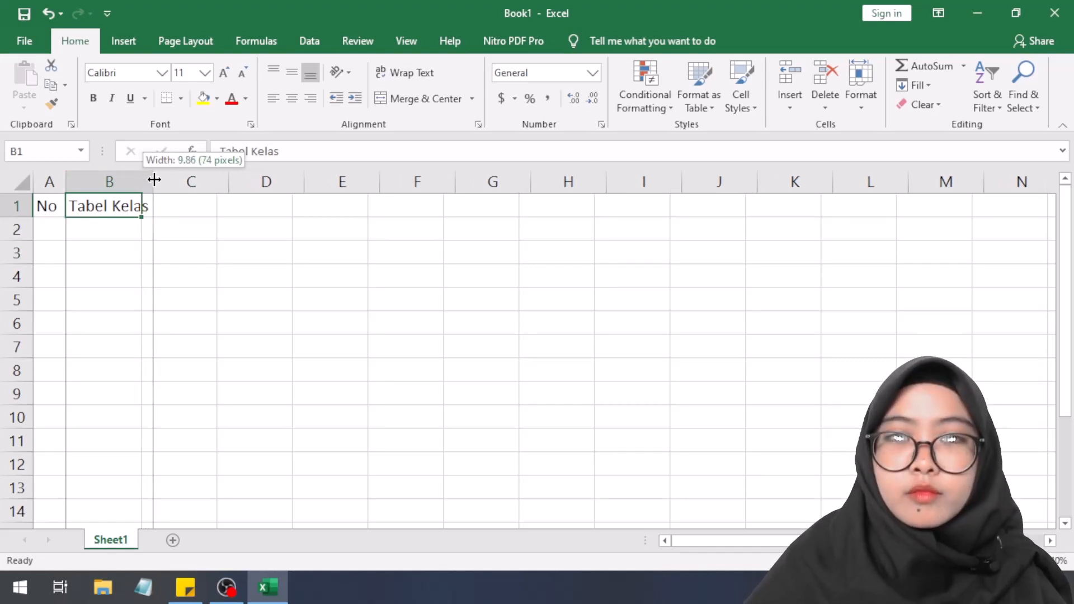
drag(155, 179, 165, 179)
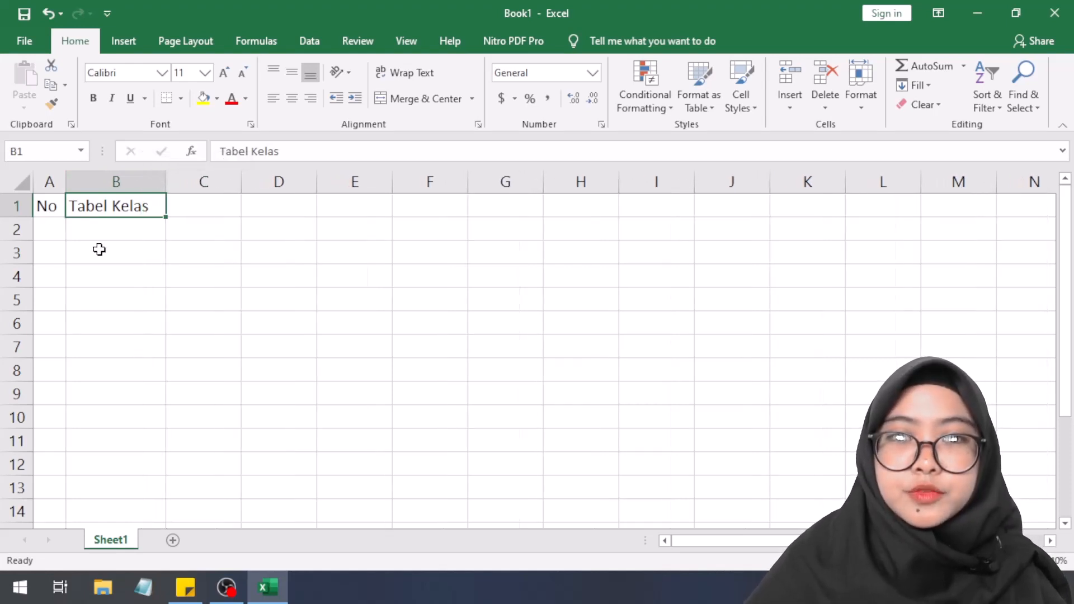
click(105, 232)
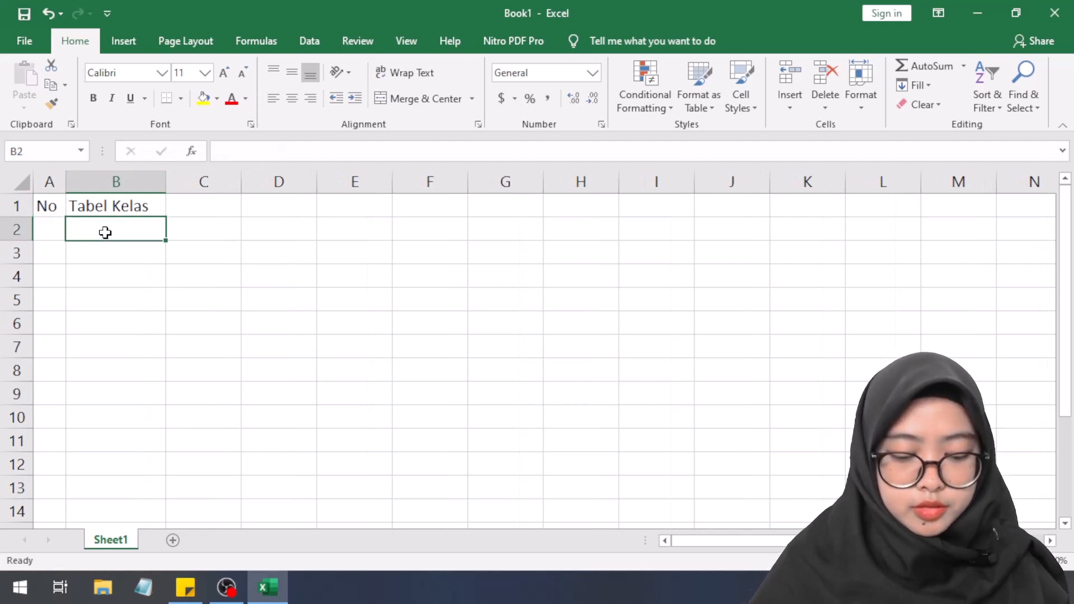
- Enter the subheading "Kode Kelas" in cell B2, below the "Tabel Kelas" heading
text(K)
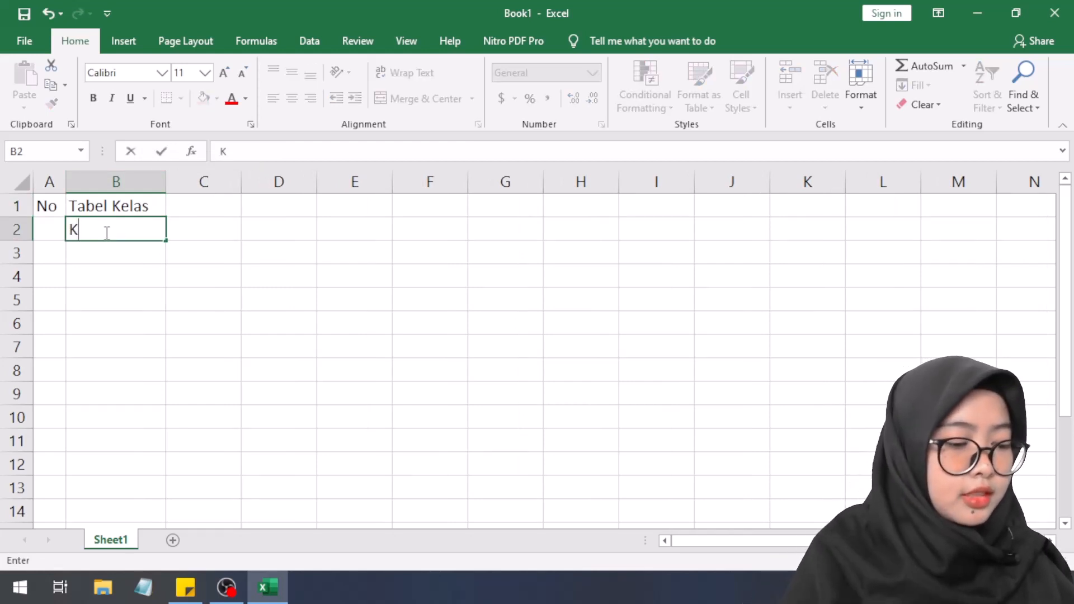
text(ode Kelas)
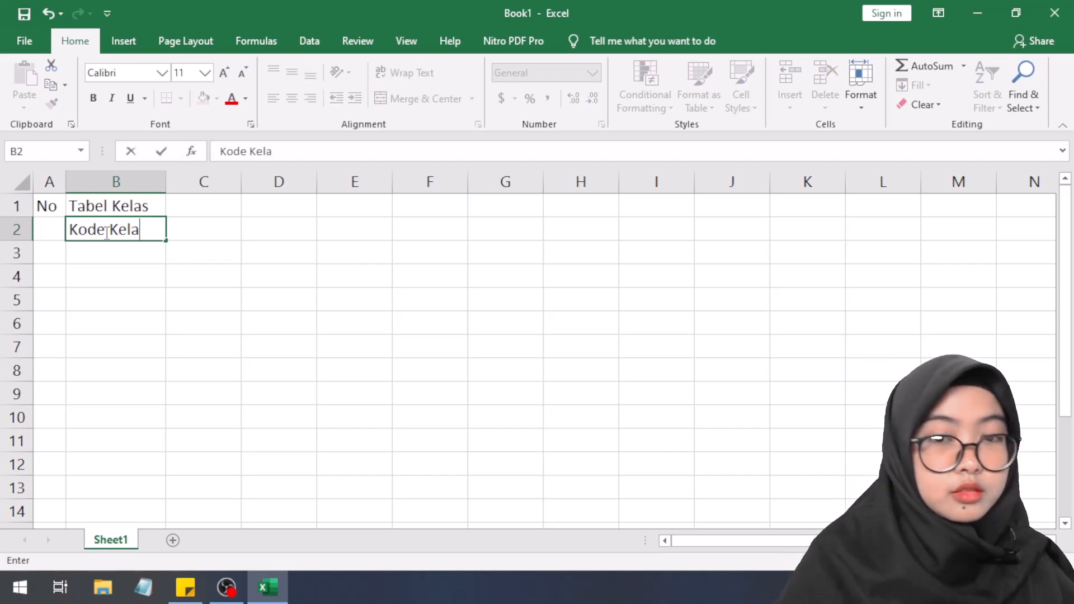
click(199, 202)
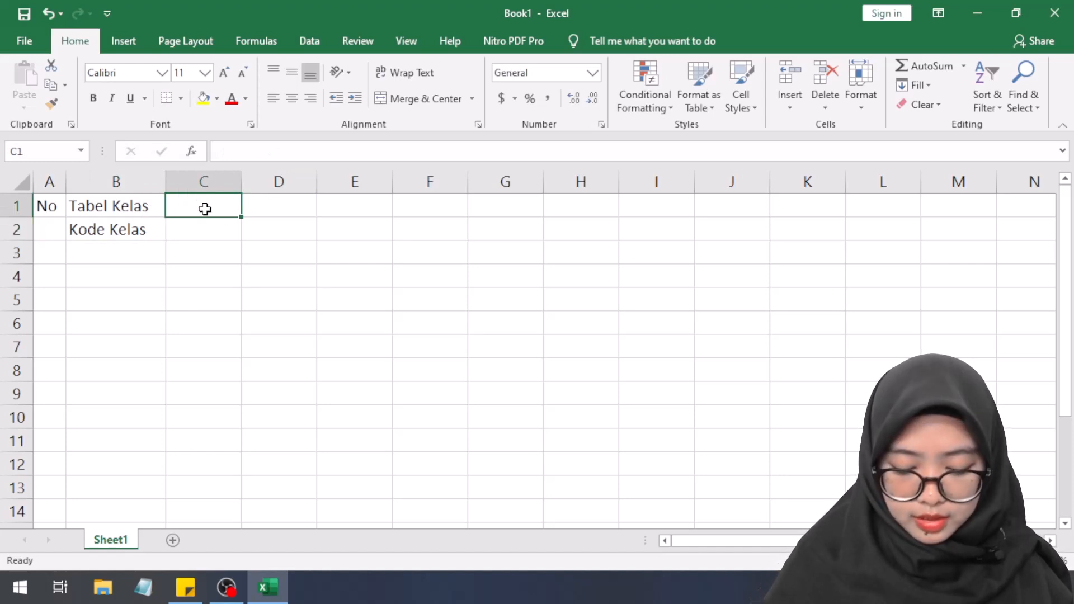
text(Bia)
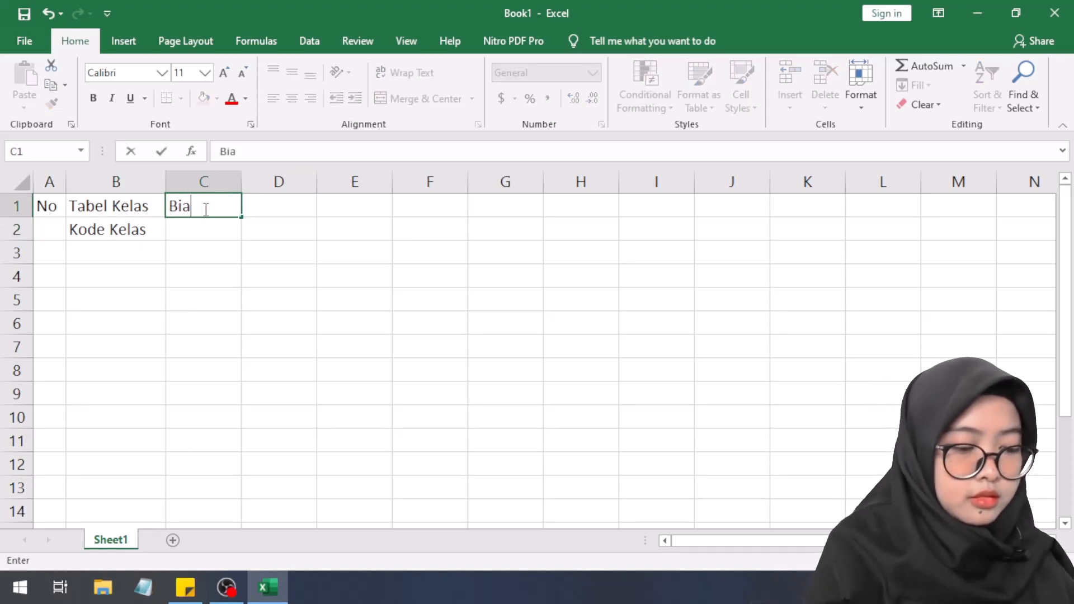
text(ya)
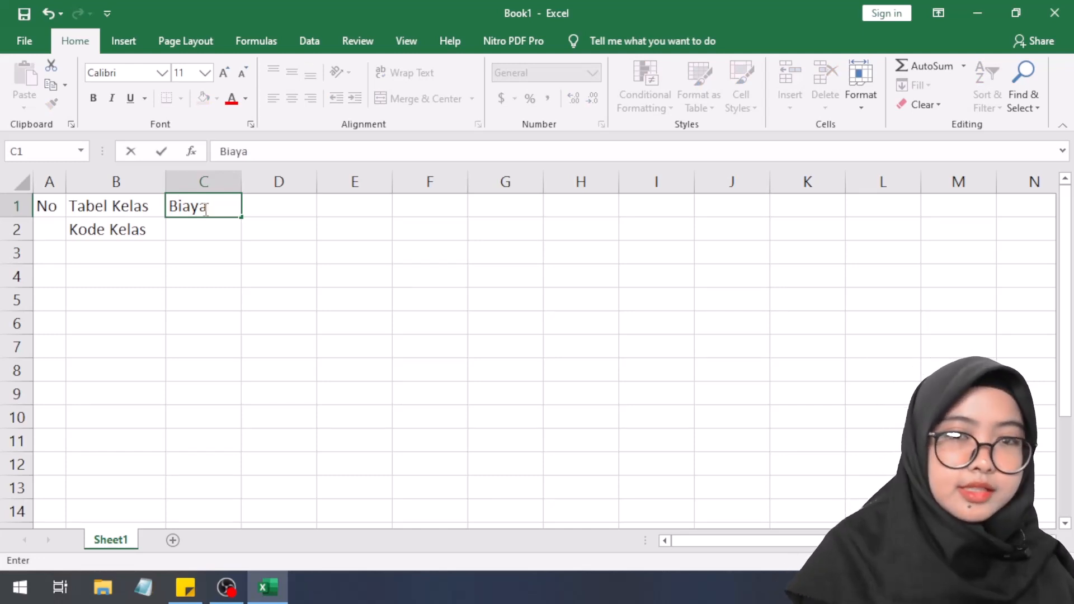
key(BackSpace)
key(BackSpace)
key(BackSpace)
key(BackSpace)
key(BackSpace)
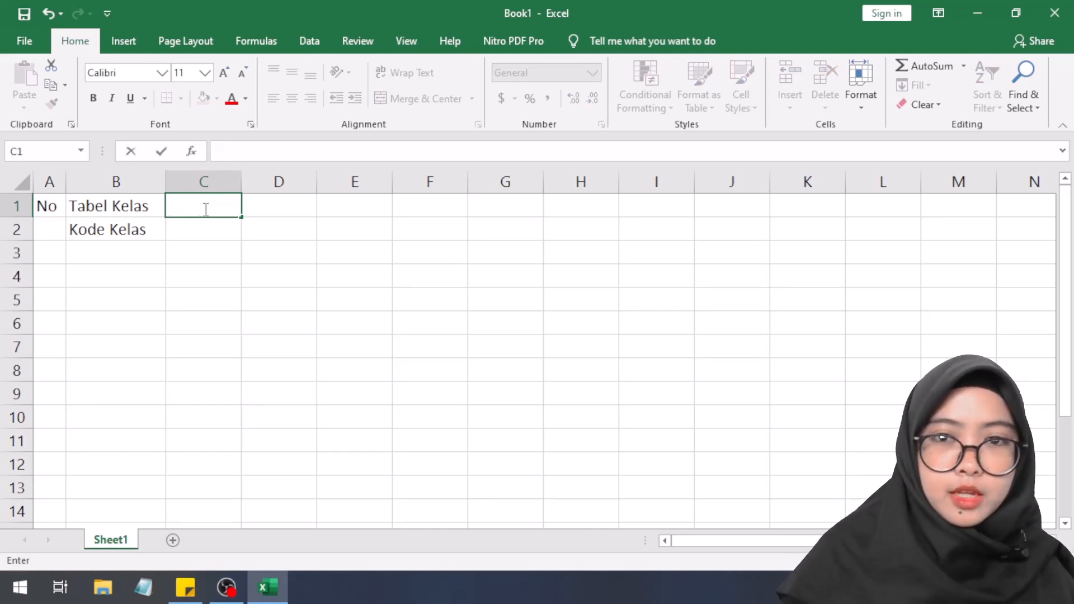
- Enter the subheading "Kelas" in cell C2, beside "Kode Kelas"
click(195, 231)
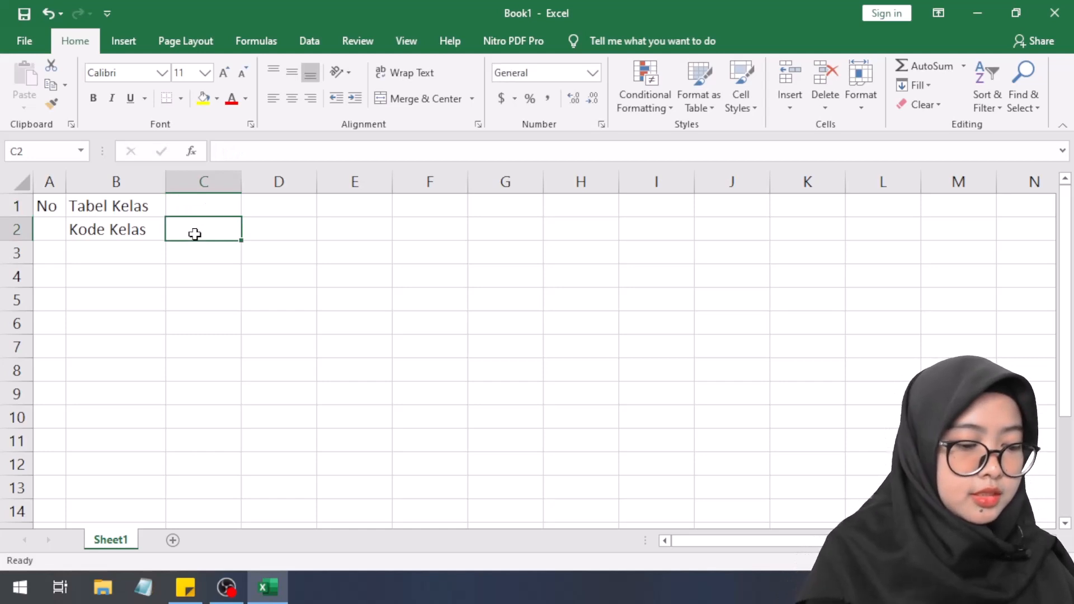
text(Kelas)
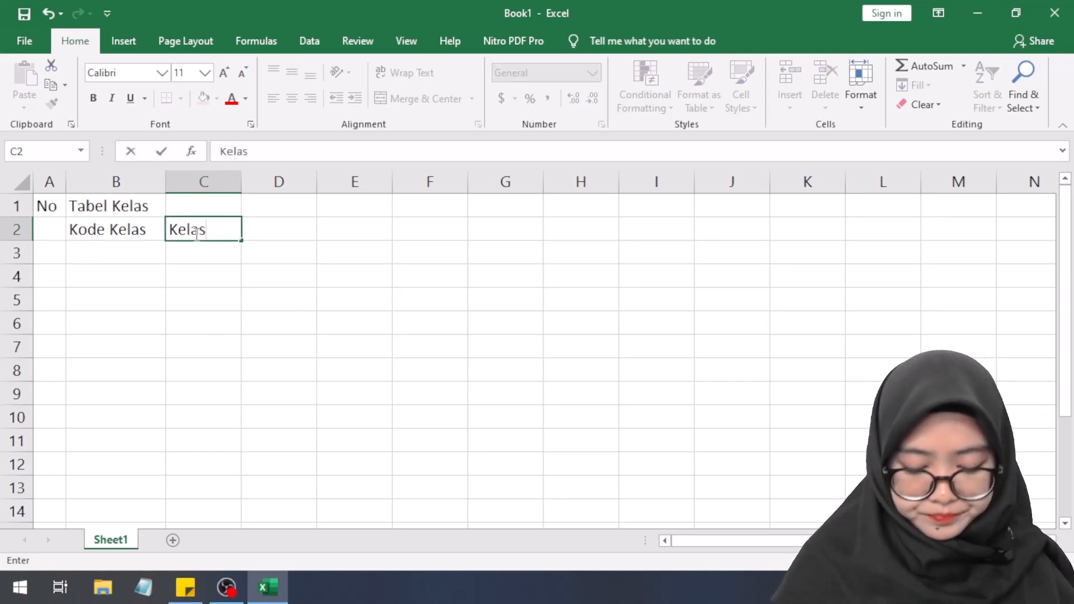
- Enter the heading "Biaya SPP" in cell D1
click(283, 197)
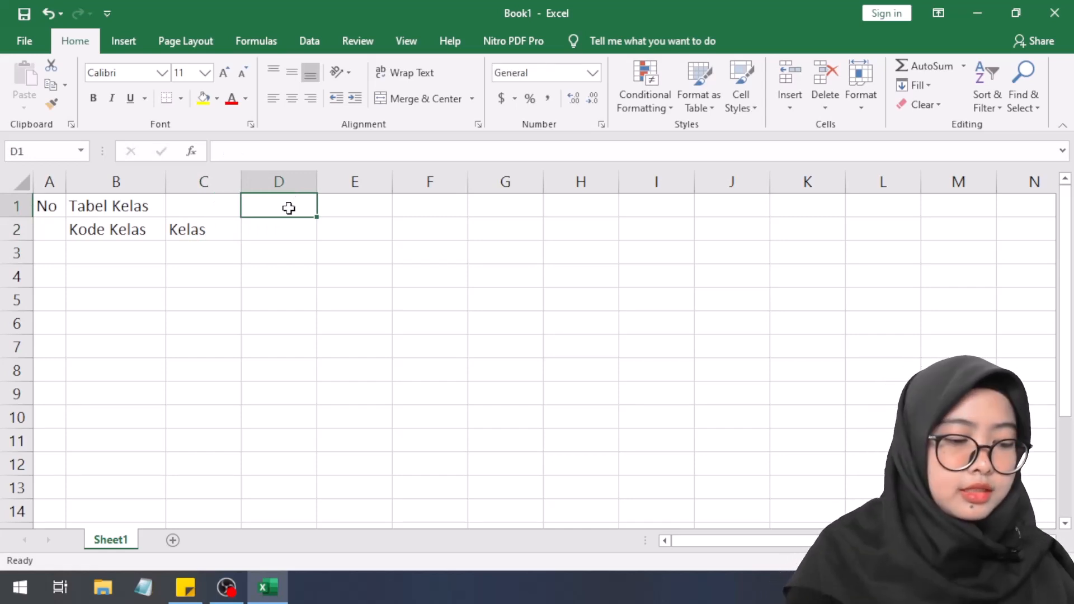
text(Biaya )
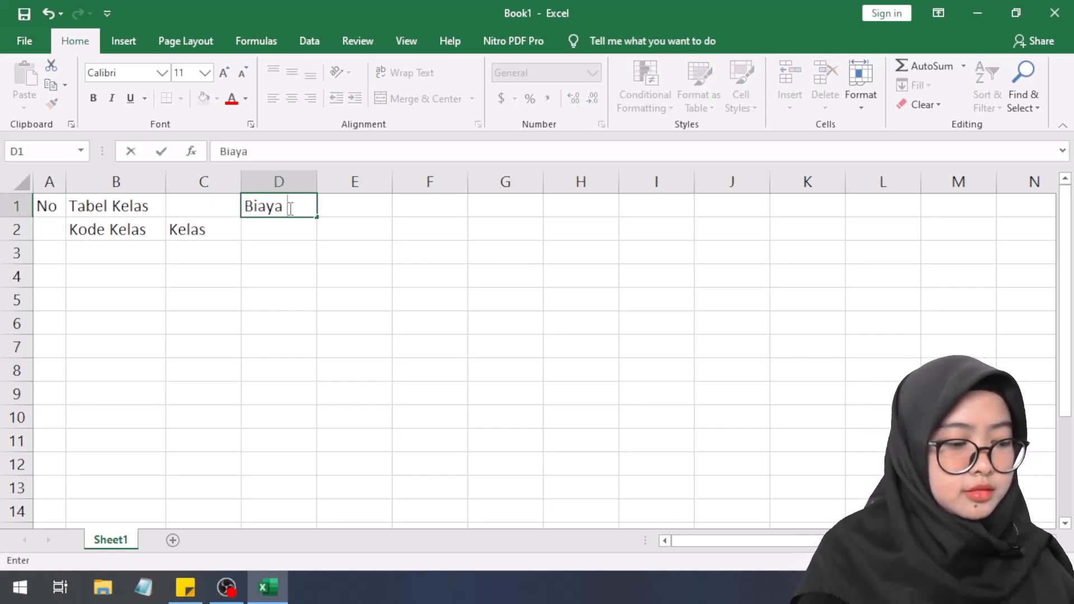
text(SPOP)
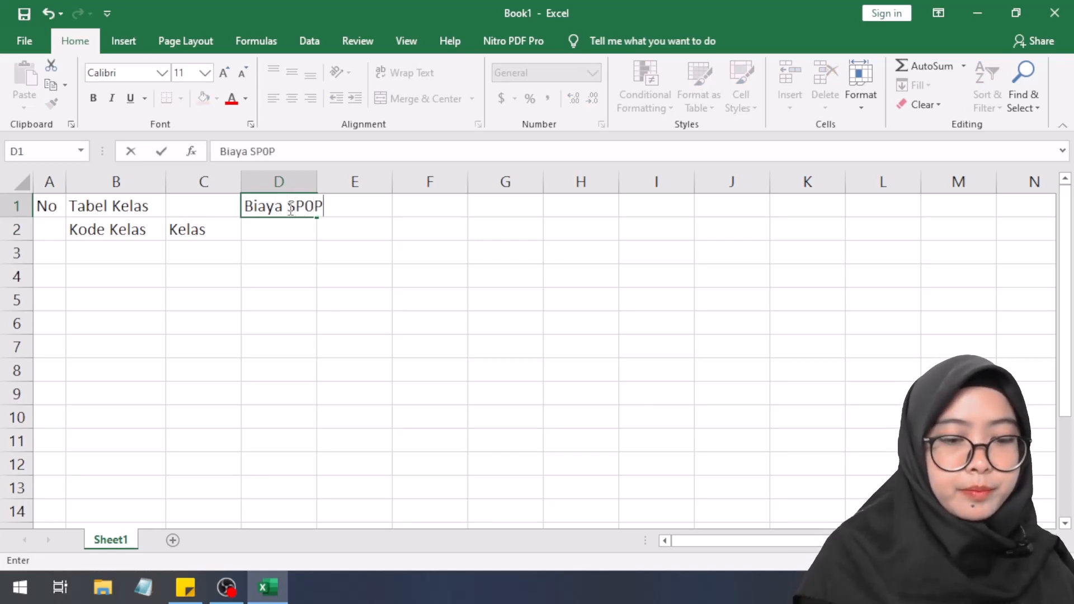
key(BackSpace)
key(BackSpace)
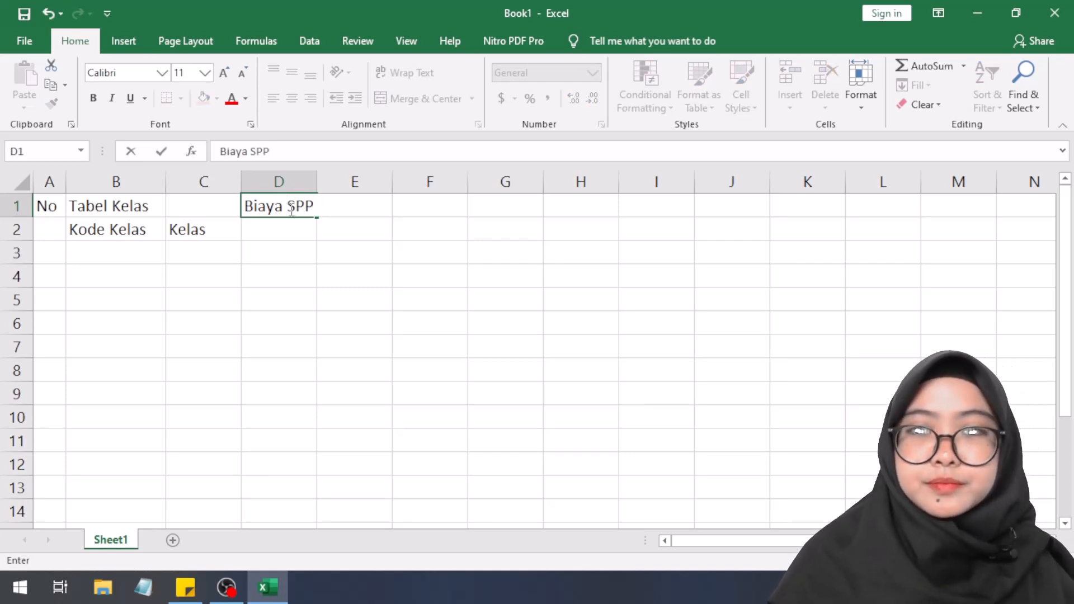
key(Return)
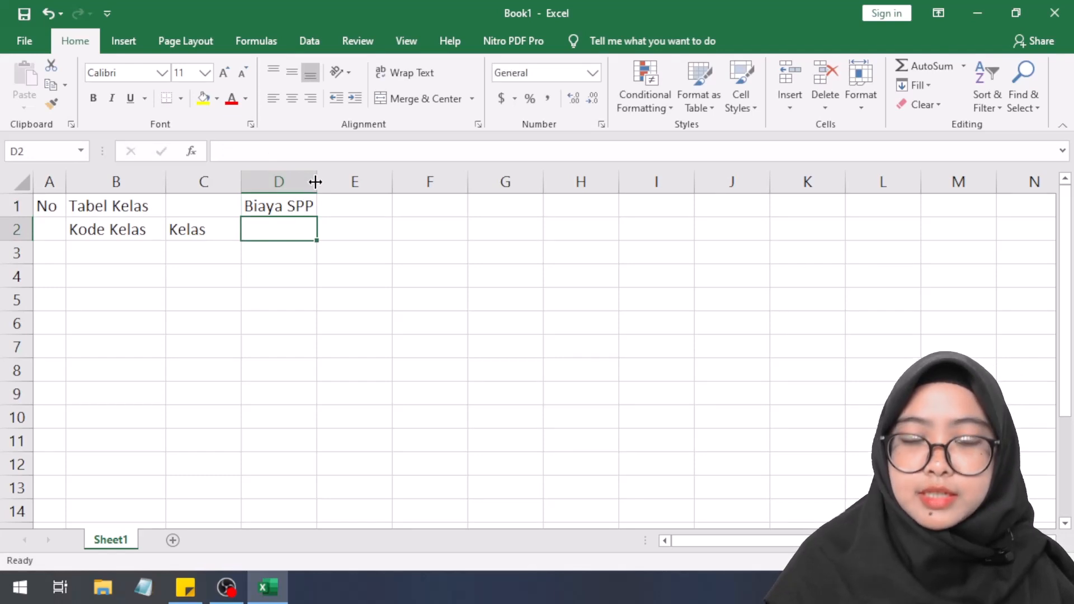
- Try out larger widths for columns D and C
drag(315, 182, 393, 182)
drag(242, 182, 280, 182)
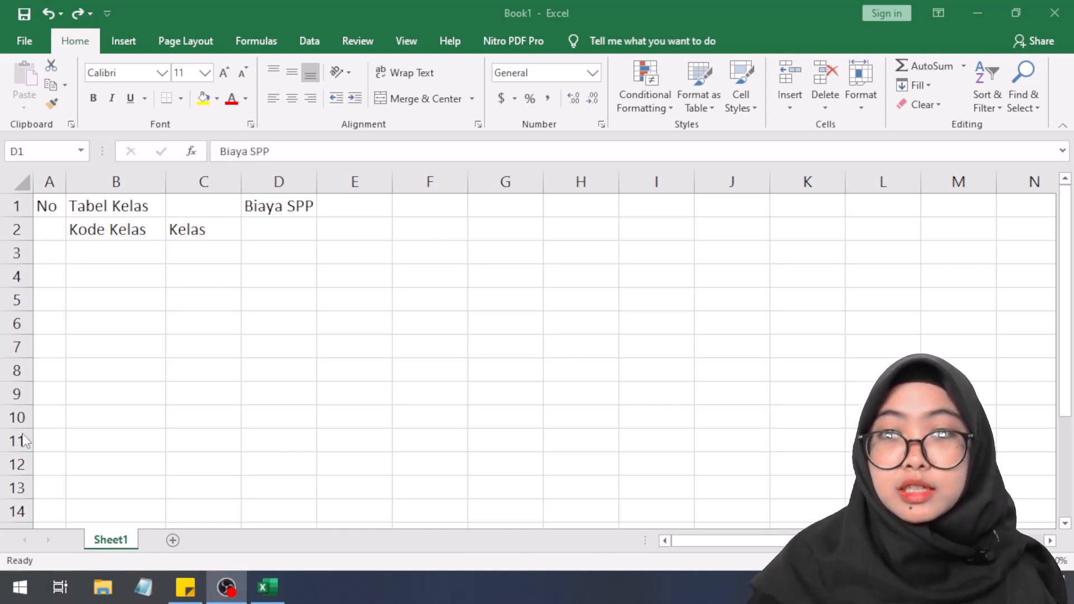
click(364, 205)
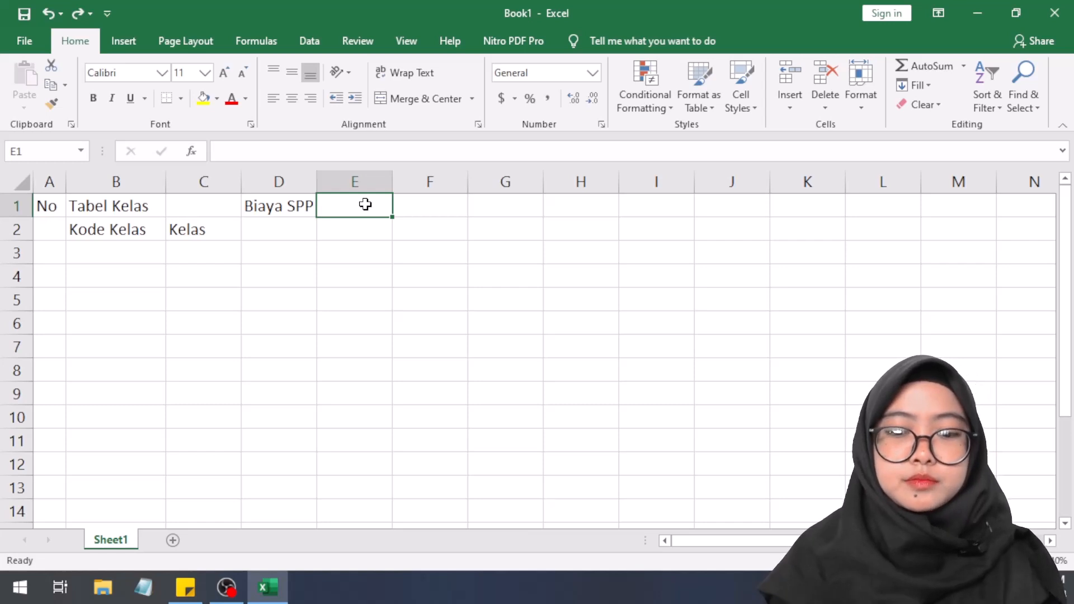
text(I)
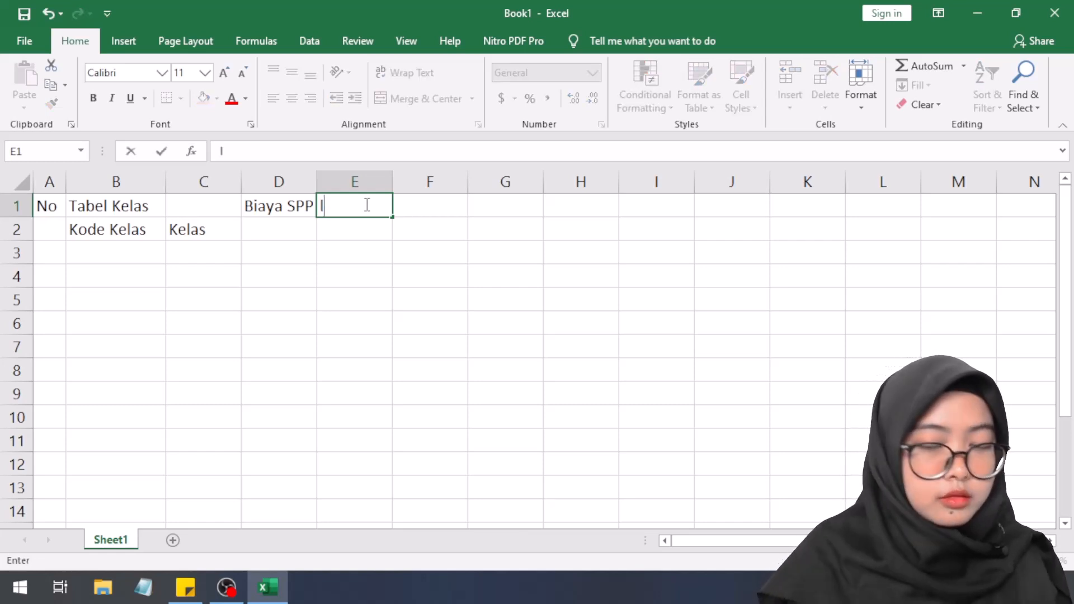
text(AMA)
key(BackSpace)
key(BackSpace)
key(BackSpace)
key(BackSpace)
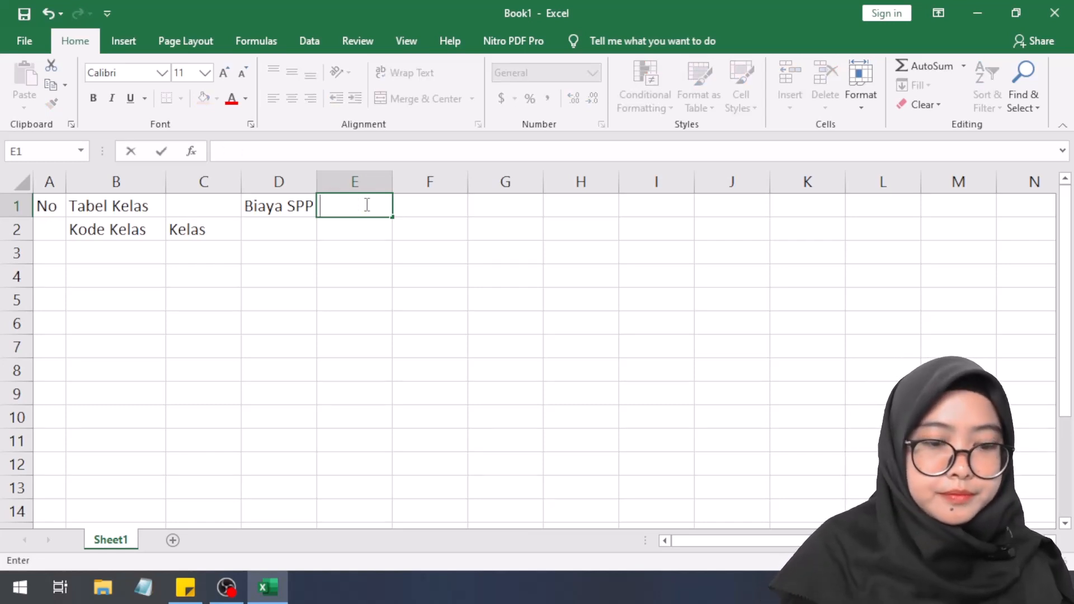
text(LAMA)
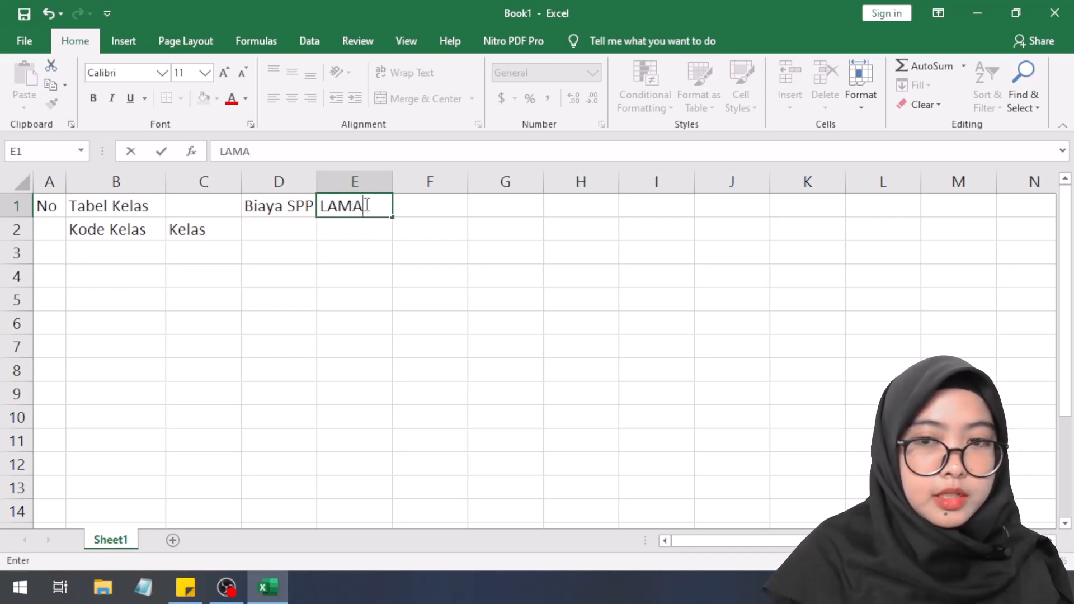
key(BackSpace)
key(BackSpace)
key(BackSpace)
text(ama)
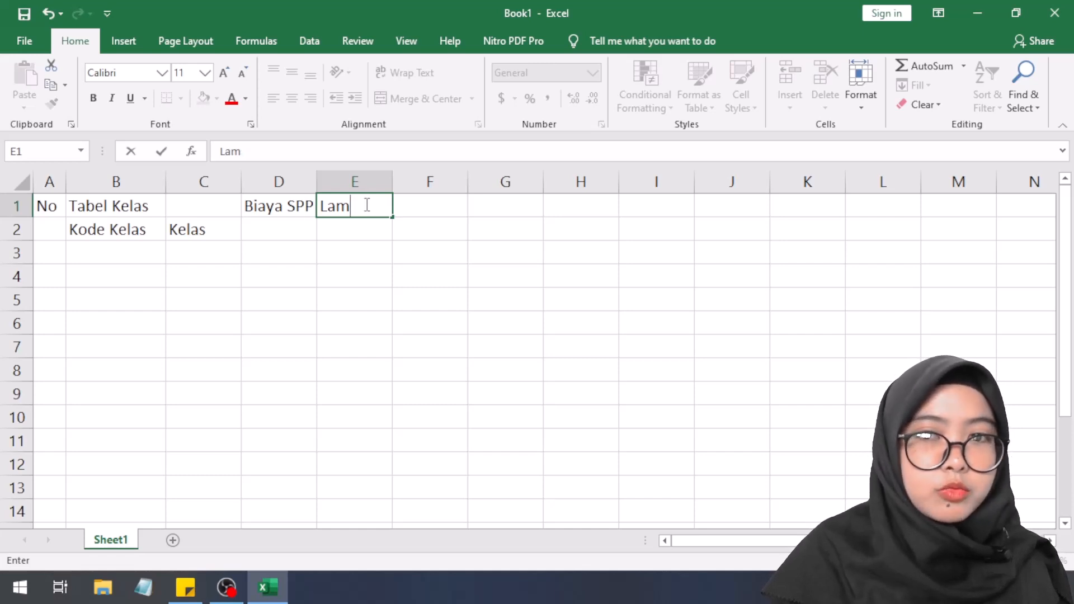
key(BackSpace)
key(BackSpace)
key(BackSpace)
- Enter the heading "Durasi Kelas" in cell E1
text(d)
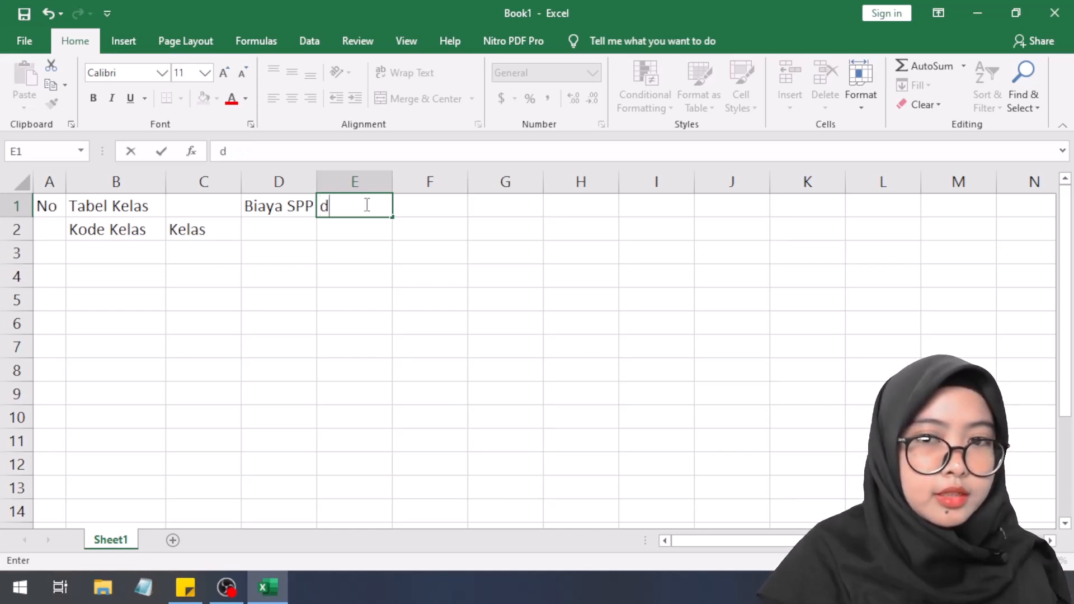
text(D)
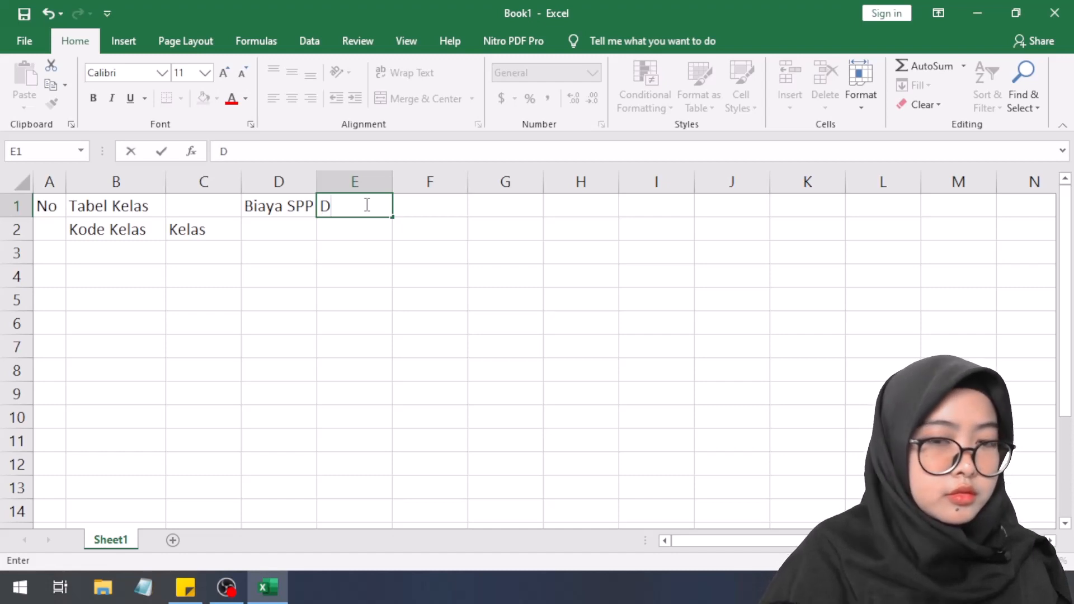
text(urasi)
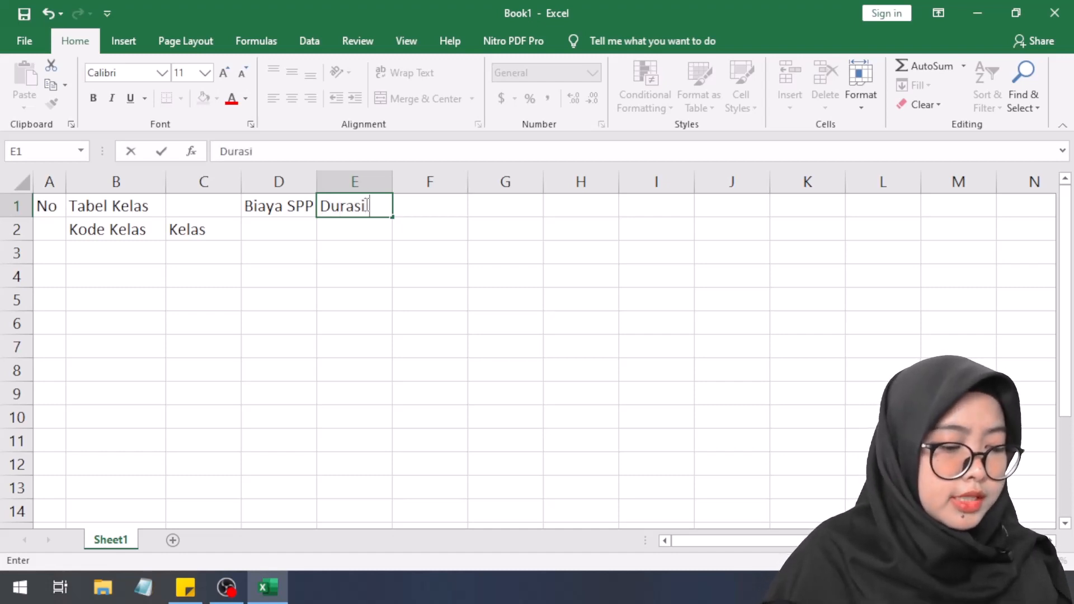
text( Kelas)
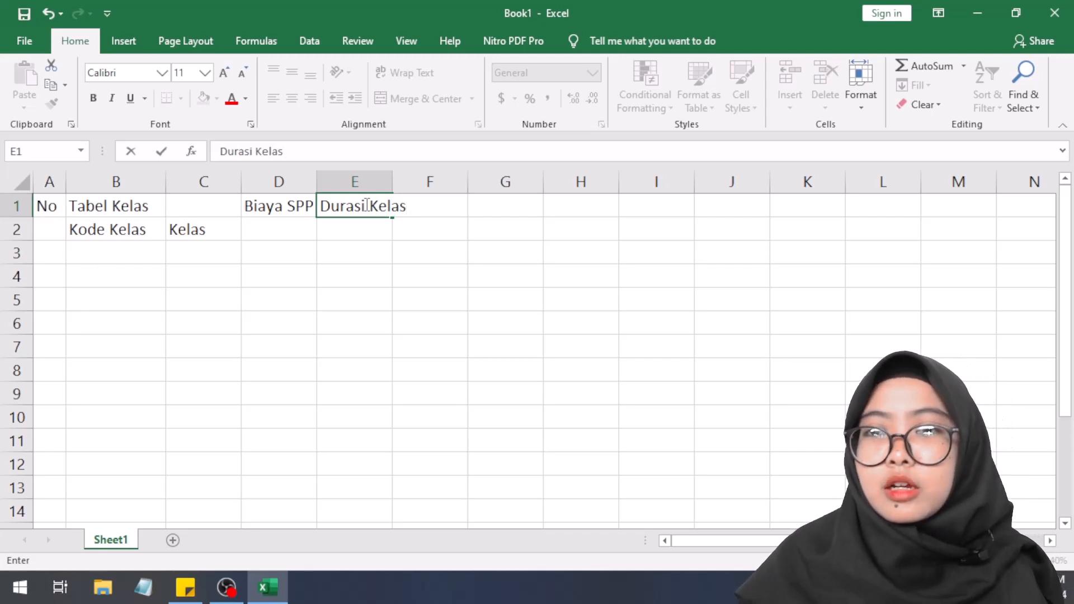
key(Return)
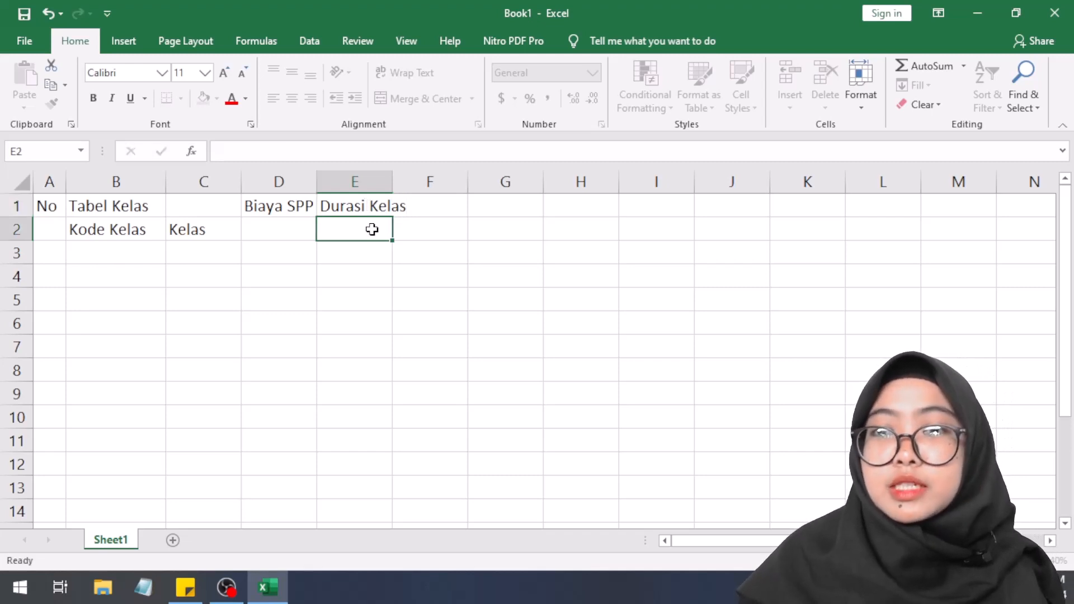
- AutoFit the width of column E to the "Durasi Kelas" heading in cell E1
click(358, 203)
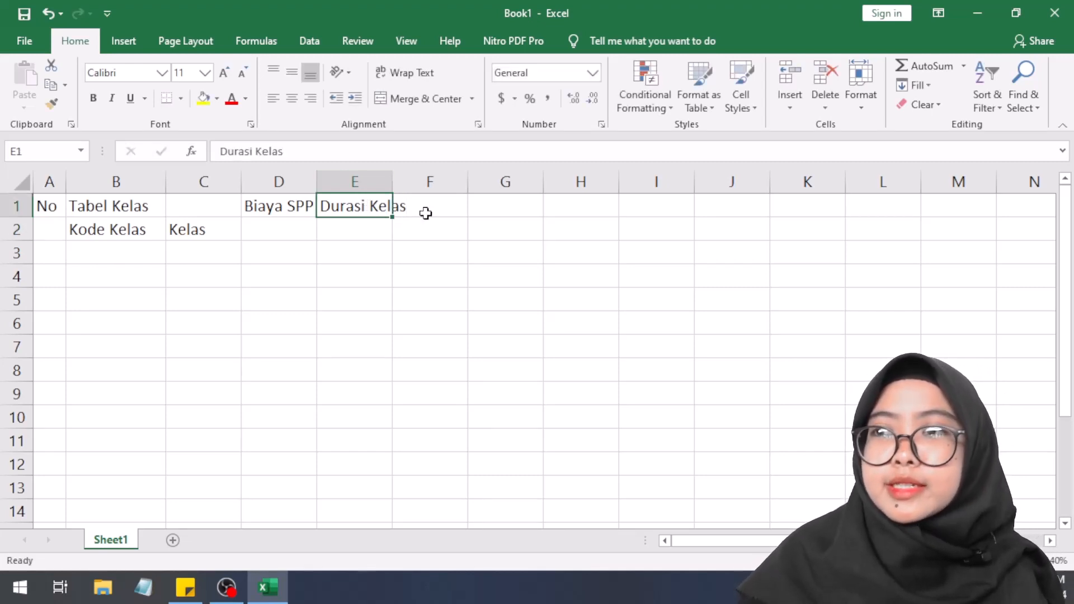
click(383, 231)
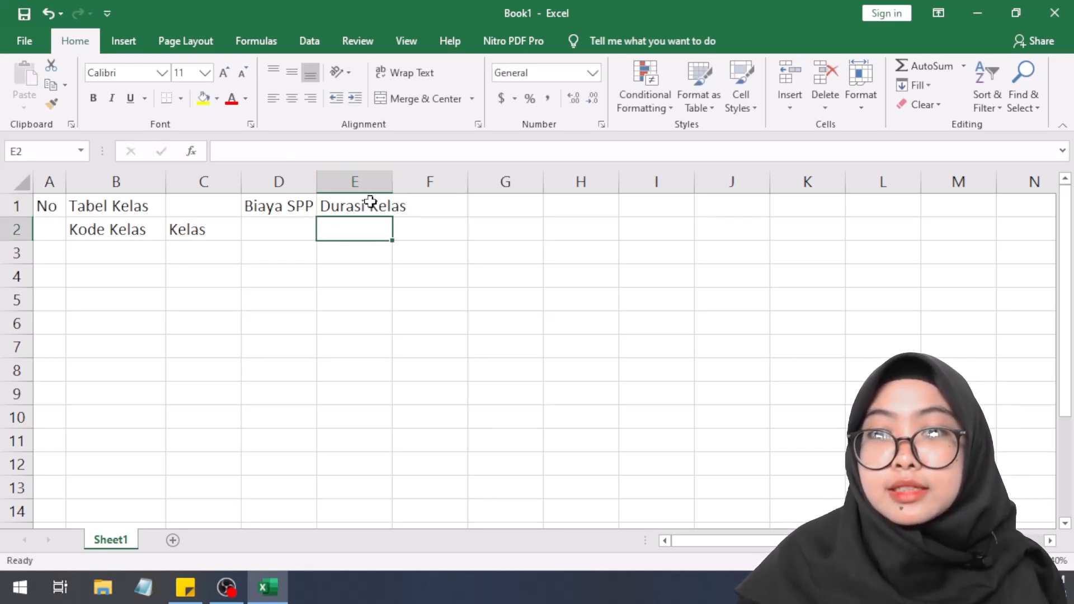
click(370, 201)
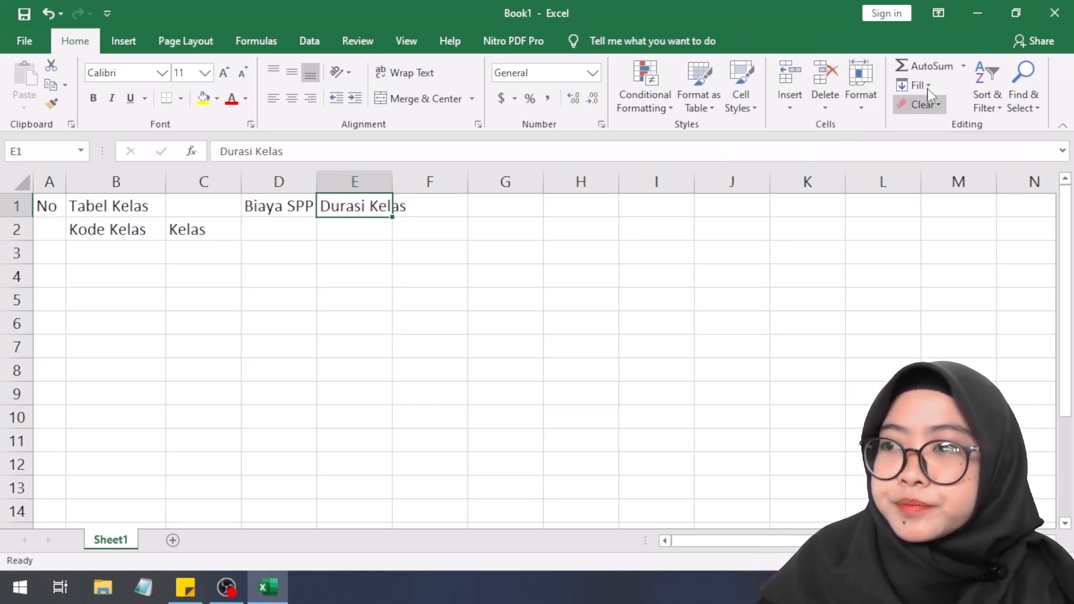
click(861, 109)
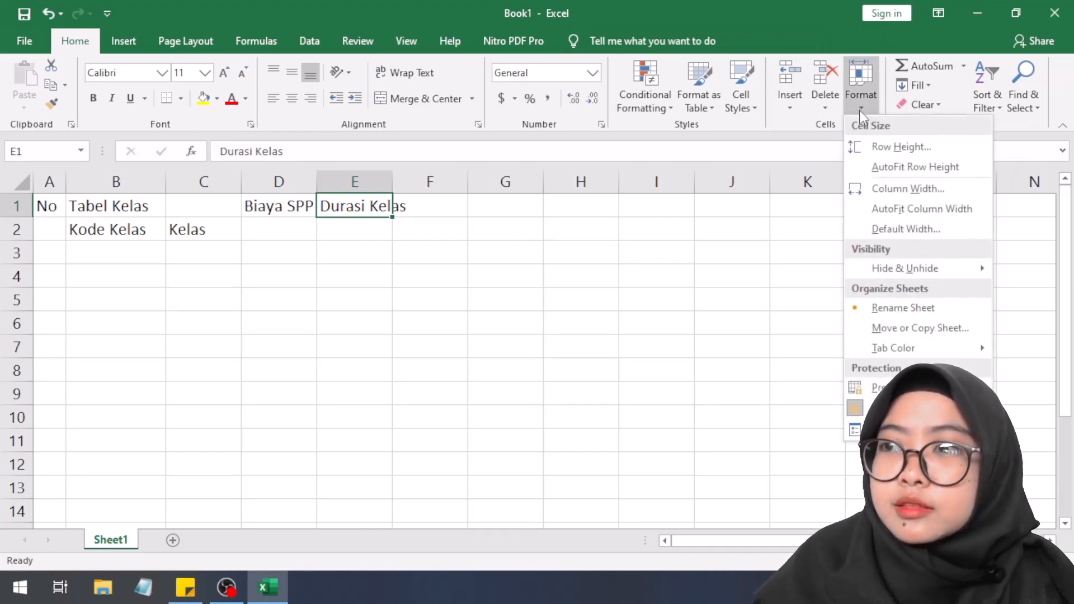
click(882, 214)
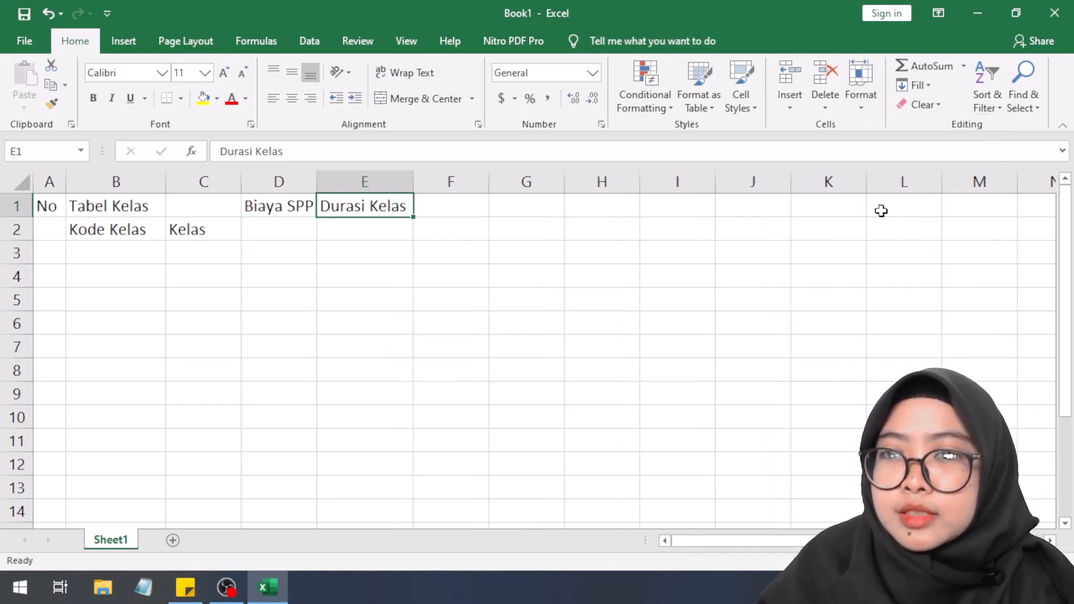
click(372, 226)
click(367, 207)
click(372, 228)
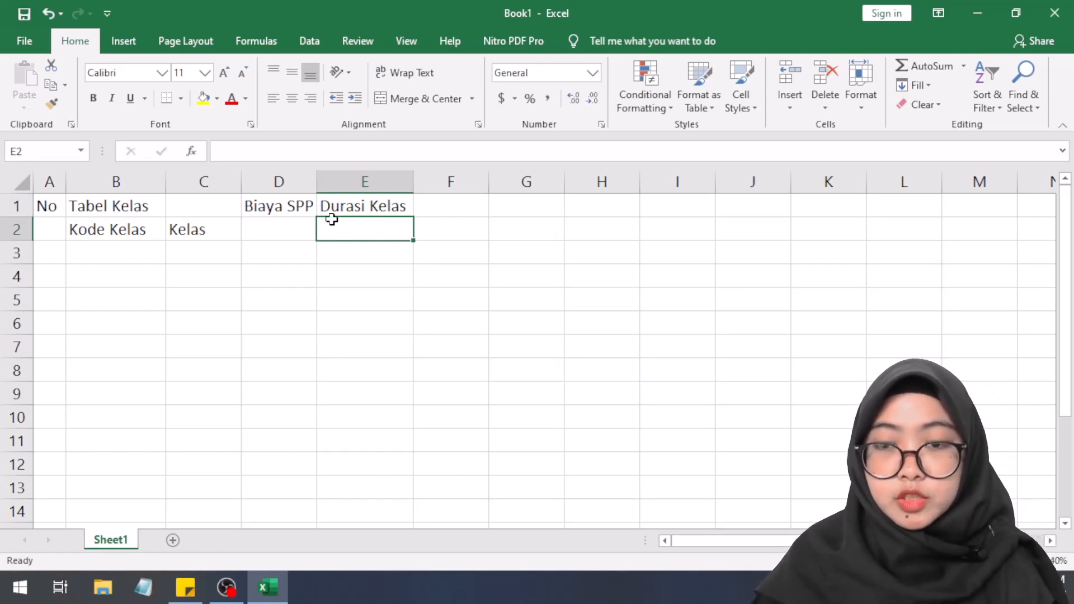
- Enter the heading text "Total Biaya Belajar" in cell F2
click(435, 227)
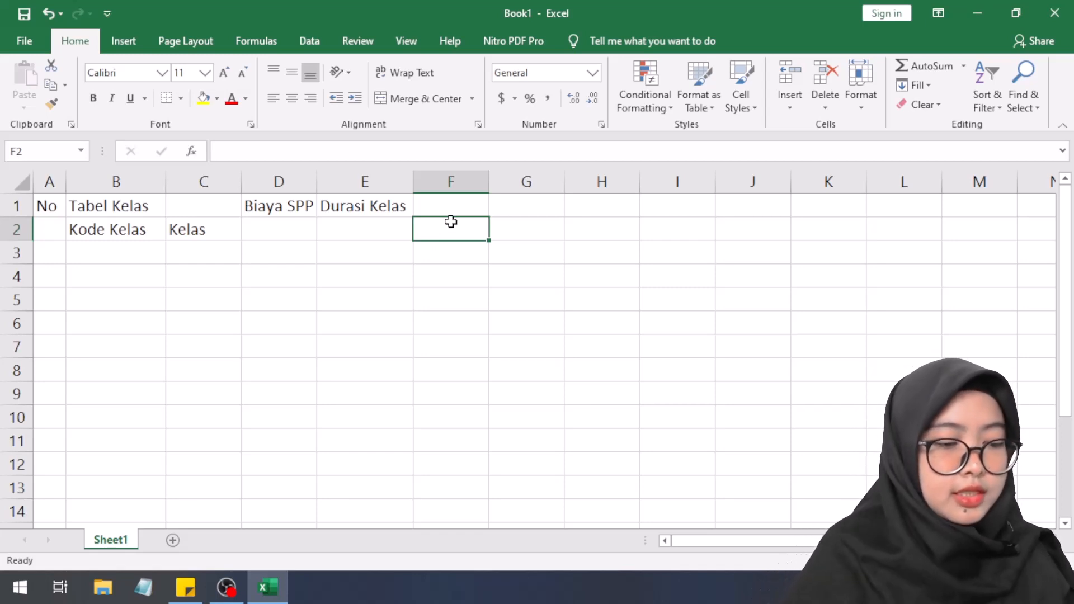
text(To)
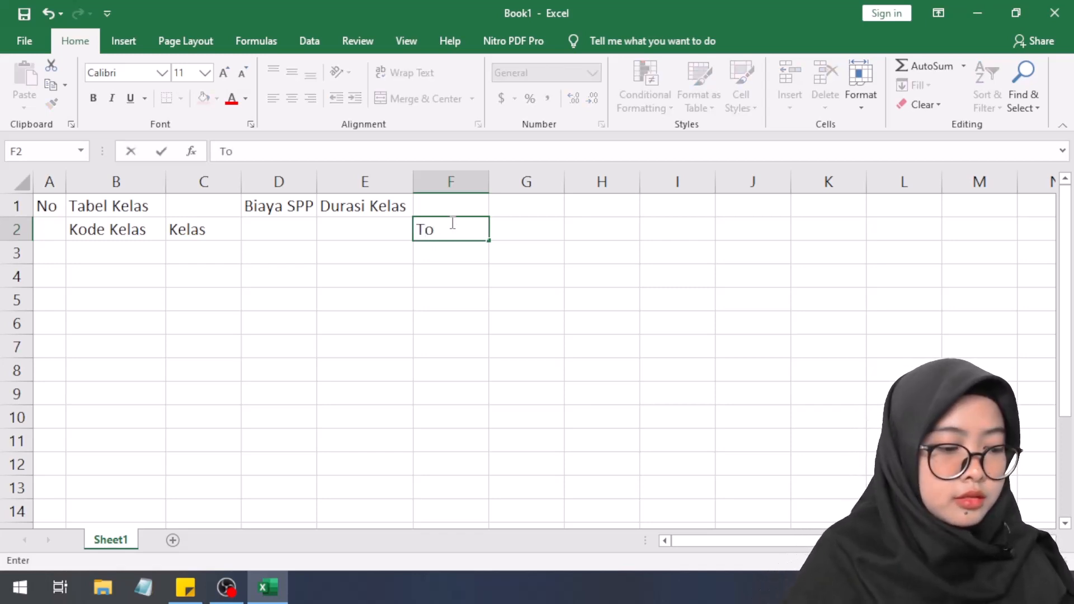
text(tal Bai)
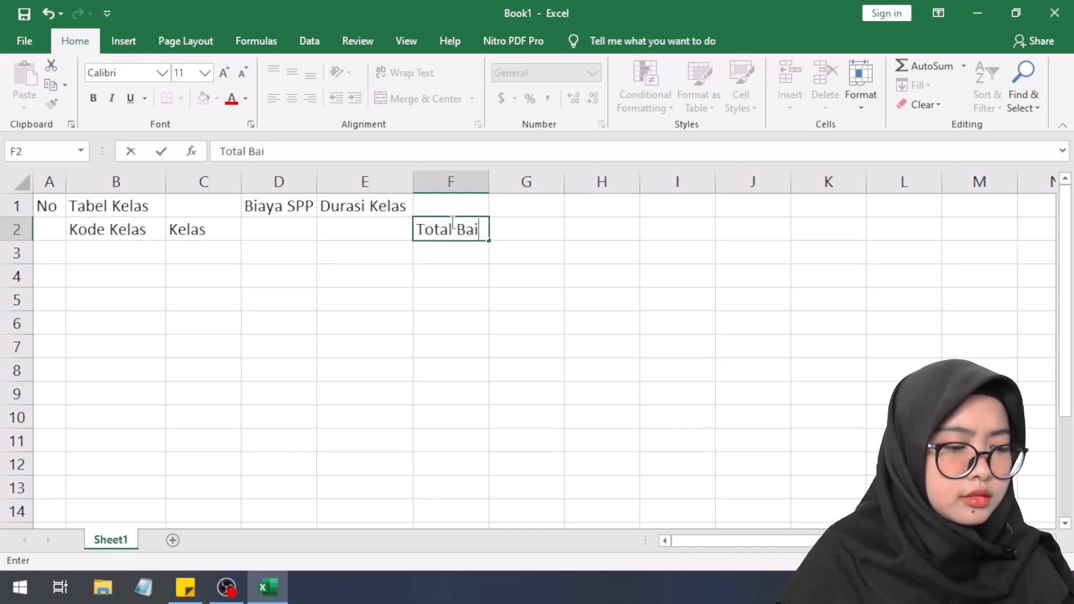
key(BackSpace)
key(BackSpace)
text(i)
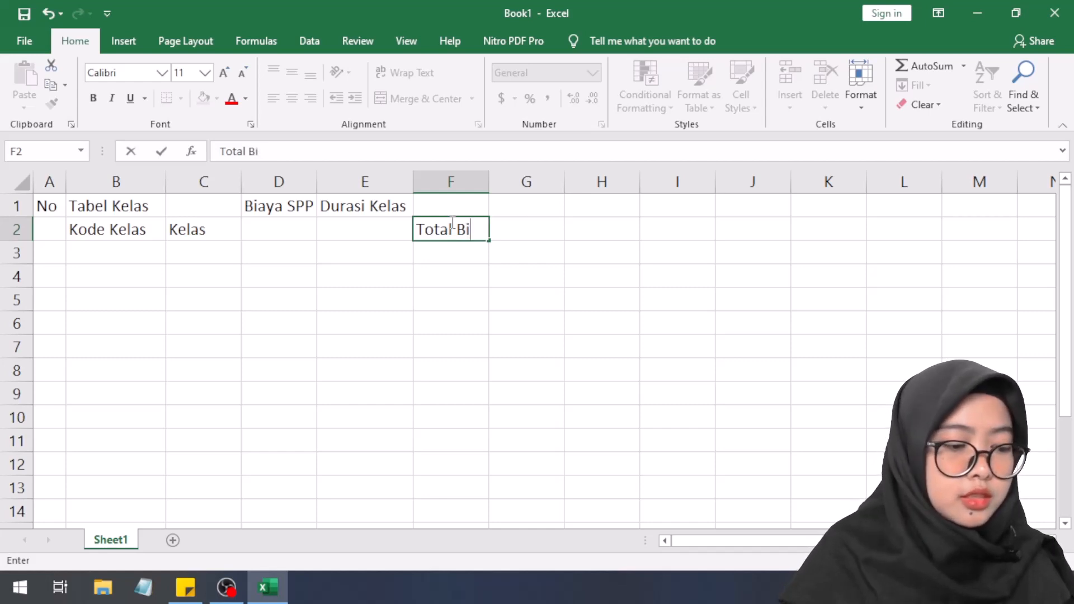
text(aya Belajar)
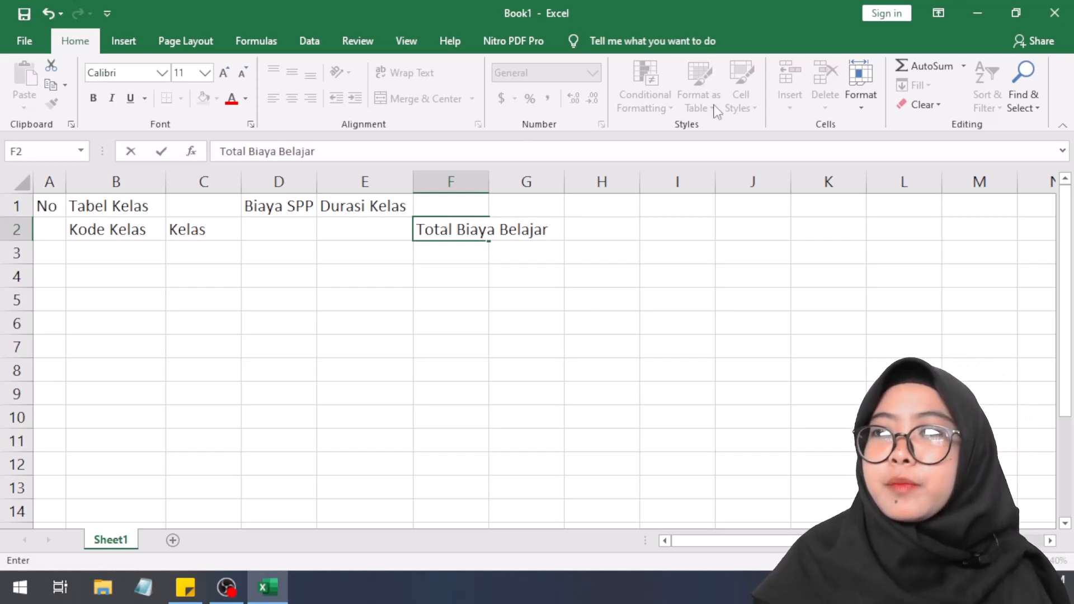
- AutoFit the width of column F to the "Total Biaya Belajar" heading in cell F2
click(856, 104)
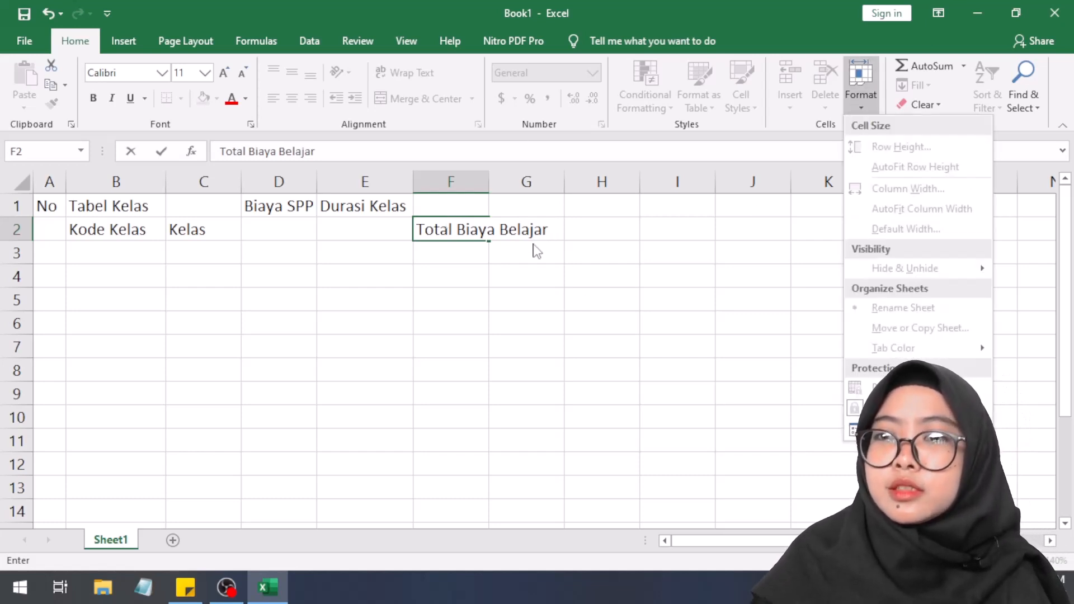
click(460, 245)
click(457, 255)
click(433, 226)
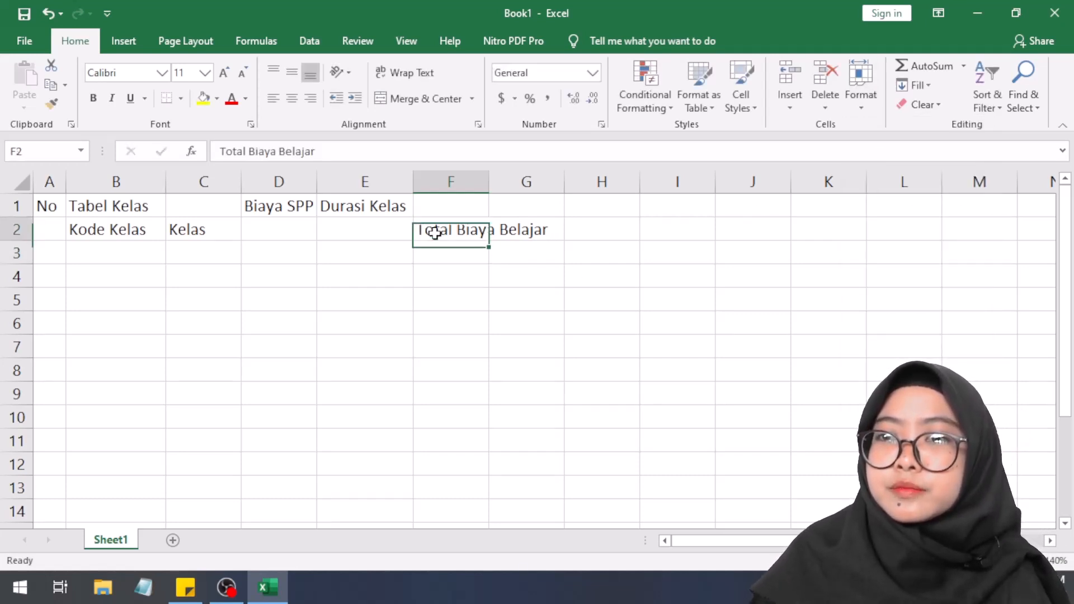
click(874, 110)
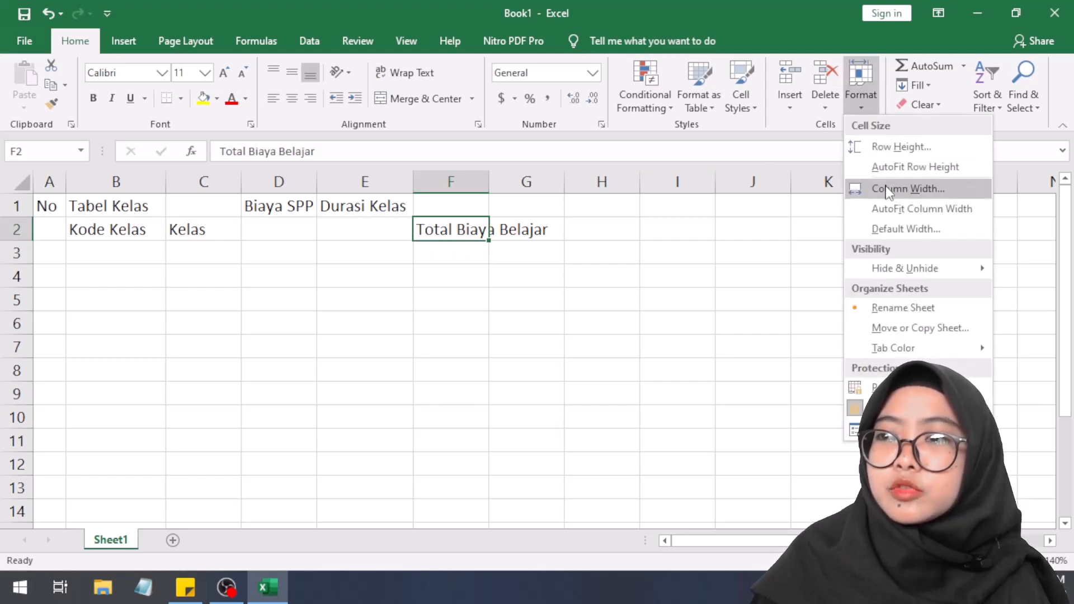
click(889, 206)
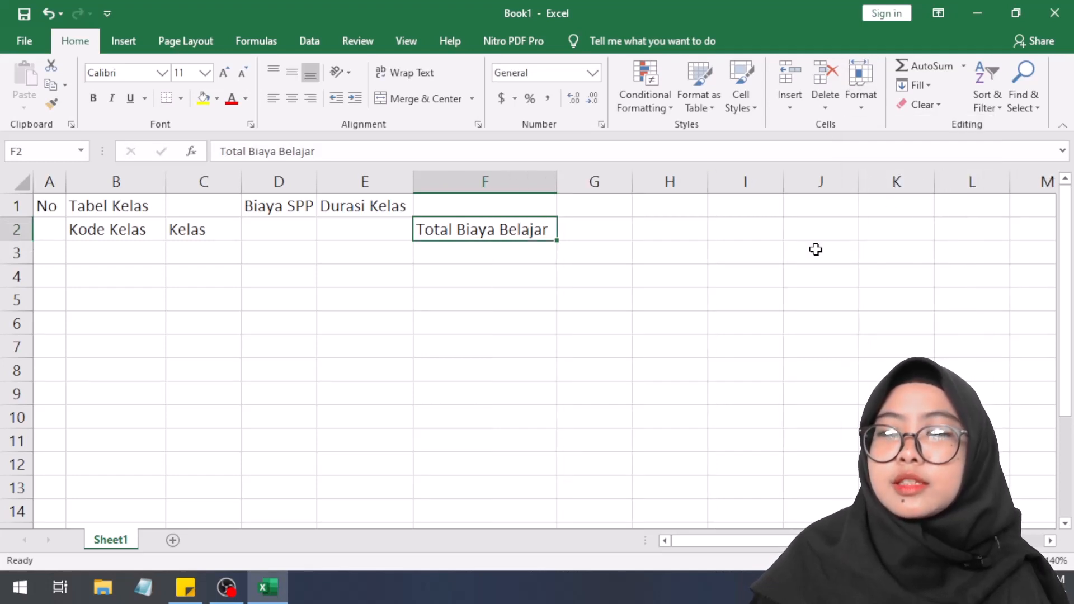
click(307, 231)
click(159, 226)
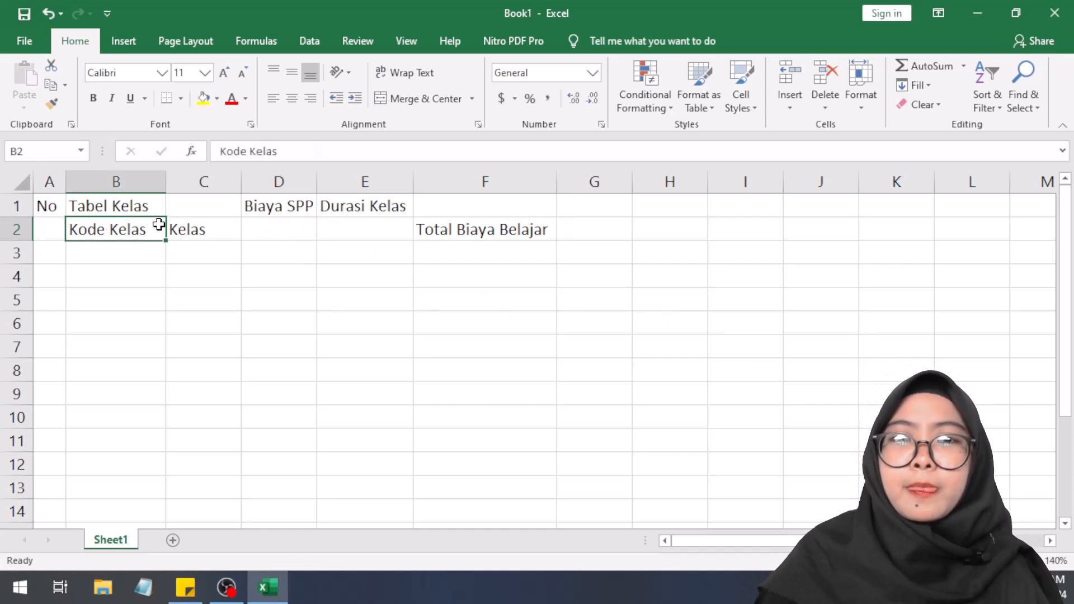
click(303, 206)
click(399, 212)
click(416, 233)
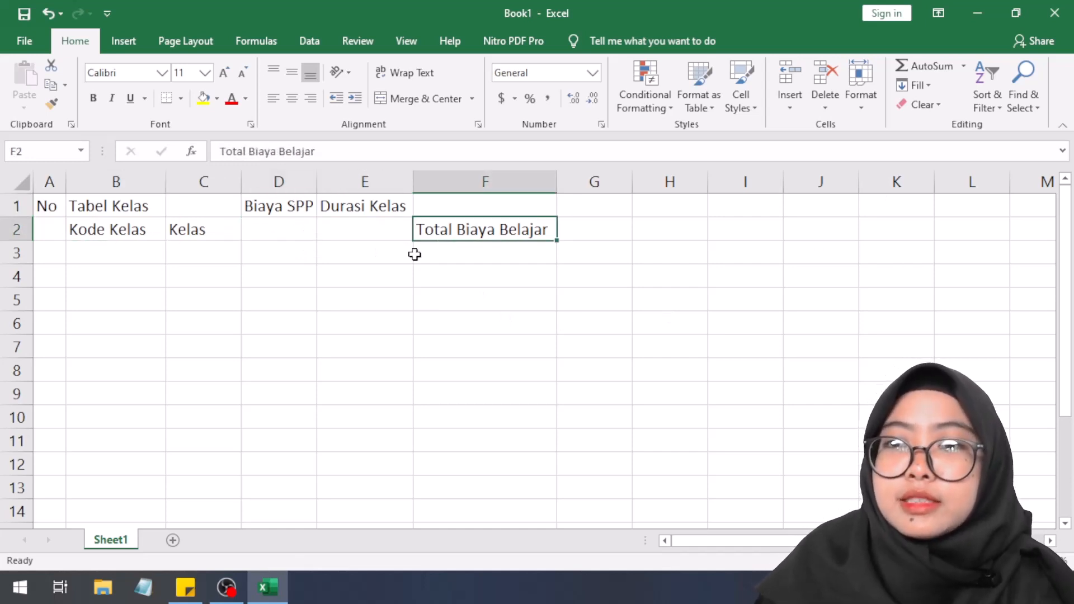
click(278, 230)
click(210, 221)
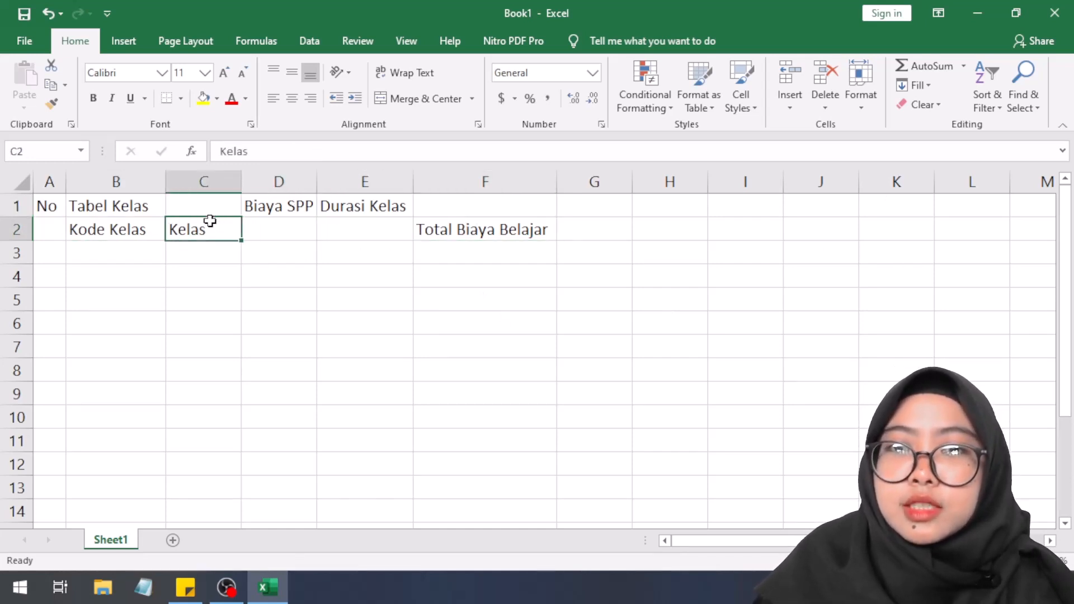
- Move the "No" heading from cell A1 down to cell A2
click(47, 207)
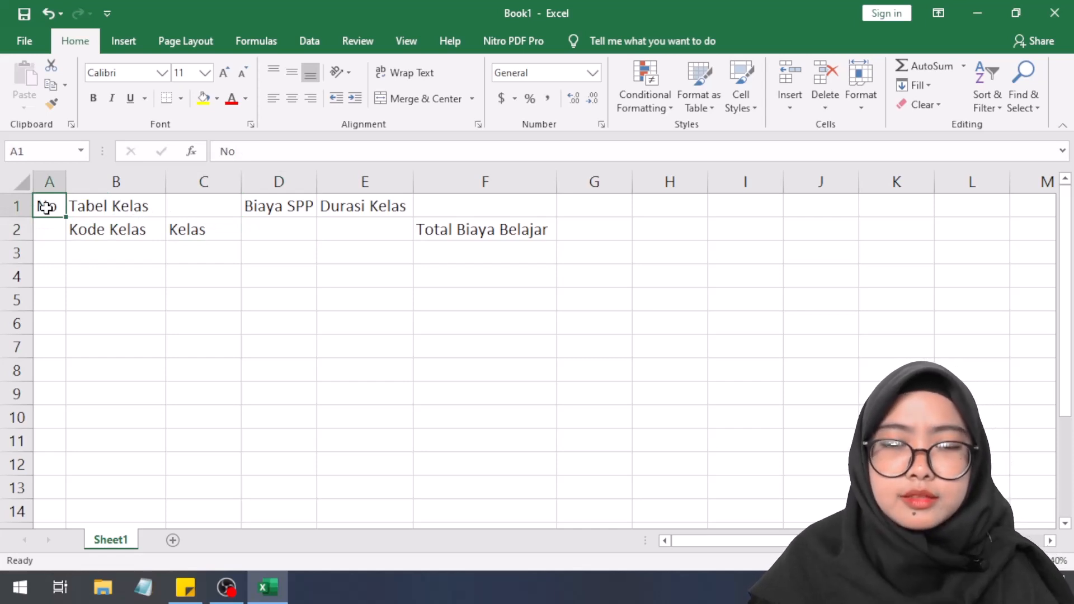
drag(47, 207, 53, 226)
click(59, 208)
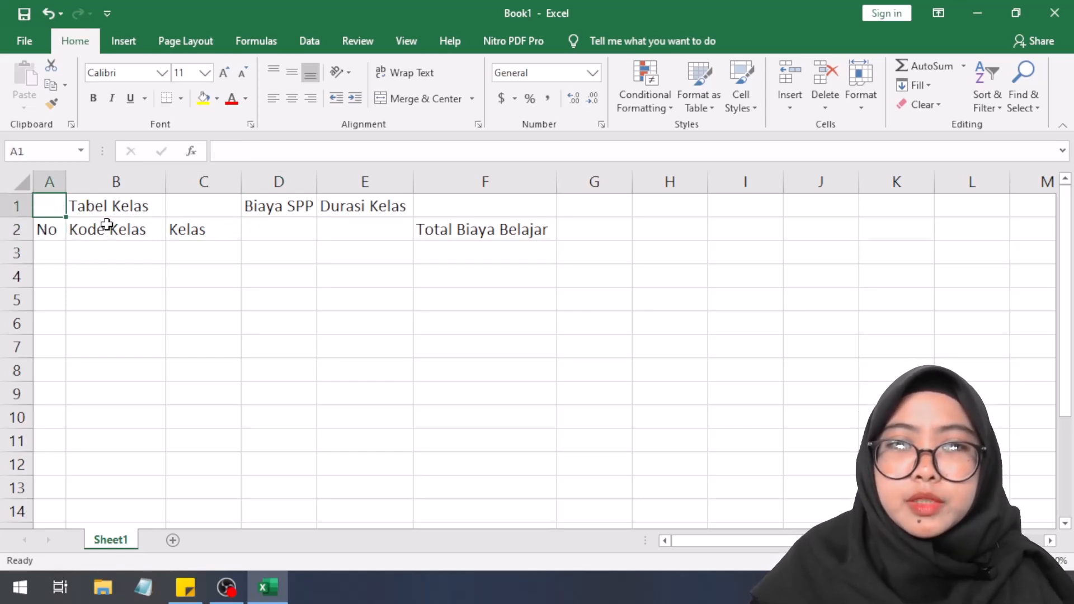
click(216, 205)
click(226, 224)
click(273, 209)
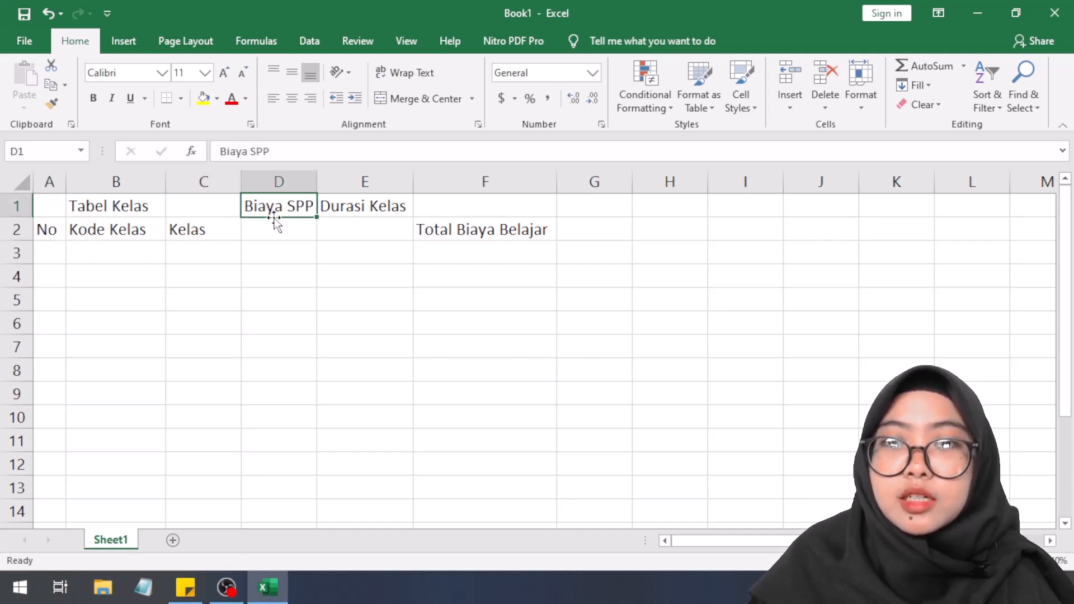
click(280, 230)
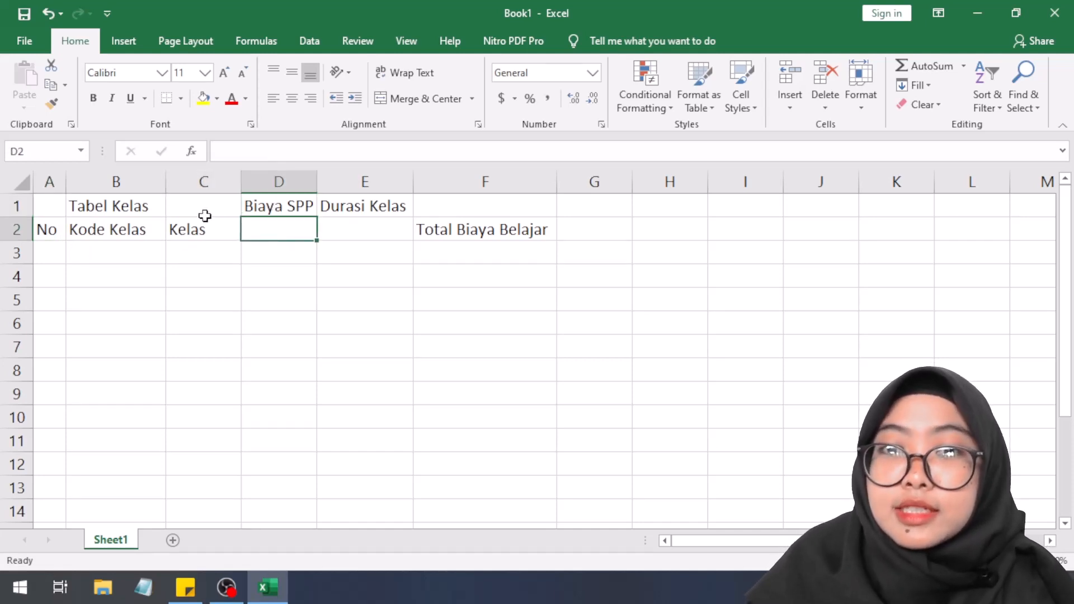
click(47, 230)
click(51, 209)
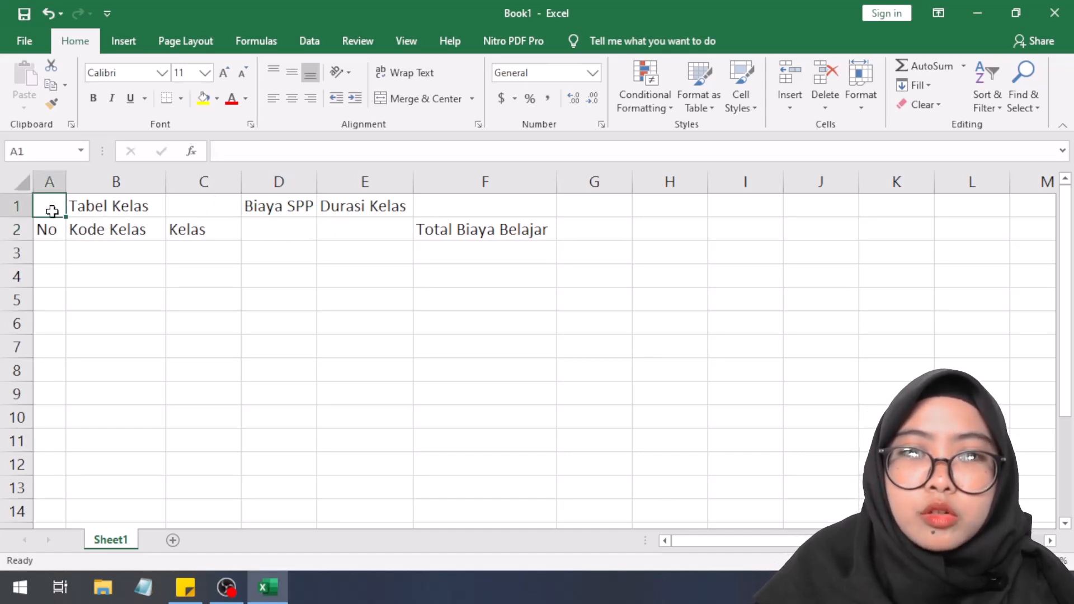
click(53, 231)
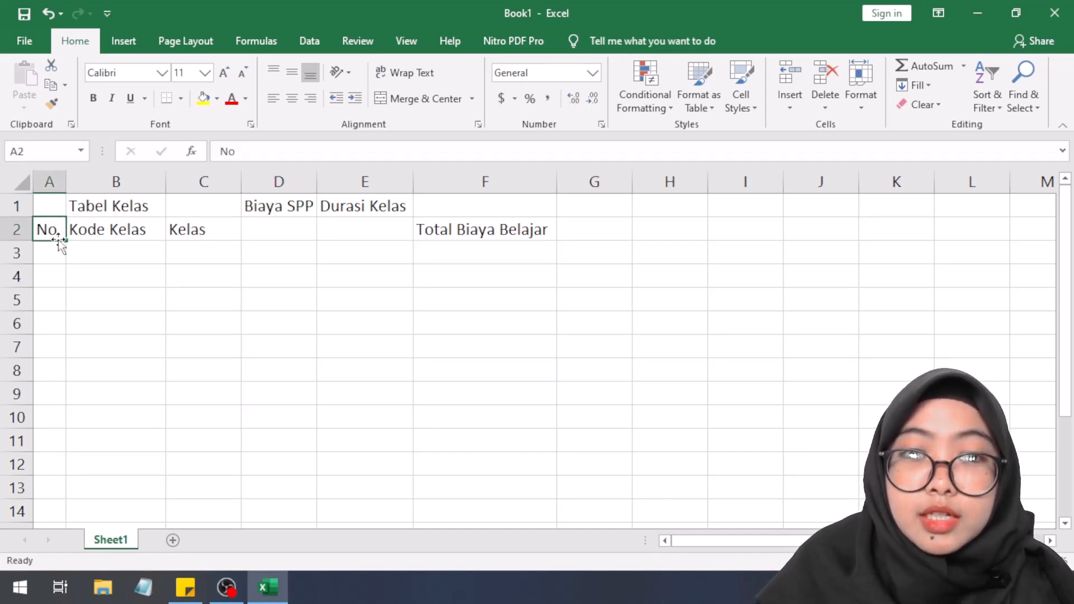
click(52, 206)
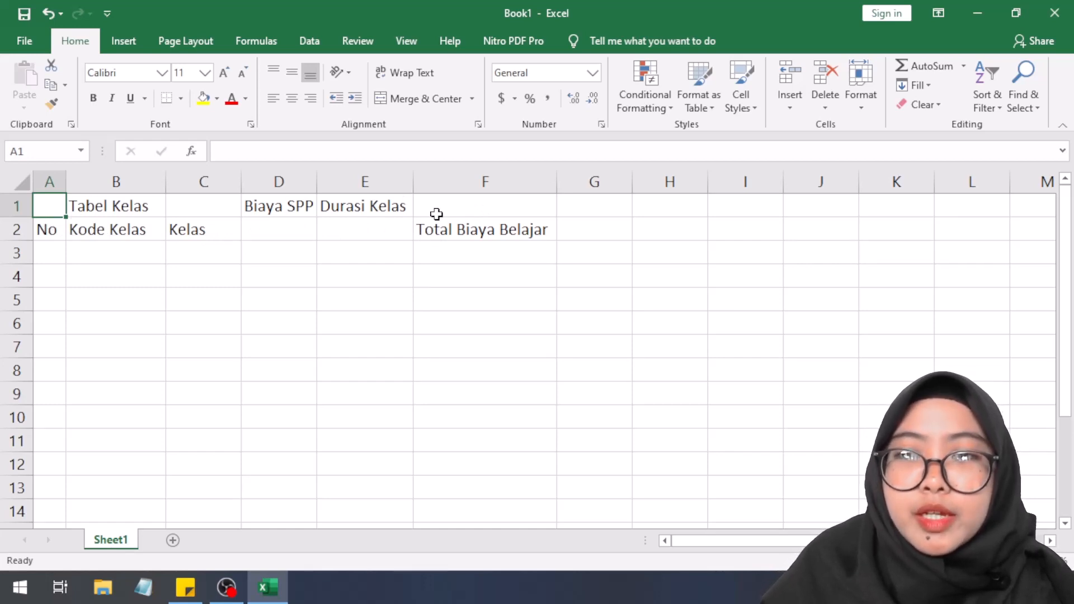
click(46, 228)
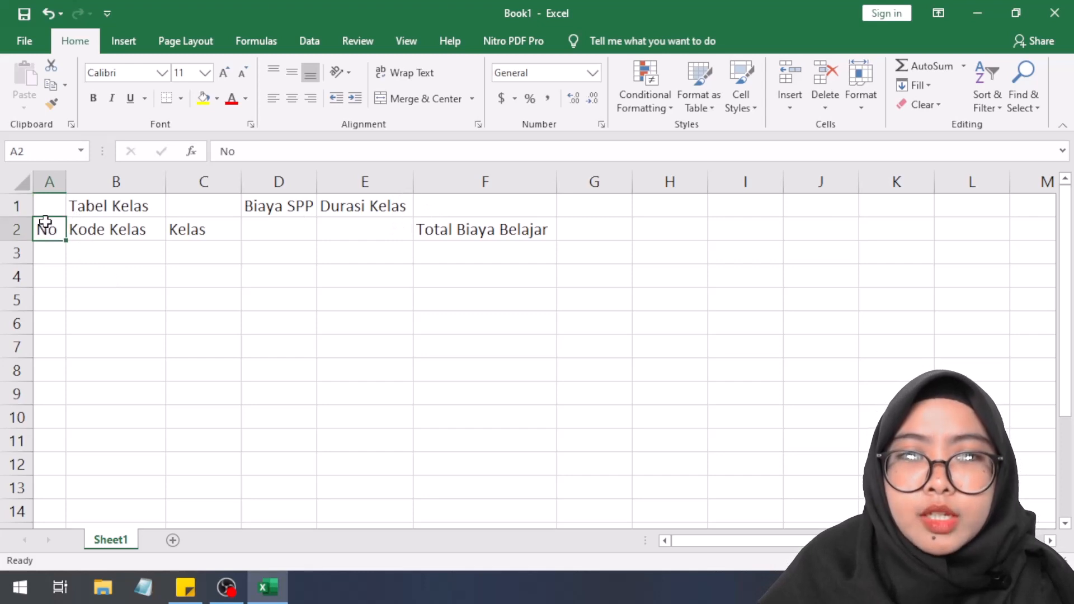
click(52, 205)
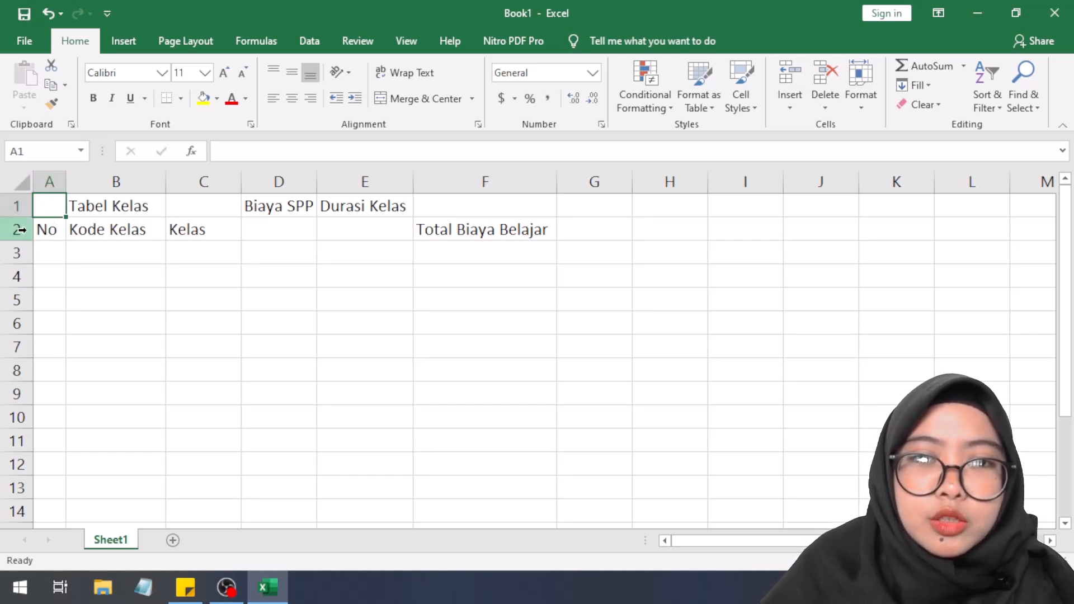
click(19, 206)
click(21, 229)
click(45, 206)
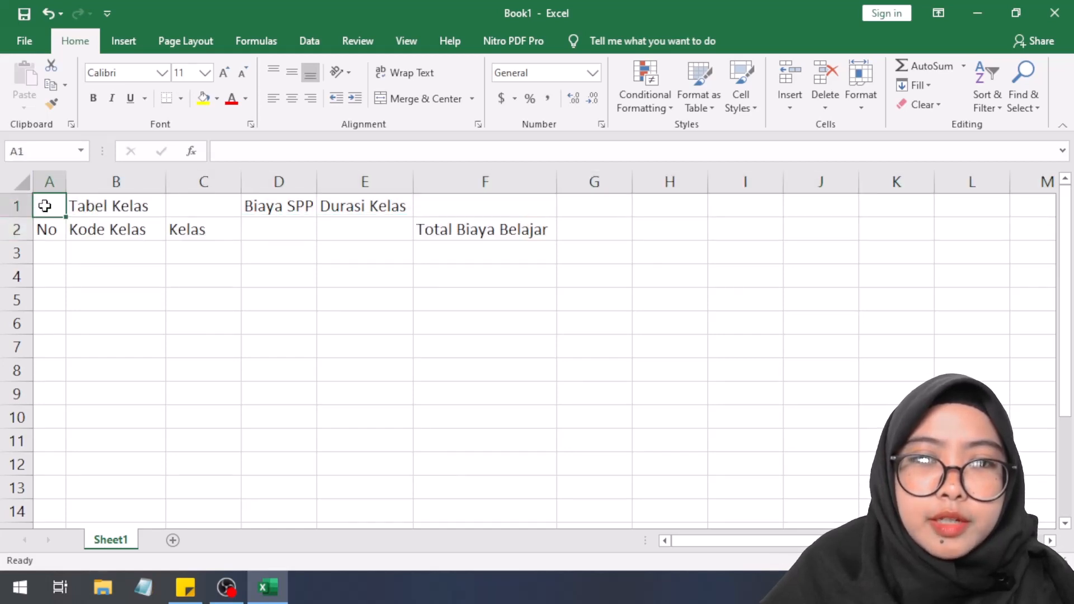
click(48, 224)
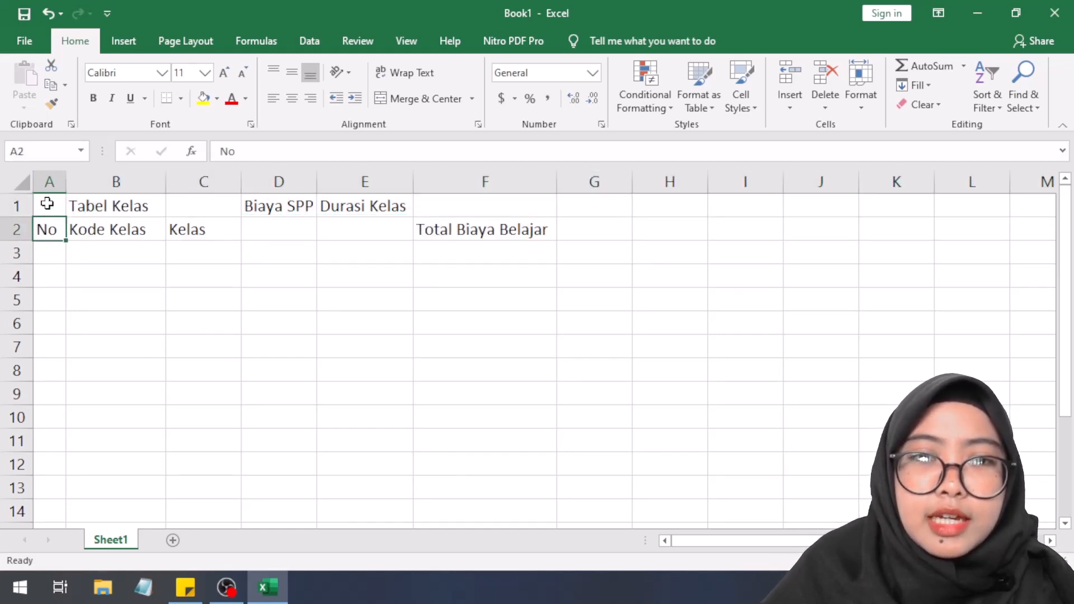
- Merge and center cells A1:A2 for the "No" heading
click(47, 203)
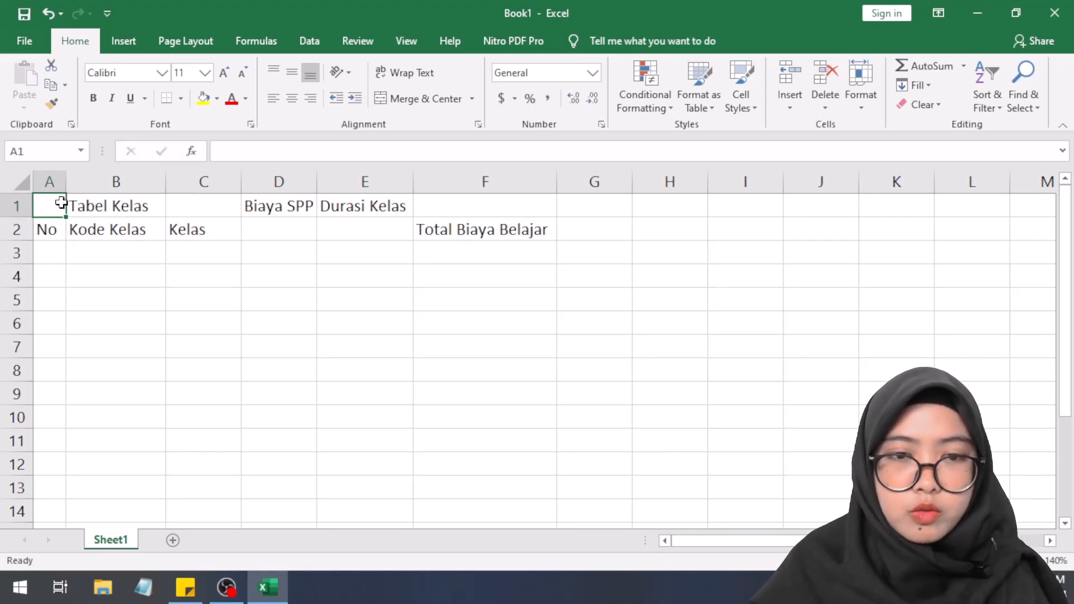
drag(47, 203, 46, 224)
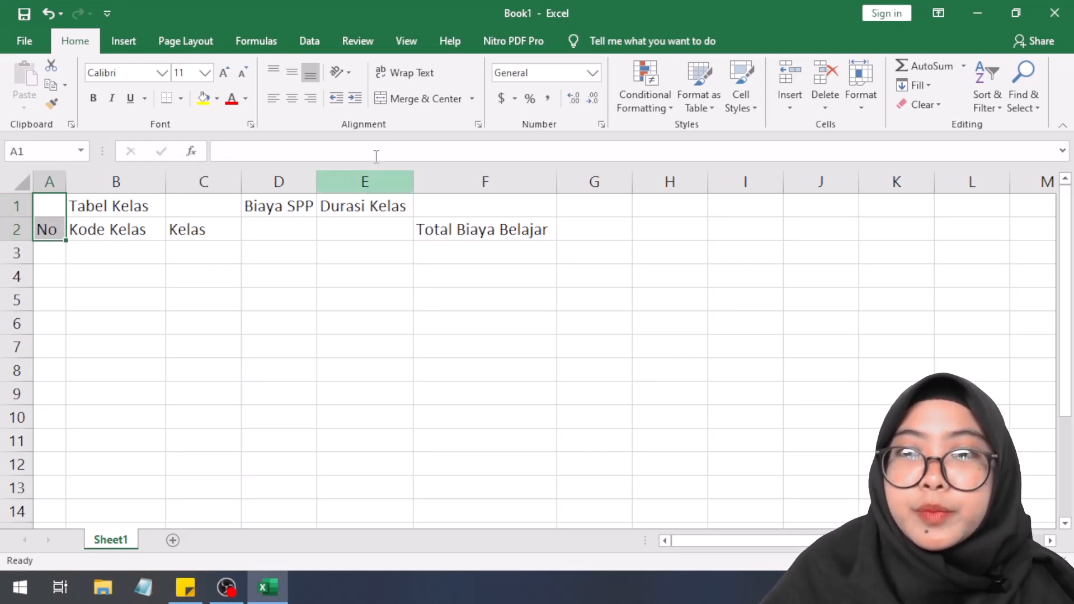
click(401, 100)
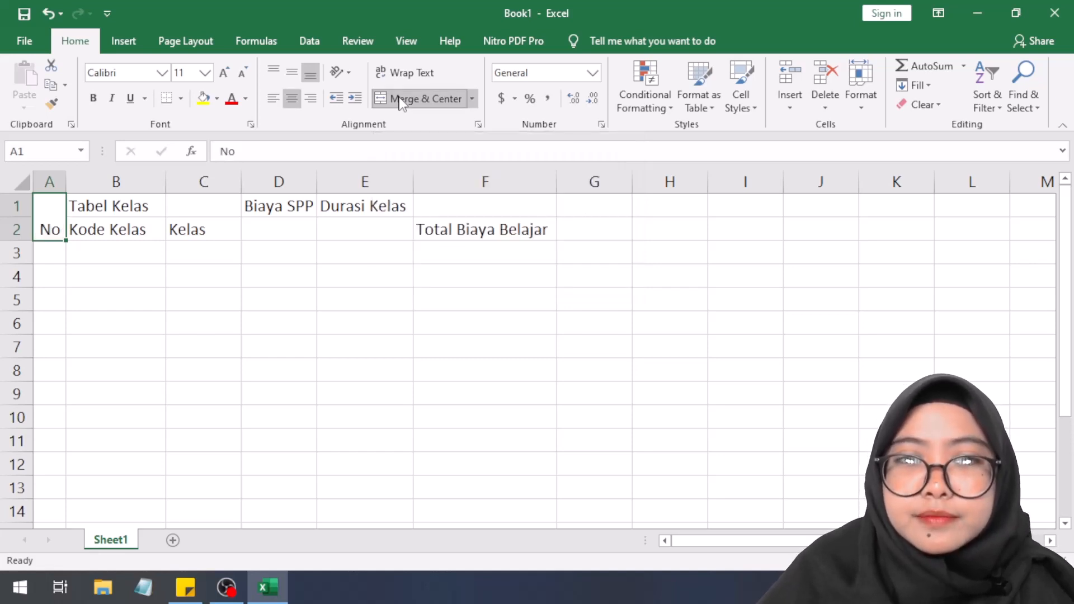
click(187, 197)
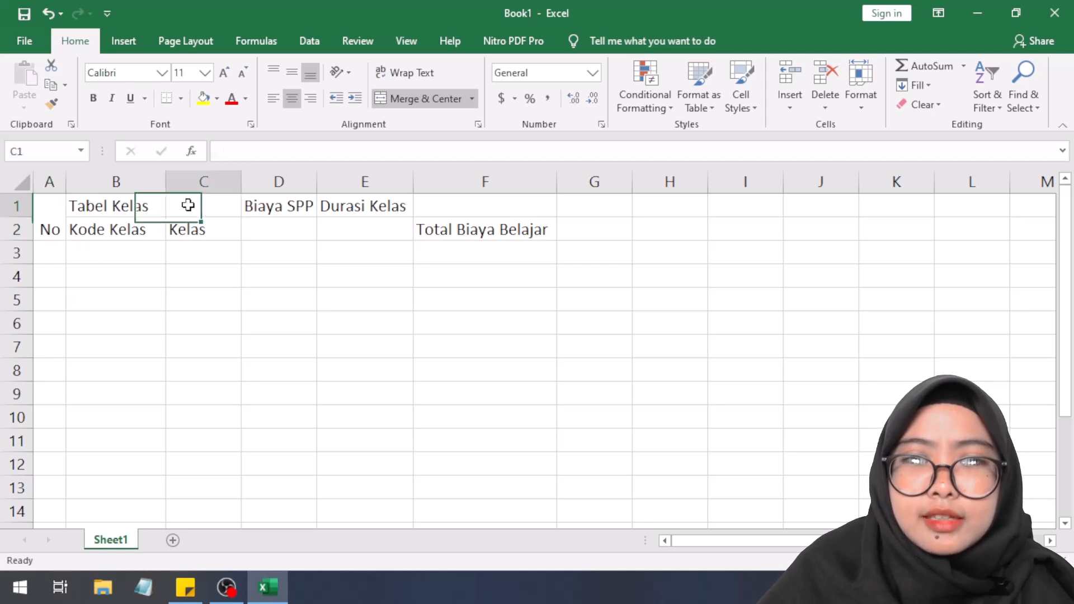
click(132, 212)
click(138, 228)
click(137, 208)
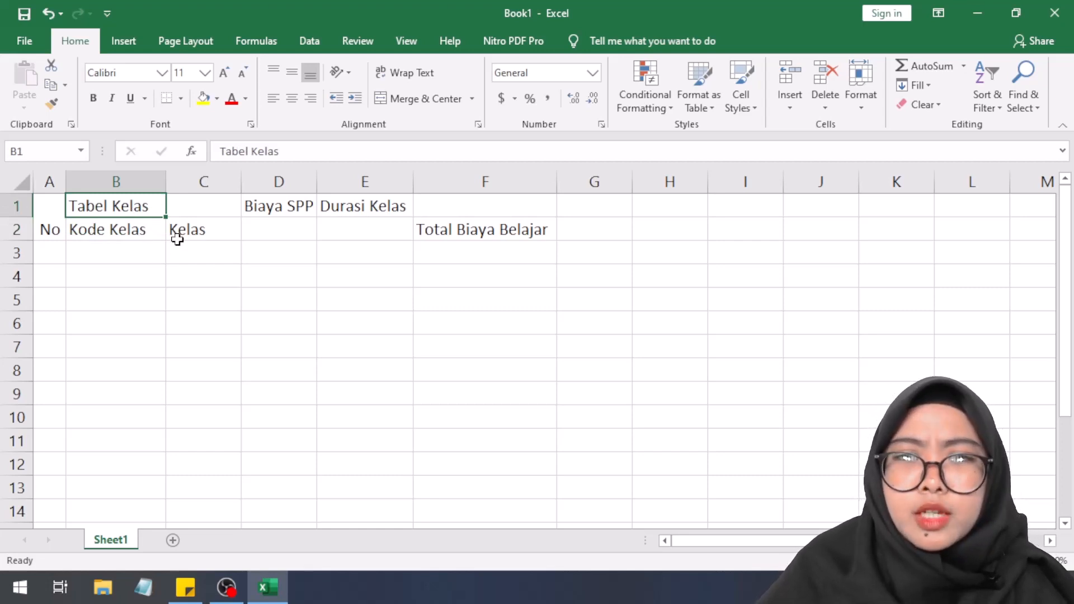
- Merge and center cells C1:C2 for the "Kelas" heading and cells D1:D2 for the "Biaya SPP" heading
click(201, 210)
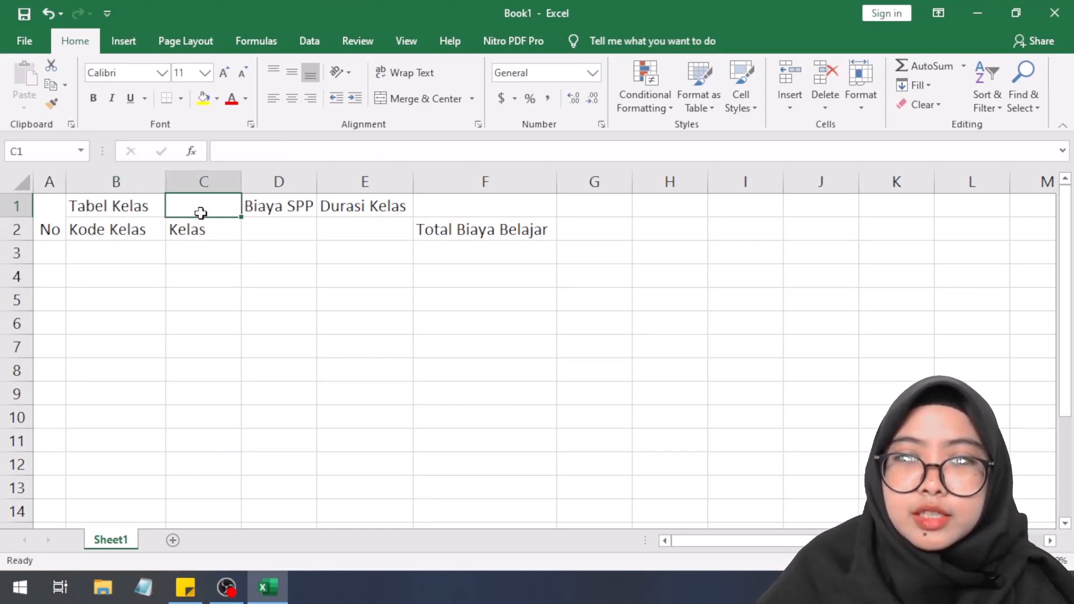
drag(201, 213, 200, 228)
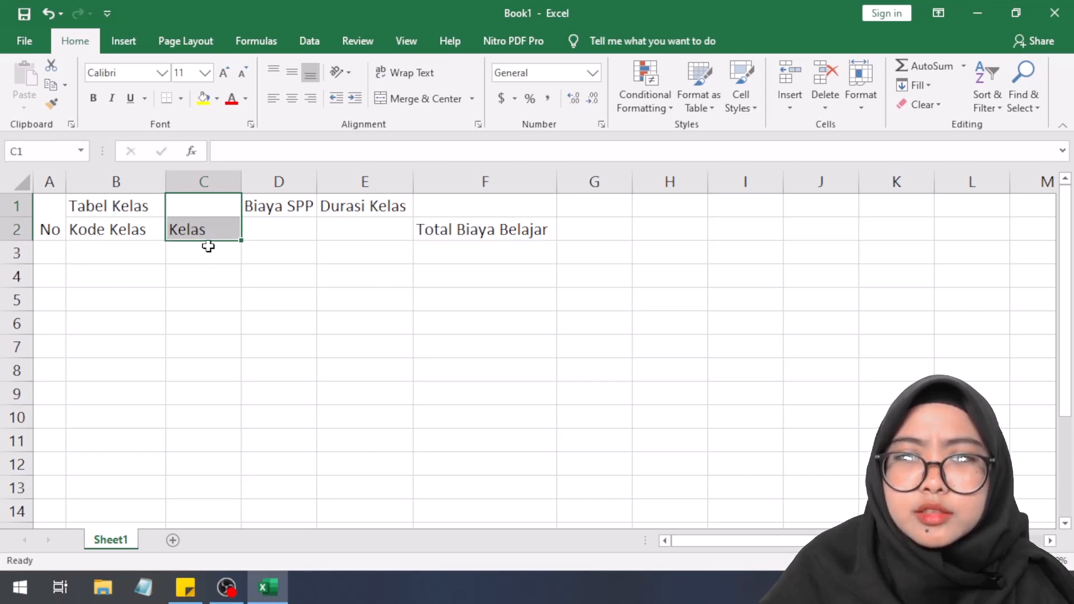
click(424, 101)
click(288, 209)
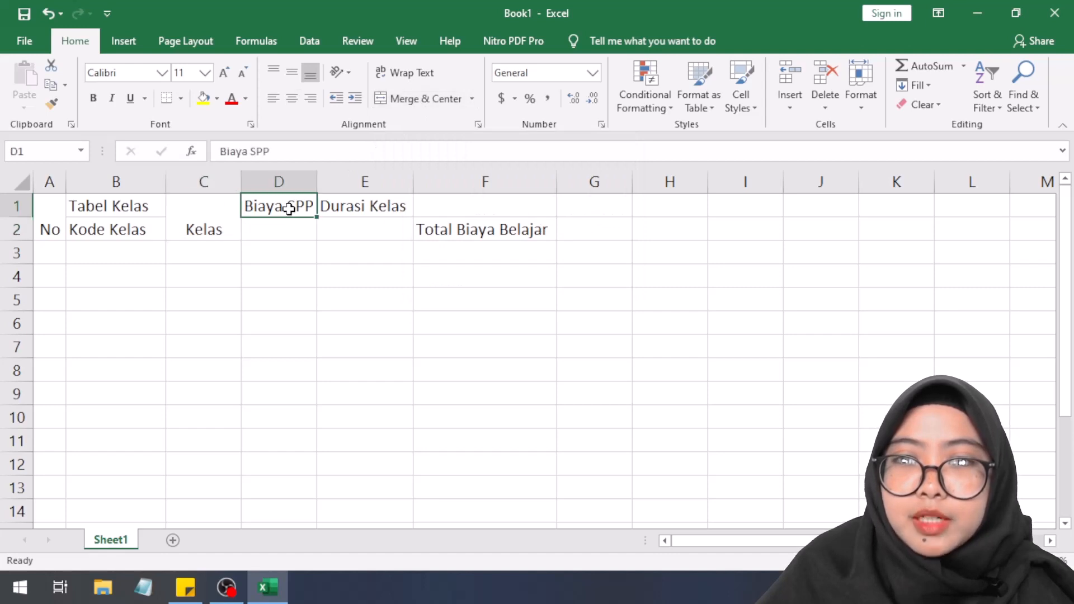
drag(289, 209, 281, 234)
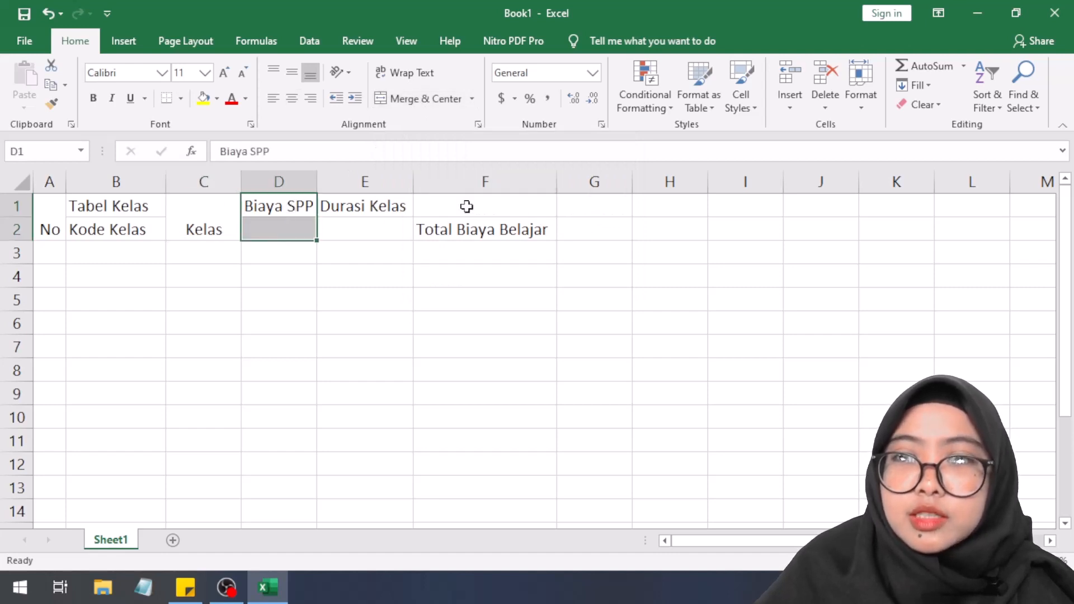
click(426, 100)
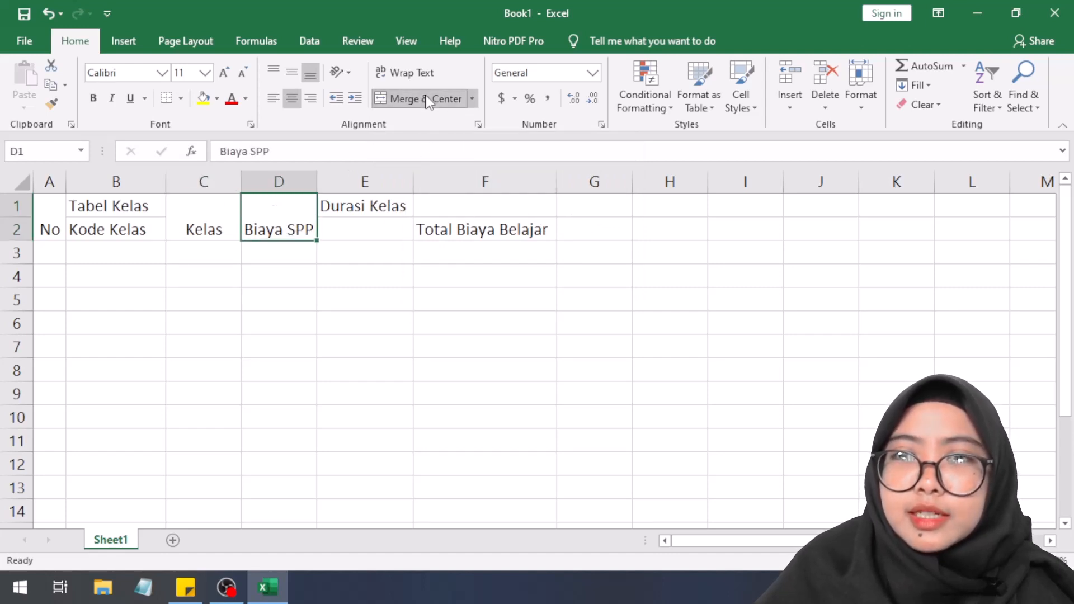
- Try out selecting ranges from the "Durasi Kelas" cell E1, down to E2 and across to G1
click(373, 204)
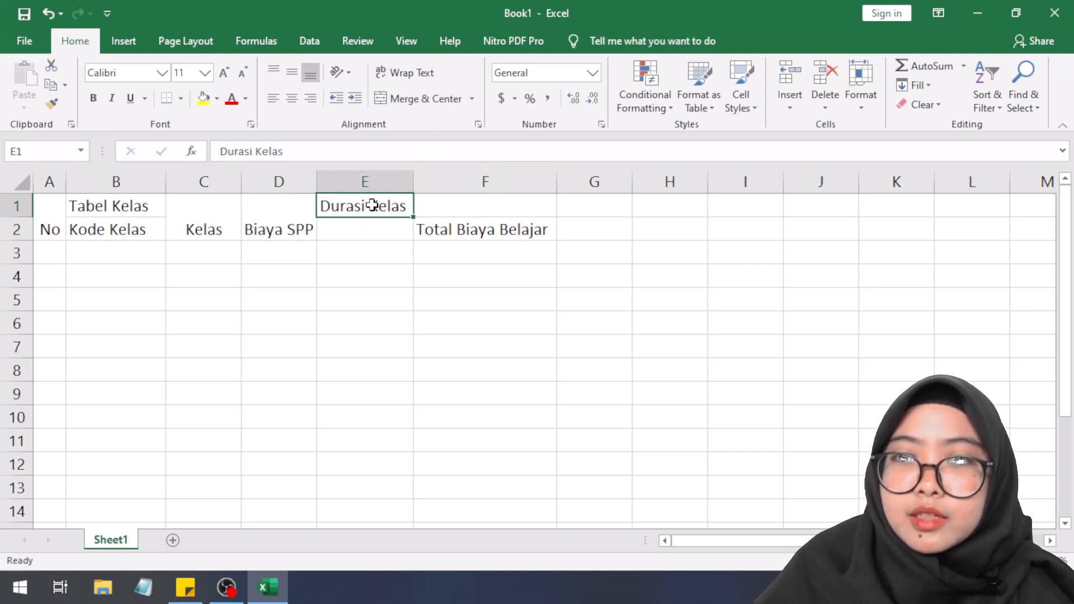
click(371, 221)
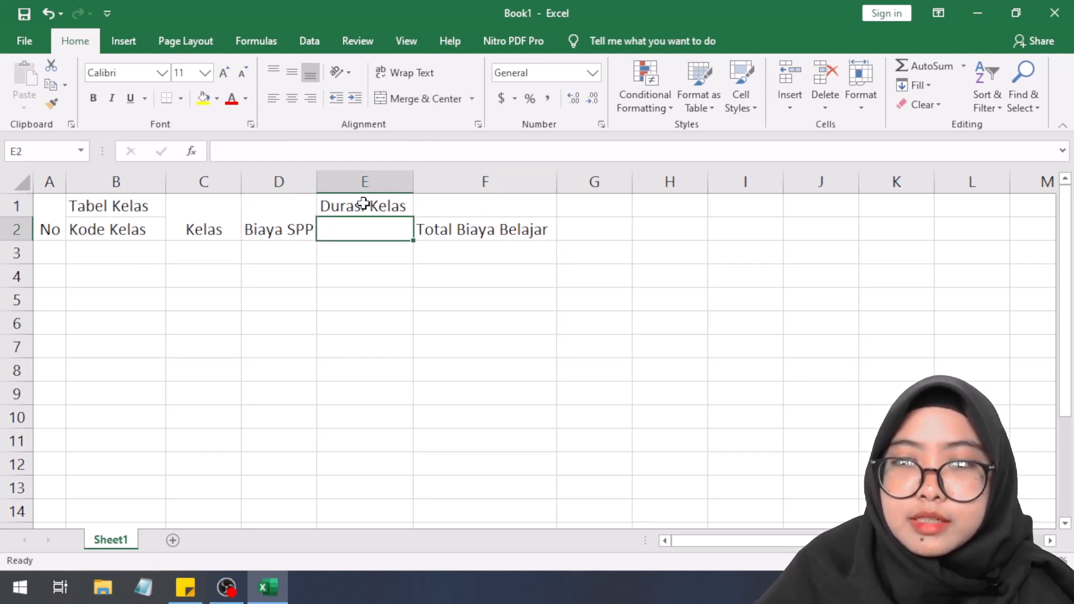
click(364, 205)
drag(364, 204, 357, 224)
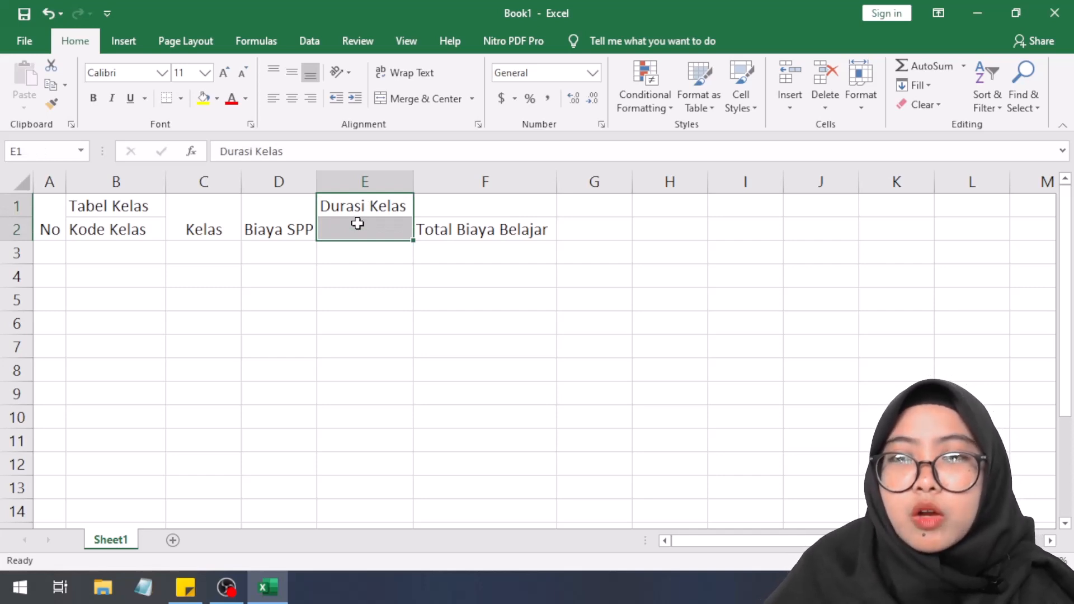
click(373, 203)
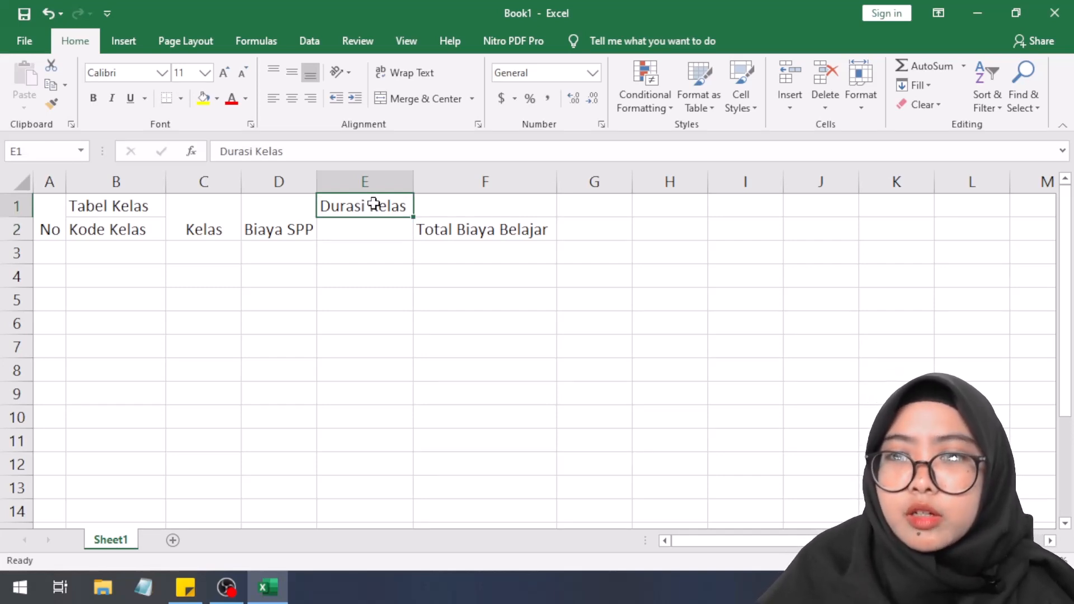
drag(352, 206, 611, 196)
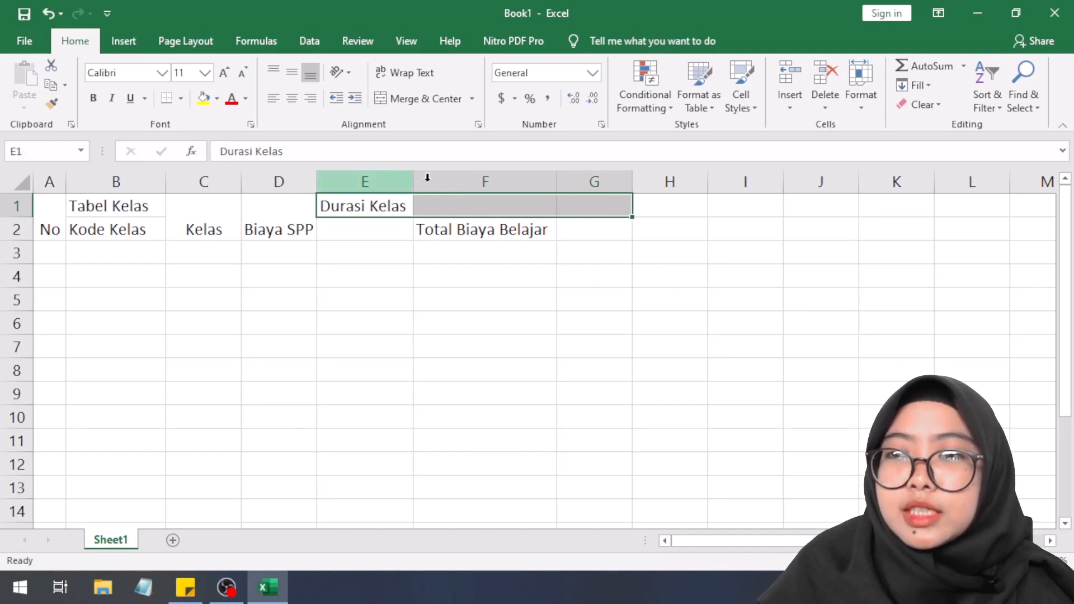
click(389, 225)
click(363, 210)
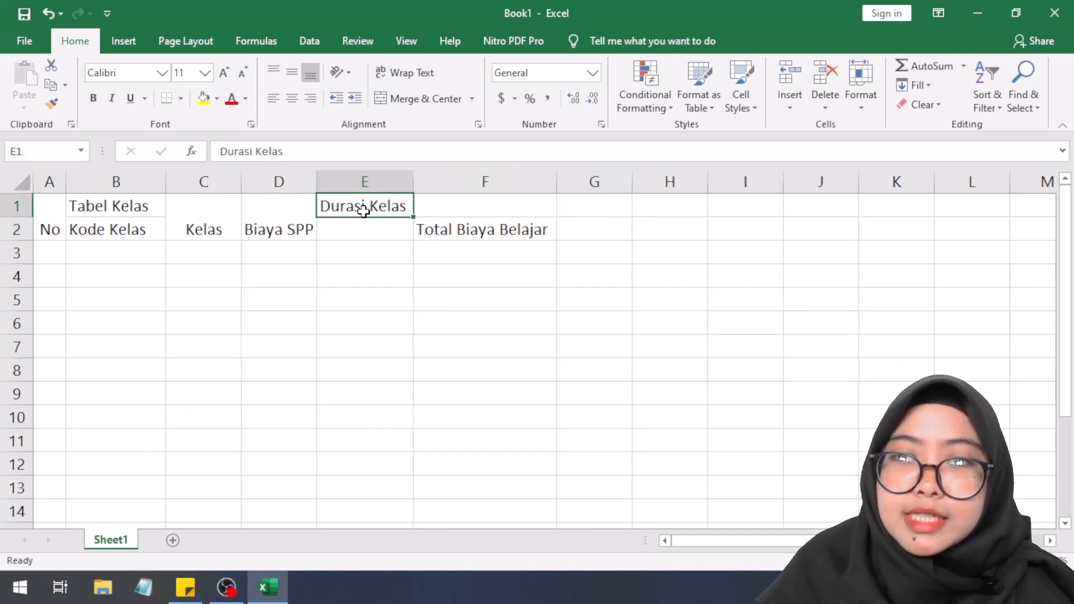
drag(372, 206, 479, 203)
click(375, 200)
double_click(375, 201)
click(374, 225)
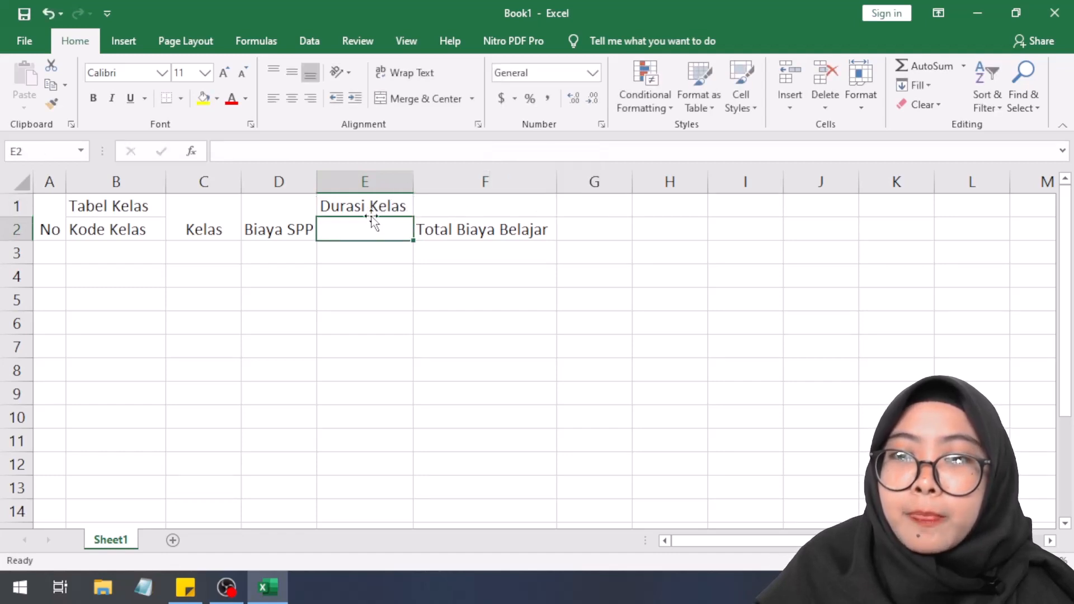
- Try merging and centering the "Durasi Kelas" heading across cells E1:H1, and undo the merge
click(369, 210)
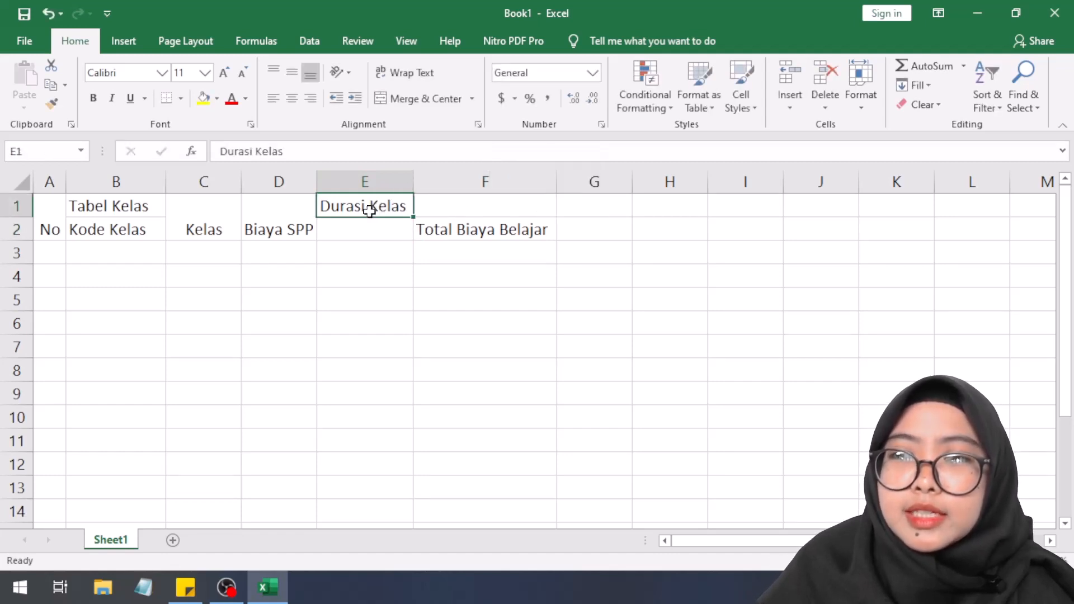
drag(378, 207, 647, 204)
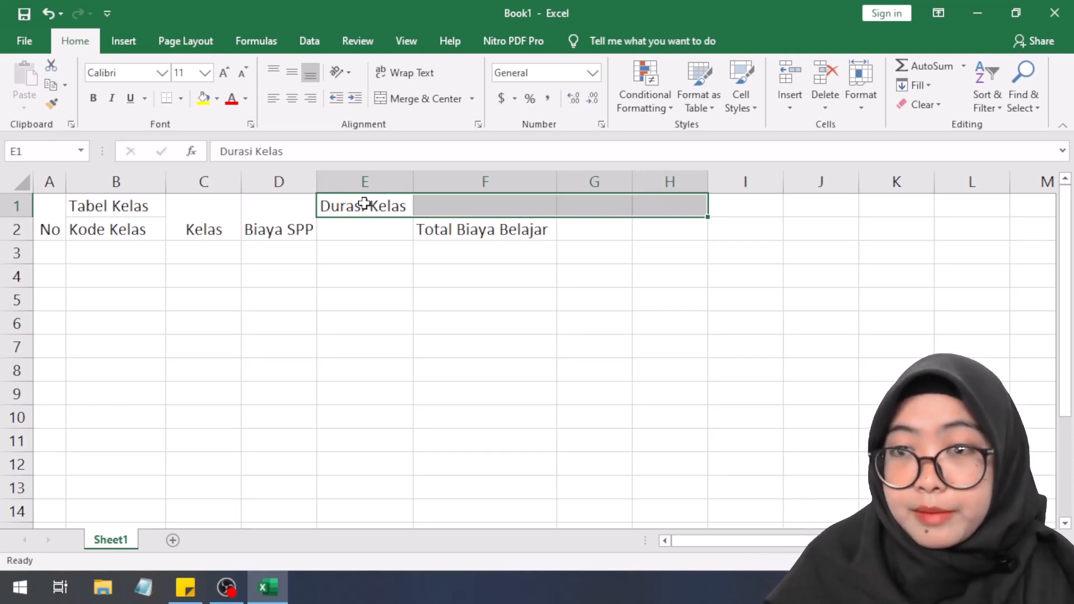
click(432, 106)
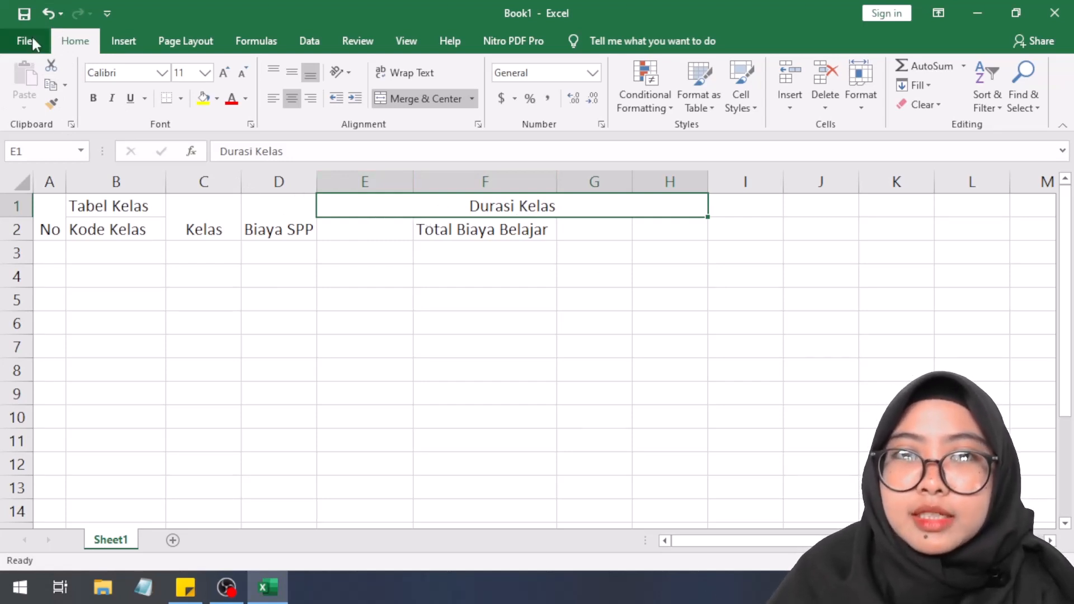
click(44, 14)
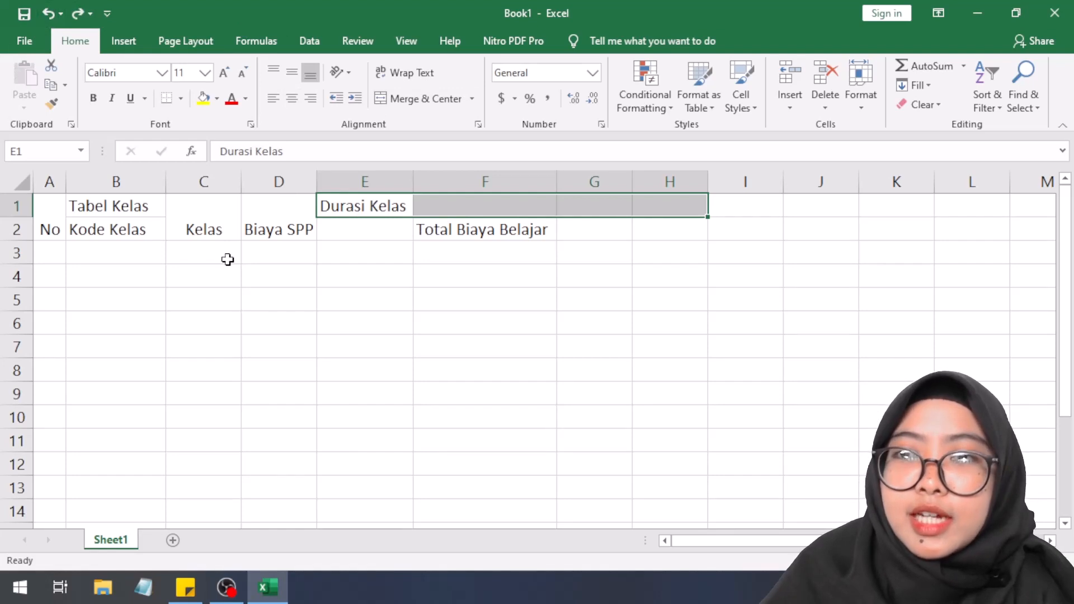
- Merge and center cells E1:E2 for the "Durasi Kelas" heading
click(362, 214)
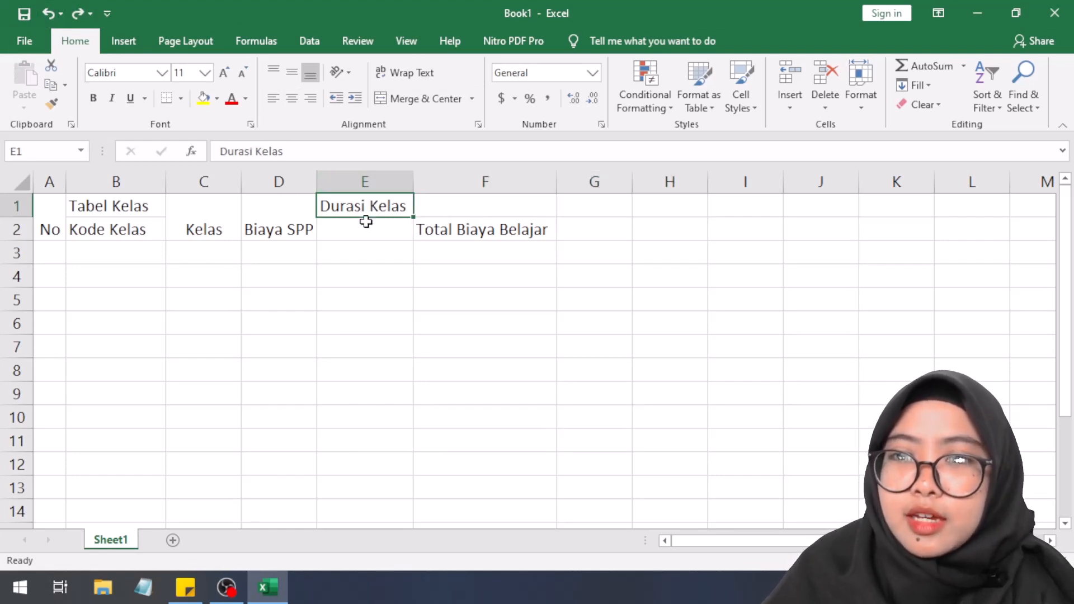
drag(365, 217, 364, 235)
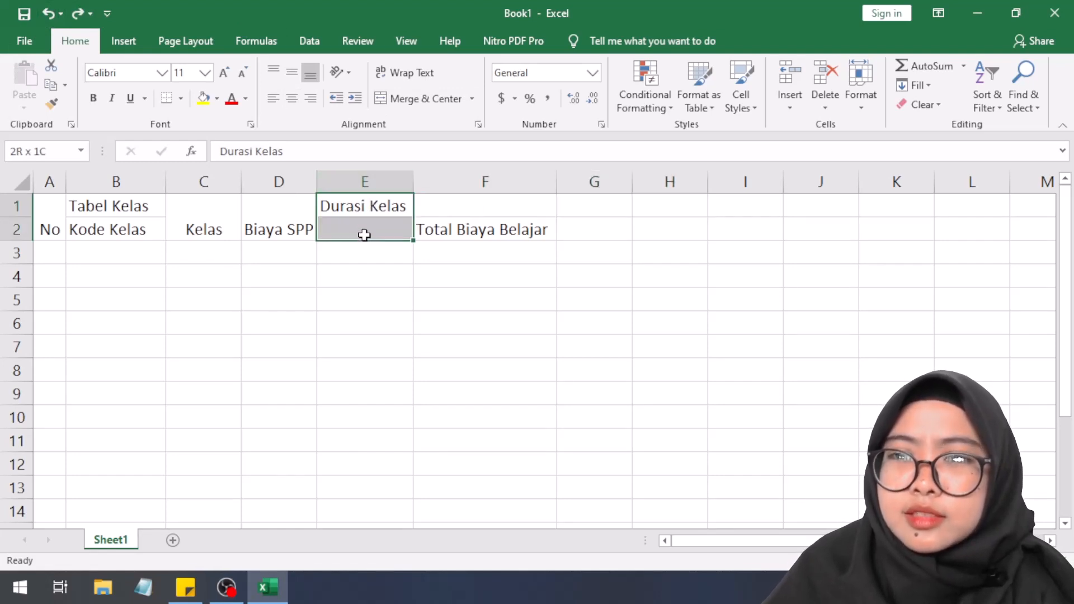
click(409, 100)
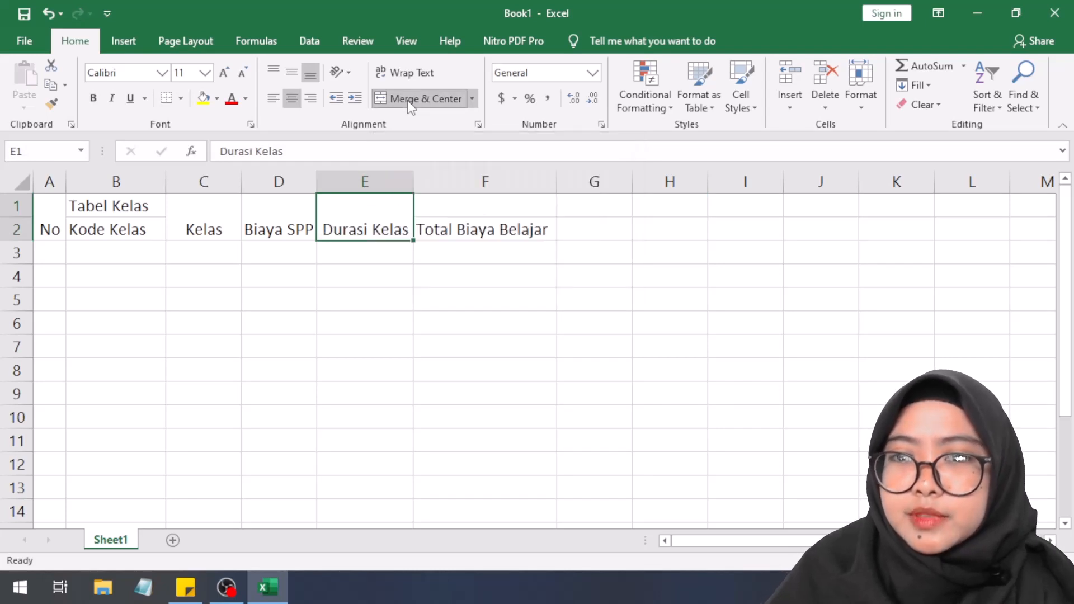
click(465, 213)
drag(464, 213, 461, 228)
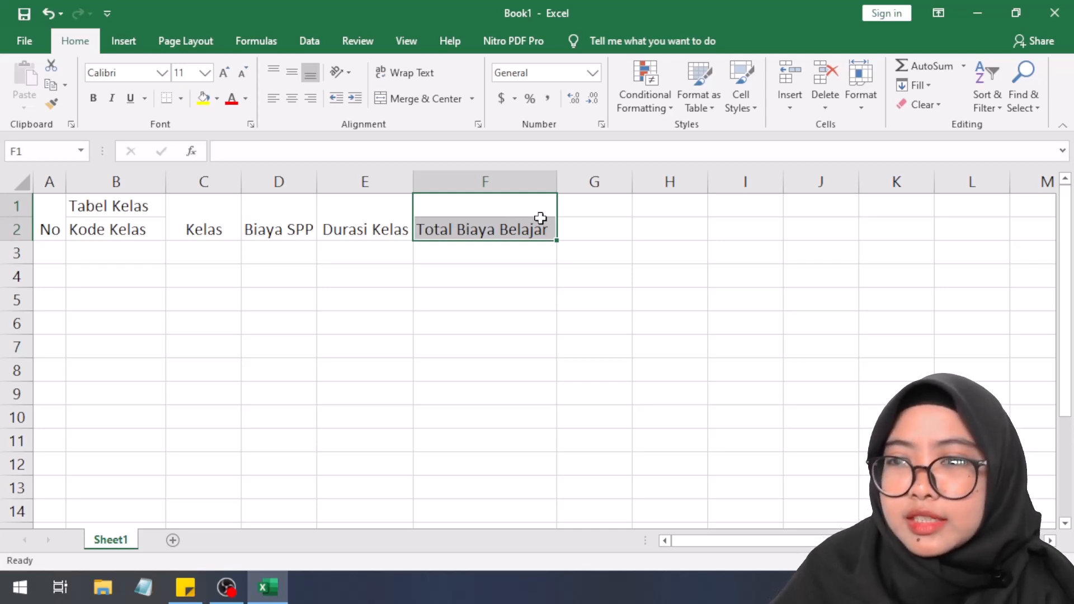
click(523, 221)
click(515, 209)
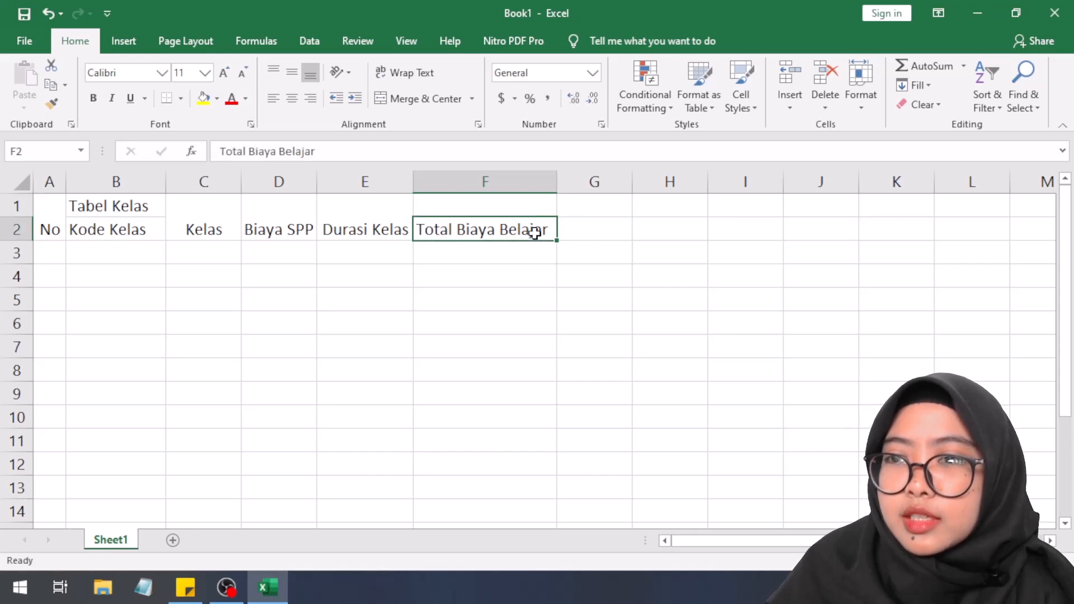
mouse_move(532, 230)
mouse_down()
mouse_move(839, 192)
mouse_move(844, 205)
mouse_move(875, 201)
mouse_move(496, 252)
mouse_move(527, 453)
mouse_move(509, 218)
mouse_move(510, 233)
mouse_move(526, 225)
mouse_up()
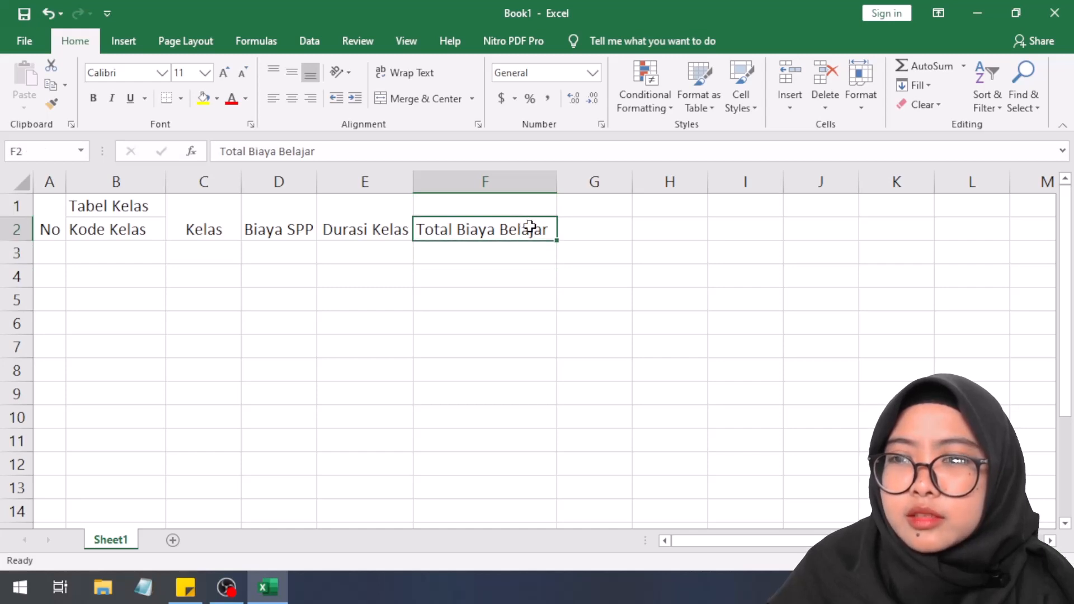
click(610, 226)
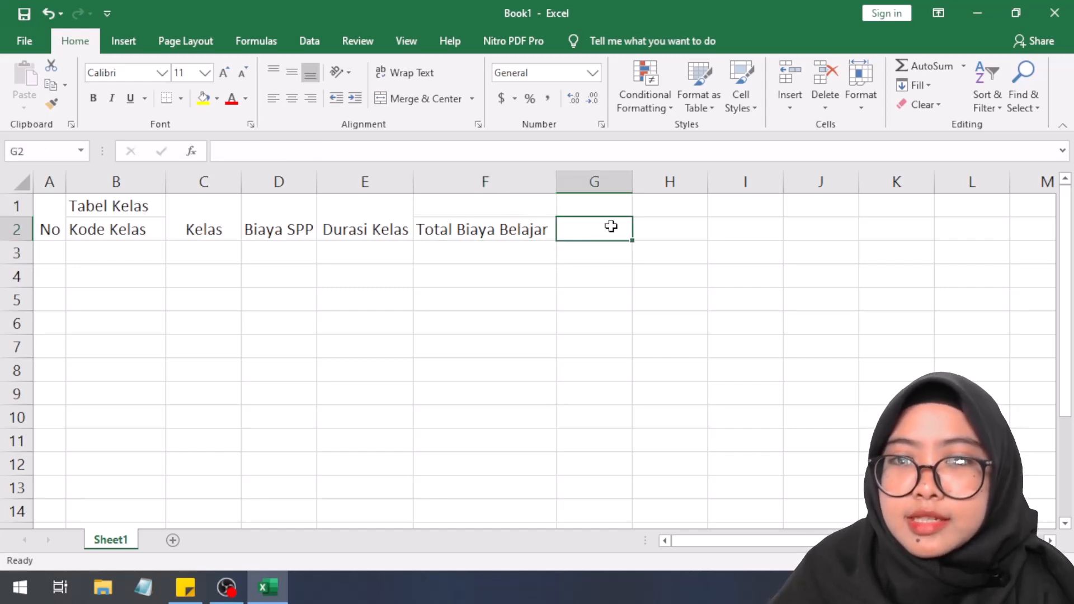
- Show the difference between columns and rows by selecting columns A, B and C and rows 1 and 2 in turn
click(49, 178)
click(117, 180)
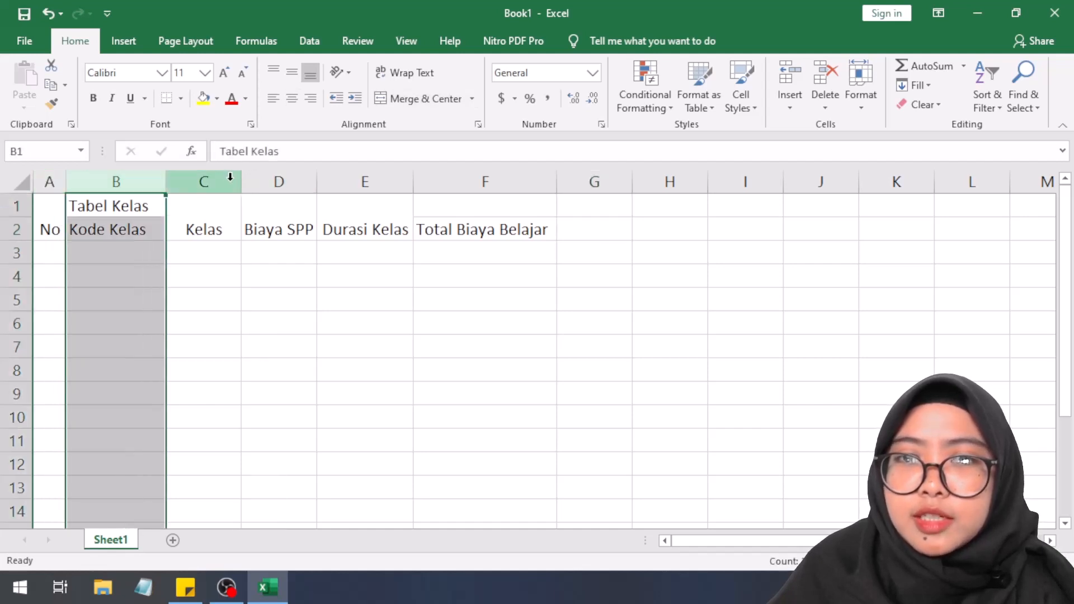
click(230, 178)
click(17, 207)
click(16, 227)
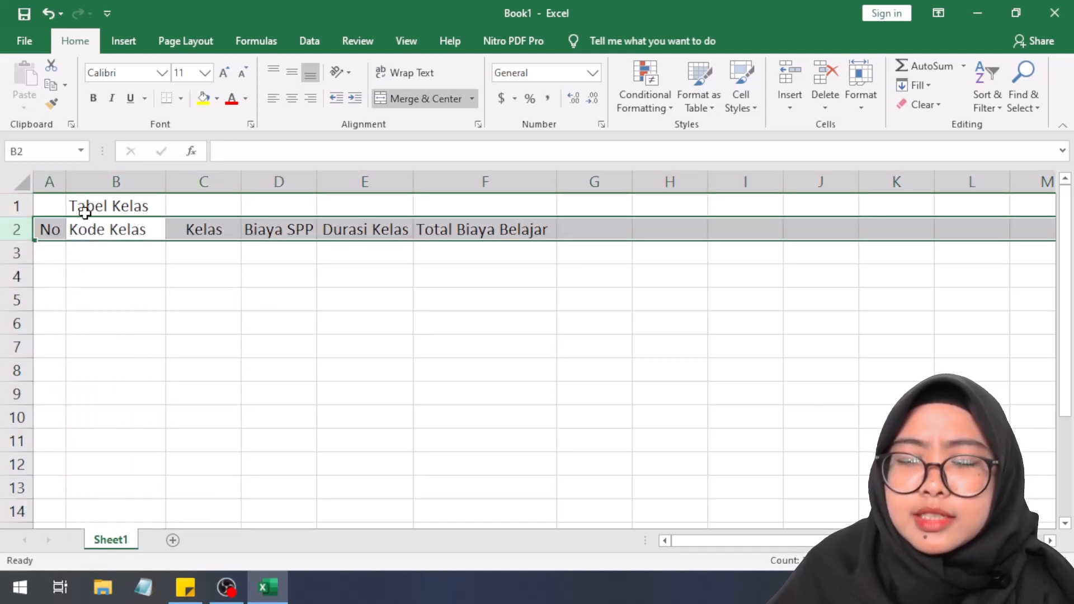
- Merge and center cells F1:F2 for the "Total Biaya Belajar" heading
click(542, 223)
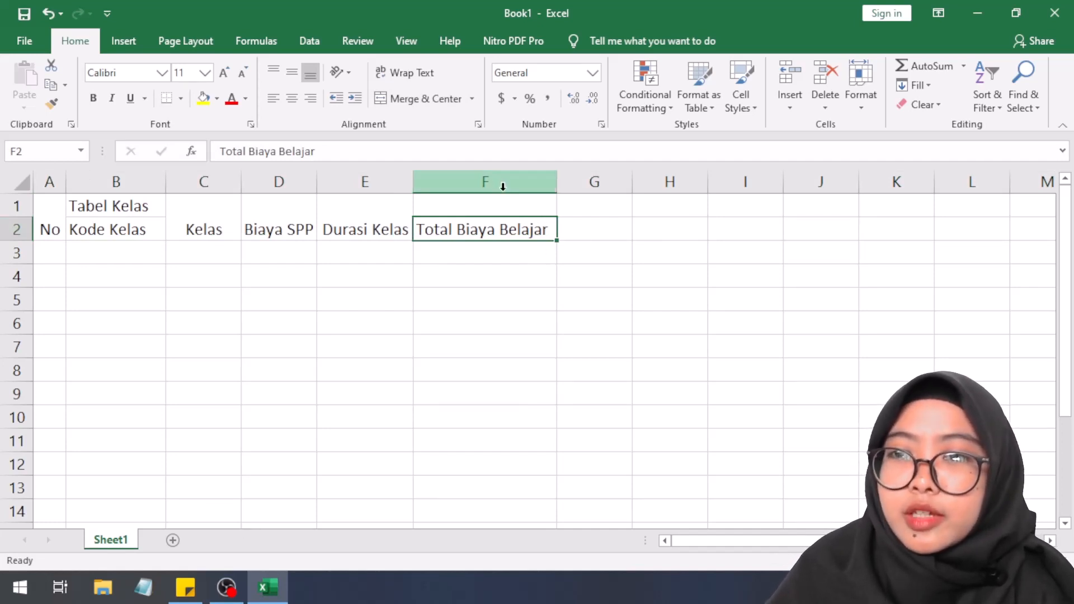
click(594, 198)
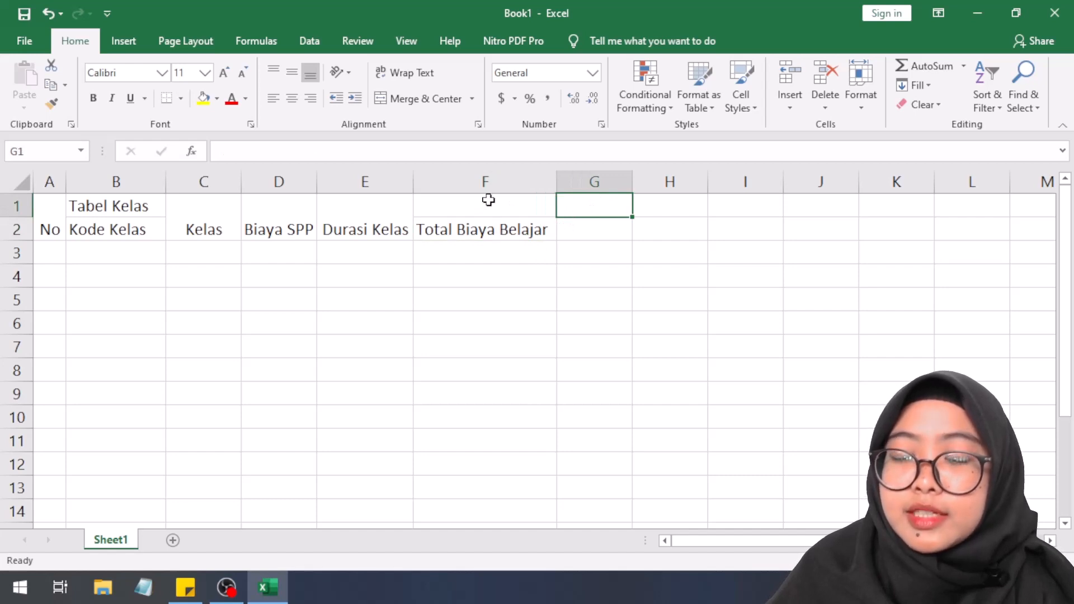
drag(488, 199, 481, 222)
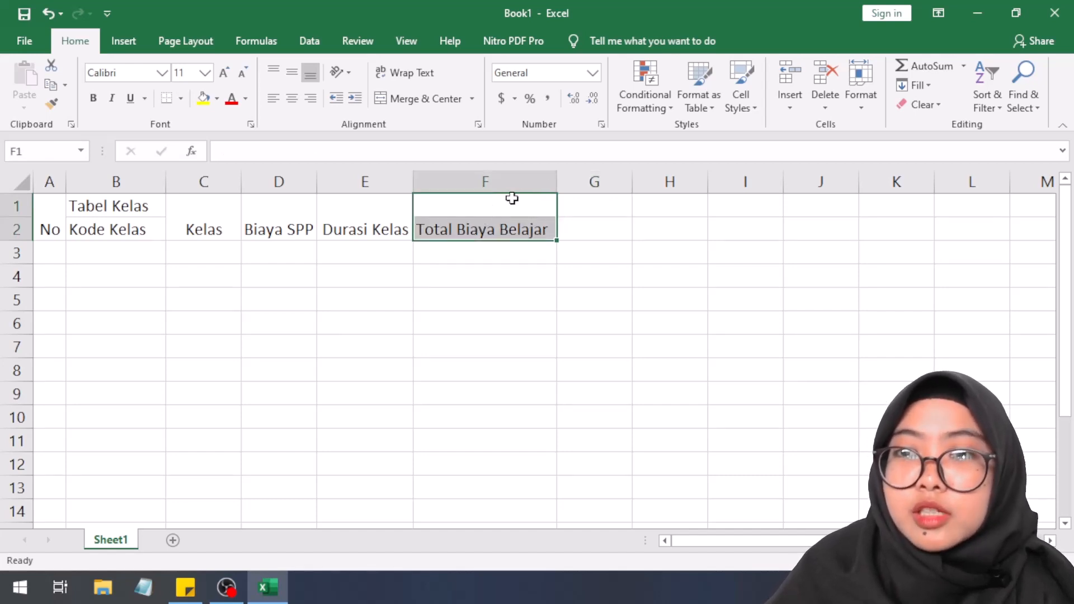
click(419, 103)
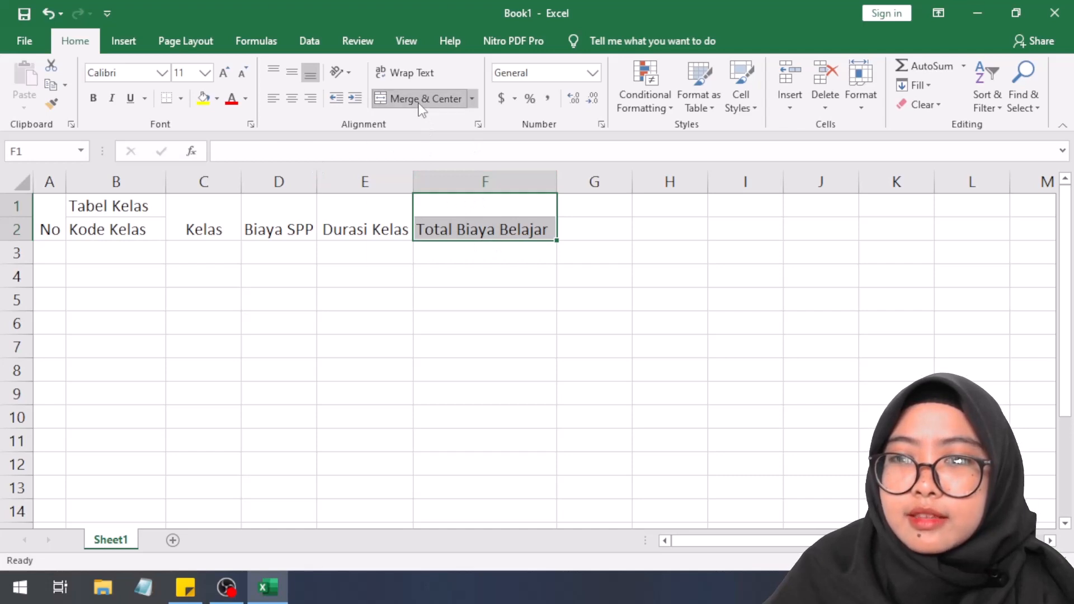
click(254, 253)
click(132, 254)
click(187, 238)
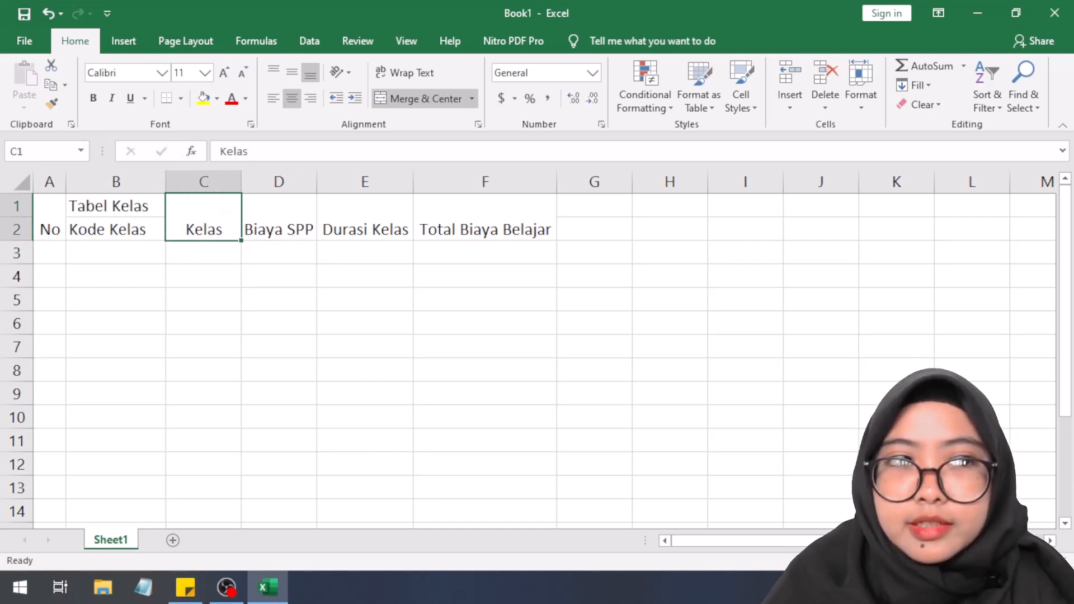
- Align the headings in cells A1:F2 vertically to the middle of their cells
click(1028, 560)
click(1027, 560)
click(1028, 560)
click(1028, 560)
click(1028, 560)
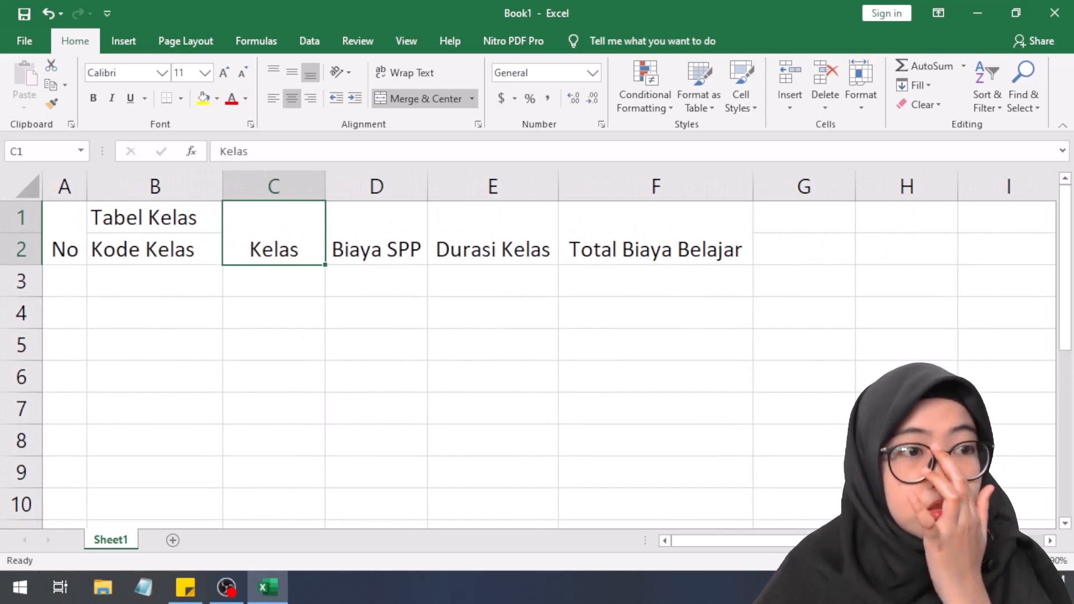
click(70, 232)
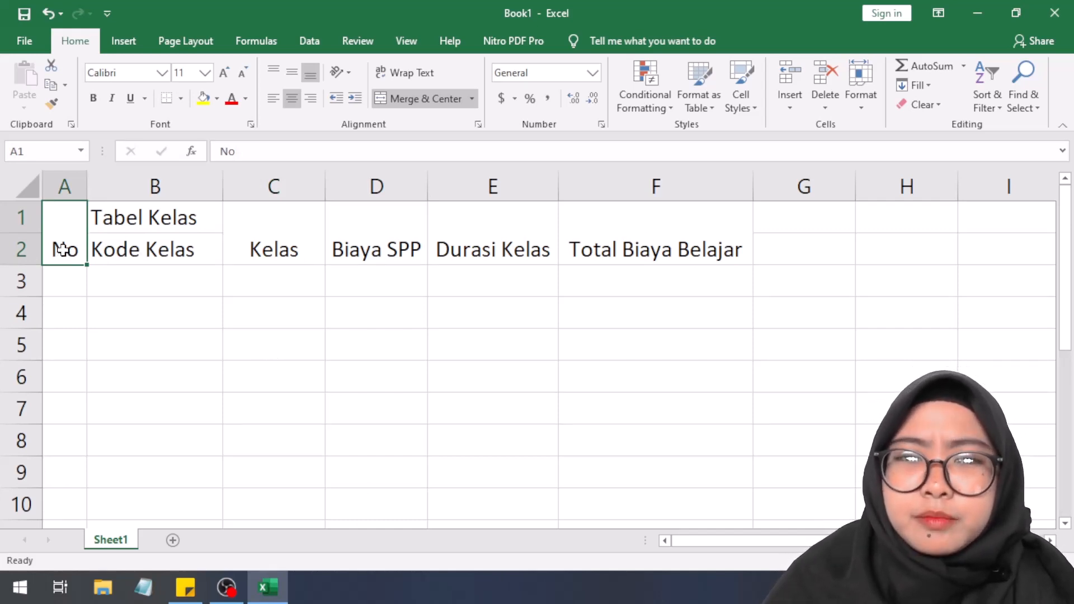
drag(62, 249, 622, 226)
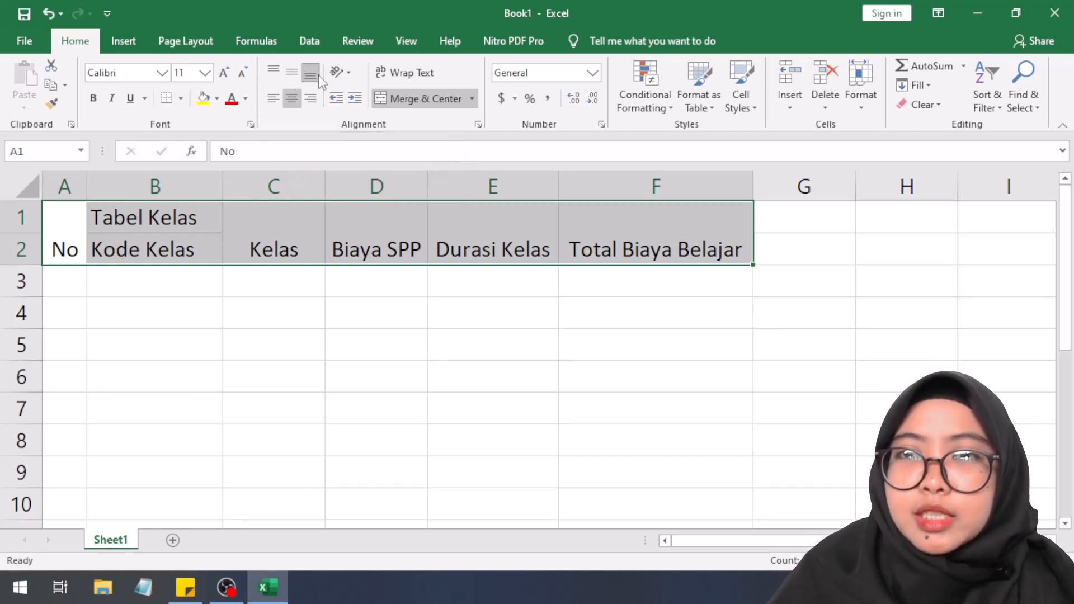
click(293, 79)
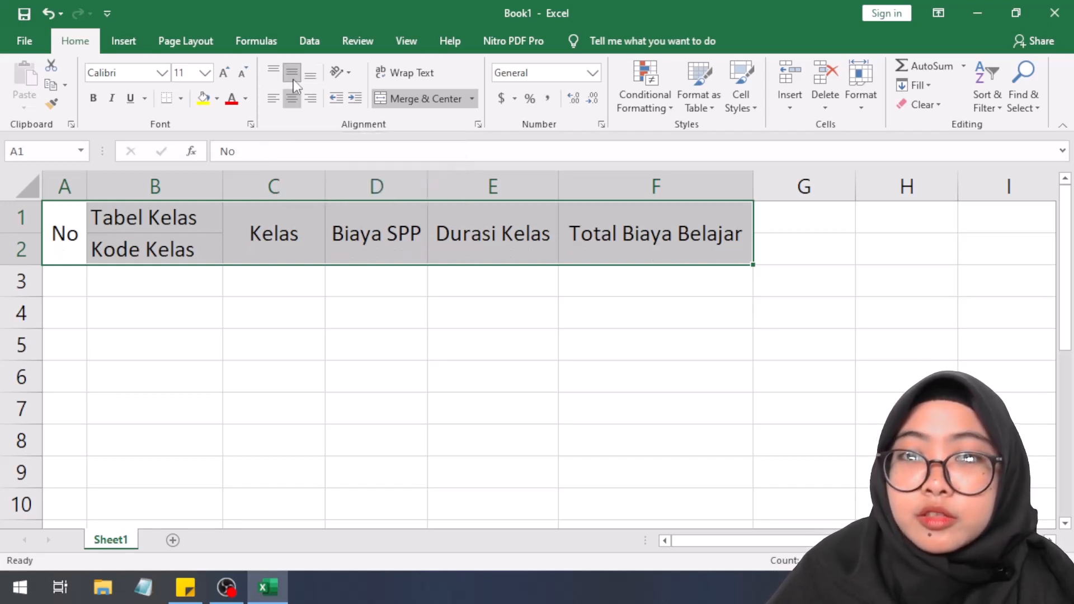
click(106, 280)
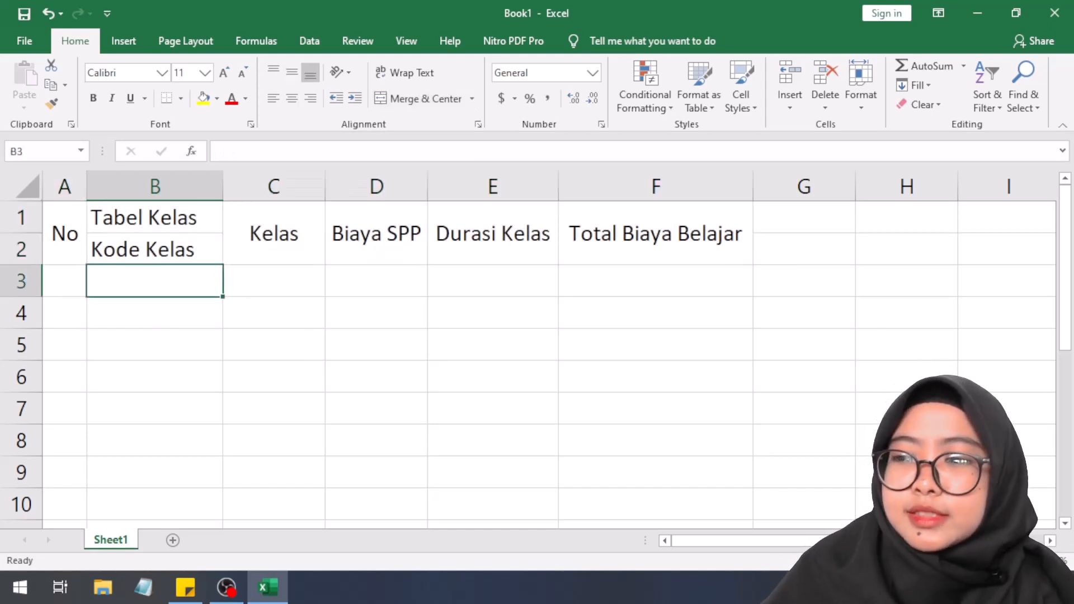
- Enter the number 1 in cell A3 below the "No" heading
click(926, 561)
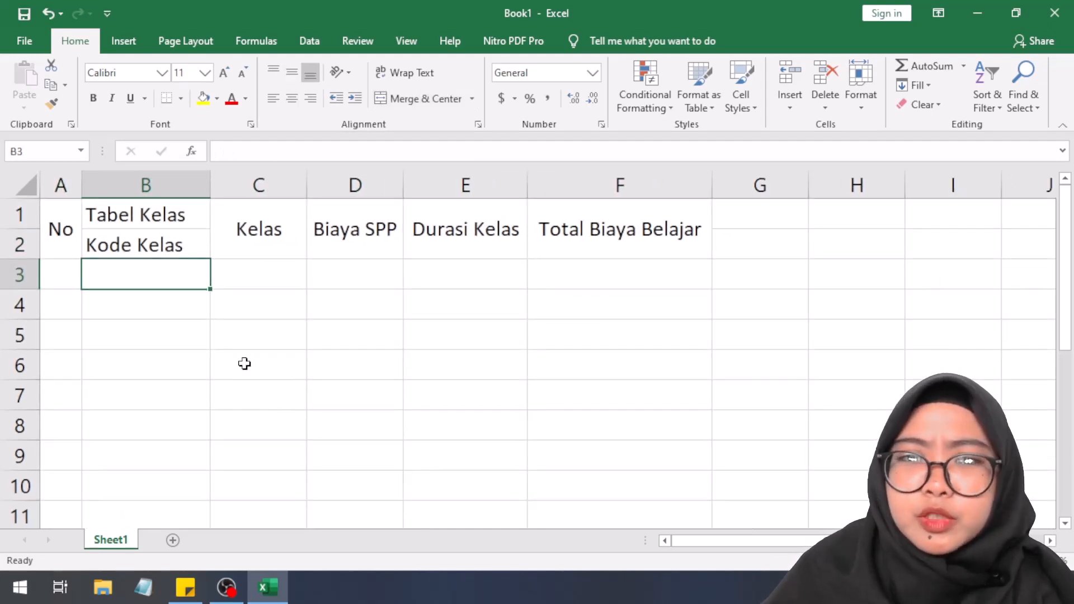
click(69, 282)
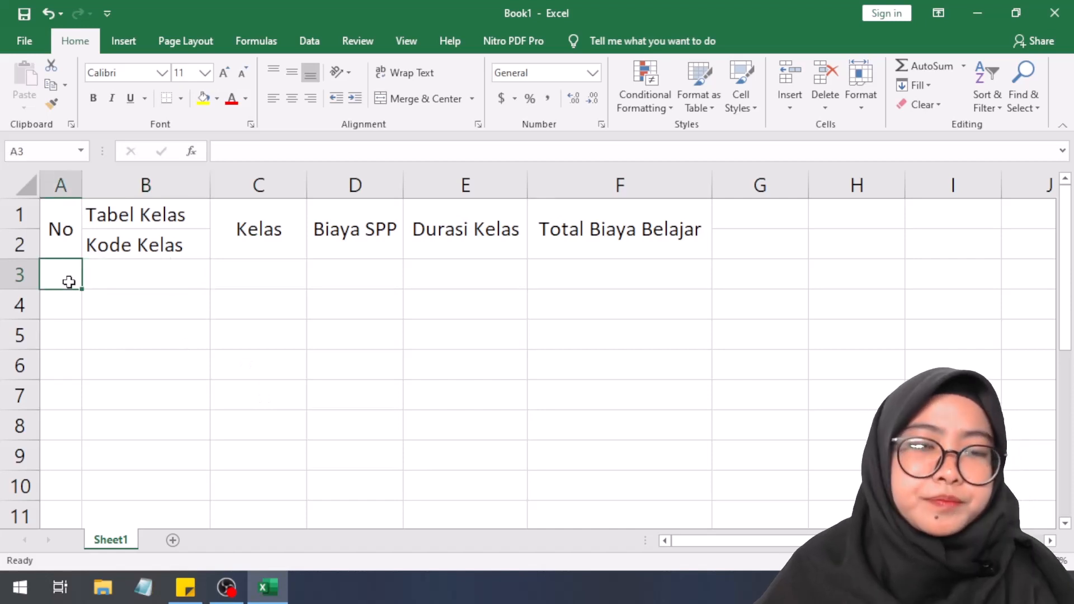
text(1)
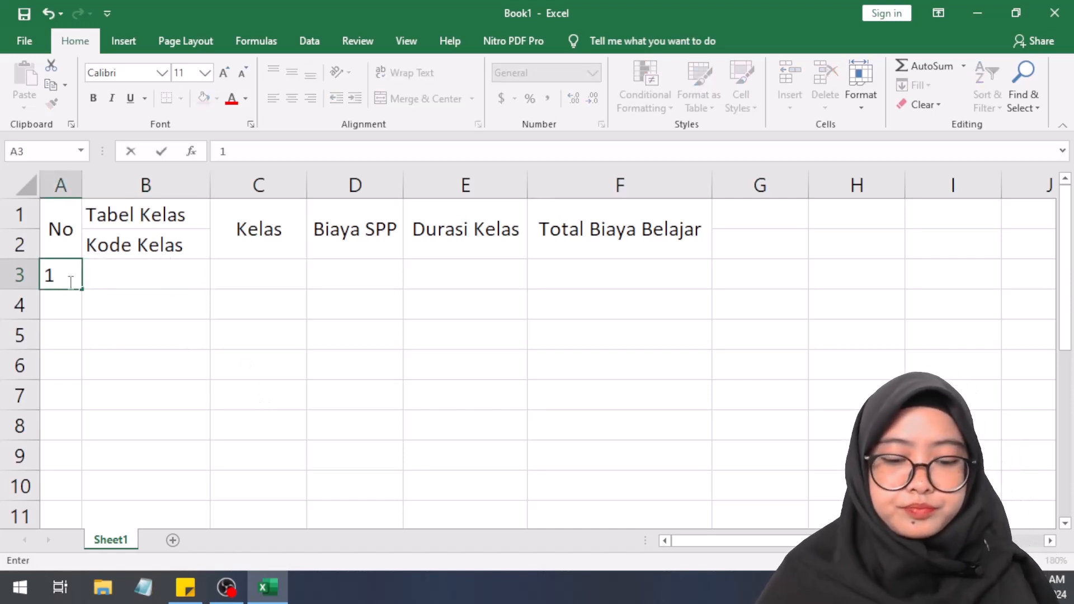
key(Return)
click(62, 277)
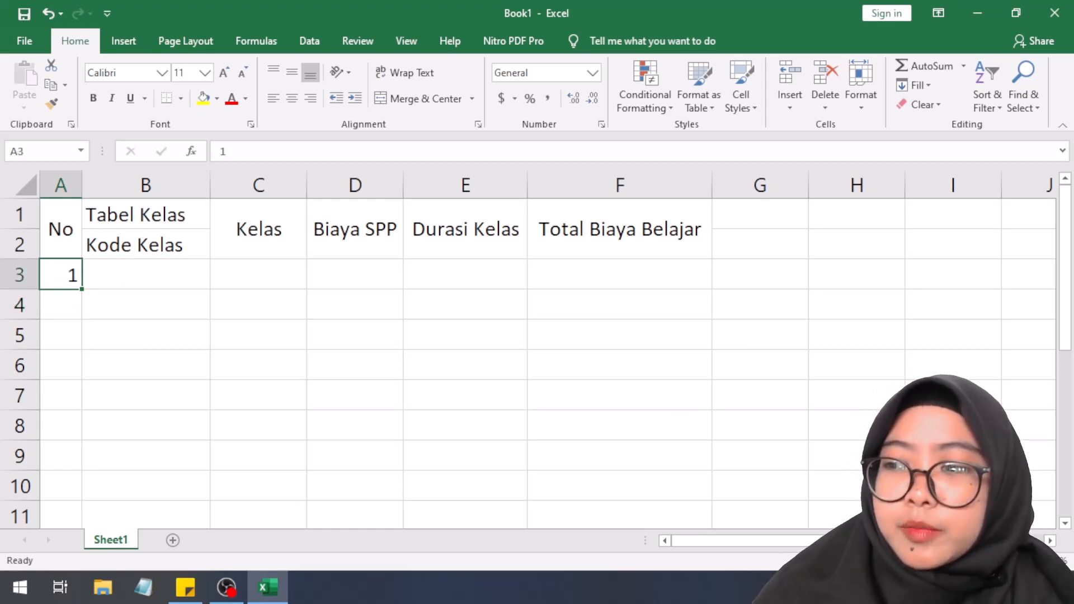
- Examine the fill handle at the corner of cell A3 at a larger magnification
ctrl+scroll(528, 349, up, 4)
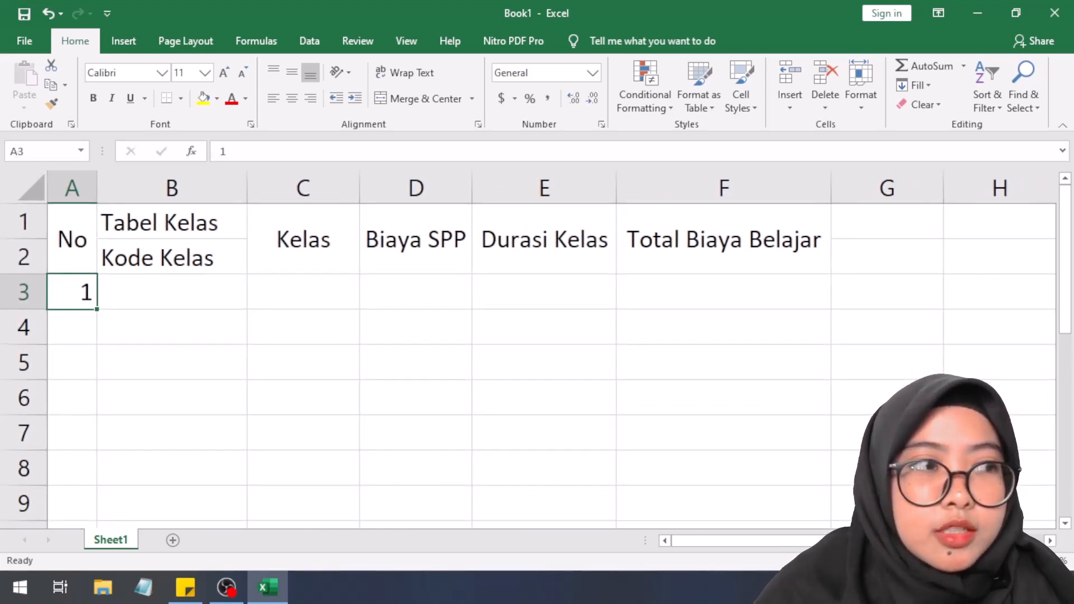
ctrl+scroll(528, 349, up, 4)
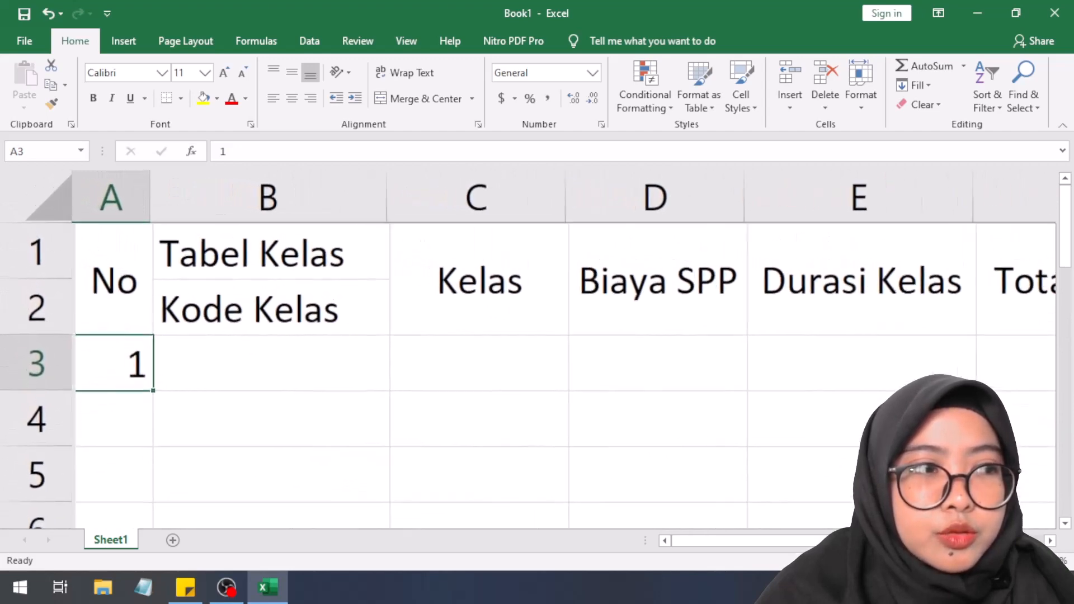
drag(1018, 561, 1021, 560)
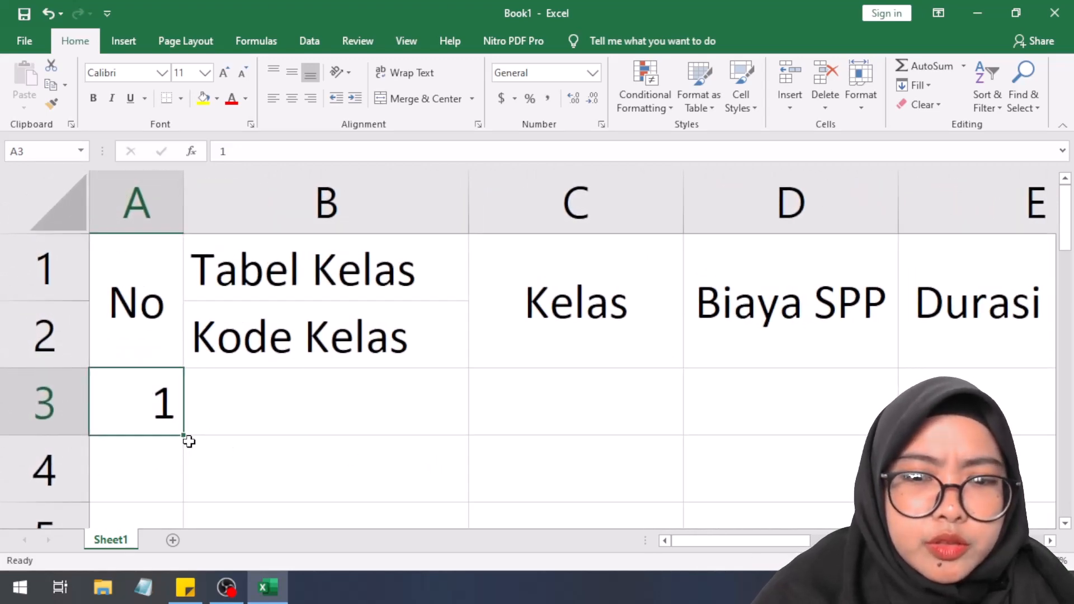
click(224, 410)
click(130, 408)
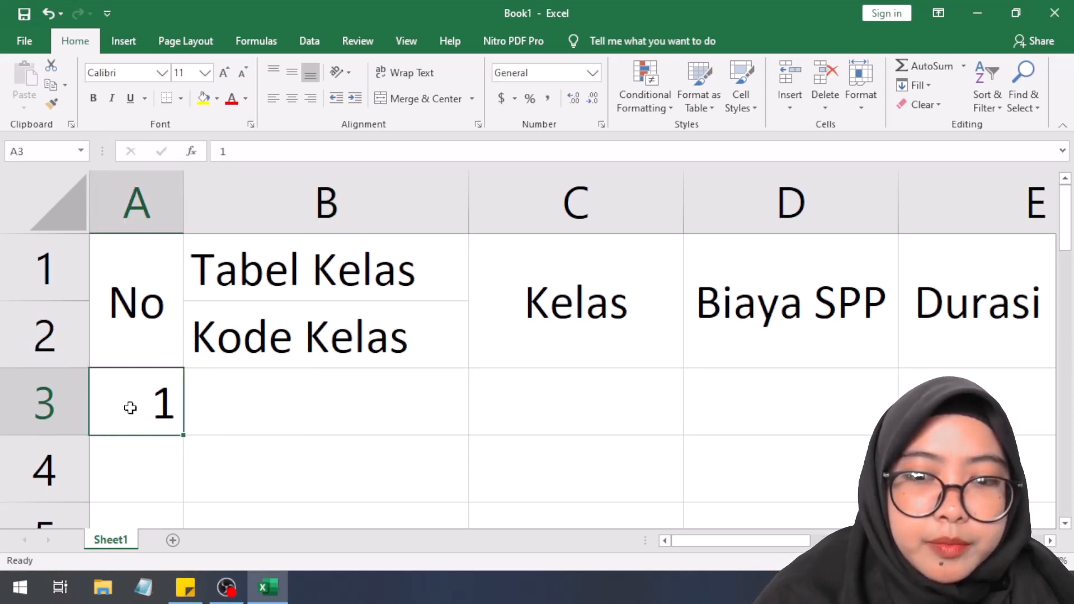
click(215, 407)
click(134, 423)
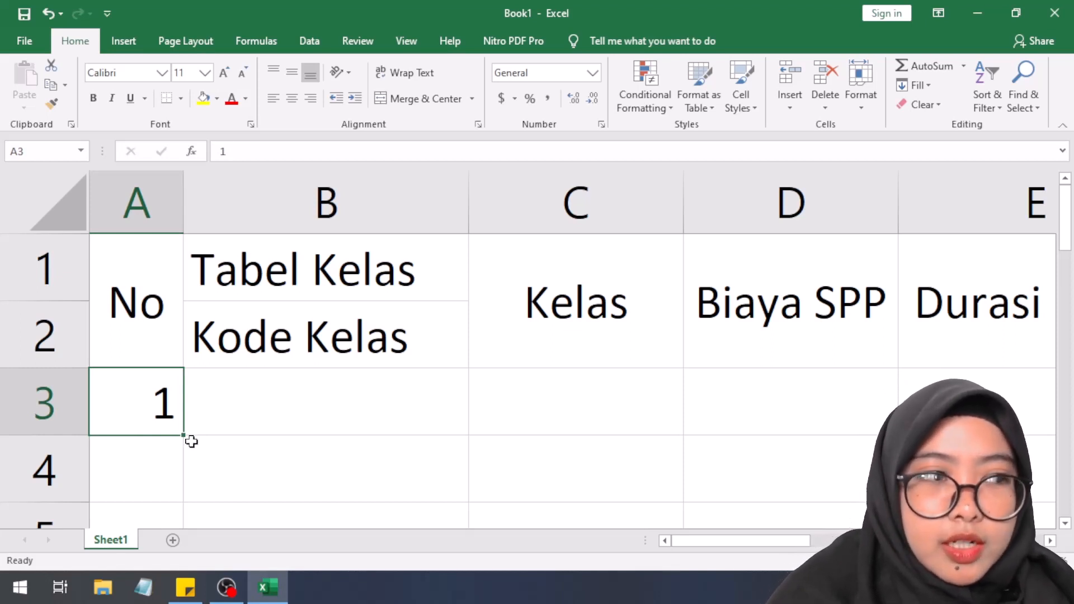
click(148, 448)
click(154, 419)
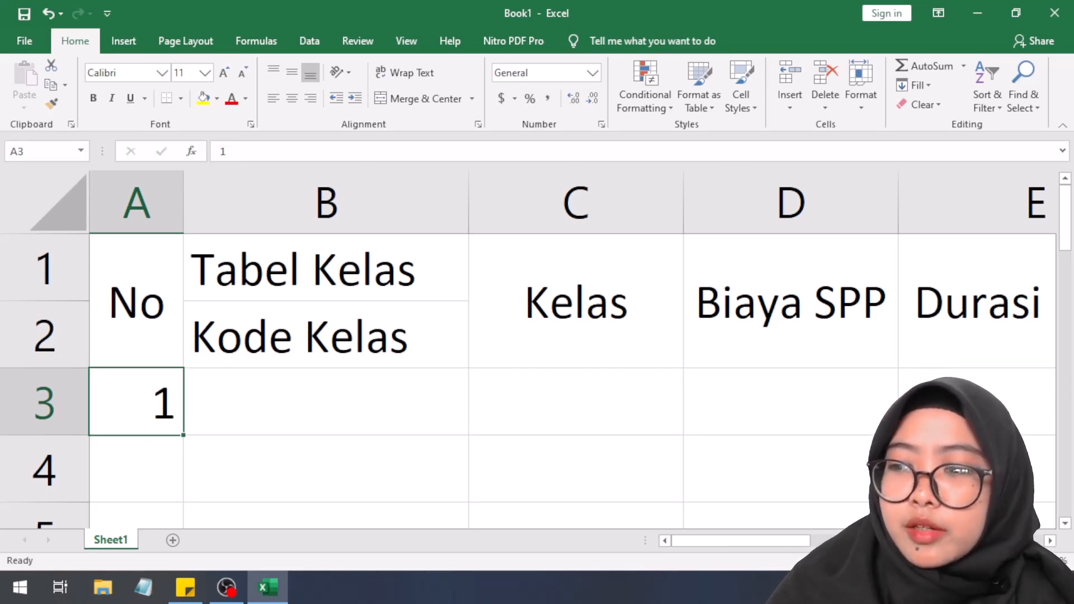
click(931, 561)
click(931, 561)
click(932, 561)
click(931, 560)
click(931, 560)
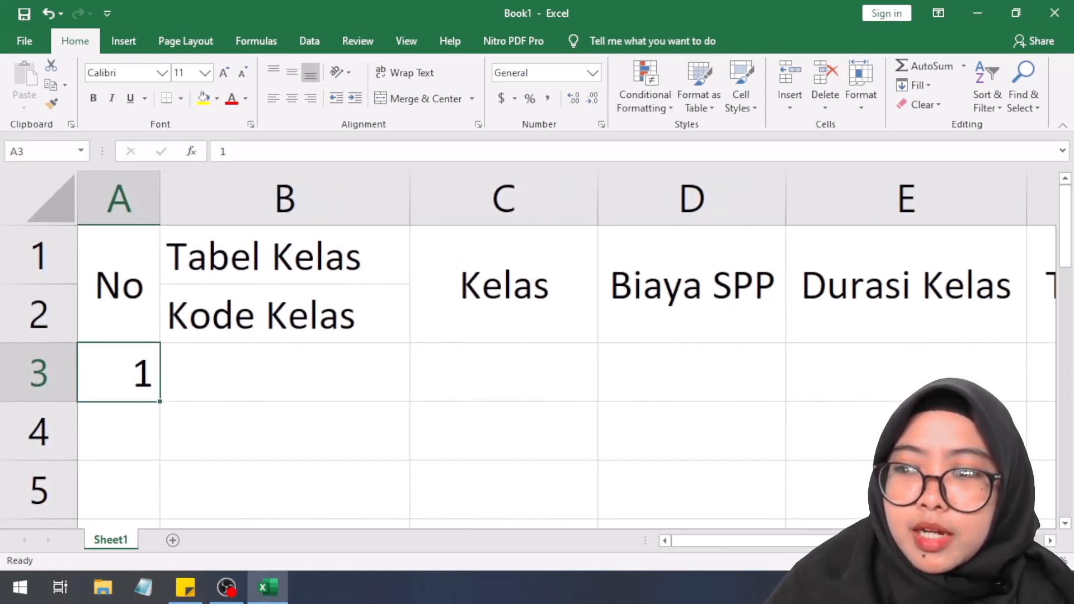
click(932, 560)
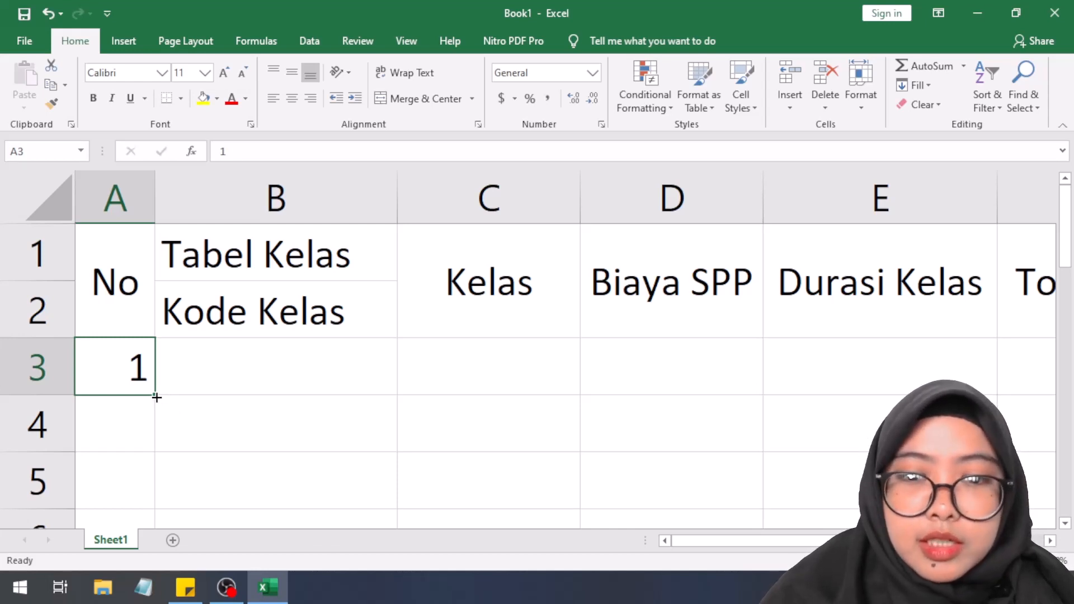
drag(157, 397, 140, 511)
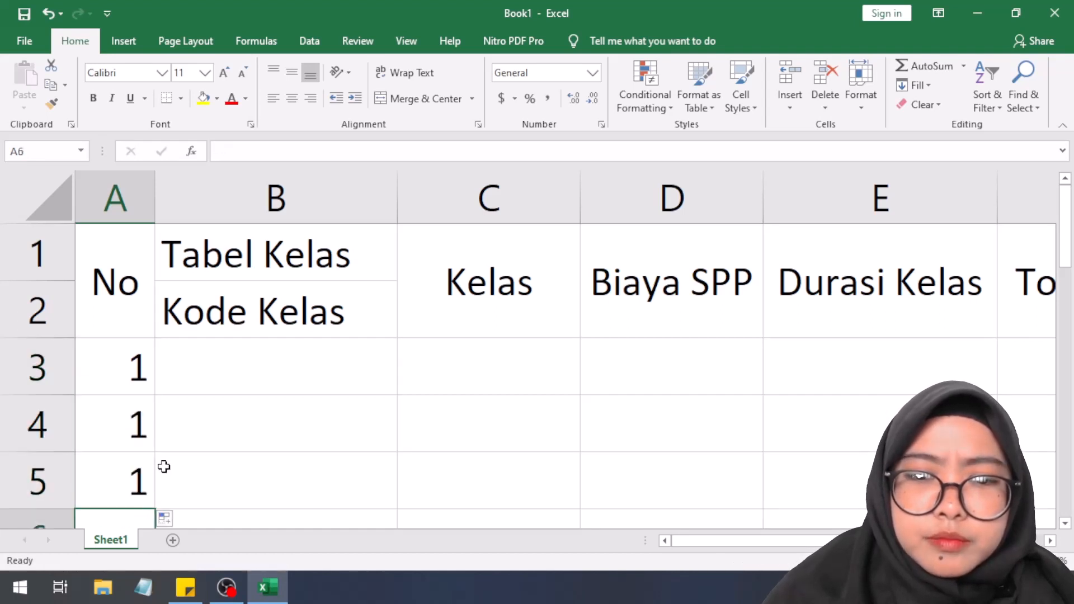
click(138, 411)
click(48, 13)
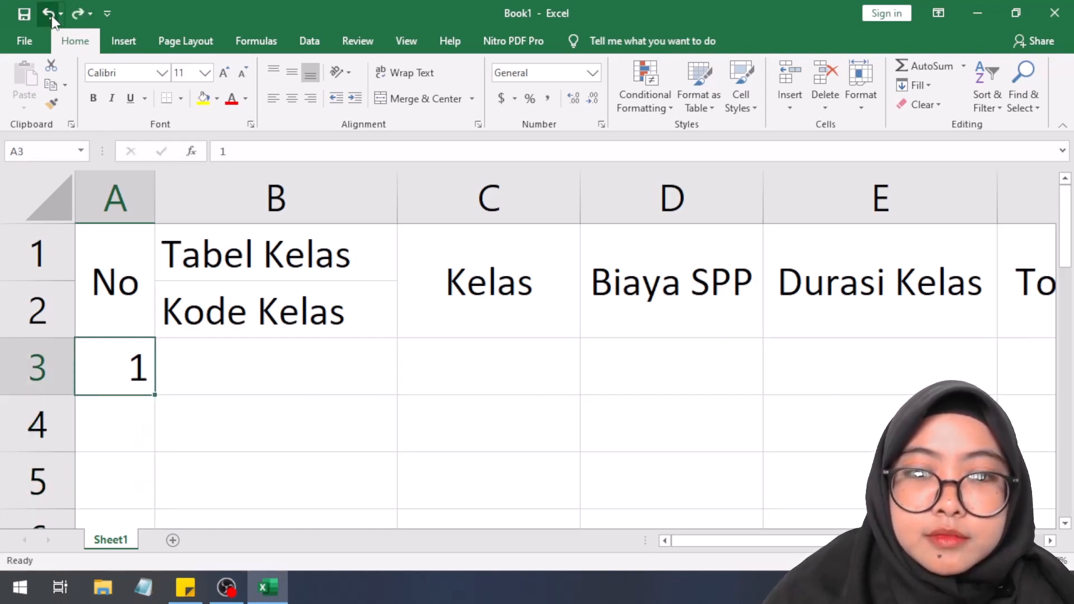
- Fill the number in A3 down to A7 as a series from 1 to 5 and center the numbers horizontally
scroll(528, 349, down, 7)
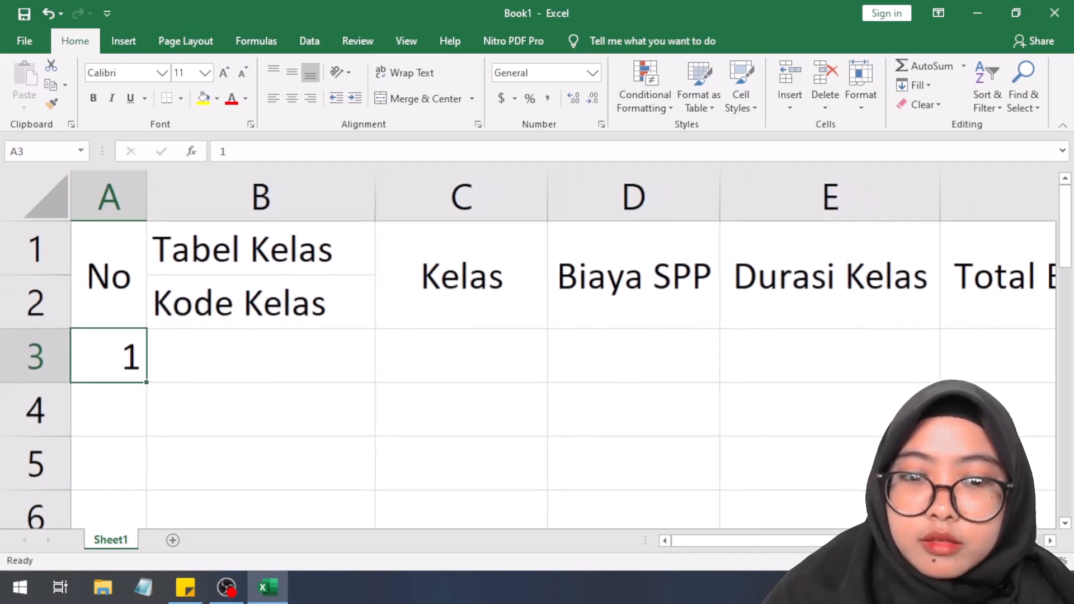
drag(1005, 560, 1004, 560)
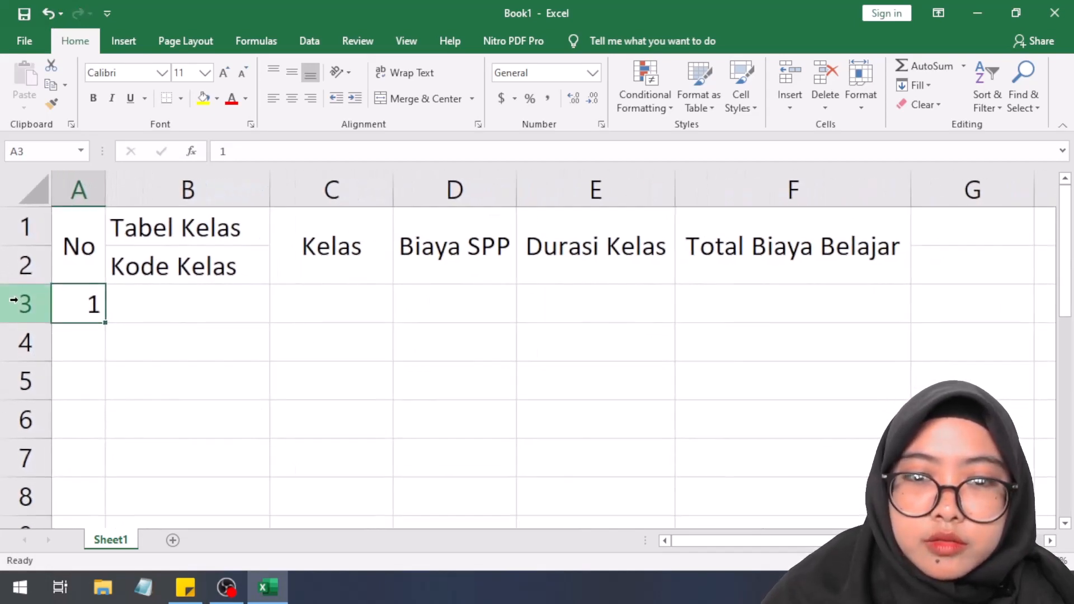
drag(104, 323, 81, 467)
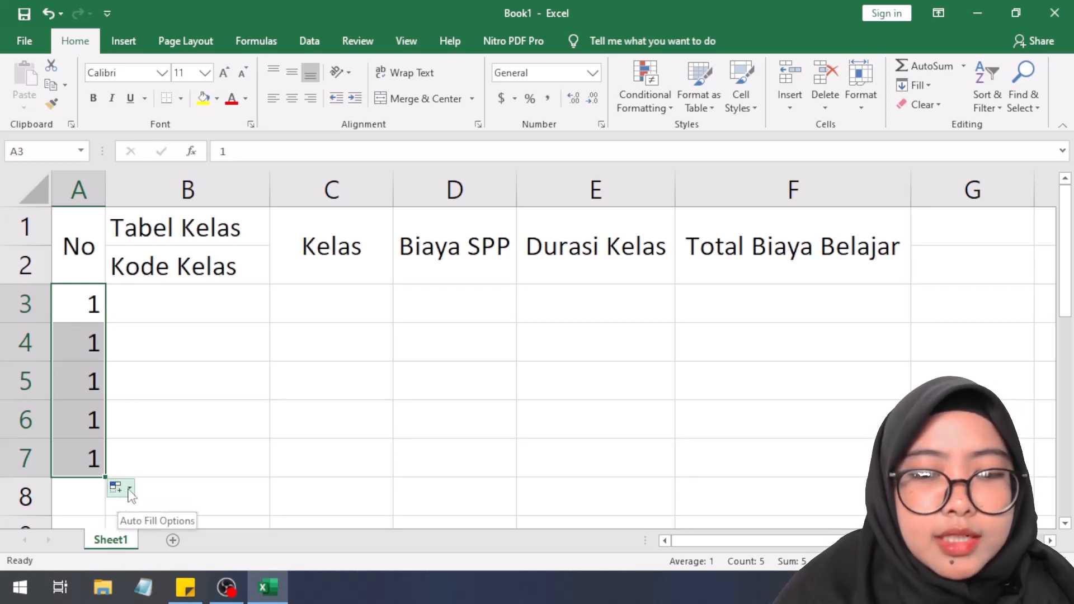
click(130, 491)
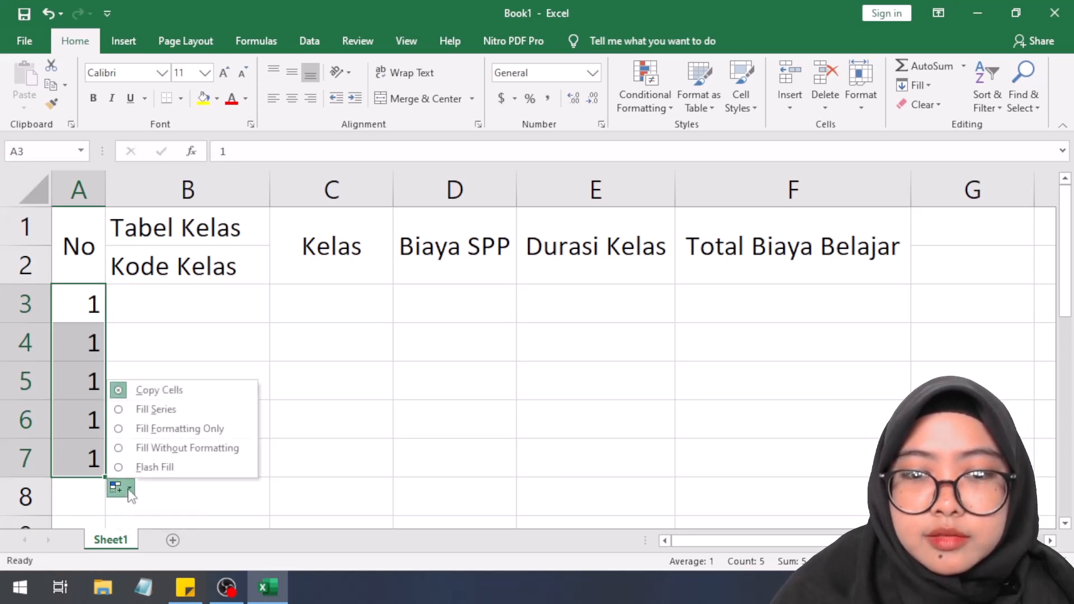
click(146, 411)
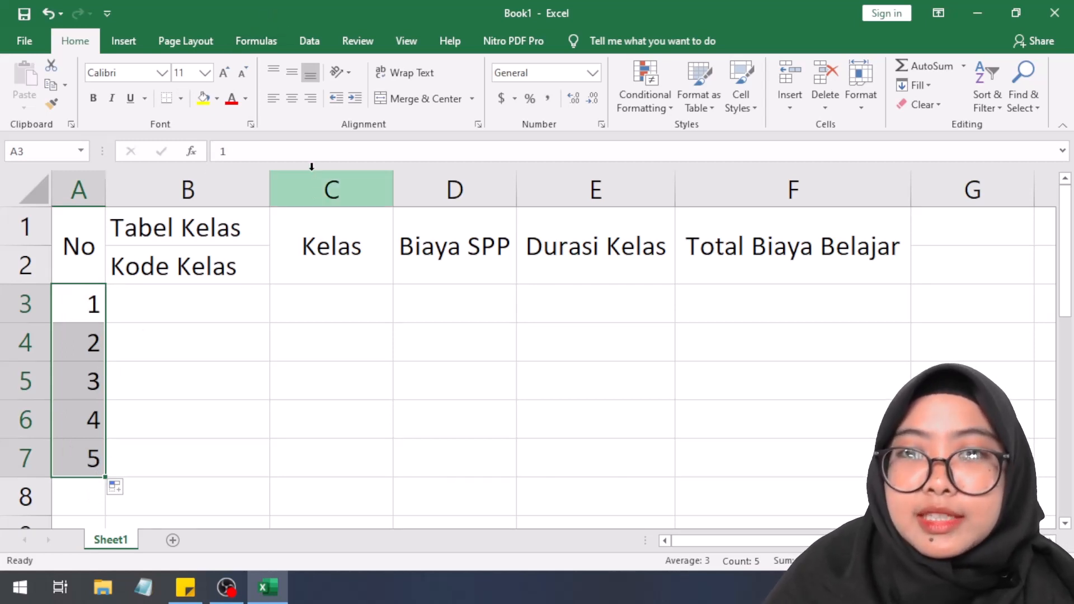
click(292, 100)
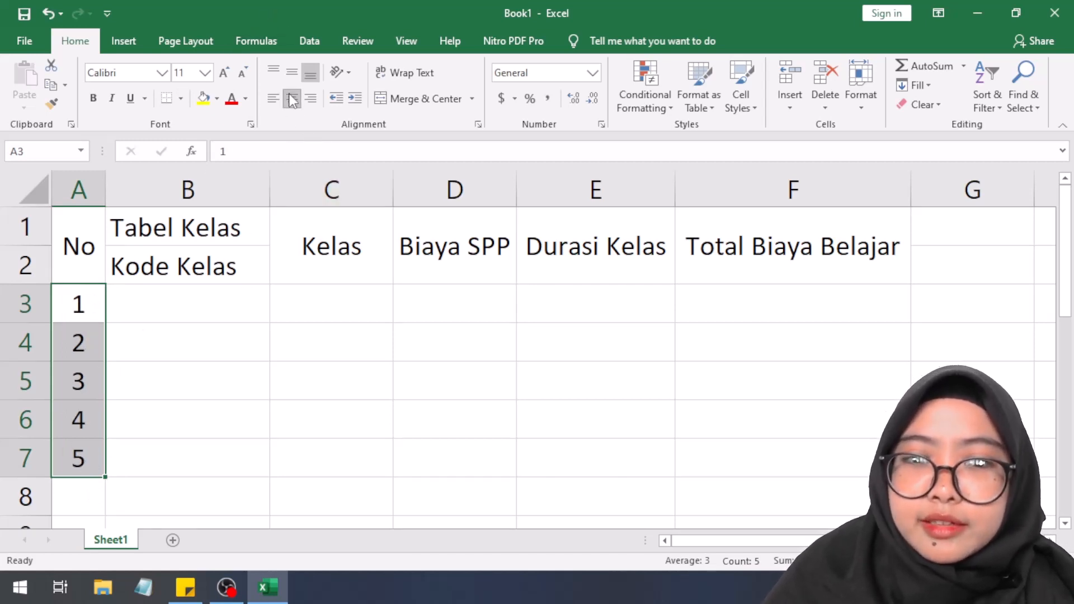
- Enter the class codes A01, A02, A03, A04 and A05 in cells B3 to B7 under "Kode Kelas"
click(233, 305)
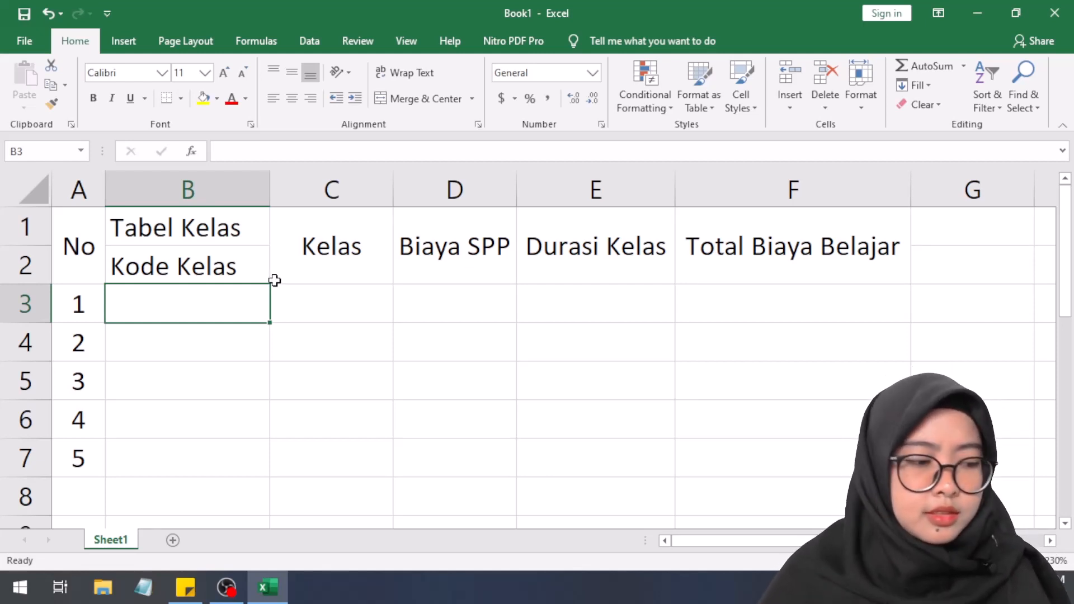
text(A)
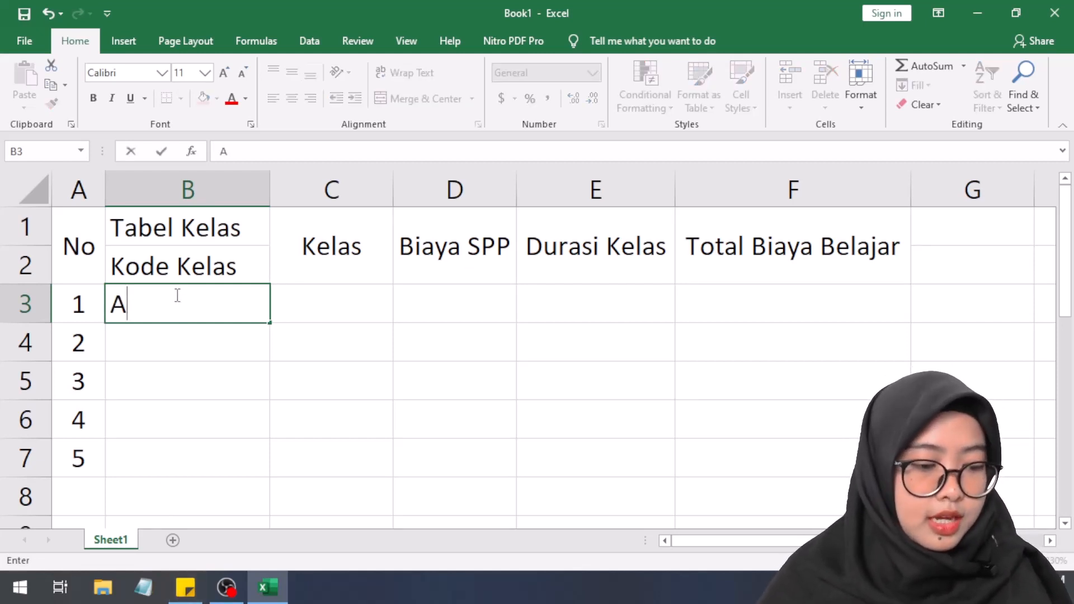
text(01)
key(Return)
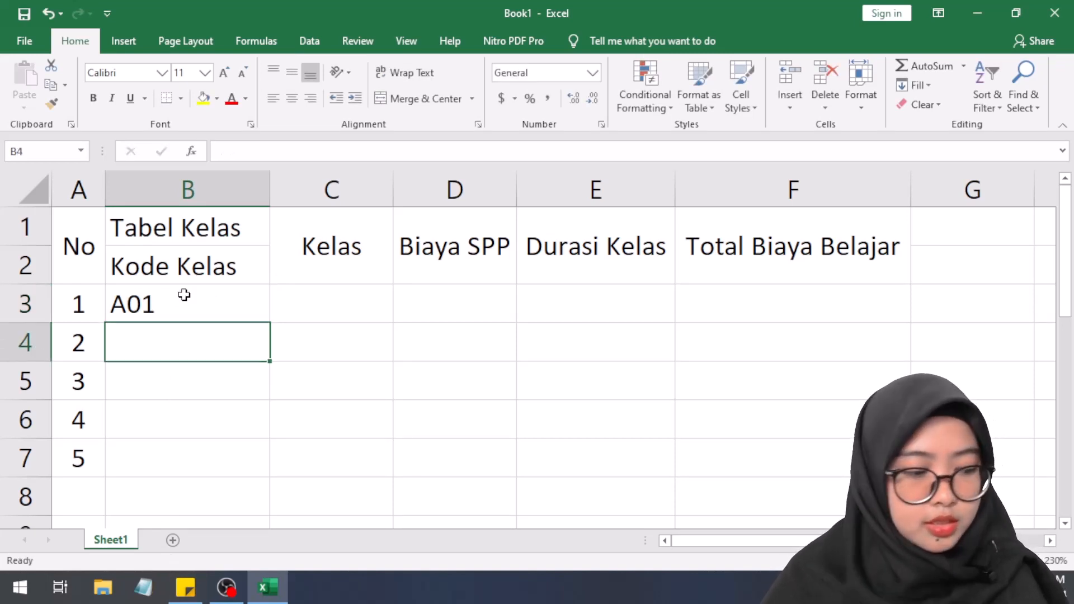
text(A02)
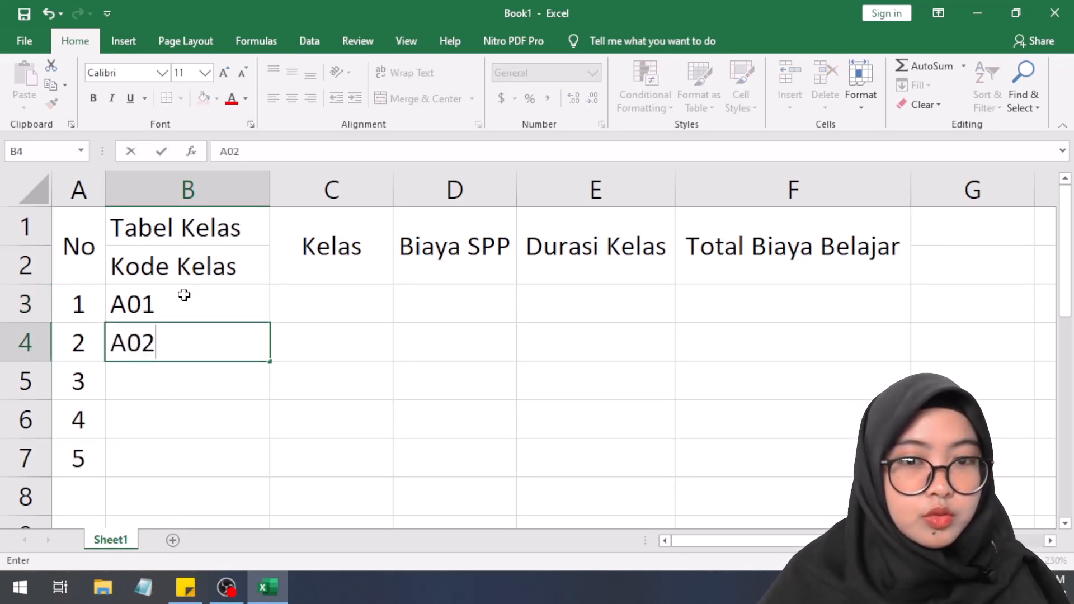
key(Return)
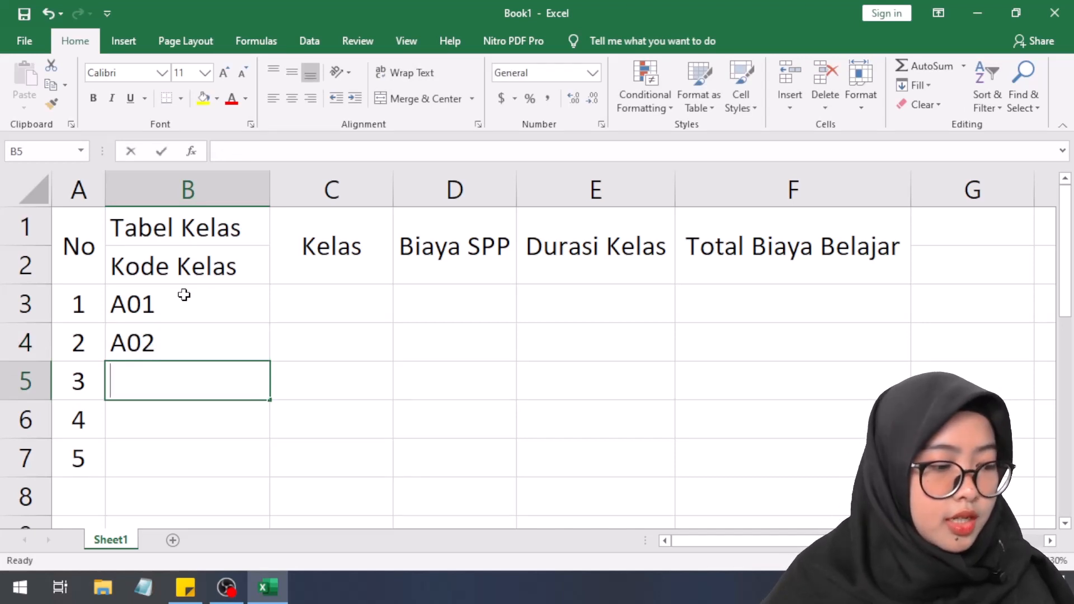
text(A03)
key(Return)
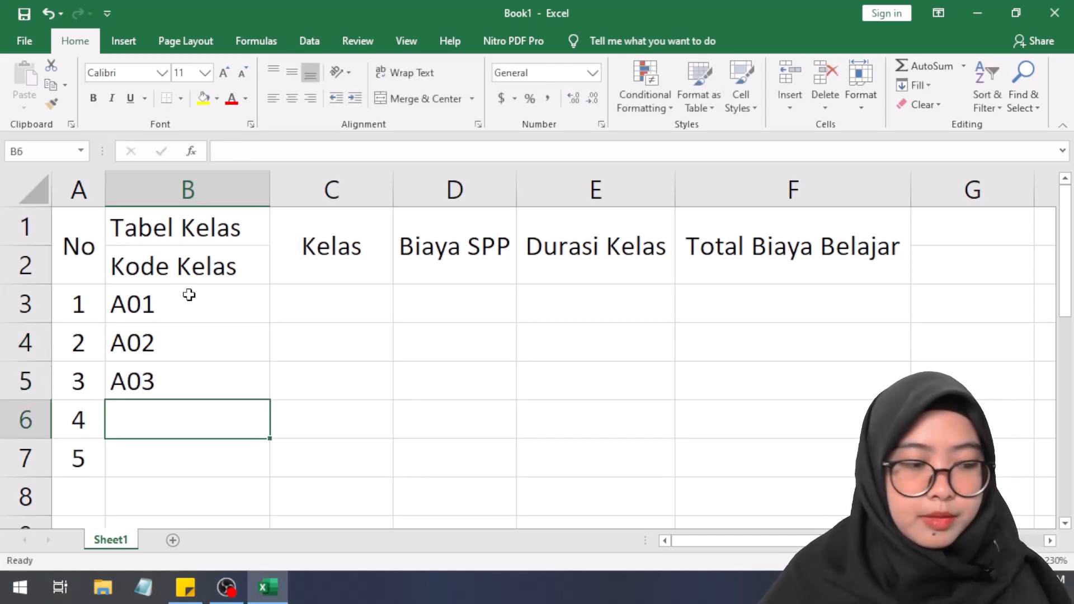
text(A04)
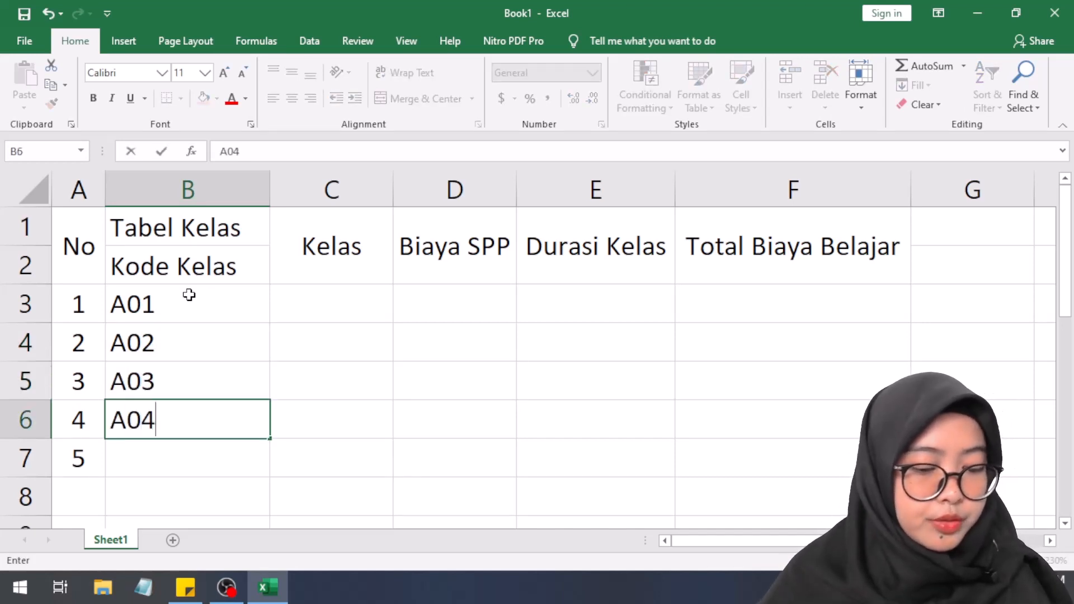
key(Return)
text(A05)
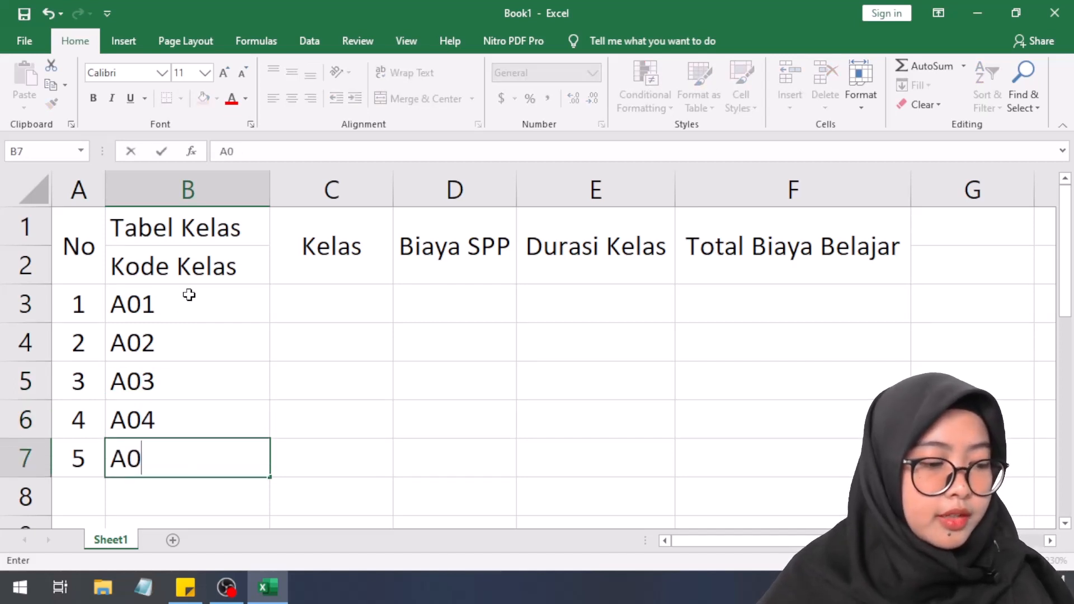
click(202, 304)
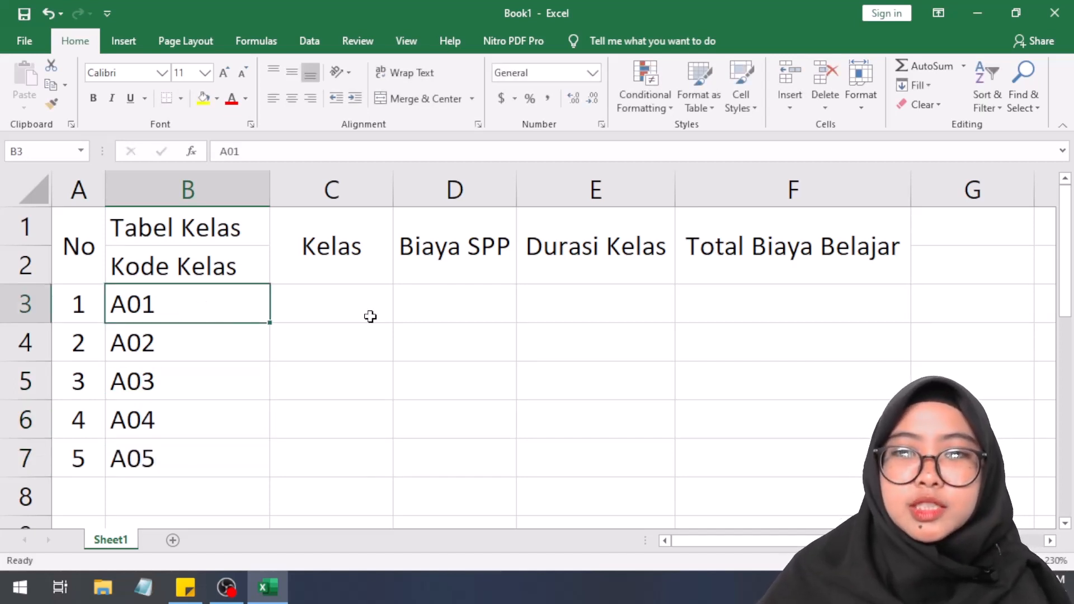
- Enter "Windows" as the first class name in cell C3 under the "Kelas" heading
click(360, 299)
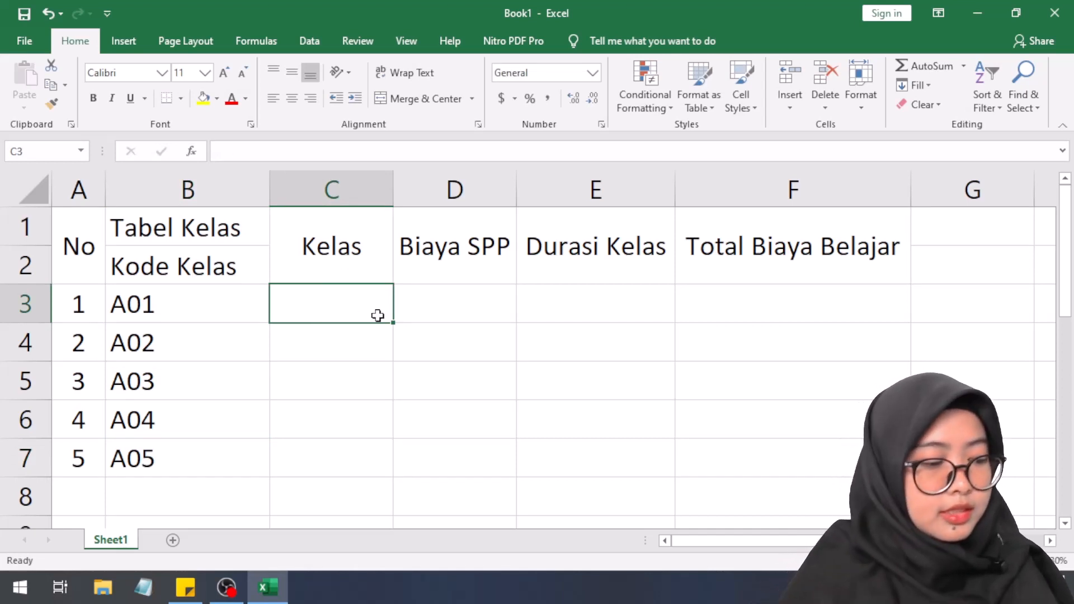
text(W)
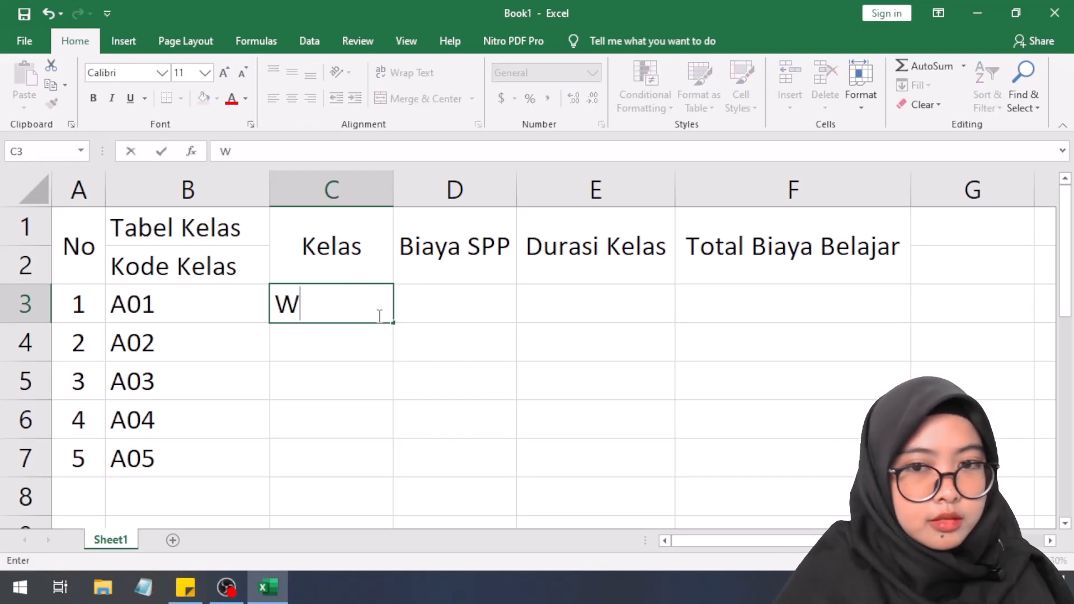
text(indiws)
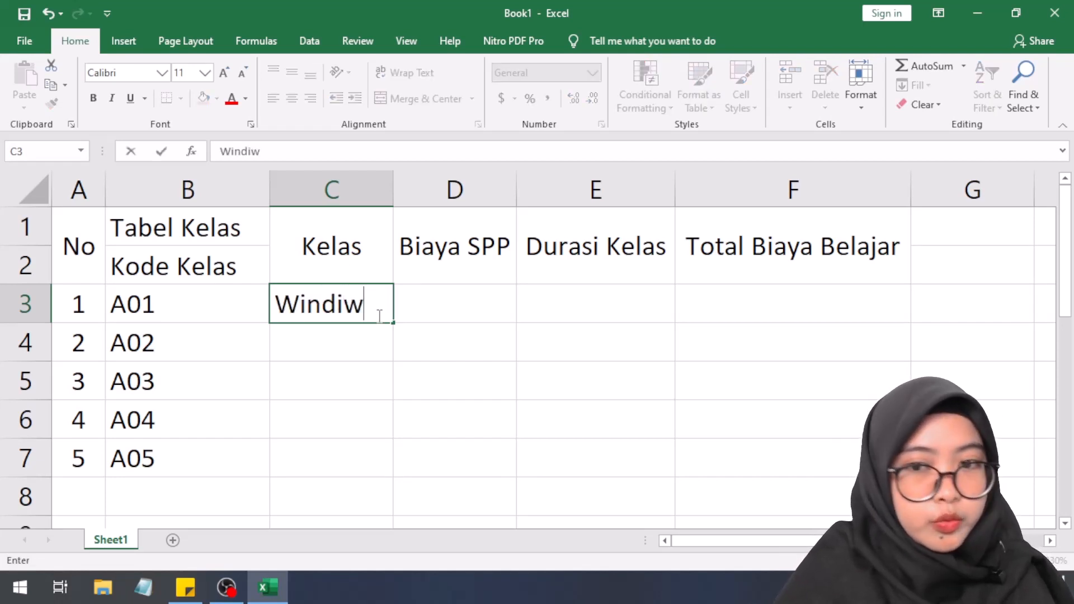
key(BackSpace)
key(BackSpace)
key(BackSpace)
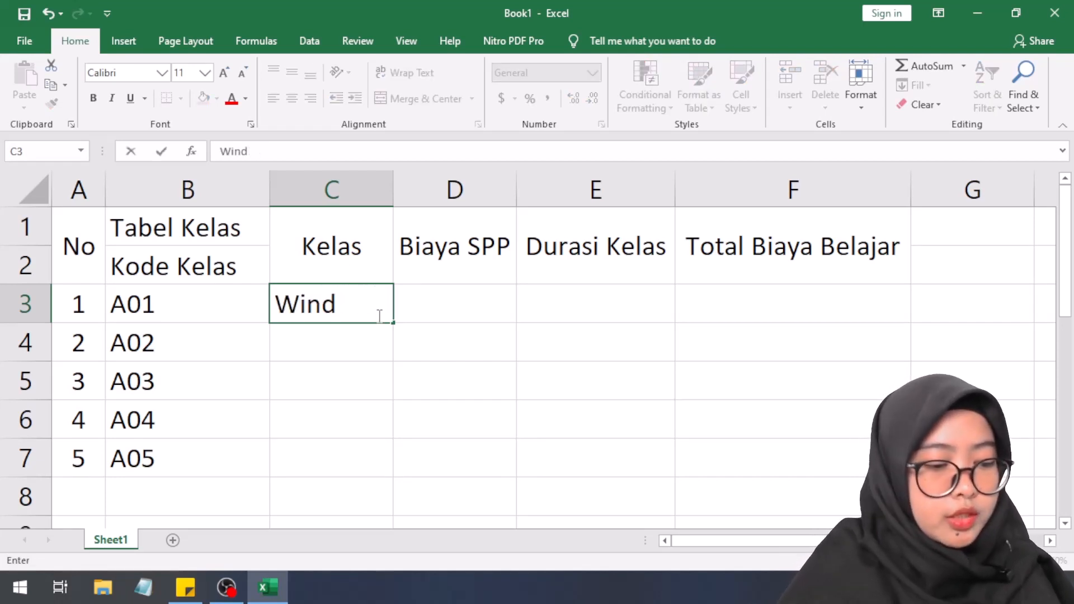
text(ows)
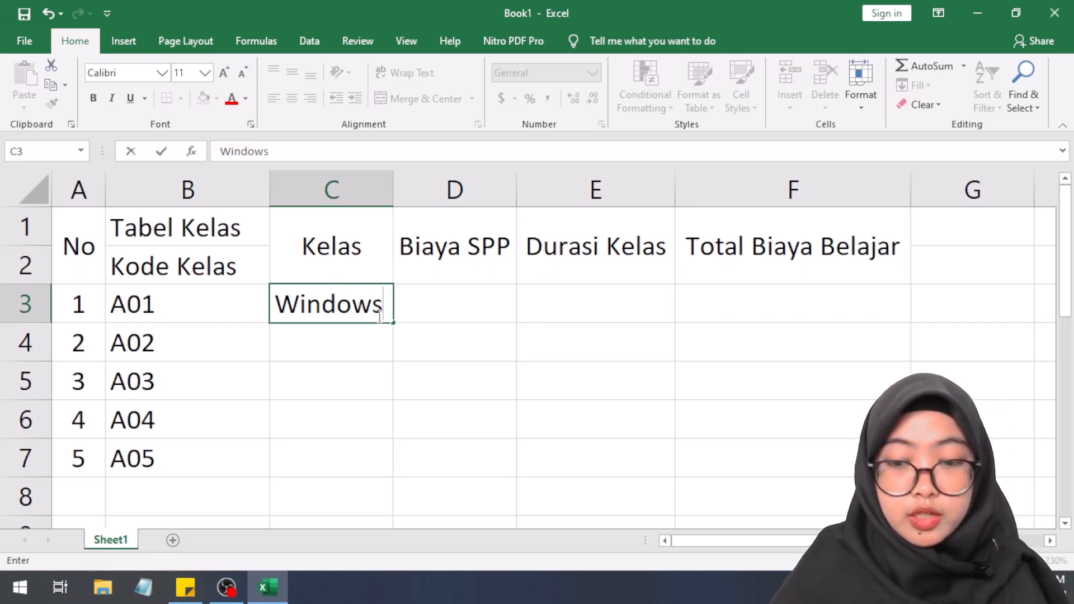
key(Return)
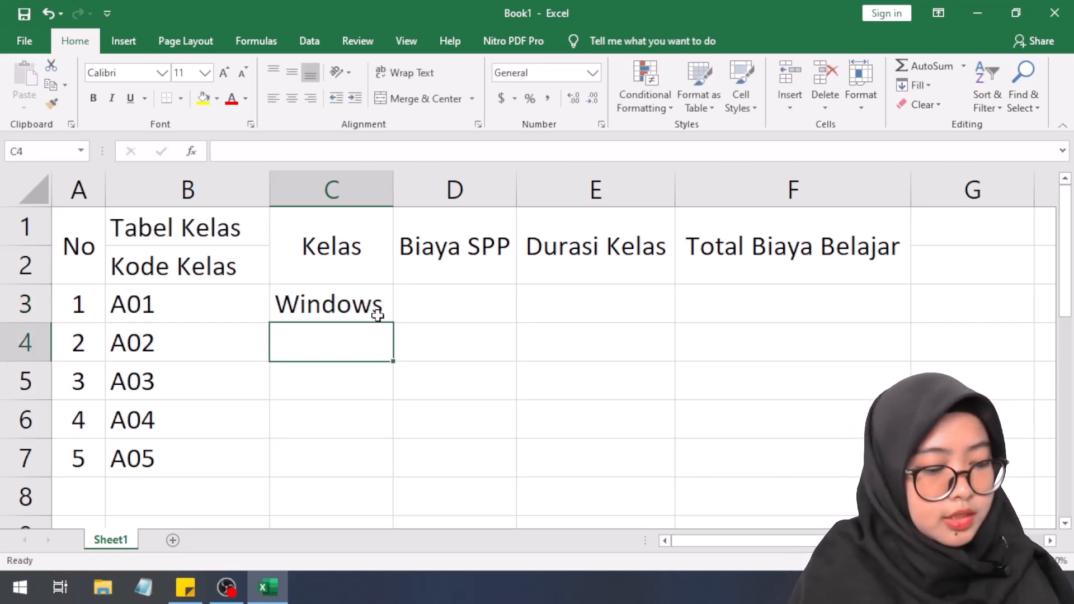
- Enter "MS Word 2007" as the class name for code A02 in cell C4
text(MS)
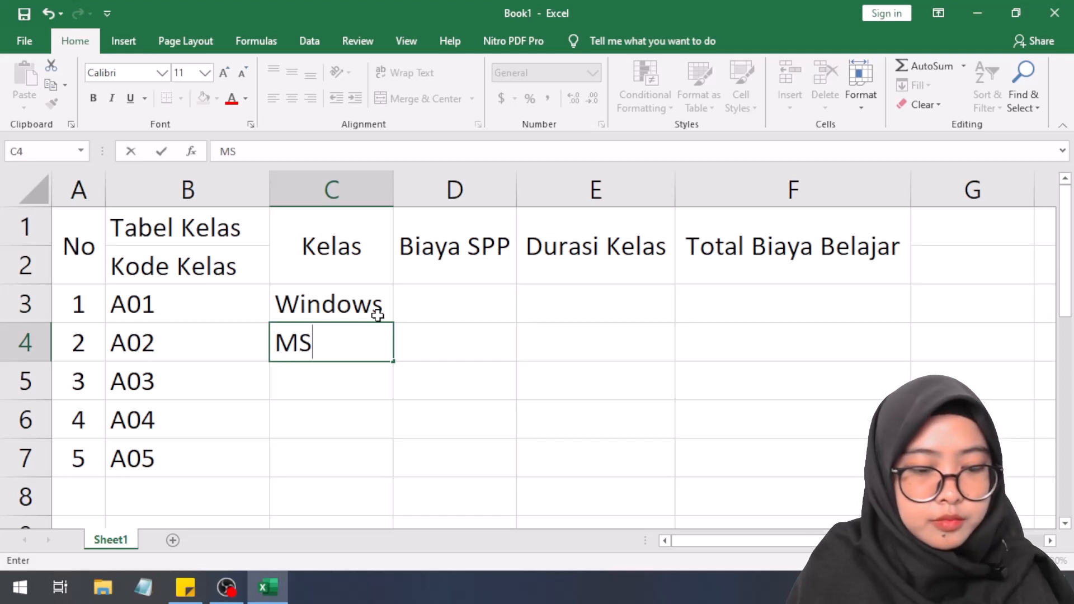
text( Wor)
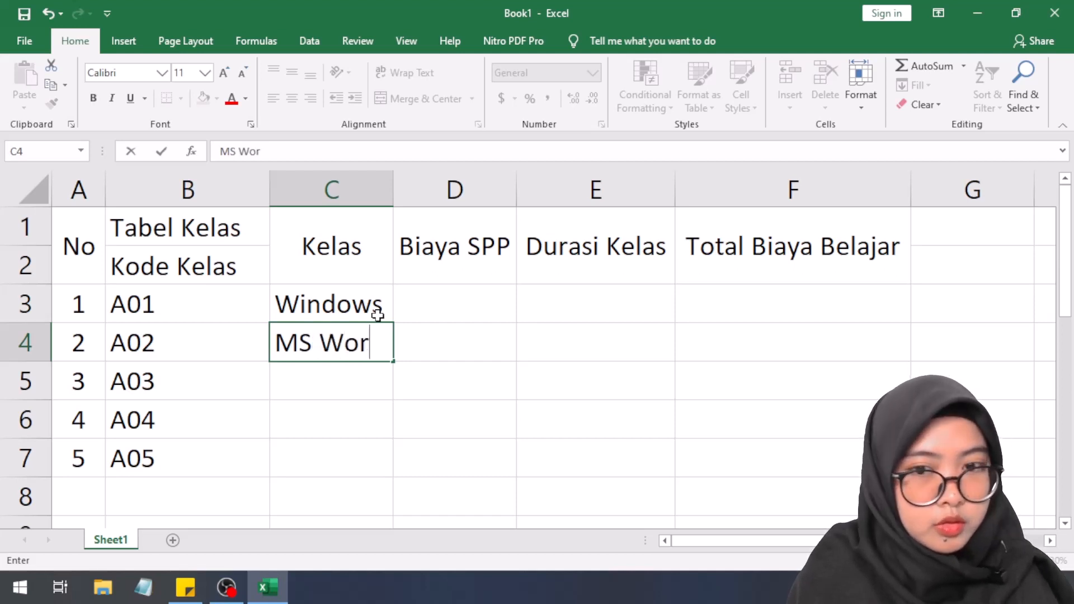
text(d)
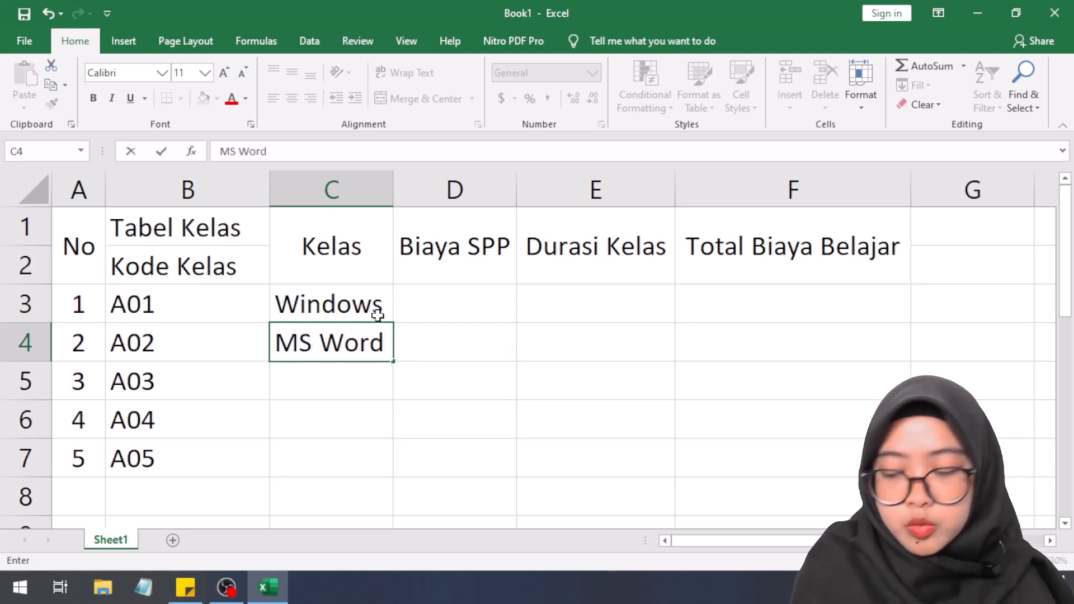
text( 20)
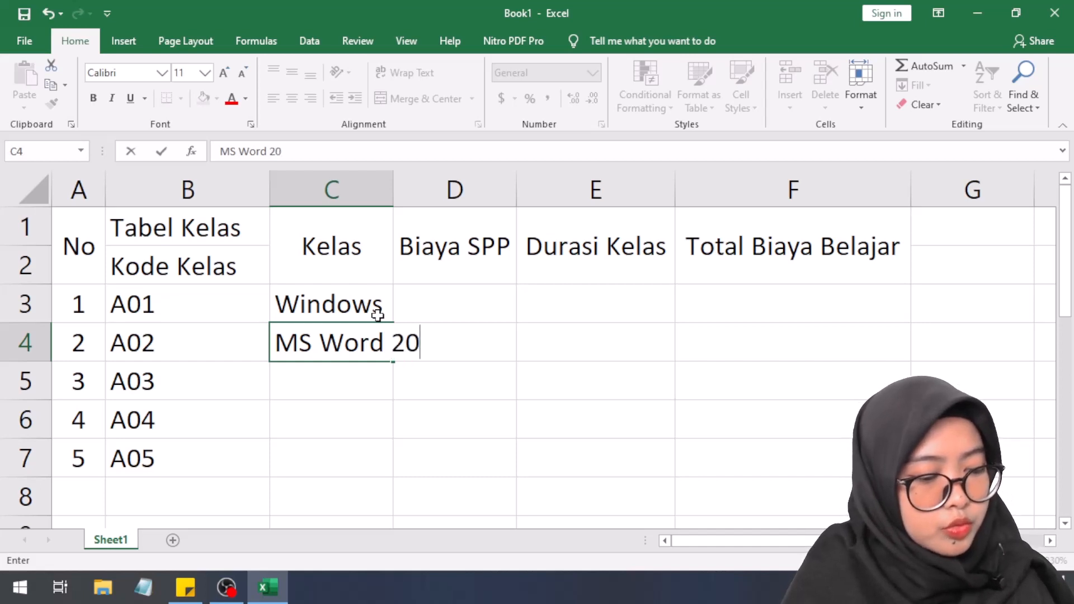
text(01)
key(BackSpace)
text(7)
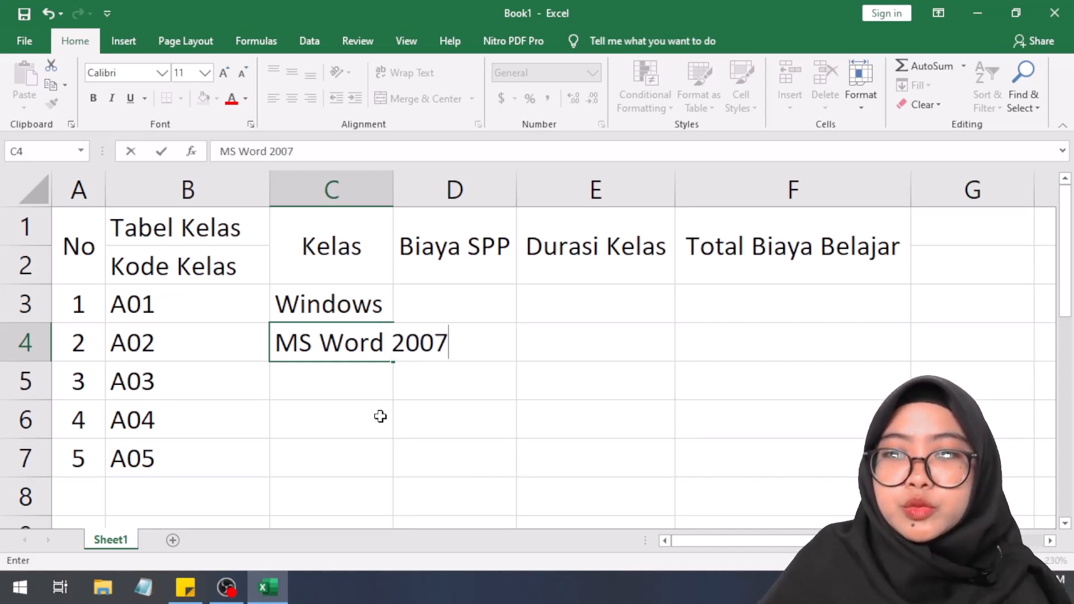
- Enter "MS Excel 2007" as the class name for code A03 in cell C5
click(368, 377)
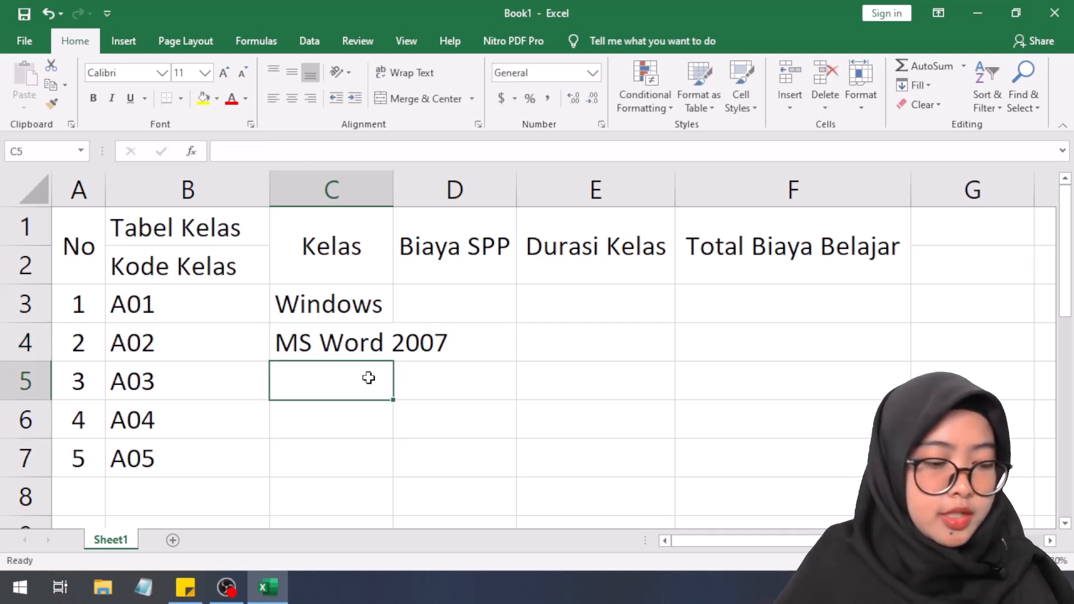
text(MS)
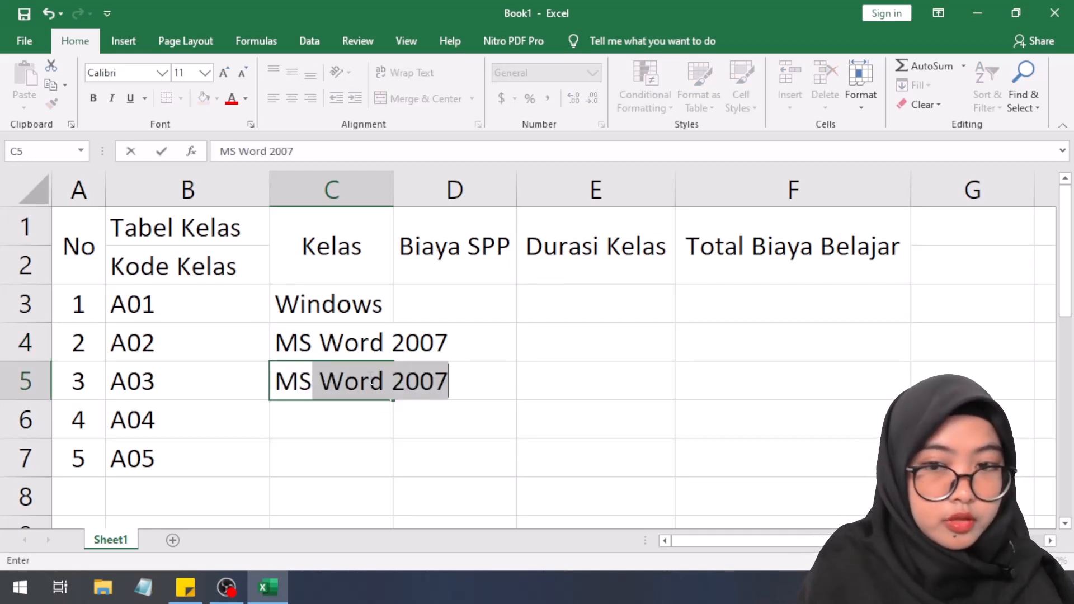
text( E)
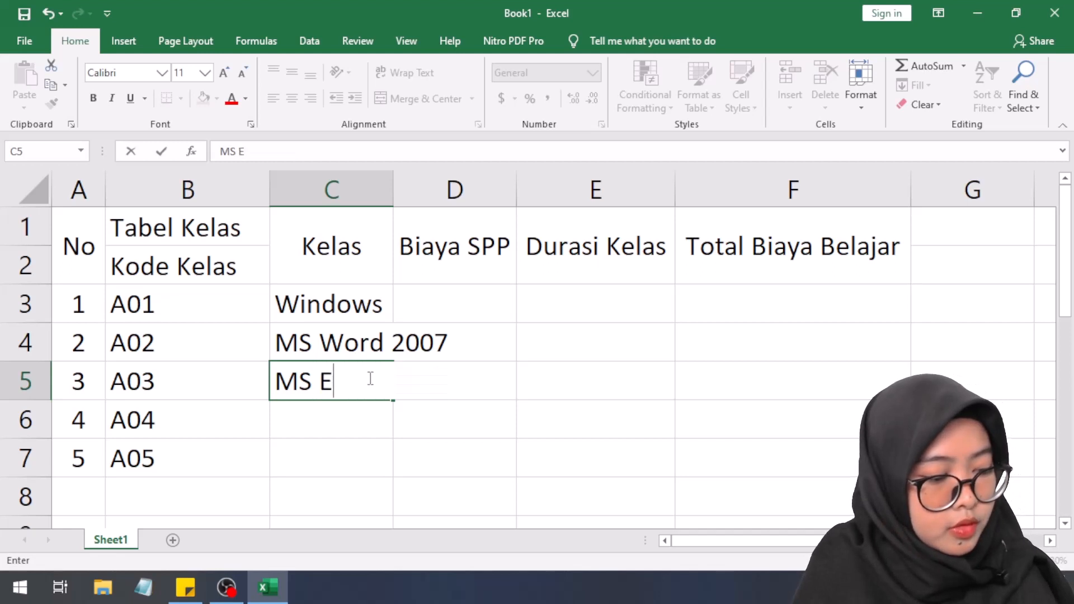
text(xcel   )
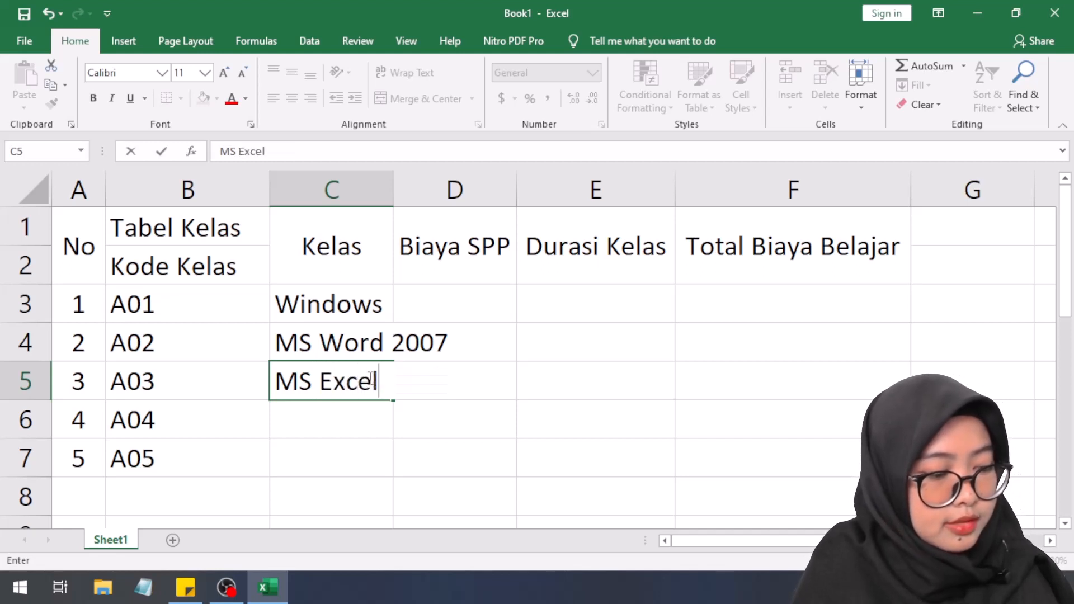
text(2007)
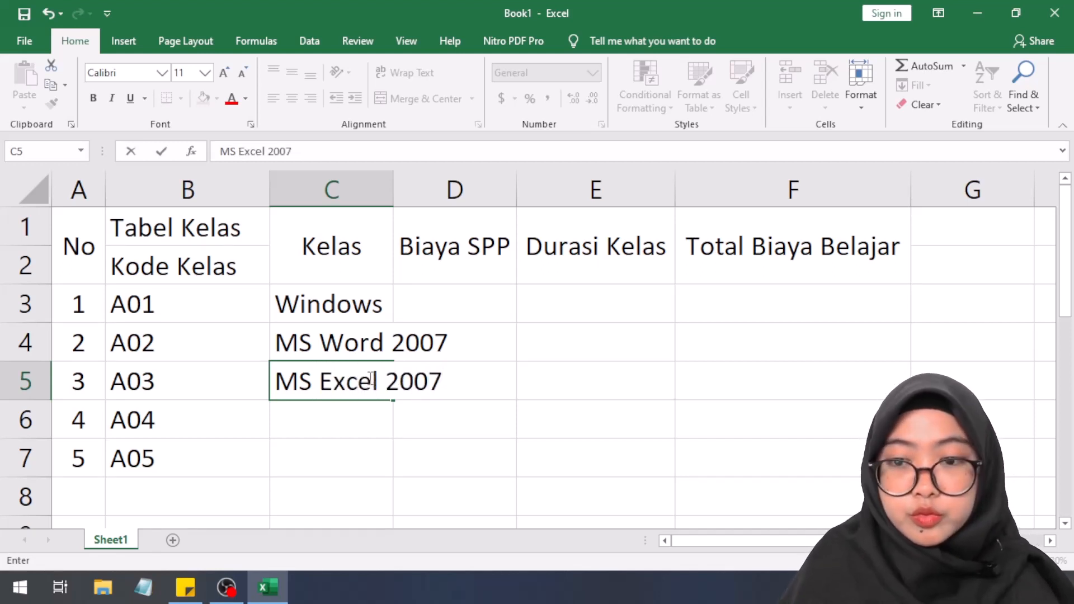
key(Return)
- Enter "MS Powerpoint 2007" as the class name for code A04 in cell C6
text(M)
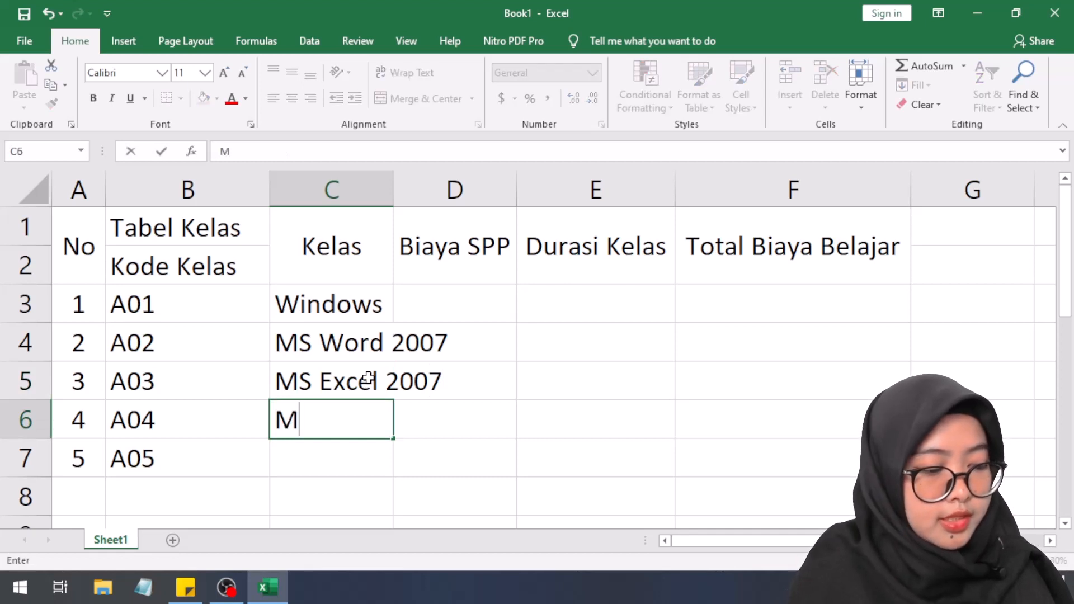
text(S Power)
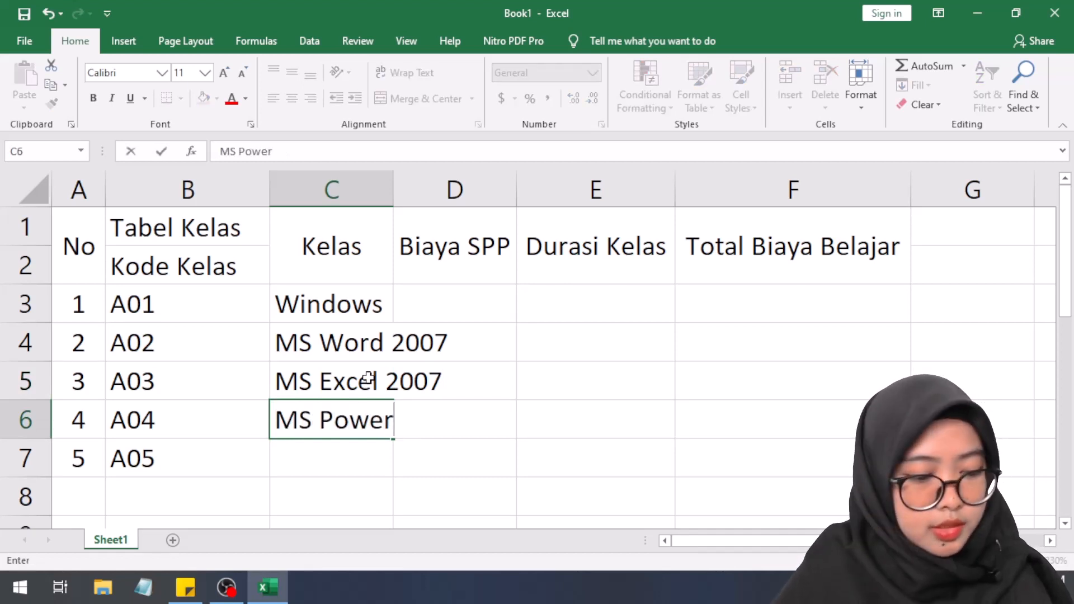
text(point )
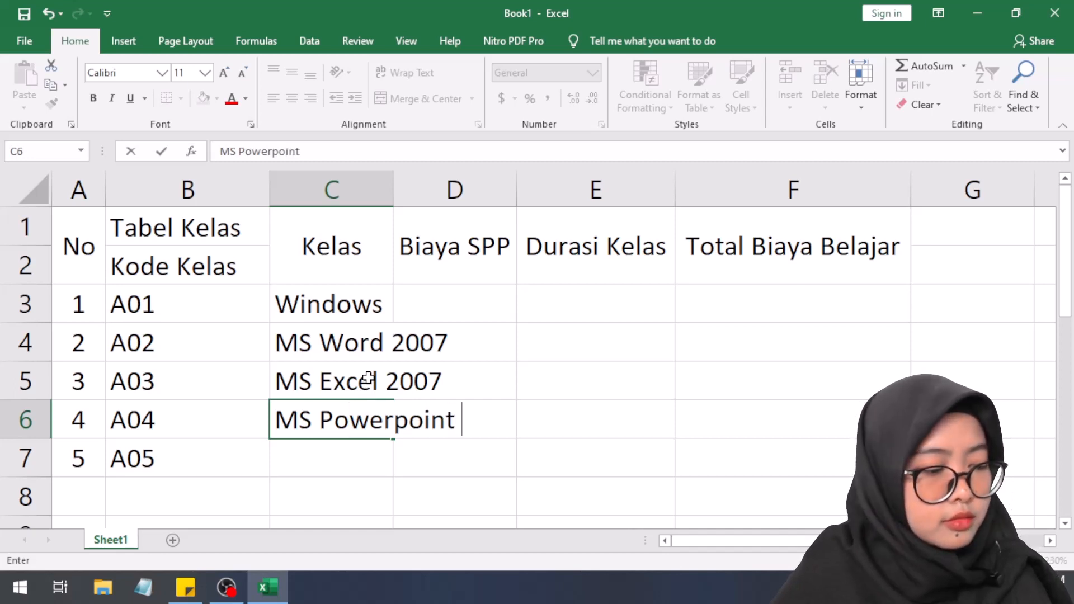
text(2007)
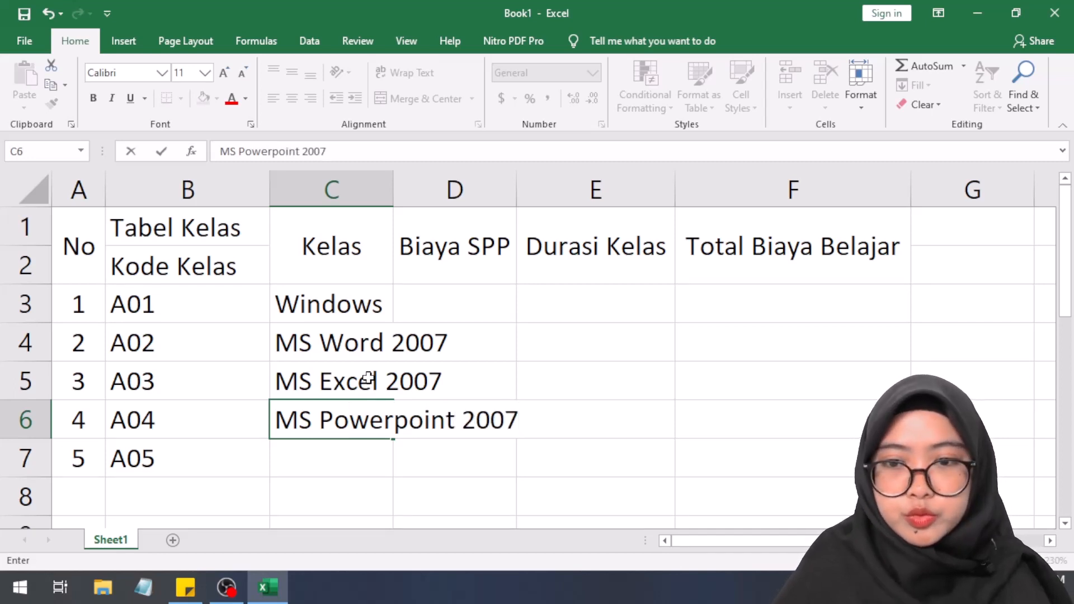
key(Return)
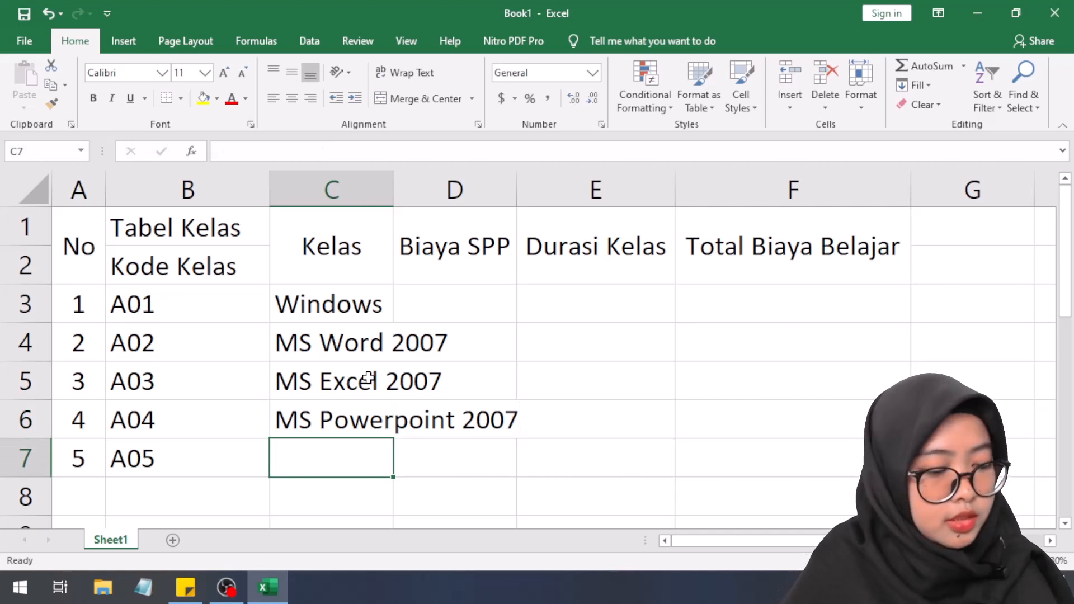
- Enter "MS Publisher" as the class name for code A05 in cell C7, correcting the inverted capitalization
text(MS )
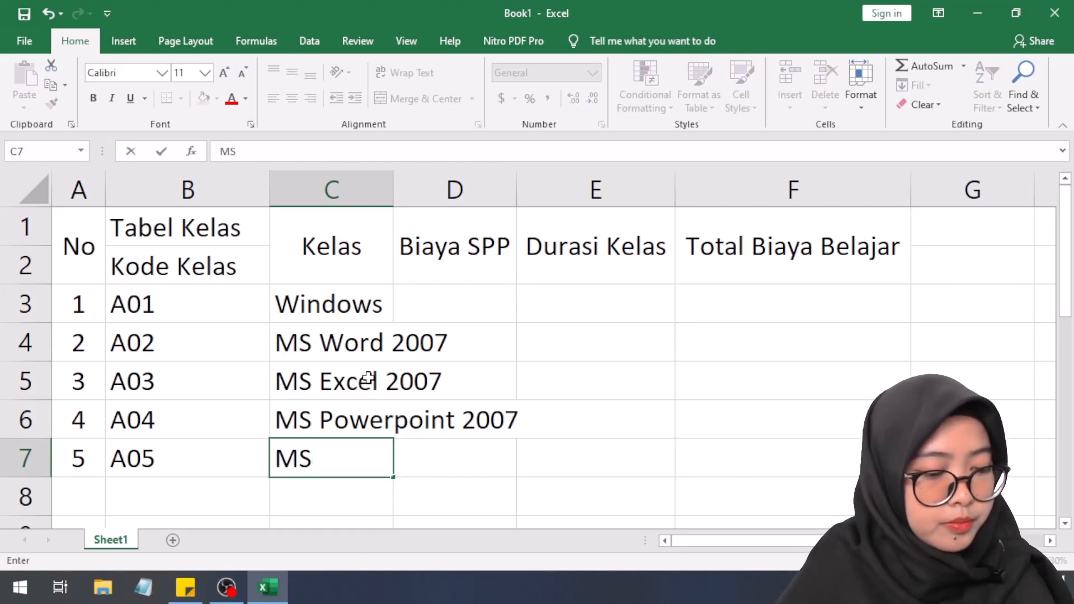
text(pUBLISHE)
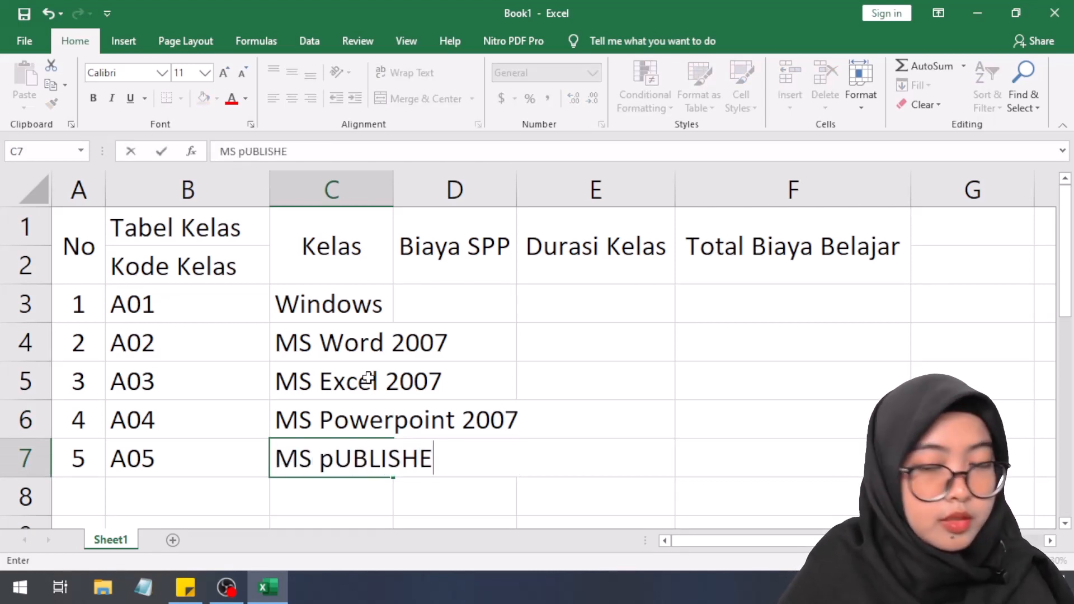
text(R)
key(BackSpace)
key(BackSpace)
key(BackSpace)
key(BackSpace)
key(BackSpace)
key(BackSpace)
key(BackSpace)
key(BackSpace)
key(BackSpace)
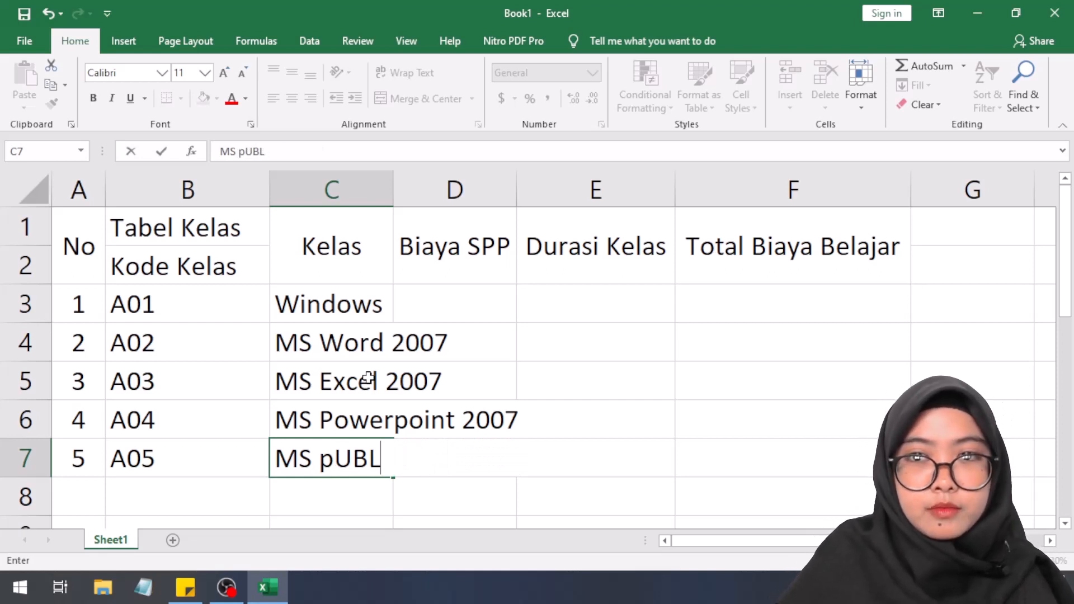
text(Pu)
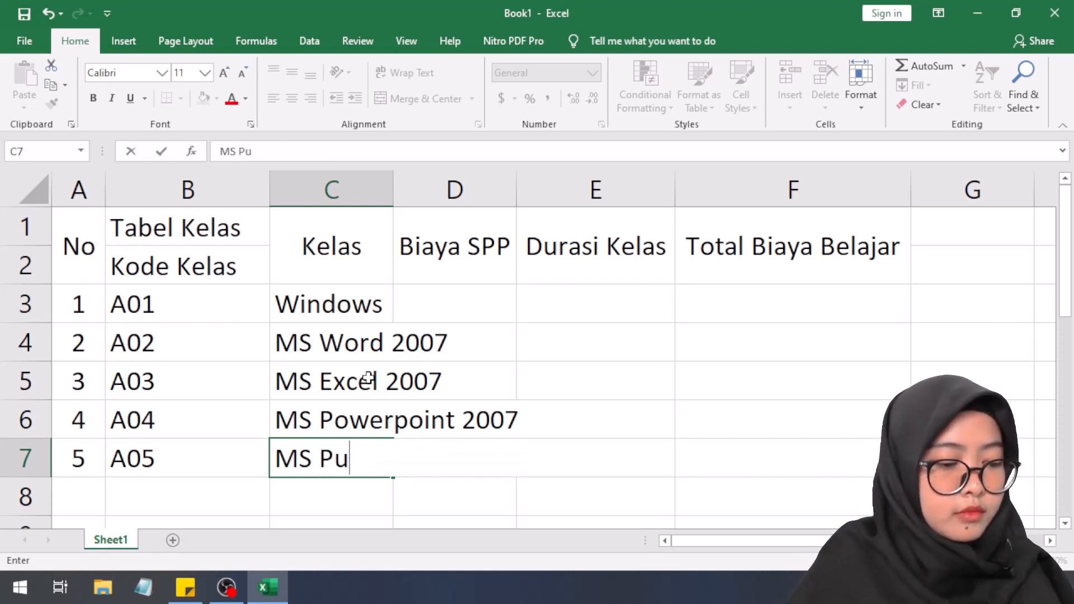
text(blisher)
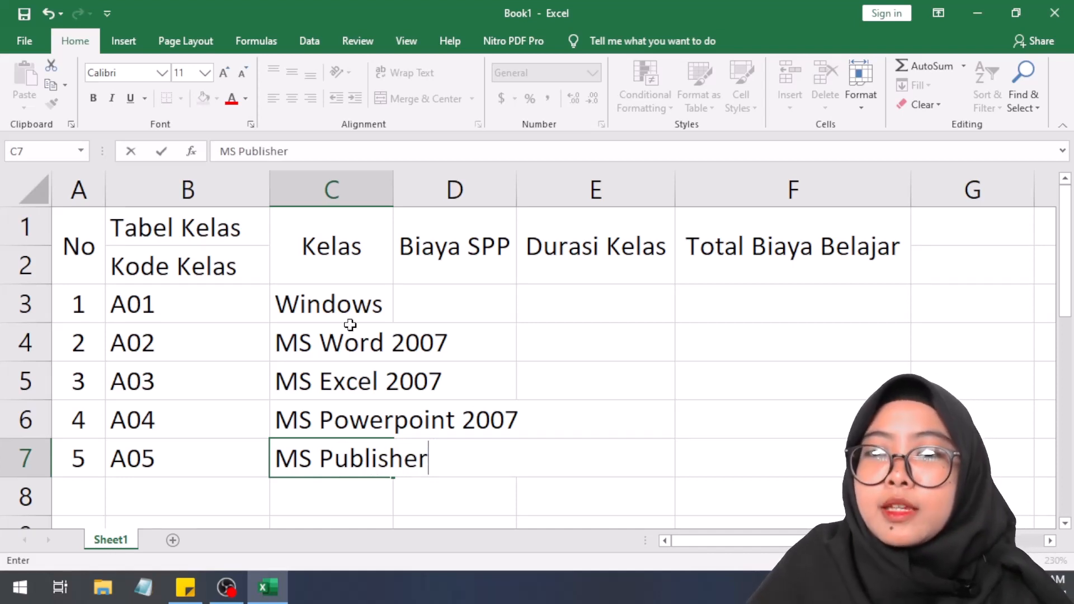
click(352, 344)
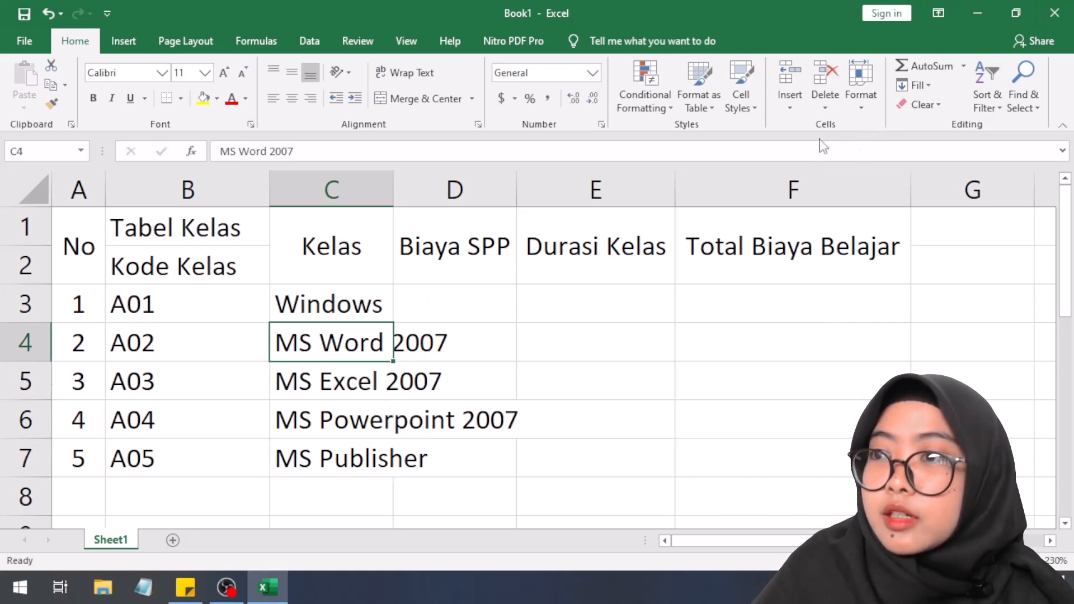
click(467, 276)
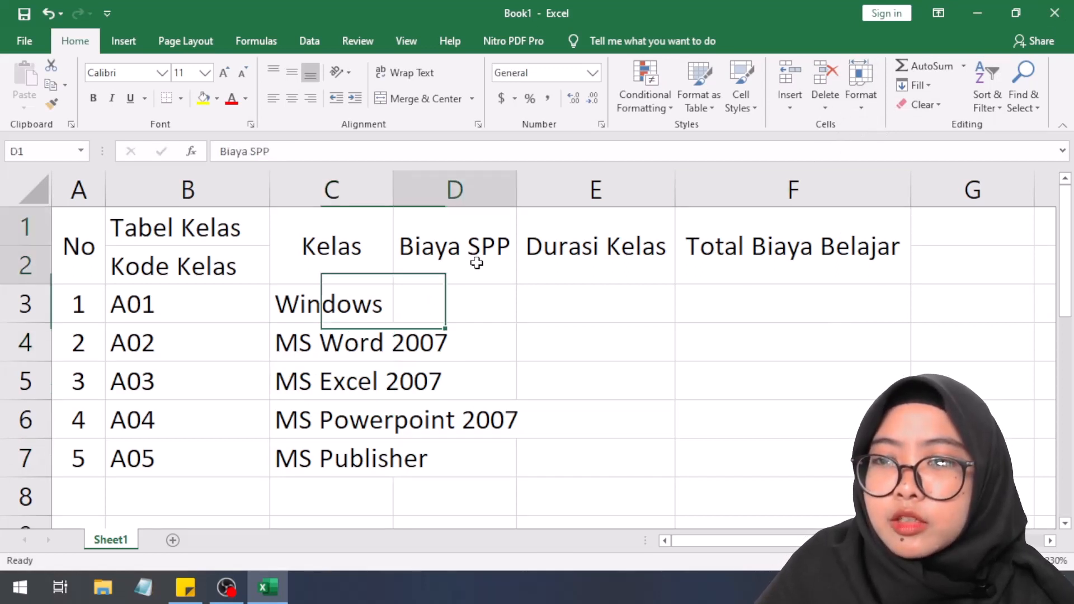
click(352, 349)
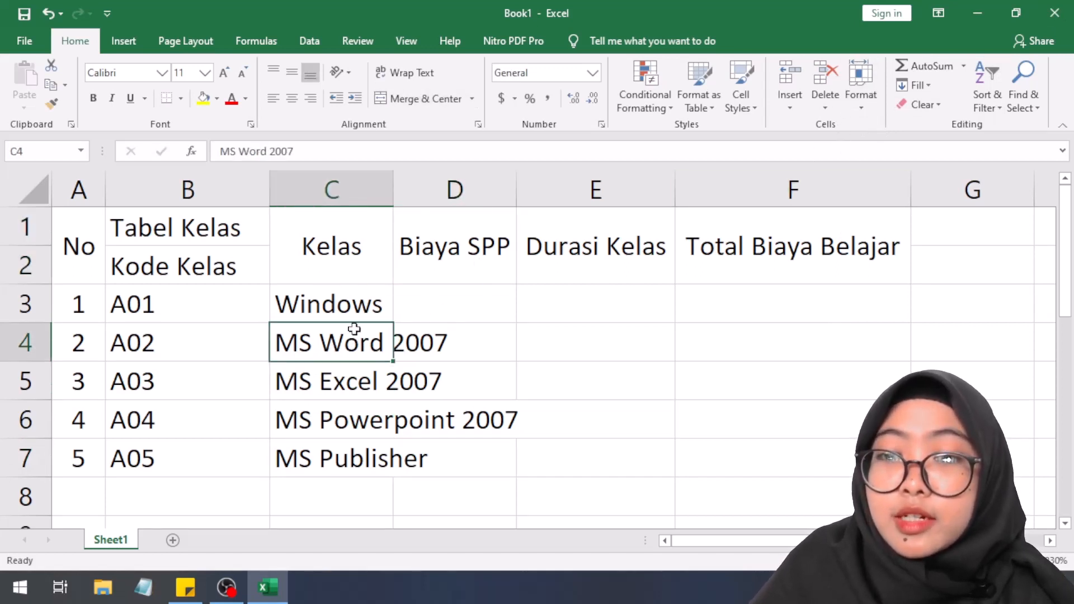
click(351, 190)
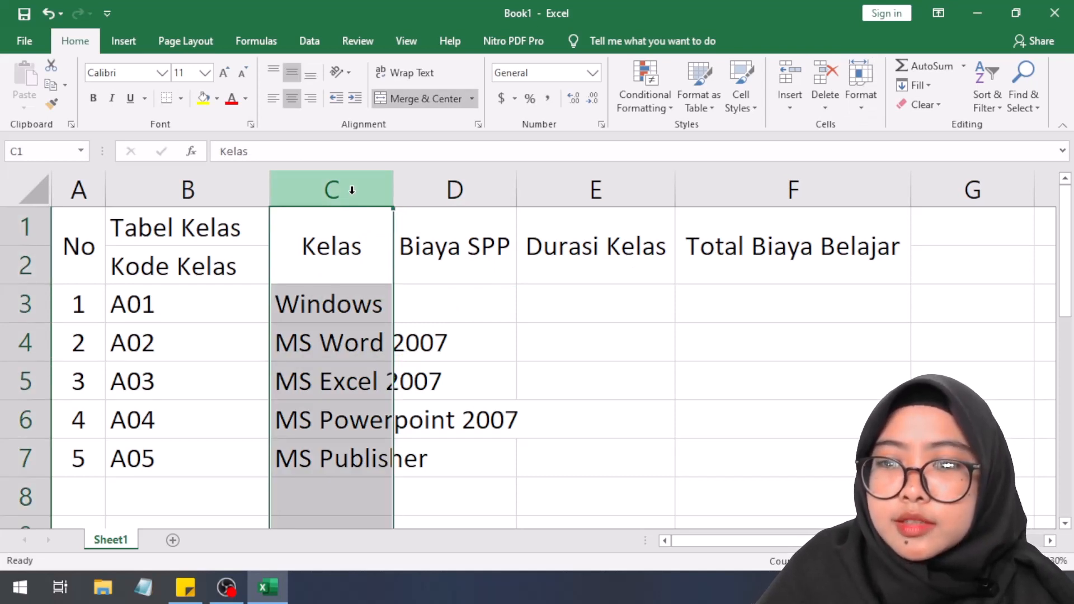
drag(351, 190, 454, 192)
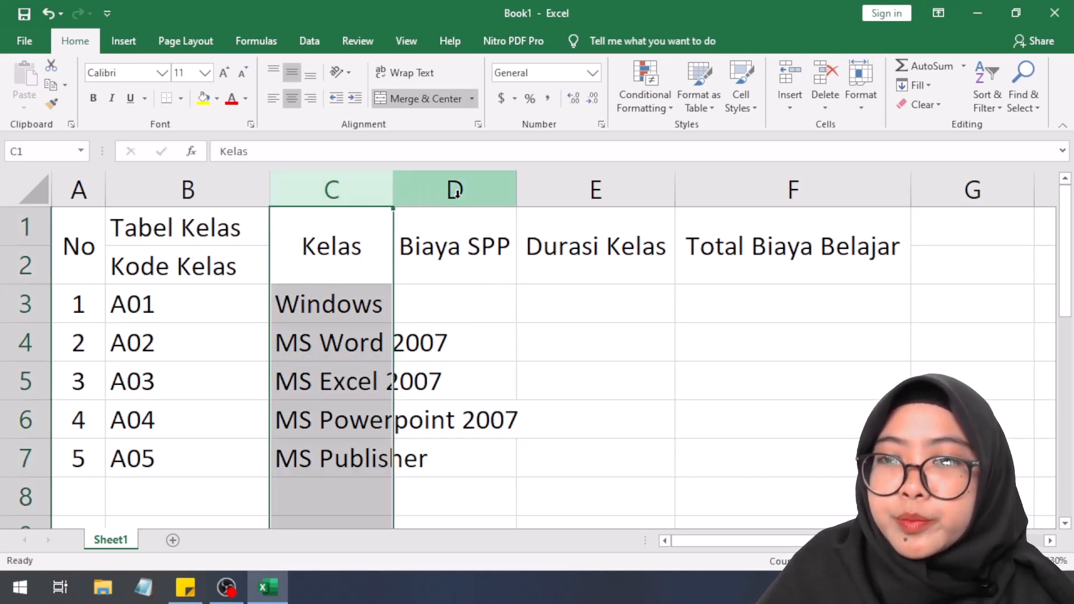
click(454, 190)
click(360, 200)
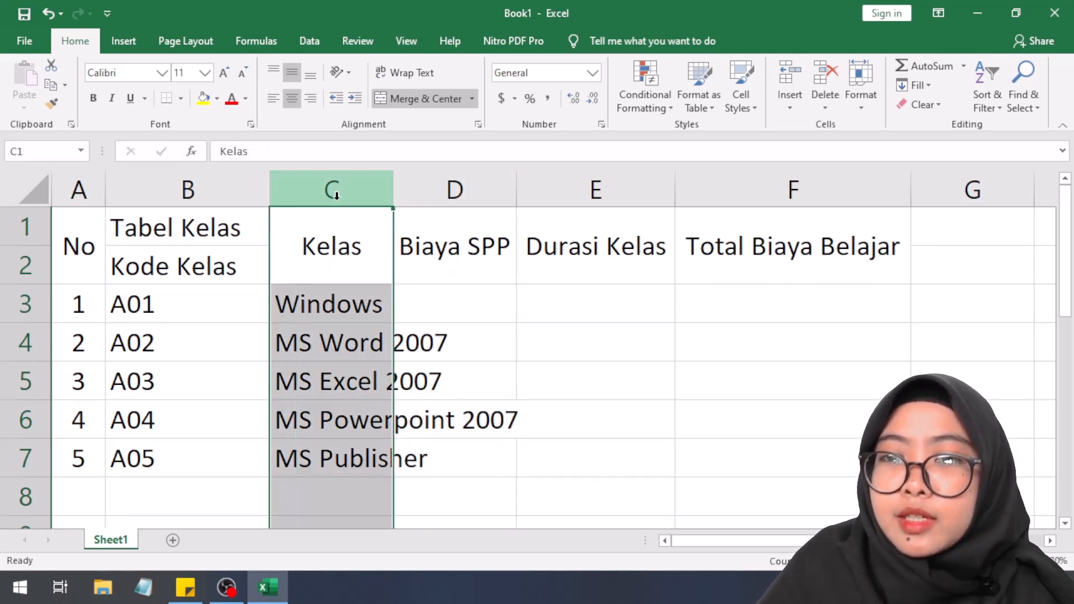
click(867, 107)
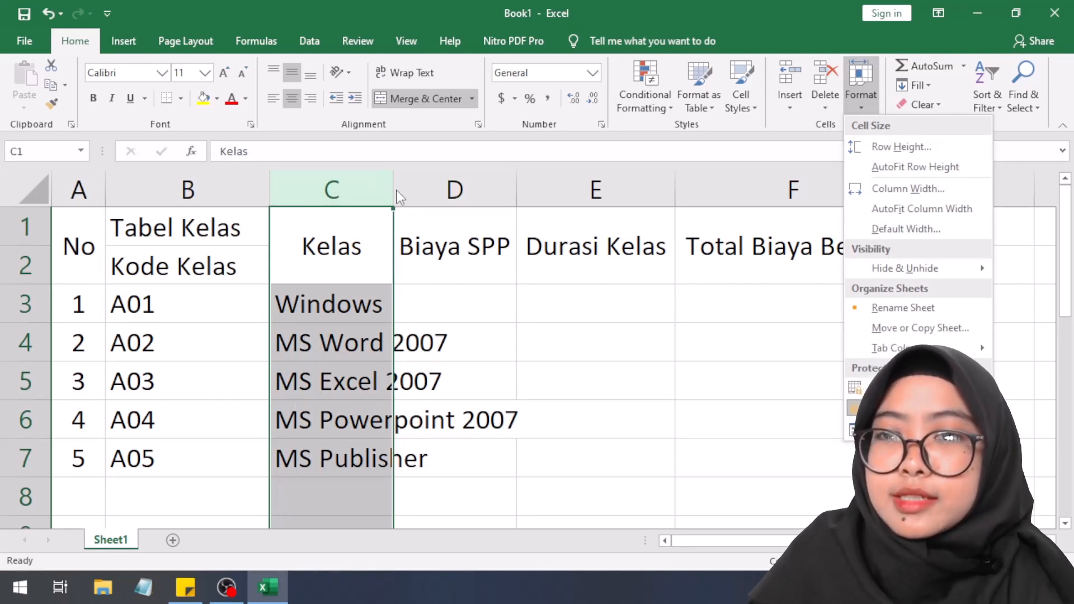
key(Escape)
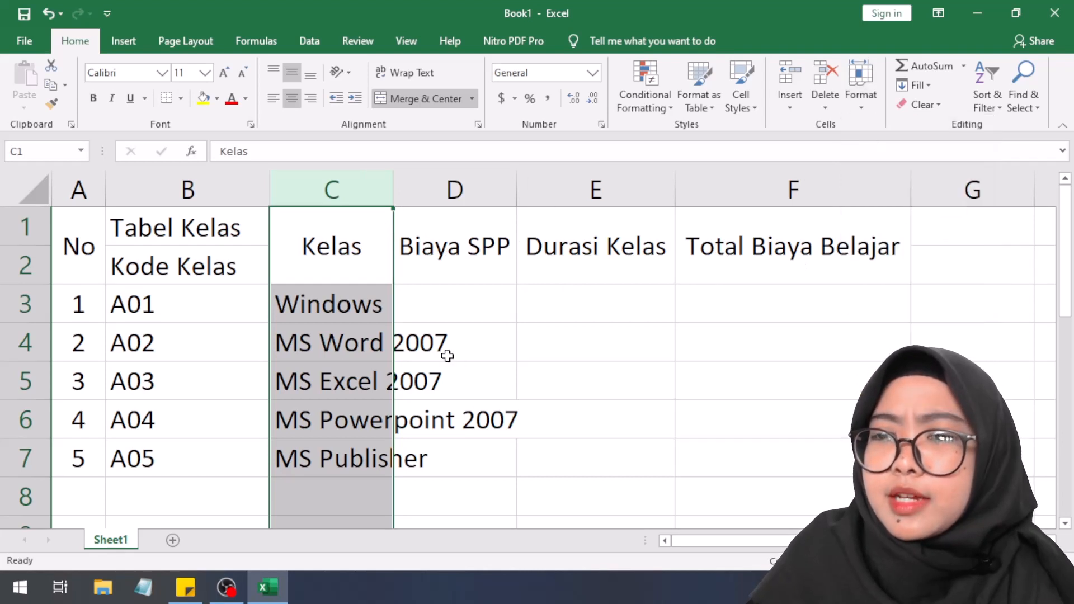
click(415, 236)
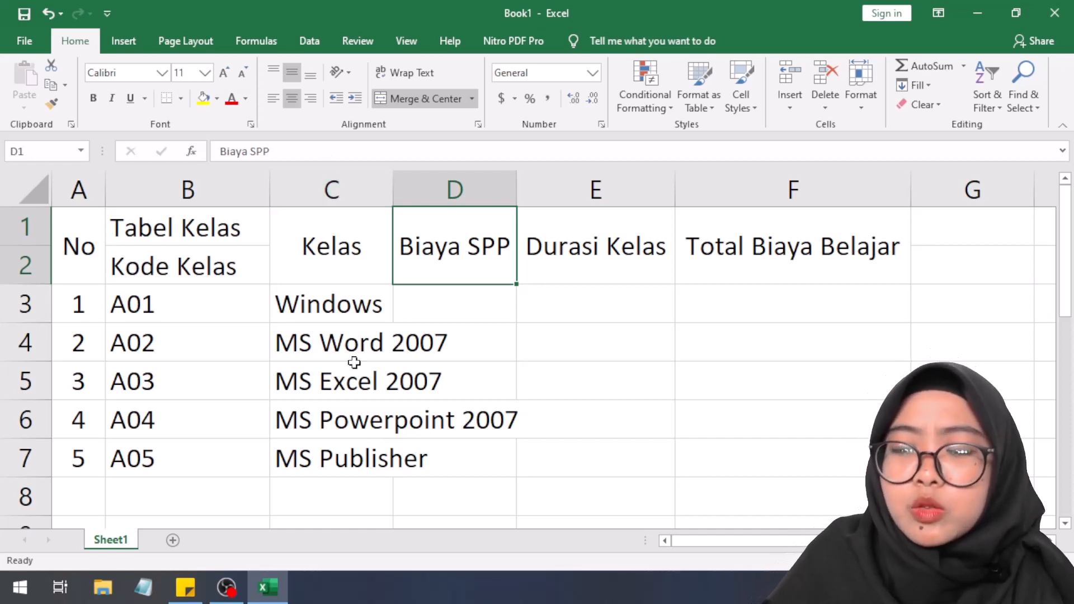
- Select column C and accept the standard column width of 8.43 through the Default Width option
click(359, 174)
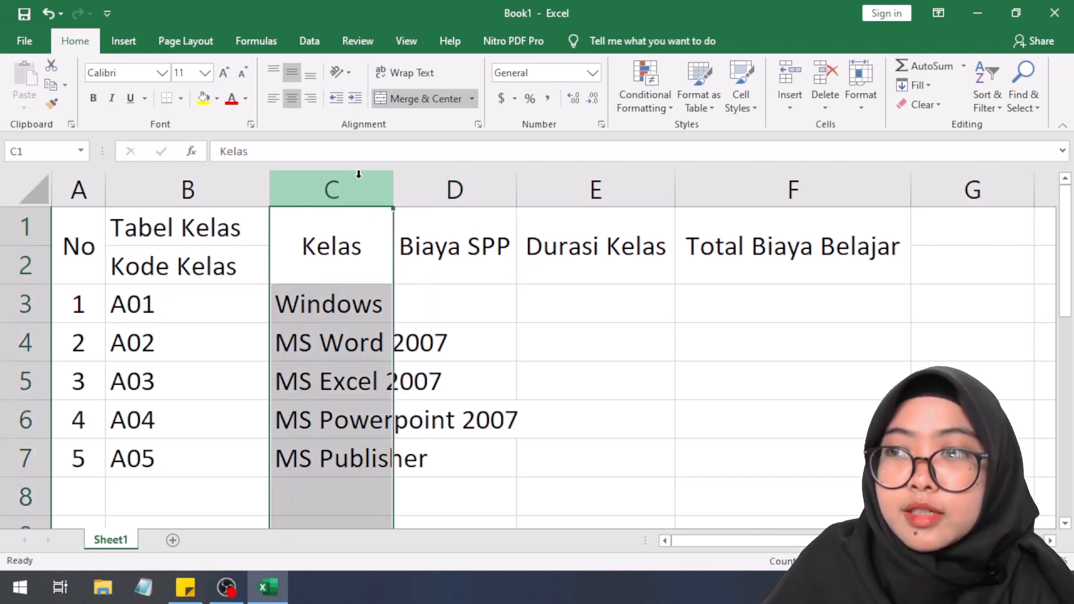
click(856, 112)
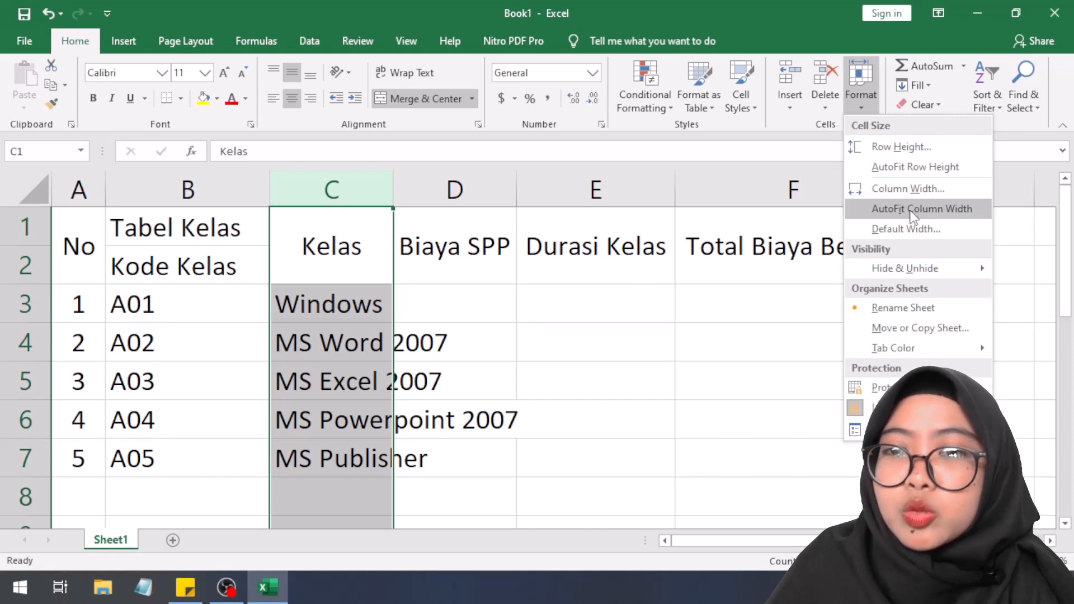
click(906, 229)
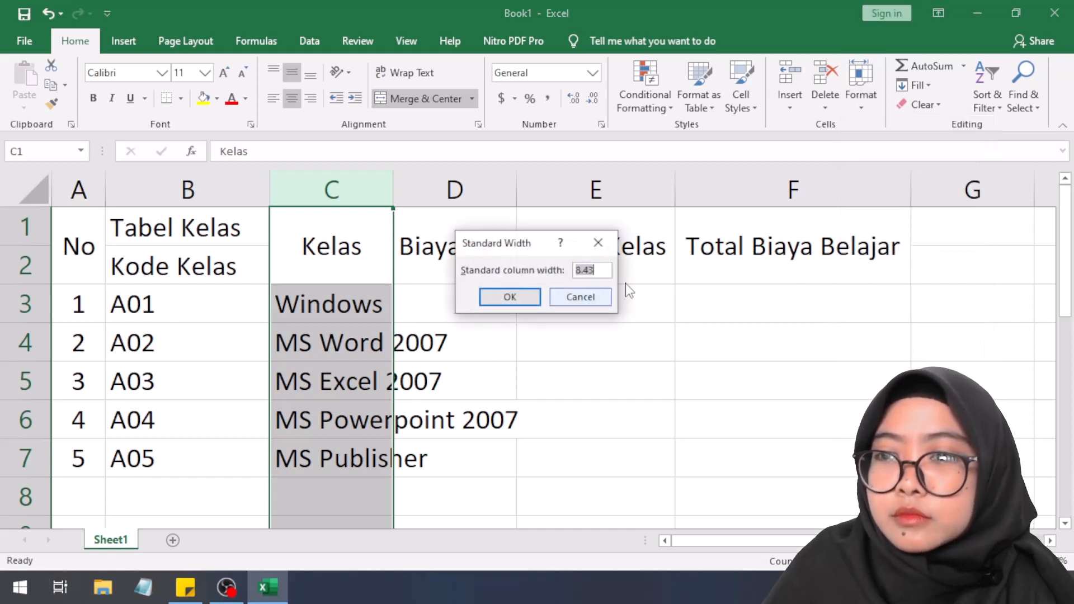
click(528, 301)
click(419, 302)
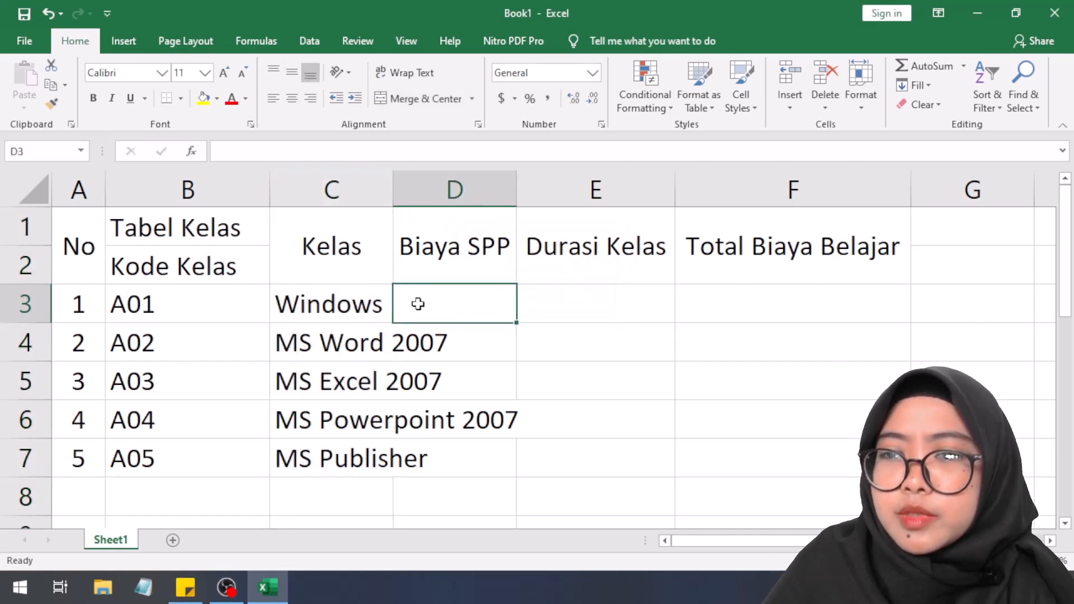
- Try AutoFit Column Width on the whole "Kelas" column C
click(376, 307)
click(363, 343)
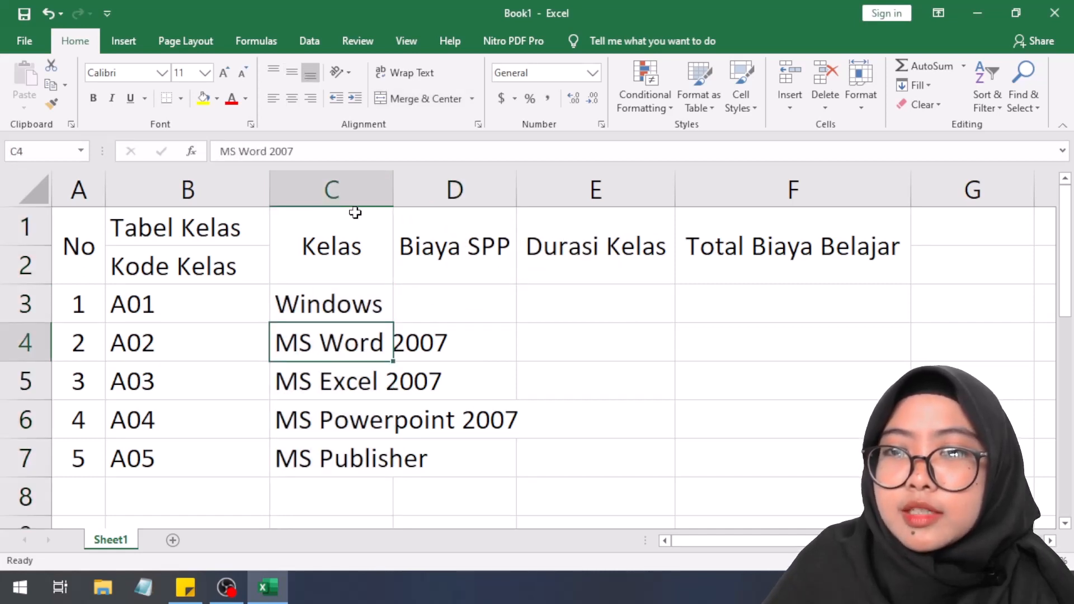
click(360, 188)
click(861, 106)
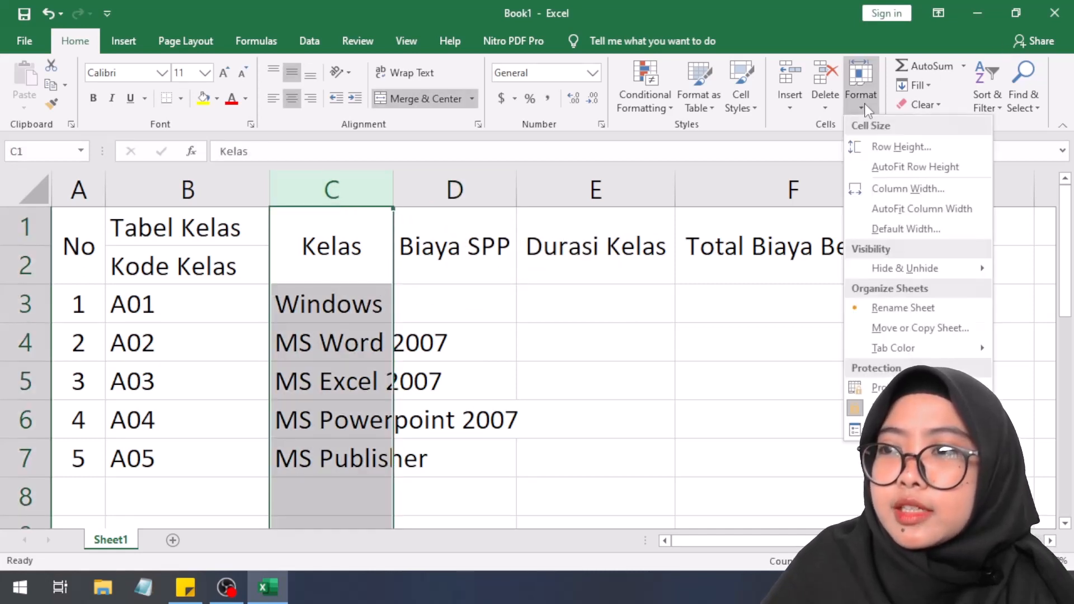
click(888, 210)
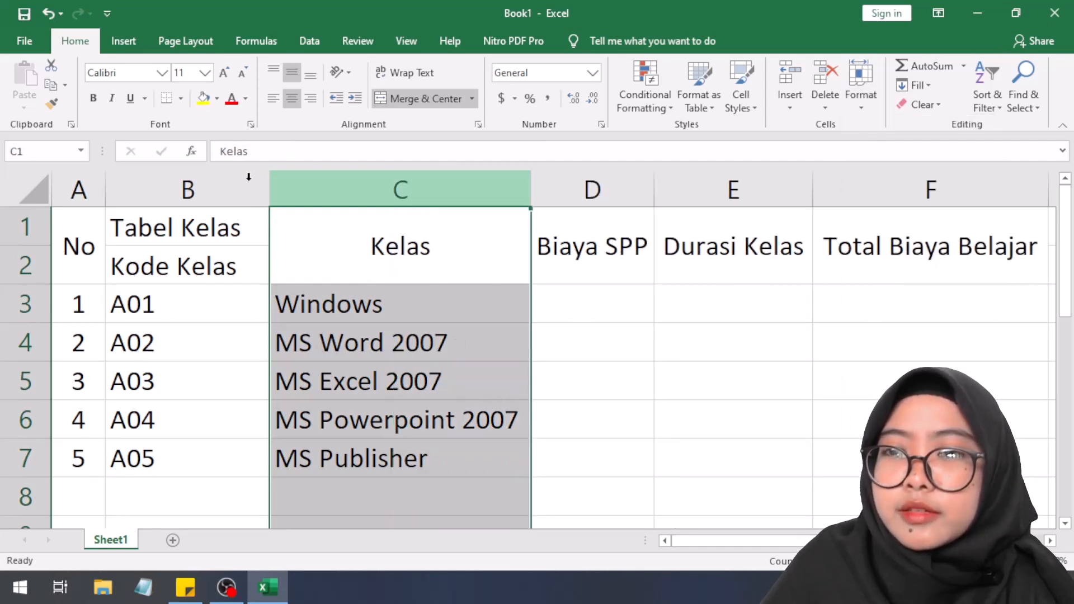
- Undo the last width change of column C
click(48, 13)
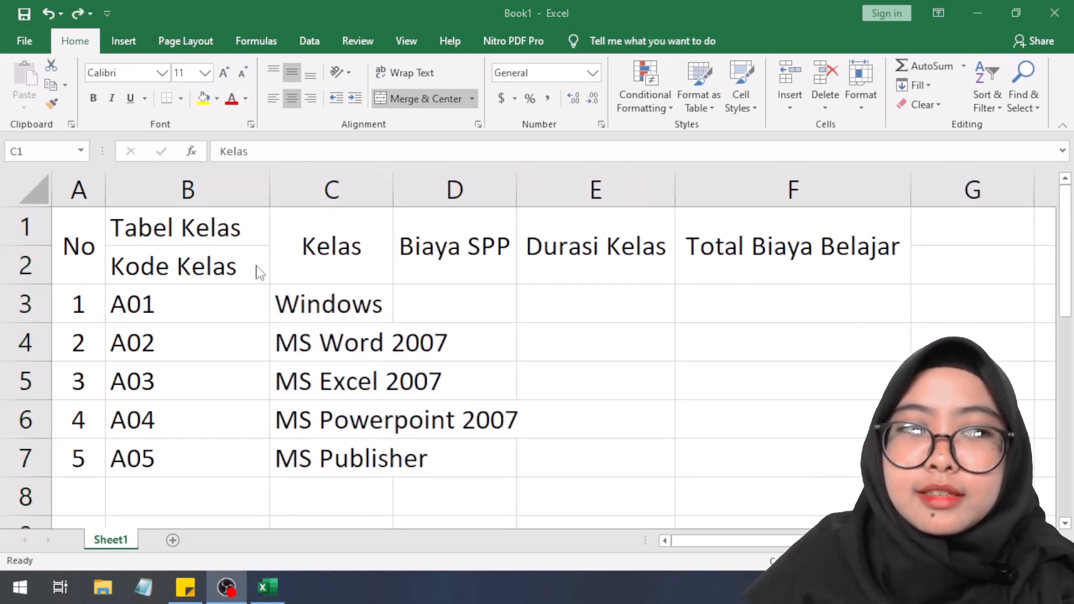
click(442, 234)
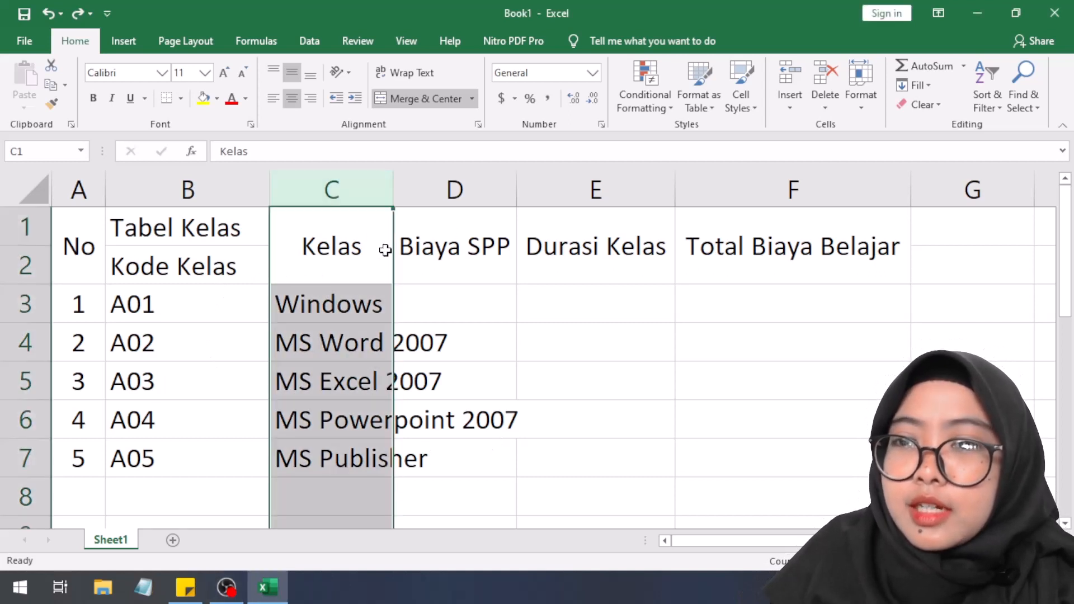
click(486, 256)
click(448, 309)
click(325, 182)
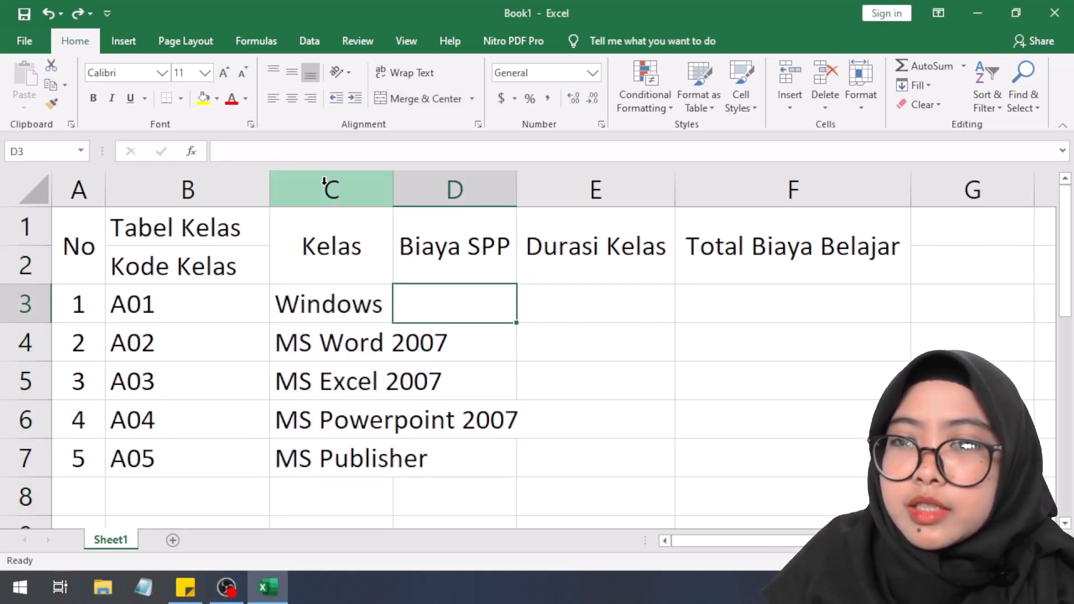
click(359, 279)
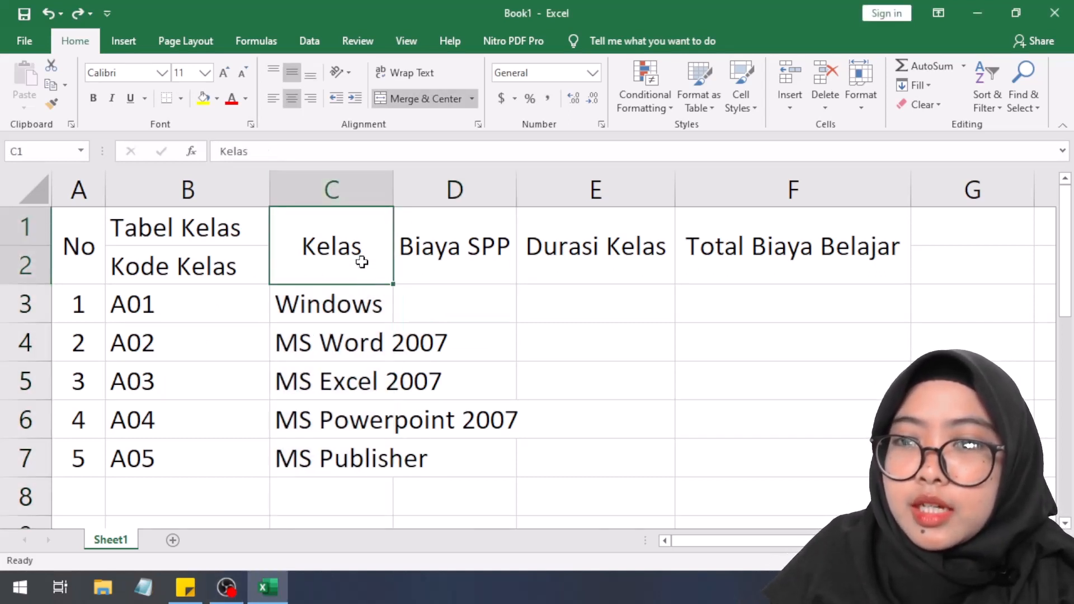
- AutoFit the width of the "Kelas" column C to its class names and deselect the column
click(352, 192)
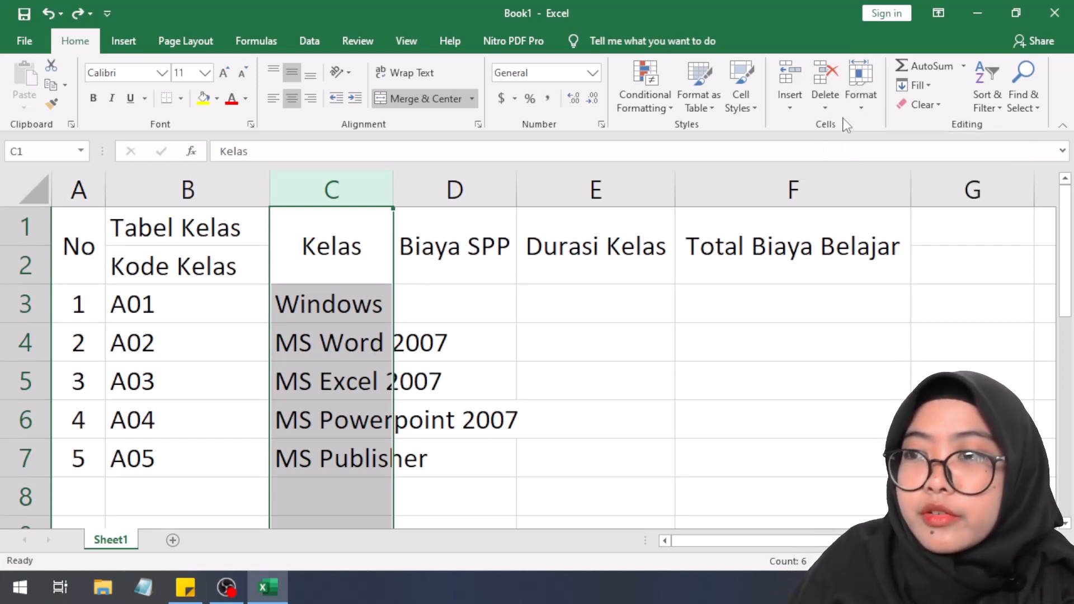
click(869, 106)
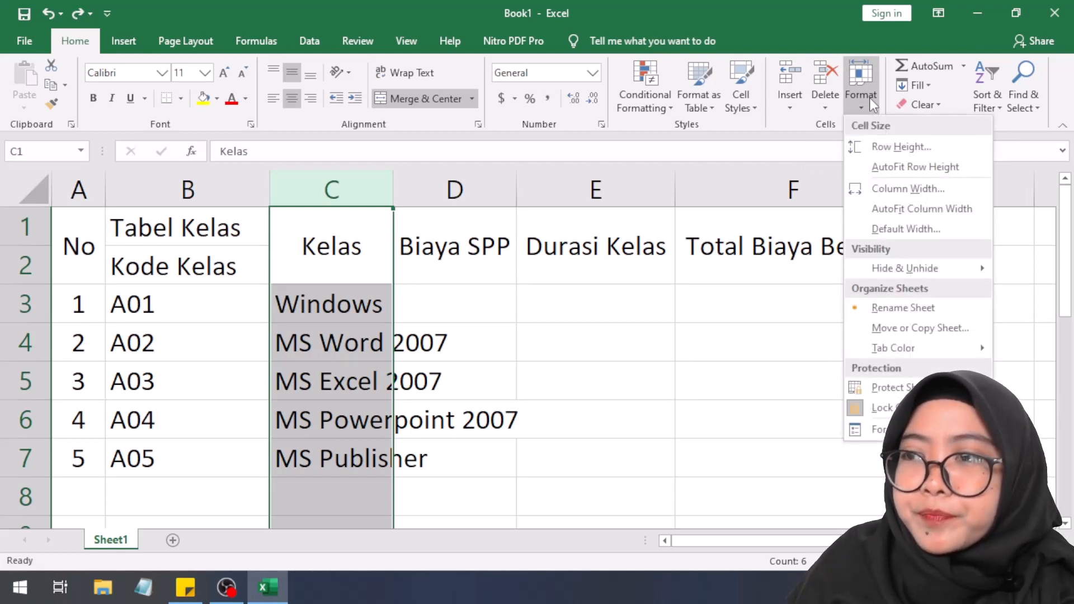
click(913, 209)
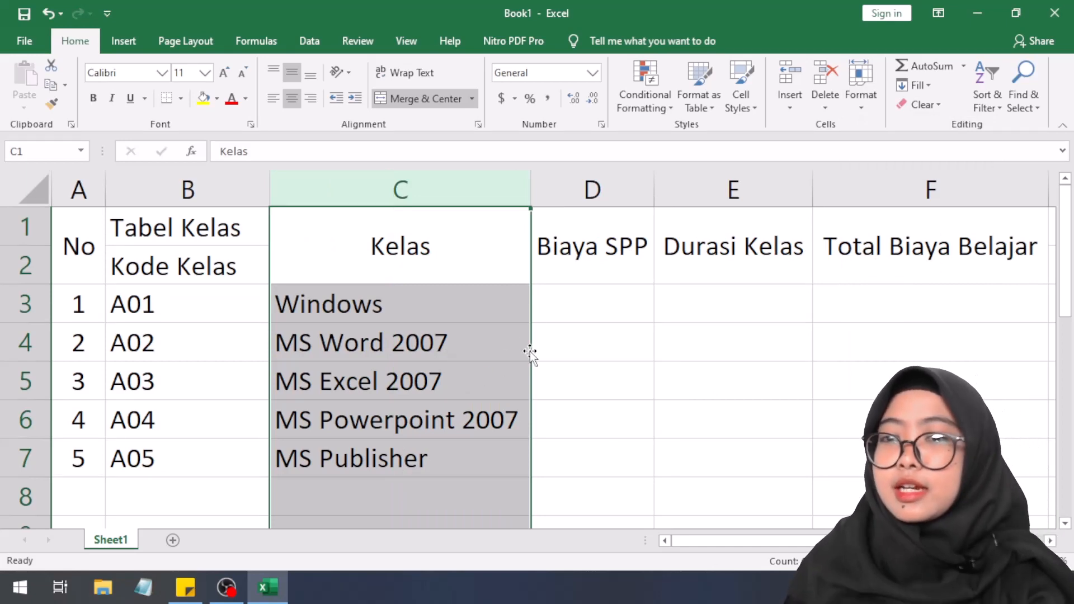
click(564, 302)
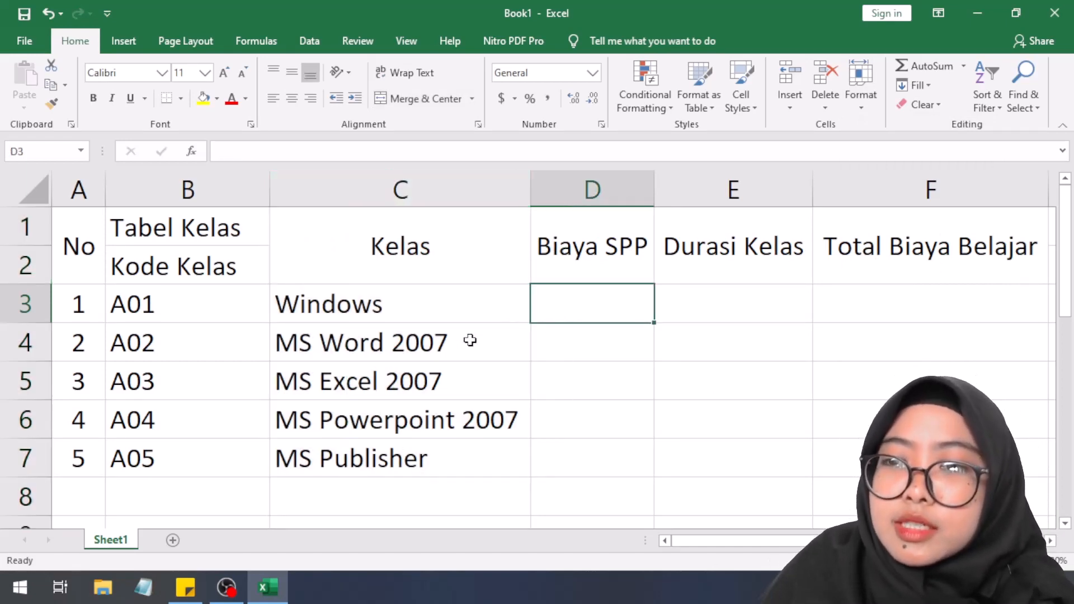
click(459, 336)
click(447, 316)
click(442, 386)
click(442, 403)
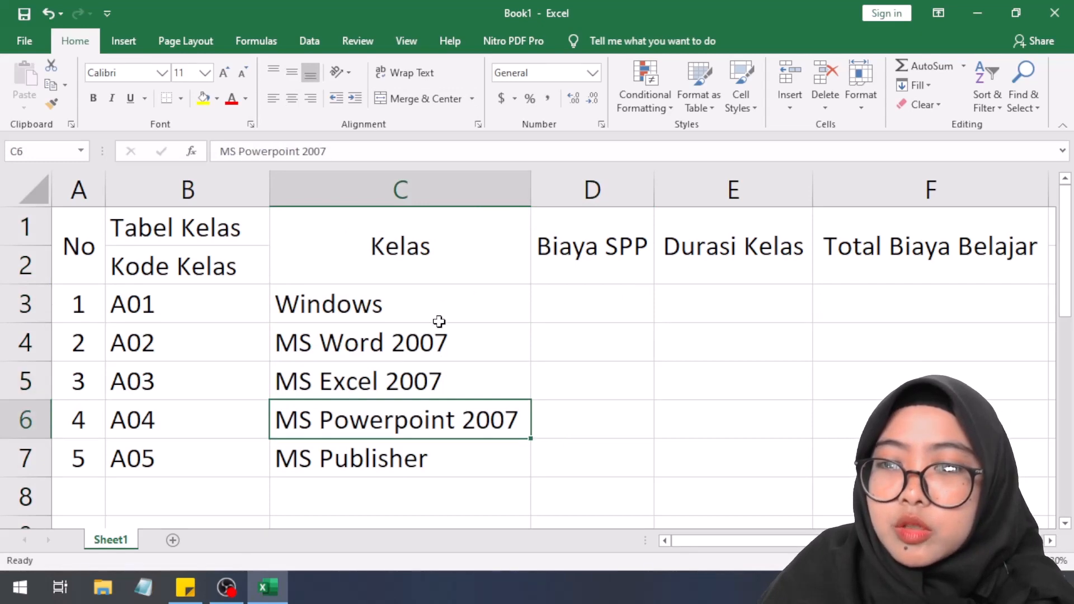
- Enter 100000 as the "Biaya SPP" fee for the Windows class in cell D3
click(438, 317)
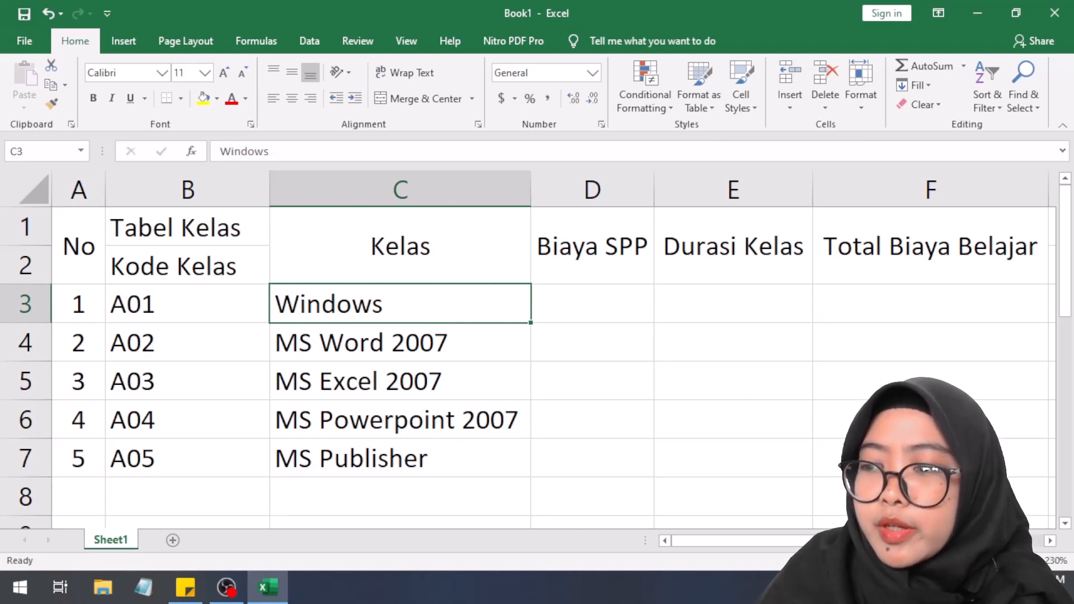
scroll(529, 307, down, 4)
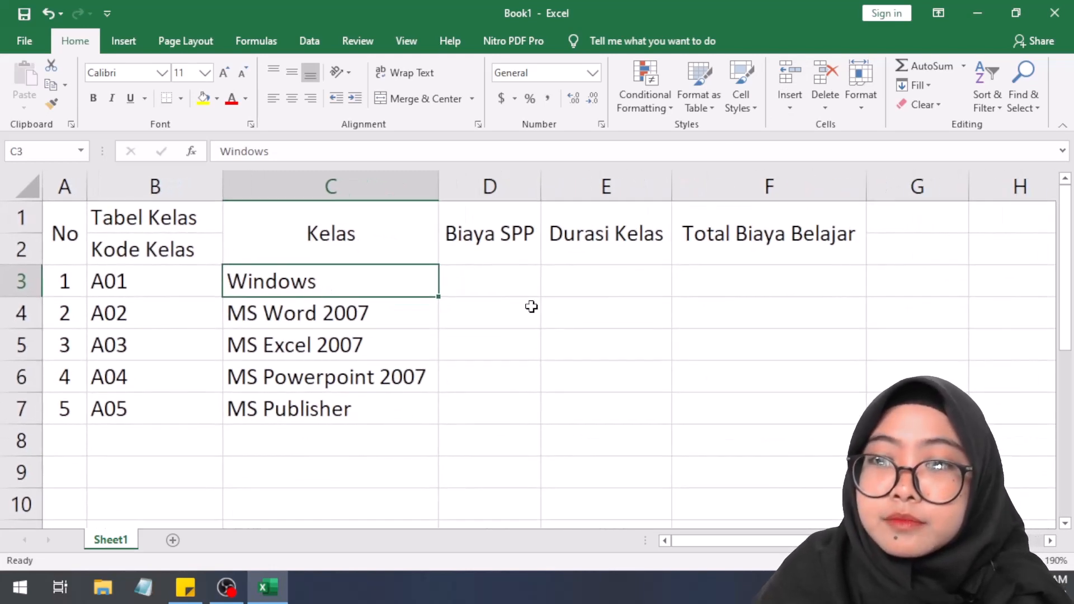
click(481, 295)
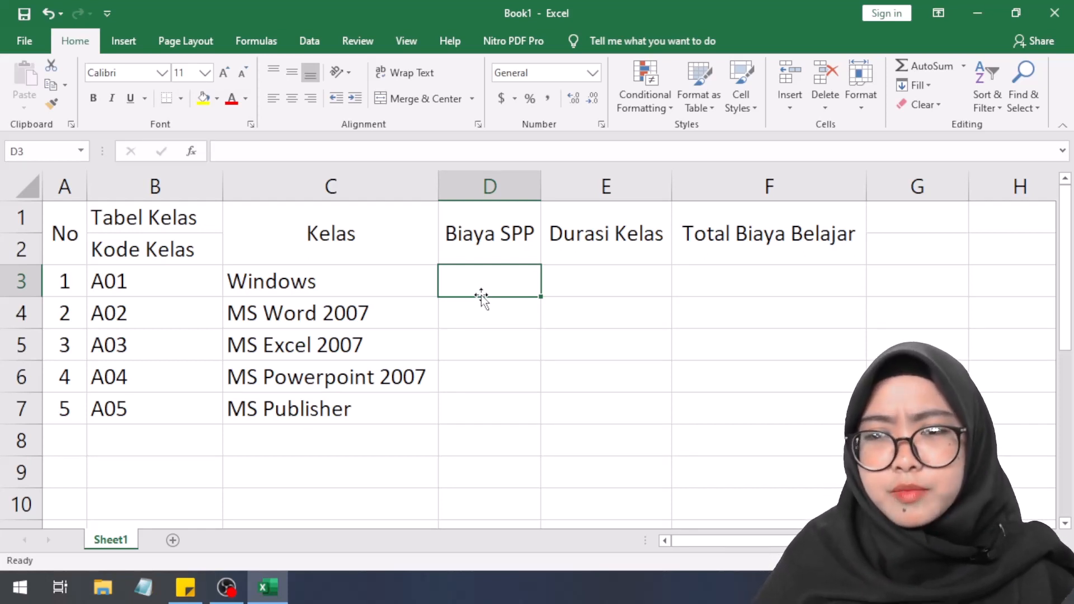
text(1)
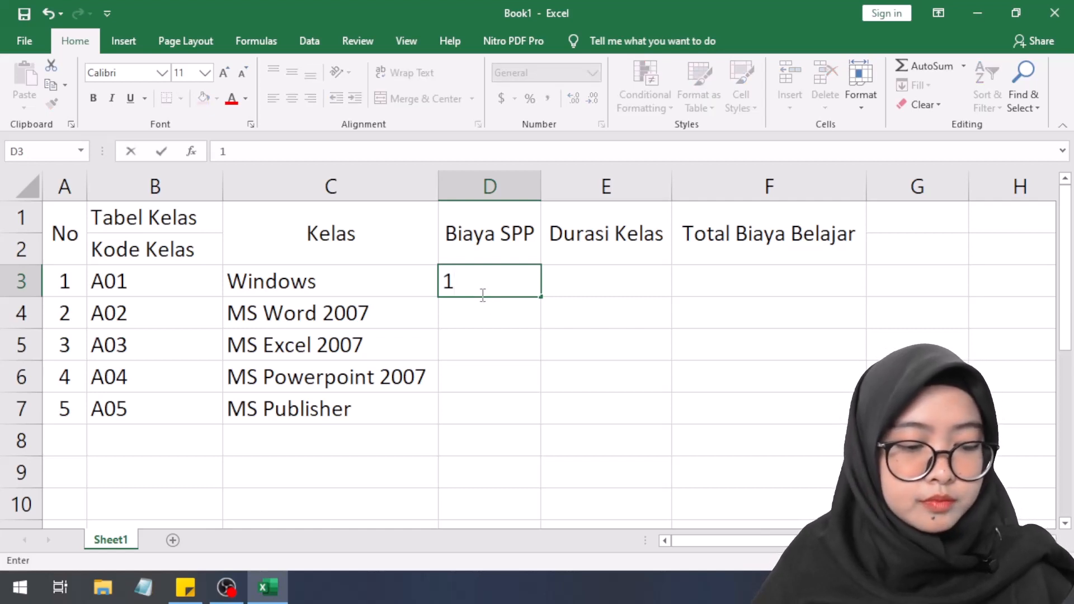
text(00)
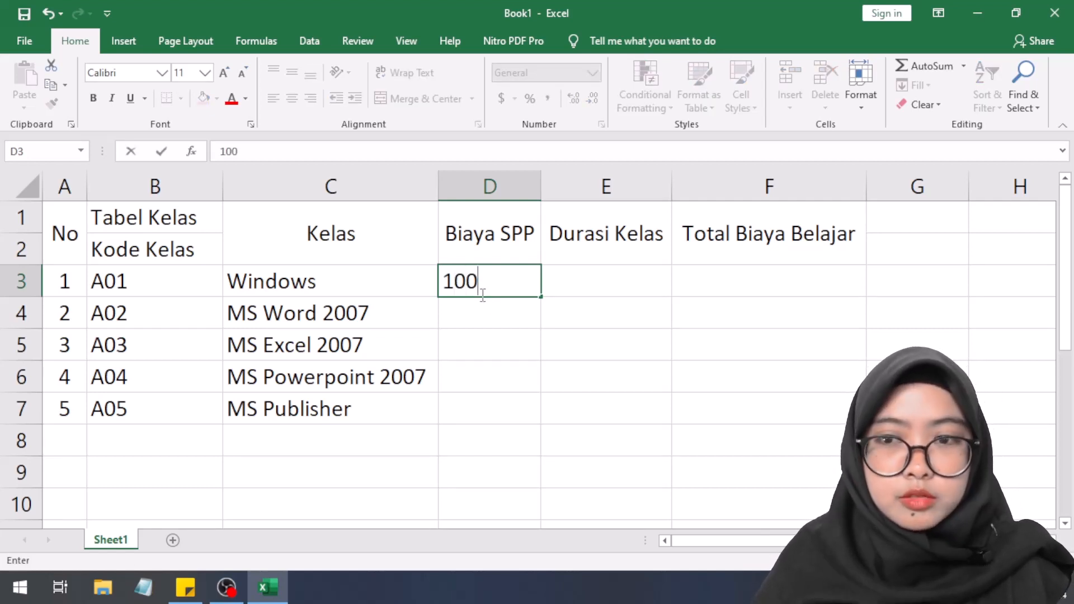
text(000)
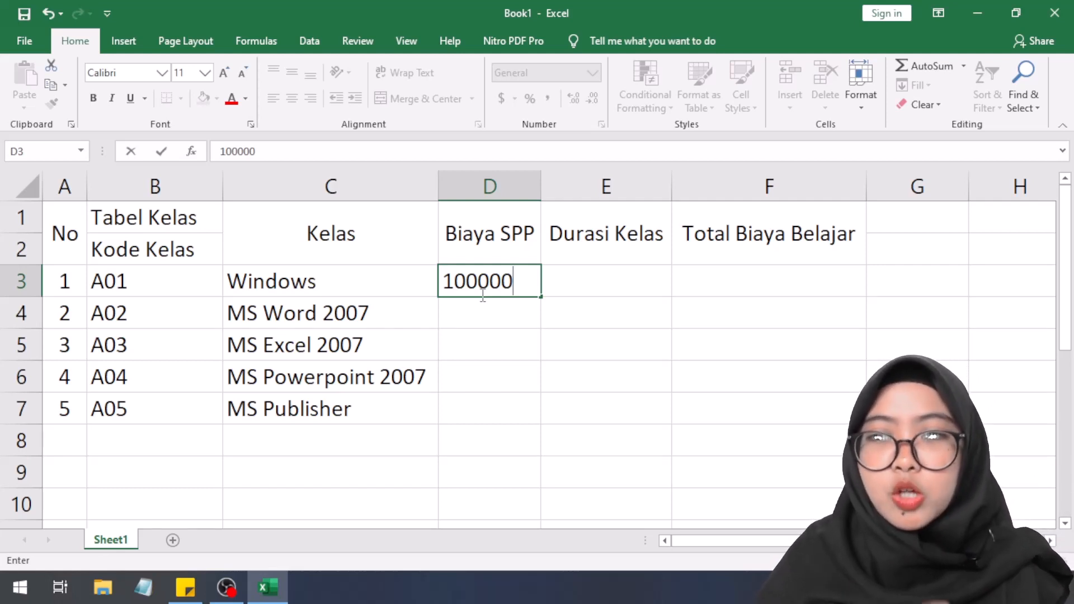
key(Return)
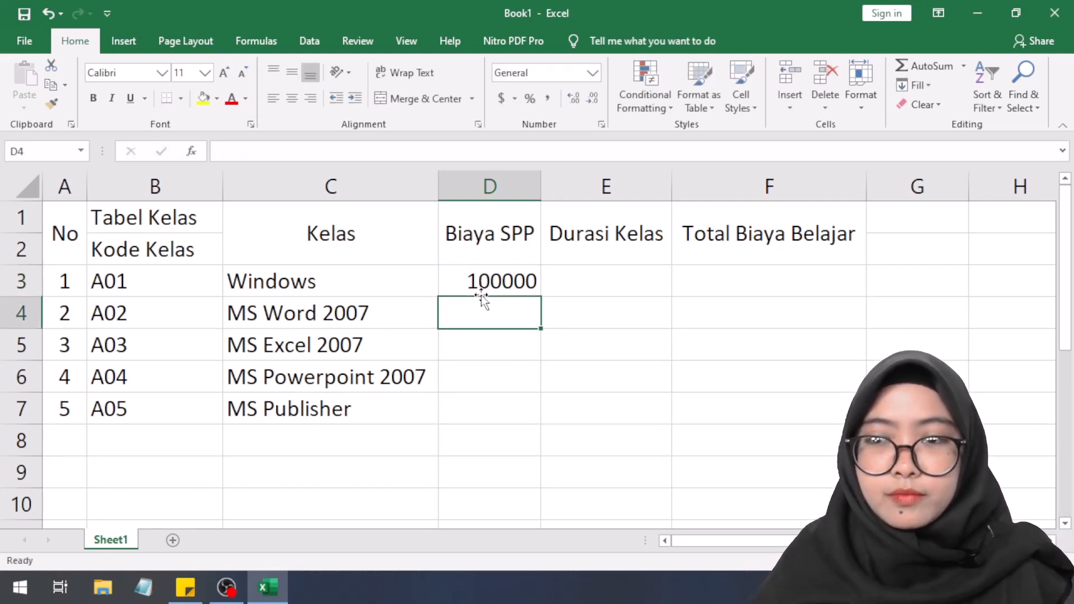
- Try adding a thousands comma by hand to the Windows fee in D3, as 100,000, and remove it again
key(Up)
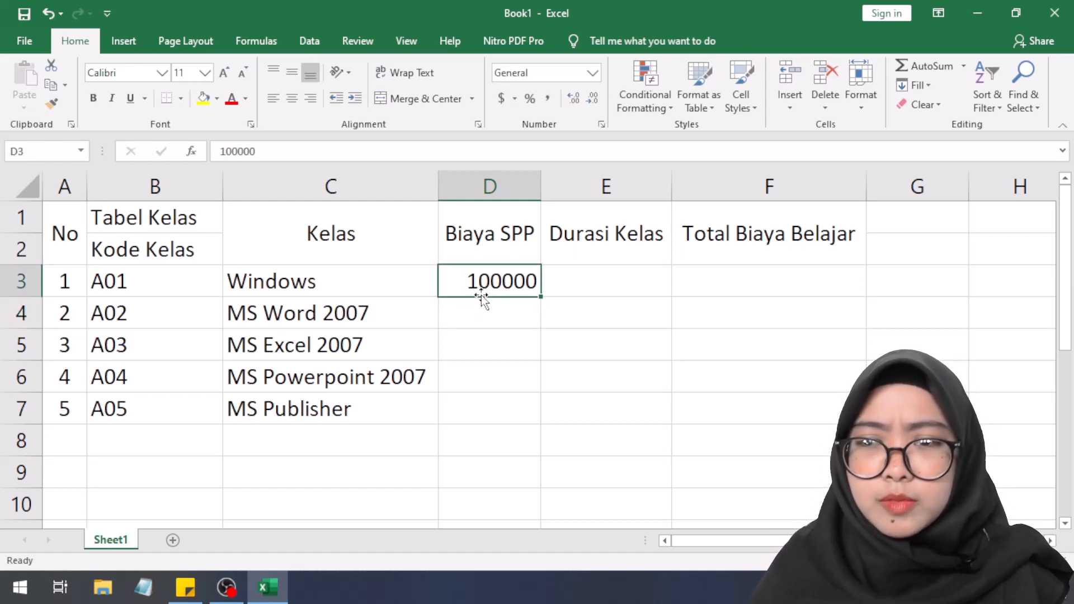
key(Down)
key(Up)
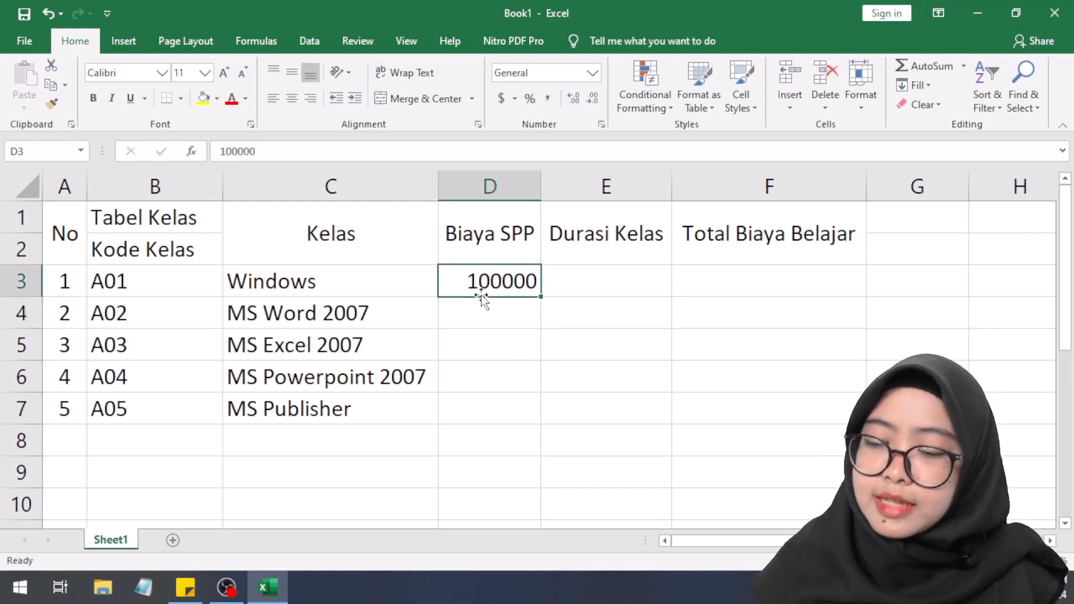
key(Down)
key(Up)
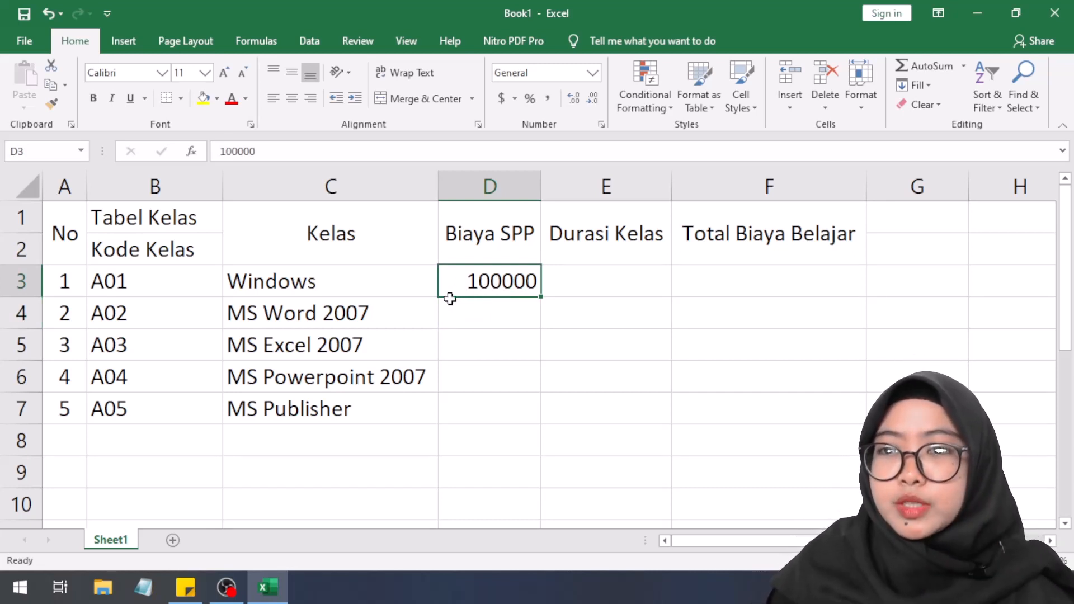
double_click(504, 282)
text(,)
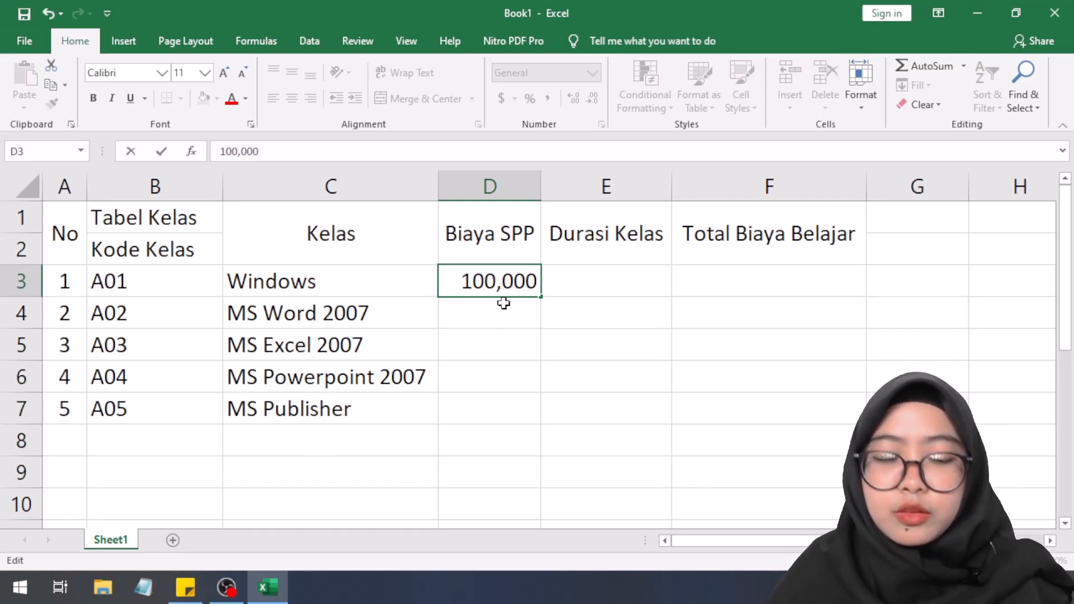
key(BackSpace)
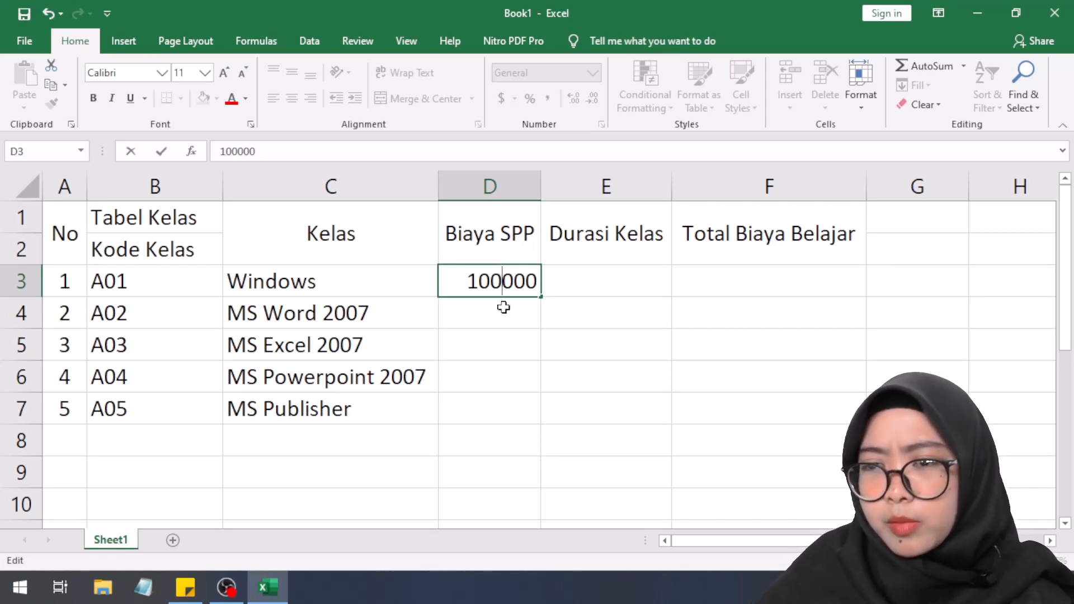
- Enter the "Biaya SPP" fees 200000 for MS Word 2007 and 250000 for MS Excel 2007 in D4 and D5
click(493, 307)
text(2)
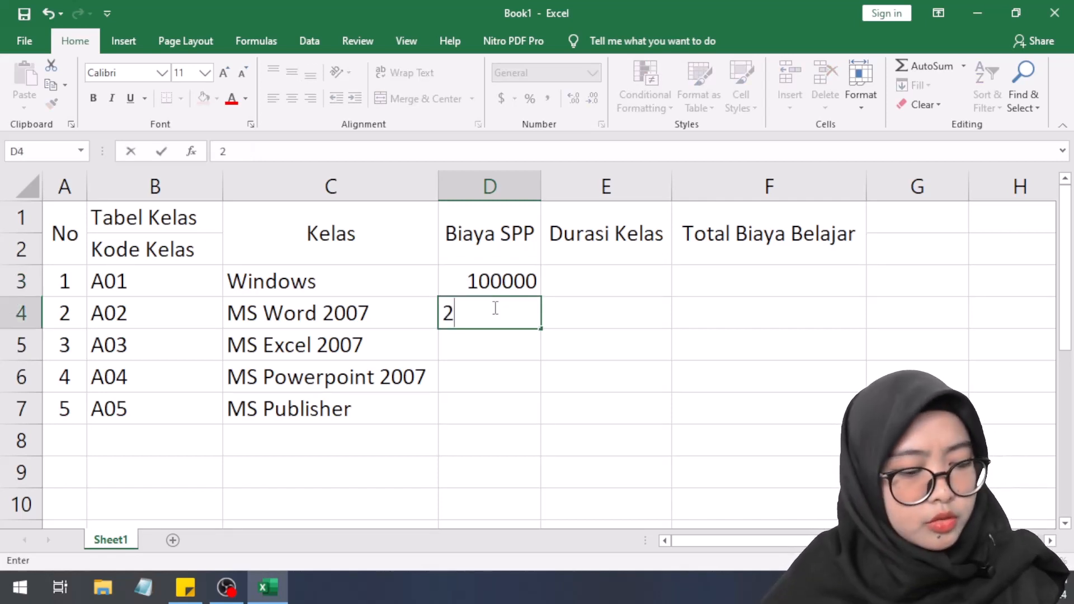
text(00000)
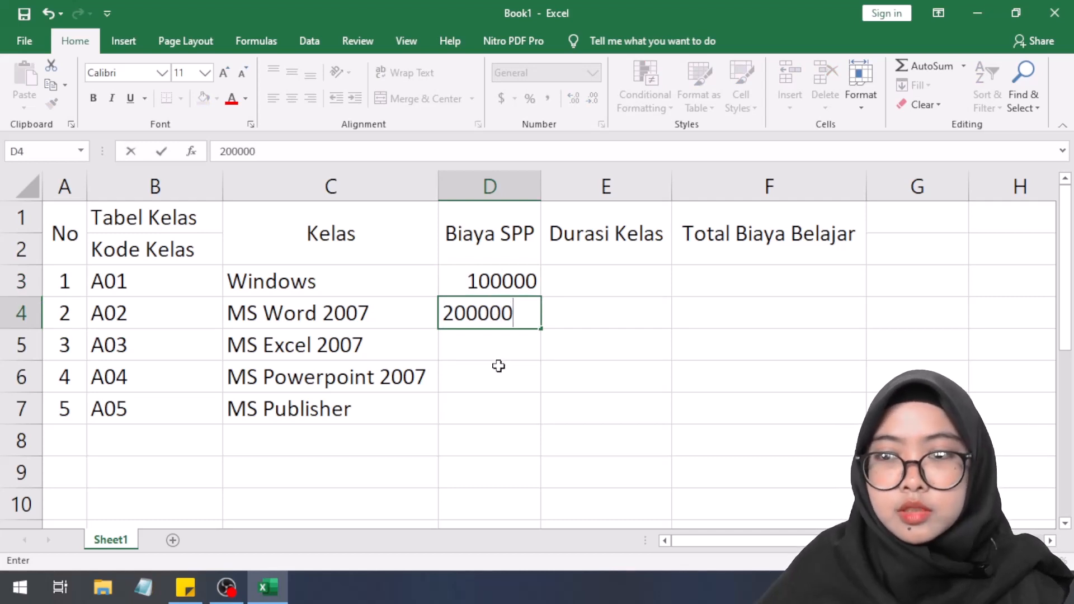
click(496, 334)
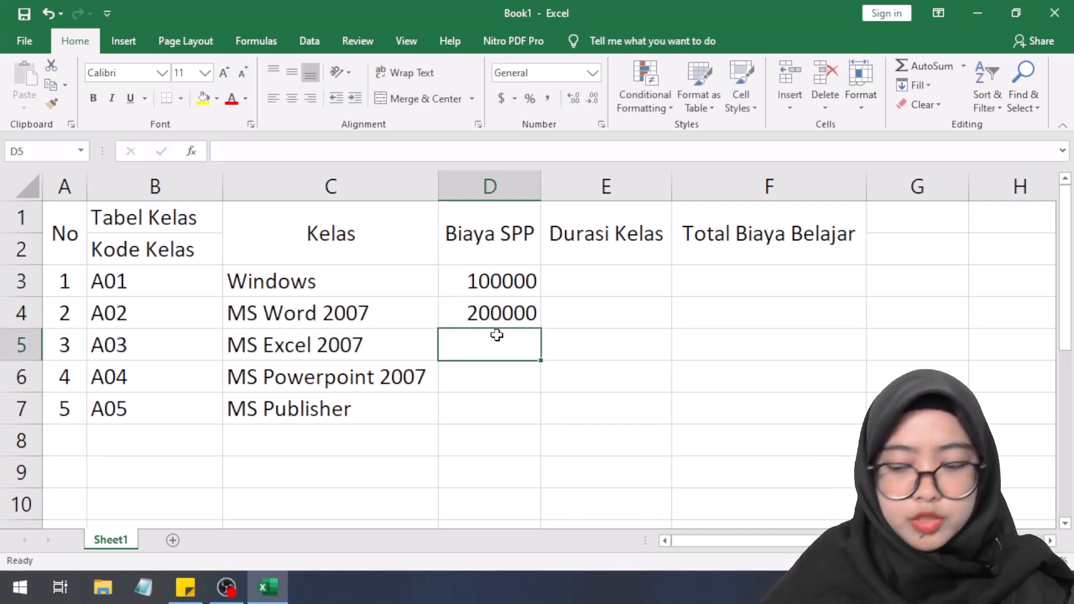
text(2)
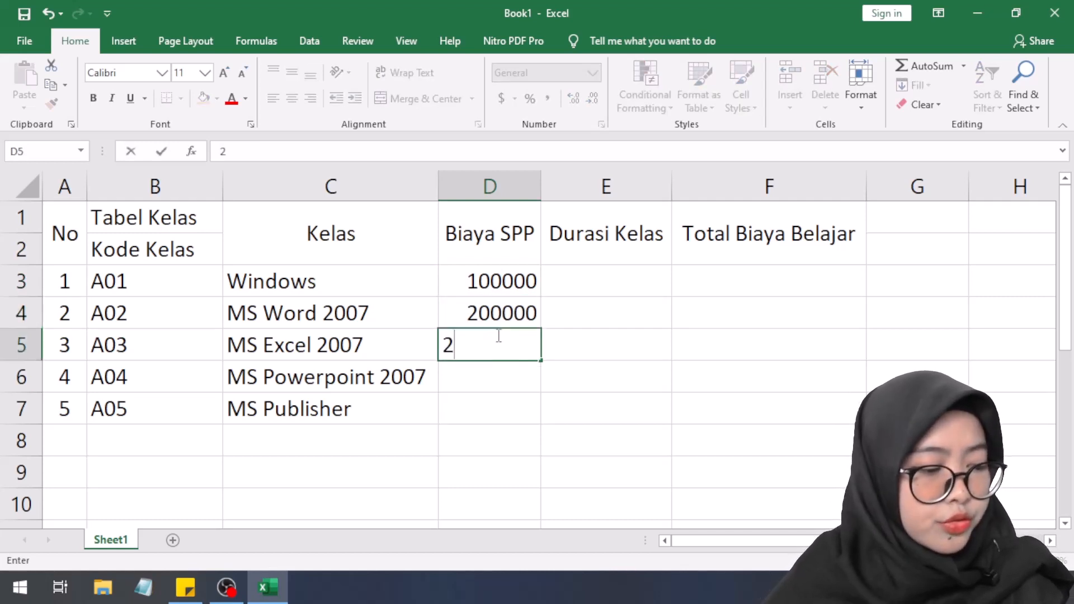
text(50000)
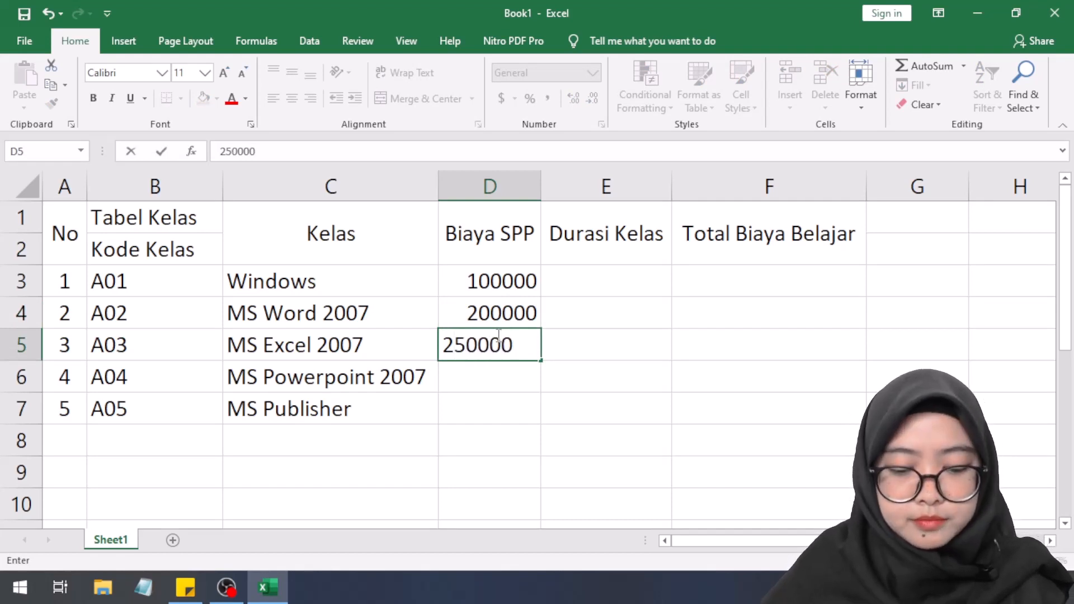
key(Return)
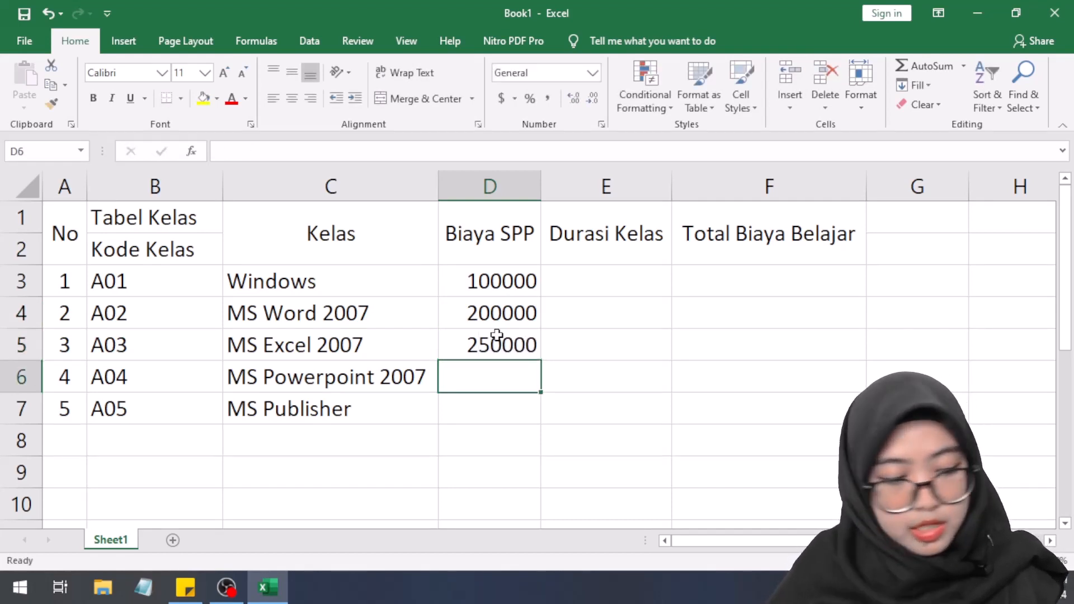
- Enter the "Biaya SPP" fees 200000 for MS Powerpoint 2007 and 100000 for MS Publisher in D6 and D7
text(200)
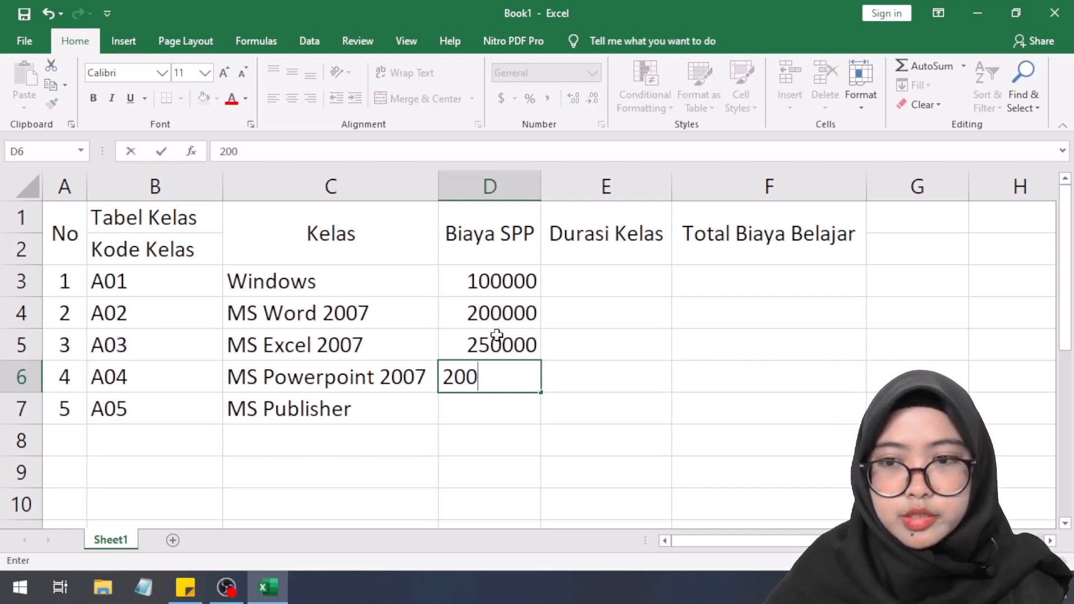
text(000)
key(Return)
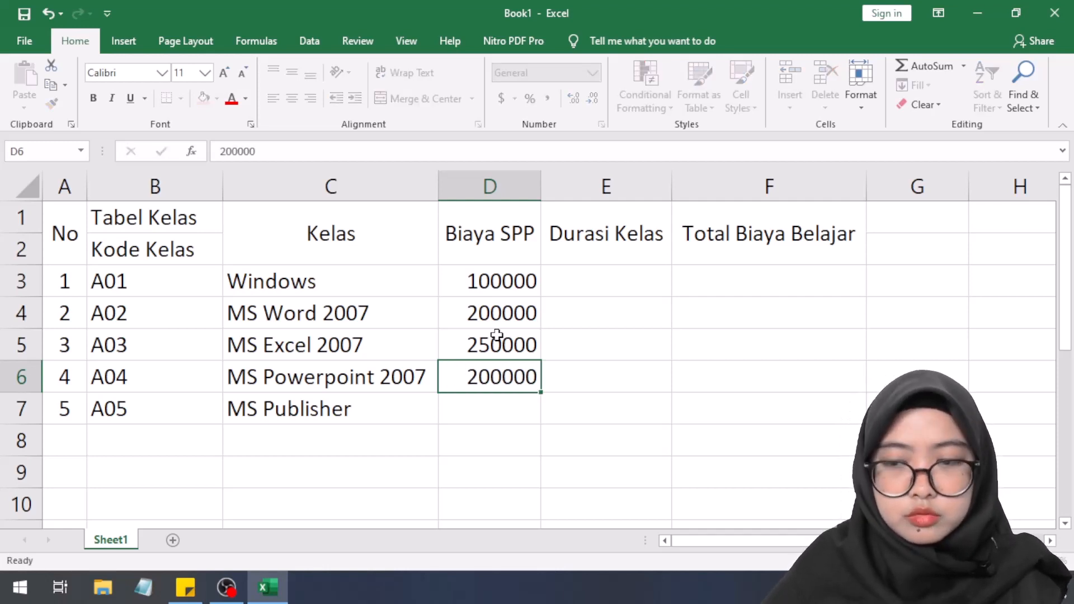
text(1)
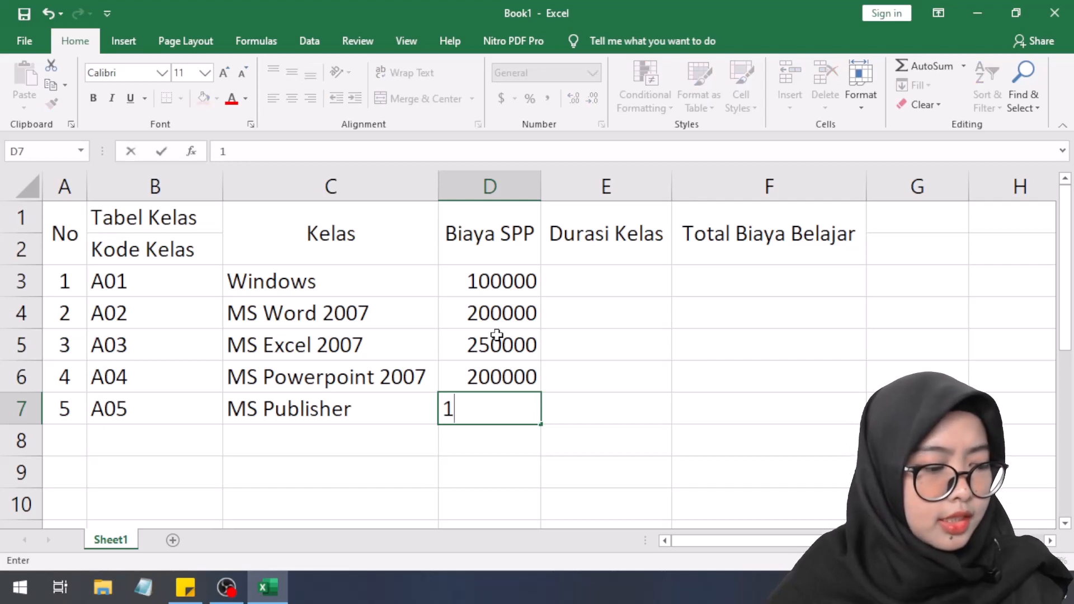
text(00000)
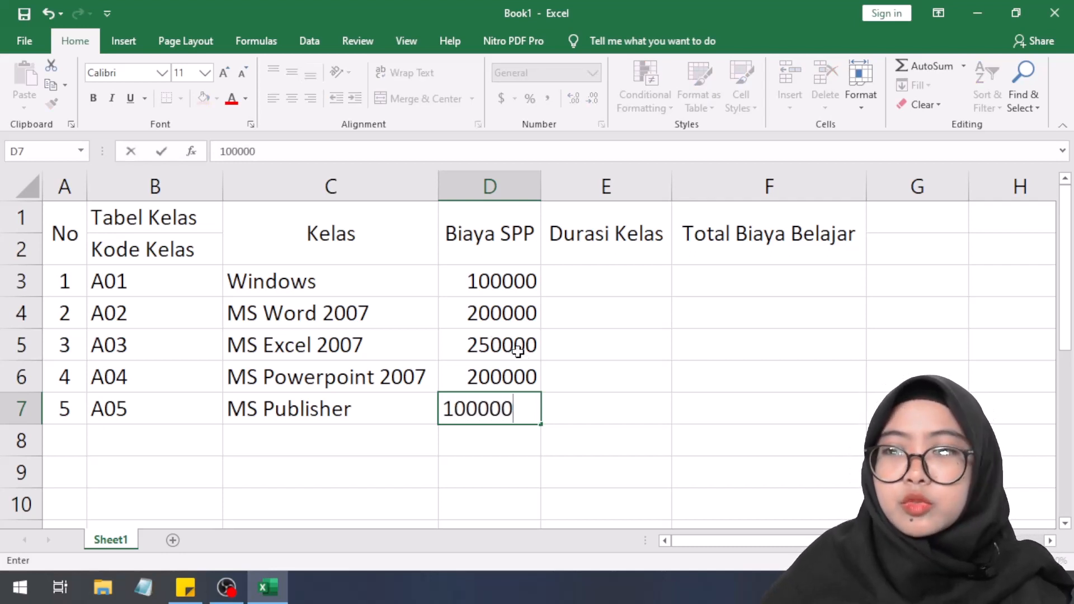
click(584, 322)
click(579, 288)
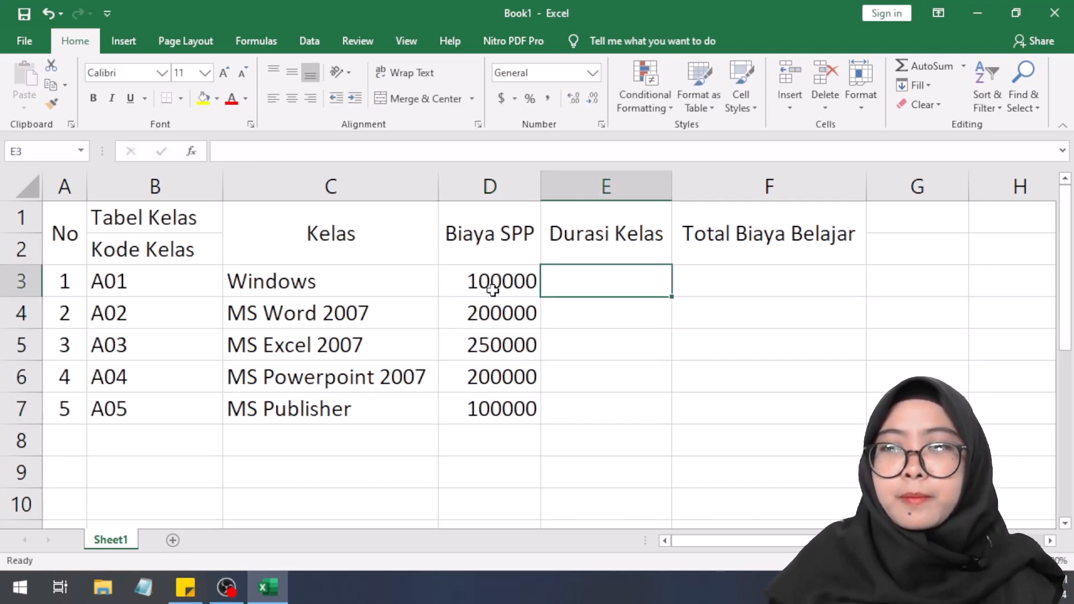
- Try writing the currency format by hand in the Windows fee cell D3, as "Rp 100,000"
click(491, 288)
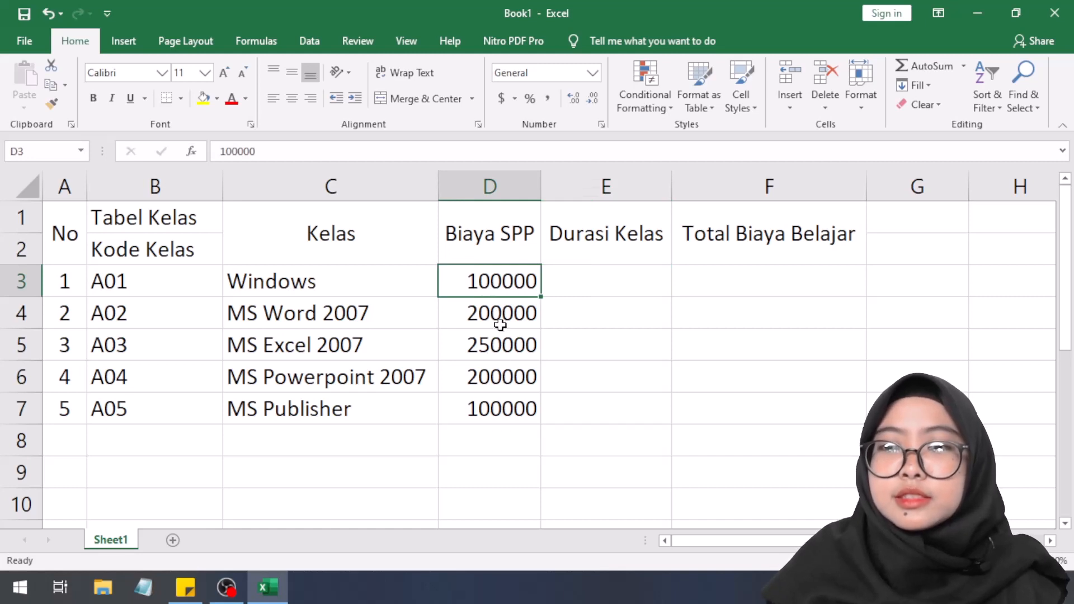
double_click(459, 289)
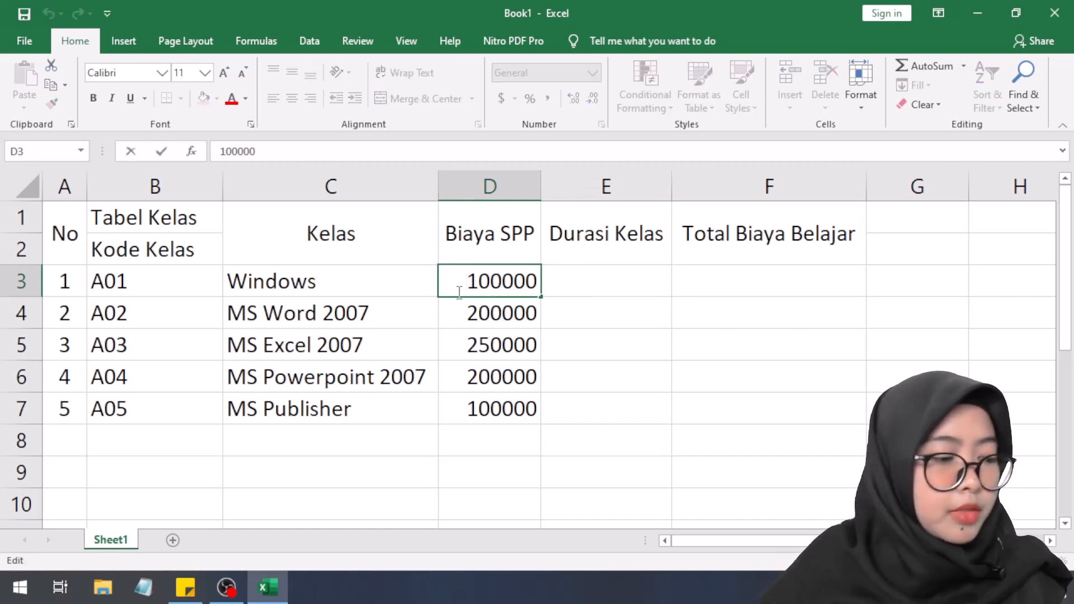
text(RP)
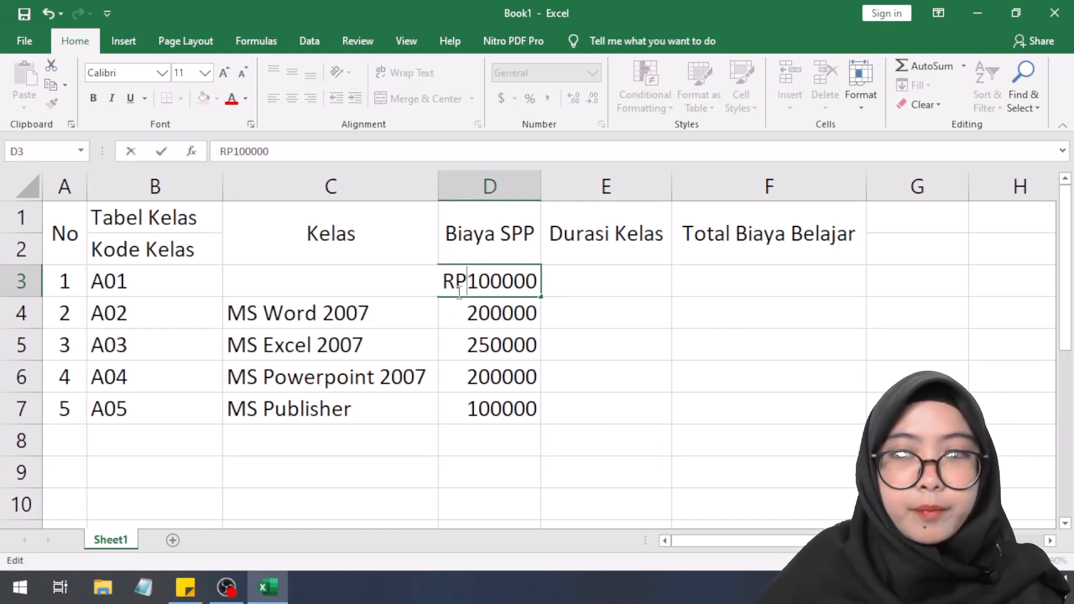
key(BackSpace)
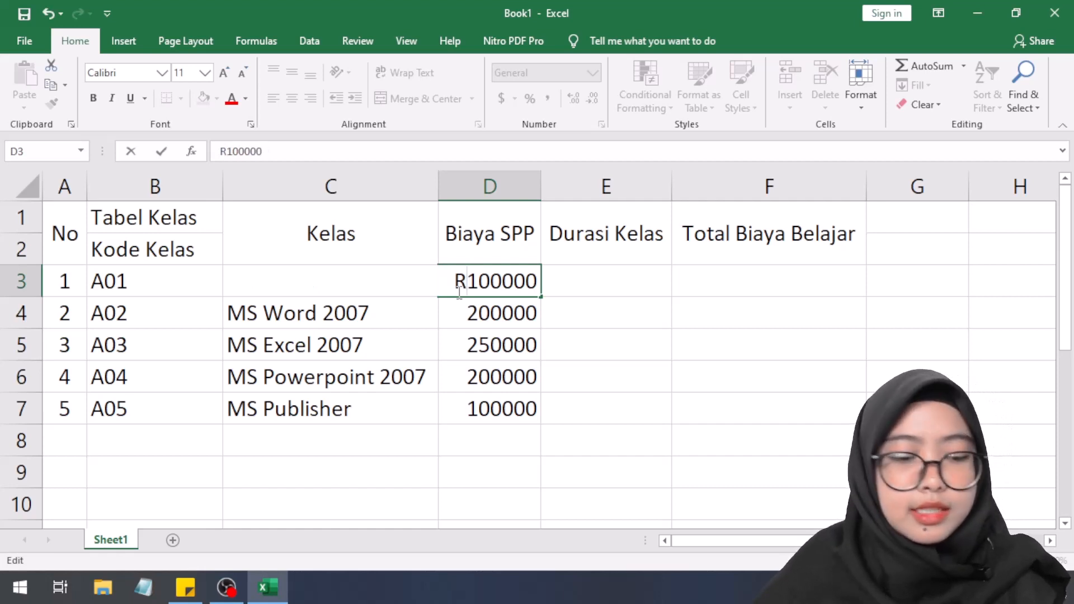
text(p)
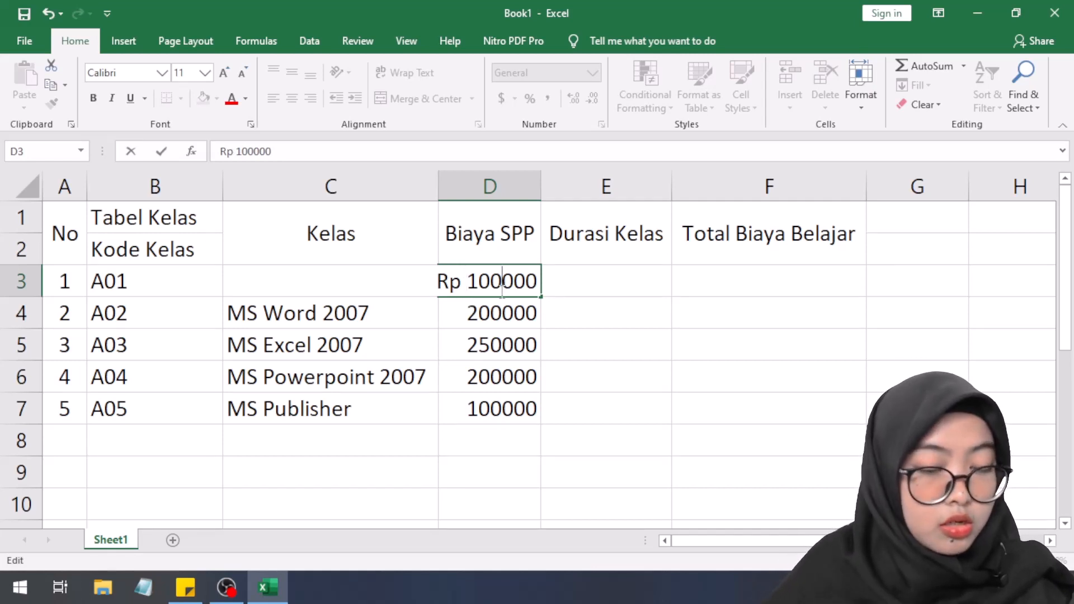
text(,)
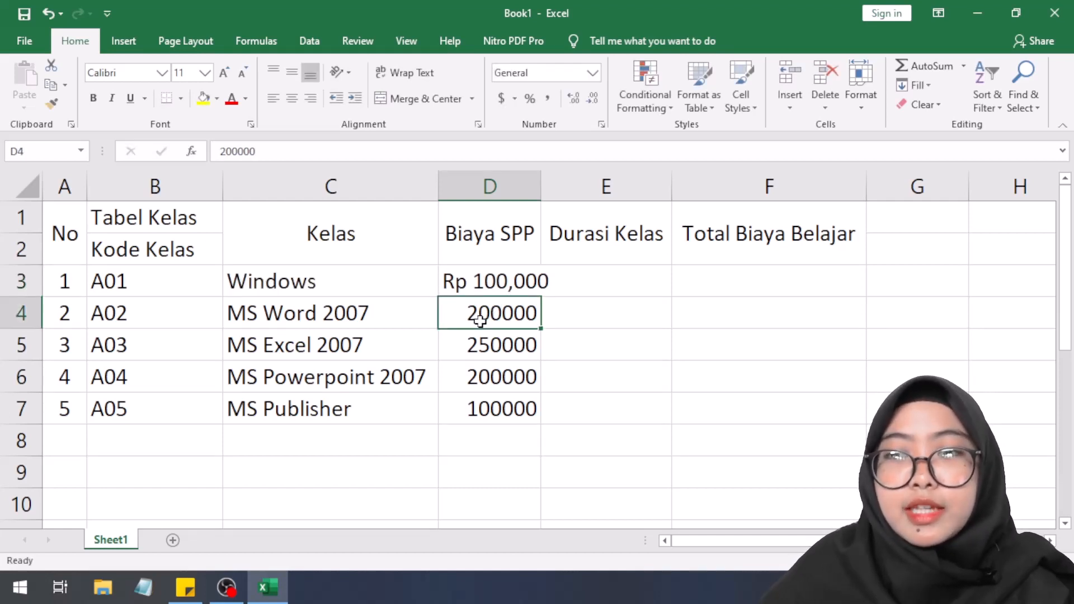
- Remove the hand-written "Rp" prefix and comma from D3, restoring the plain number 100000
click(492, 287)
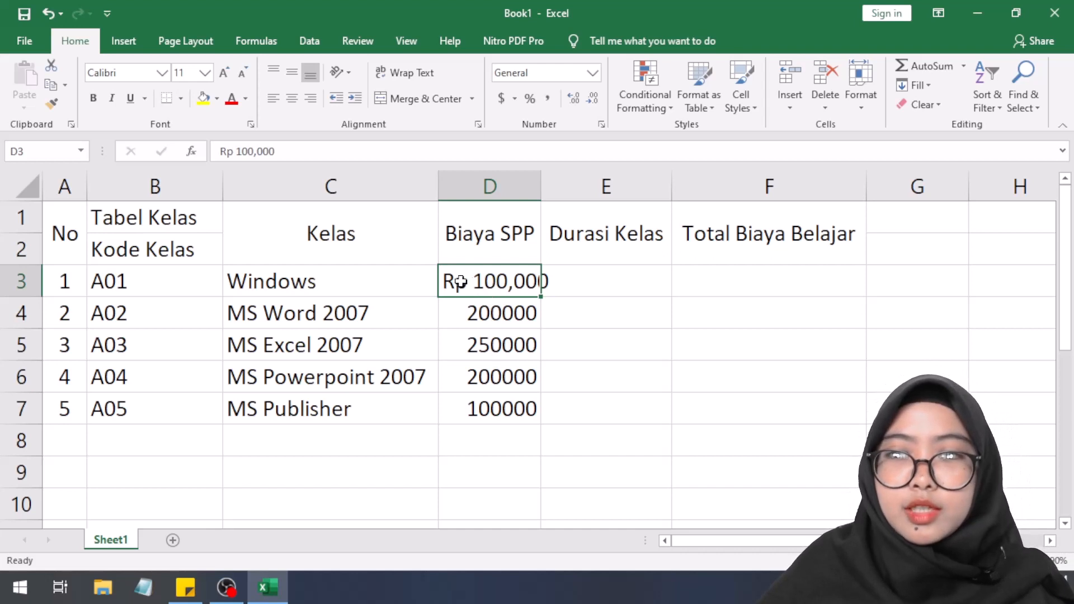
double_click(467, 281)
key(BackSpace)
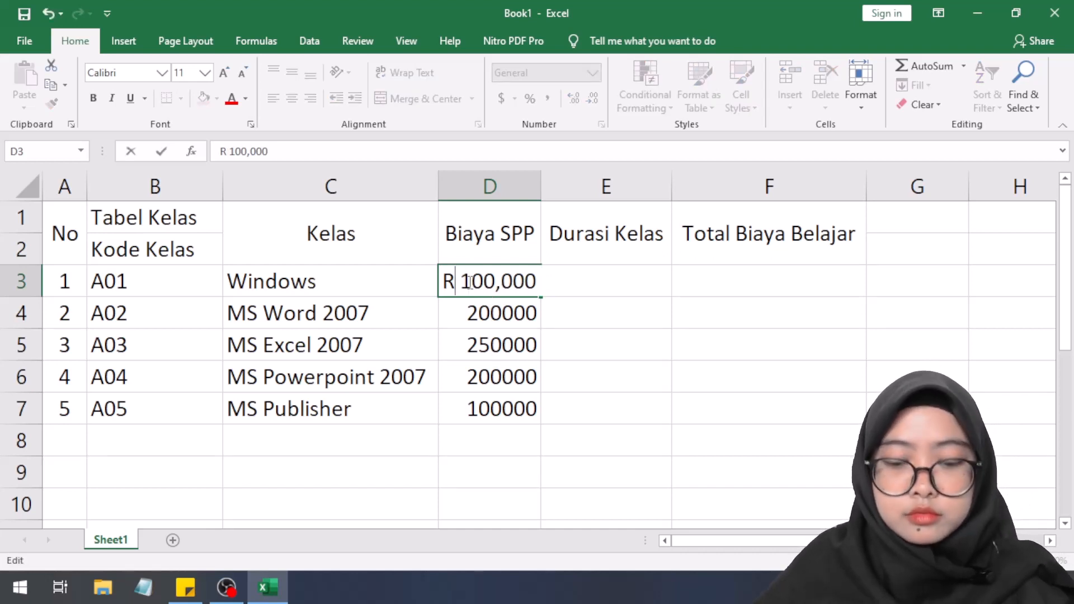
key(BackSpace)
key(BackSpace)
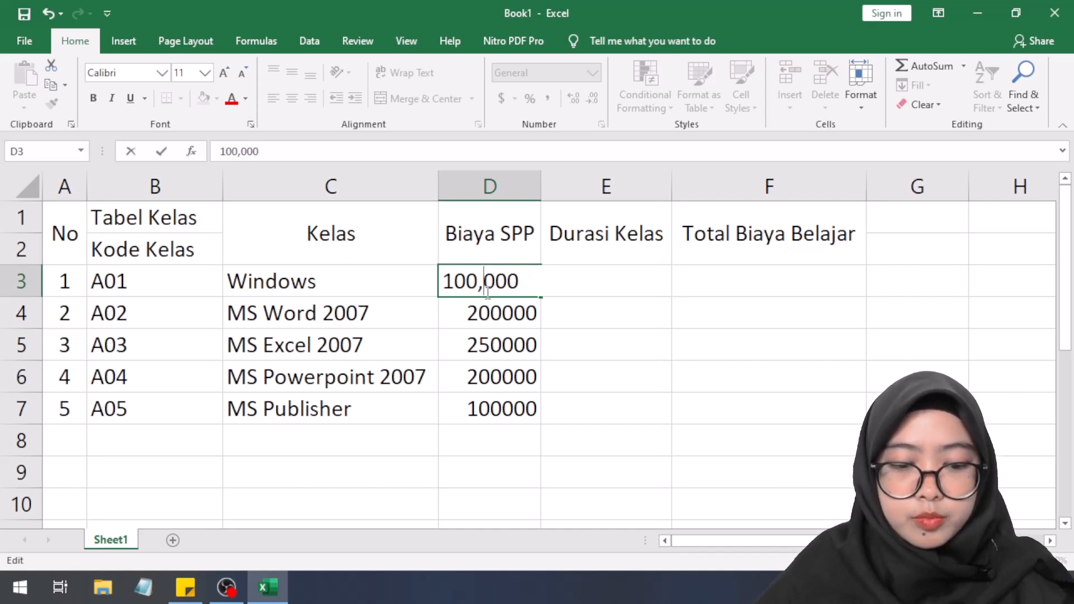
key(BackSpace)
click(494, 312)
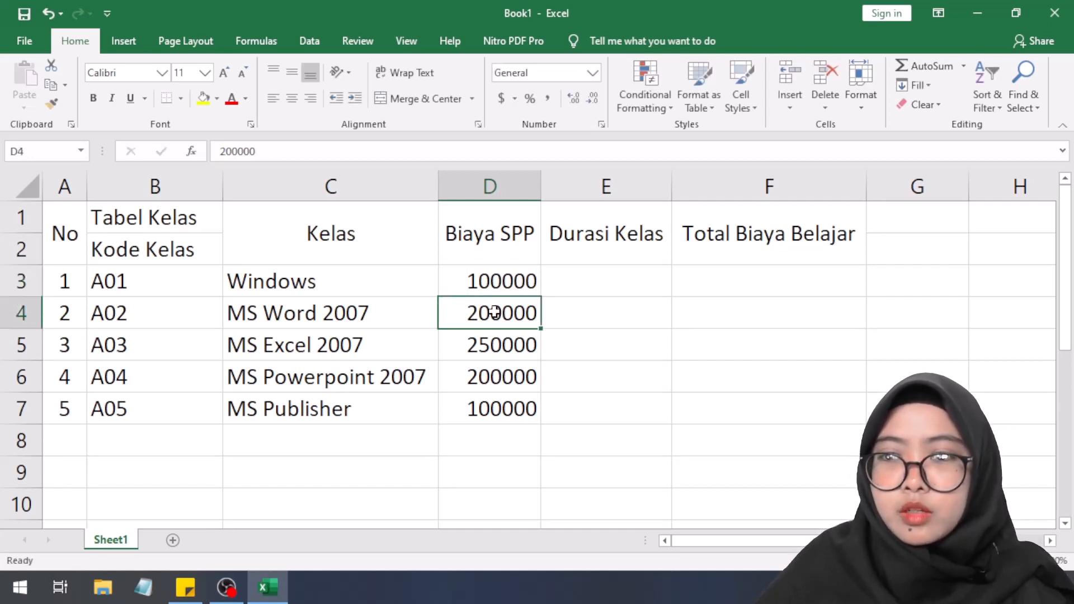
- Select the fees in D3:D7 and examine the number formats available for them, without applying one
click(507, 288)
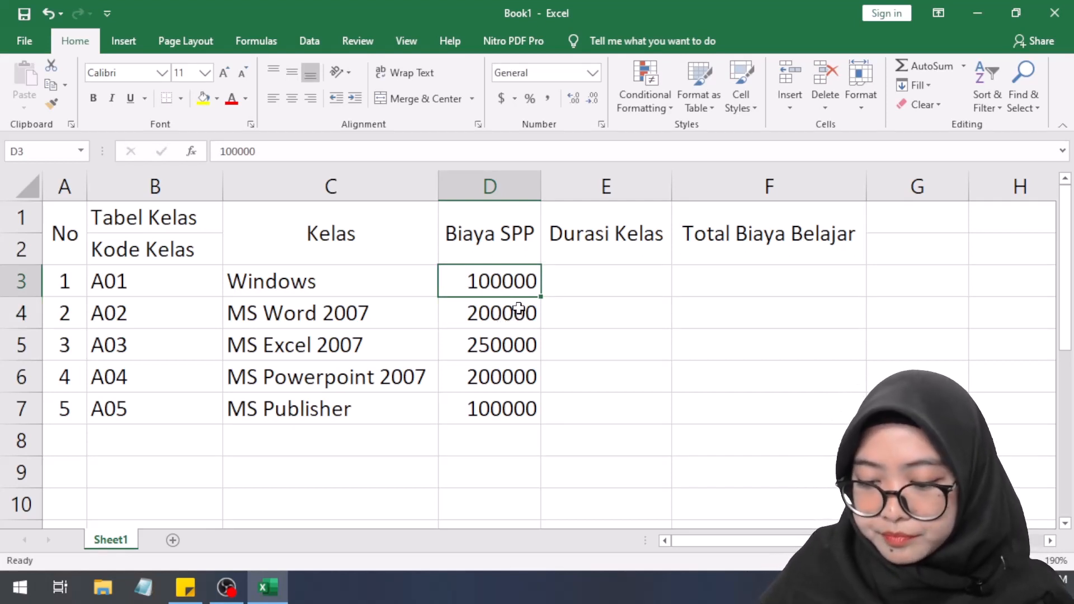
drag(534, 290, 530, 402)
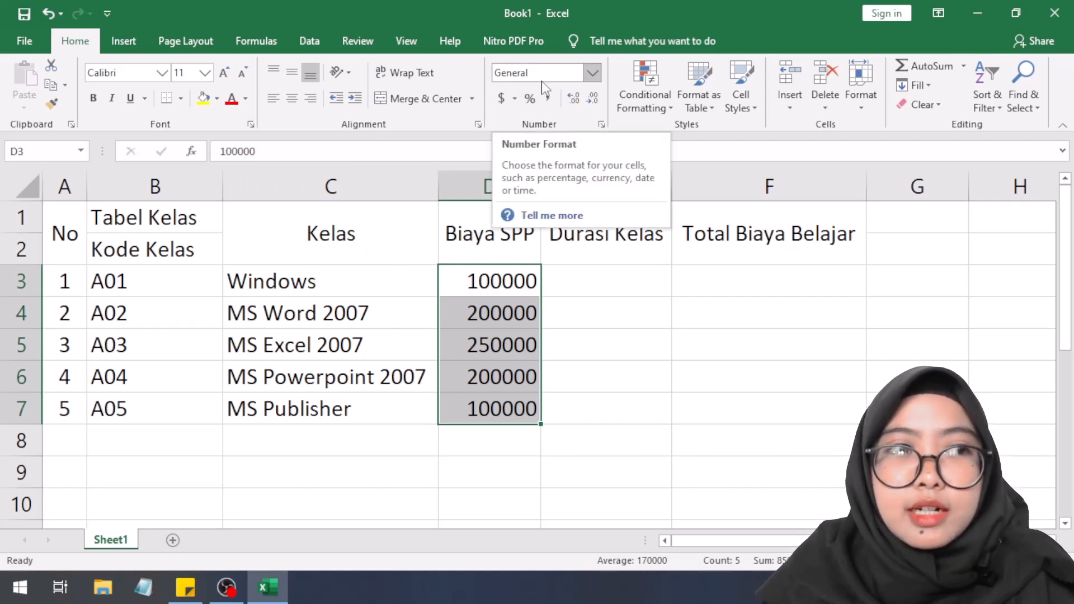
click(592, 73)
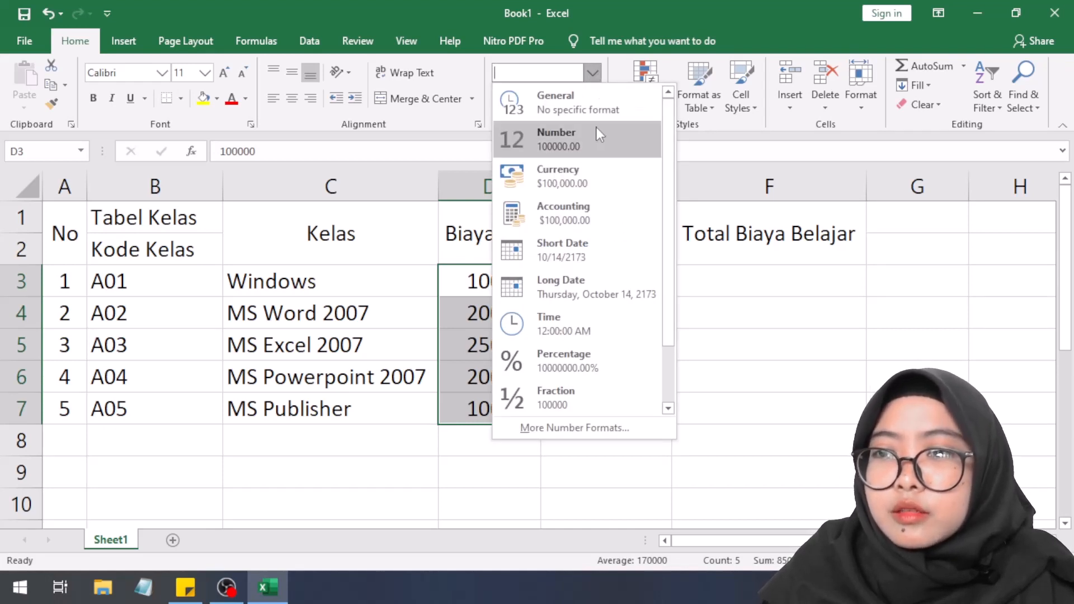
scroll(599, 140, down, 2)
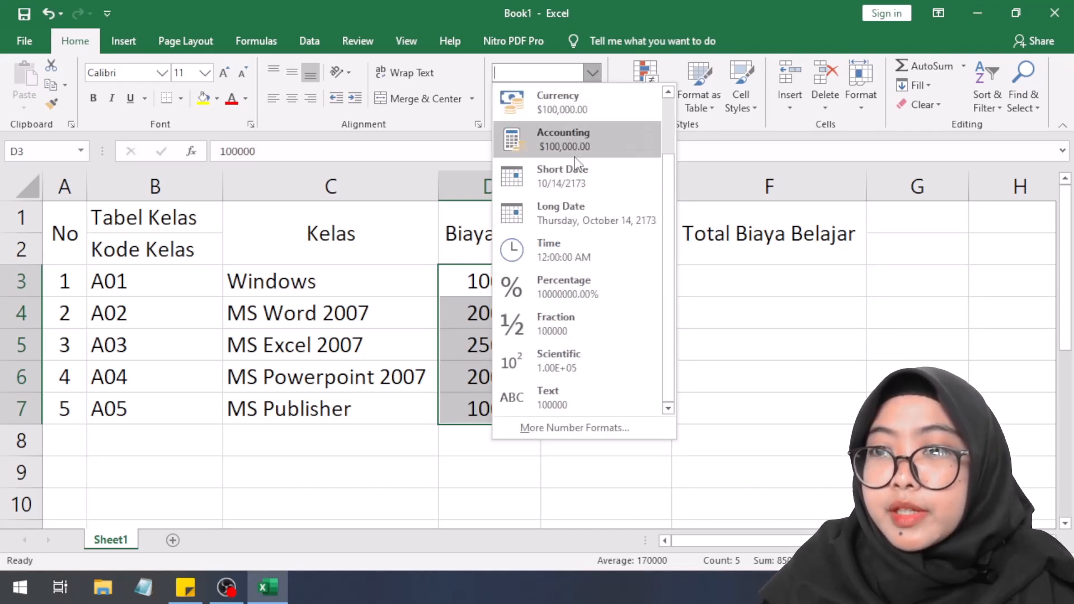
scroll(583, 179, up, 2)
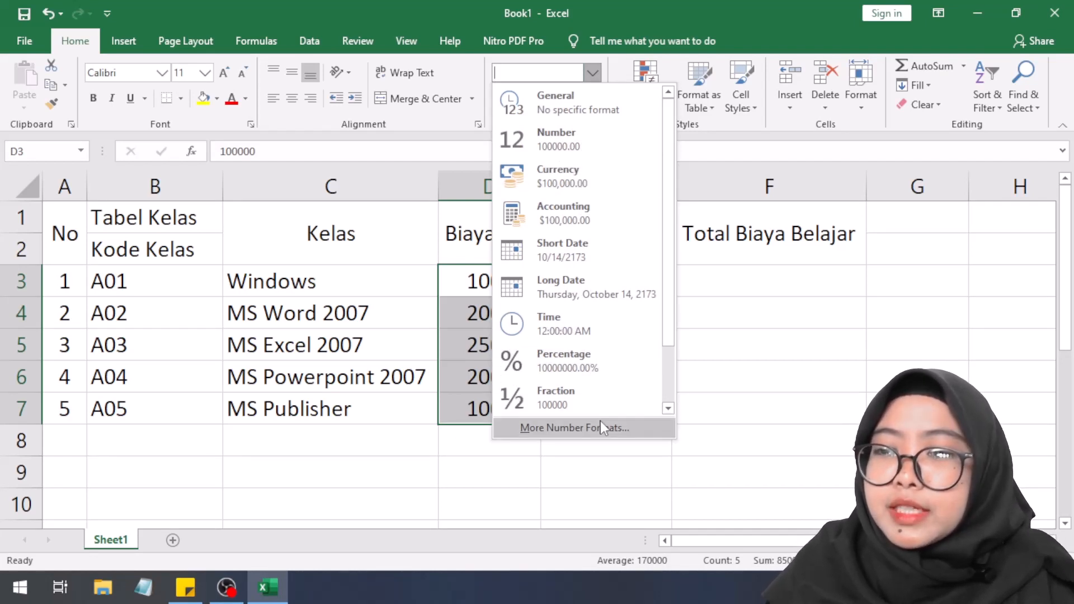
scroll(618, 302, down, 2)
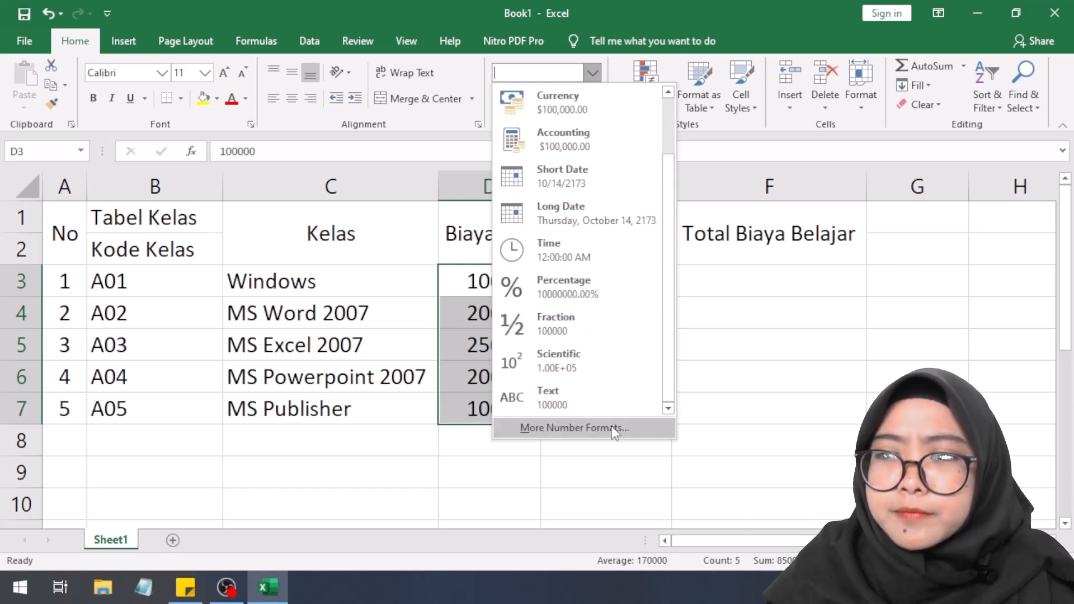
key(Escape)
click(501, 275)
click(556, 259)
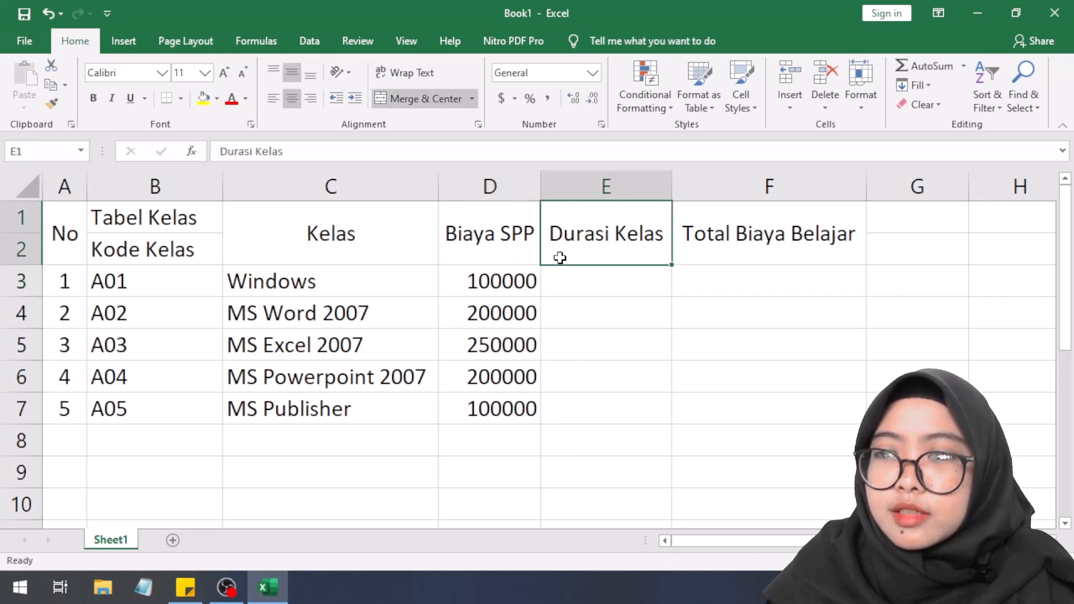
- Open the full cell format settings for the fees in D3:D7 and choose the Accounting category
click(503, 283)
drag(502, 299, 498, 407)
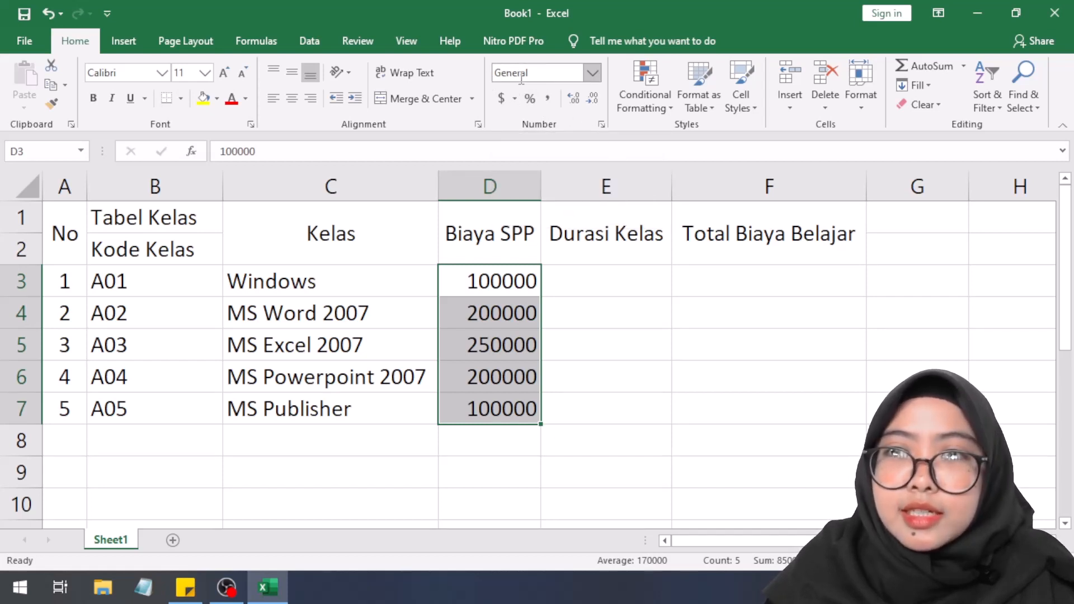
click(592, 73)
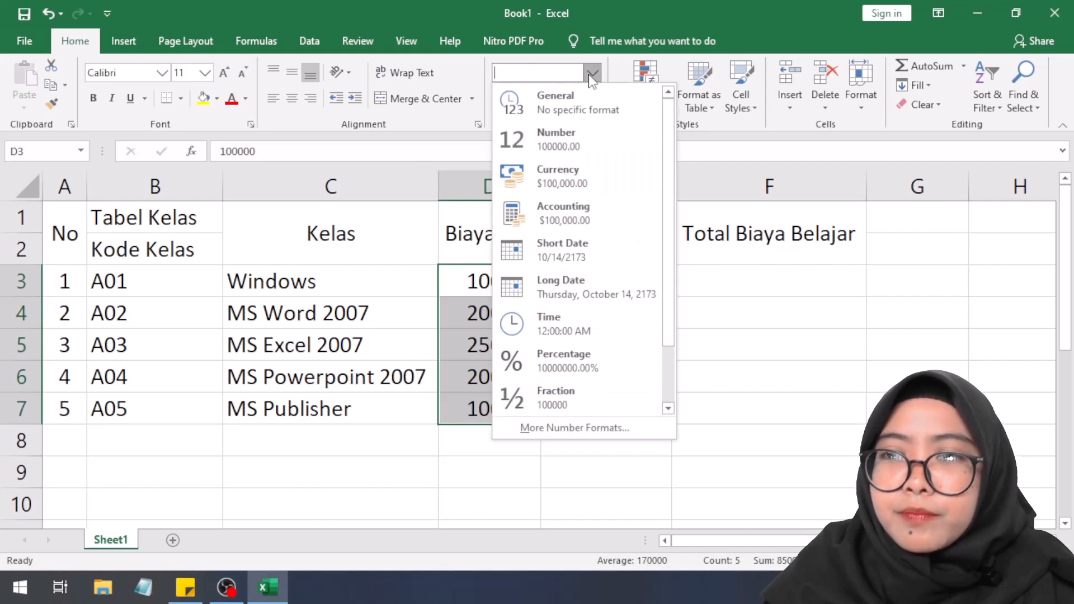
click(632, 427)
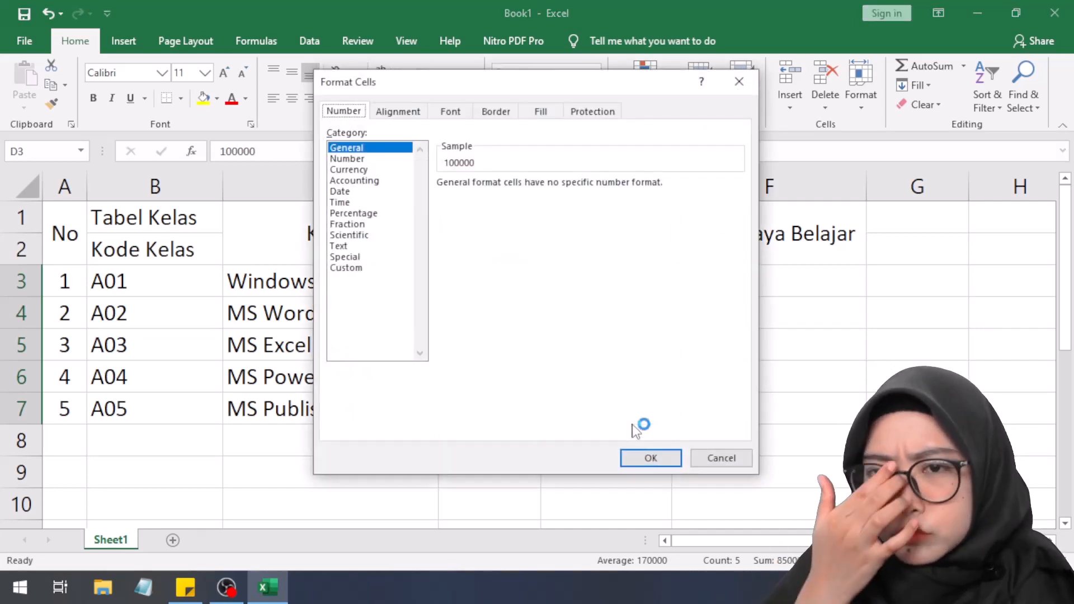
click(359, 159)
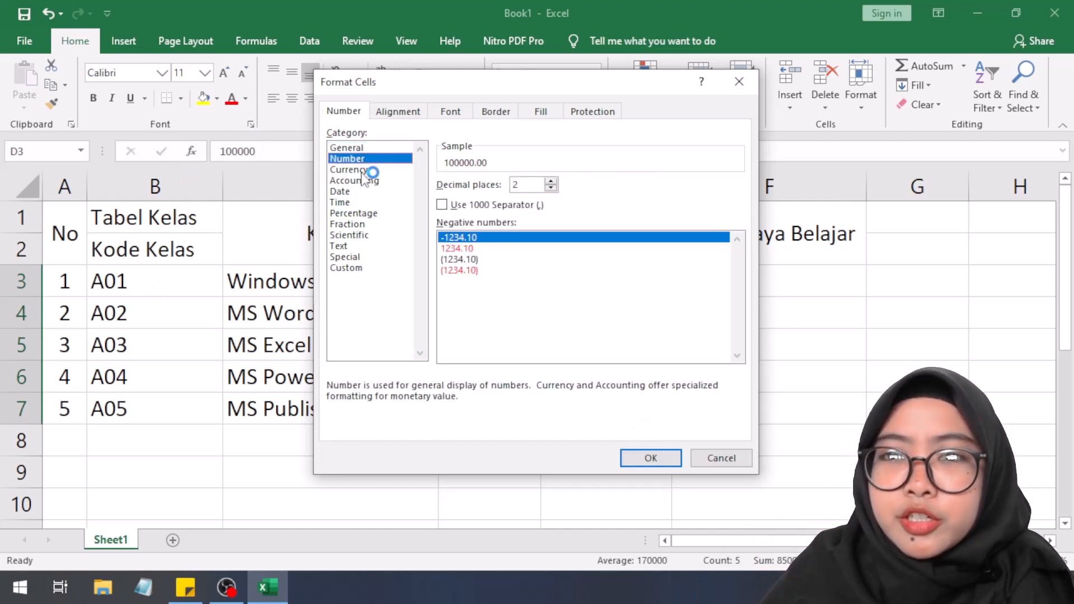
click(367, 270)
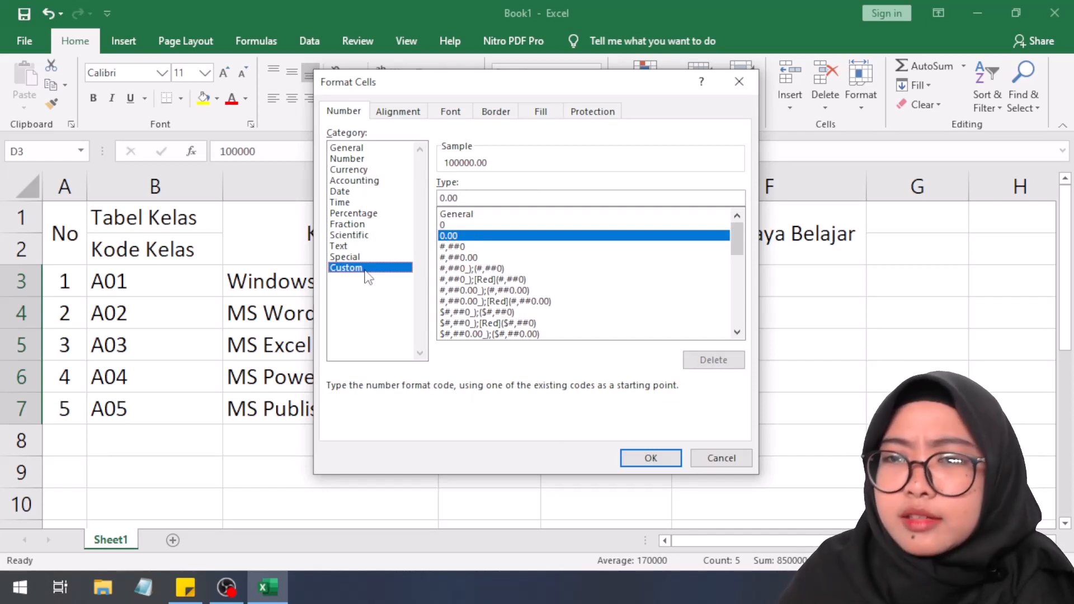
click(368, 182)
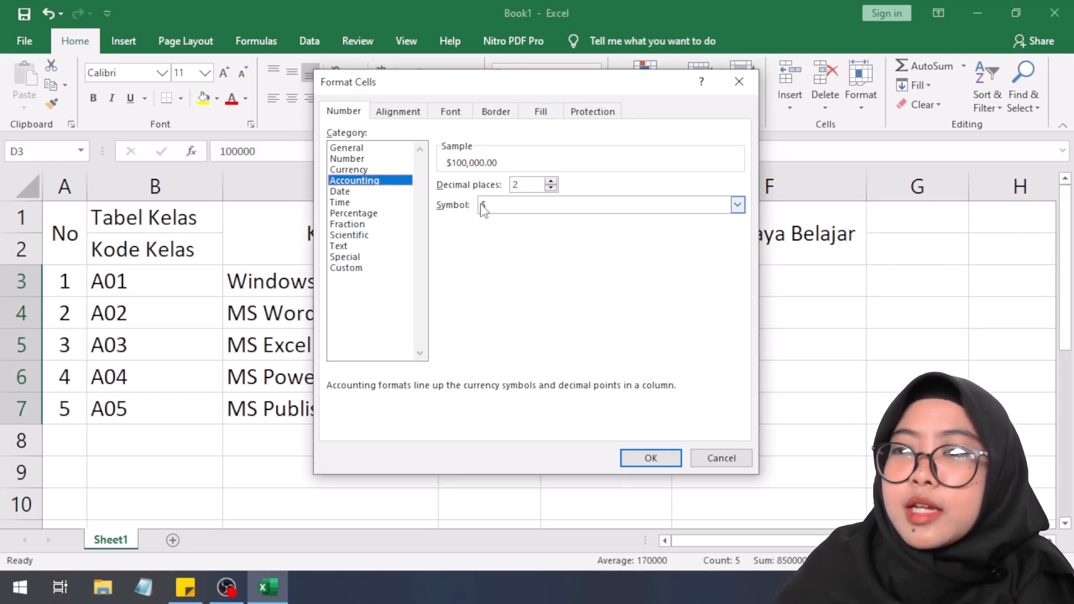
- Apply the accounting format to D3:D7 with the "Rp Indonesian" symbol and 0 decimal places
click(736, 206)
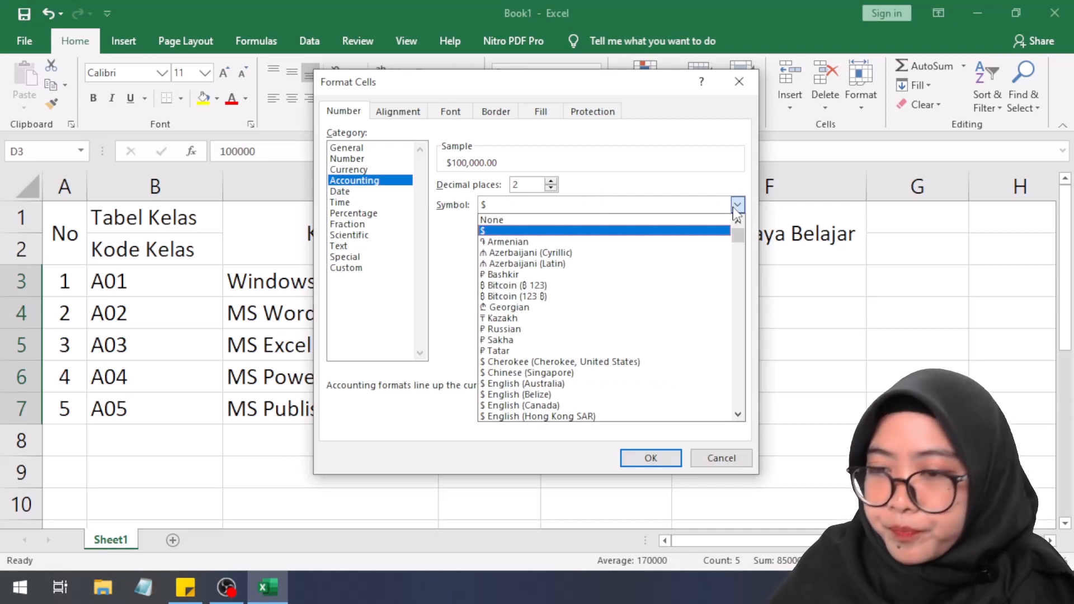
scroll(652, 251, down, 6)
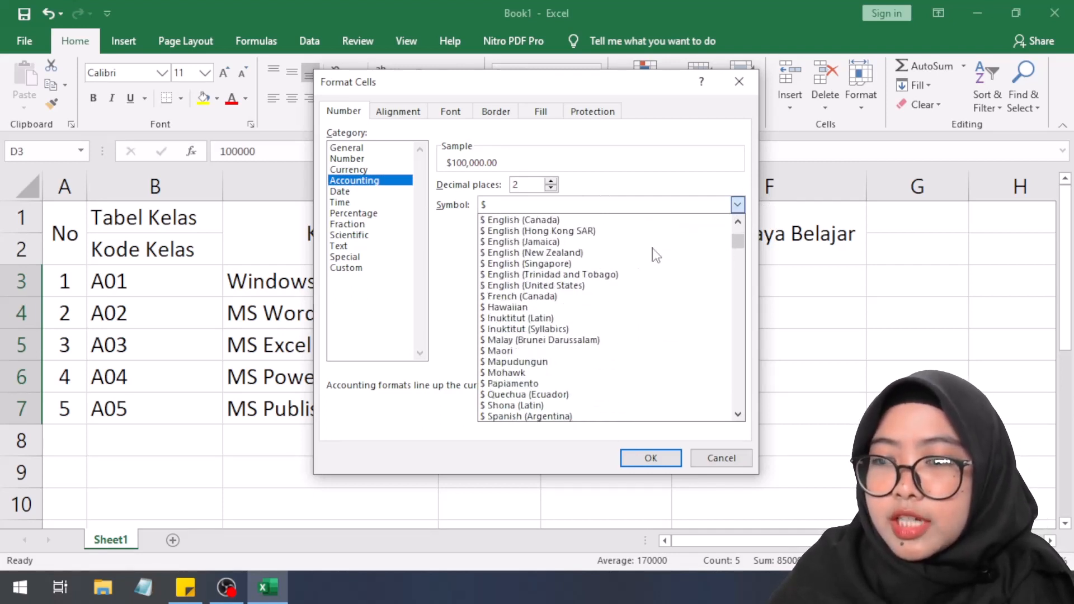
scroll(655, 255, down, 12)
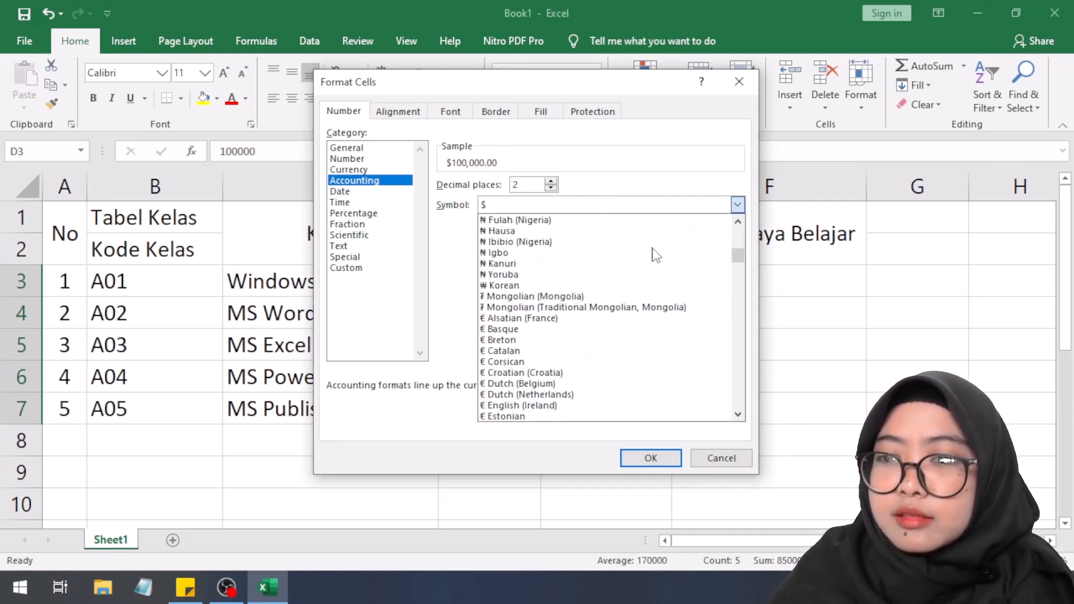
scroll(649, 256, down, 13)
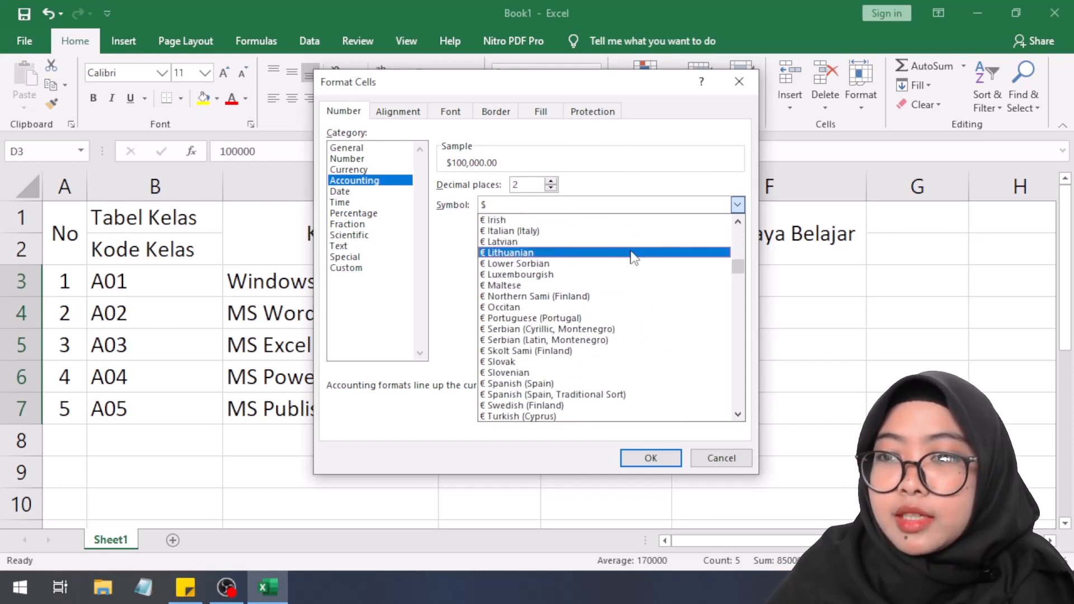
scroll(633, 256, down, 12)
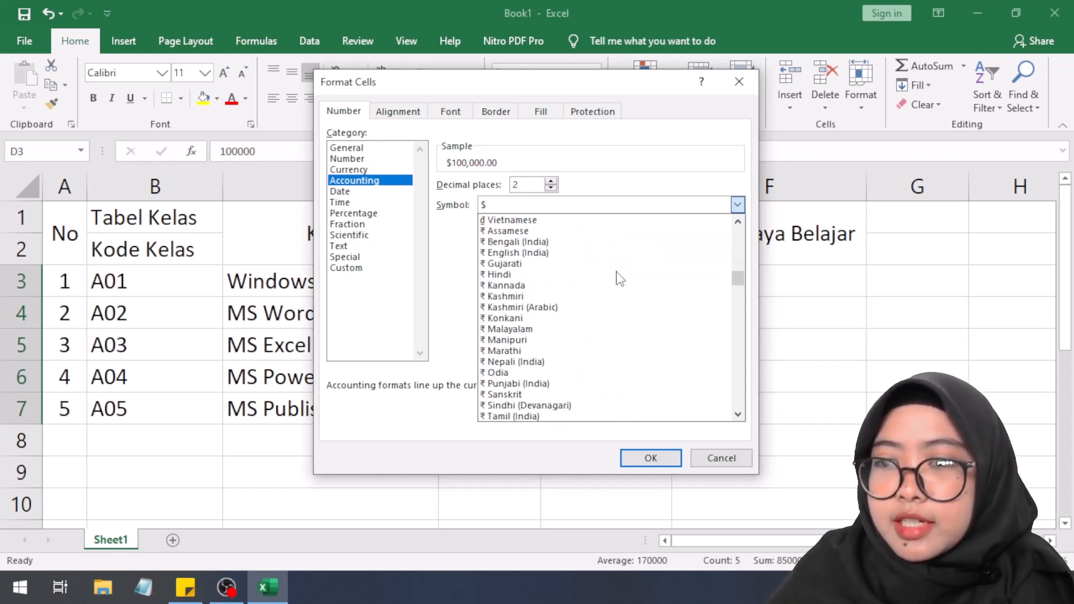
scroll(620, 278, down, 12)
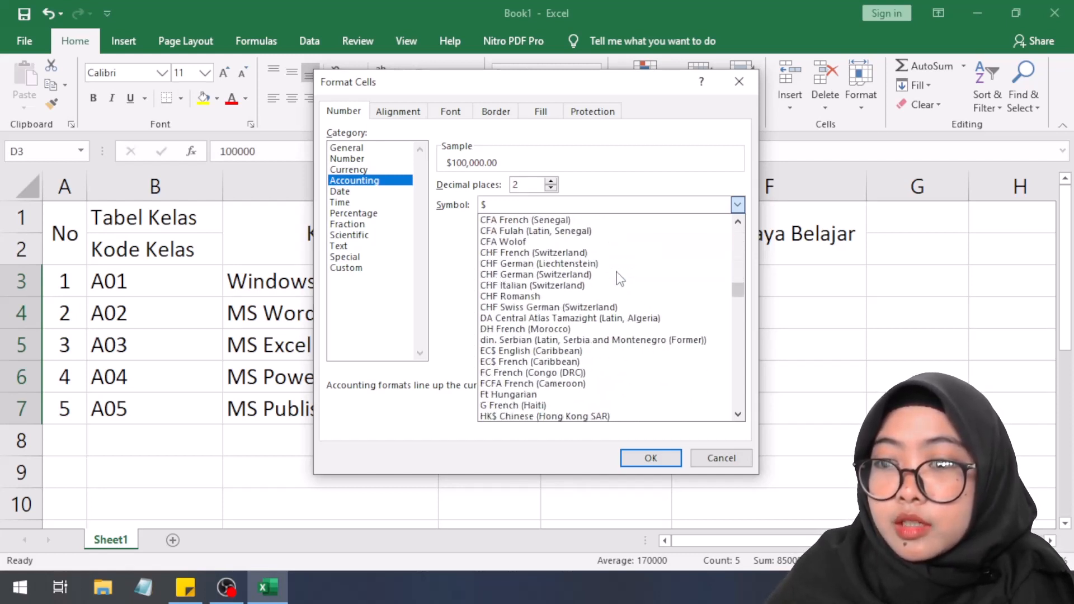
scroll(619, 278, down, 9)
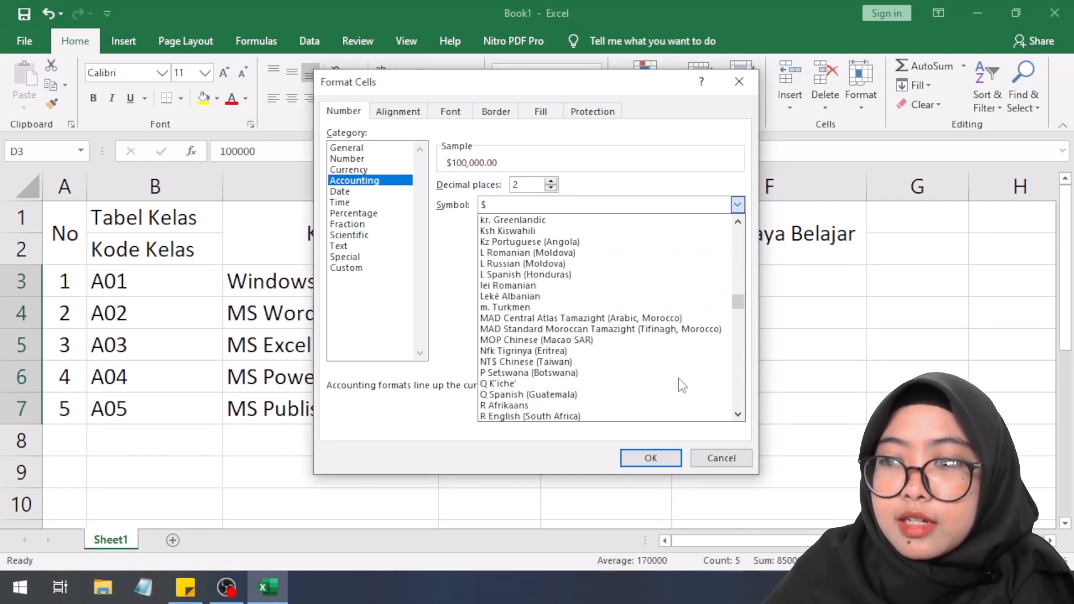
click(738, 414)
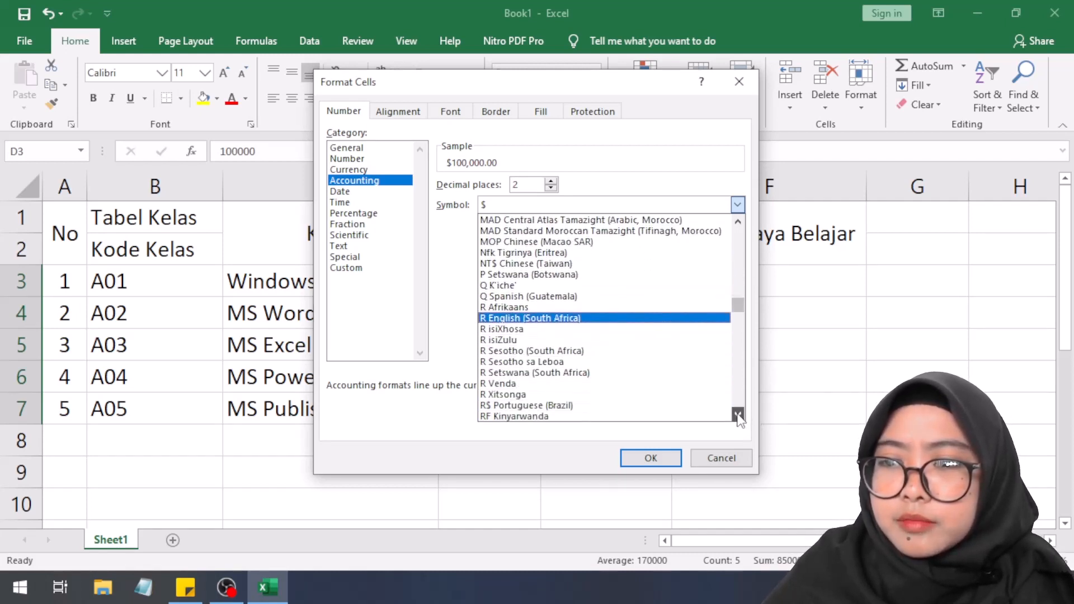
click(738, 414)
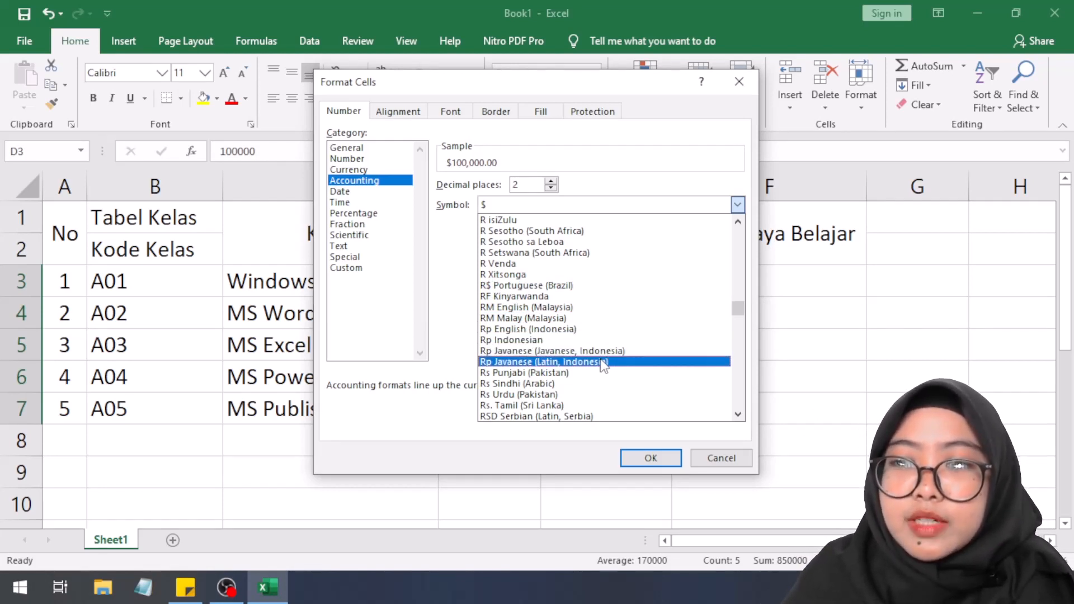
click(513, 342)
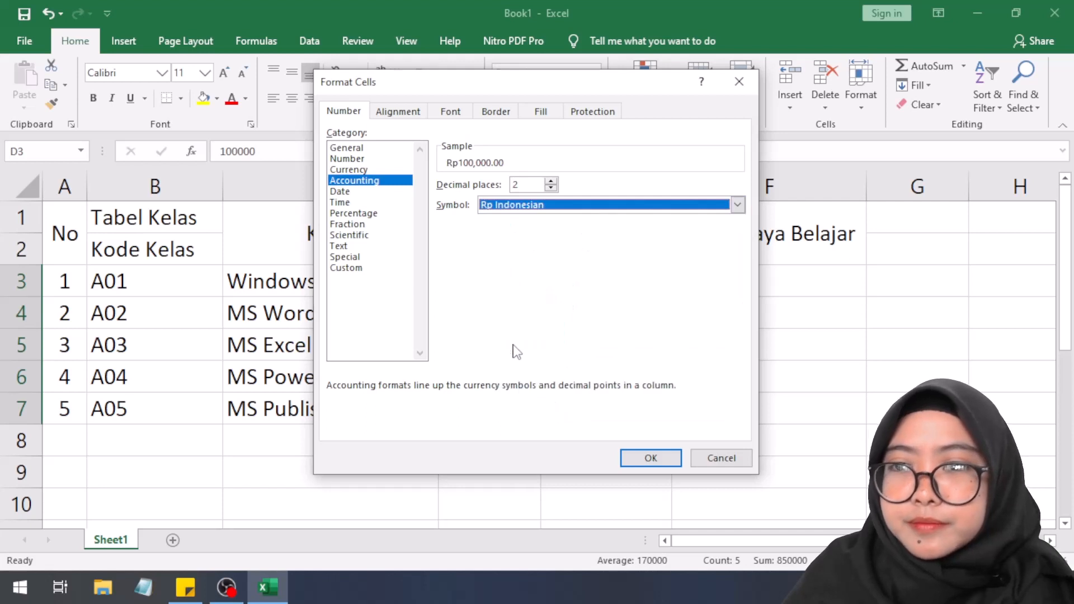
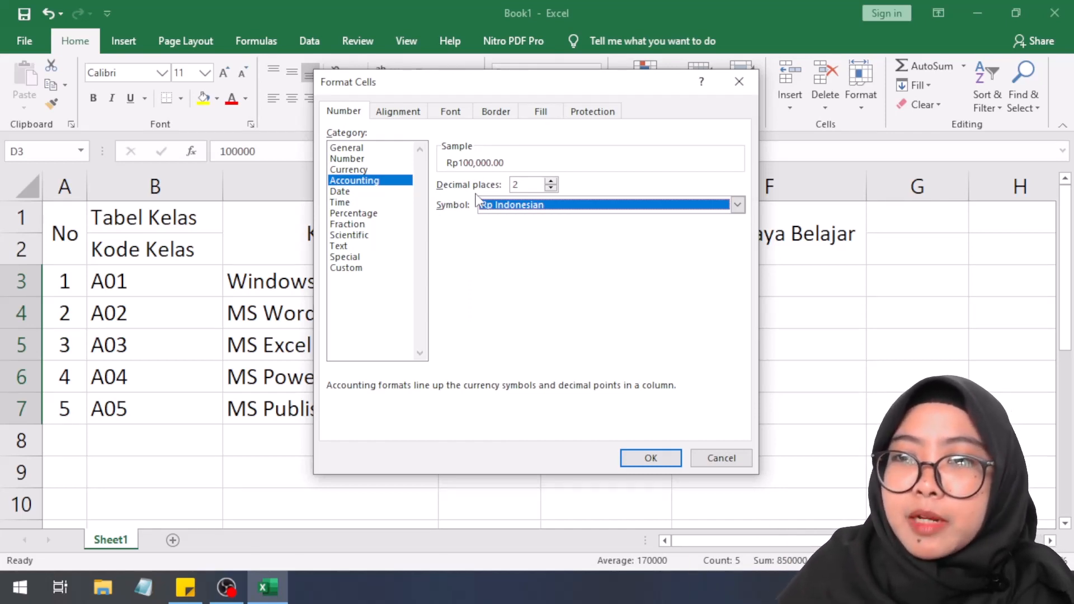
click(551, 189)
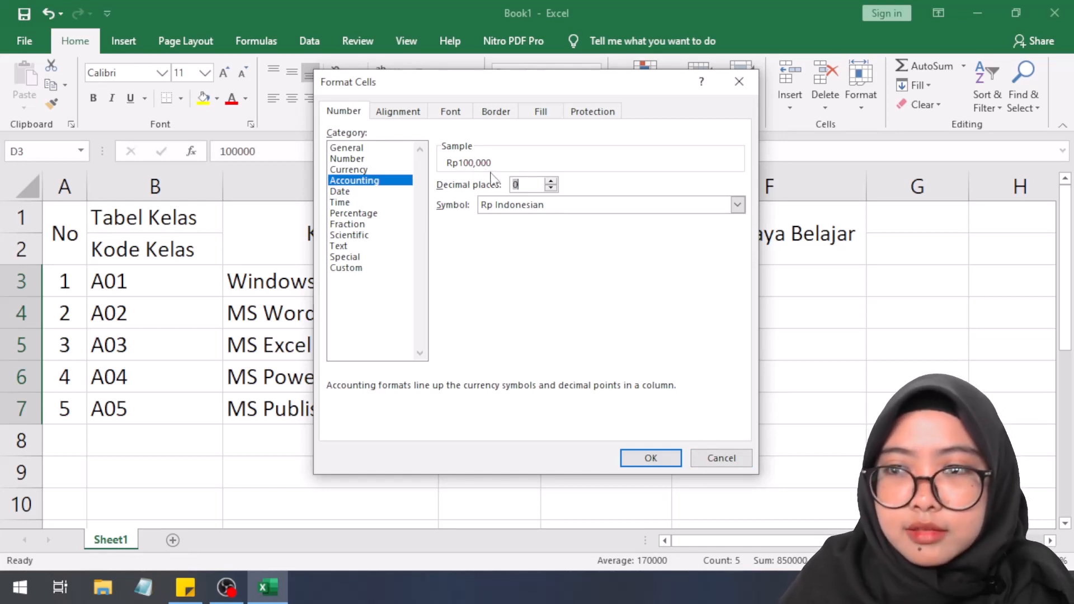
click(661, 459)
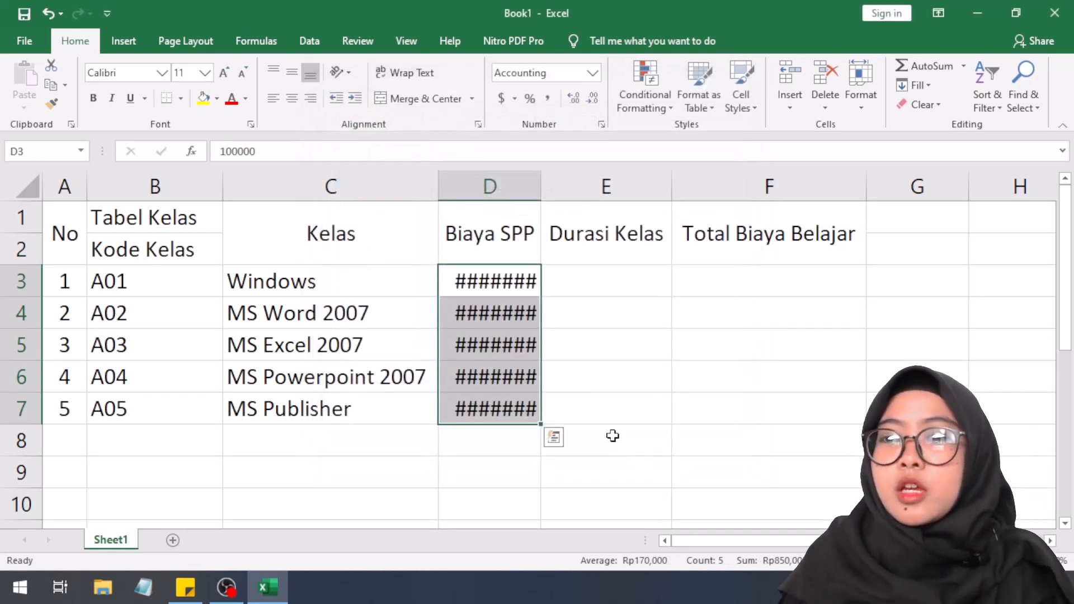
- Try widening the "Biaya SPP" column by hand, undo that, and AutoFit its column width instead
drag(538, 187, 560, 187)
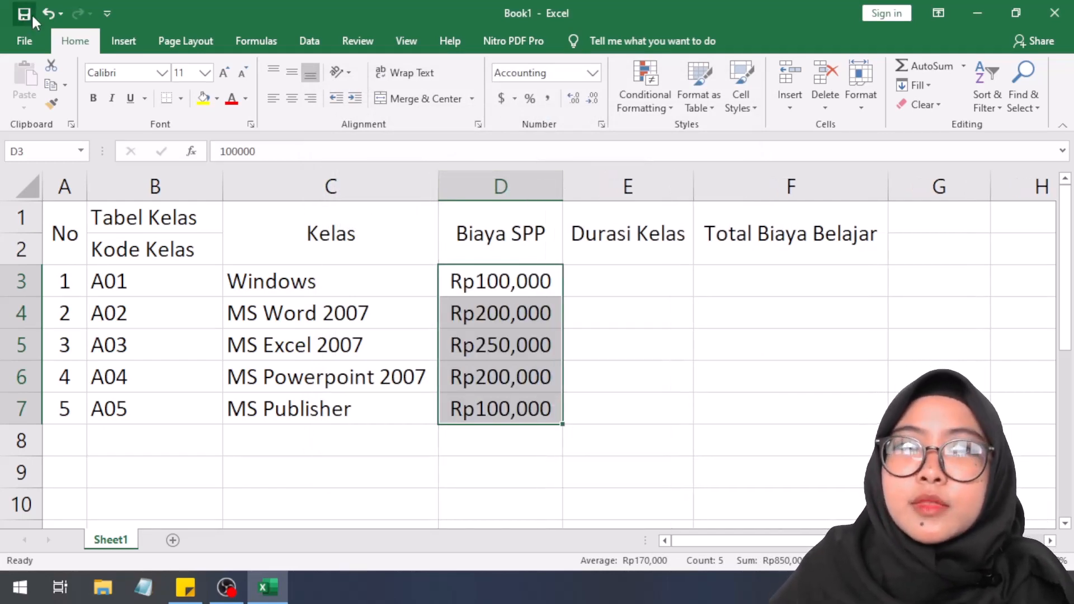
click(48, 13)
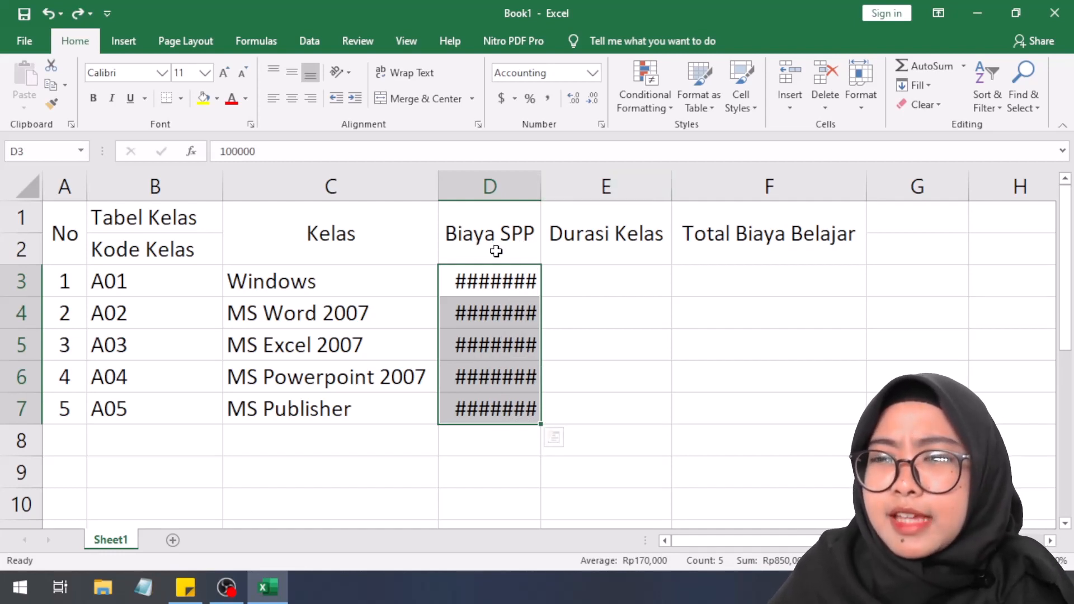
click(863, 107)
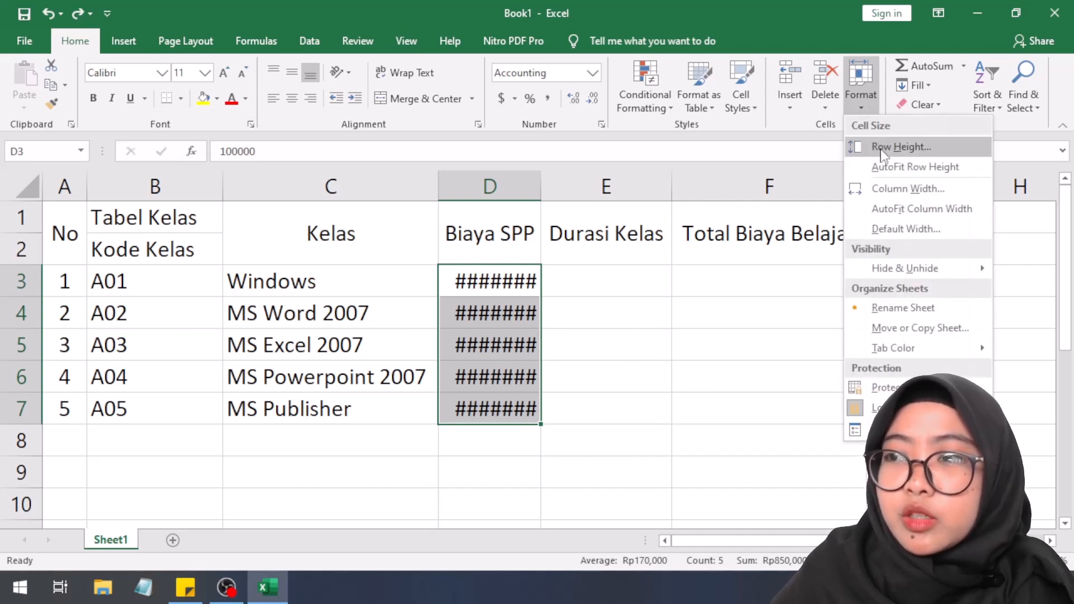
click(897, 211)
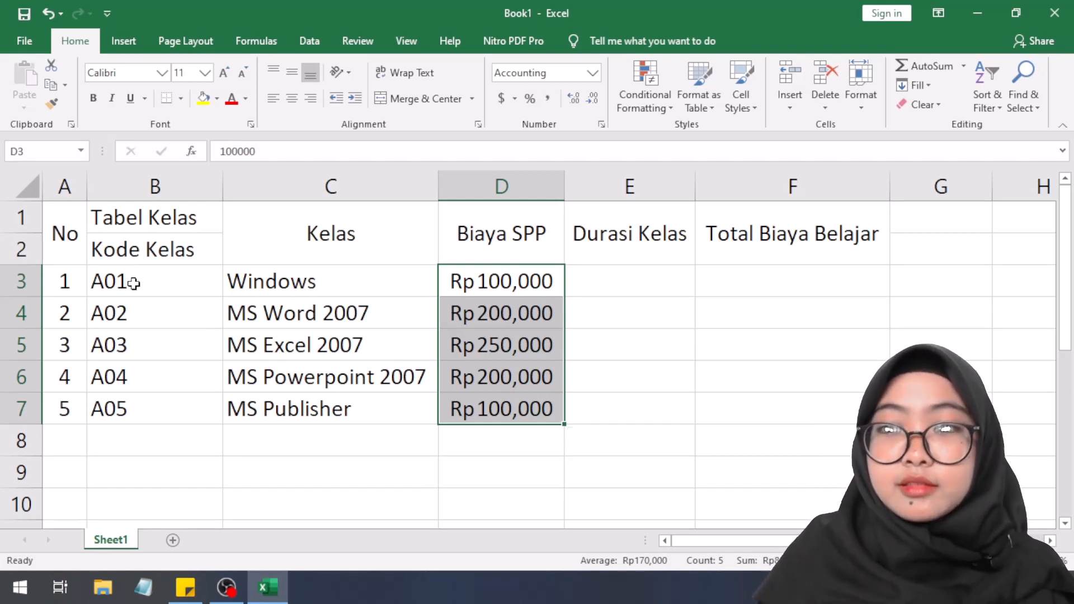
- Undo the AutoFit of column D and the accounting format on the fees in D3:D7
click(49, 22)
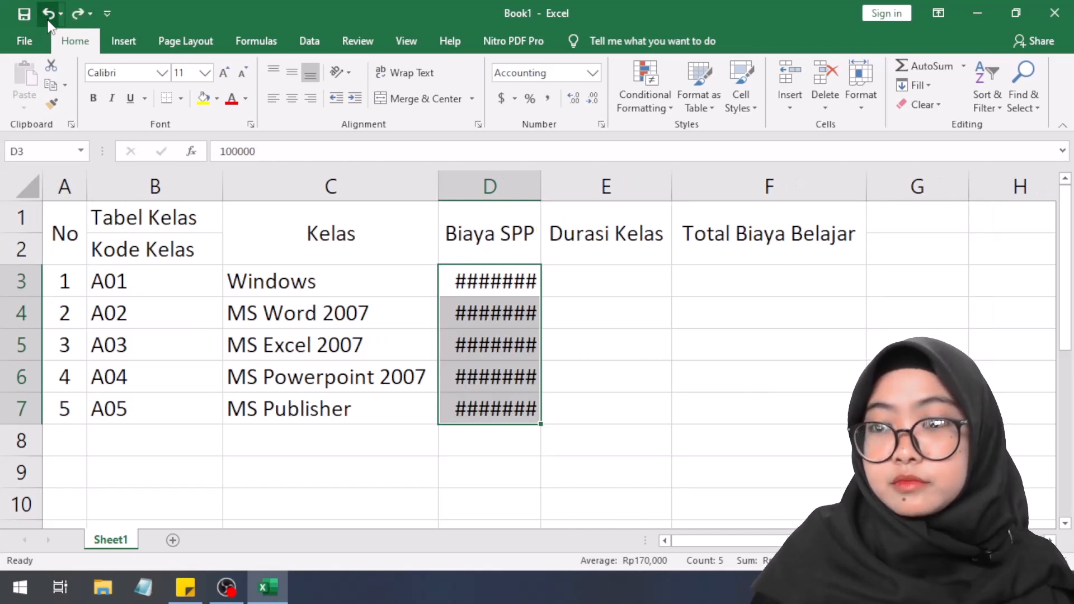
click(48, 22)
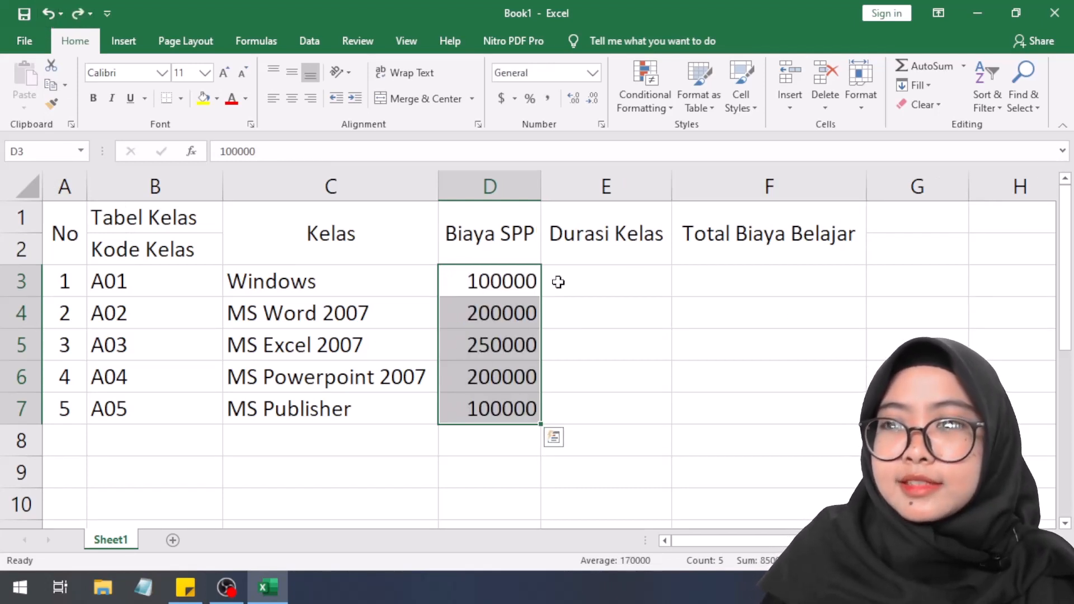
- Open the full number format settings for the fees in D3:D7 and choose the Accounting category
click(592, 73)
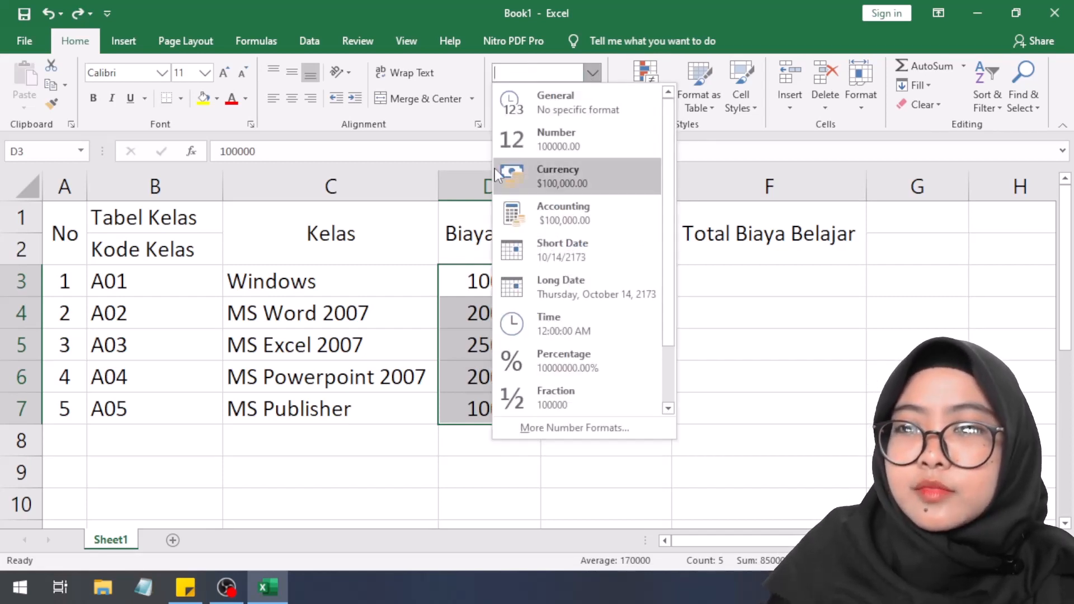
click(440, 154)
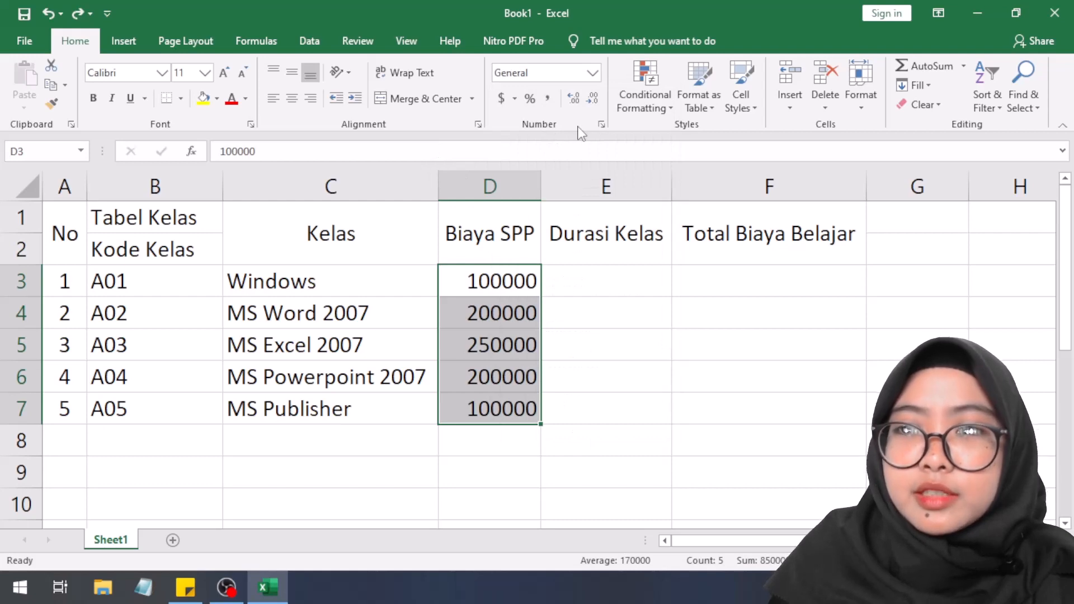
click(592, 73)
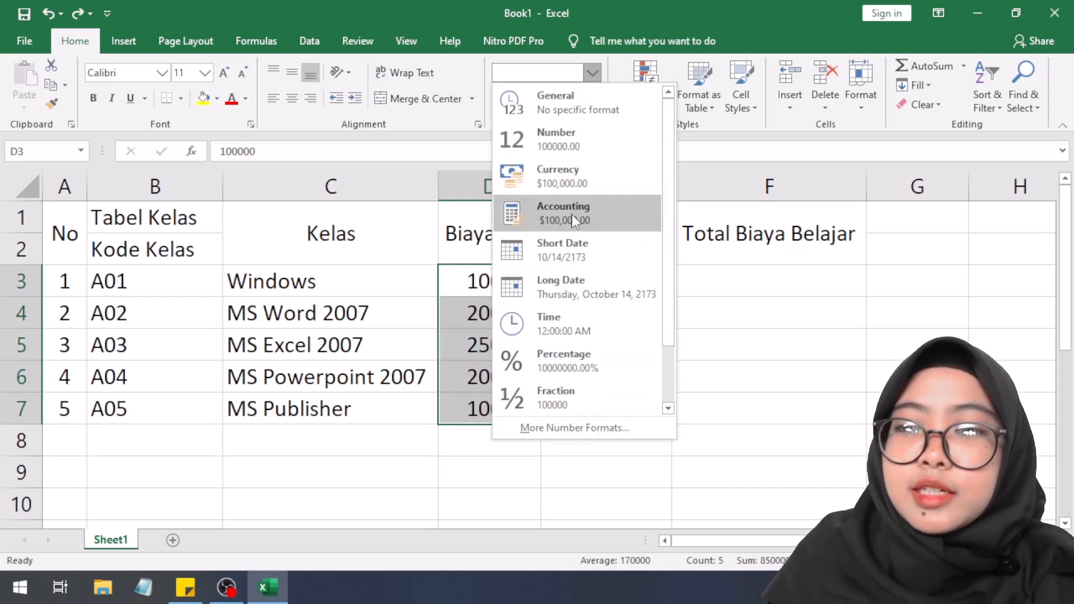
click(574, 428)
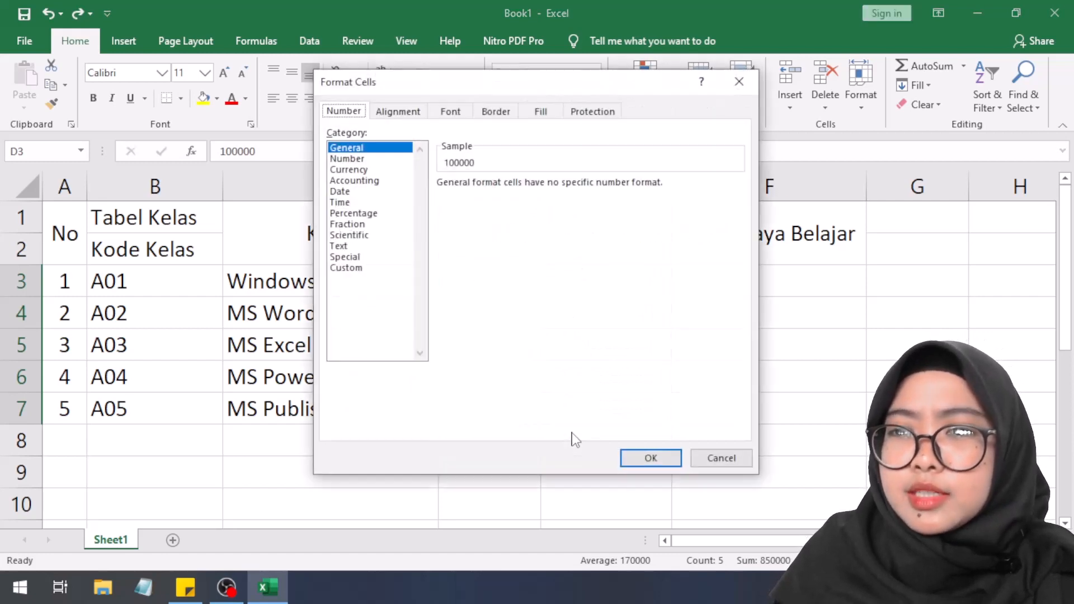
click(378, 181)
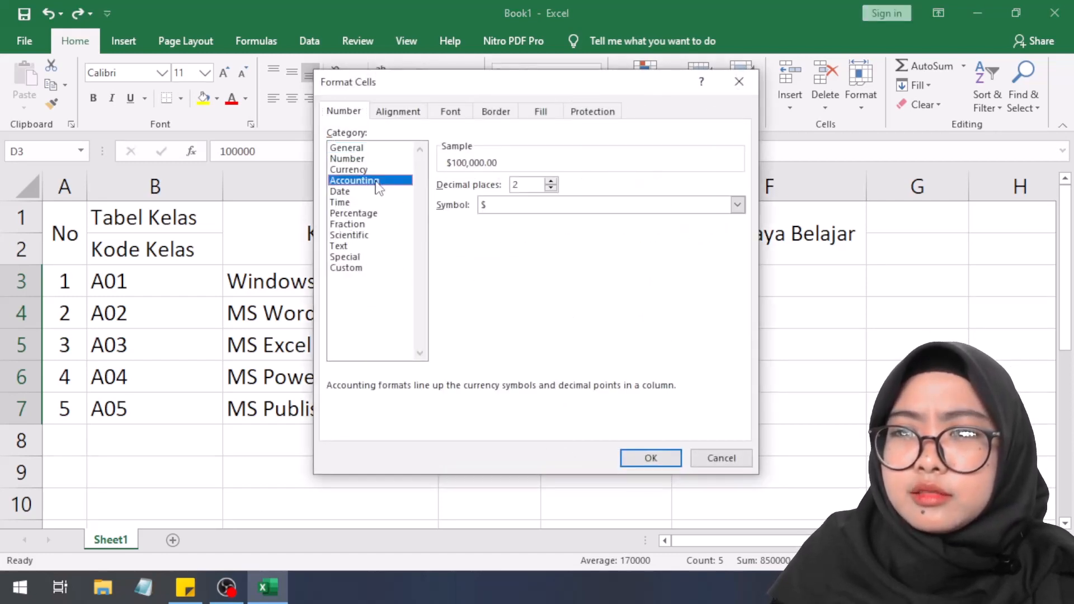
- Set the accounting format's symbol to "Rp English (Indonesia)" and its decimal places to 0
click(737, 208)
scroll(592, 307, down, 10)
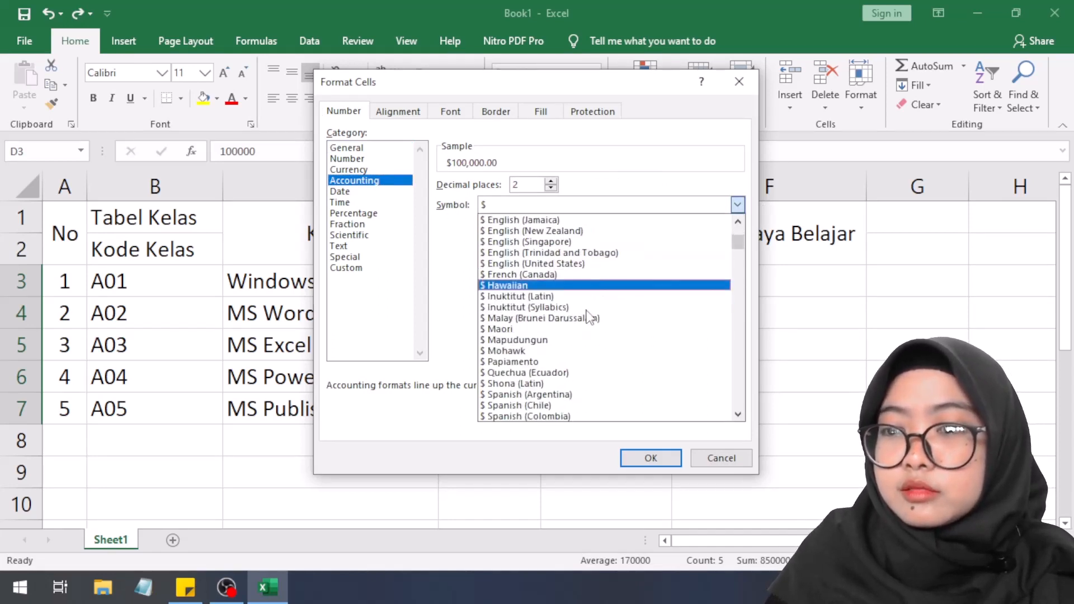
scroll(590, 318, down, 12)
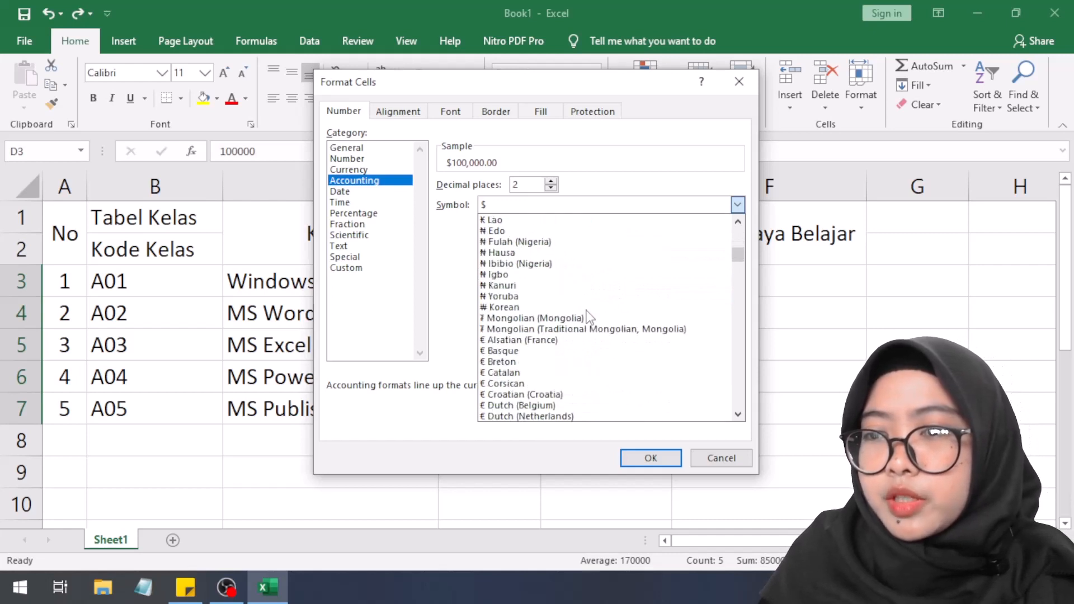
scroll(588, 317, down, 12)
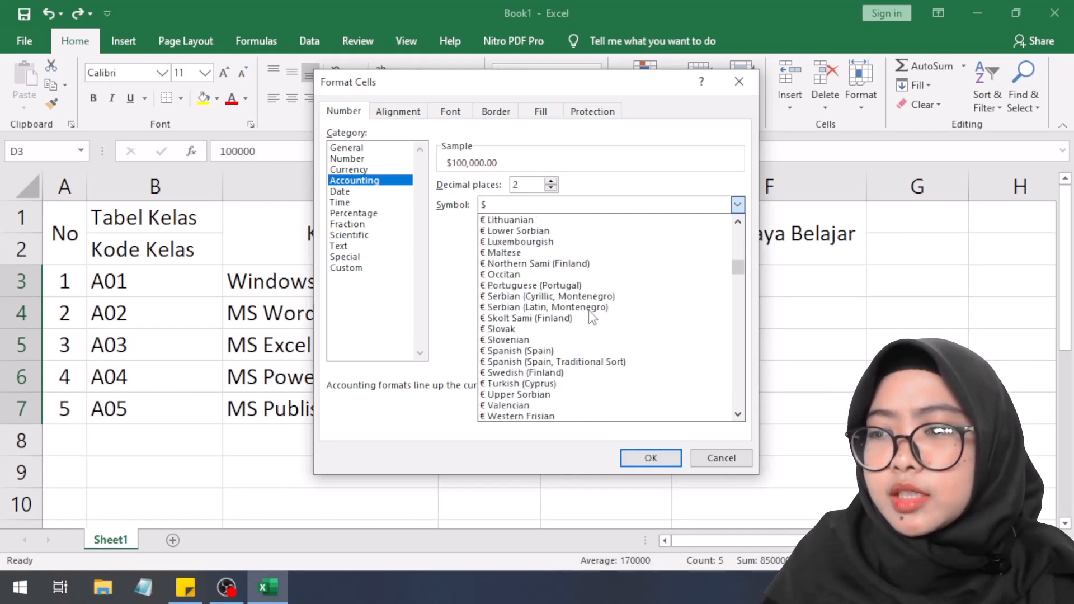
click(737, 415)
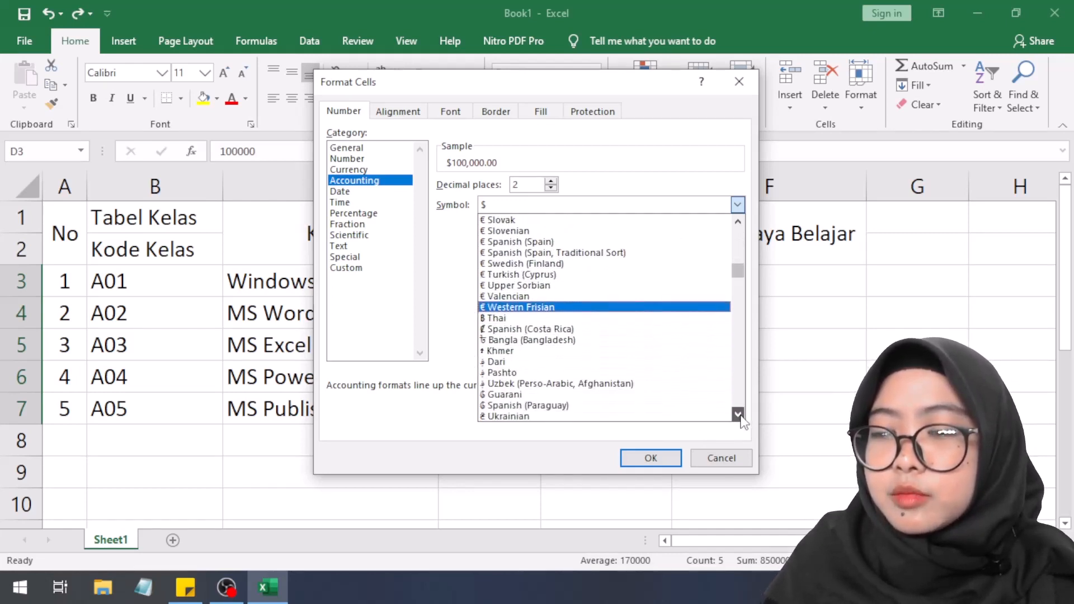
scroll(738, 414, down, 13)
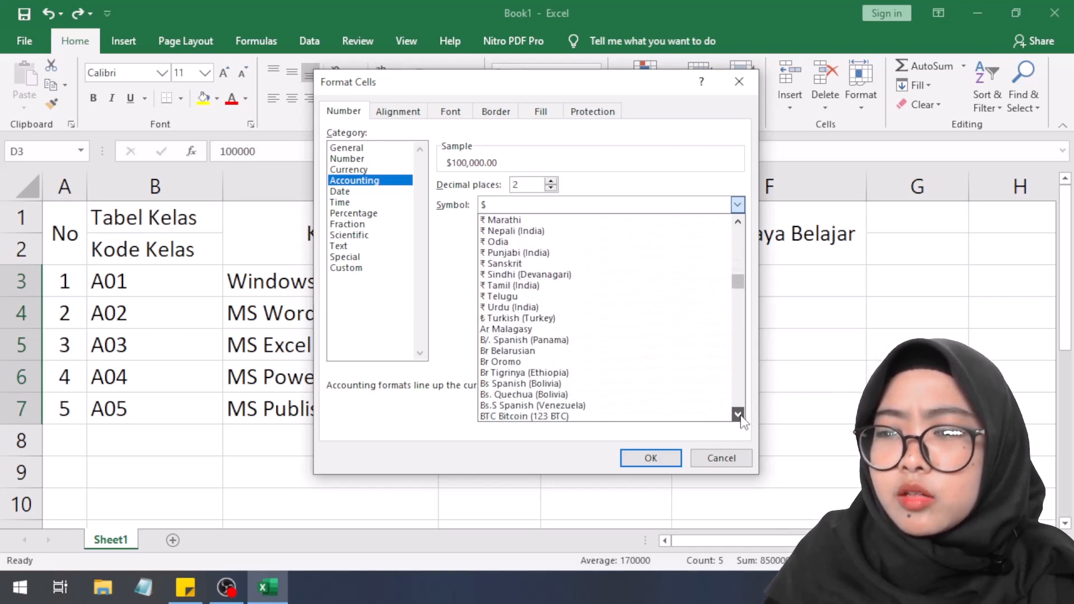
scroll(739, 419, down, 12)
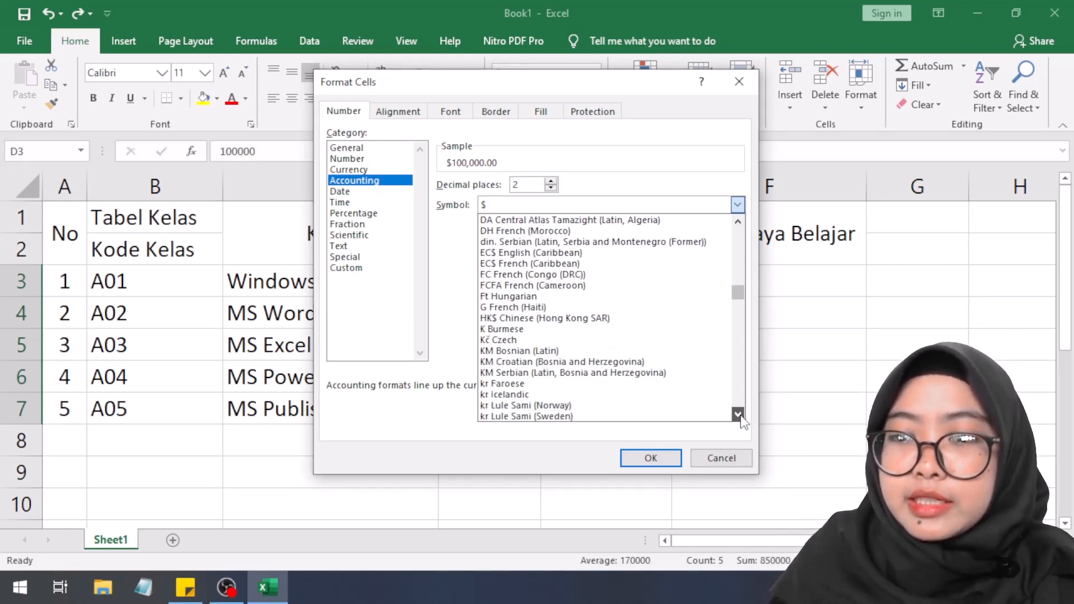
scroll(740, 420, down, 12)
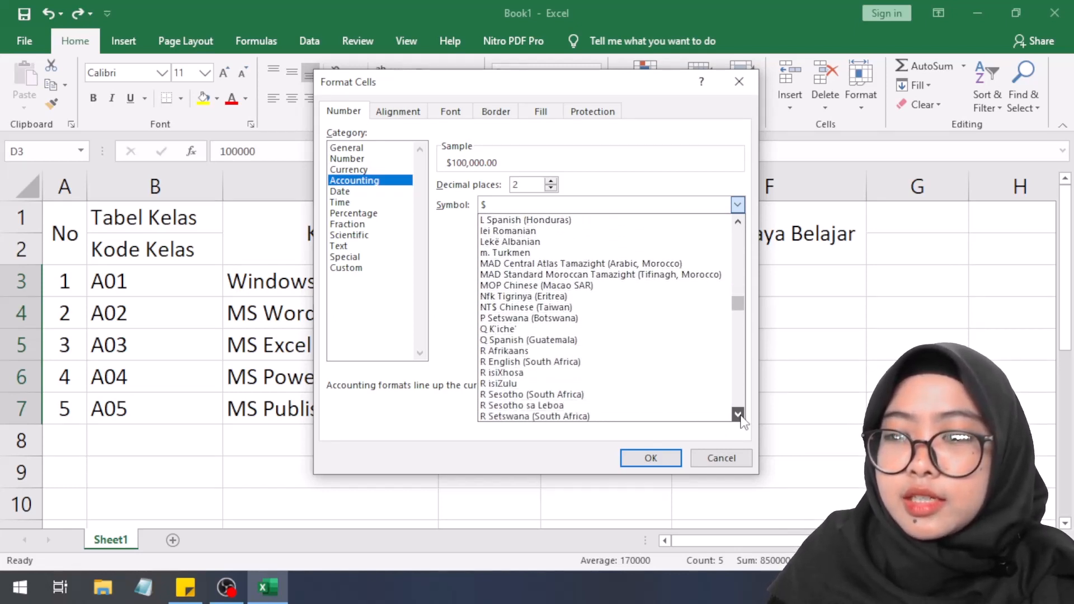
scroll(741, 421, down, 4)
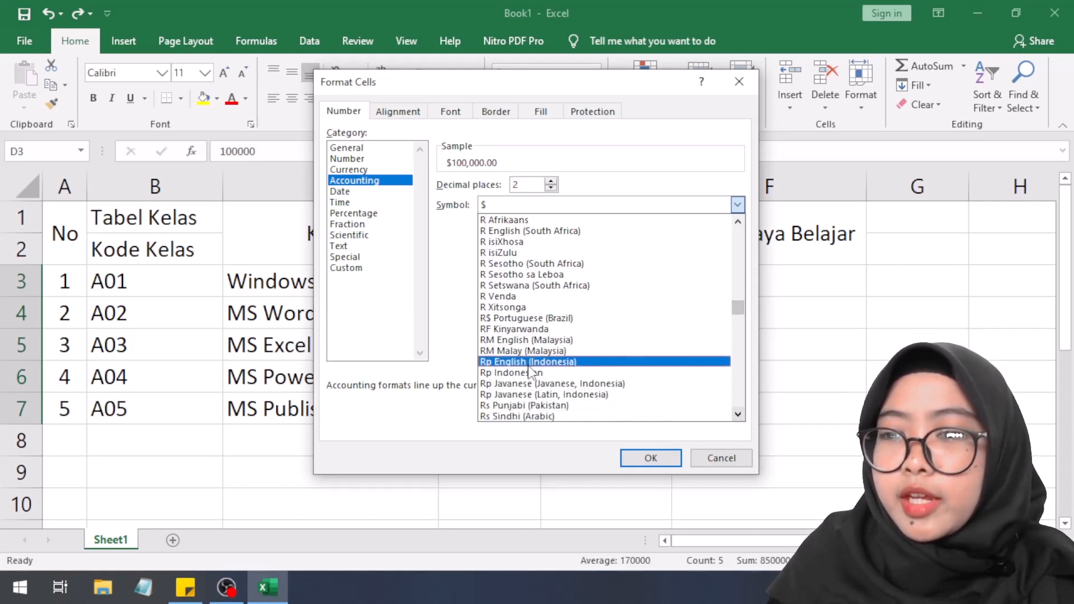
click(536, 363)
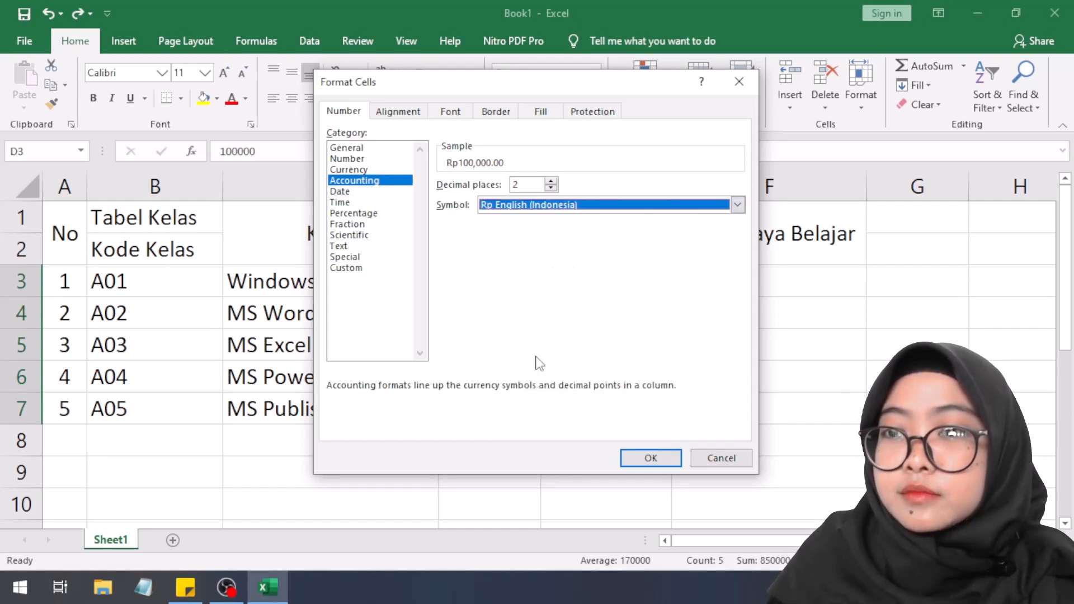
click(551, 187)
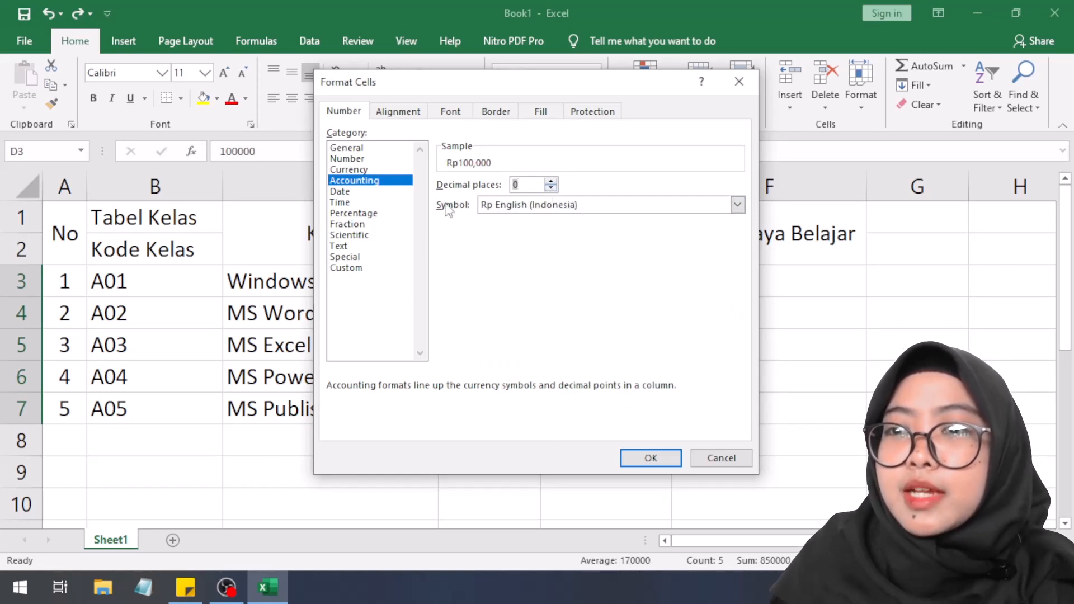
- Change the currency symbol to "Rp Indonesian" and apply the accounting format to D3:D7
click(737, 206)
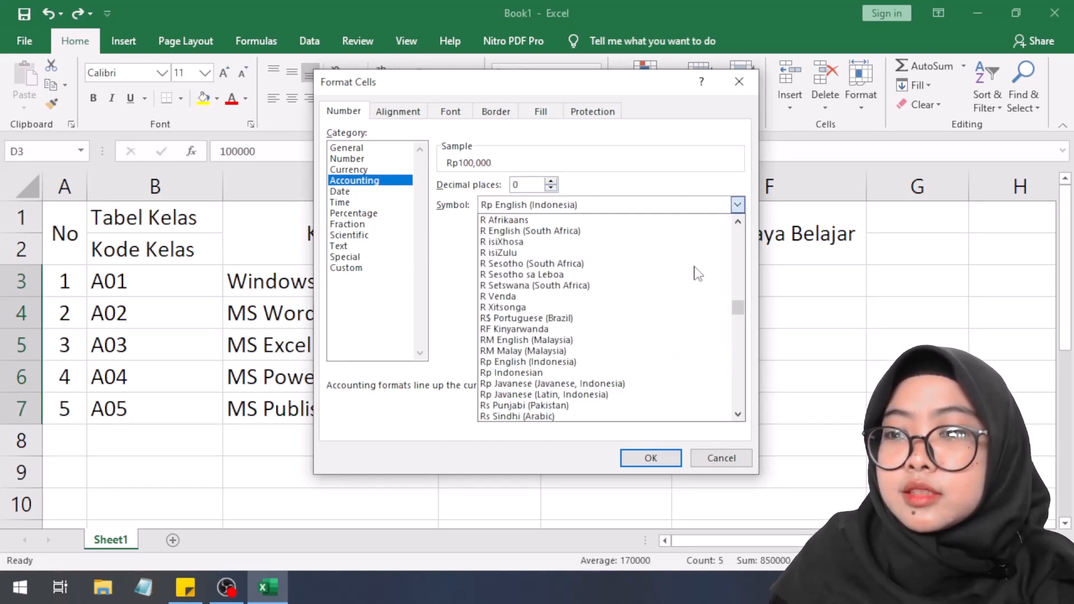
click(589, 372)
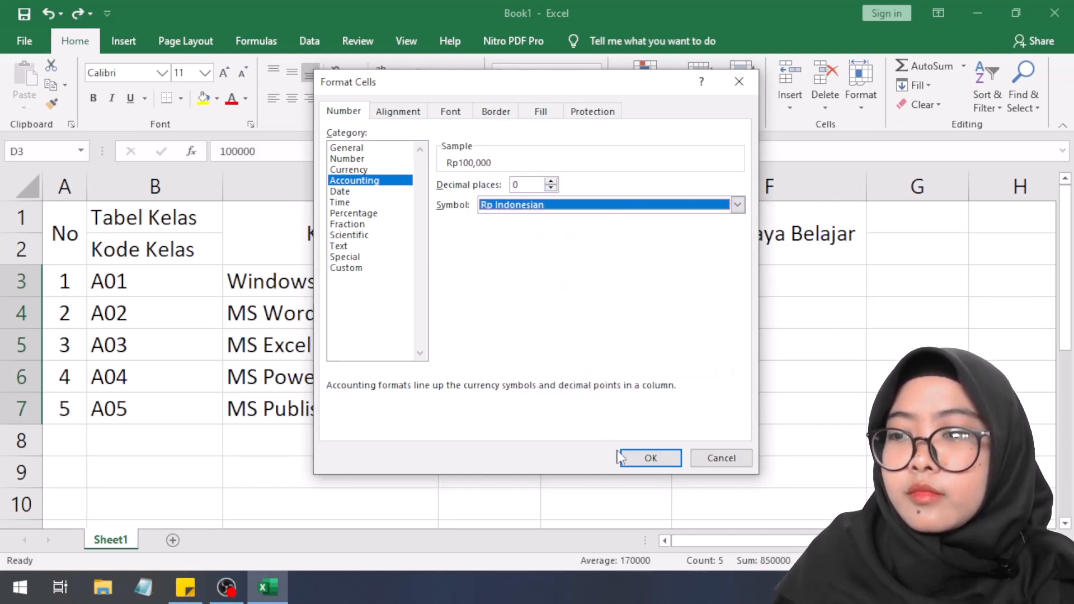
click(674, 461)
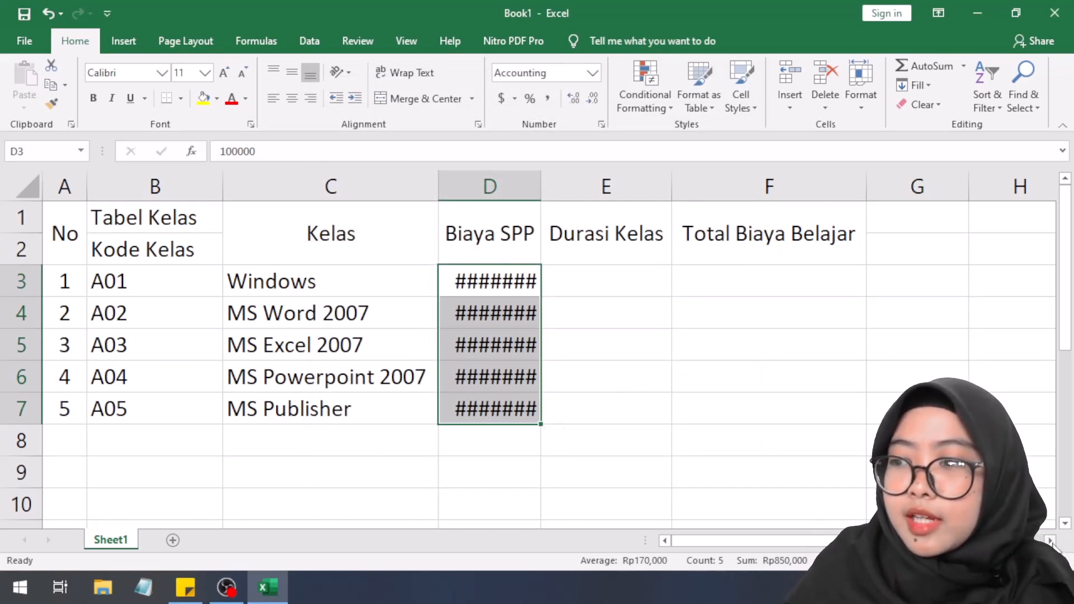
- AutoFit the width of the "Biaya SPP" column to the formatted fees in D3:D7
drag(985, 560, 993, 561)
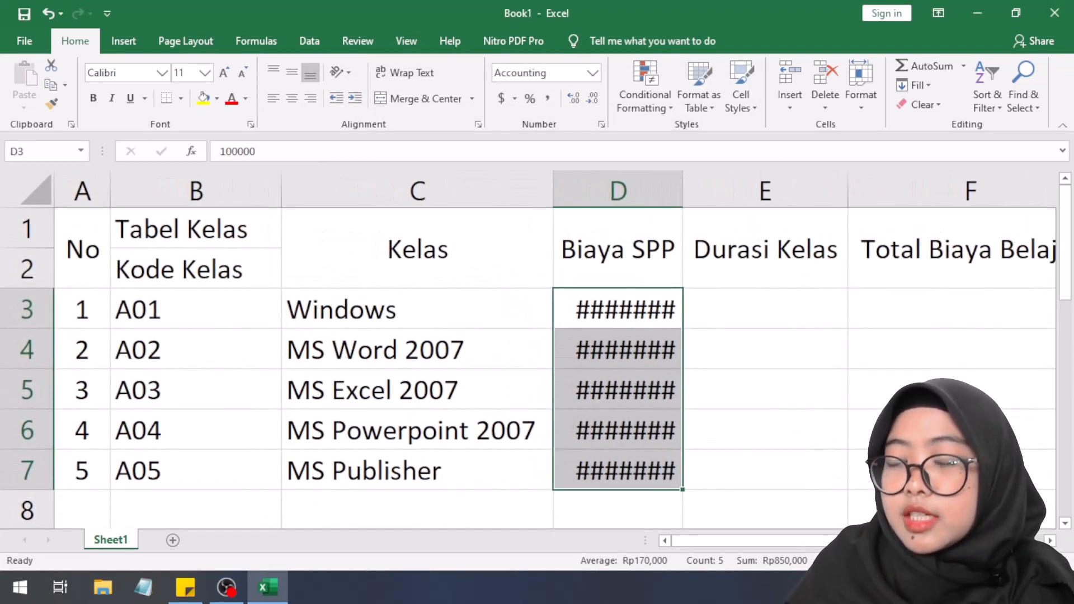
mouse_move(587, 333)
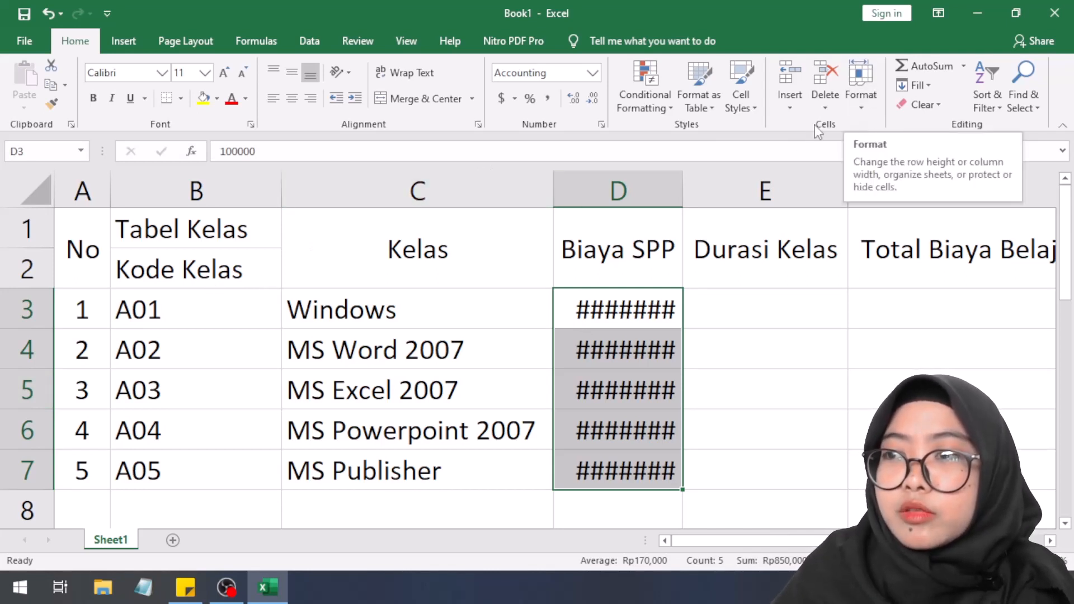
click(860, 106)
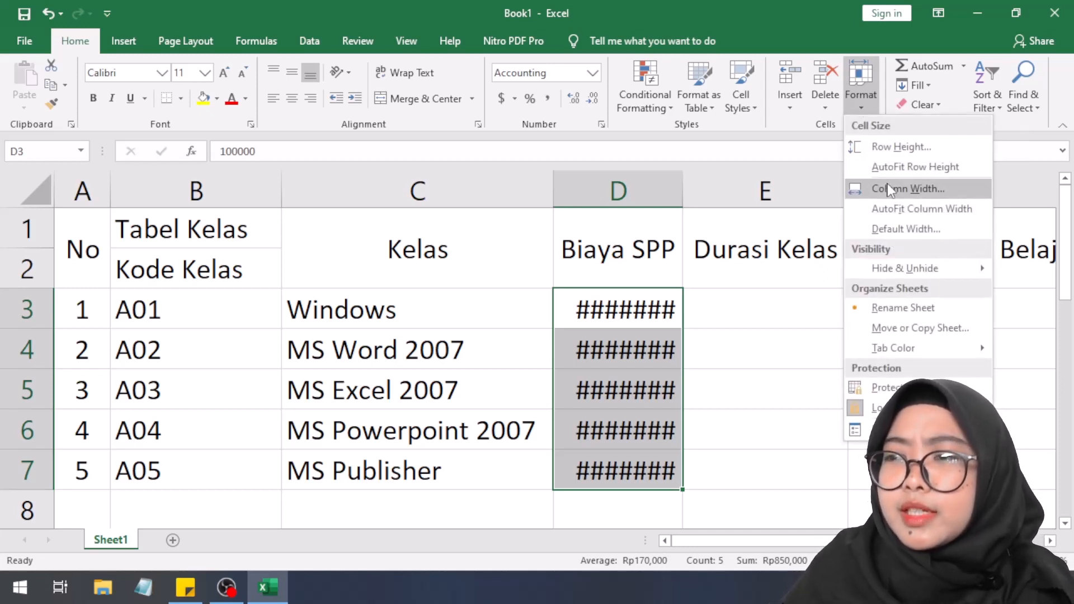
click(893, 208)
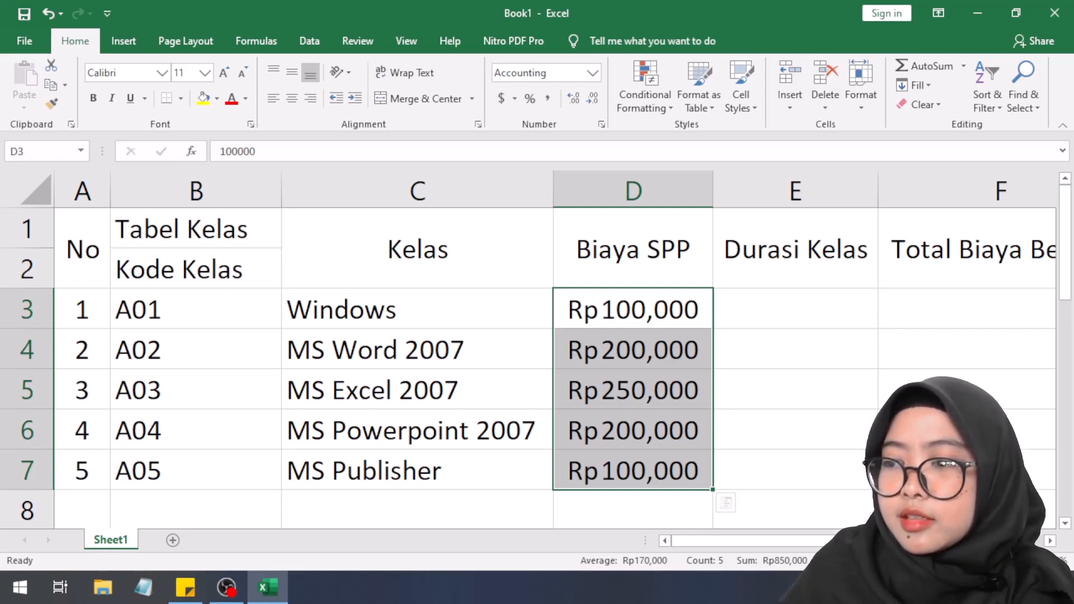
- Enter the class durations "3 bulan" in E3 and "5 bulan" in E4 under "Durasi Kelas"
scroll(642, 263, down, 3)
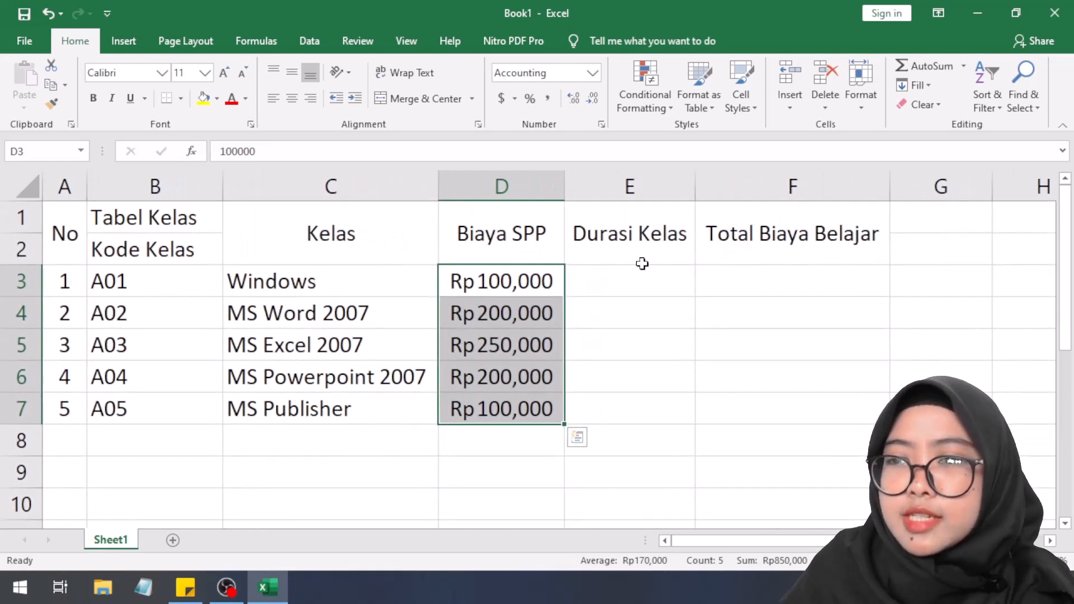
click(618, 284)
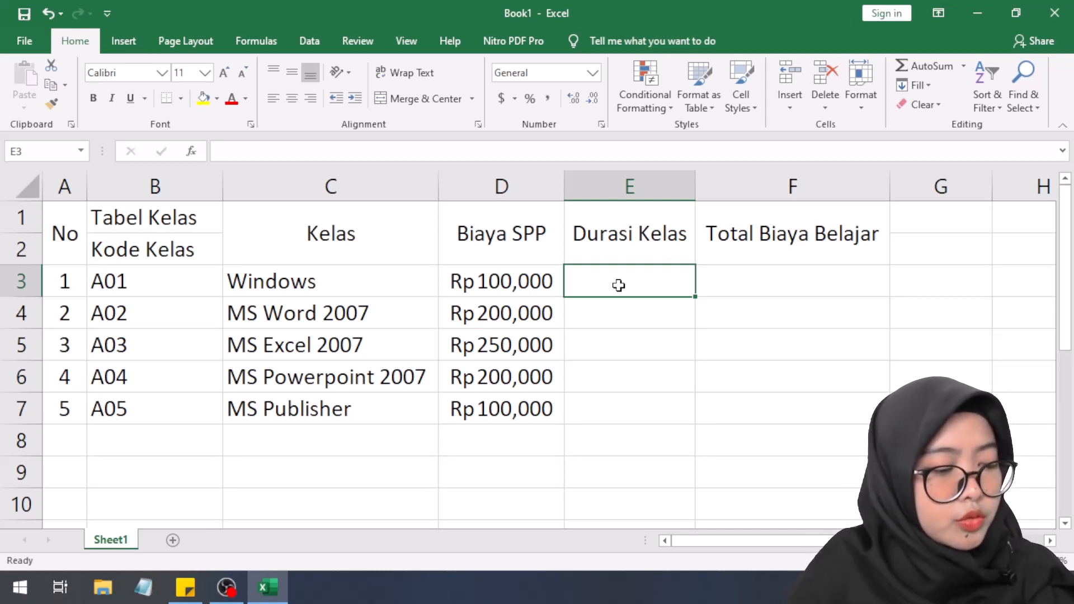
text(3)
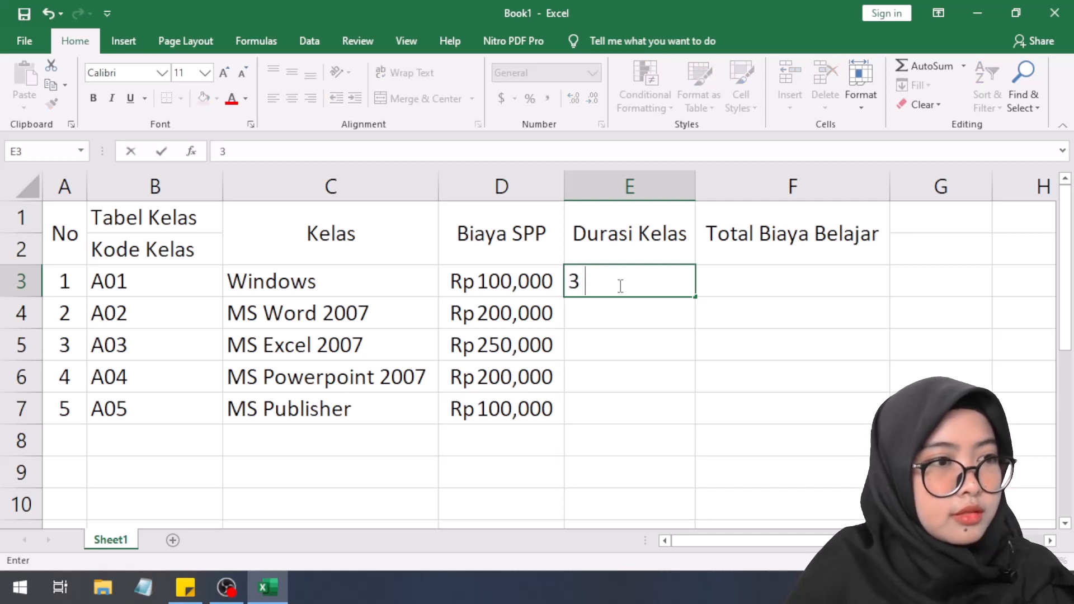
text( bulan)
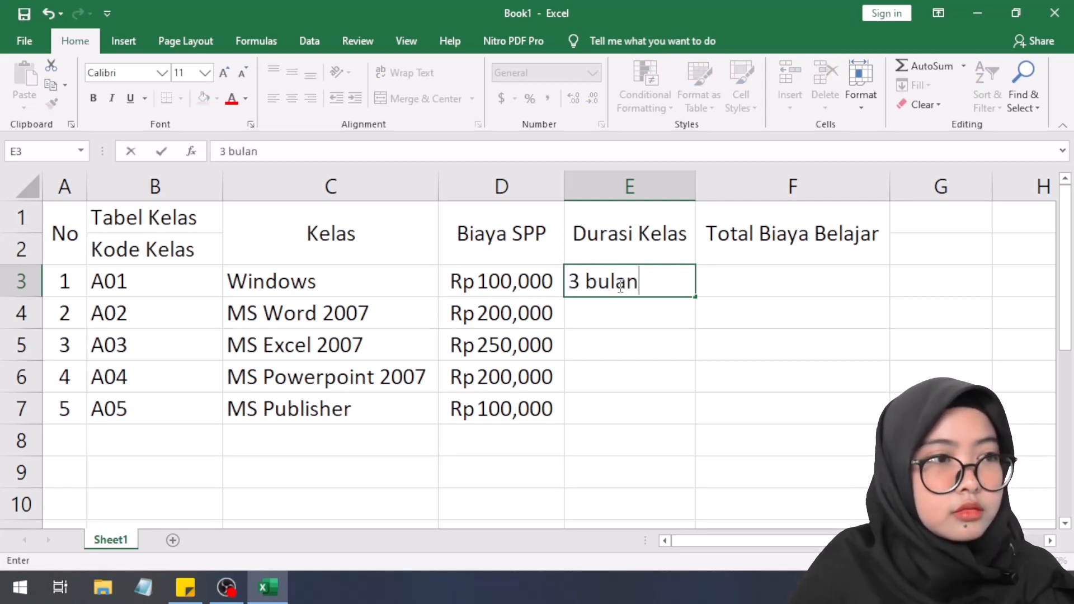
key(Return)
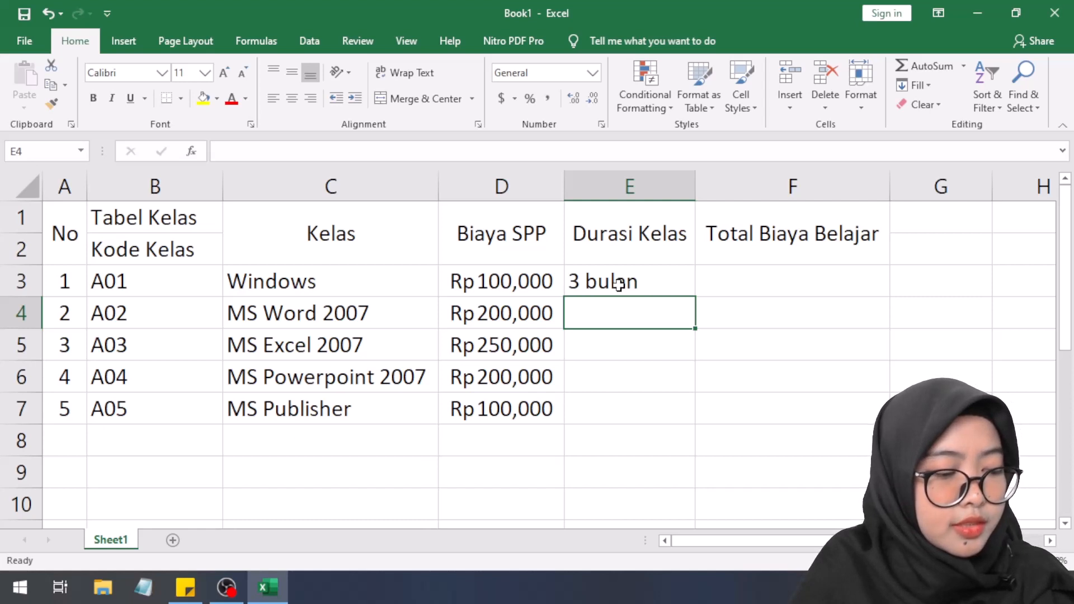
text(5 bulan)
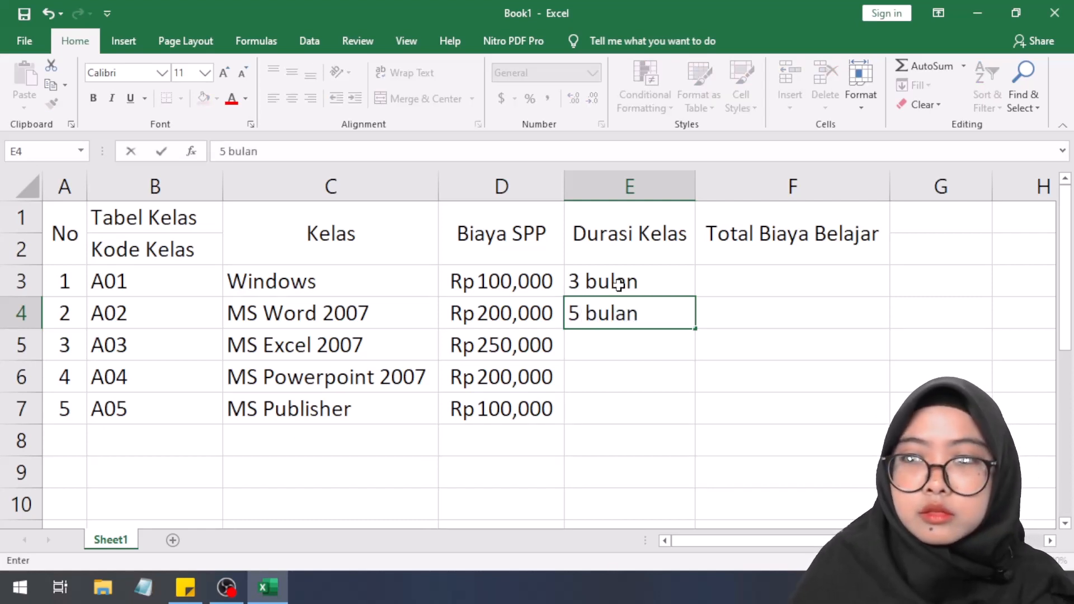
key(Return)
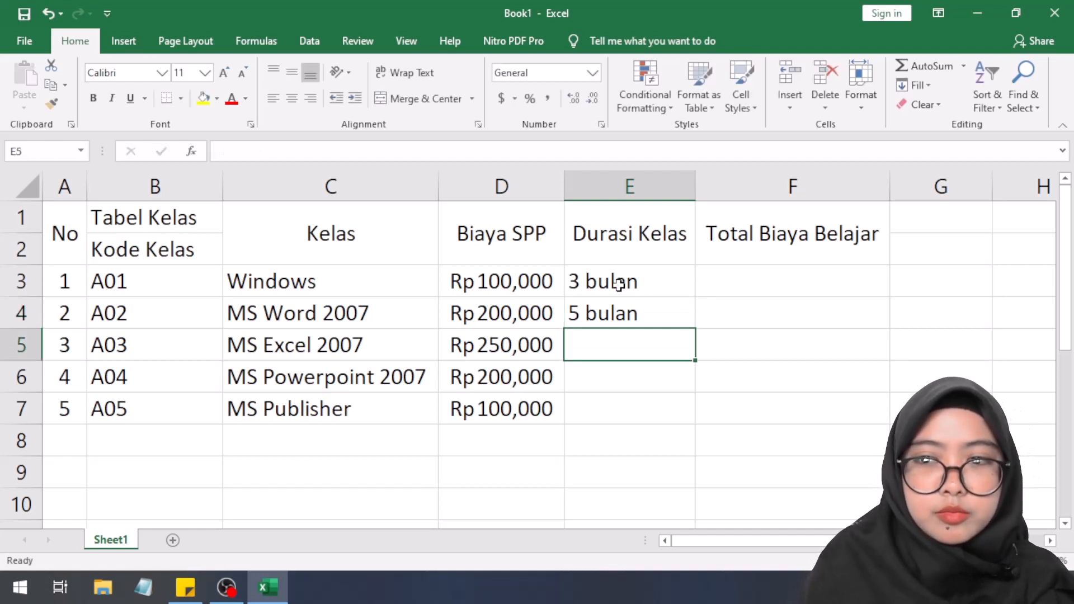
- Enter the class durations "5 bulan" in E5, "4 bulan" in E6 and "2 bulan" in E7 under "Durasi Kelas"
text(5)
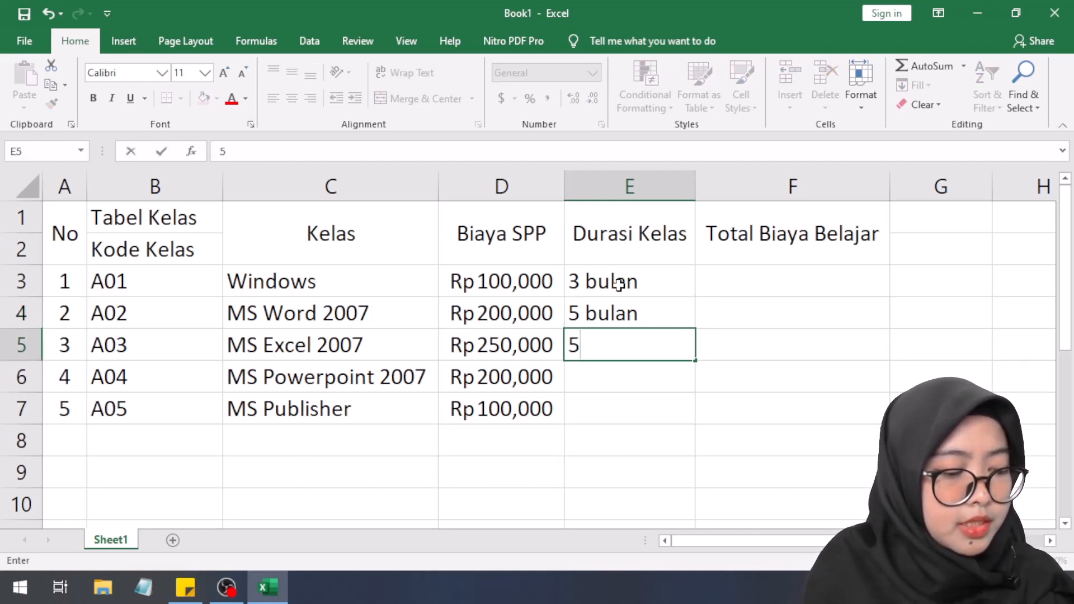
text( buy)
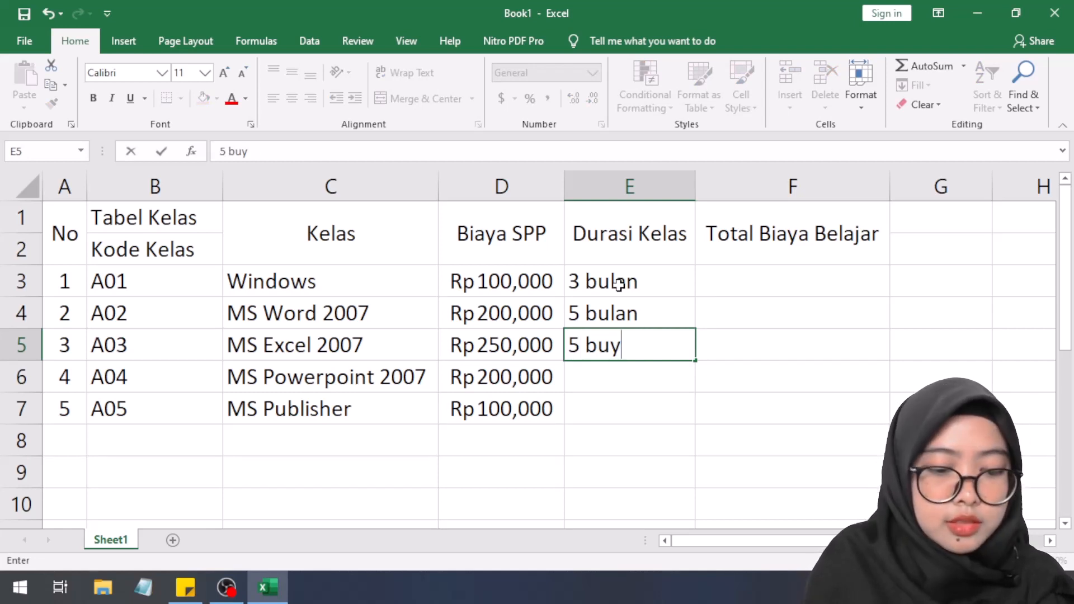
key(BackSpace)
text(lan)
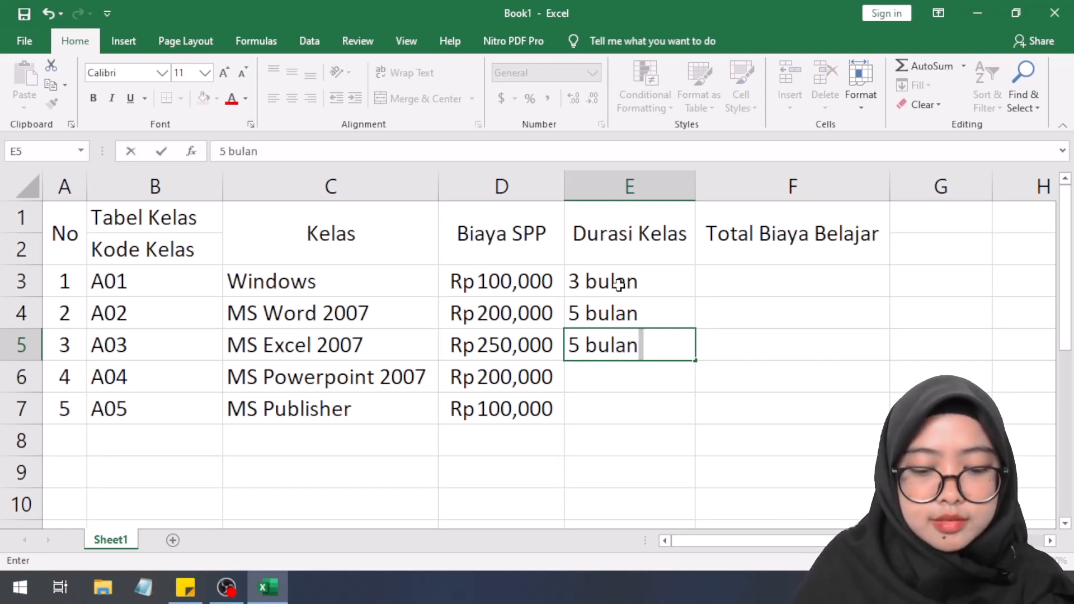
key(Return)
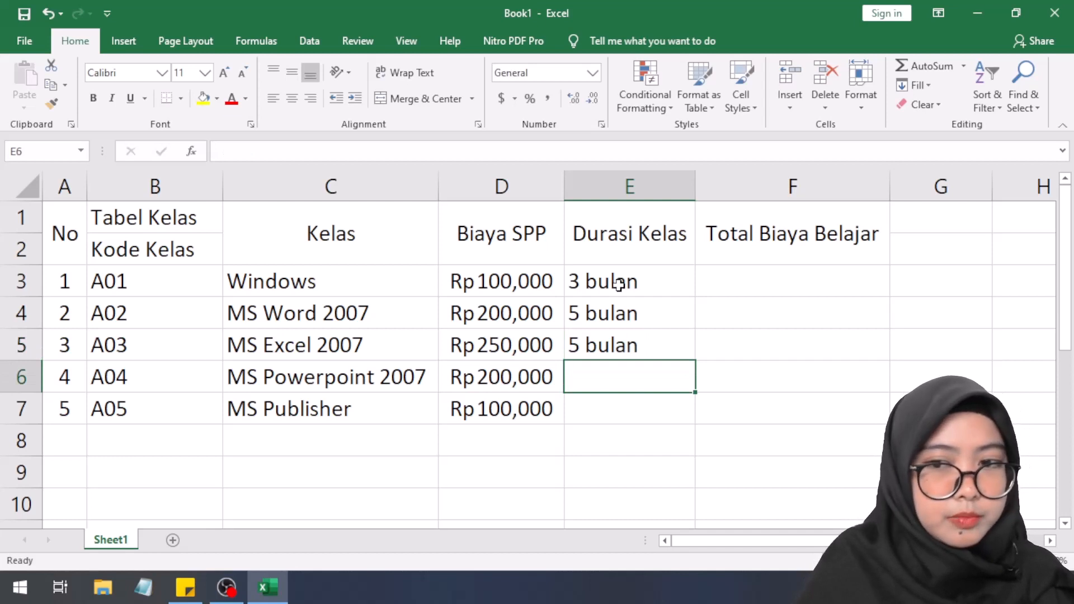
text(4)
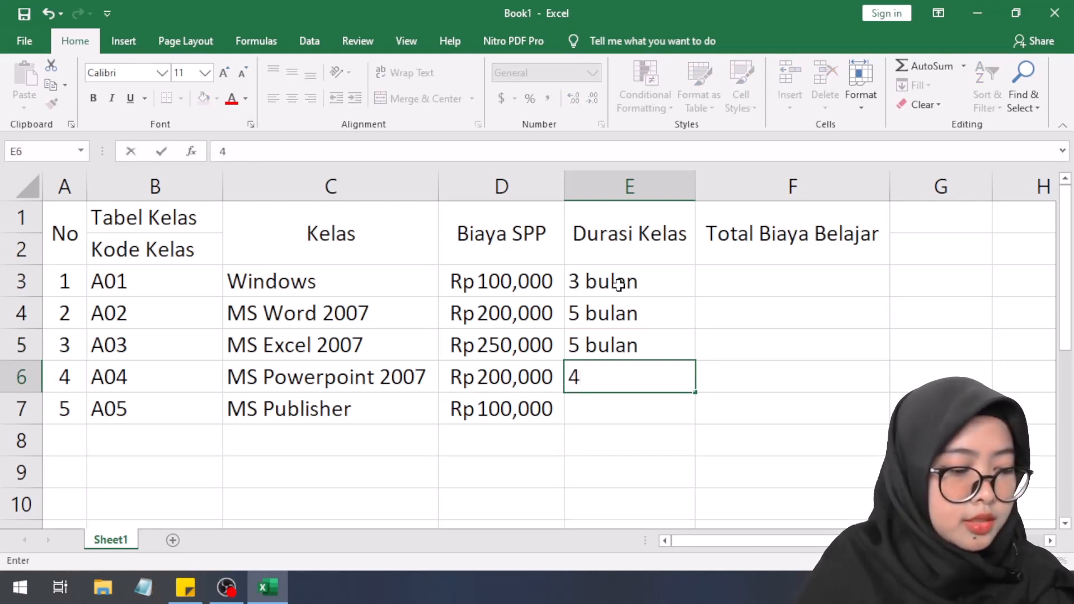
text( bulan)
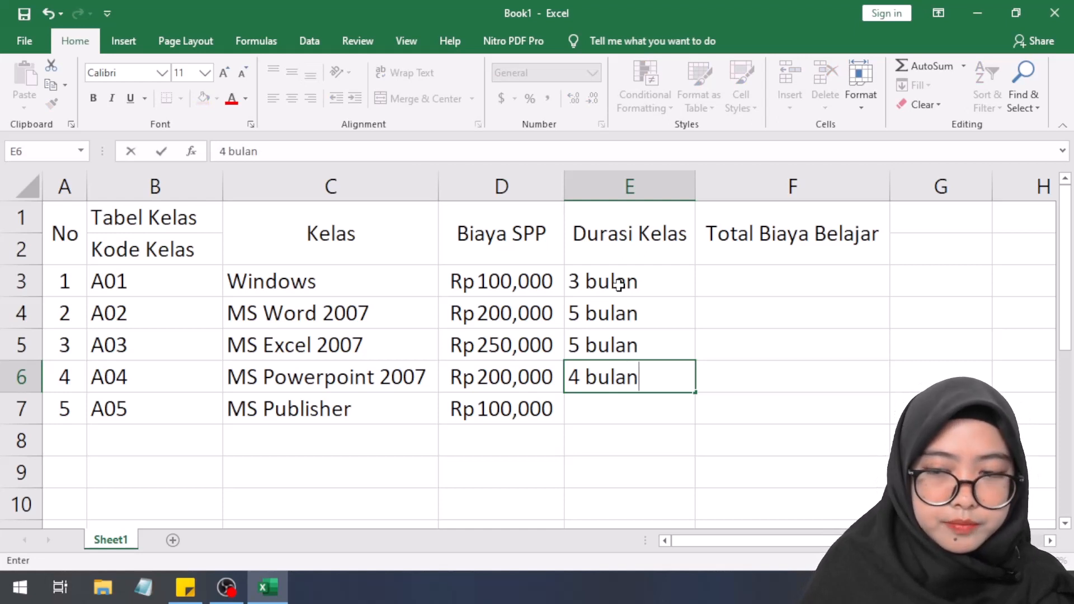
key(Return)
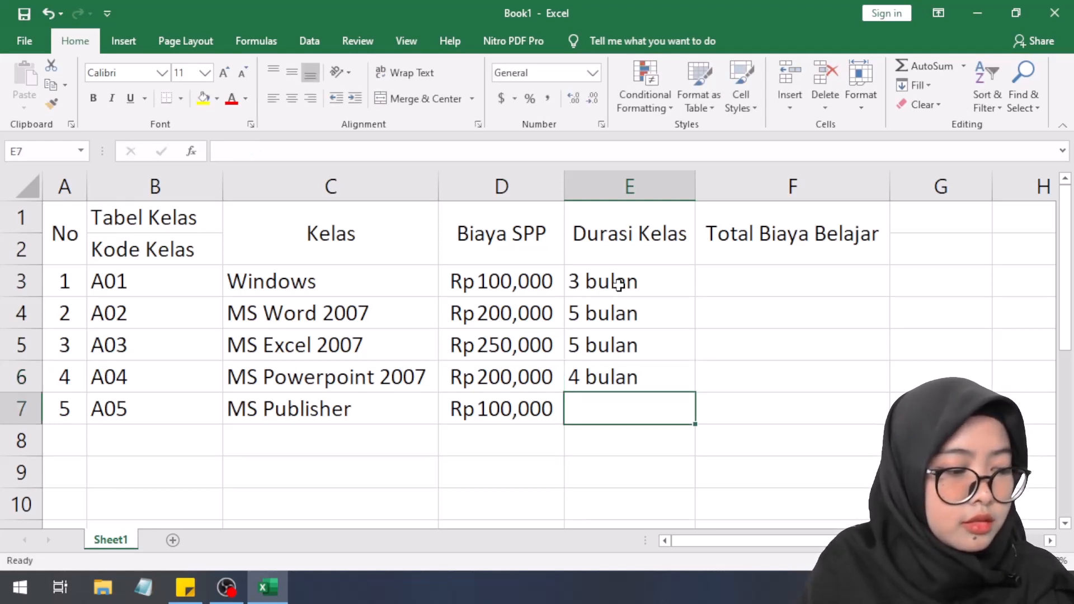
text(2)
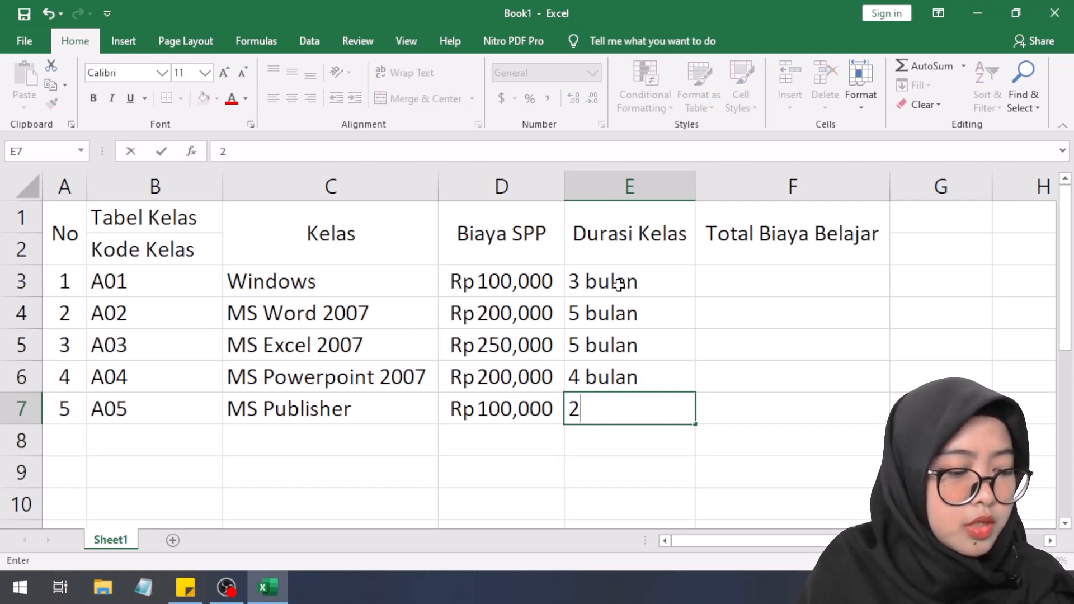
text( bulan)
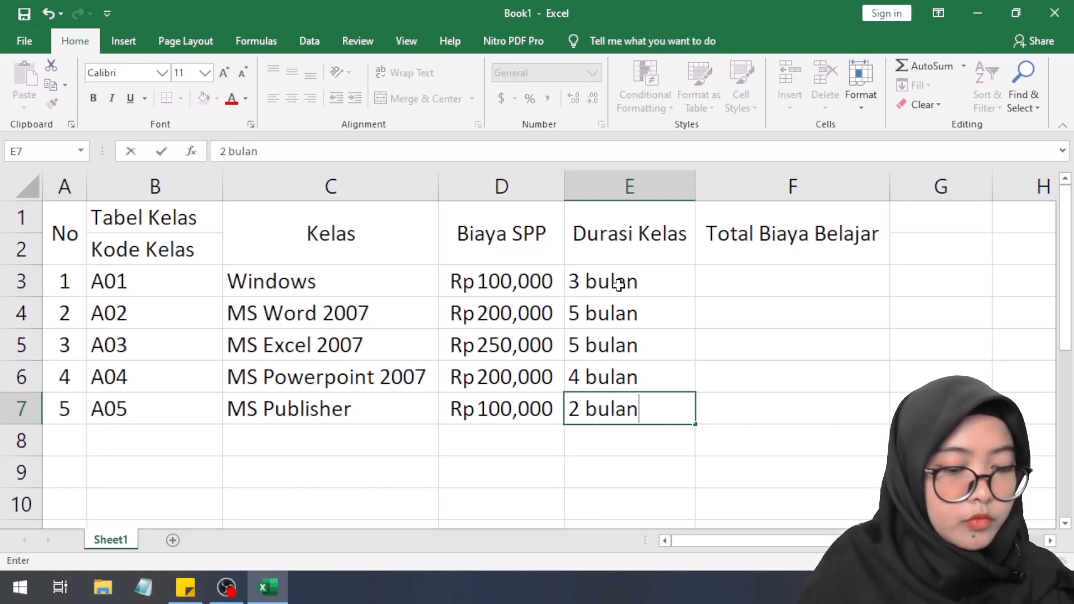
click(632, 261)
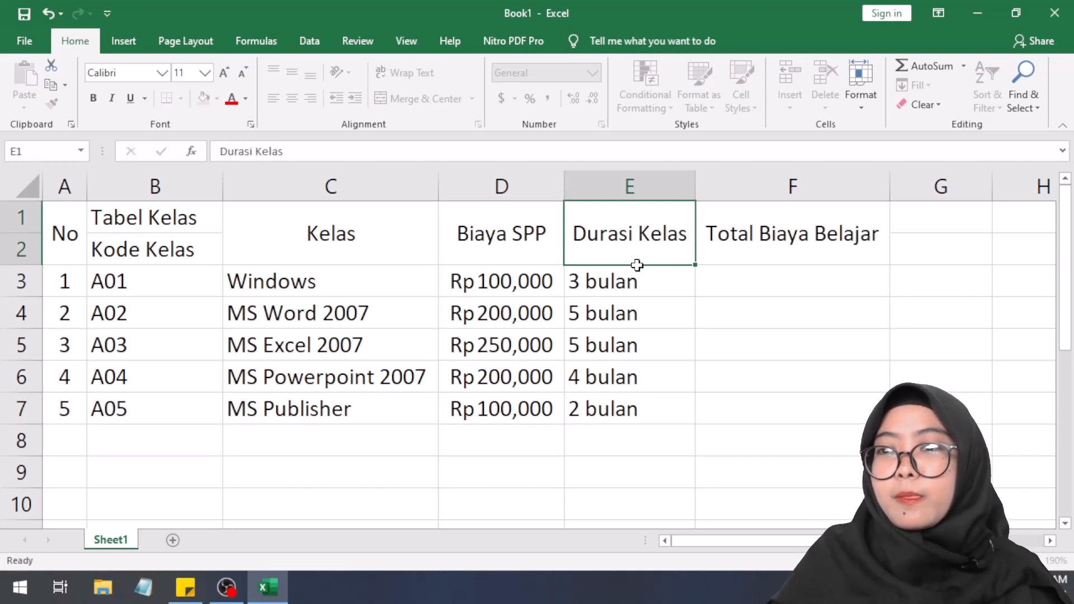
click(723, 283)
click(791, 411)
double_click(700, 420)
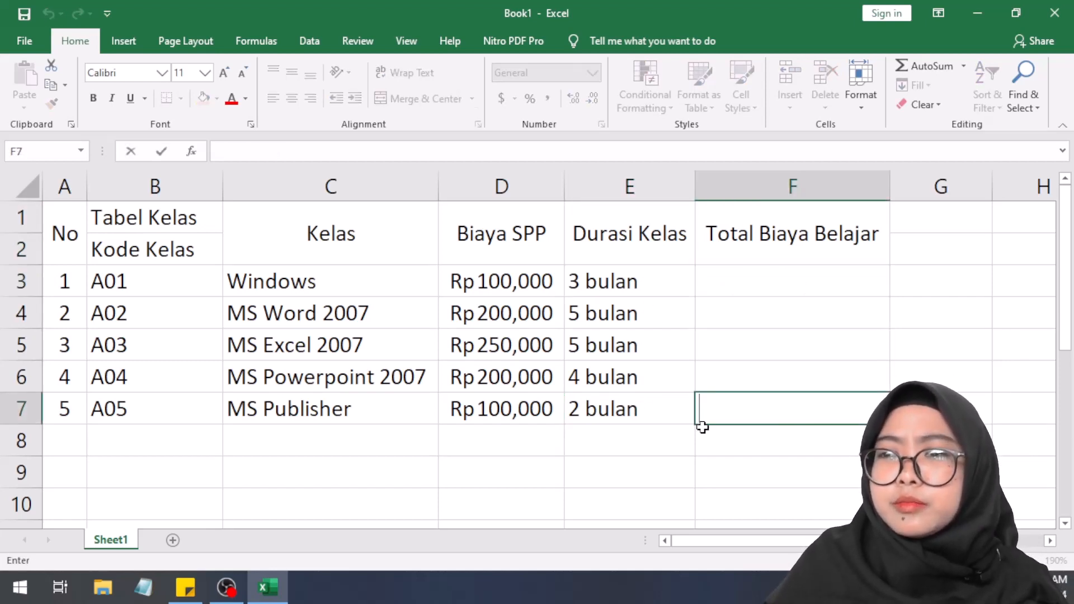
click(85, 230)
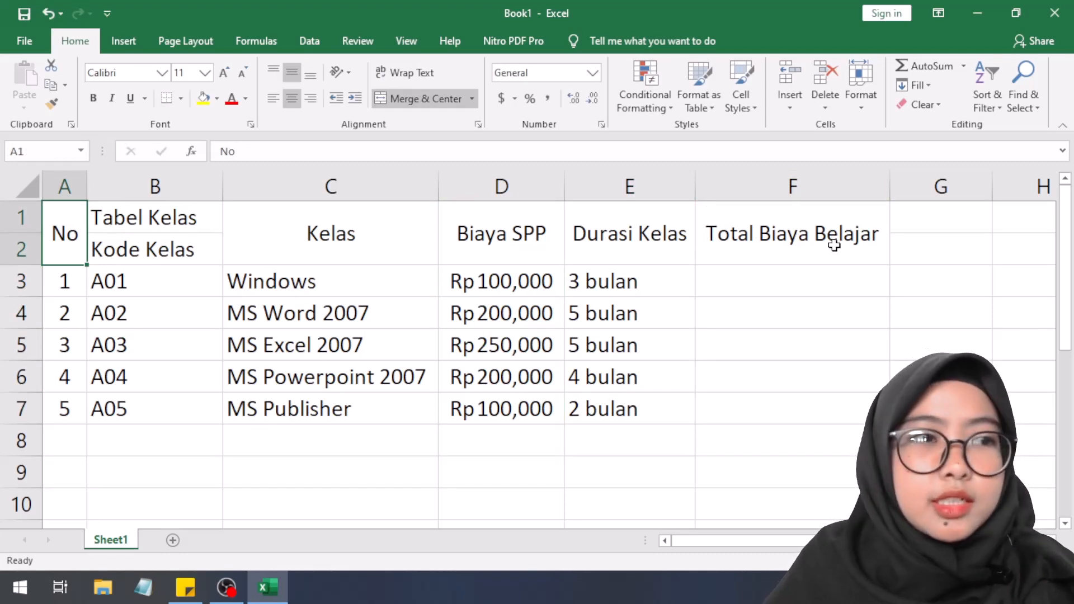
click(783, 278)
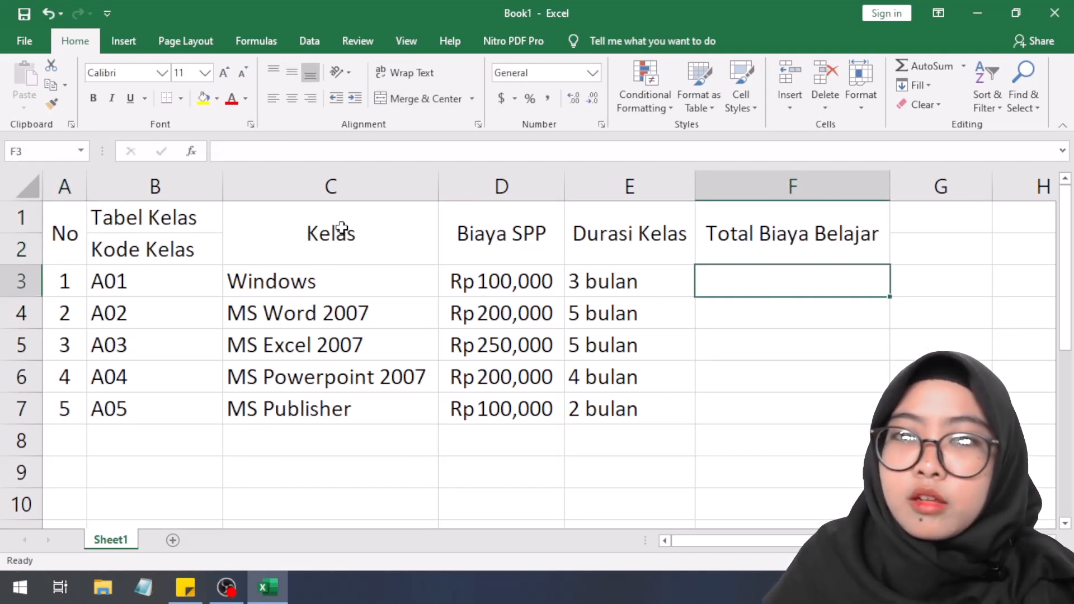
click(116, 275)
click(151, 313)
click(204, 369)
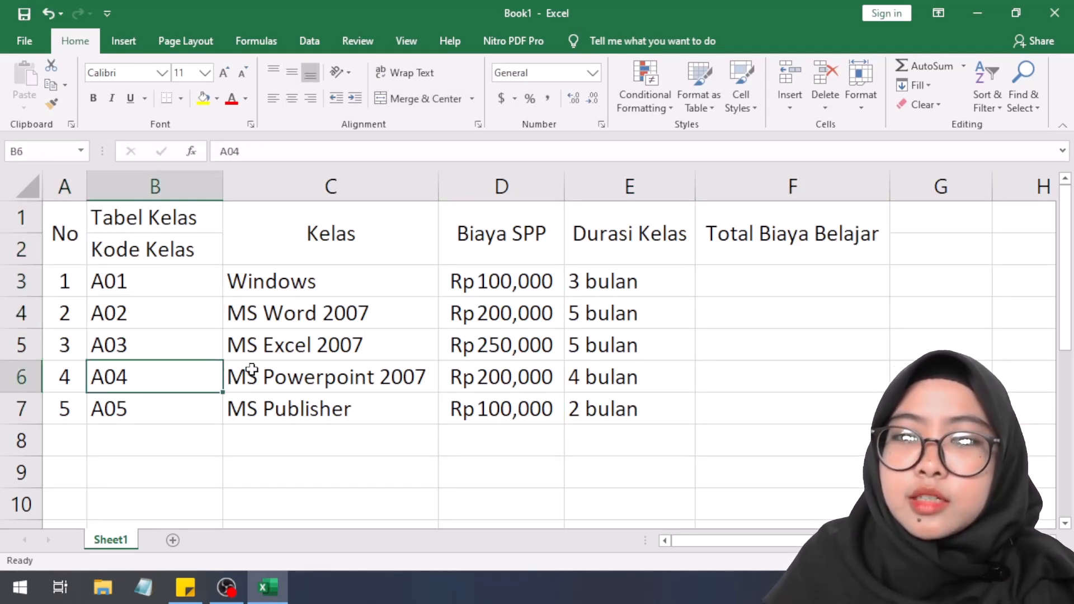
click(255, 369)
click(750, 288)
click(660, 305)
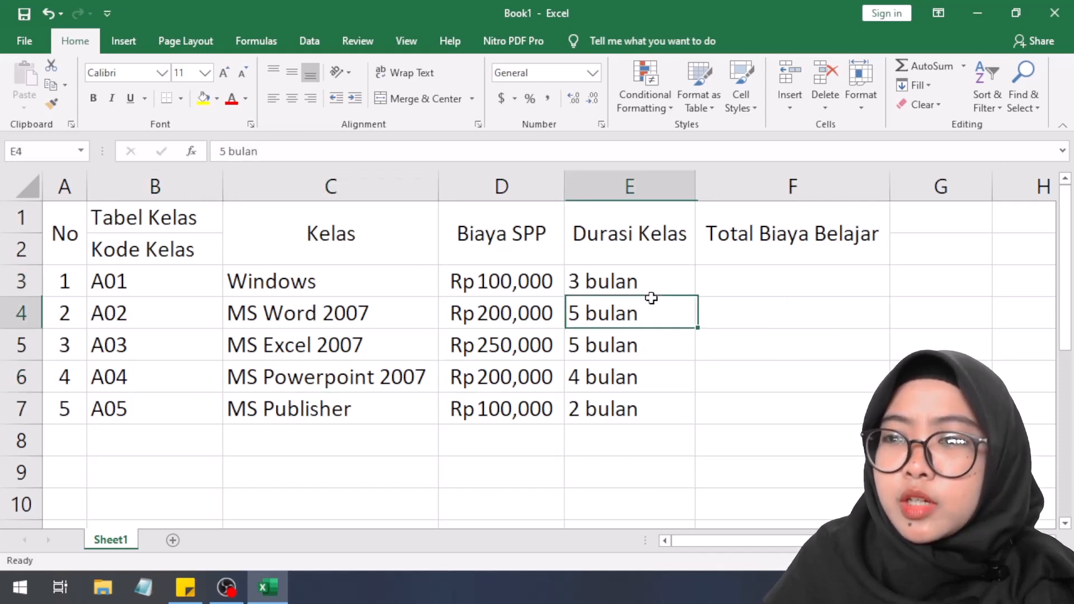
click(717, 276)
click(660, 280)
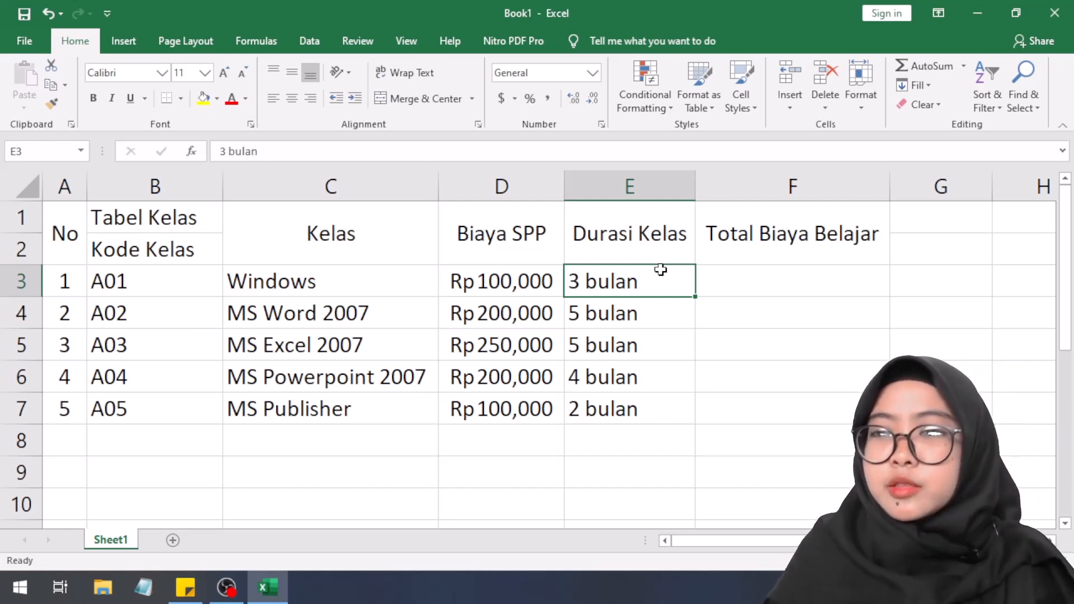
click(489, 282)
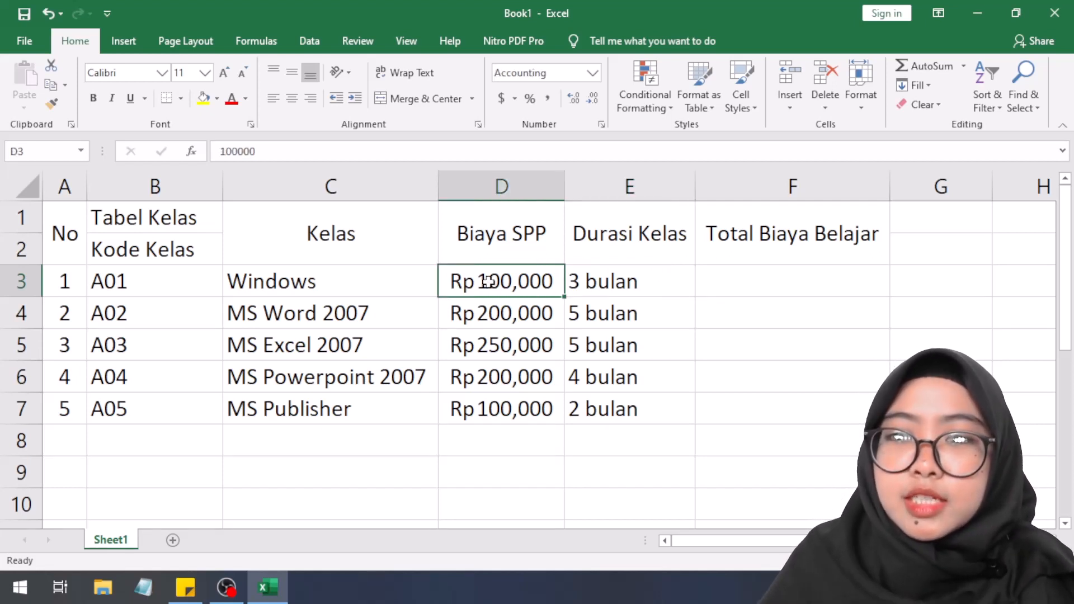
click(512, 249)
click(576, 272)
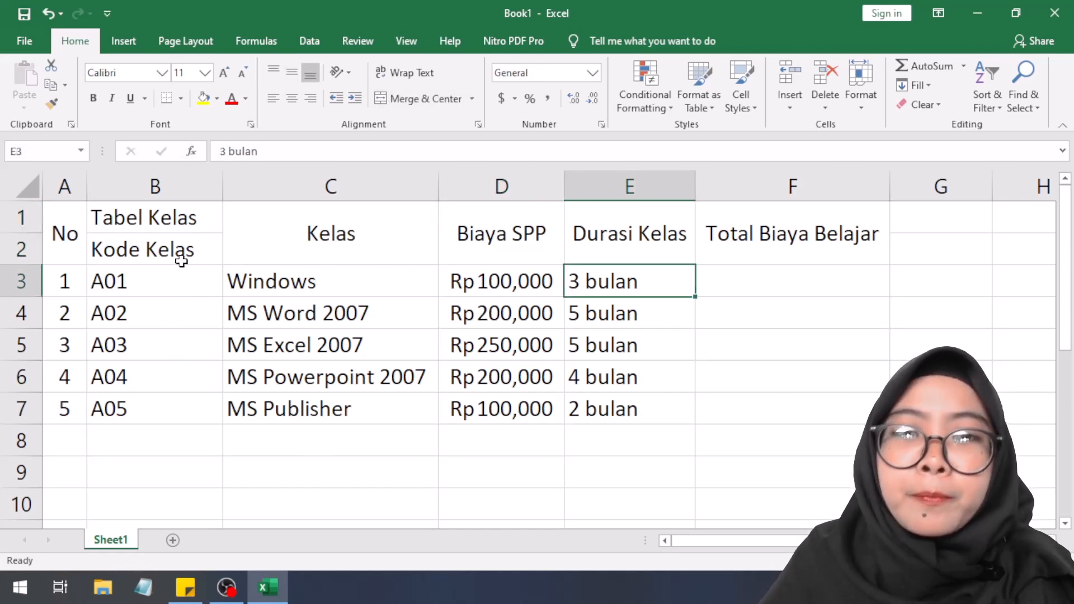
- Apply All Borders to the whole class table in A1:F7
click(78, 222)
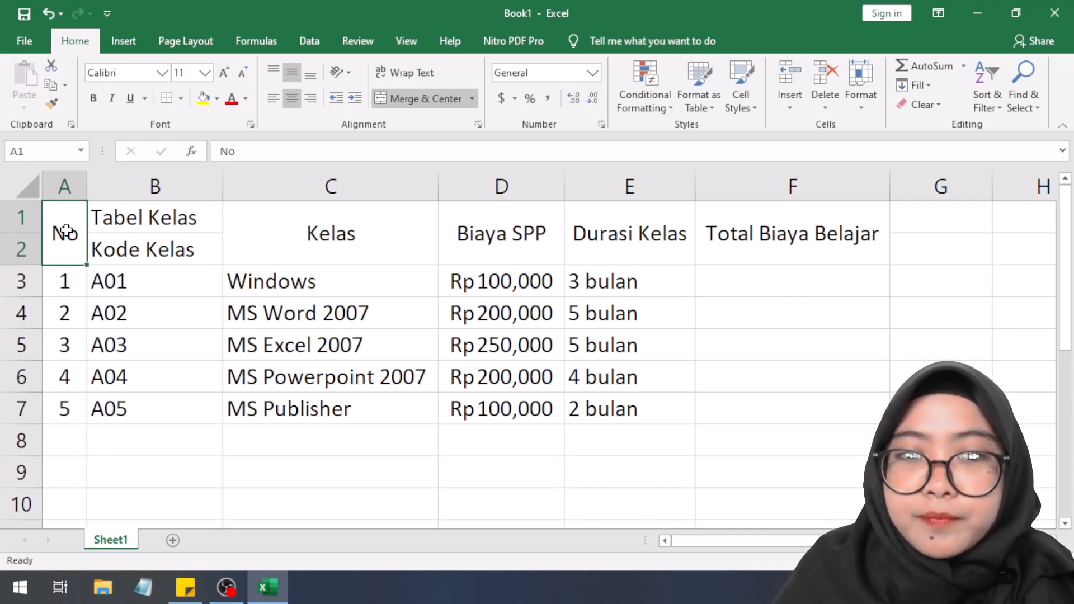
drag(65, 230, 60, 412)
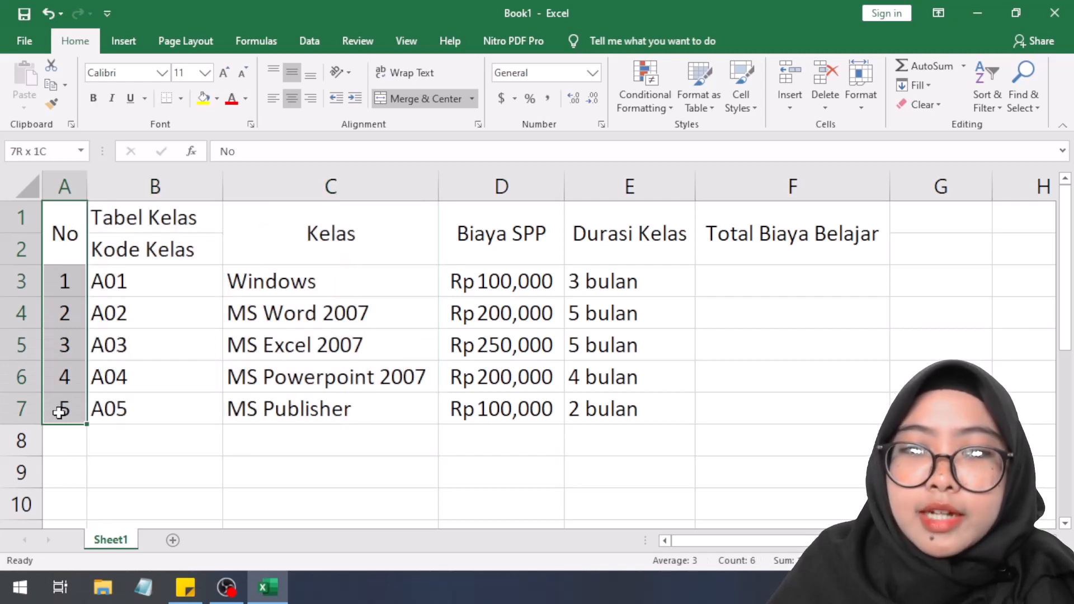
click(59, 209)
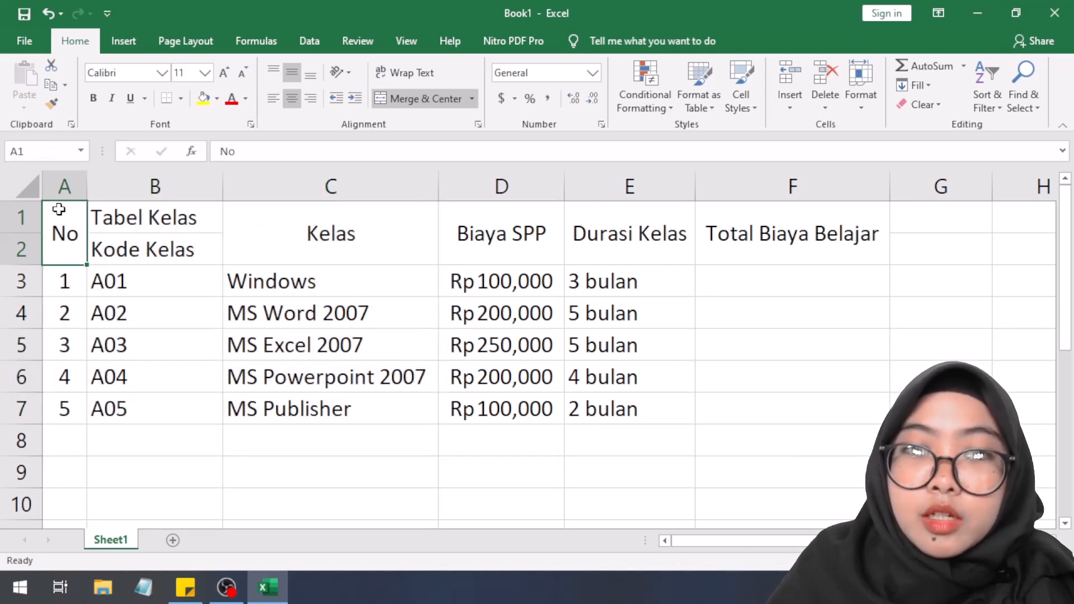
drag(59, 210, 802, 416)
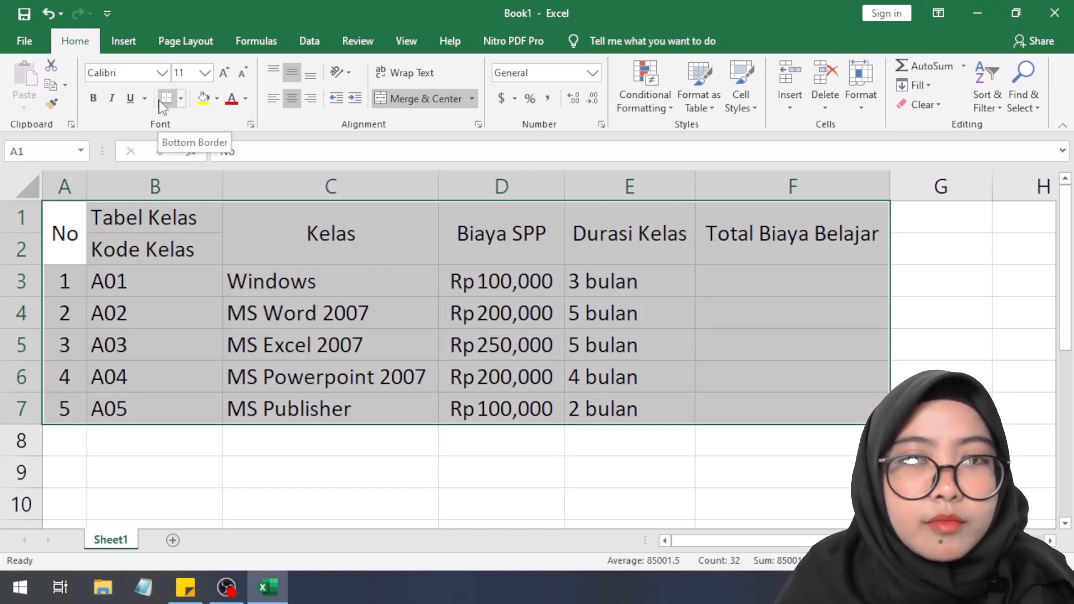
click(187, 102)
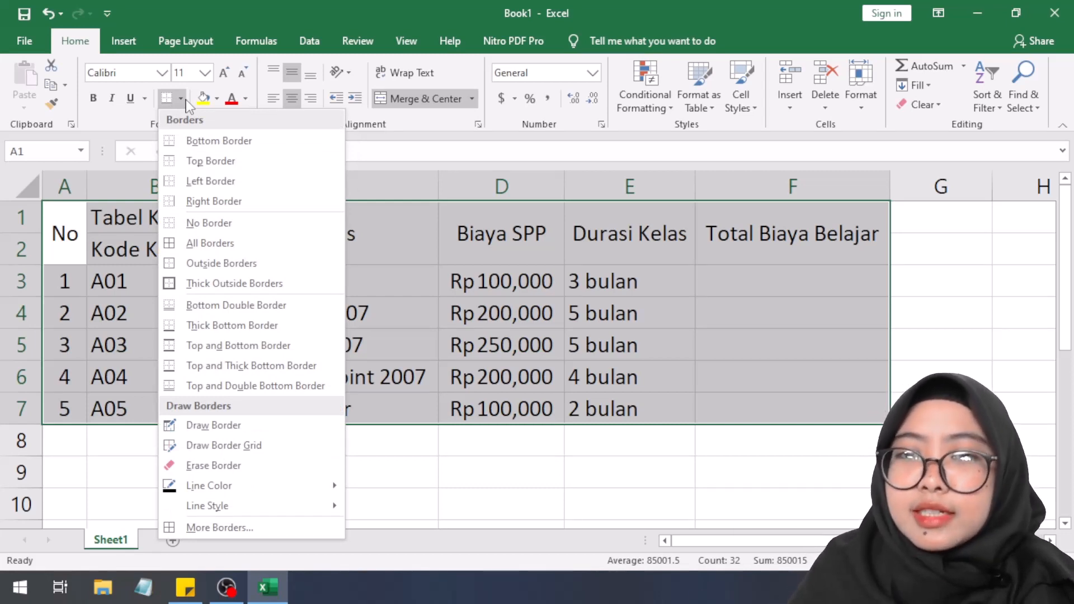
click(216, 242)
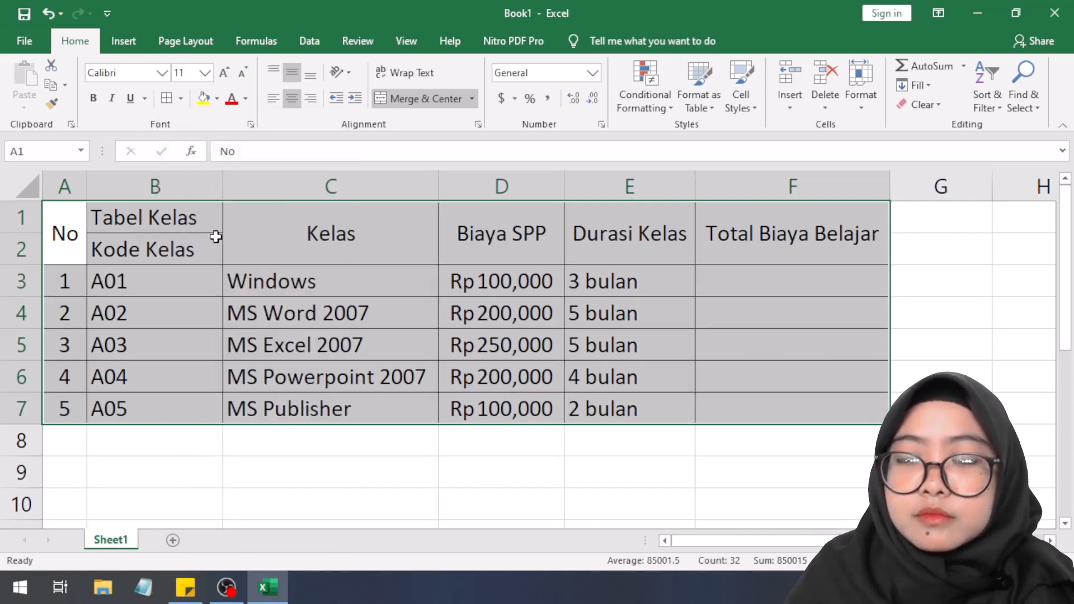
click(490, 460)
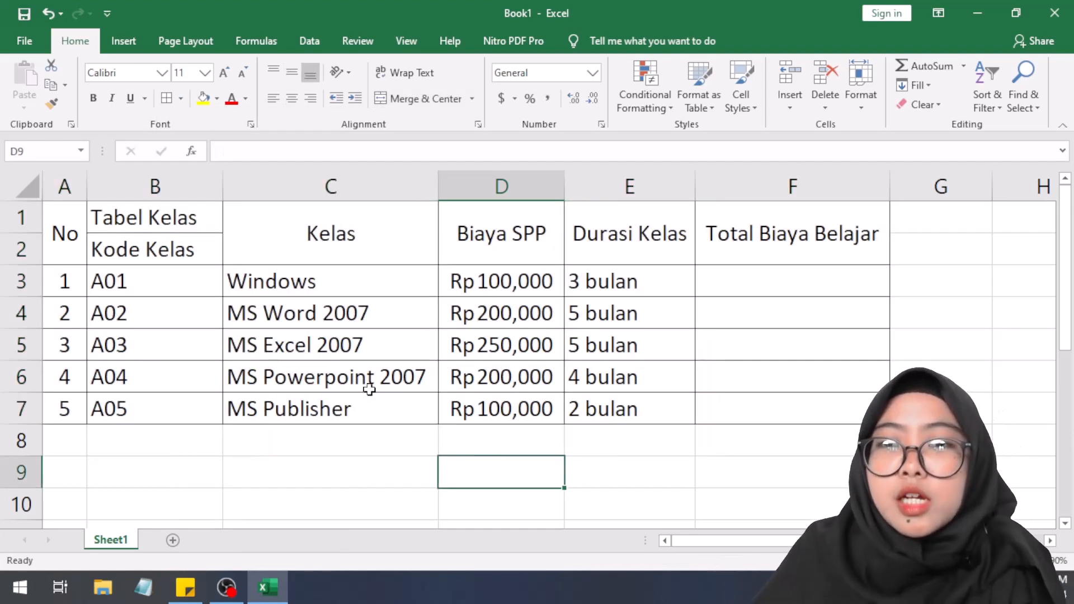
- Try entering "+ (plus)" in F3 under "Total Biaya Belajar", and undo that entry
click(719, 288)
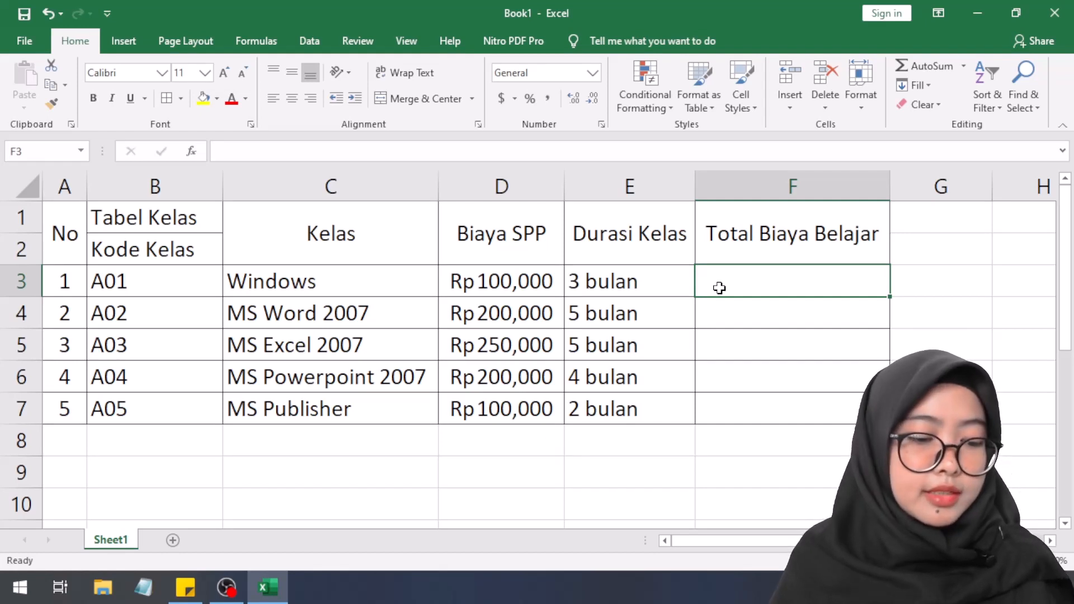
text(=)
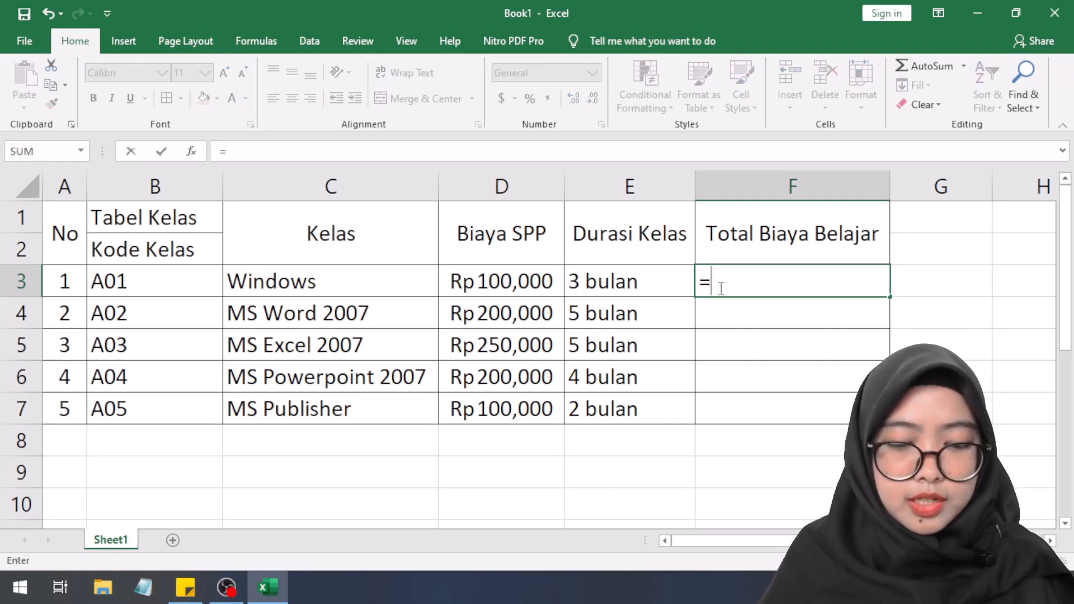
key(BackSpace)
text(+)
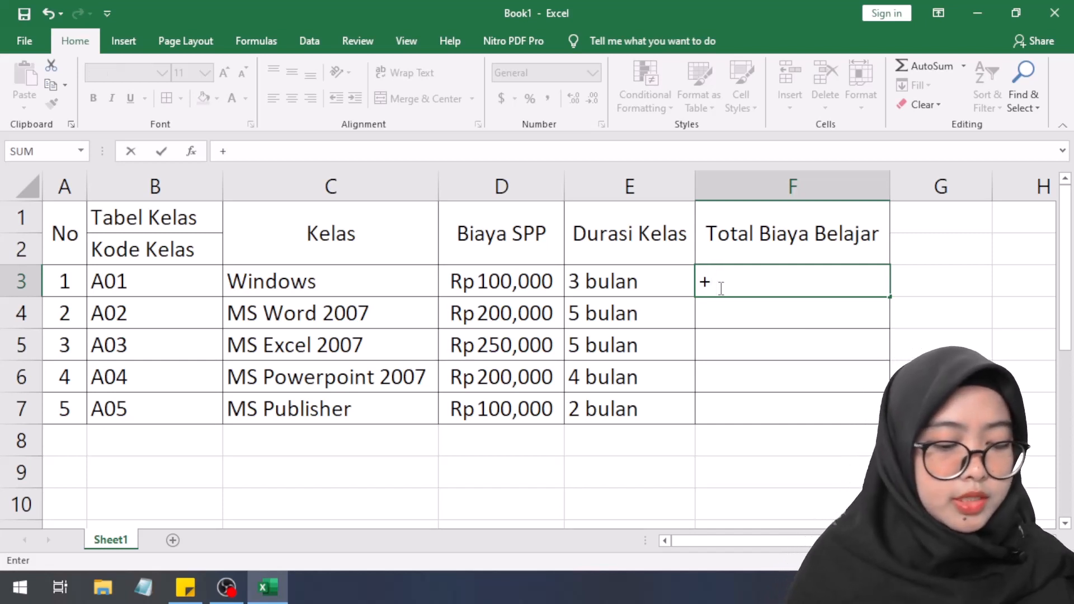
text((puls)
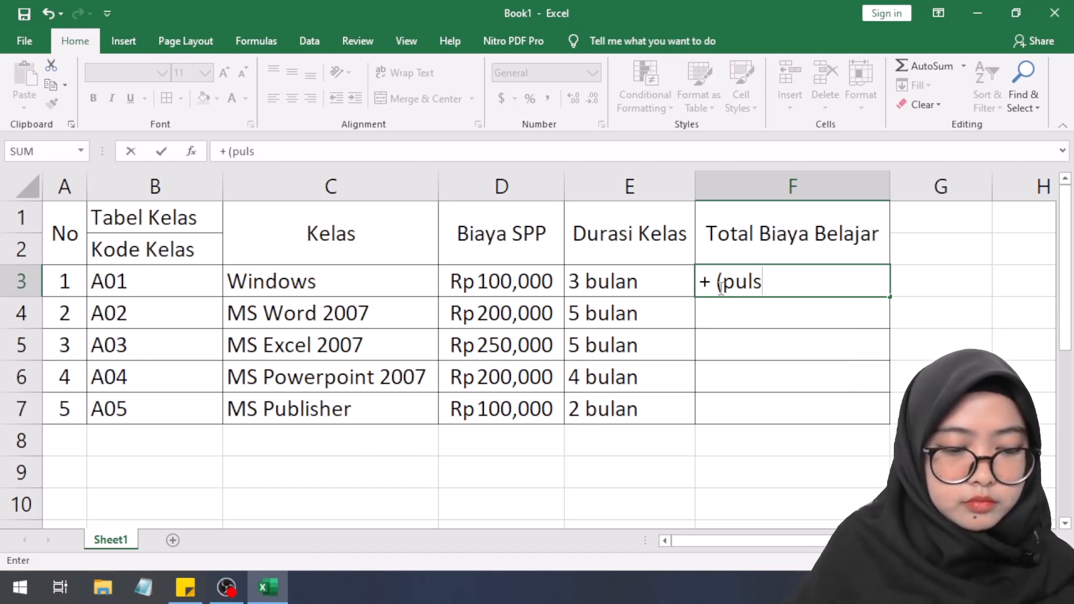
text())
key(BackSpace)
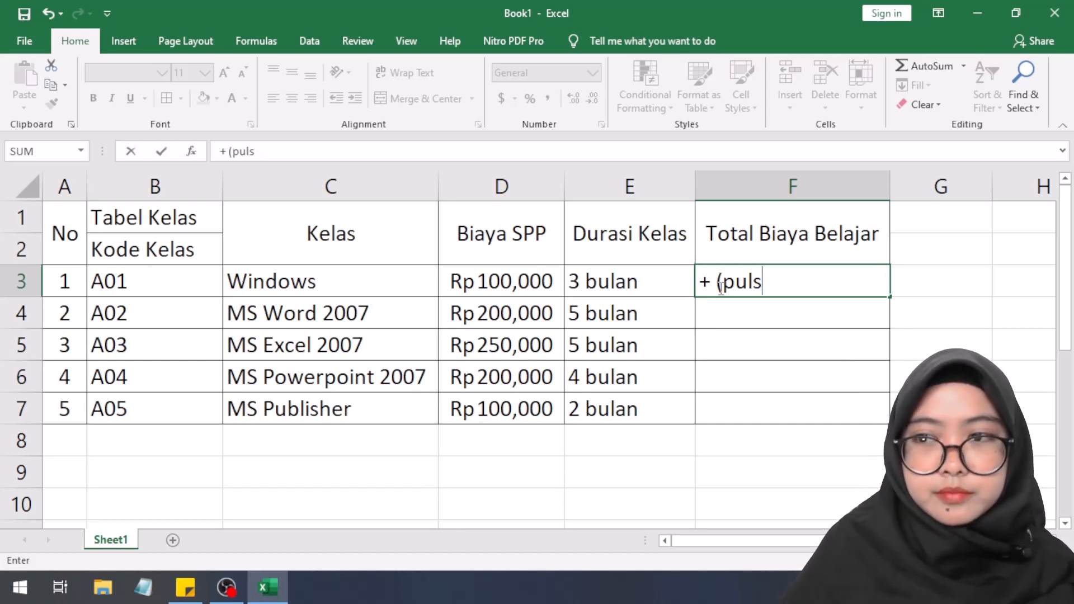
key(BackSpace)
key(BackSpace)
key(BackSpace)
text(l)
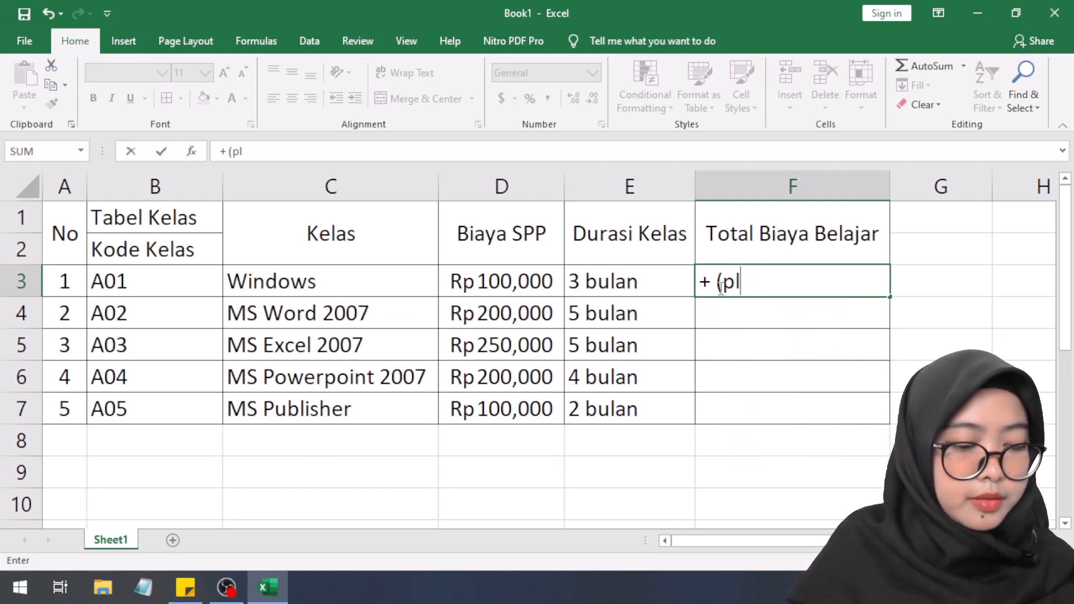
text(us)
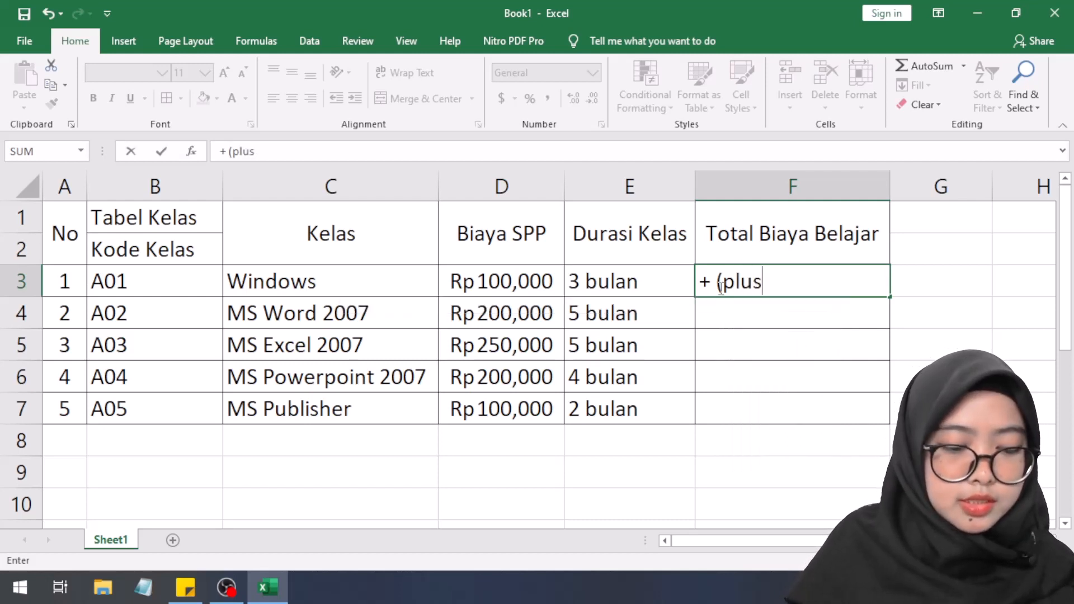
text())
key(Return)
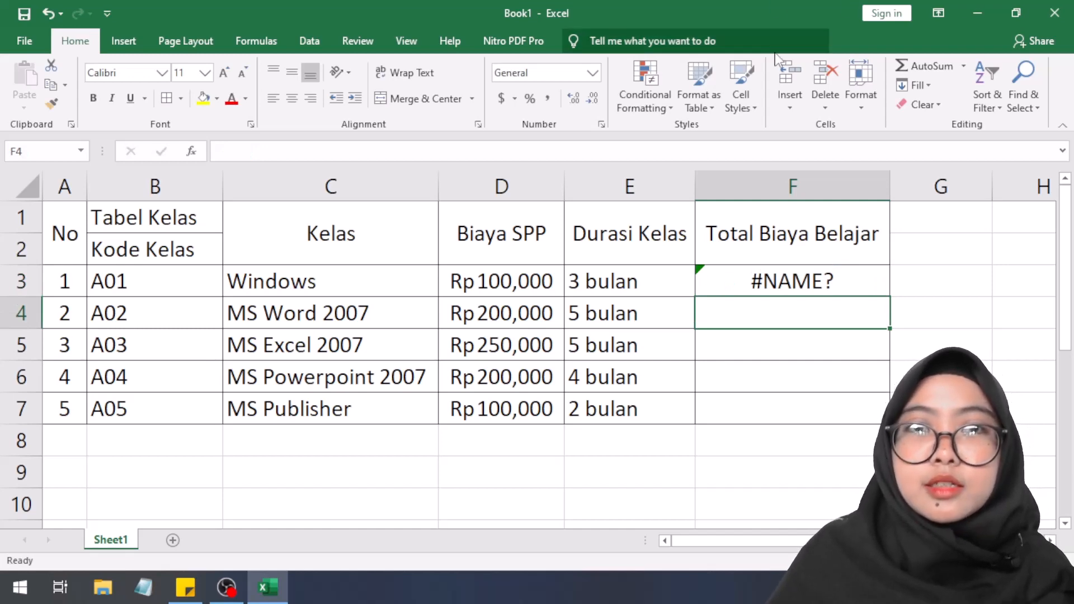
click(49, 14)
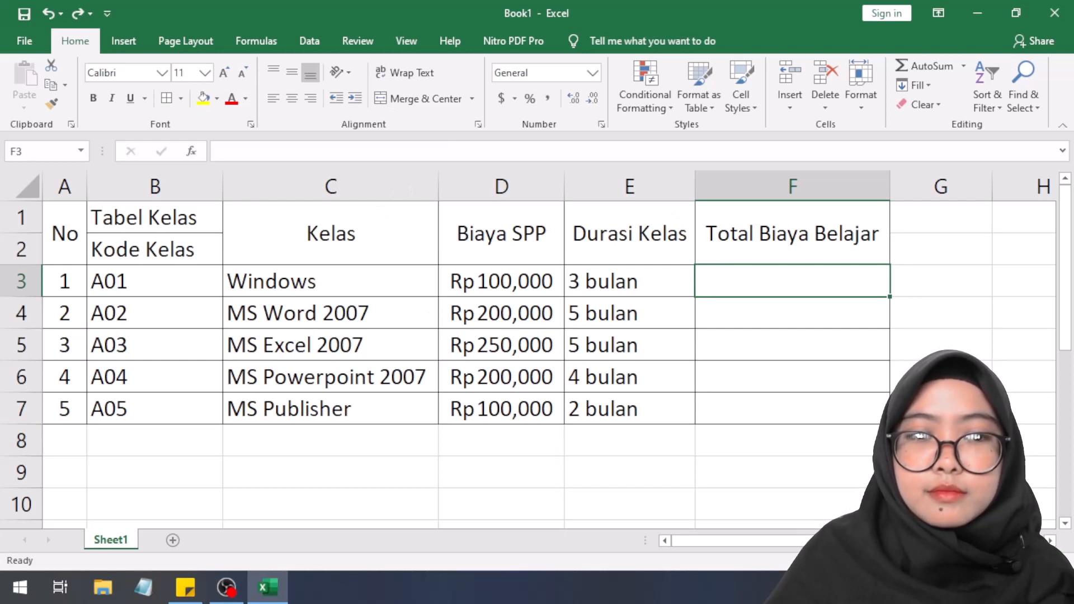
click(227, 587)
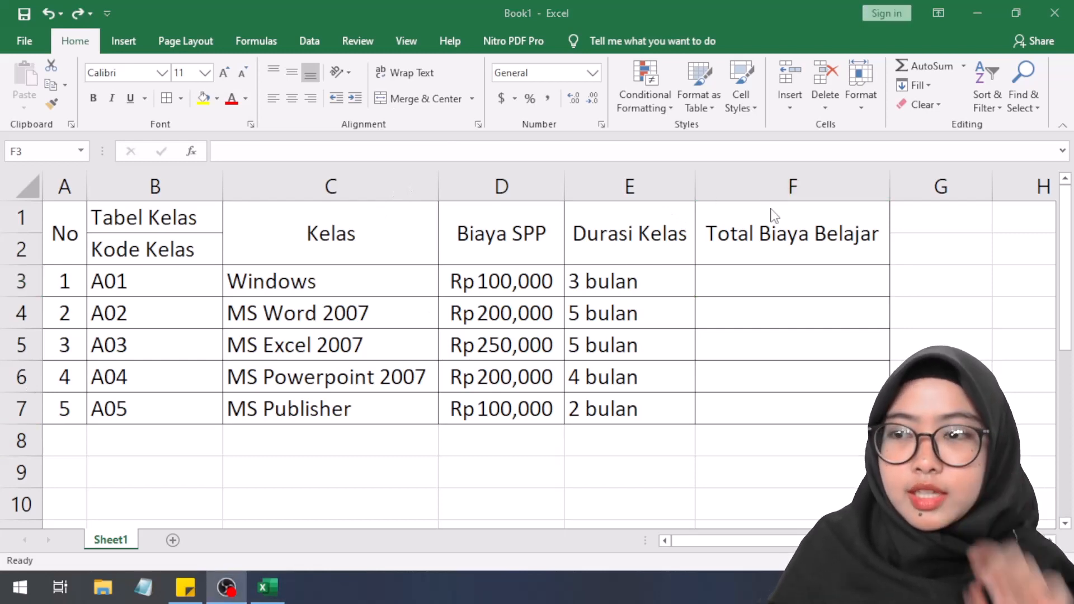
- Write the addition operator note "+ (plus)" in F3 under "Total Biaya Belajar"
click(755, 279)
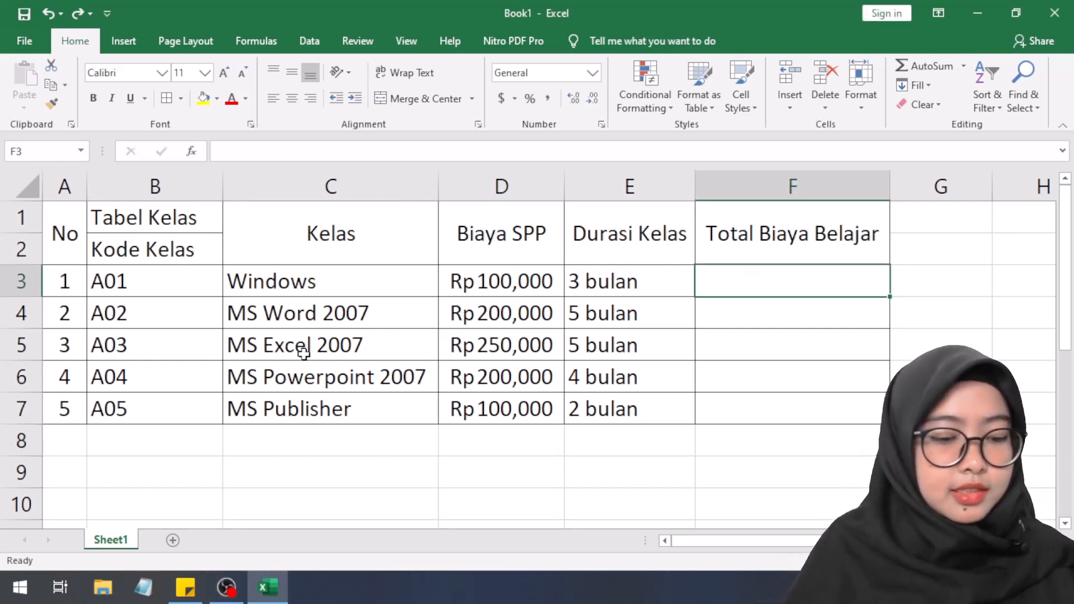
text(=)
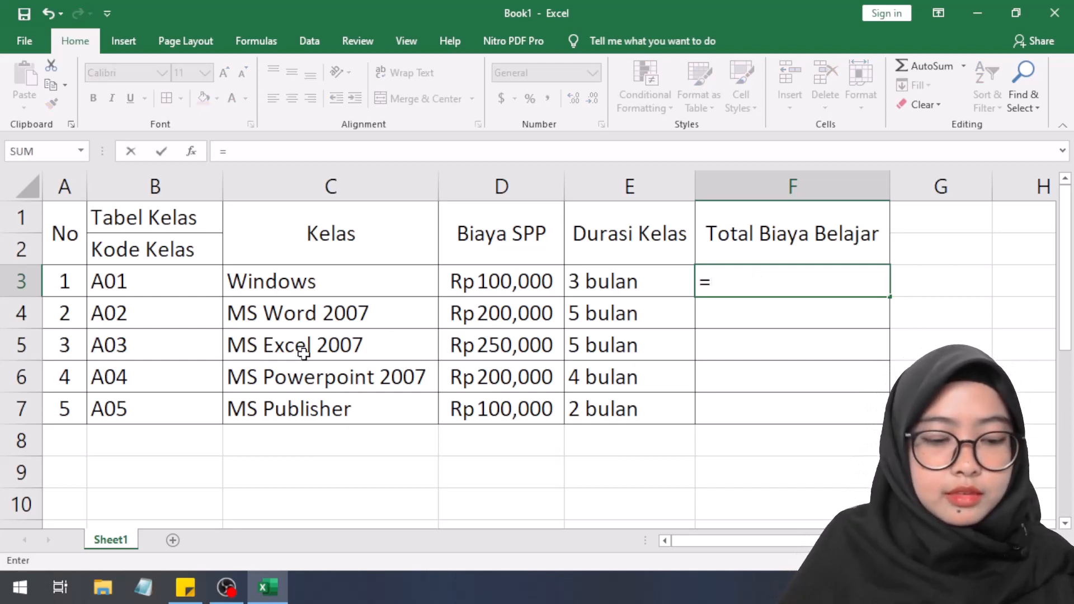
key(BackSpace)
text(+)
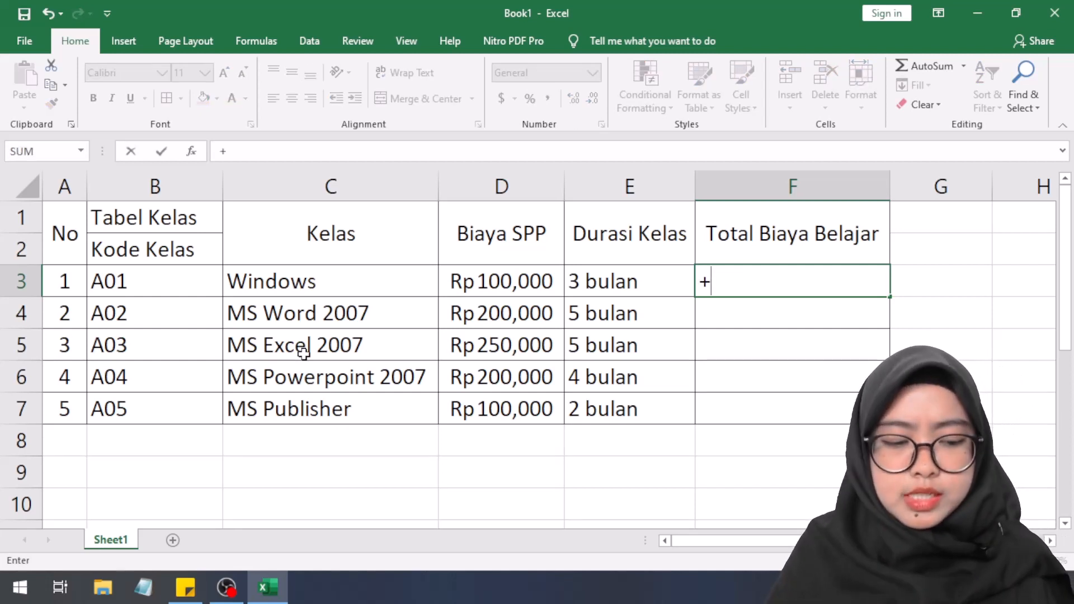
text( ()
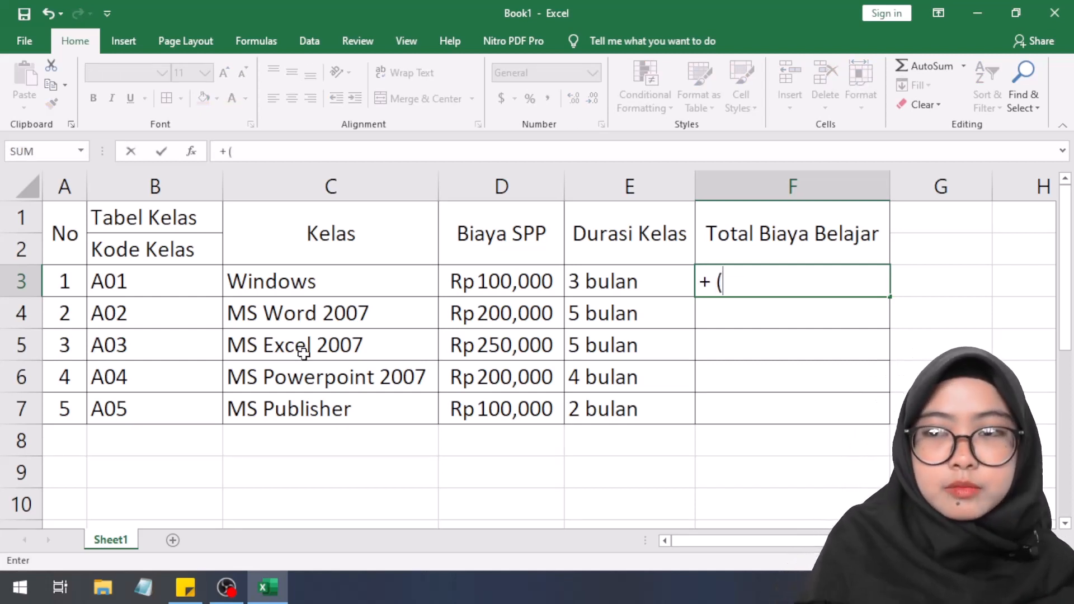
text(pul)
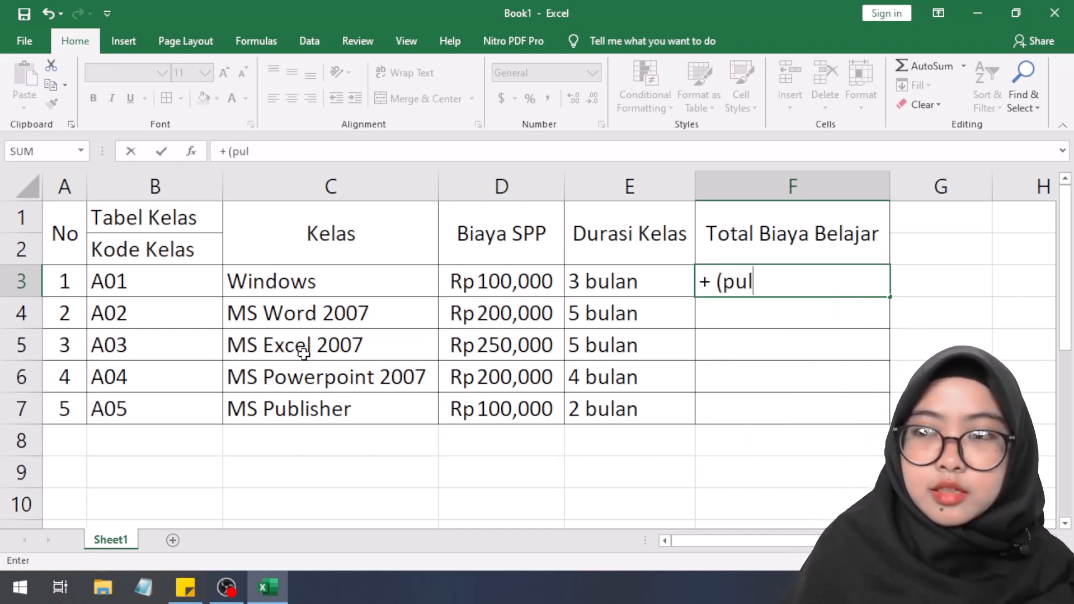
key(BackSpace)
key(BackSpace)
text(lus)
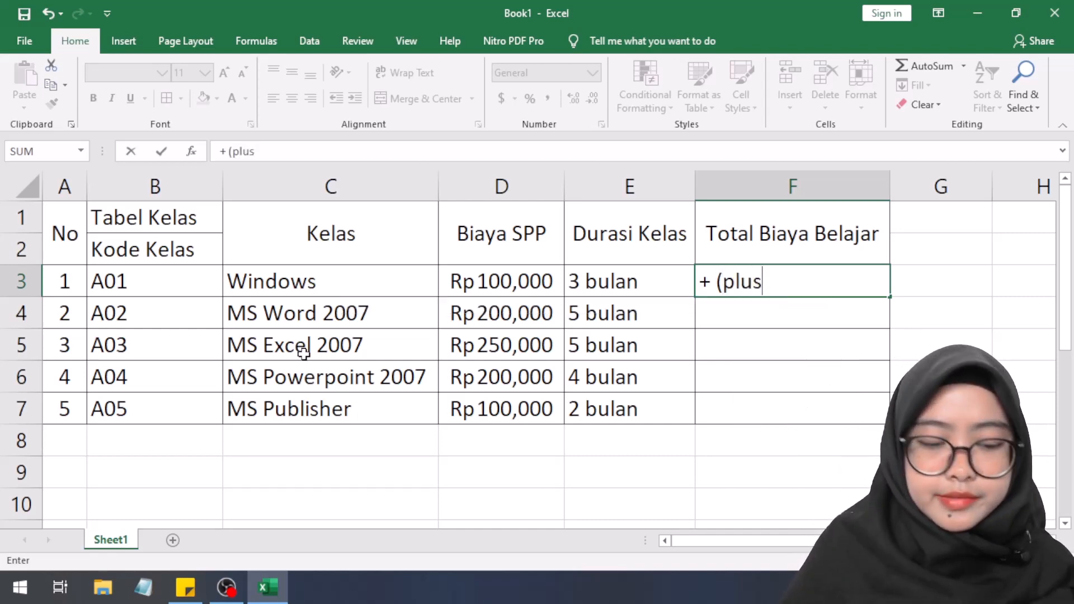
text())
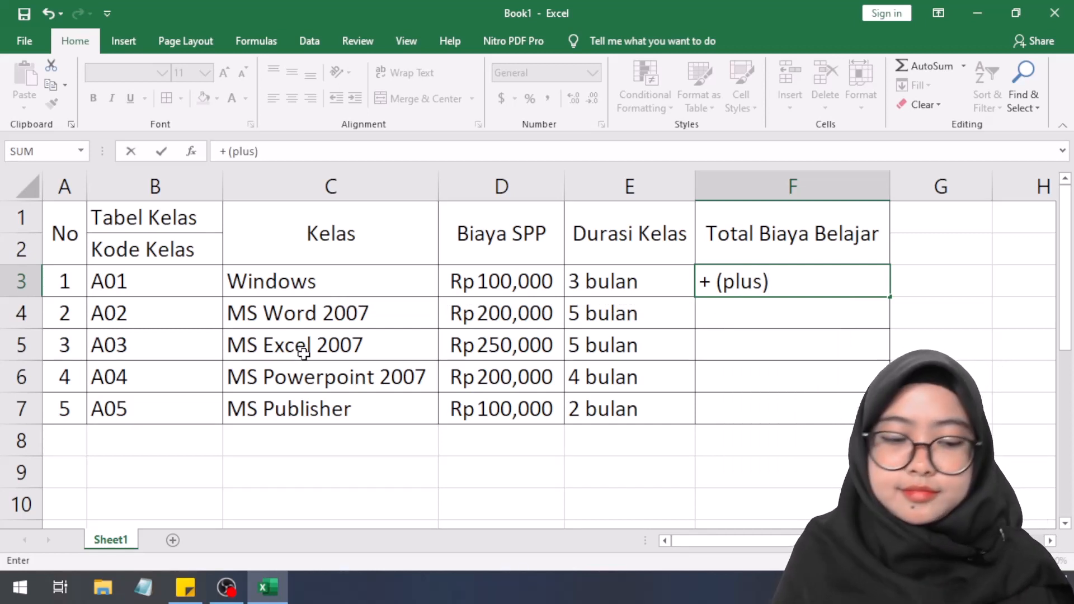
- Replace the operator note in F3 with "- (minus)"
key(BackSpace)
key(BackSpace)
key(BackSpace)
key(BackSpace)
key(BackSpace)
key(BackSpace)
key(BackSpace)
key(BackSpace)
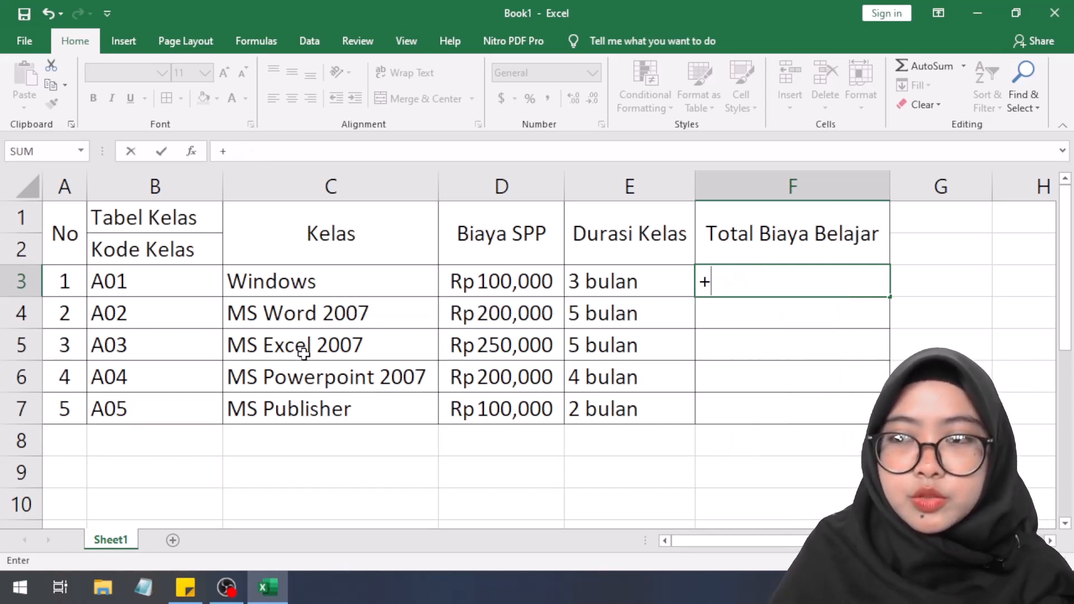
text(-)
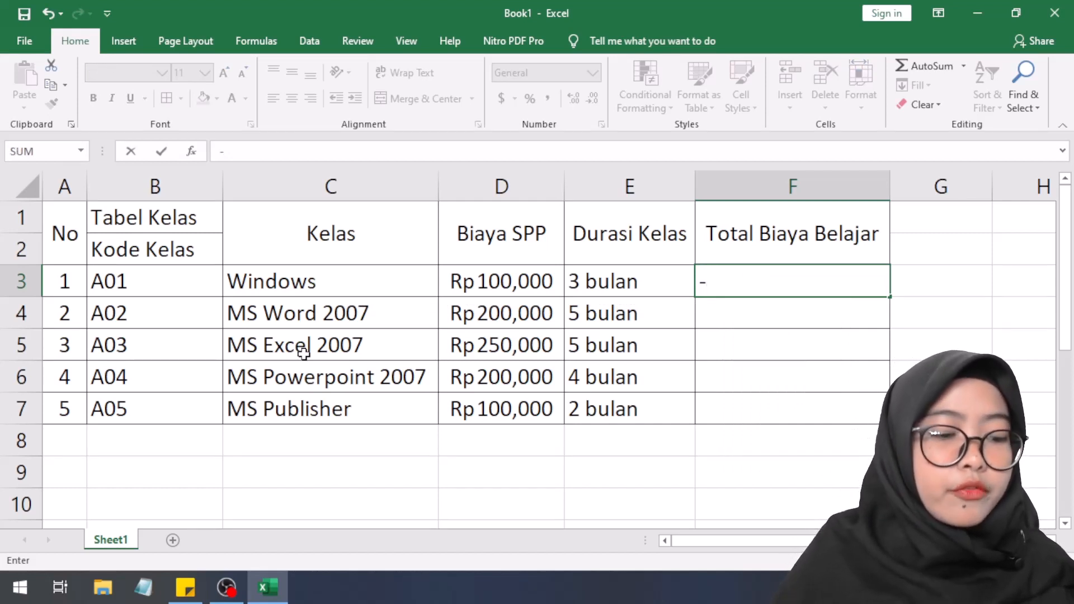
text( (m)
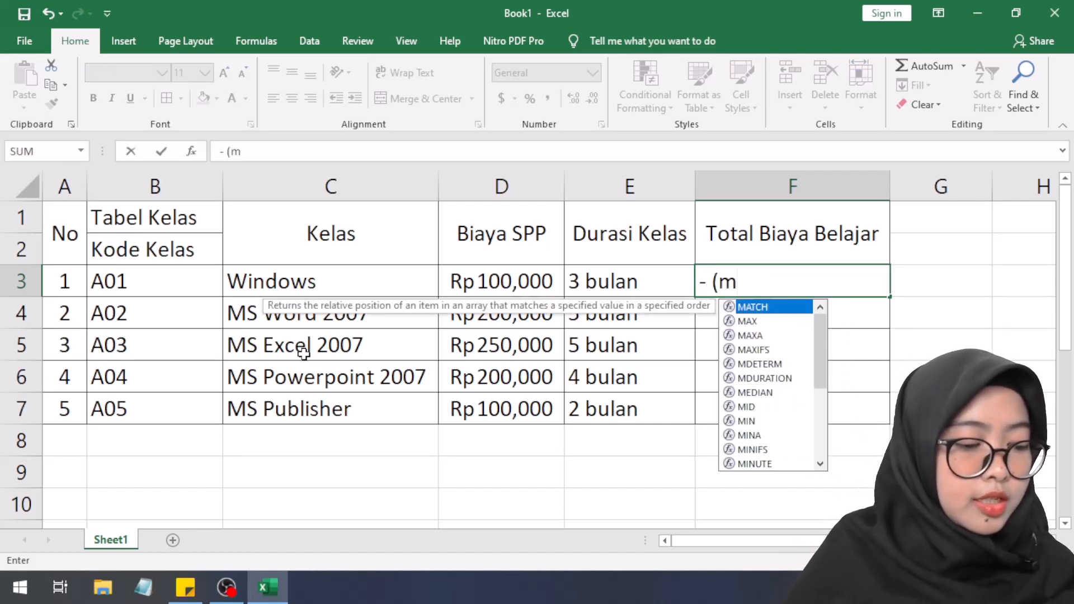
text(inus)
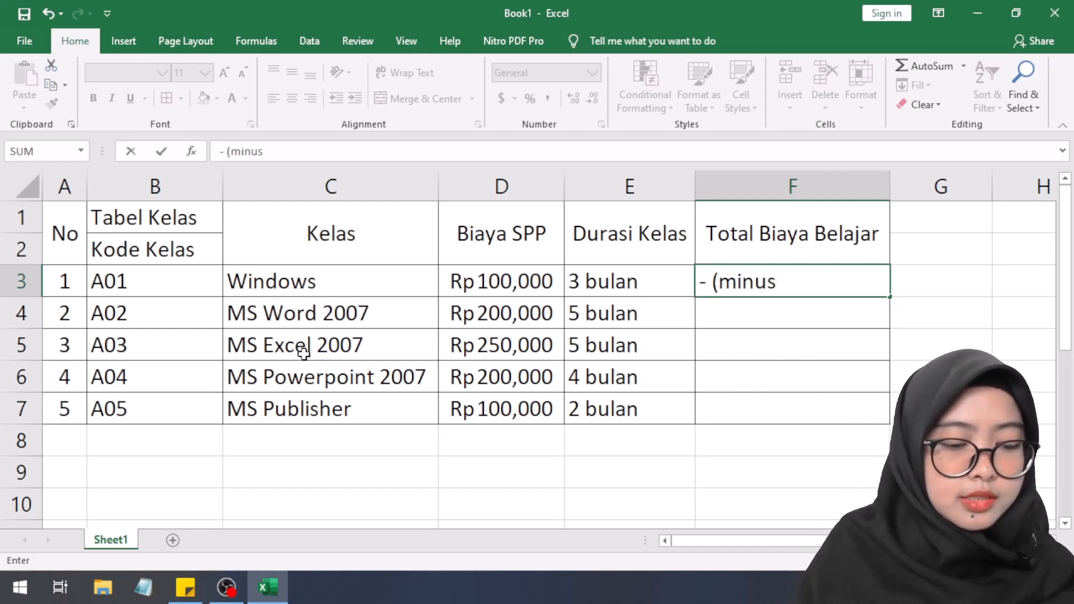
text())
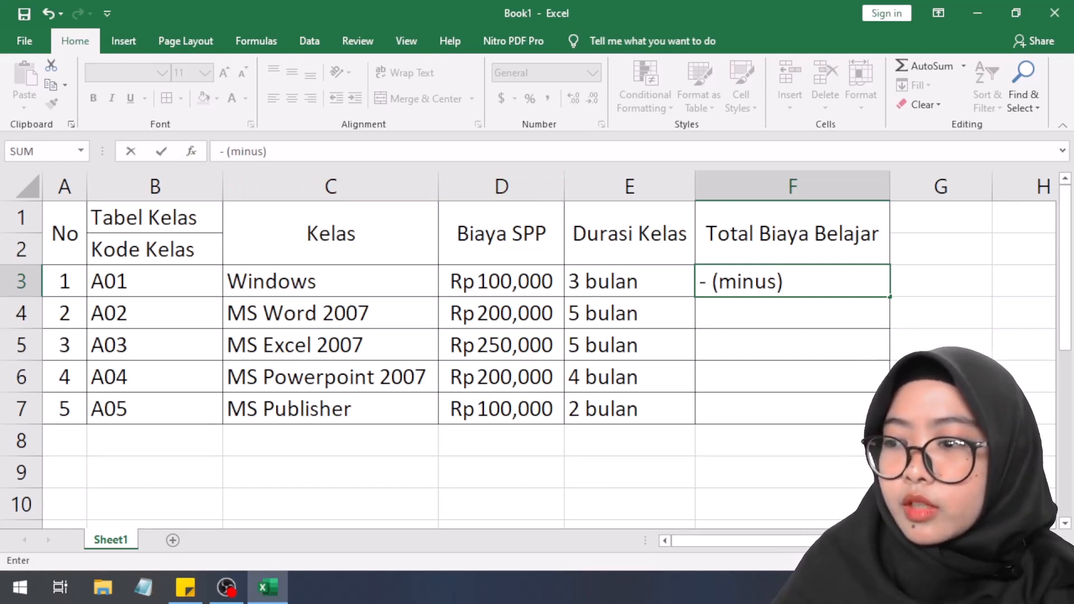
- Clear the "- (minus)" text from cell F3 under Total Biaya Belajar
key(Return)
click(851, 280)
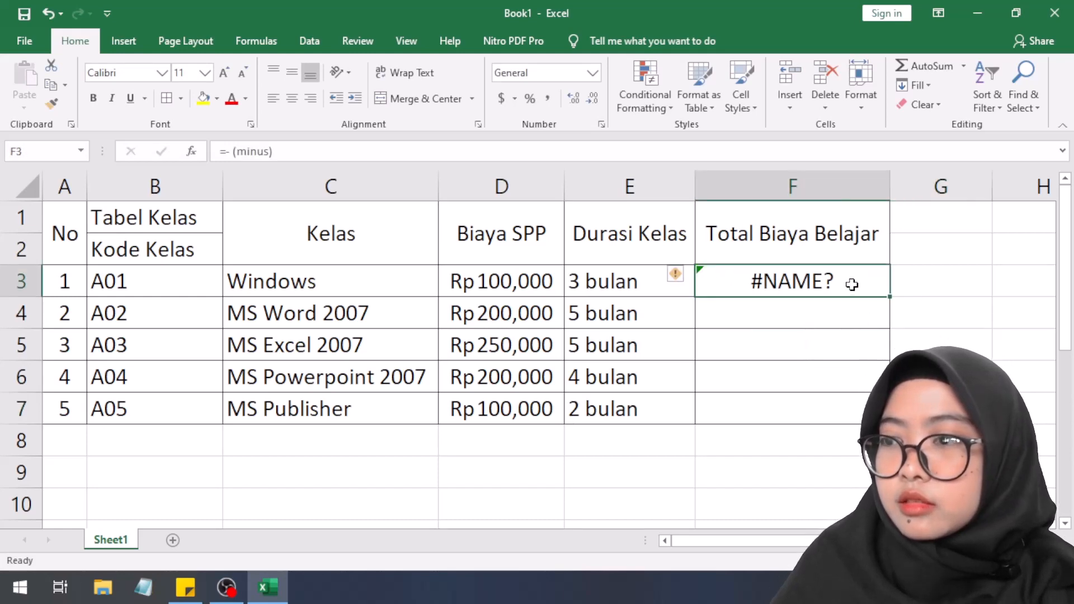
double_click(853, 285)
key(BackSpace)
key(BackSpace)
key(BackSpace)
key(BackSpace)
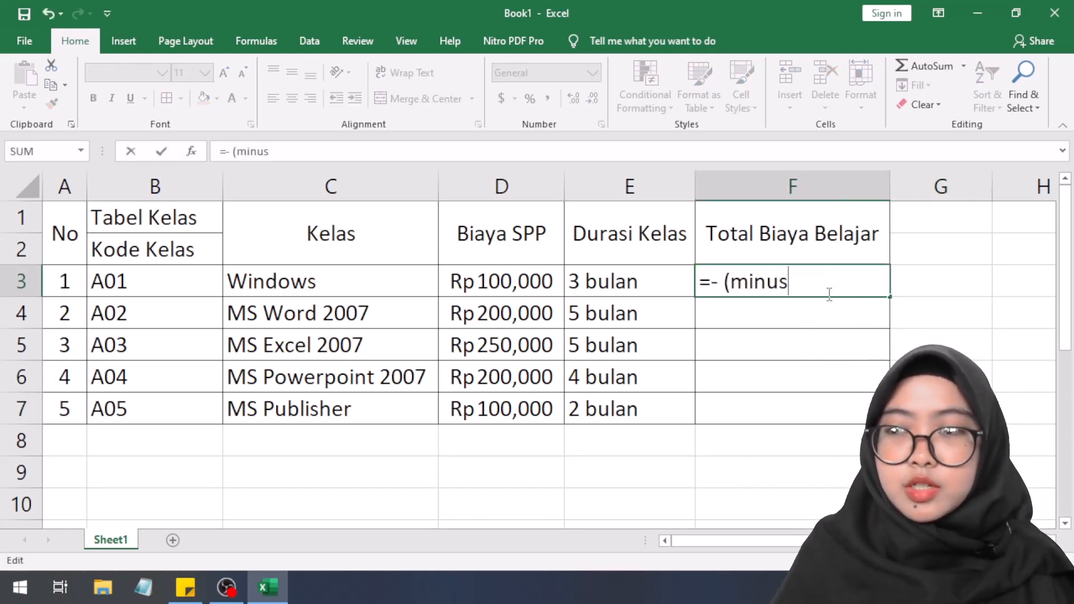
key(BackSpace)
key(BackSpace)
key(BackSpace)
key(BackSpace)
key(BackSpace)
key(BackSpace)
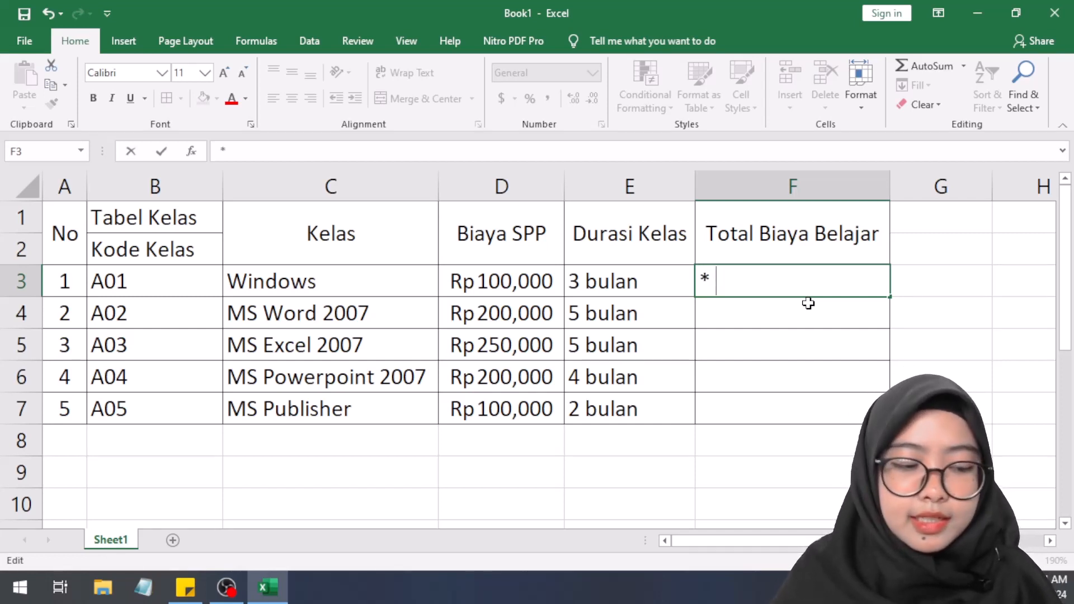
- Write "* perkalian" in cell F3 as an operator example and clear the cell again
text(perkalian)
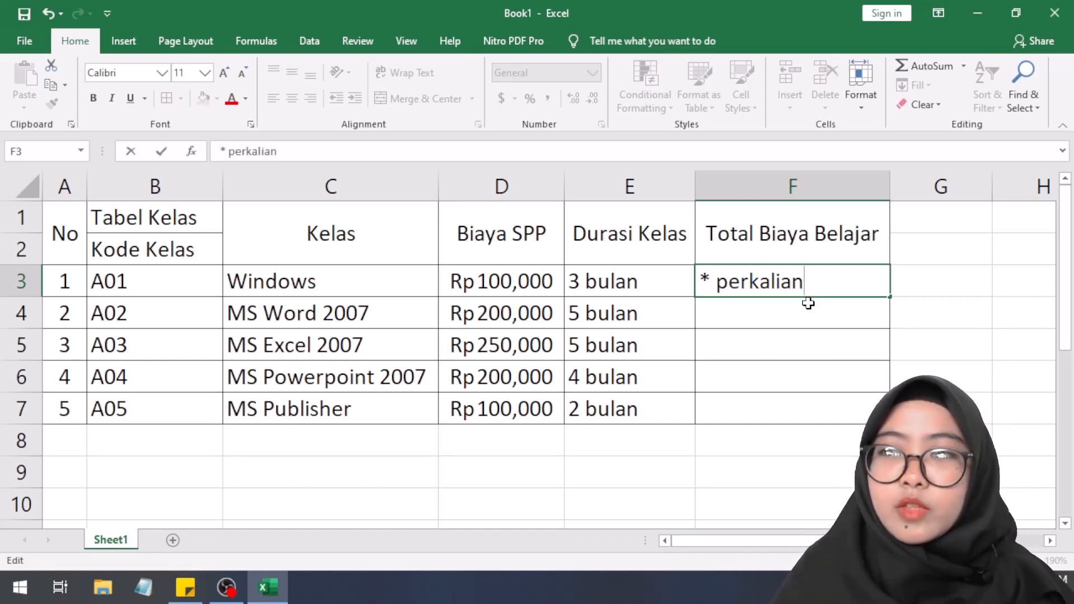
key(BackSpace)
key(BackSpace)
key(BackSpace)
key(BackSpace)
key(BackSpace)
key(BackSpace)
key(BackSpace)
key(BackSpace)
key(BackSpace)
key(BackSpace)
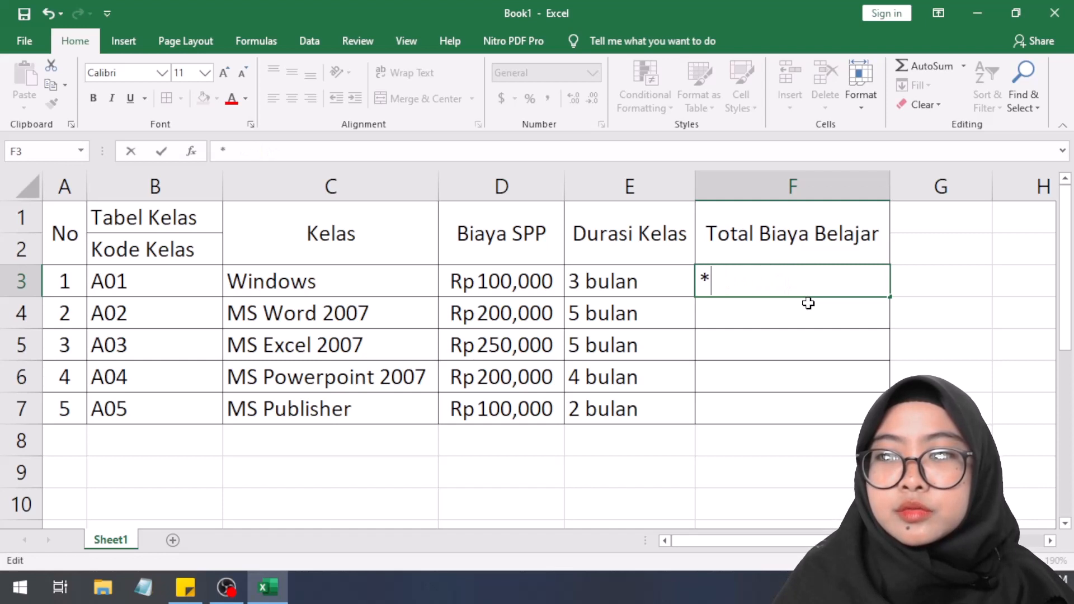
key(BackSpace)
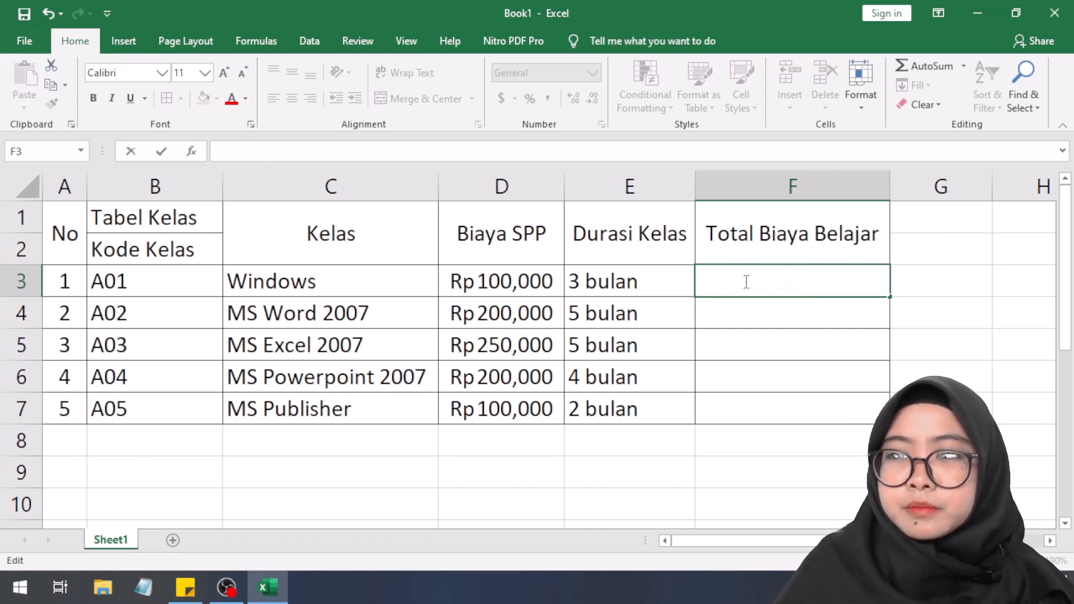
click(741, 313)
click(733, 284)
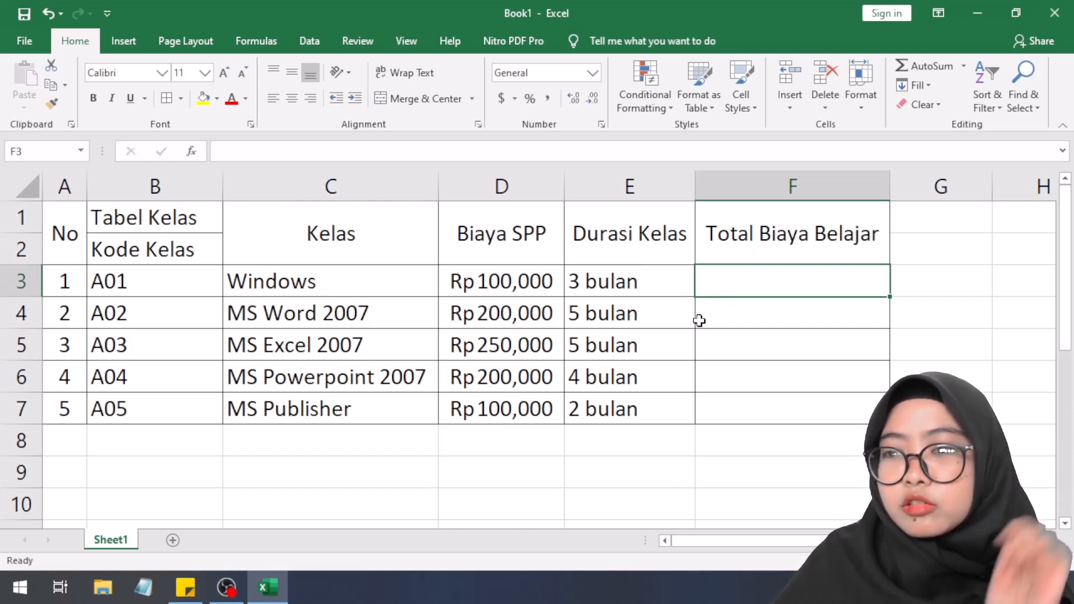
click(501, 322)
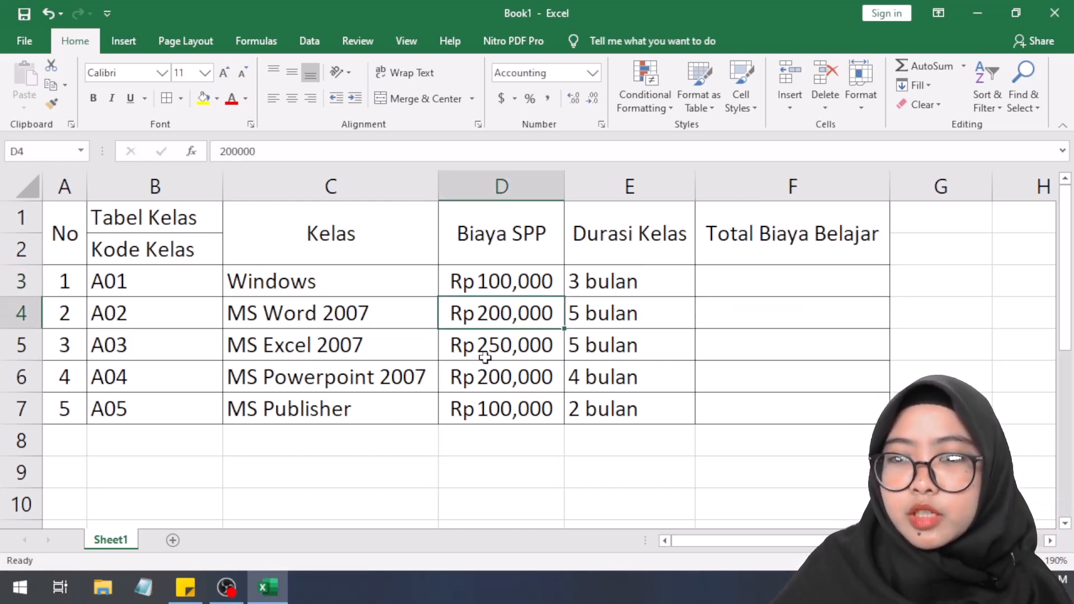
click(66, 408)
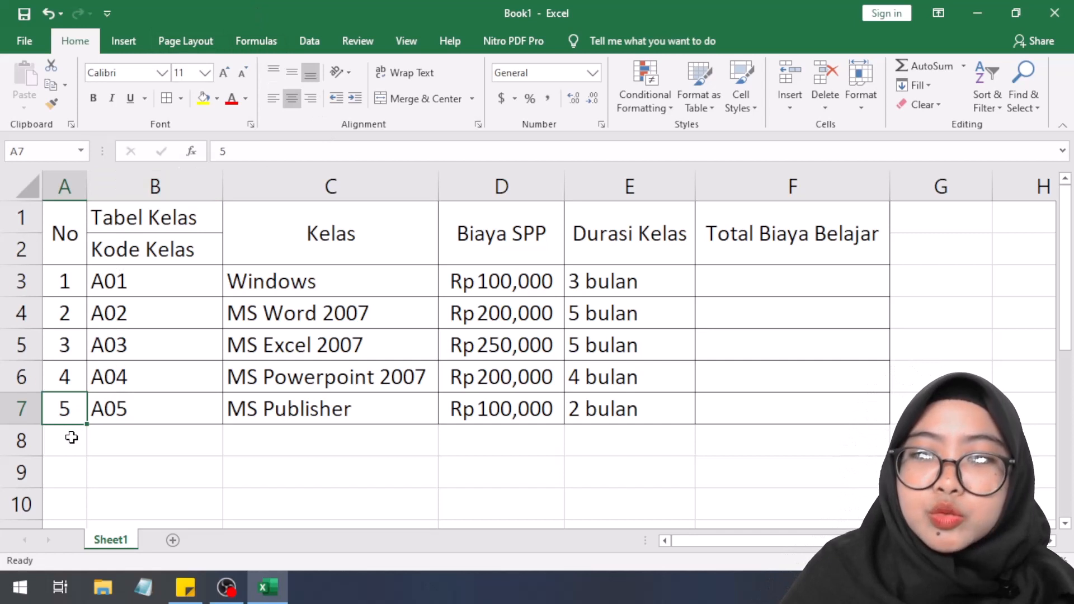
click(185, 415)
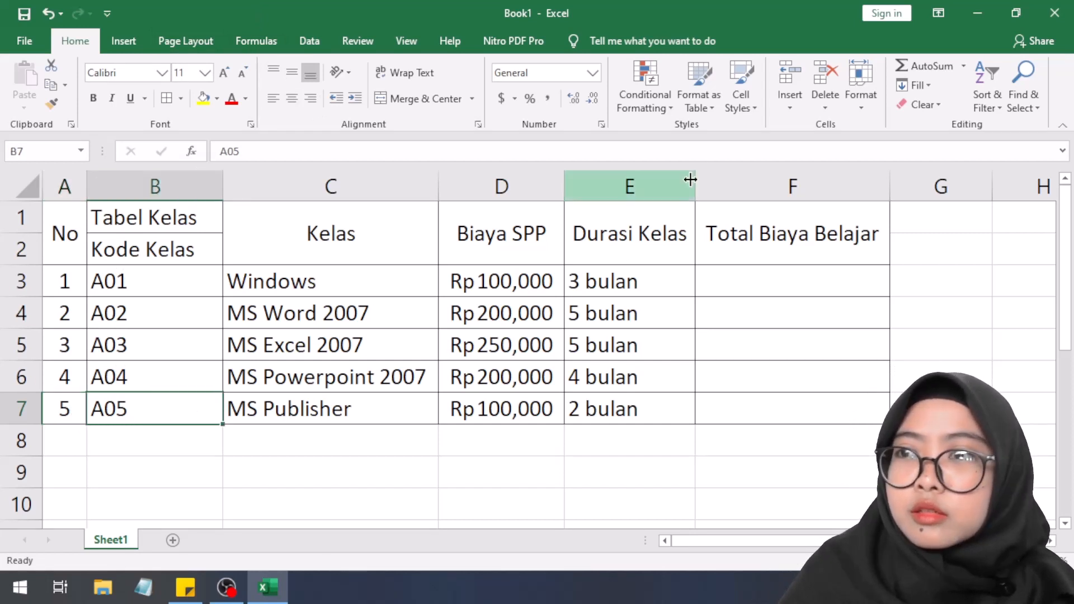
click(62, 441)
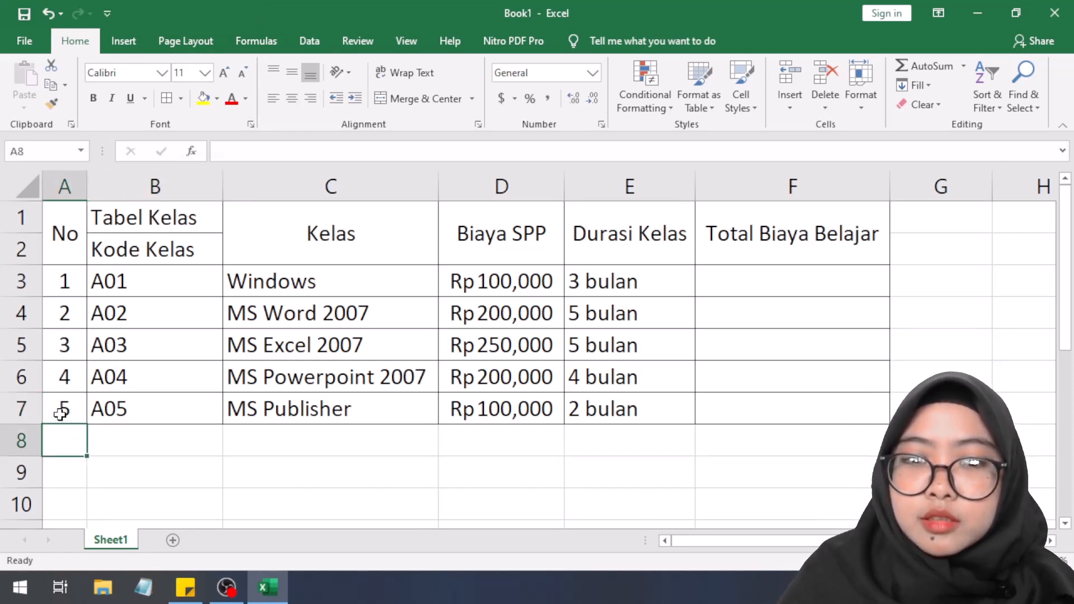
click(187, 408)
click(73, 437)
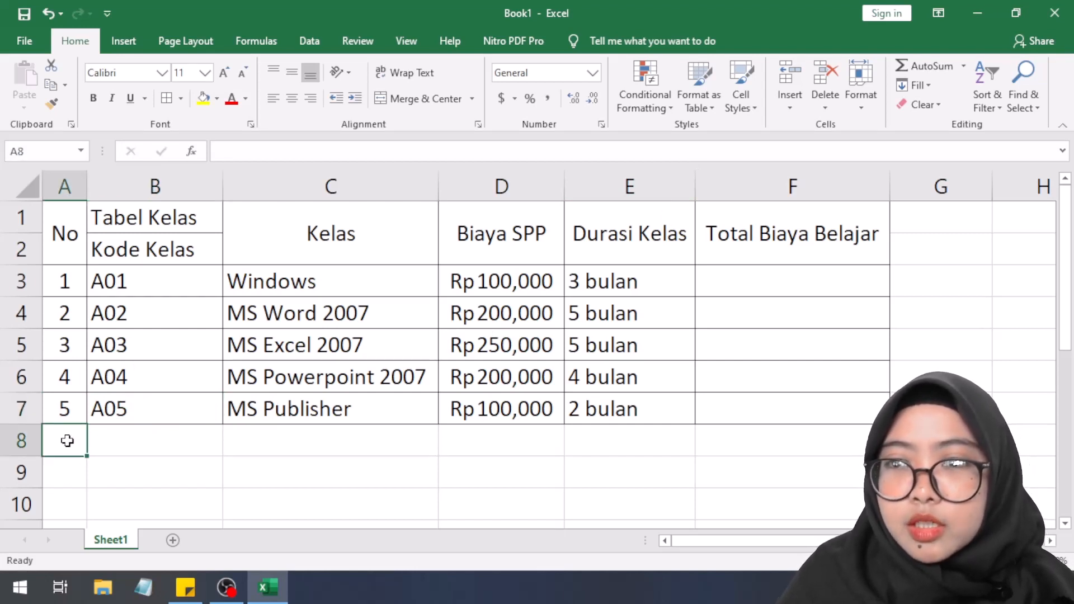
- Merge and center cells A8 to C8 in the empty row below the class table
scroll(67, 440, down, 1)
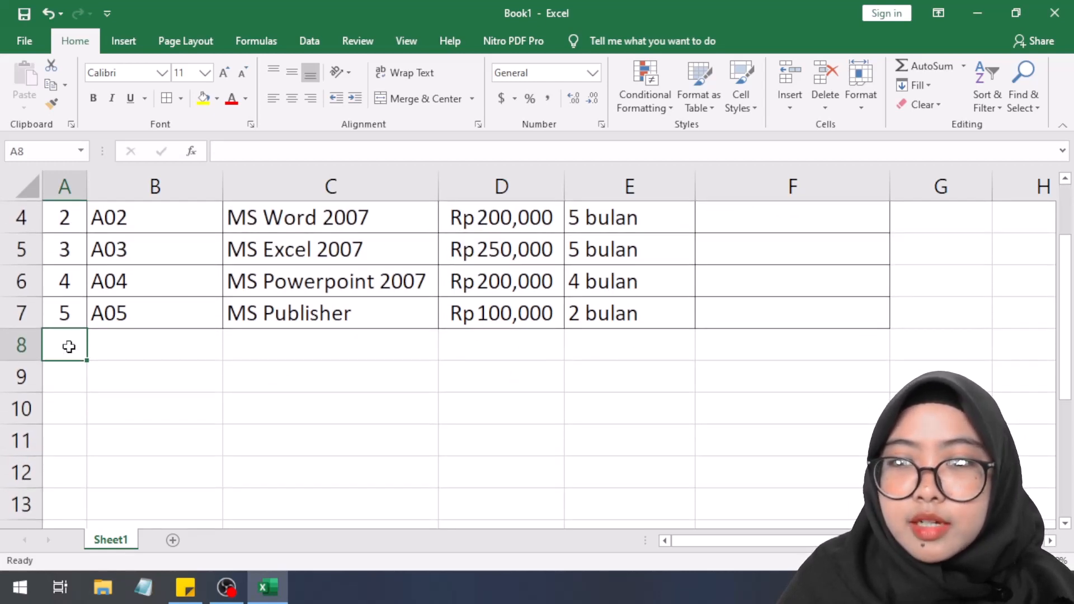
drag(67, 346, 271, 345)
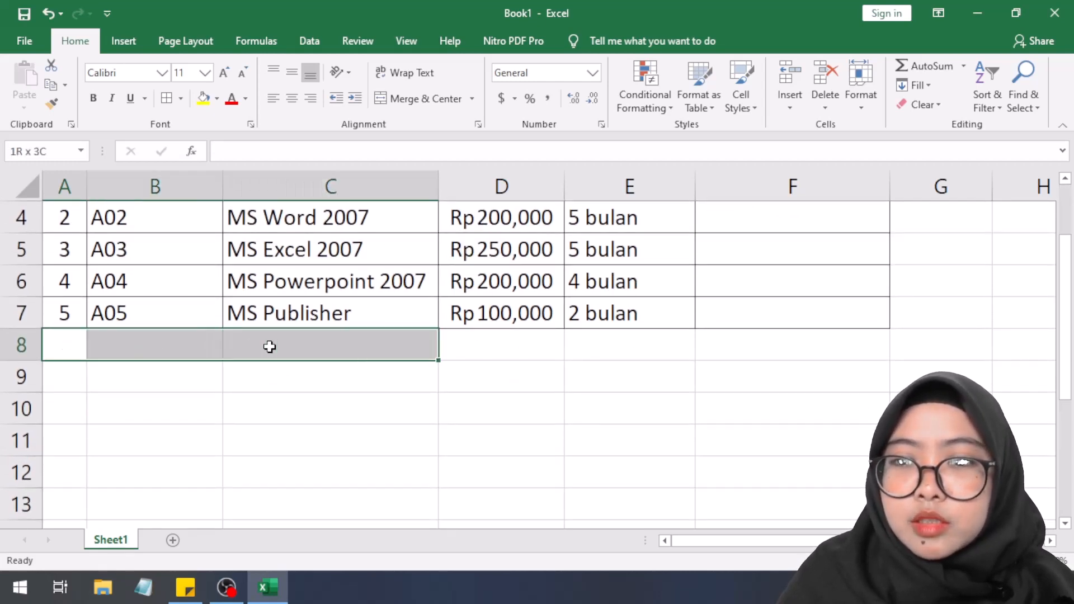
click(271, 345)
click(74, 343)
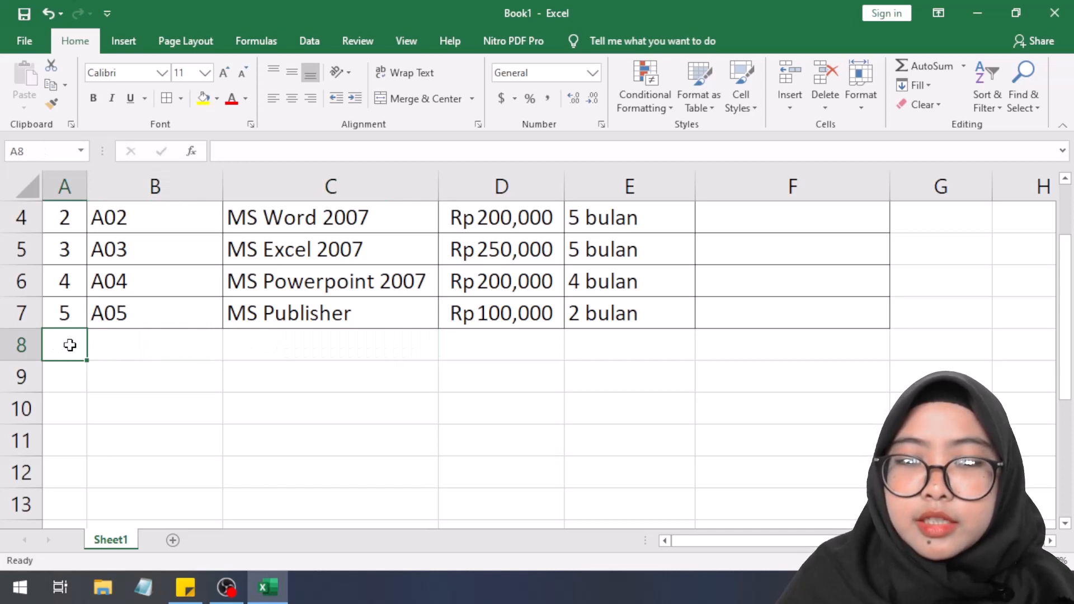
drag(74, 343, 229, 333)
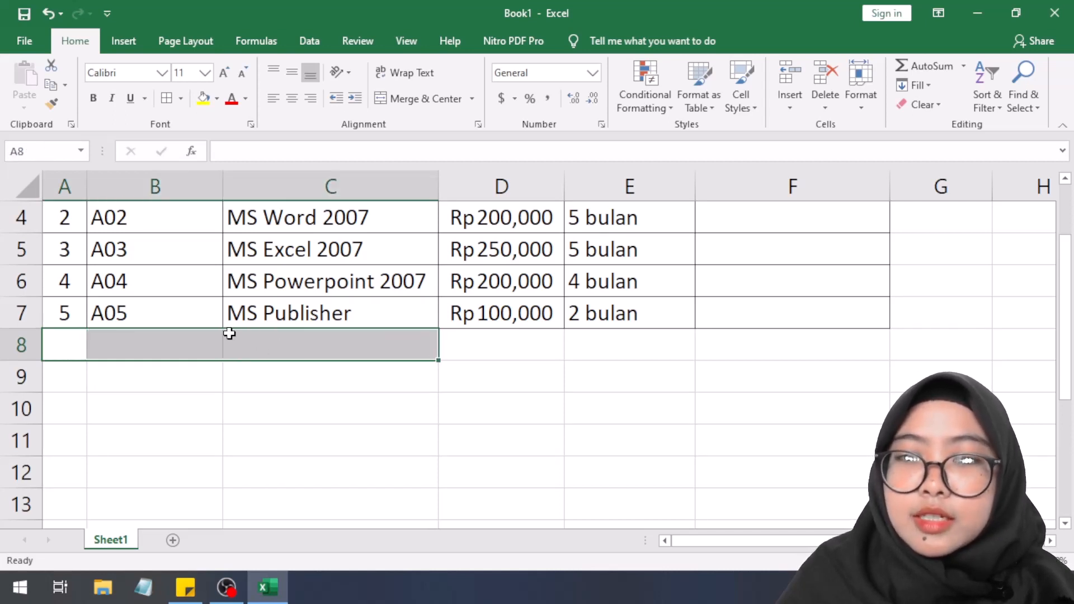
click(412, 100)
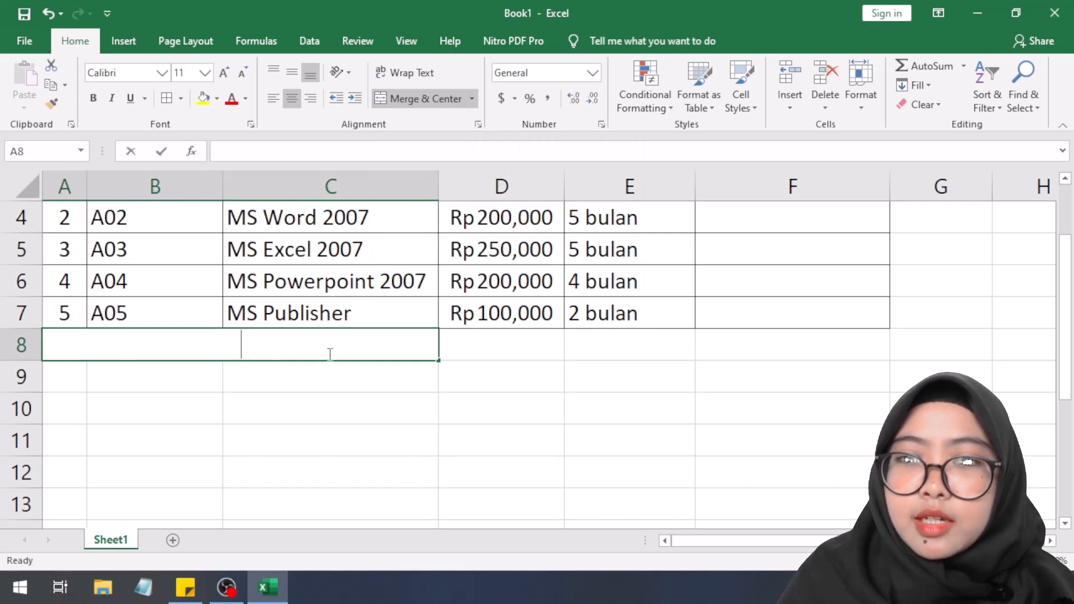
- Enter "Total SPP" in the merged cell A8 and align the text to its right edge
text(T)
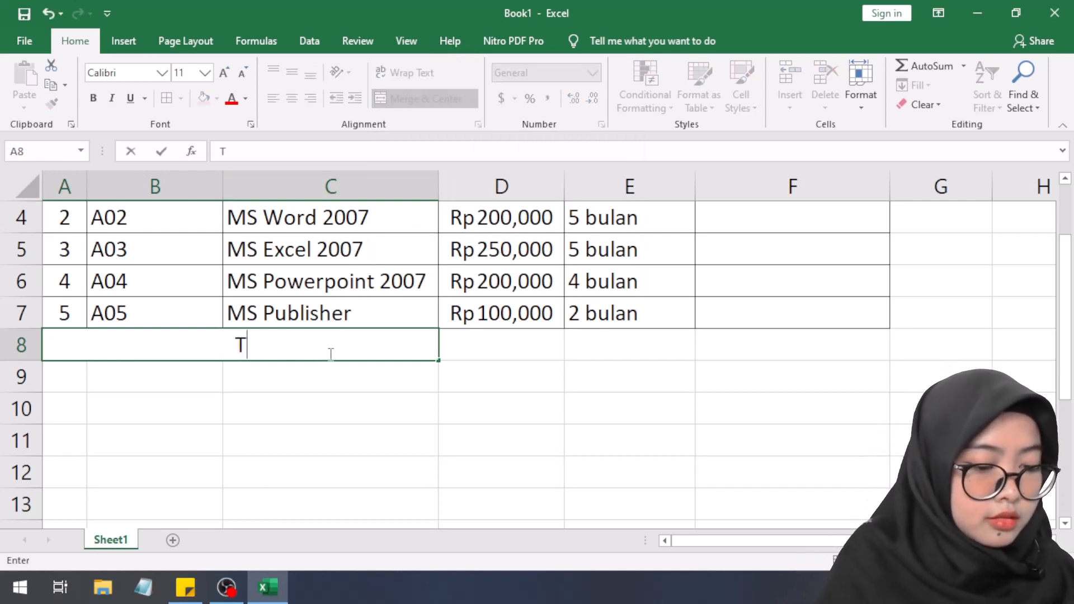
text(otal )
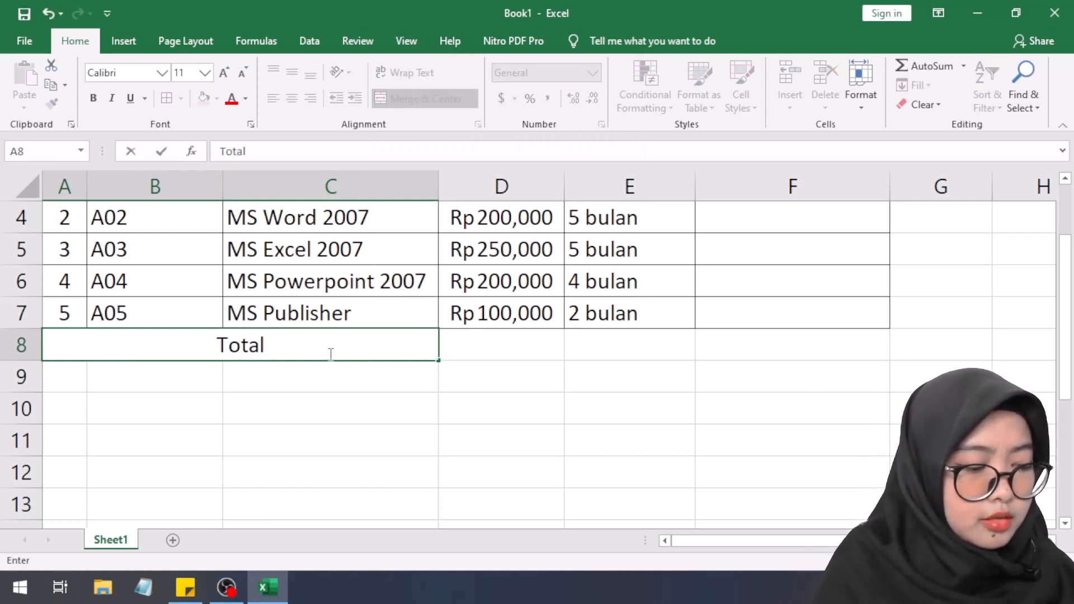
text(SPPP)
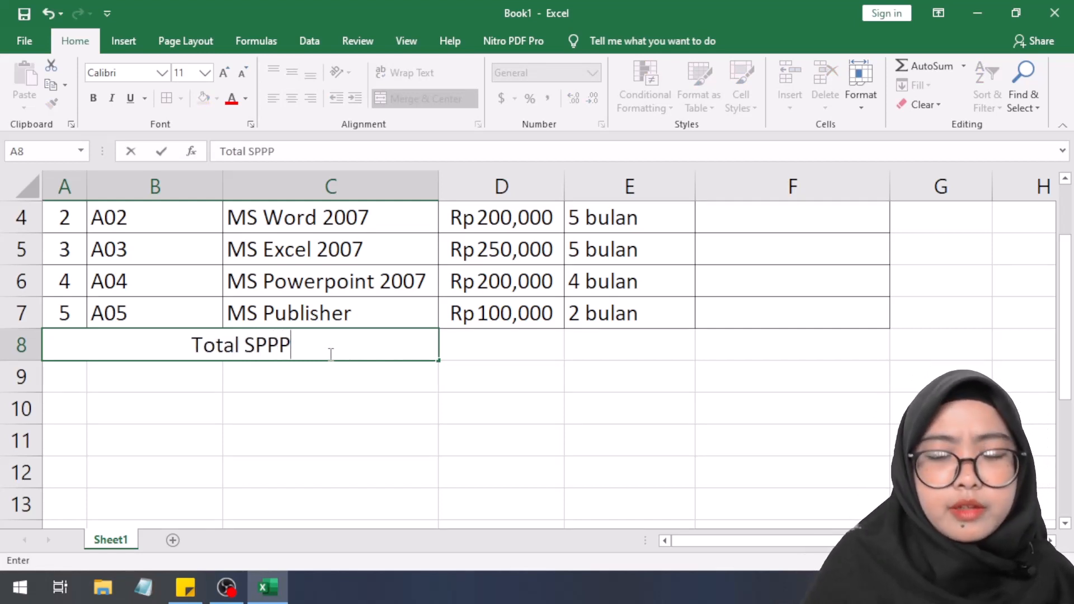
key(BackSpace)
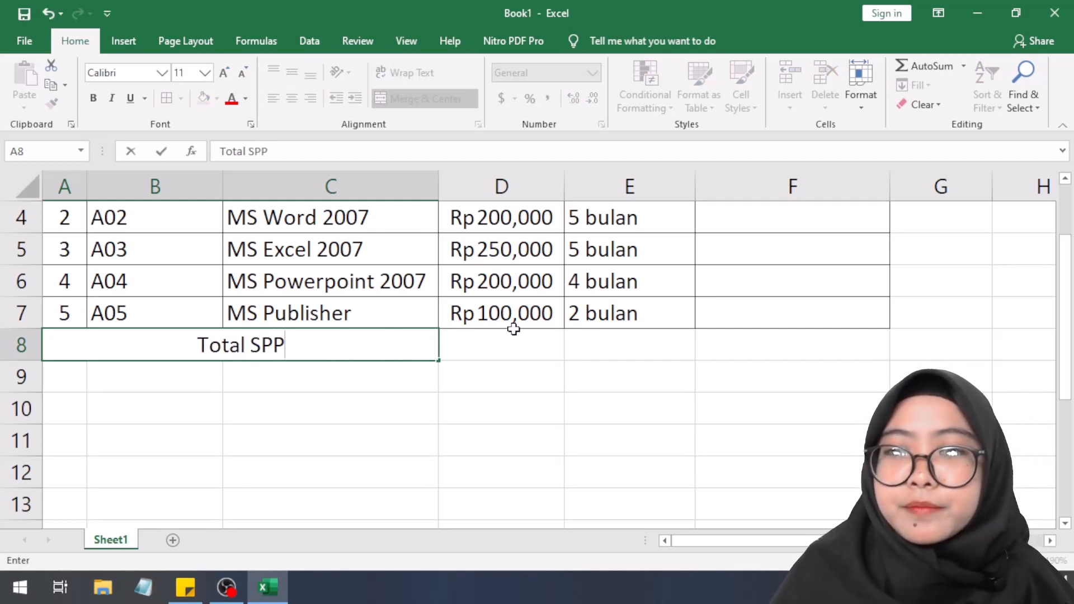
click(365, 392)
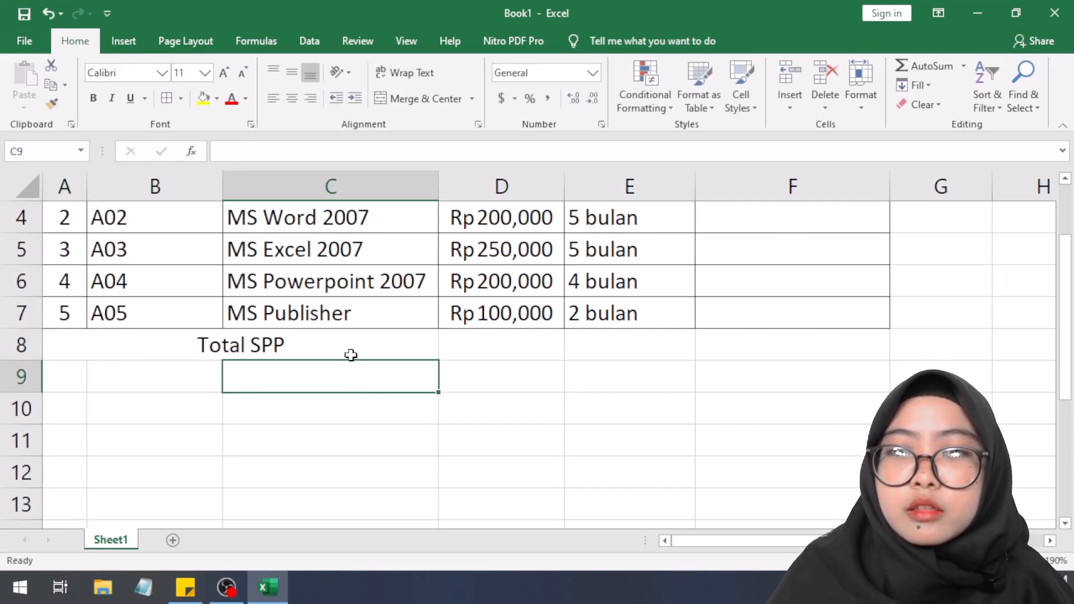
click(351, 356)
click(308, 99)
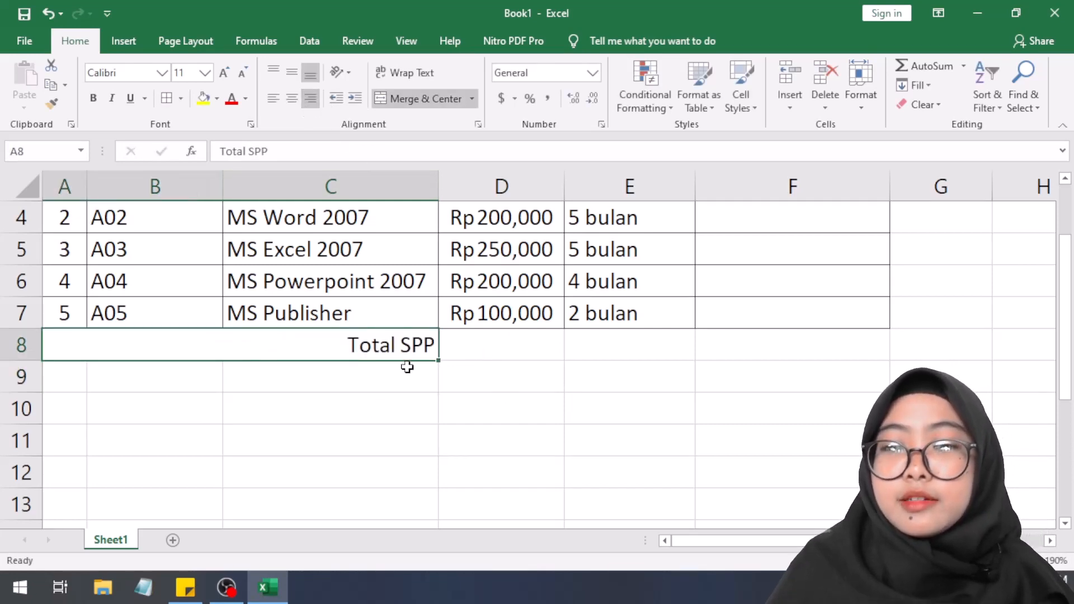
- Merge and center cells D8 to F8 beside the Total SPP label
scroll(437, 358, up, 1)
scroll(494, 327, down, 2)
scroll(495, 336, up, 1)
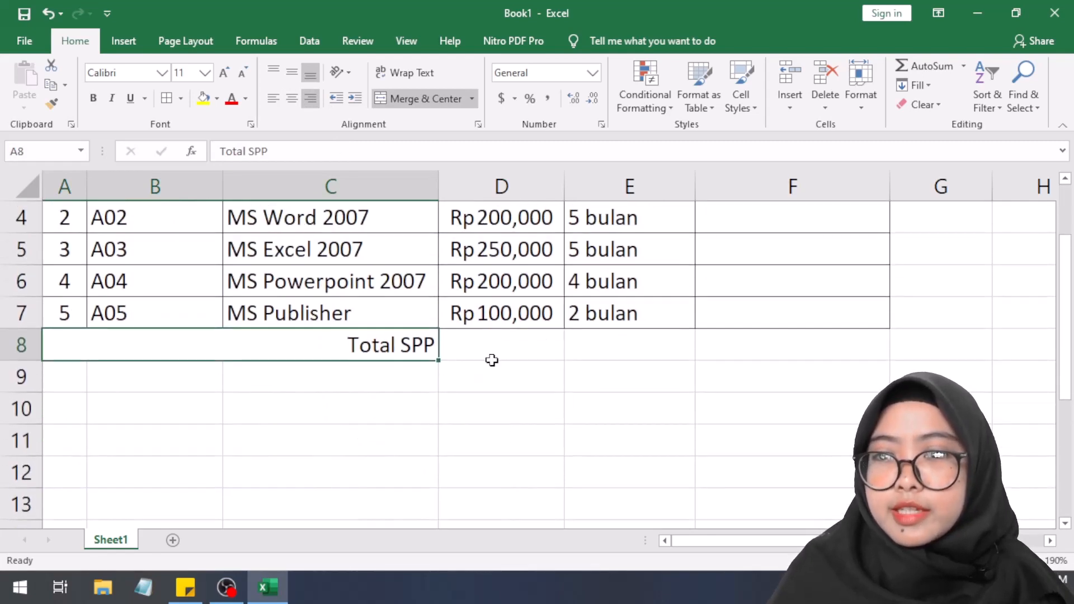
click(492, 352)
scroll(492, 358, up, 1)
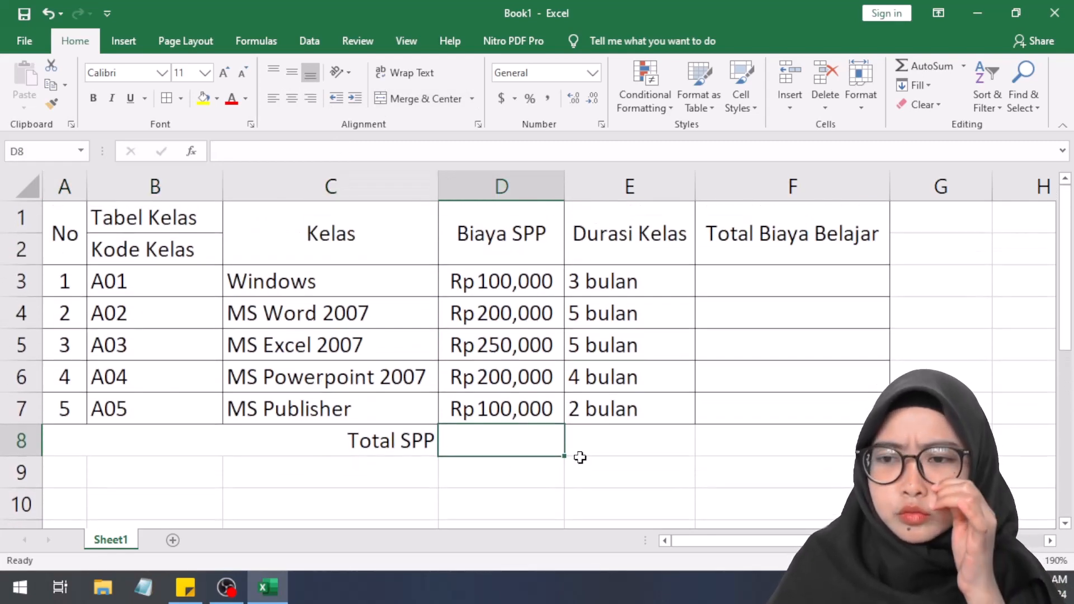
click(618, 443)
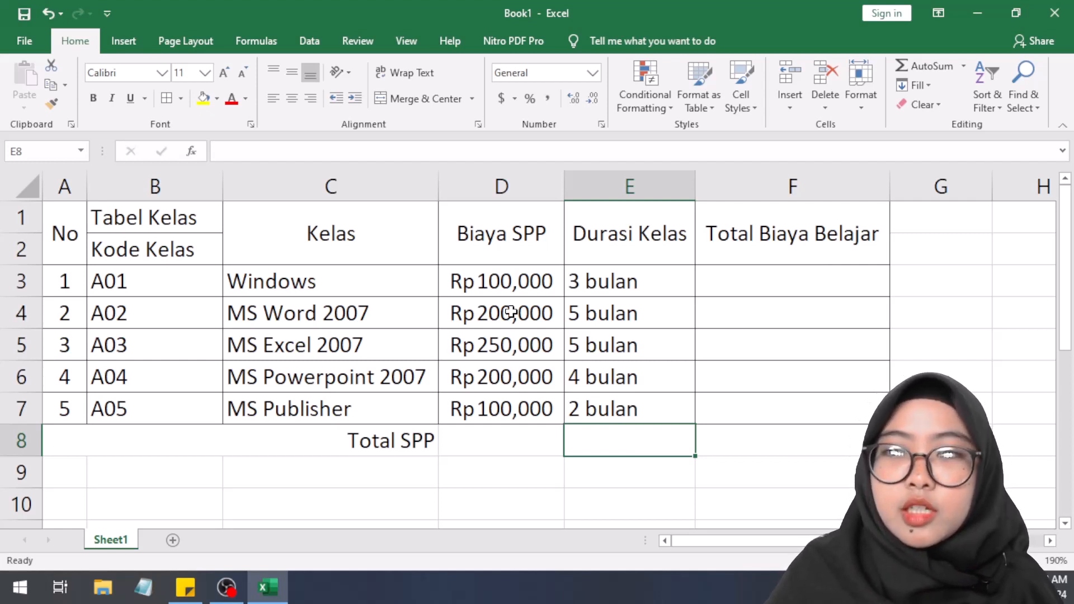
click(472, 441)
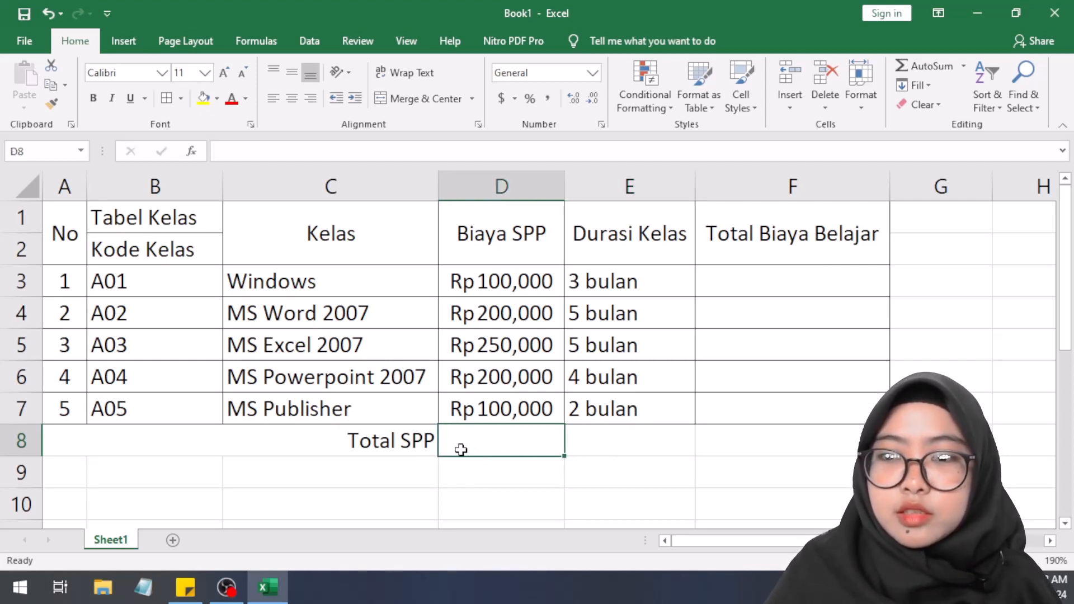
drag(537, 448, 819, 437)
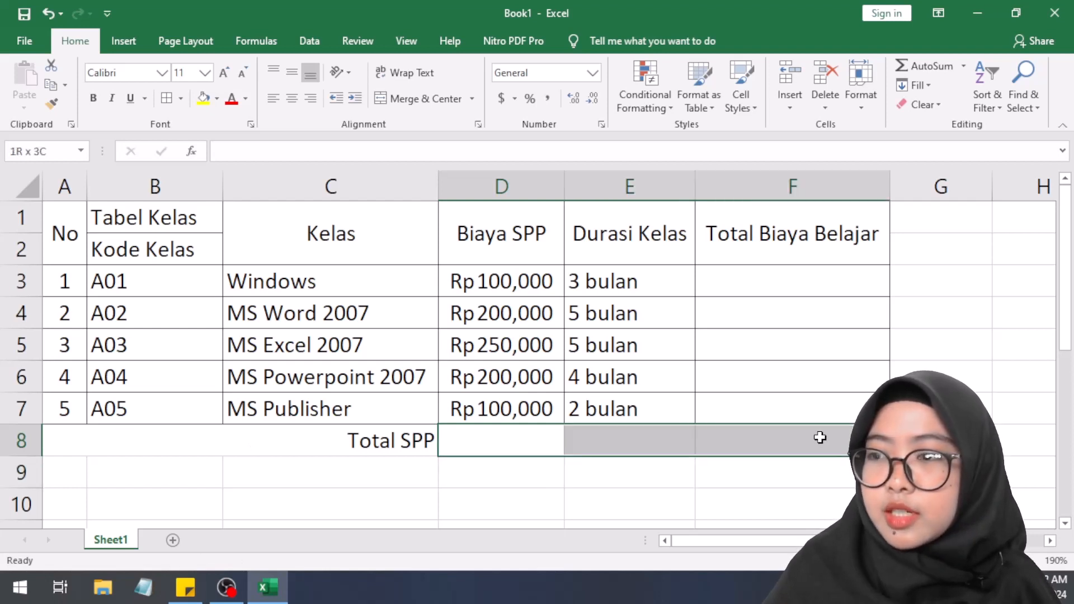
click(414, 104)
- Add borders to the Total SPP row from A8 to F8
click(140, 435)
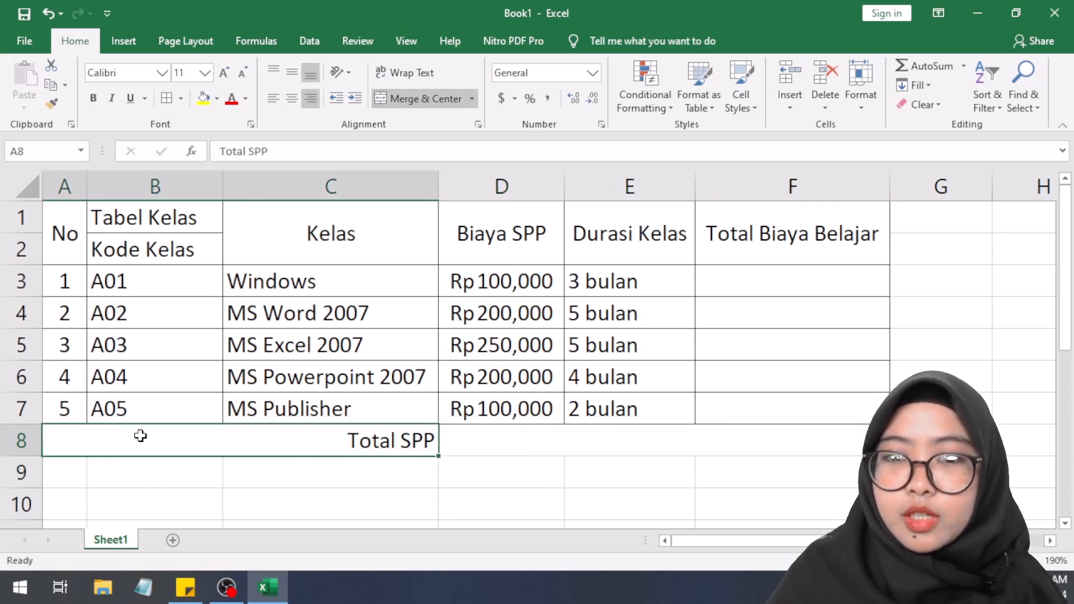
drag(140, 436, 476, 448)
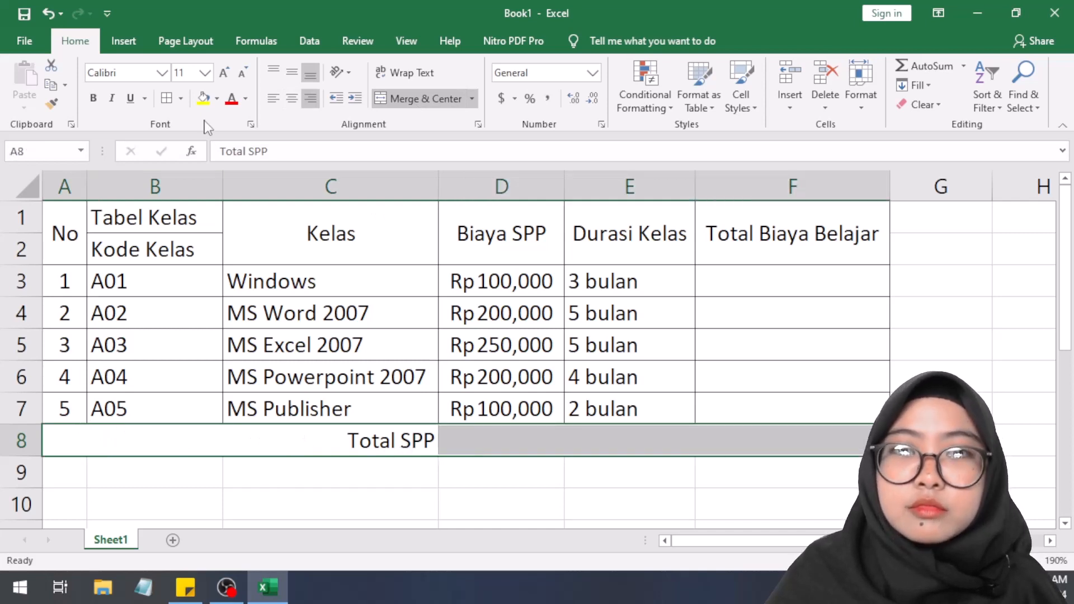
click(167, 104)
click(308, 473)
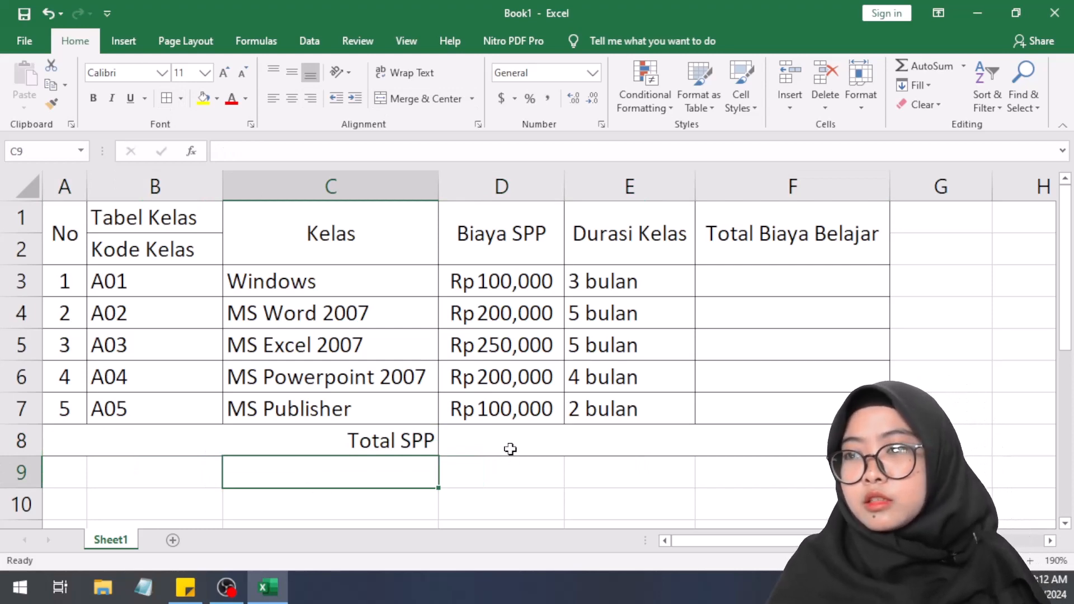
- Zoom the worksheet in to 210%
click(595, 439)
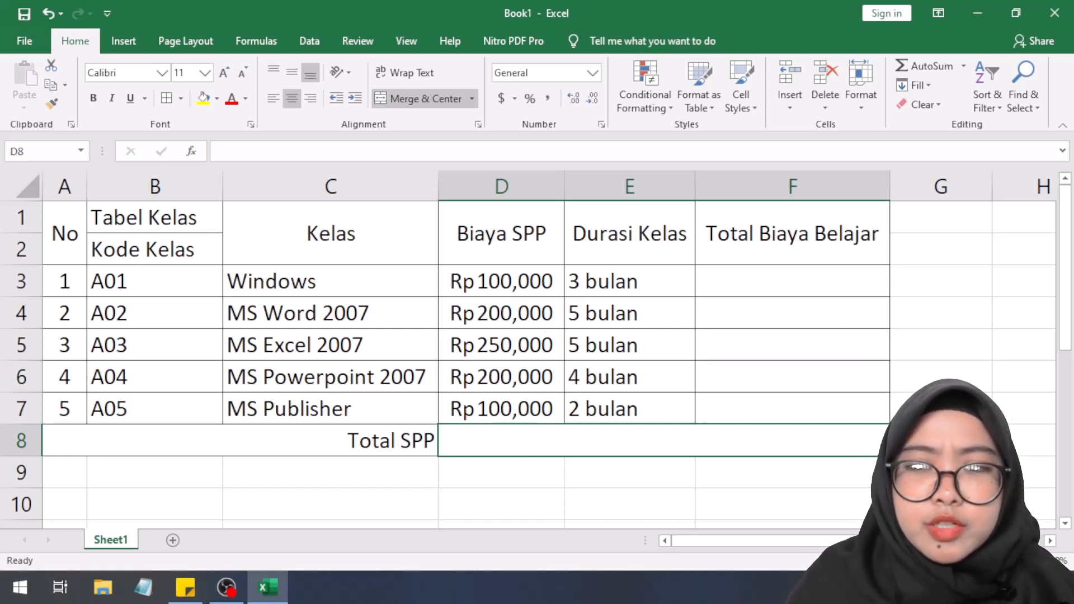
click(552, 358)
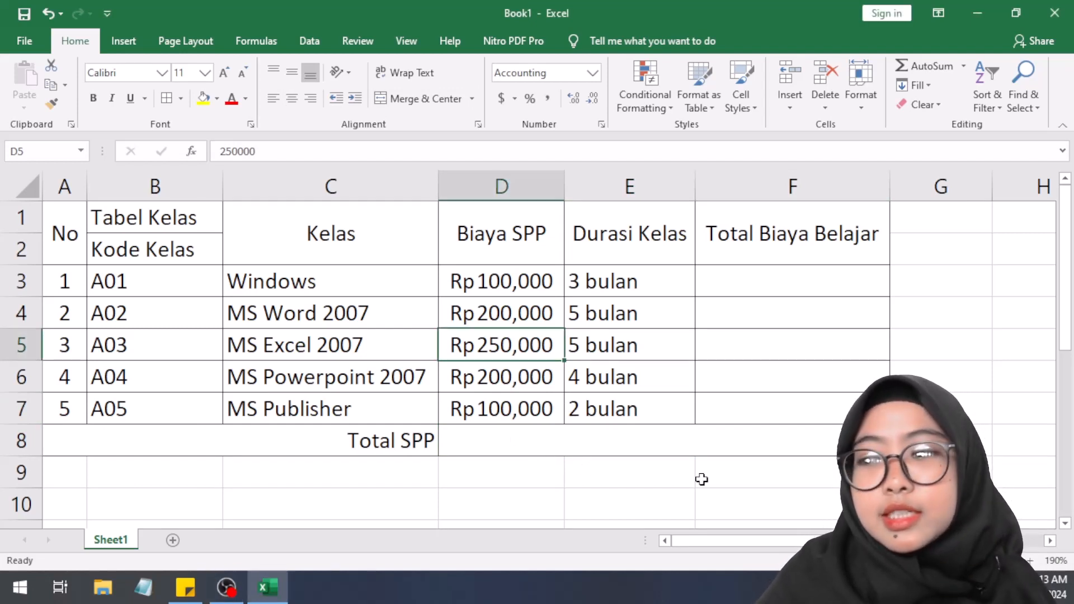
click(1031, 561)
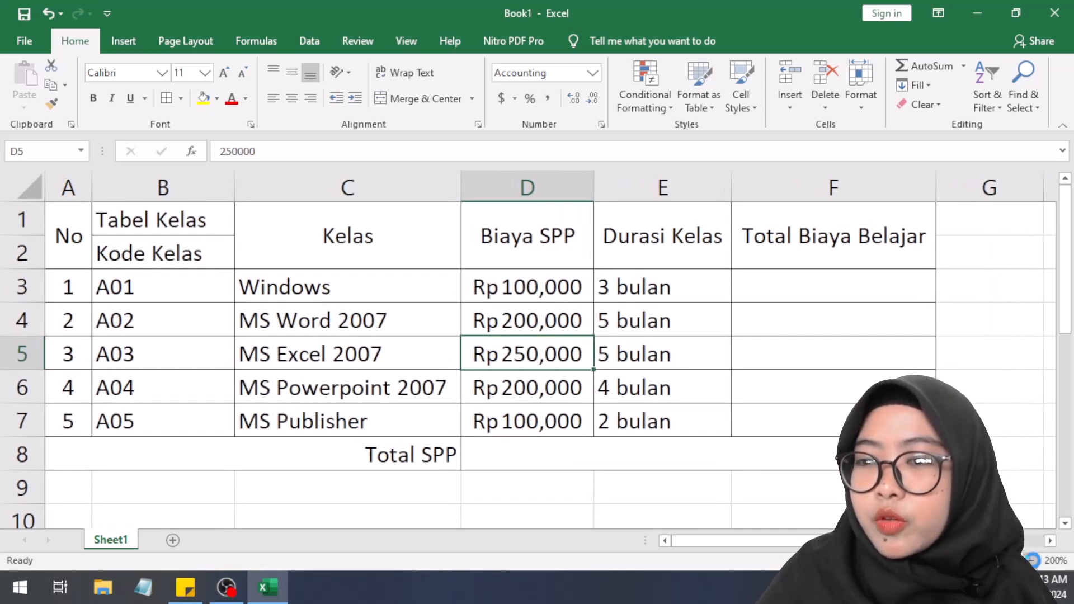
click(1030, 560)
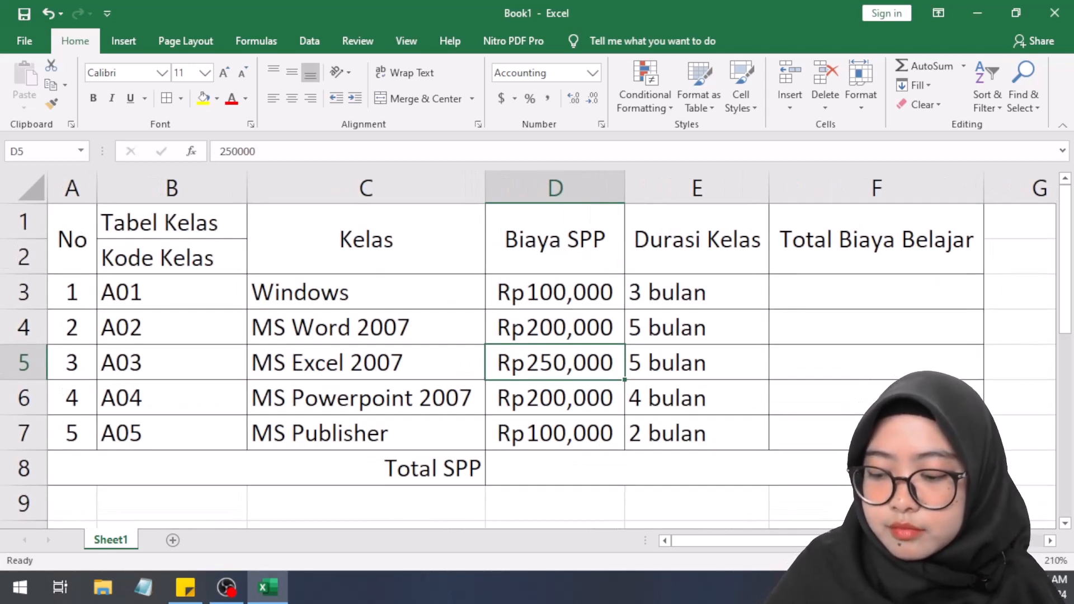
click(556, 472)
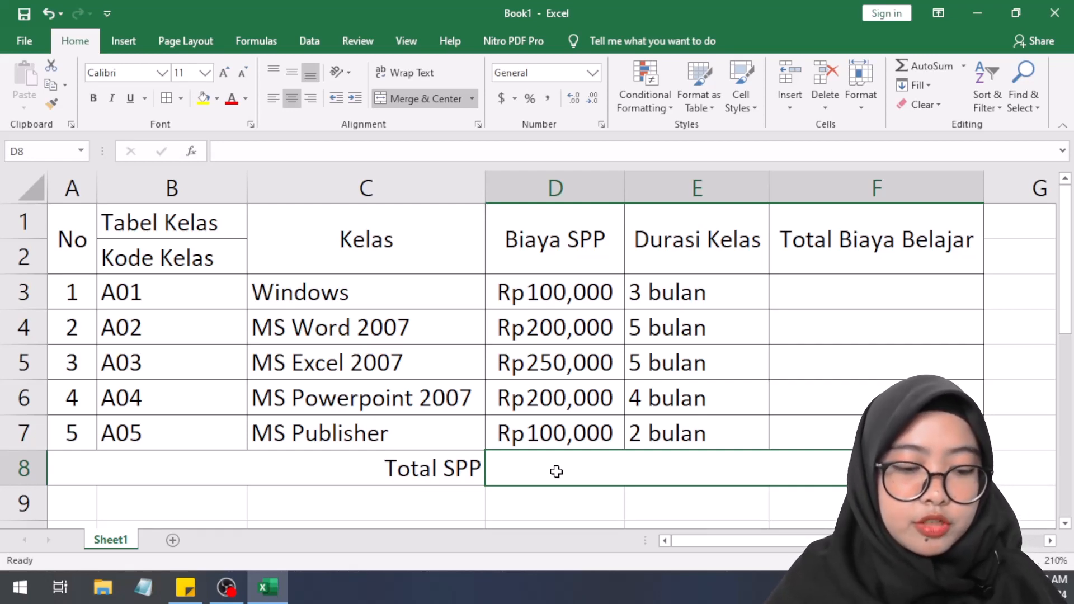
text(=)
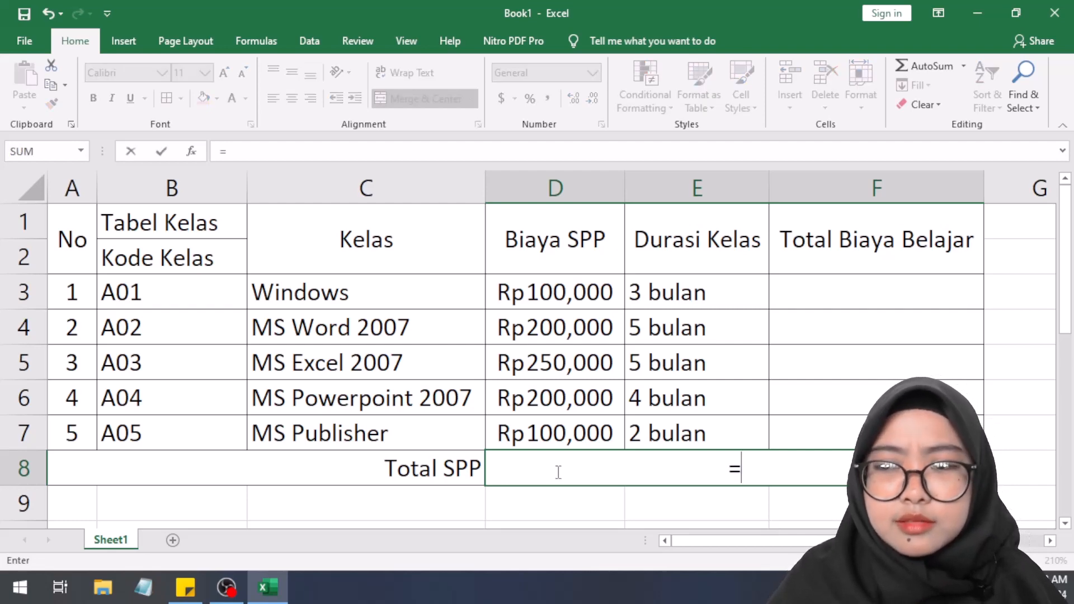
key(Escape)
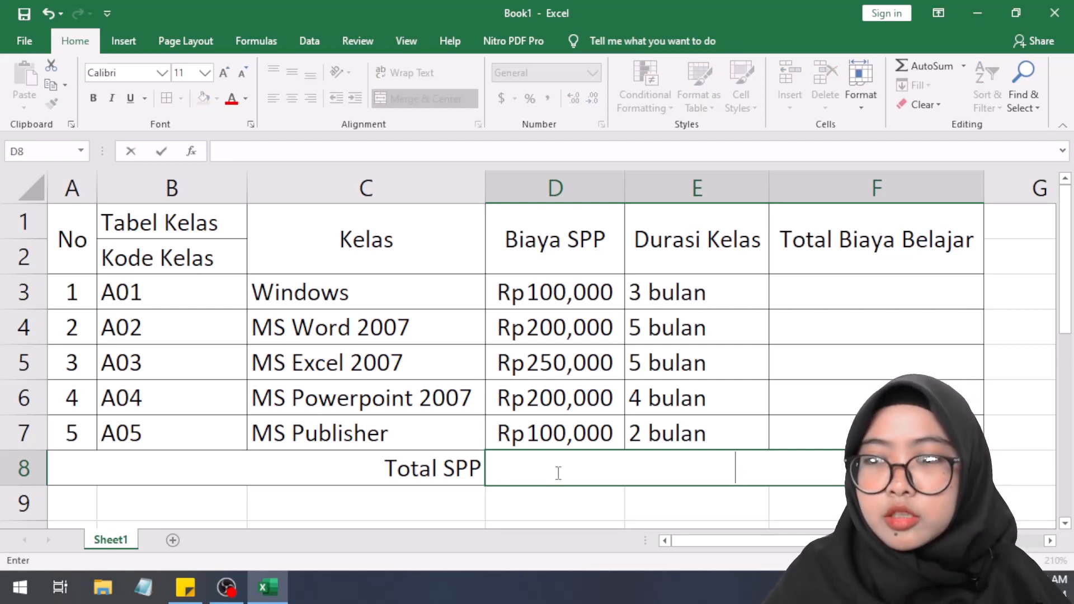
- Left-align the merged cell D8 beside the Total SPP label
click(542, 507)
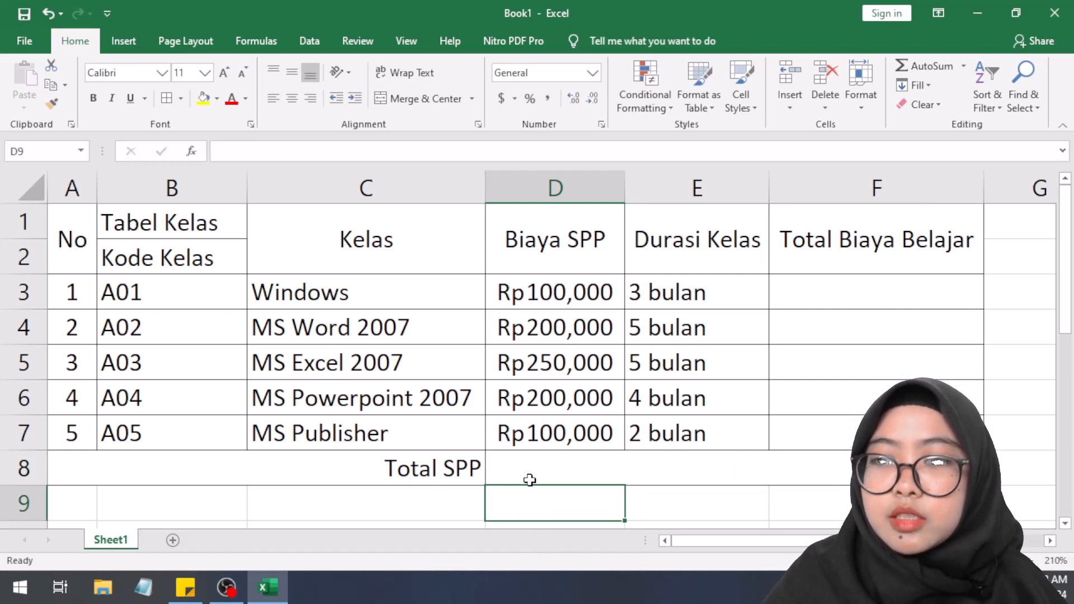
click(528, 480)
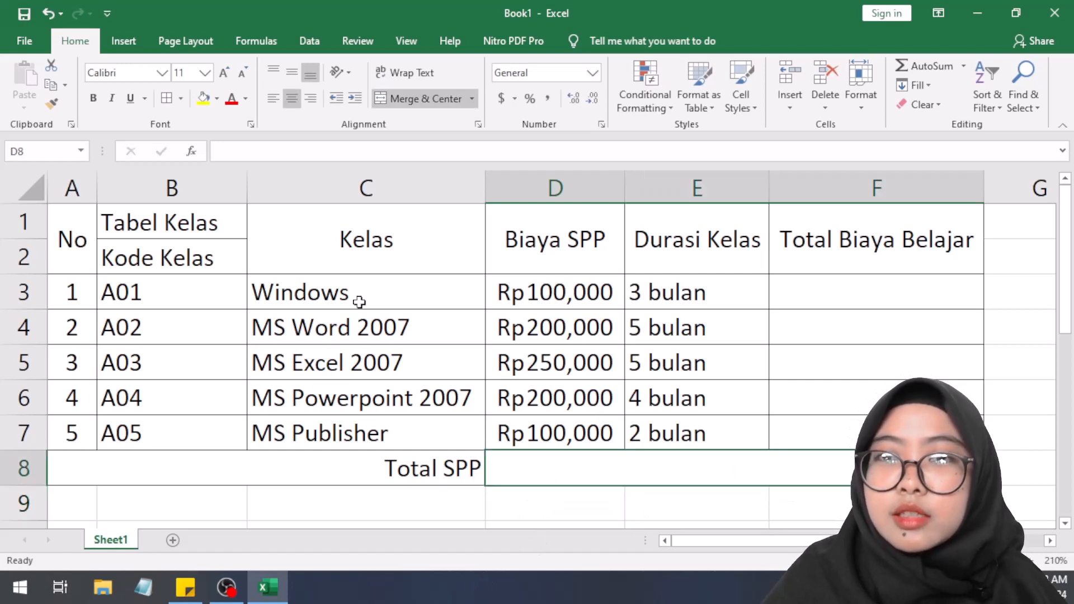
click(276, 106)
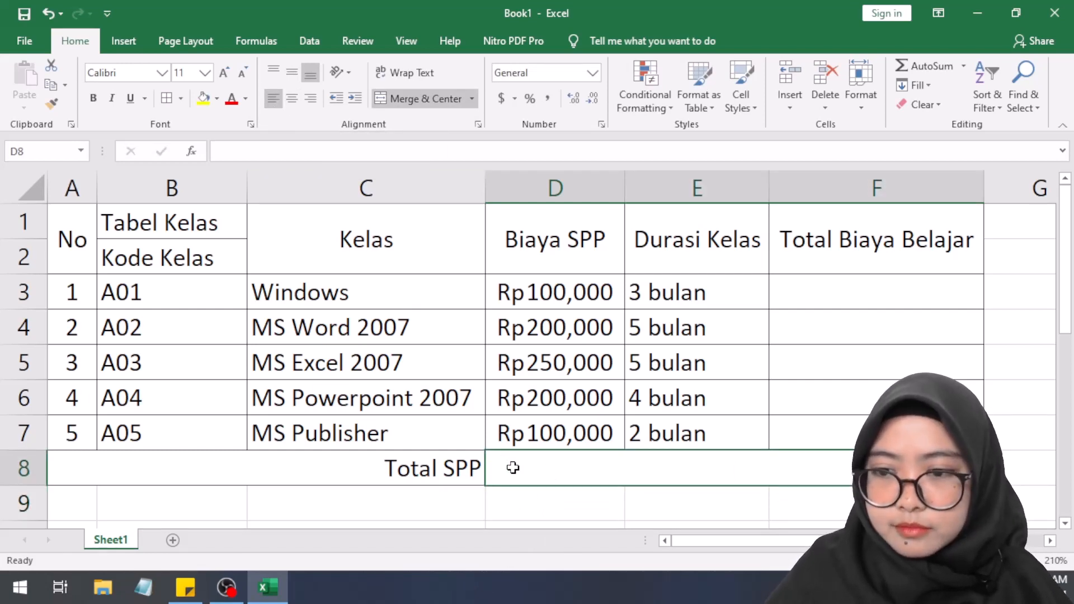
text(=)
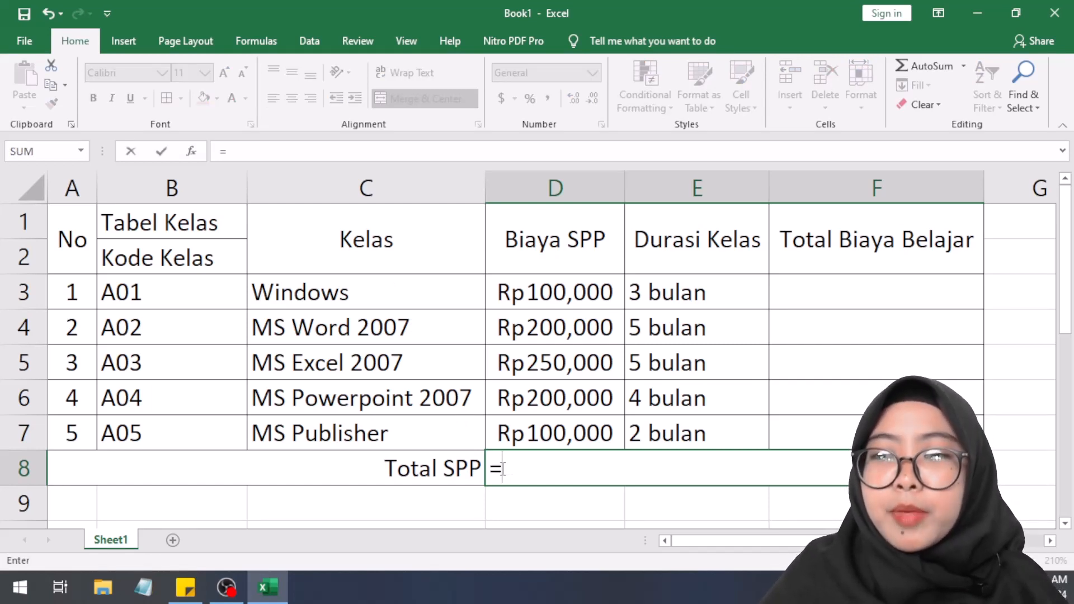
click(534, 300)
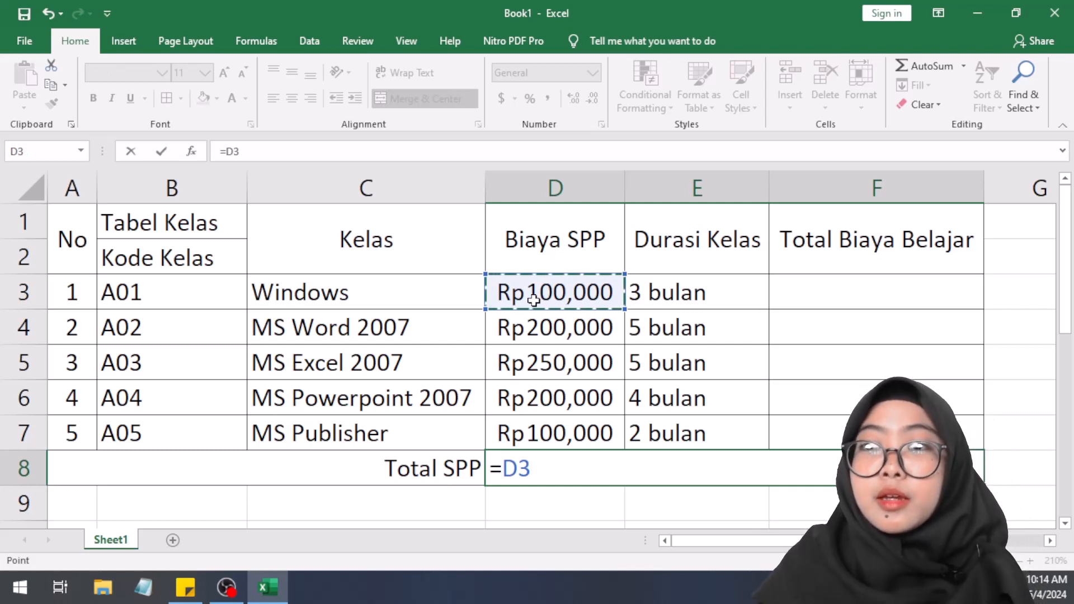
click(48, 13)
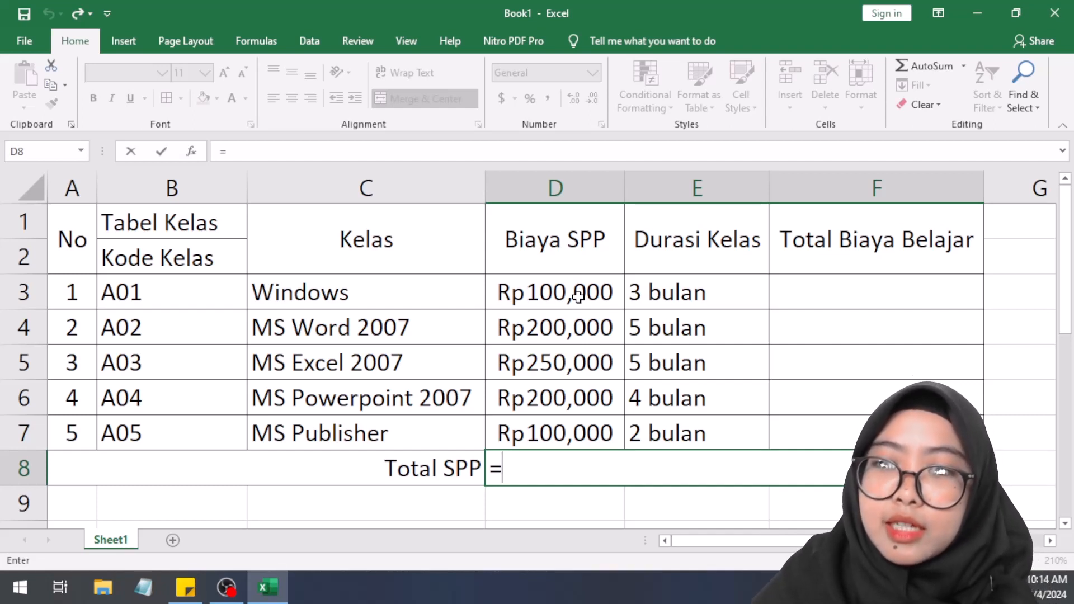
click(555, 290)
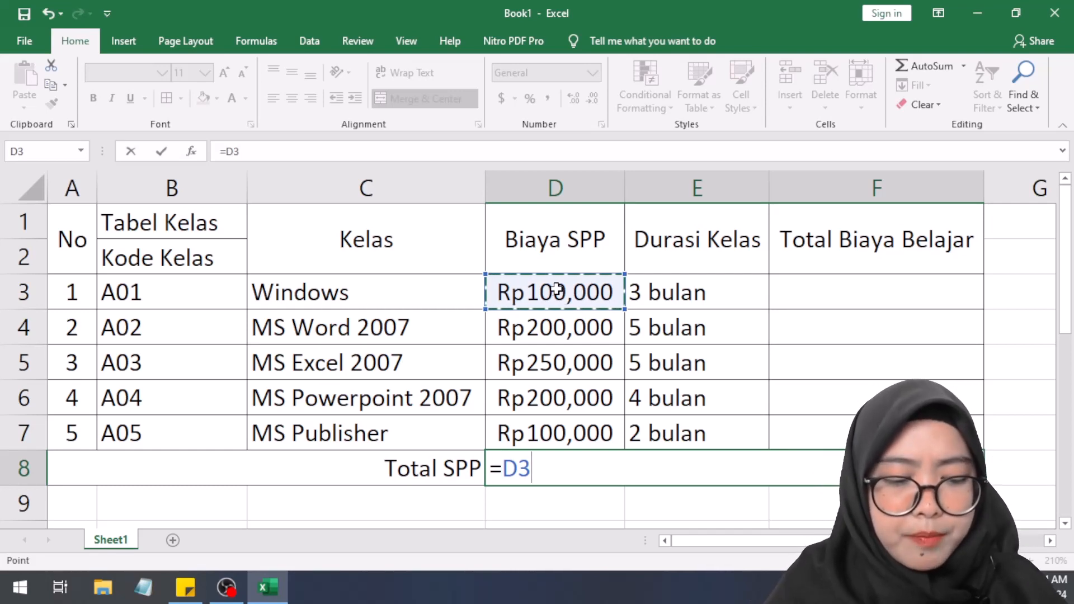
text(+)
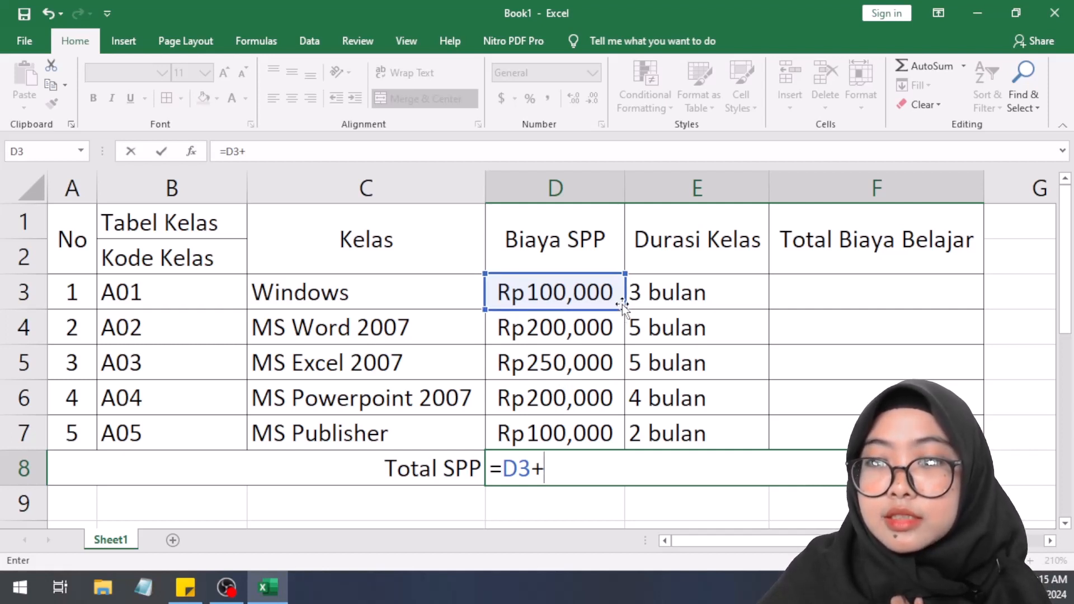
click(615, 331)
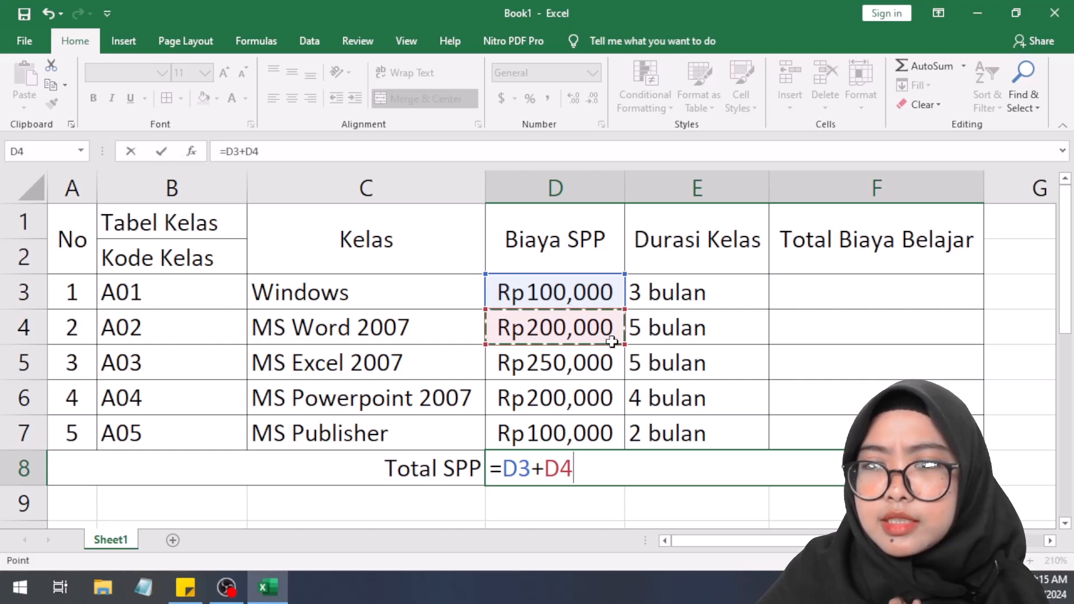
drag(612, 341, 597, 431)
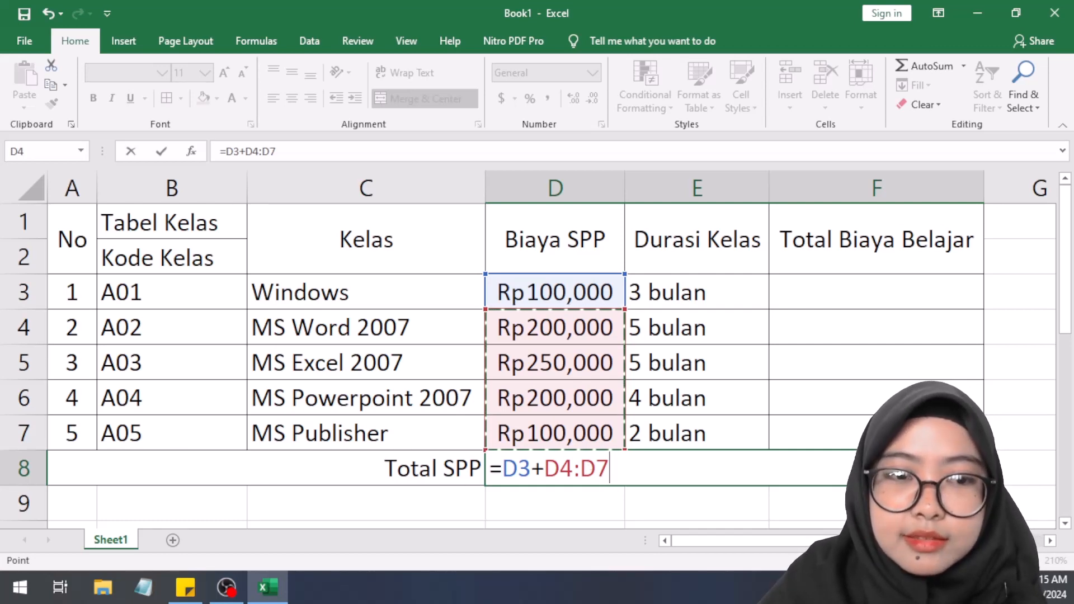
key(Escape)
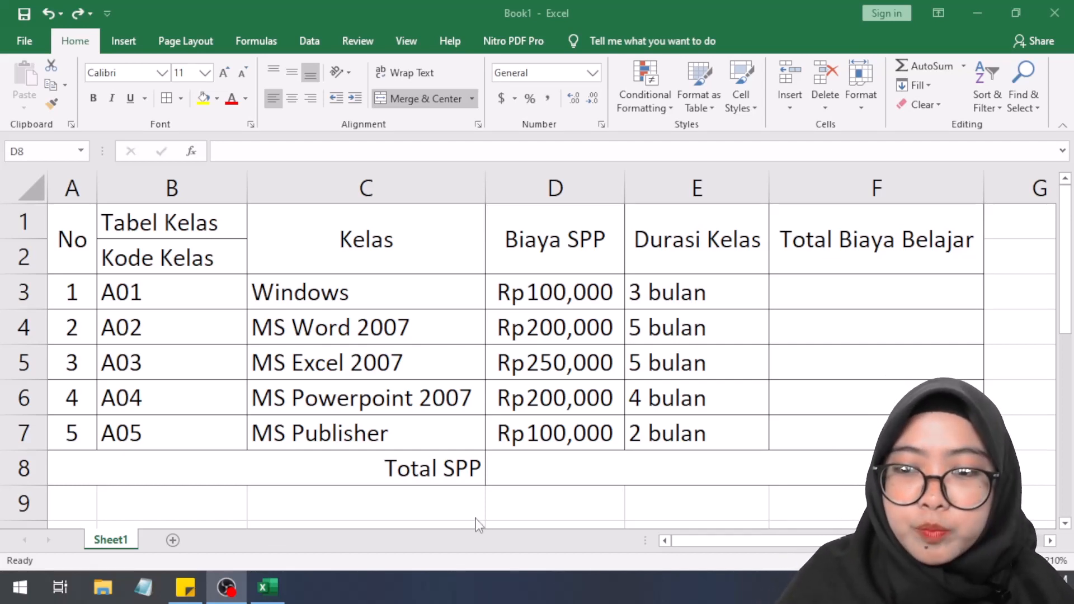
- Build the formula =D3+D4+D5+D6 in the merged Total SPP cell D8 from the Biaya SPP cells
click(559, 467)
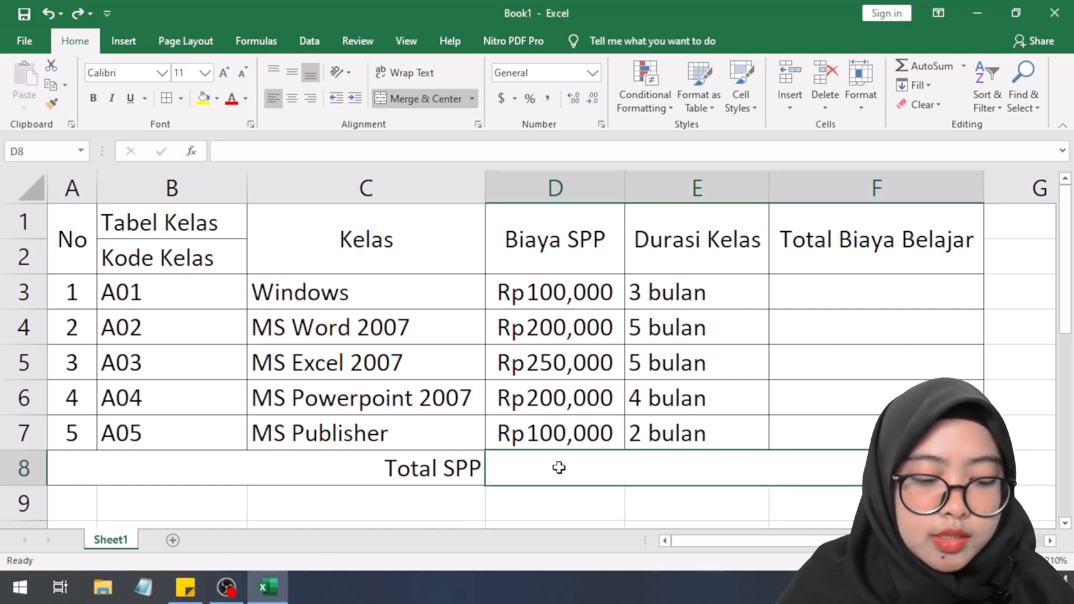
text(=)
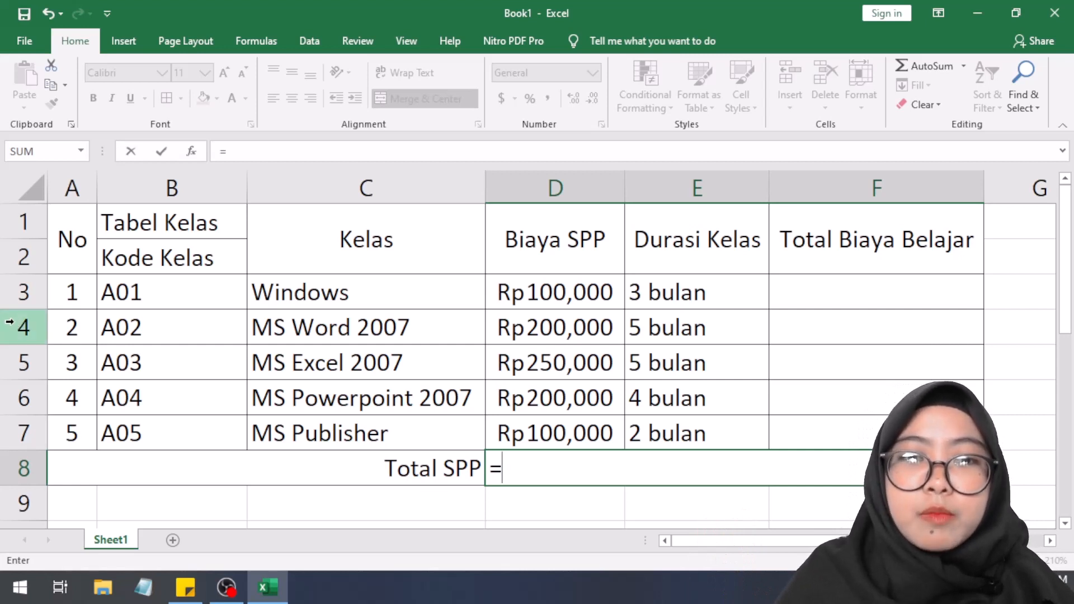
click(555, 303)
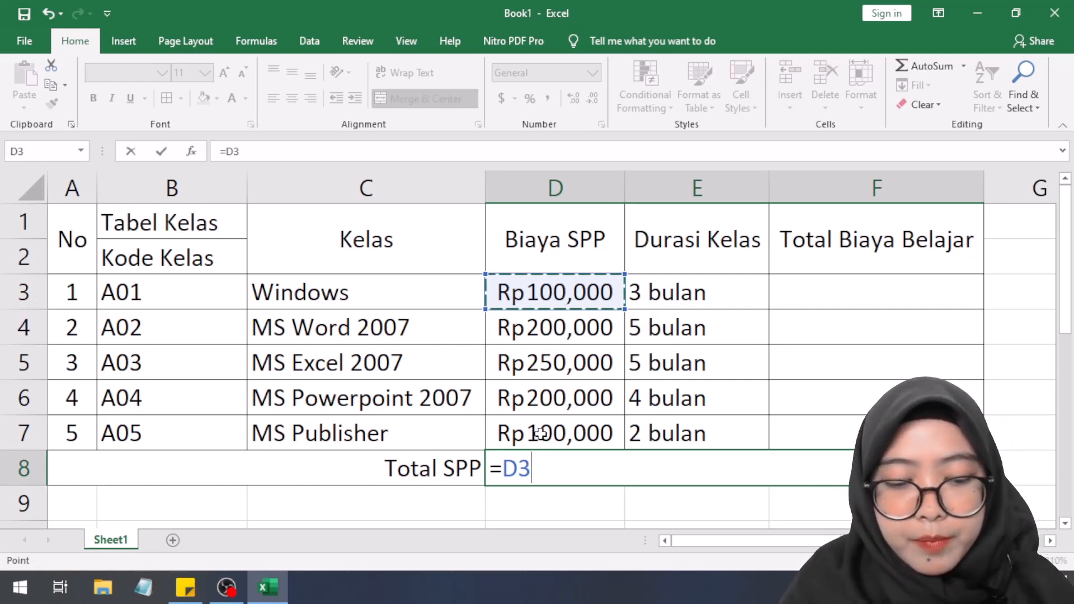
text(+)
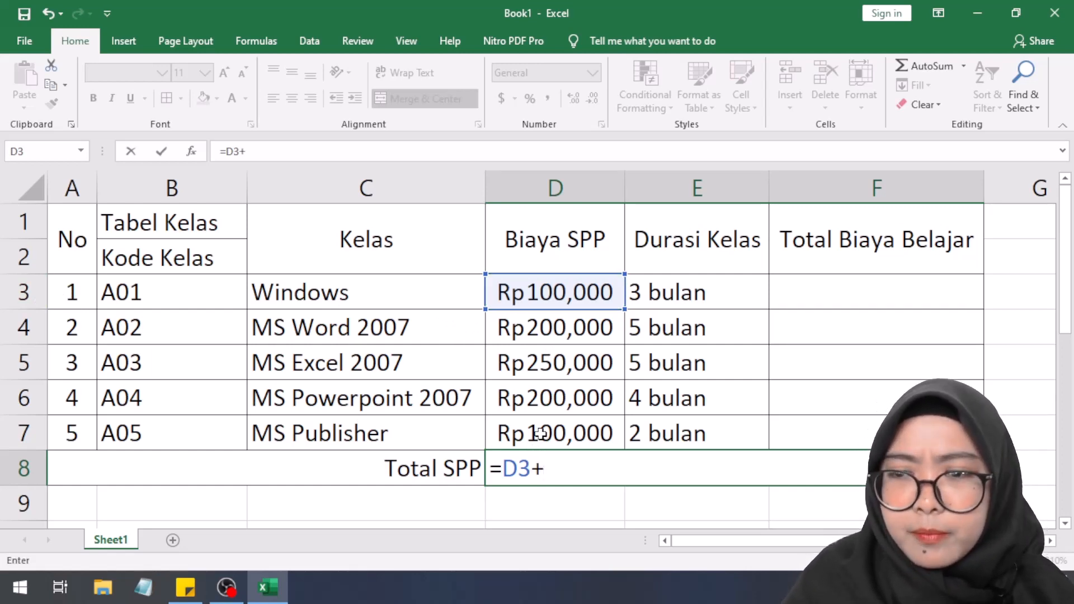
click(576, 329)
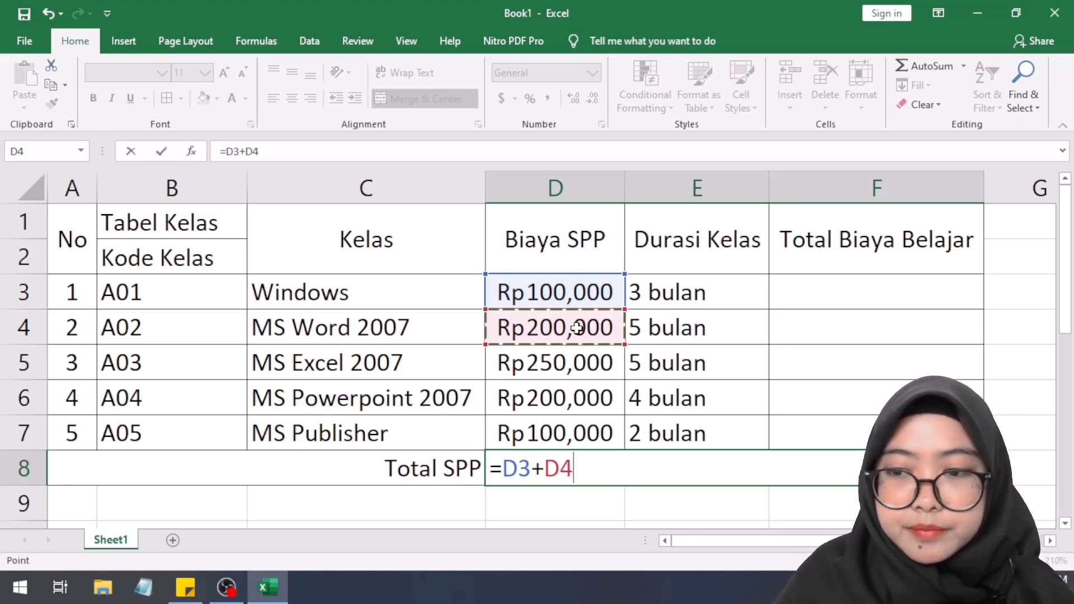
text(+)
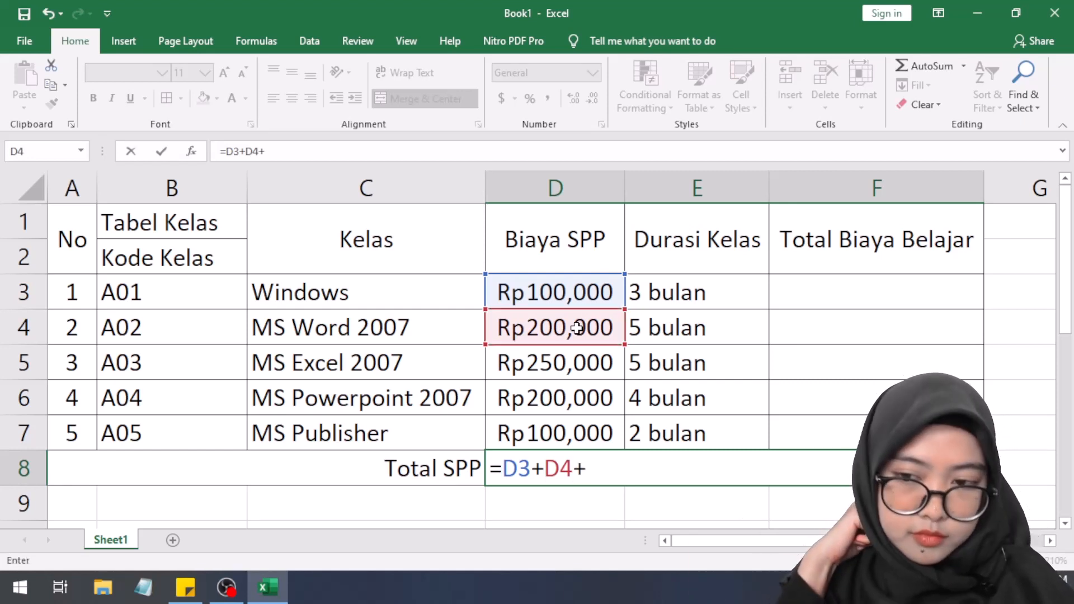
click(588, 366)
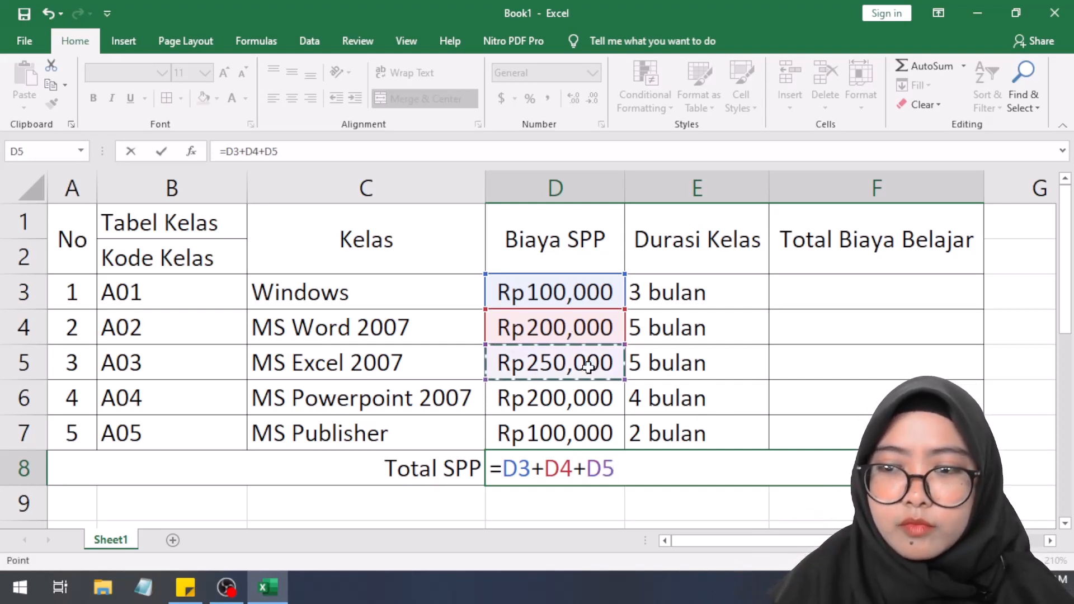
text(+)
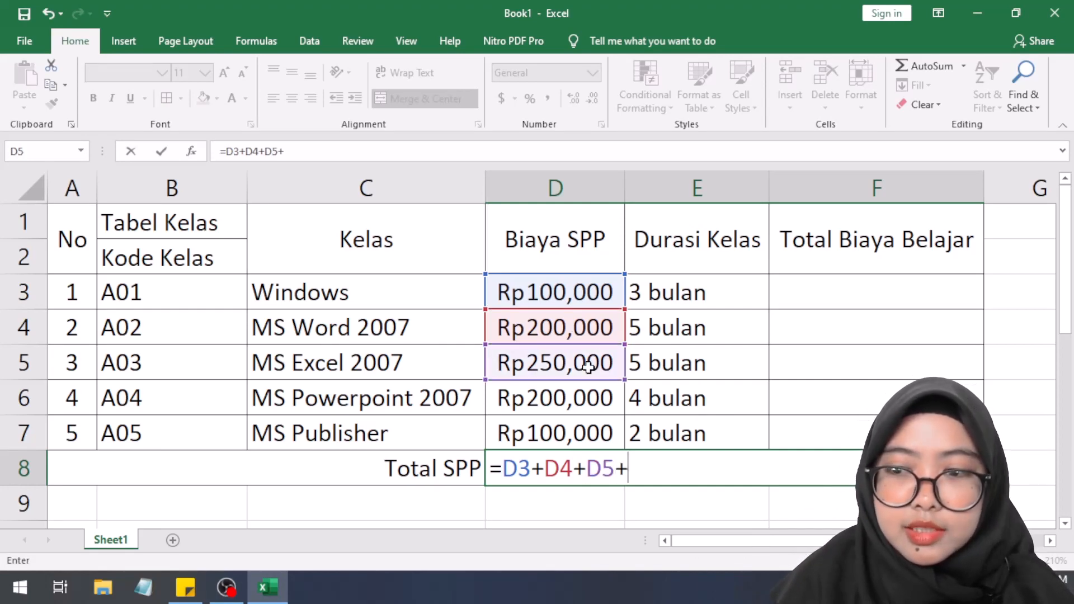
click(604, 398)
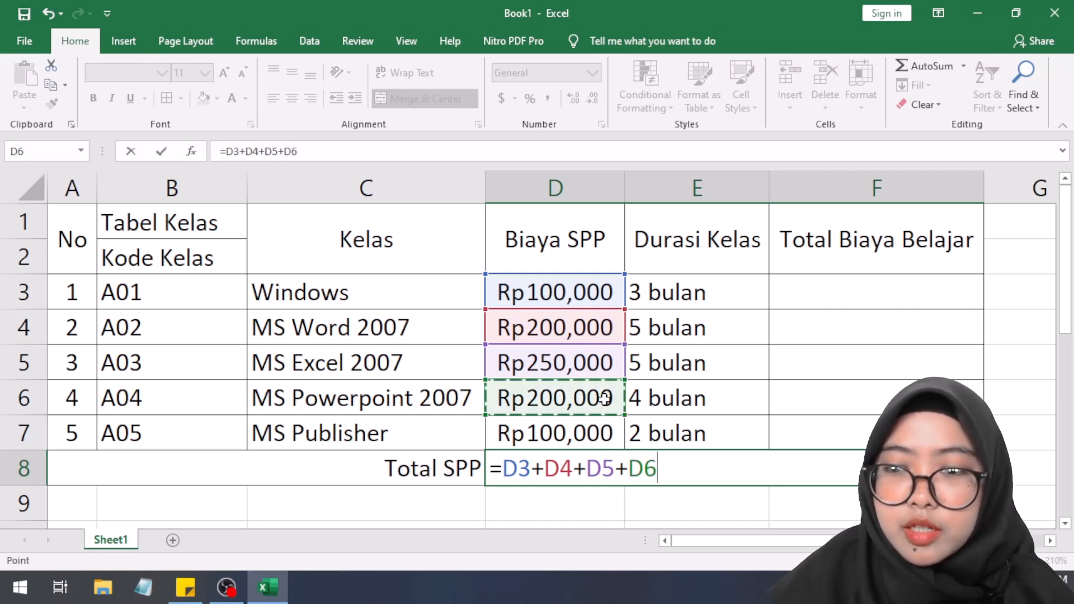
- Cut the D8 formula back to its D3 reference and complete it as =D3+D5
key(BackSpace)
key(BackSpace)
key(BackSpace)
key(BackSpace)
key(BackSpace)
key(BackSpace)
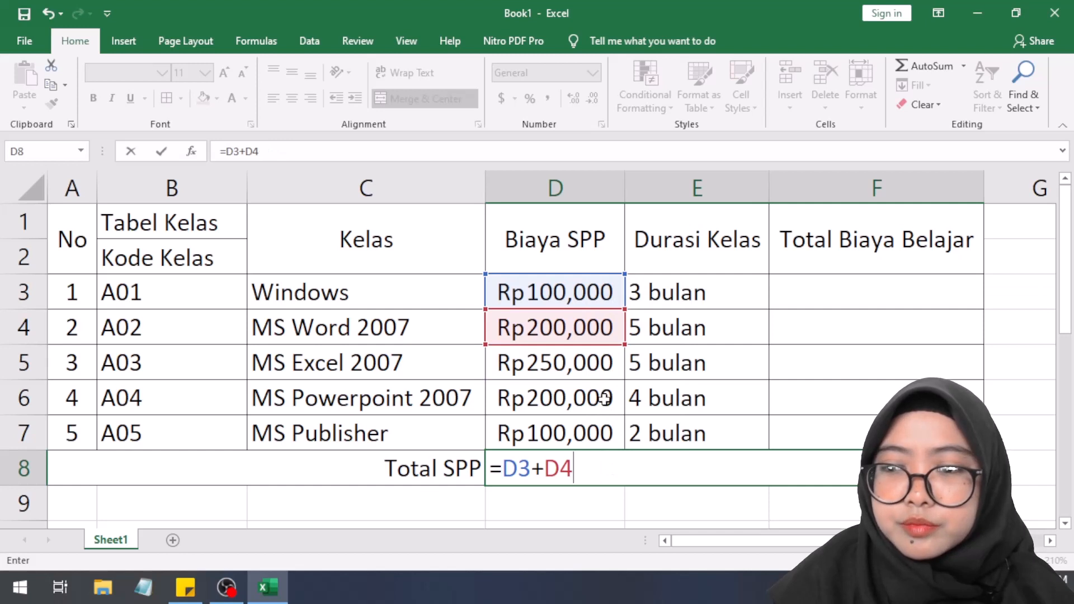
key(BackSpace)
key(BackSpace)
key(BackSpace)
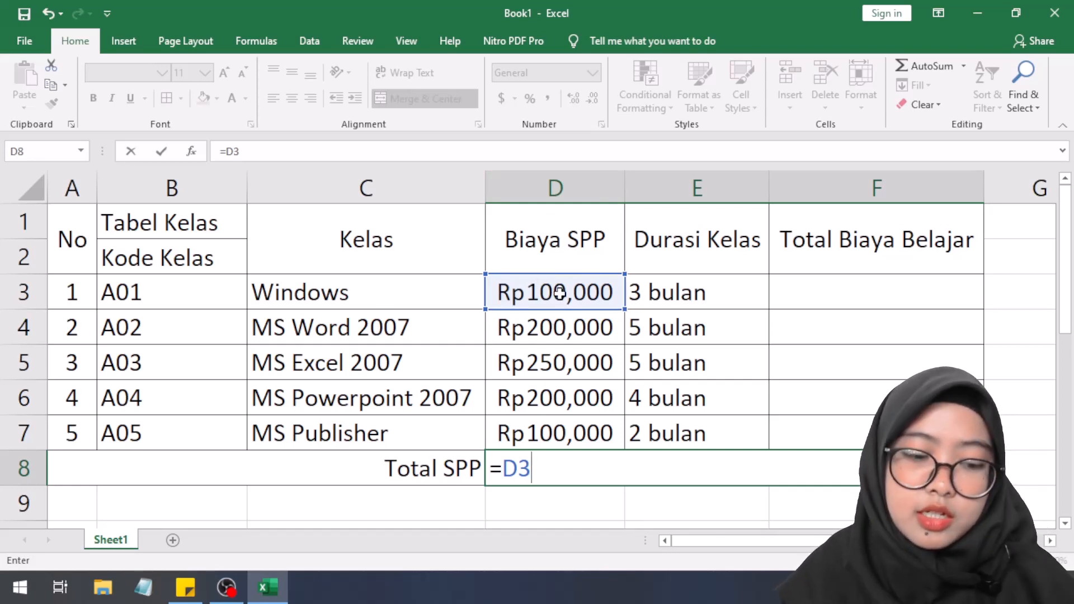
text(=)
key(BackSpace)
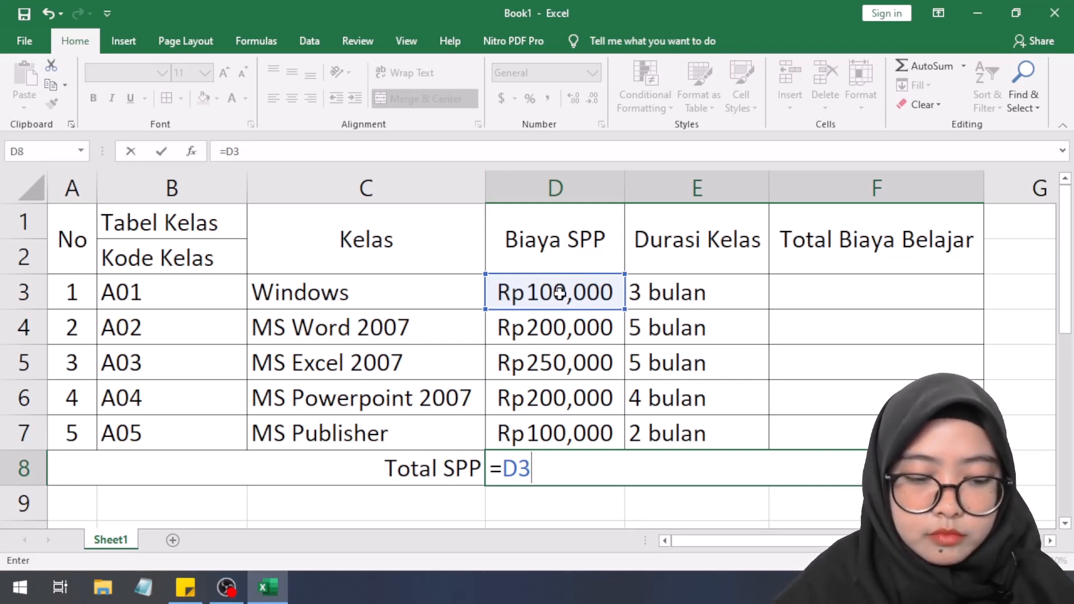
text(+)
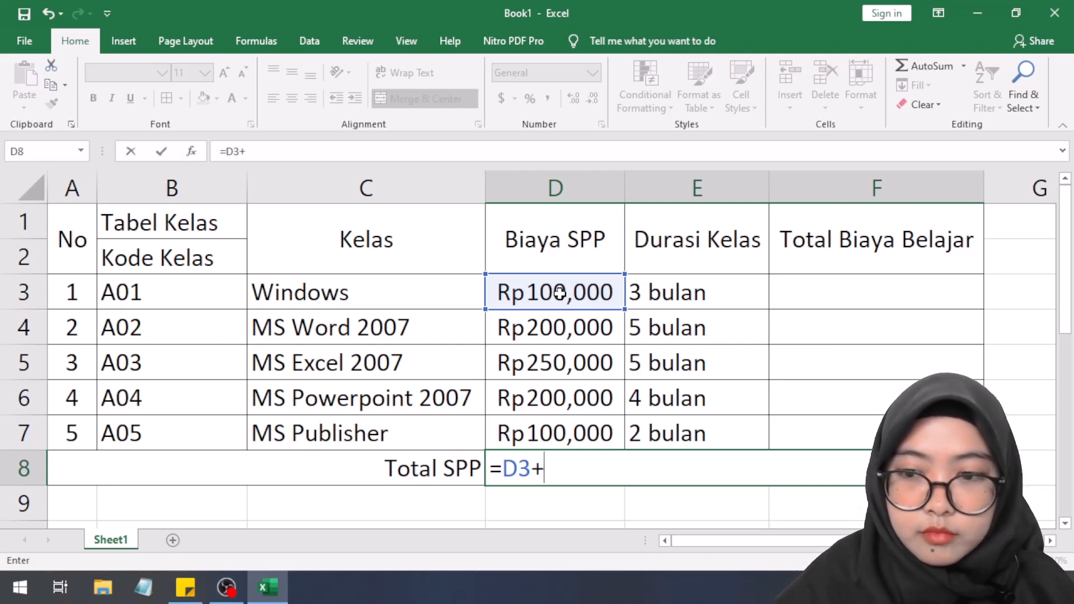
click(561, 362)
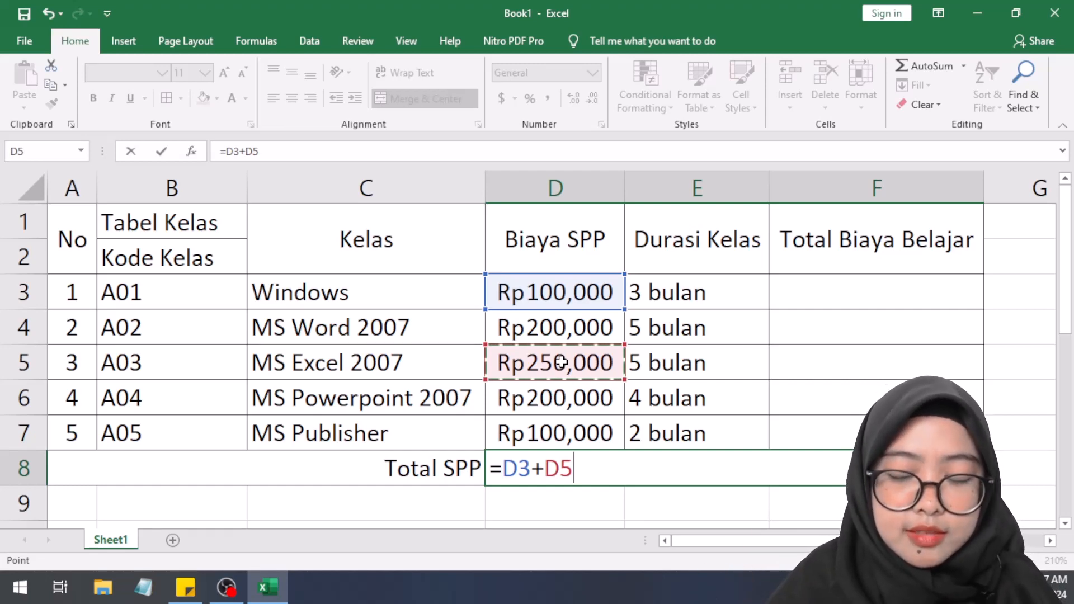
key(Return)
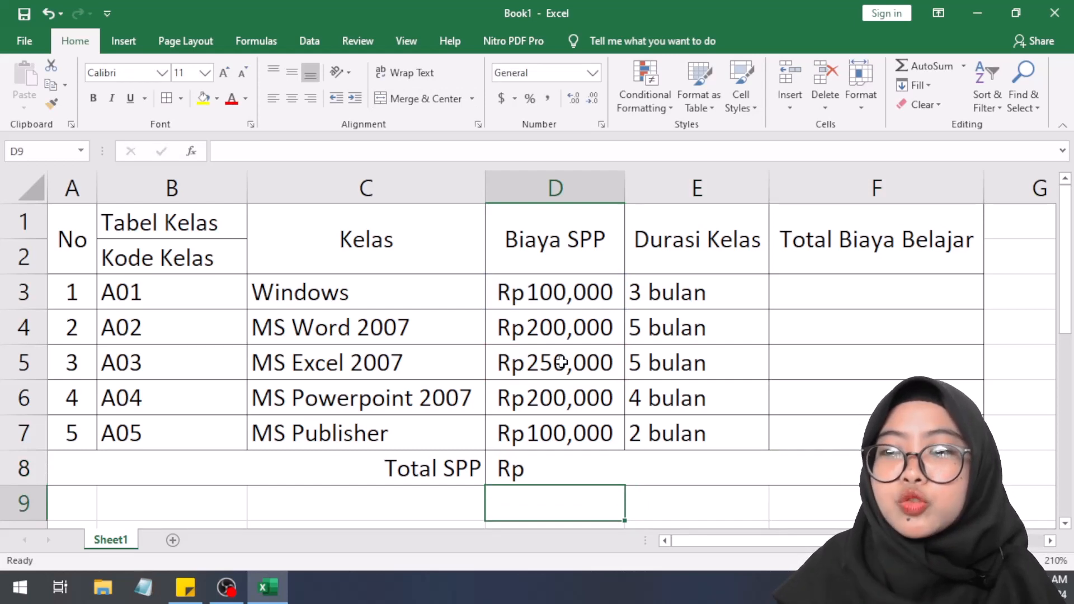
- Check the Windows fee and the Total SPP cell, and undo the formula entry in D8
click(586, 301)
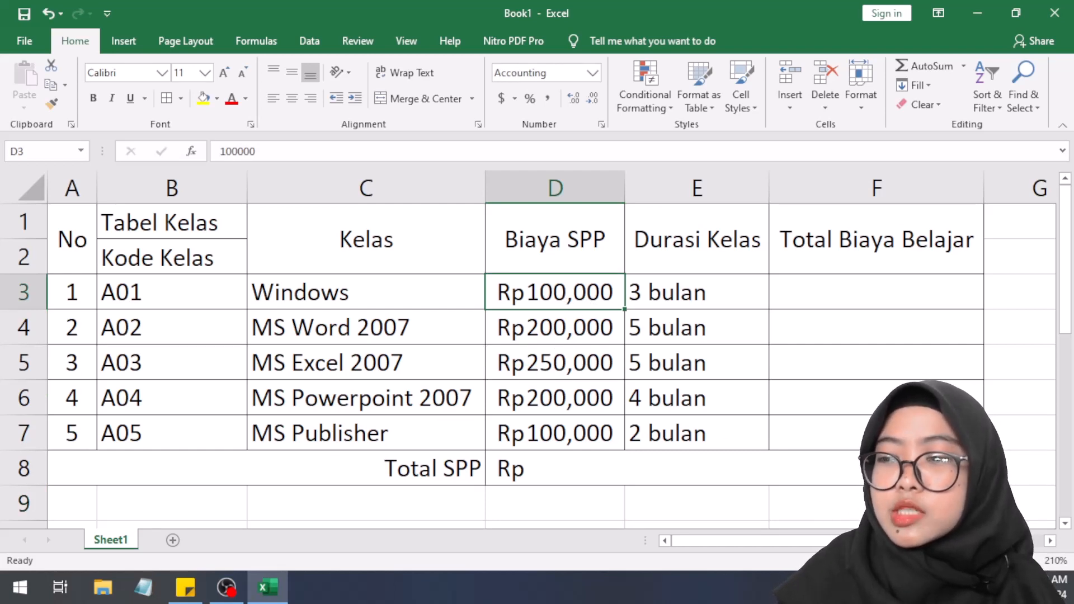
click(889, 469)
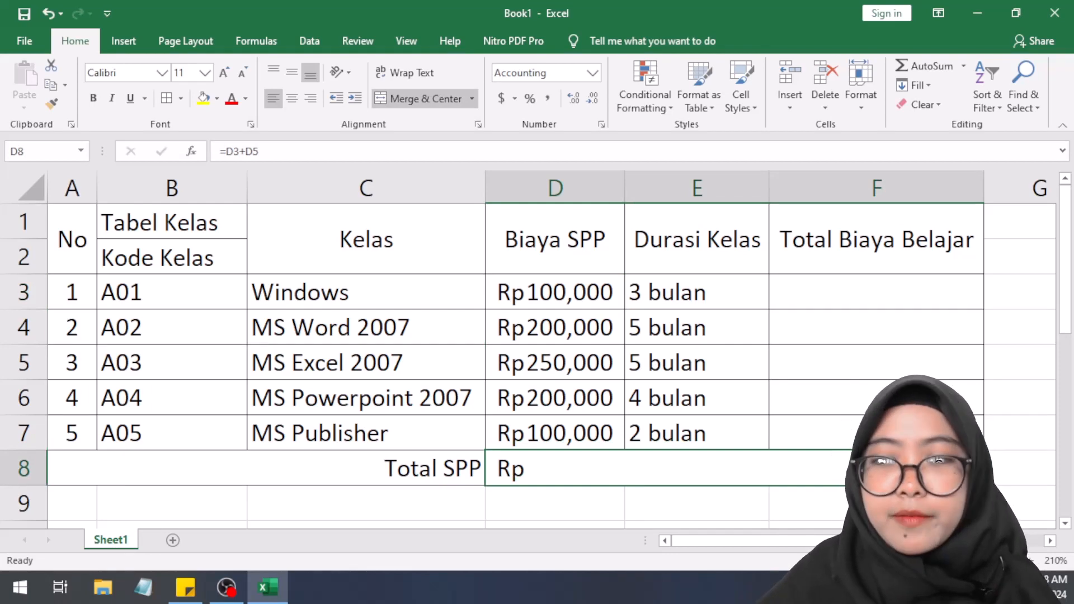
click(51, 15)
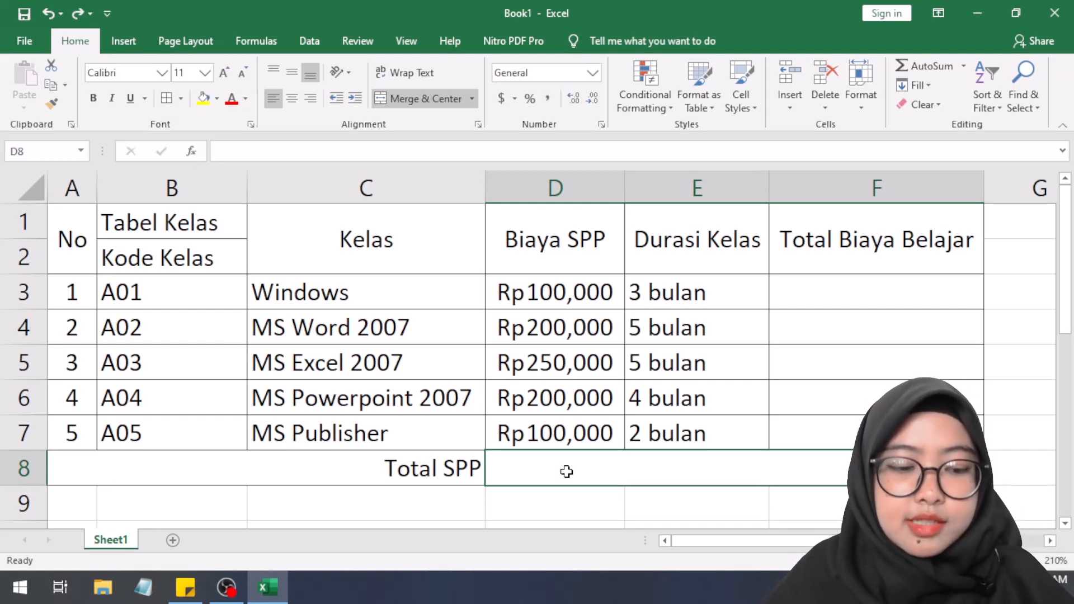
- Enter the formula =D4+D6 in the Total SPP cell D8, and undo the entry
text(=)
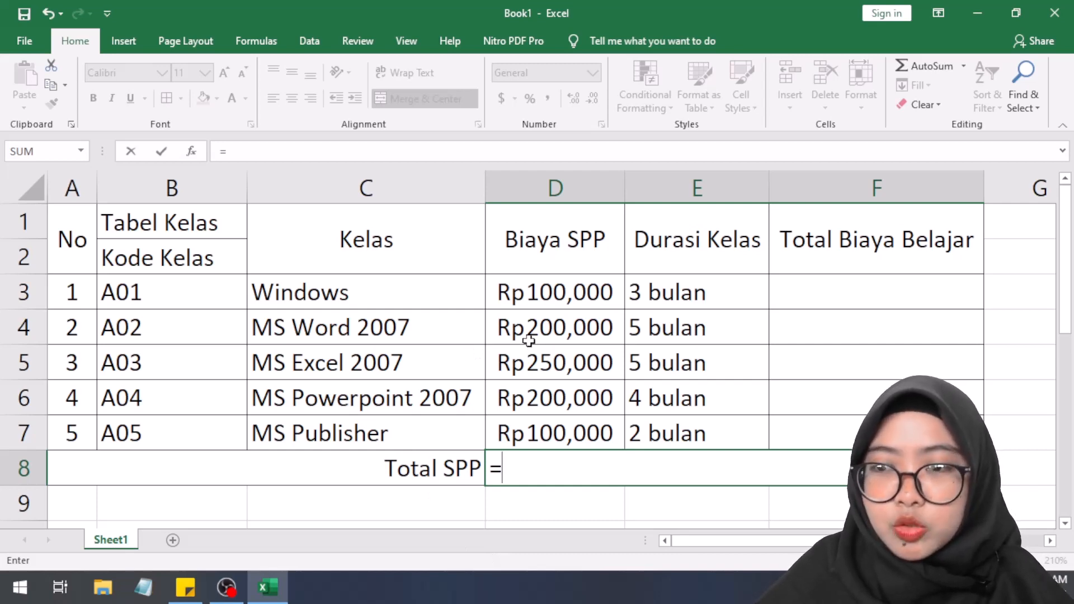
drag(528, 340, 527, 347)
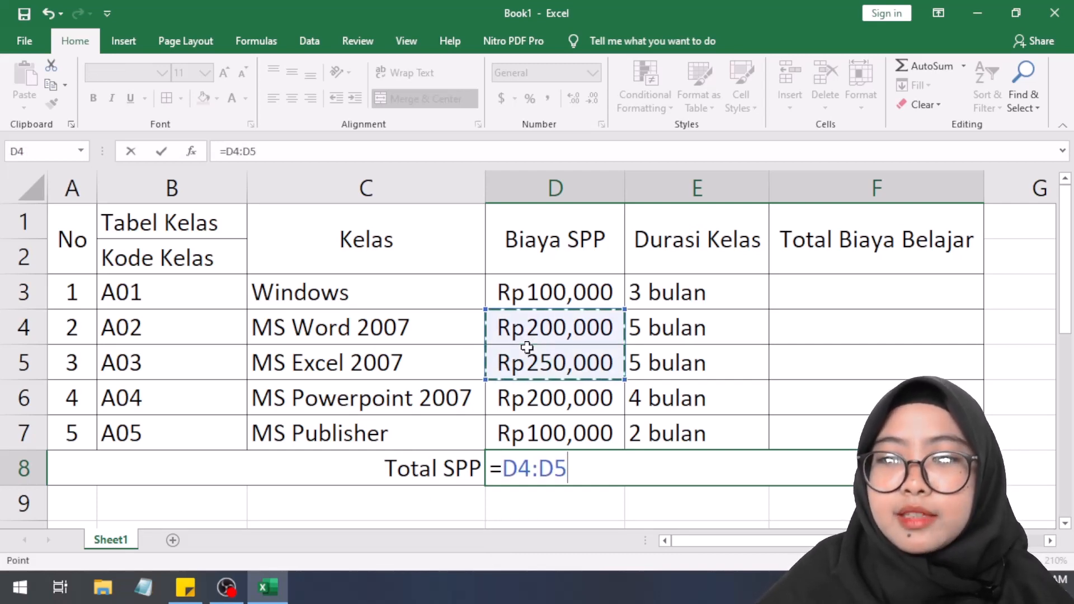
click(565, 331)
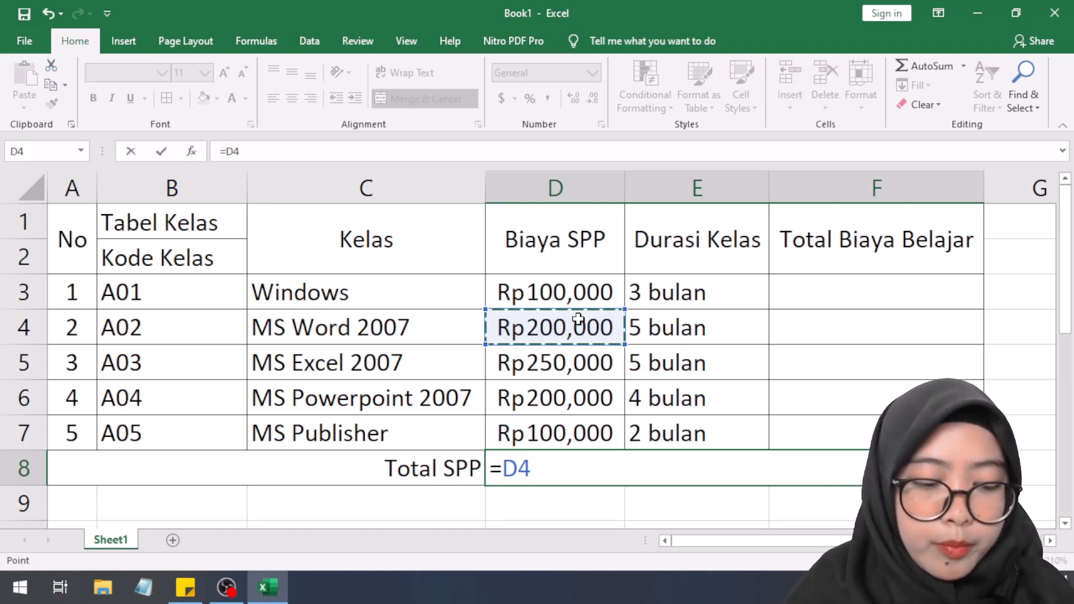
text(+)
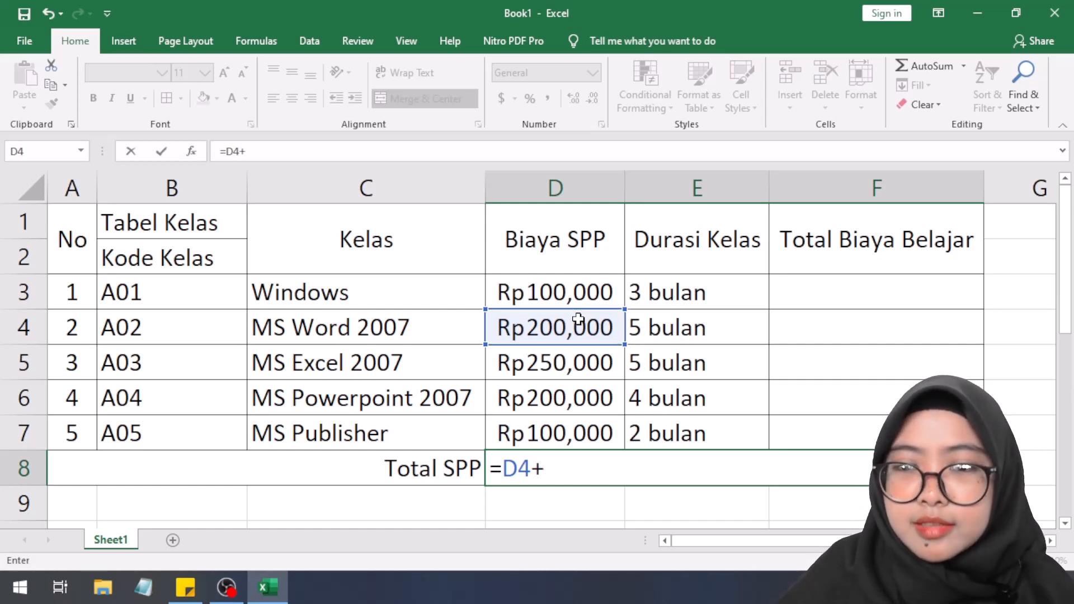
click(547, 398)
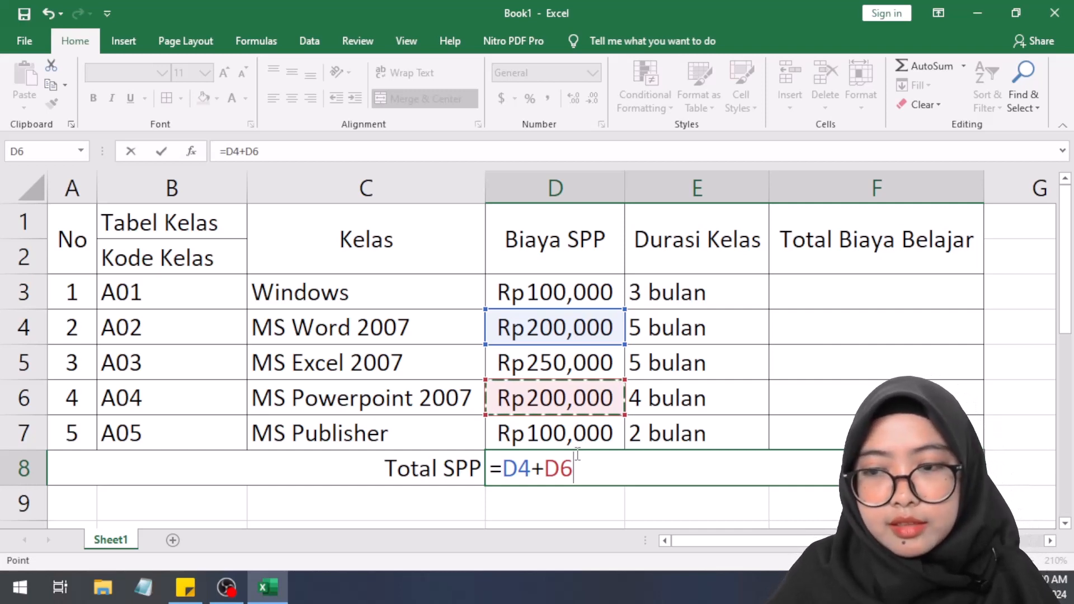
key(Return)
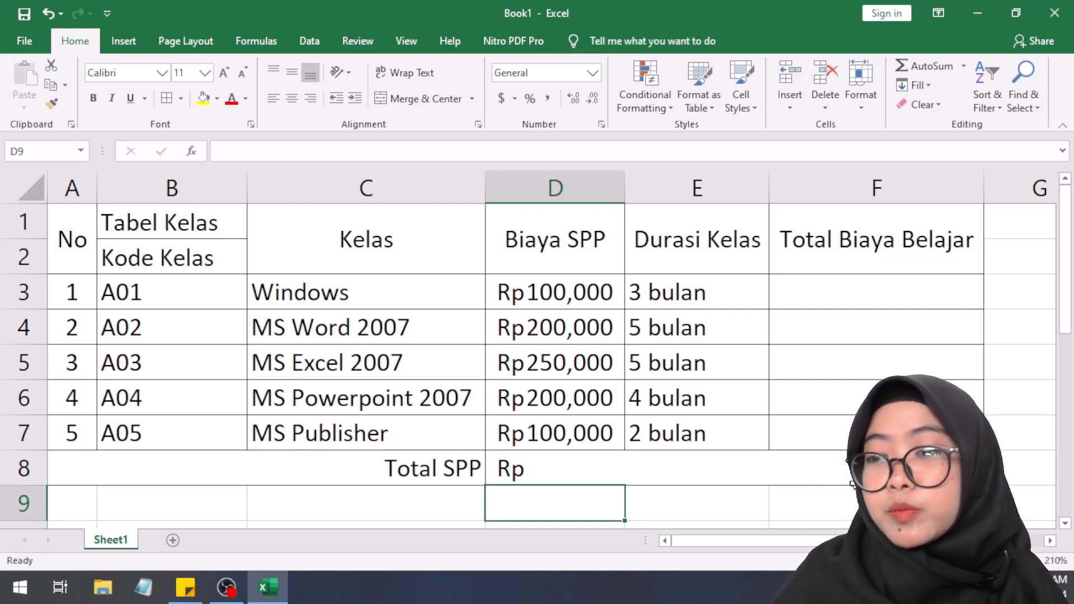
click(50, 14)
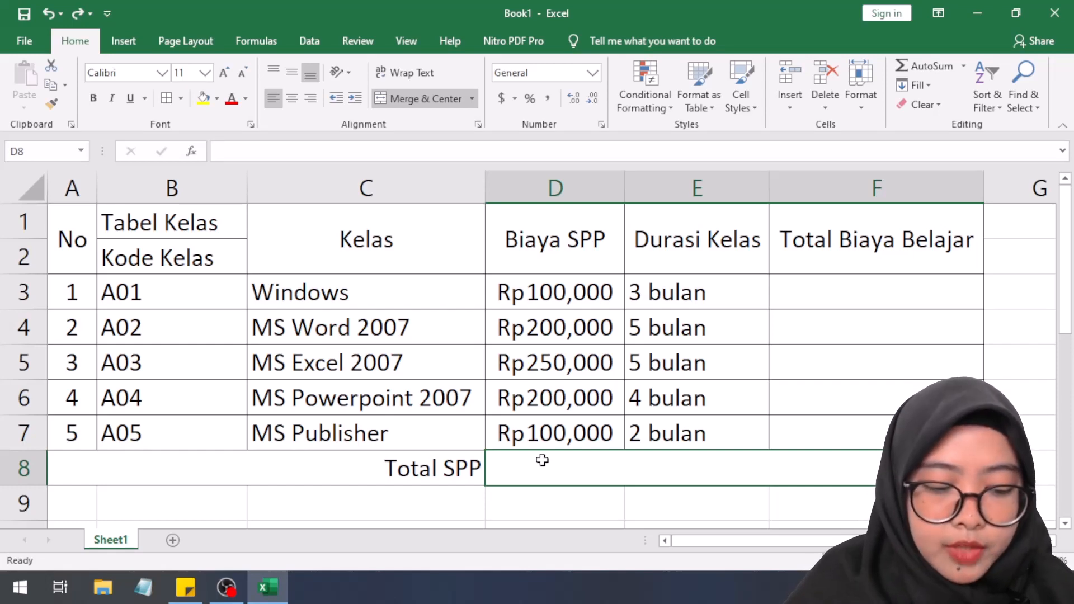
- Add the MS Powerpoint 2007 and MS Publisher fees with the formula =D6+D7 in the Total SPP cell D8, undoing and redoing the entry
text(=)
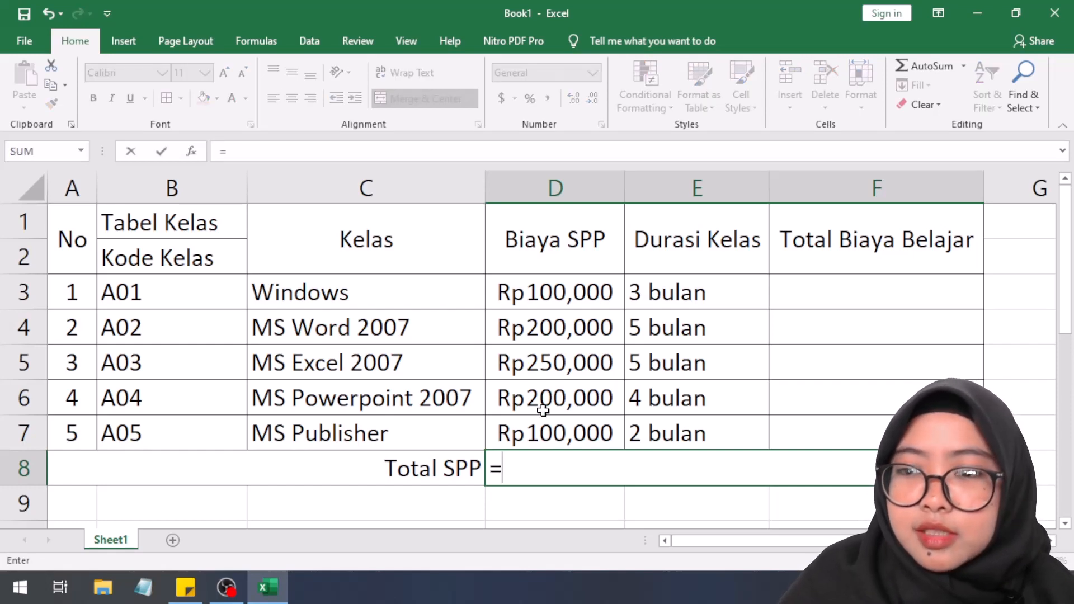
click(543, 407)
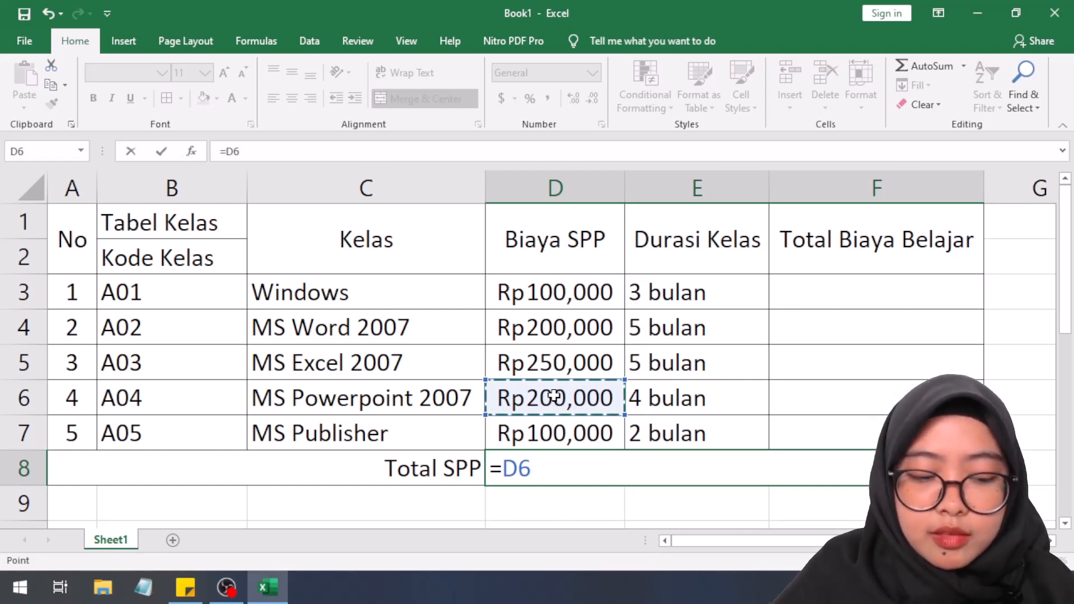
text(+)
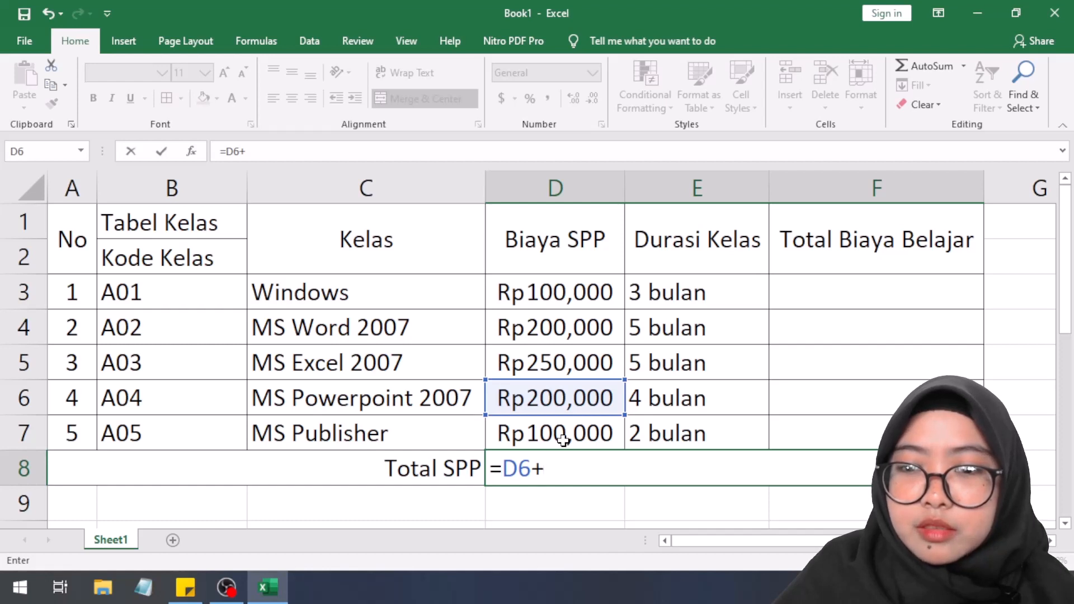
click(531, 446)
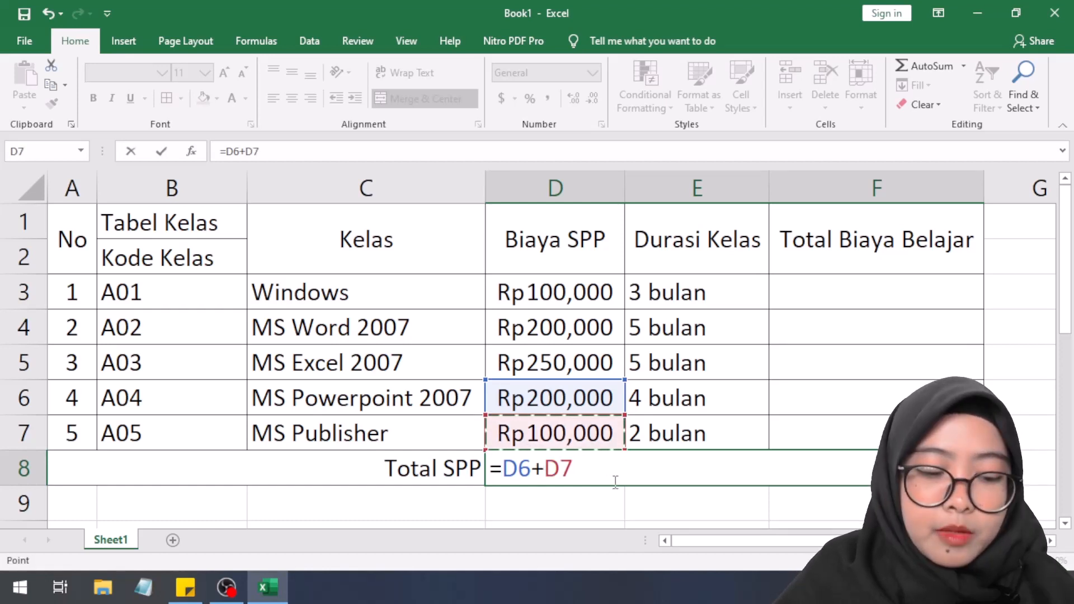
key(Return)
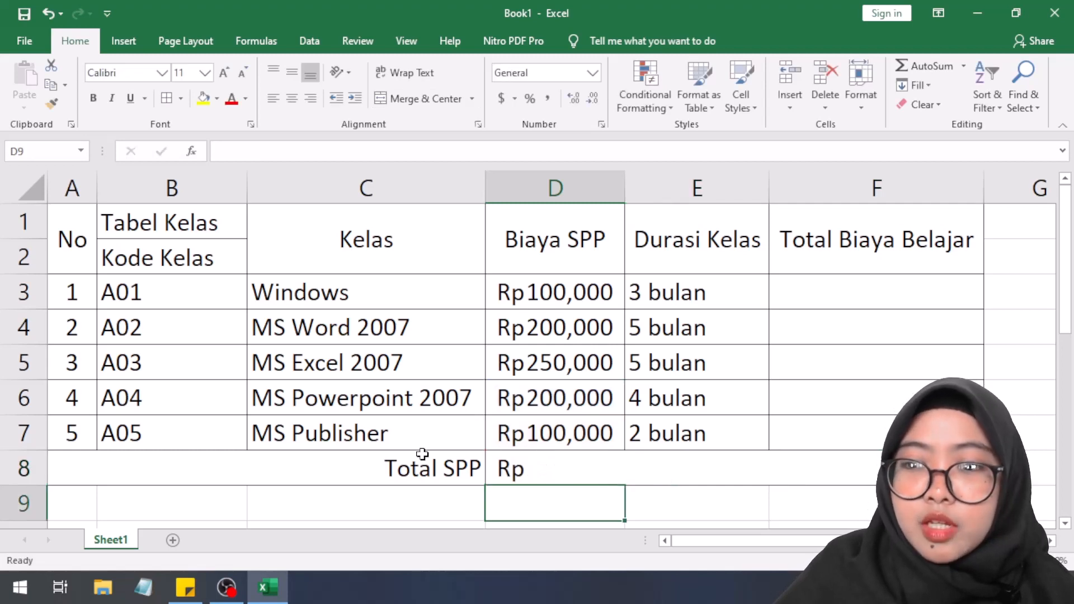
click(48, 14)
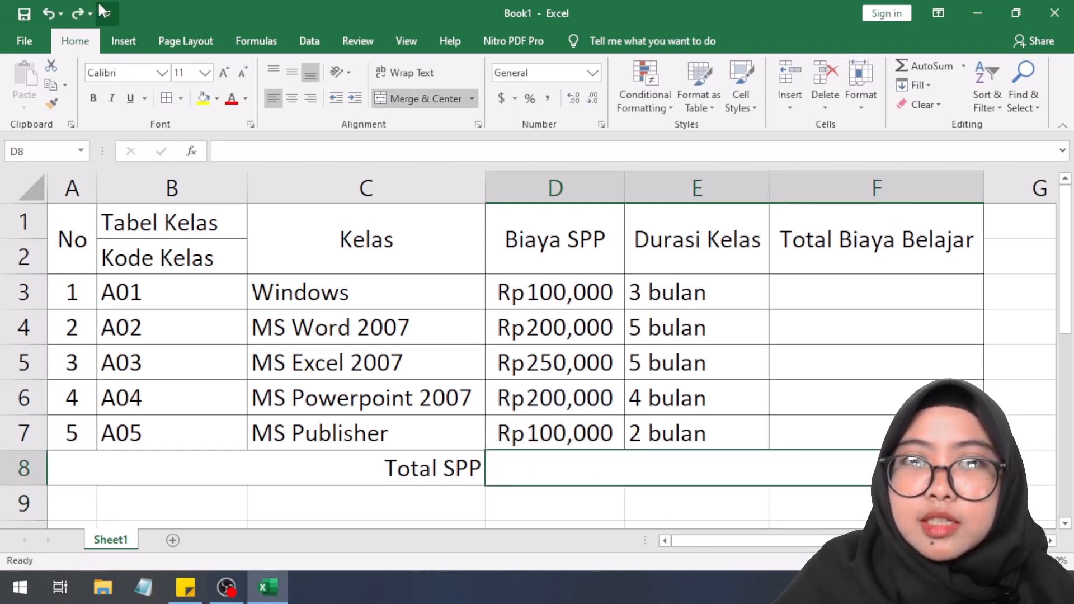
click(78, 13)
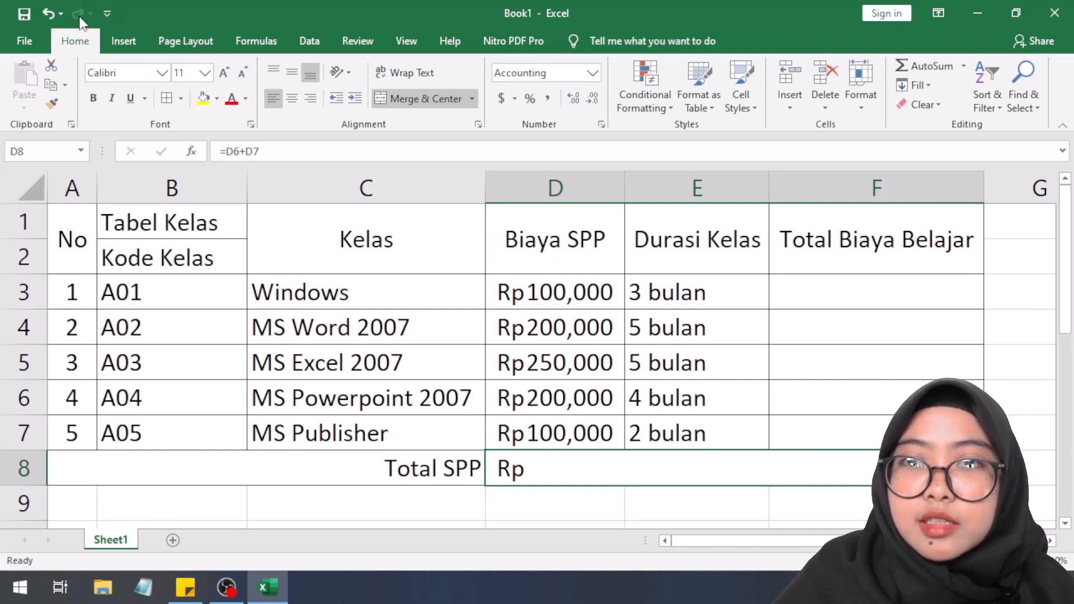
- Review the formula stored in the Total SPP cell D8 and the lettered columns of the fee table
click(540, 491)
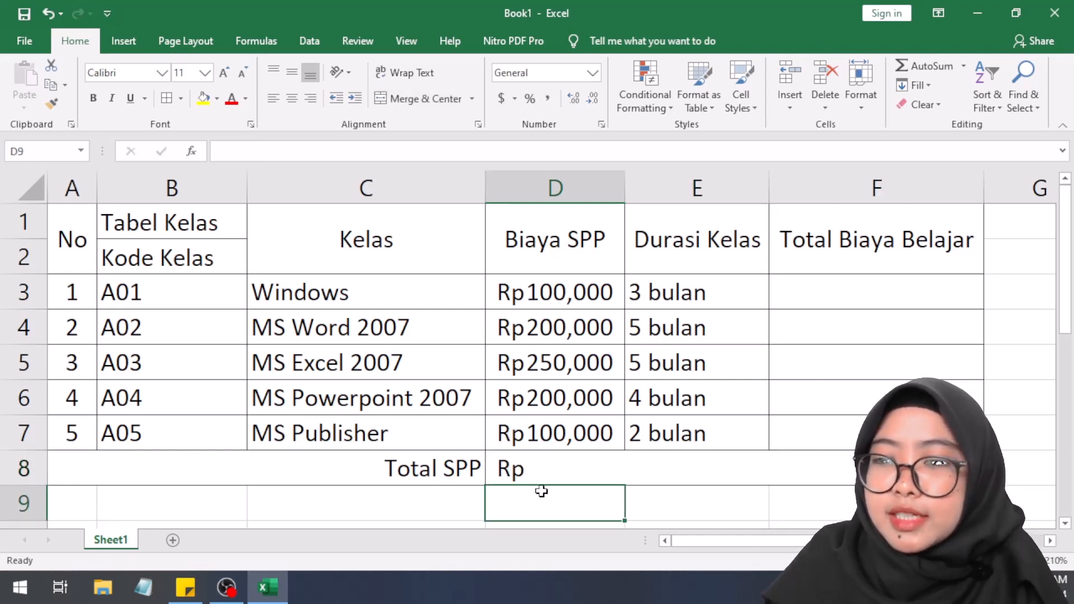
click(548, 467)
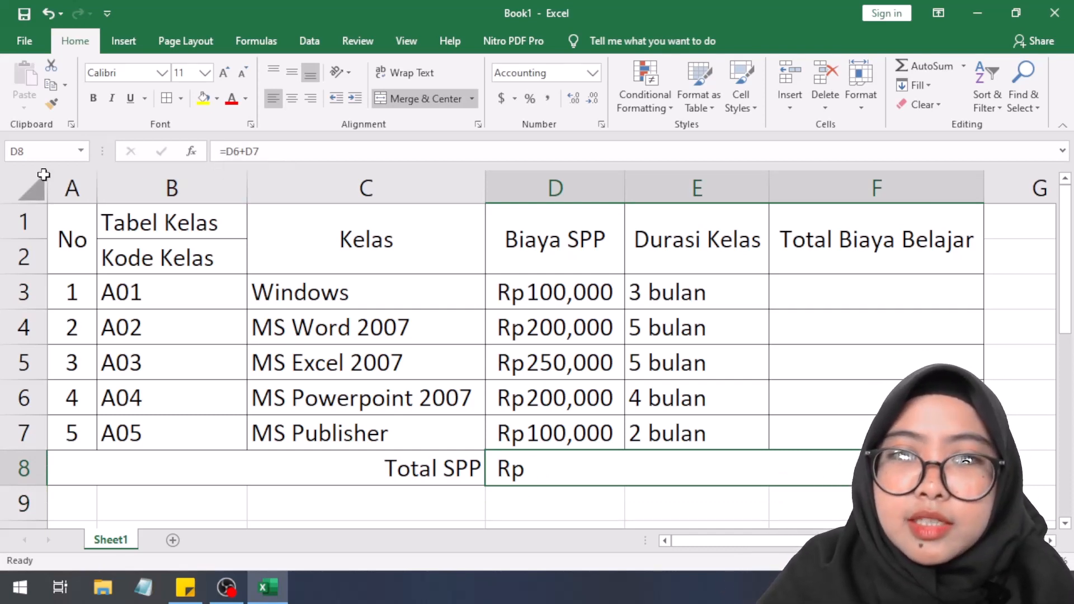
click(81, 189)
click(197, 185)
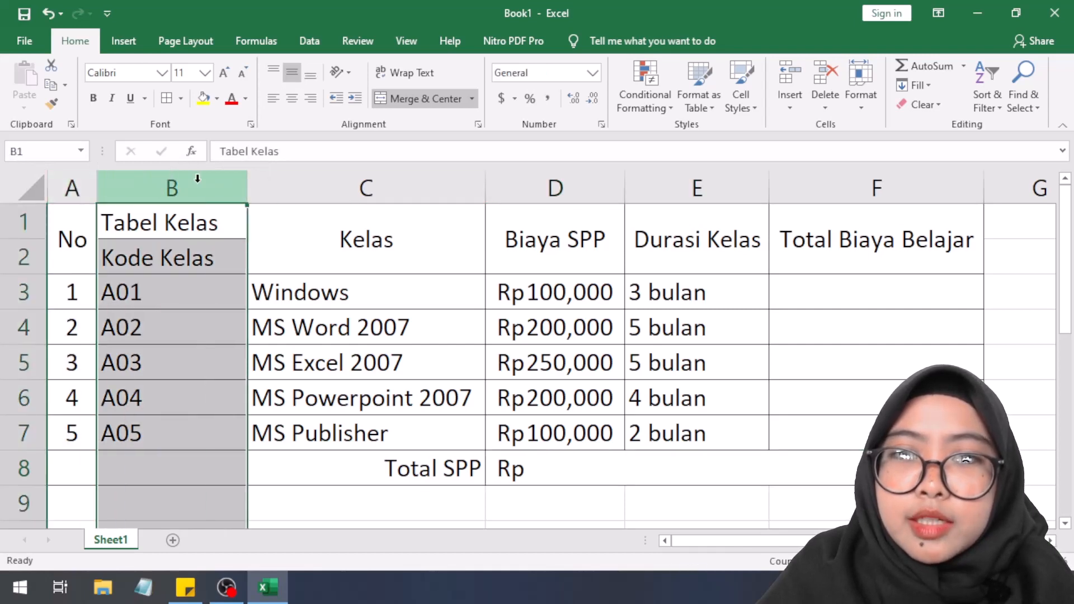
click(313, 185)
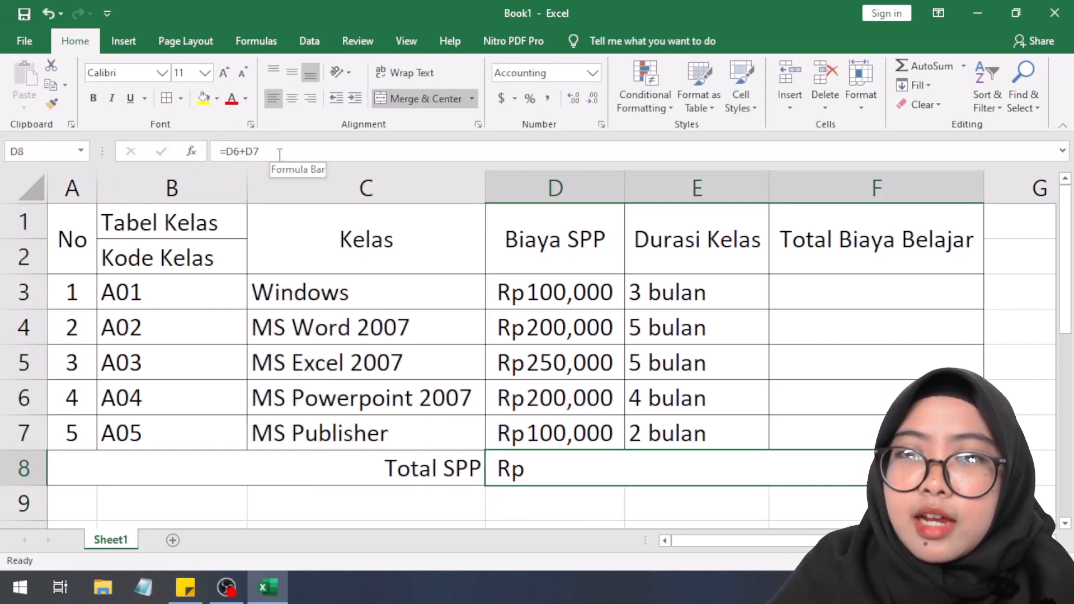
- Delete the plus operator between D6 and D7 in the D8 formula and re-enter it, keeping the formula as =D6+D7
click(279, 155)
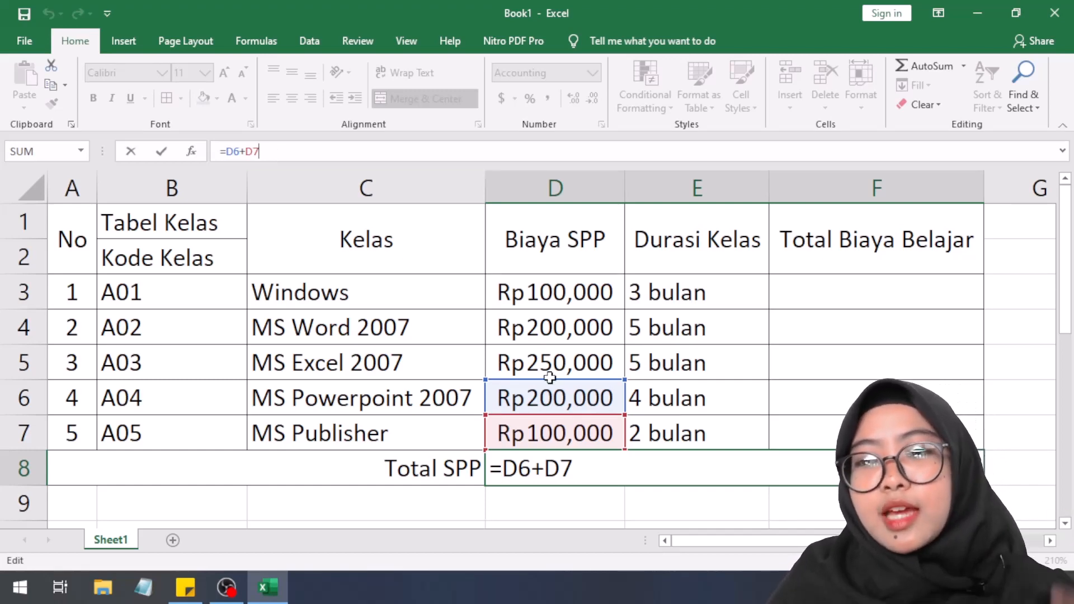
click(546, 468)
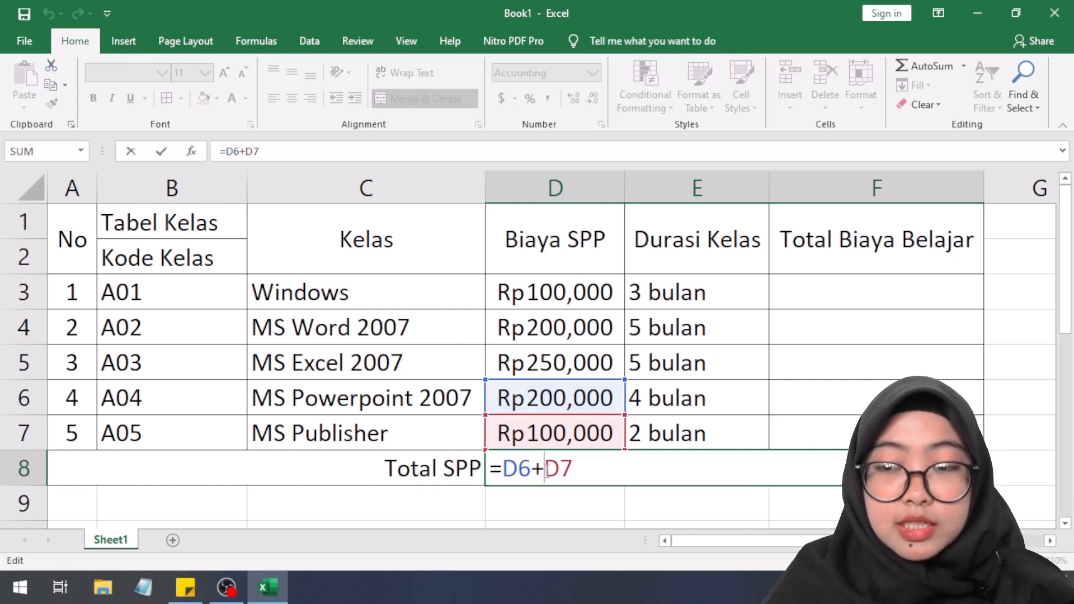
key(BackSpace)
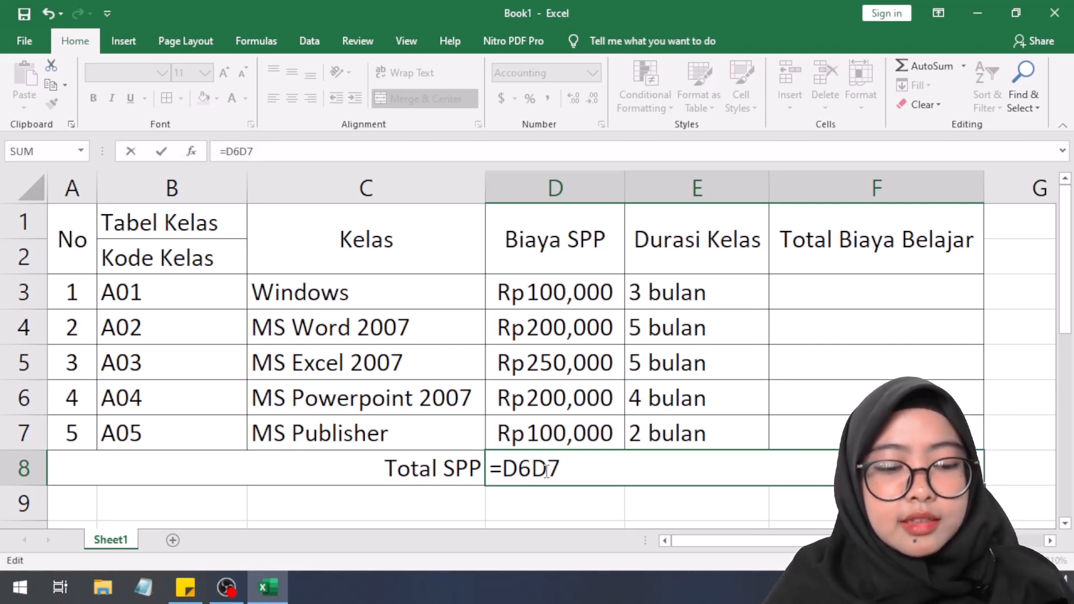
text(+)
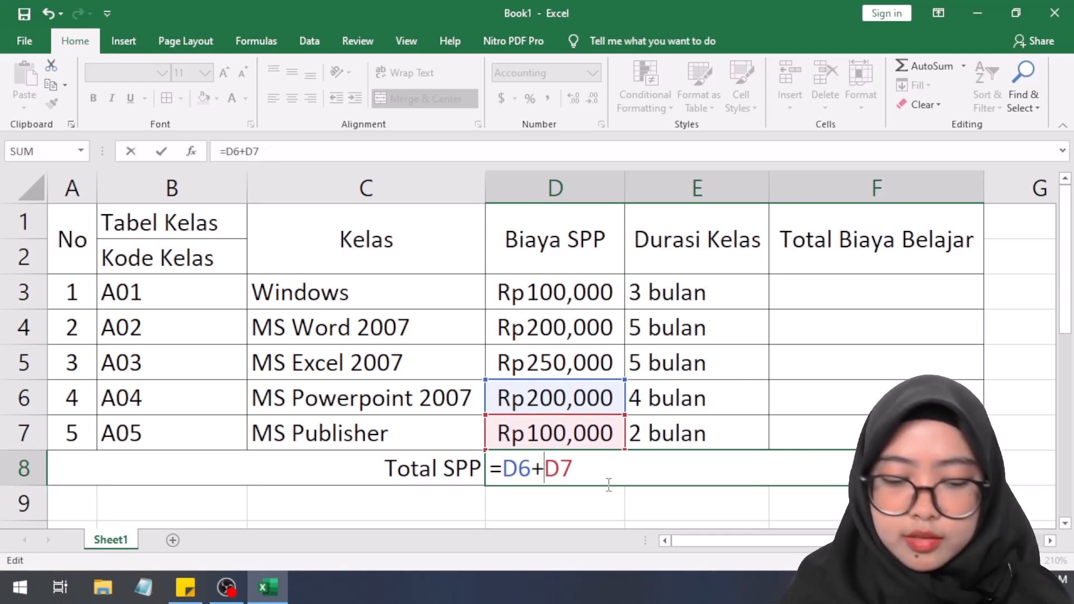
key(Return)
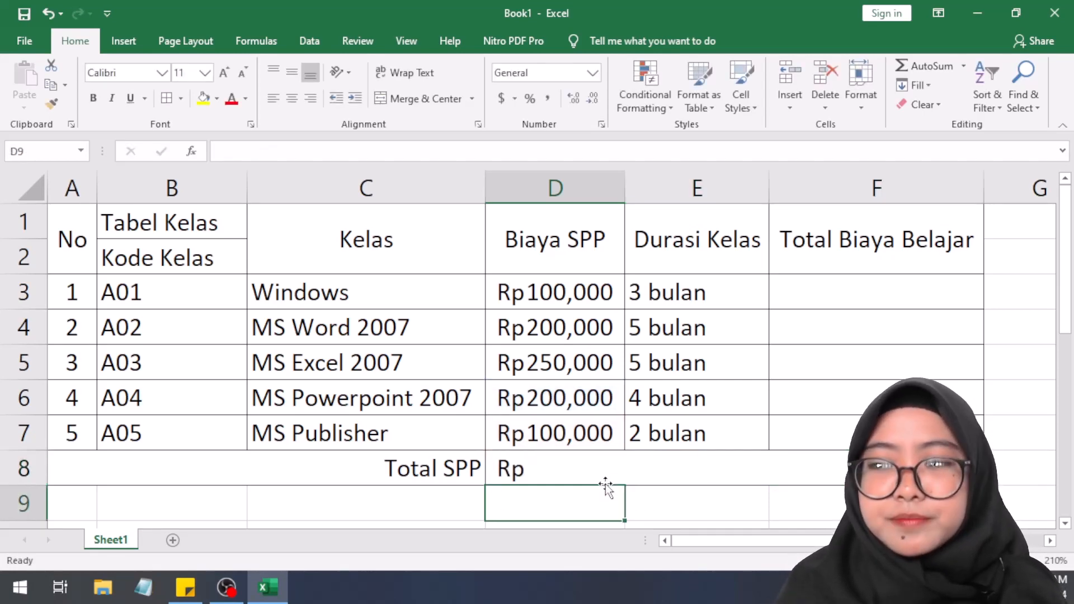
- Highlight the whole formula of the Total SPP cell D8, and undo the stray D9 reference to restore =D6+D7
click(576, 471)
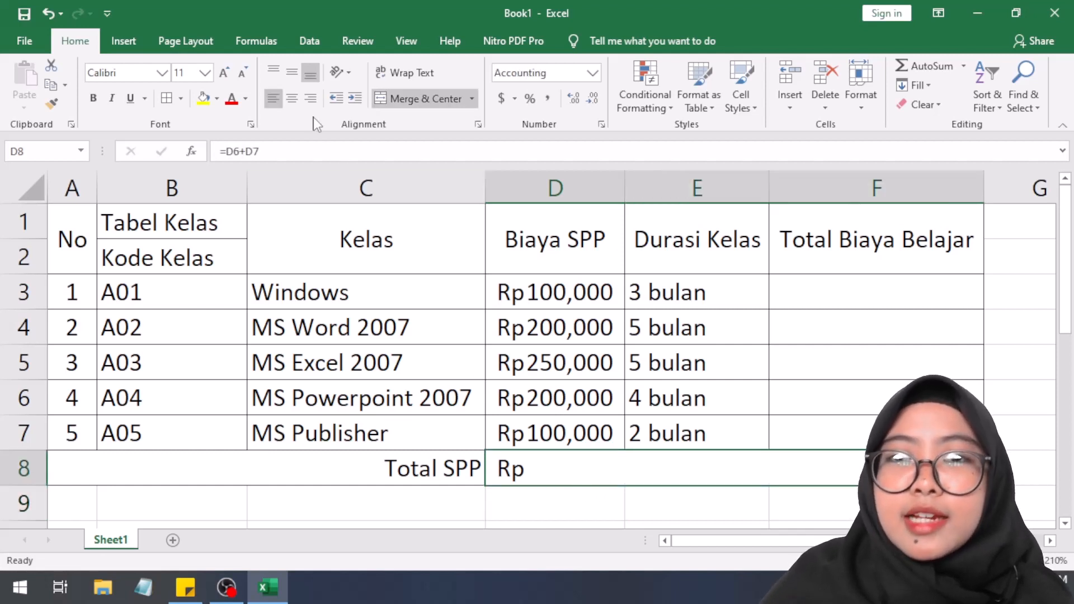
drag(222, 150, 281, 150)
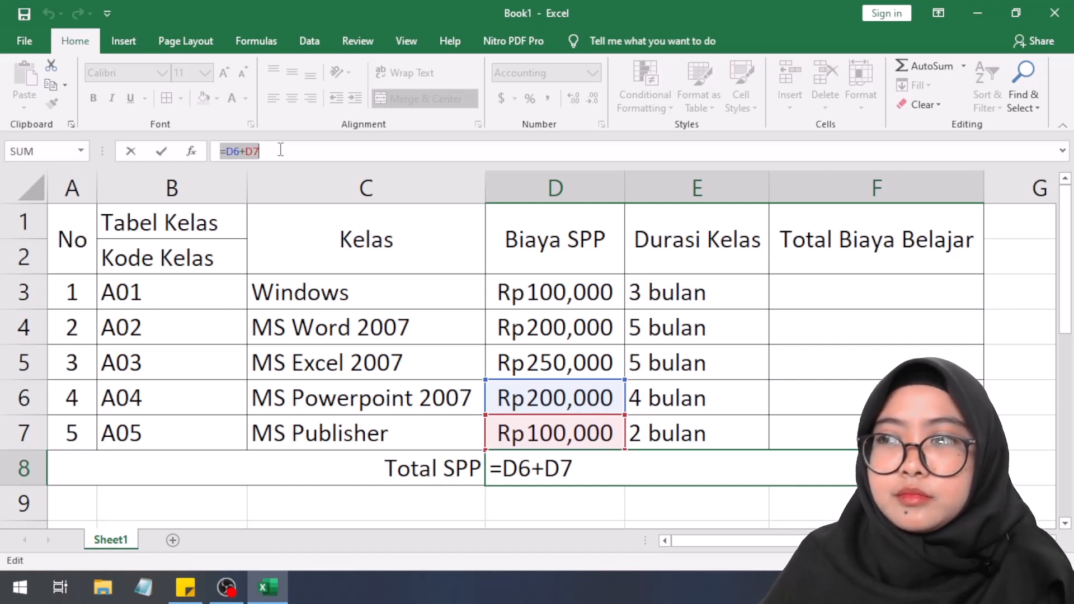
click(573, 501)
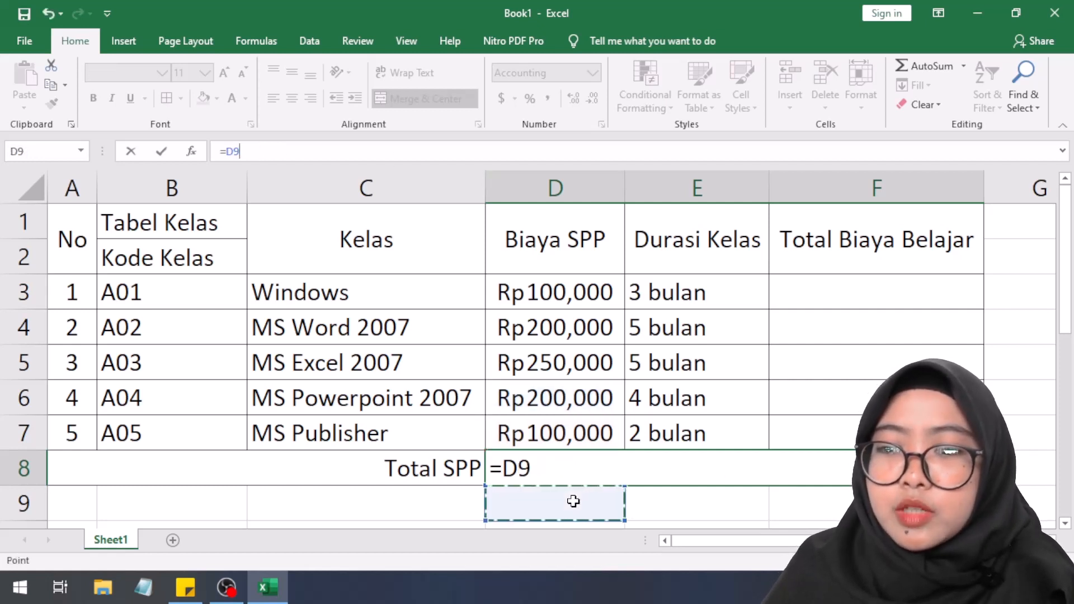
click(582, 468)
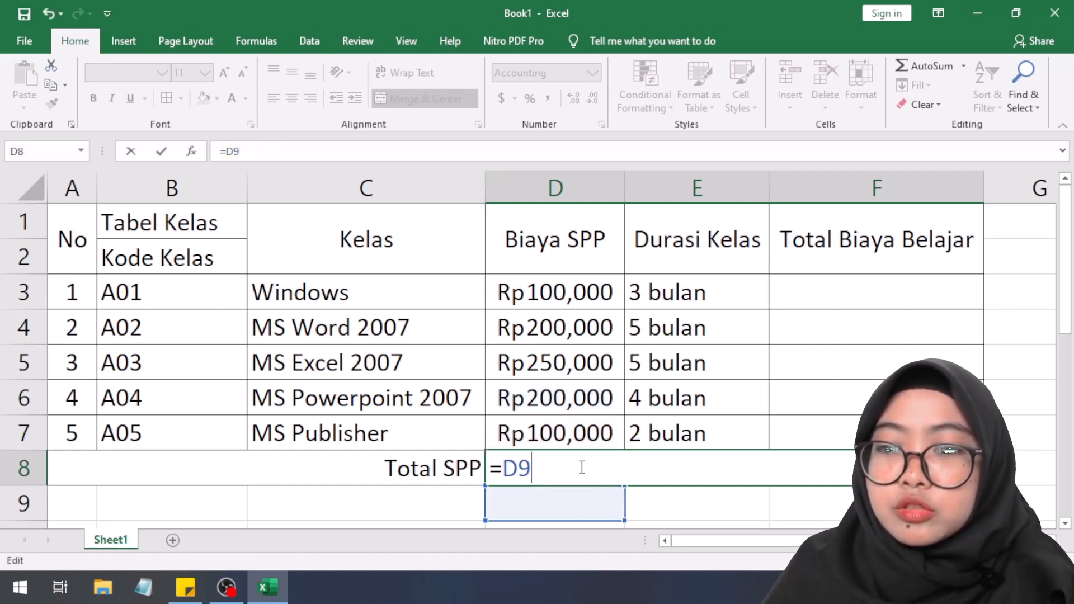
click(52, 12)
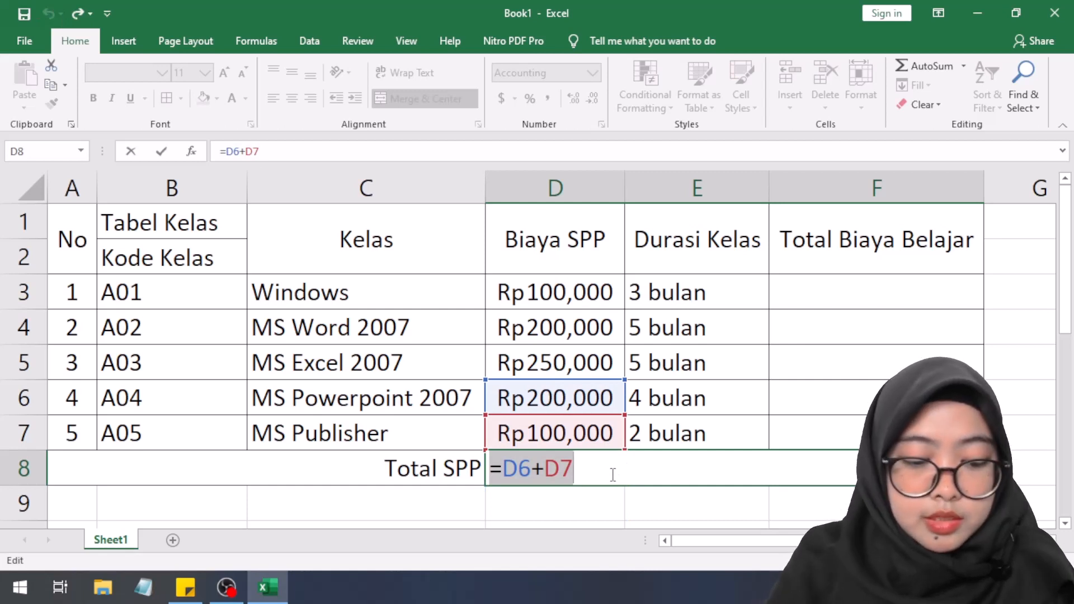
key(Return)
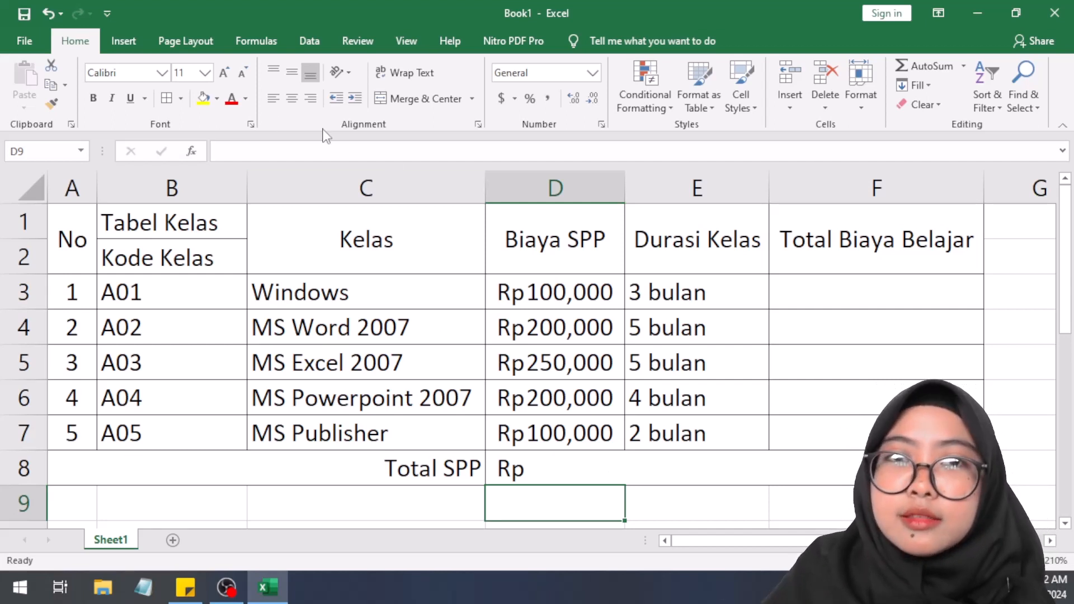
- Replace the addition in the Total SPP cell D8 with the subtraction formula =D5-D4, taking the MS Word fee from the MS Excel fee
double_click(601, 471)
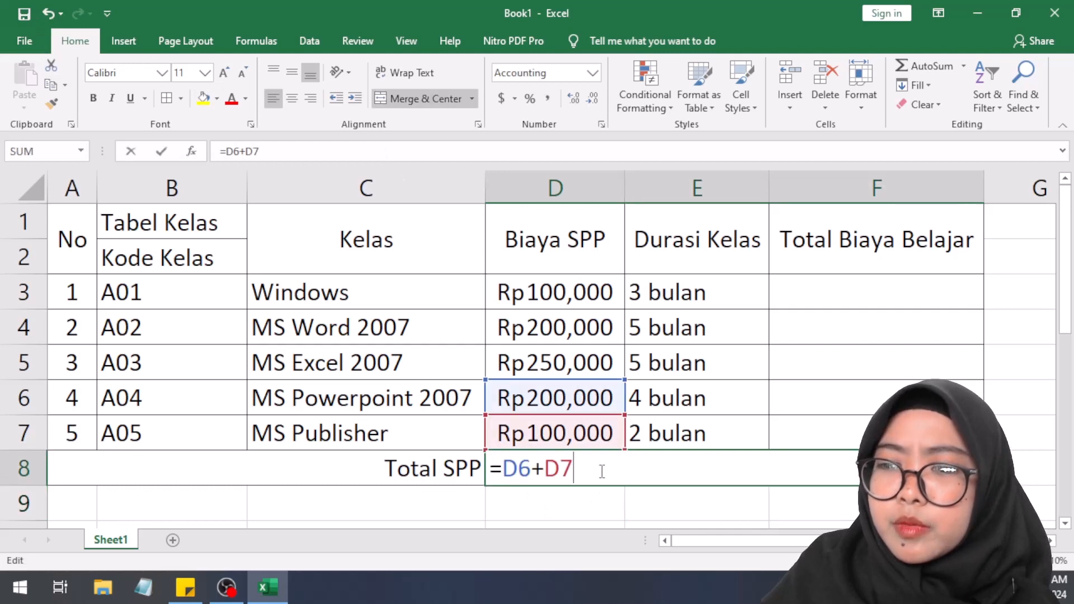
key(BackSpace)
key(BackSpace)
key(BackSpace)
key(BackSpace)
key(BackSpace)
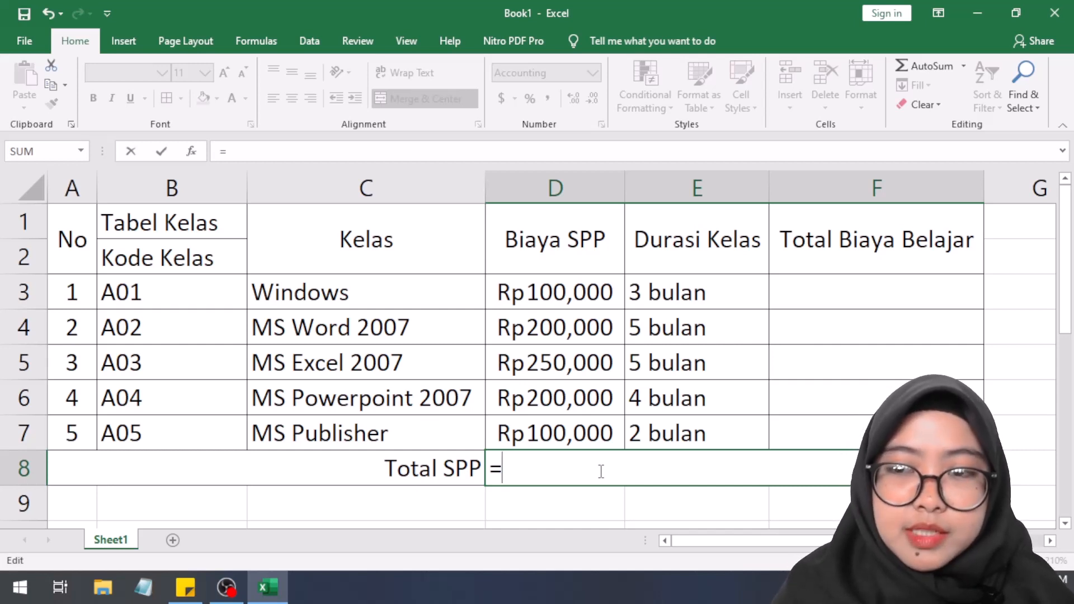
click(571, 359)
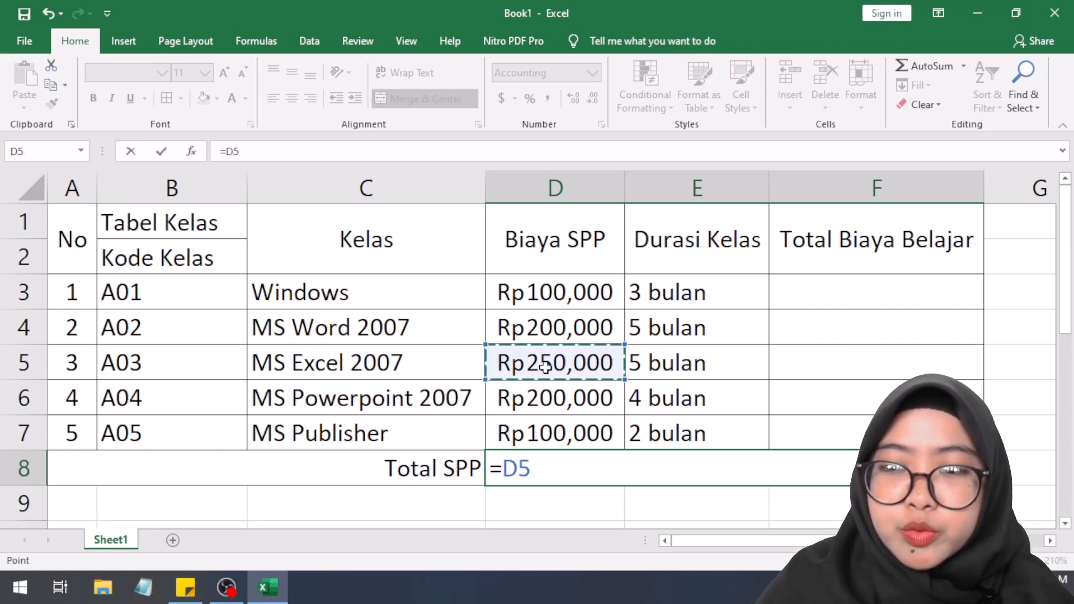
text(-)
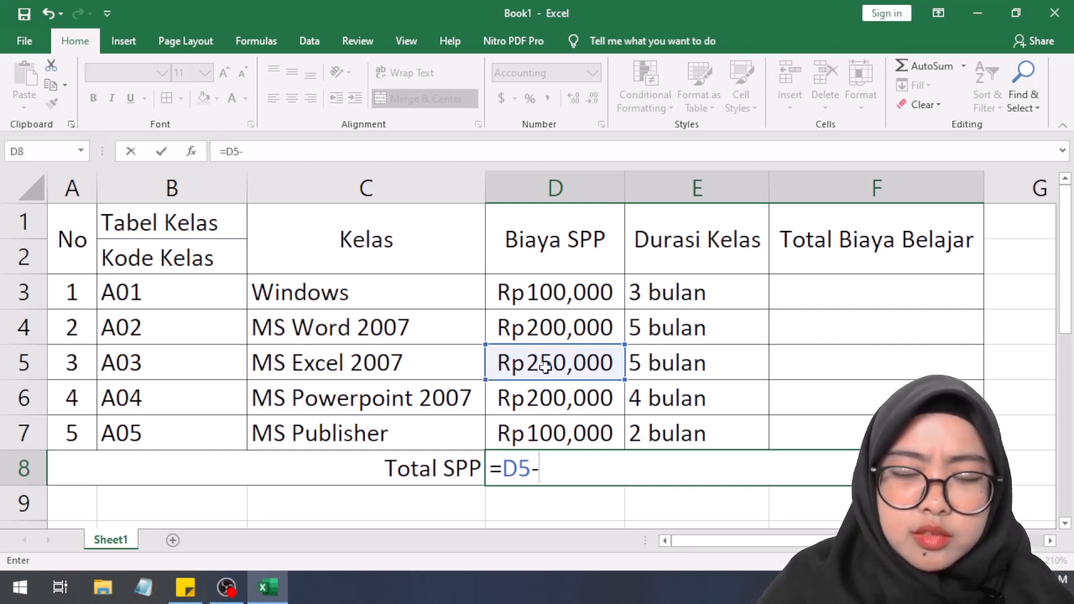
click(580, 331)
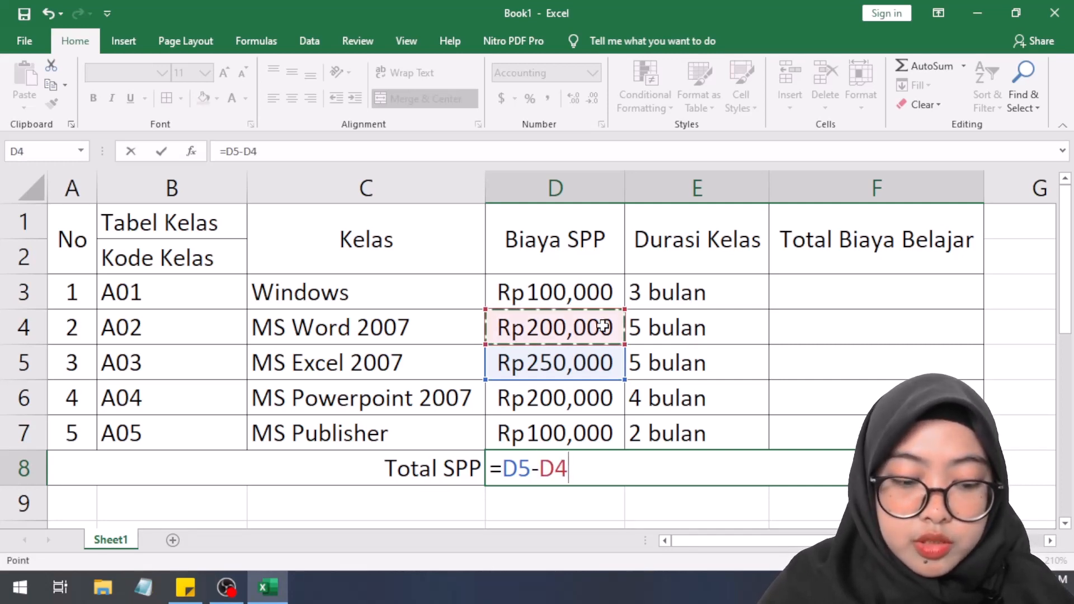
key(Return)
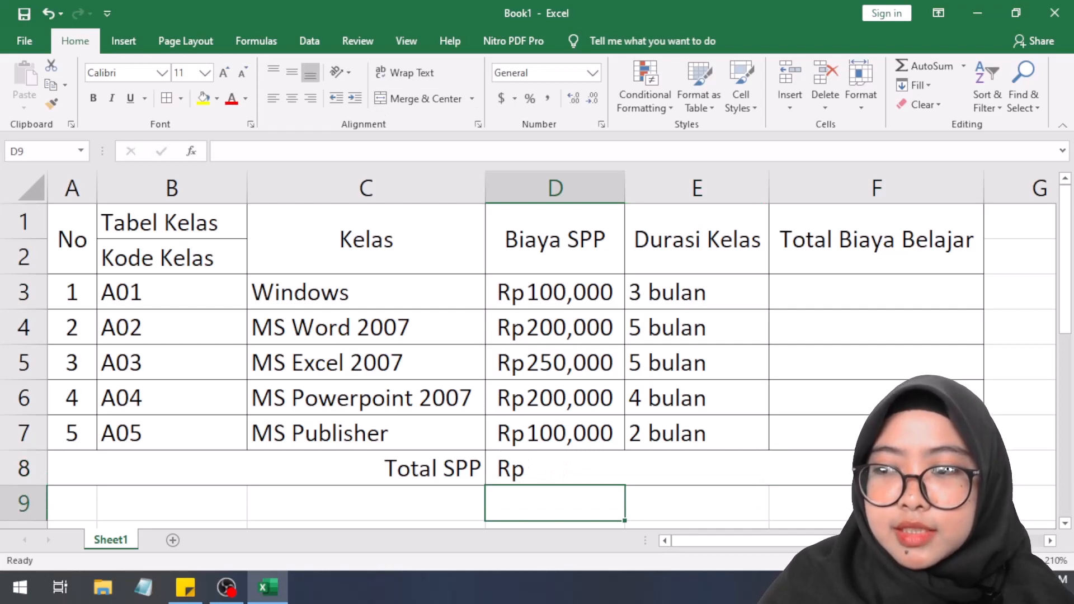
- Undo the =D5-D4 formula in the Total SPP cell D8 and change the restored addition to the subtraction =D6-D7
click(556, 458)
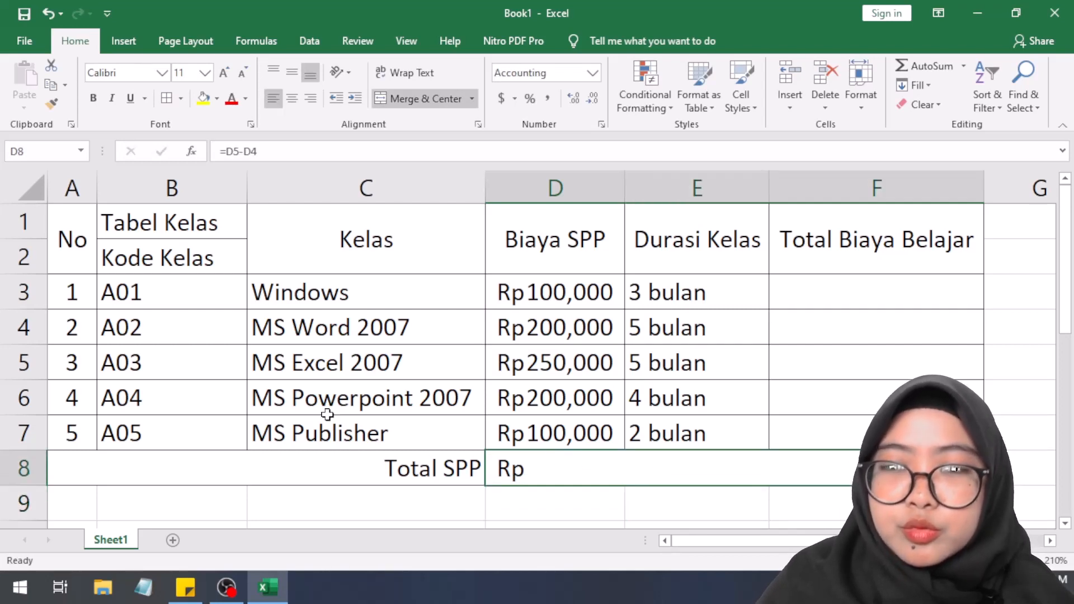
click(50, 17)
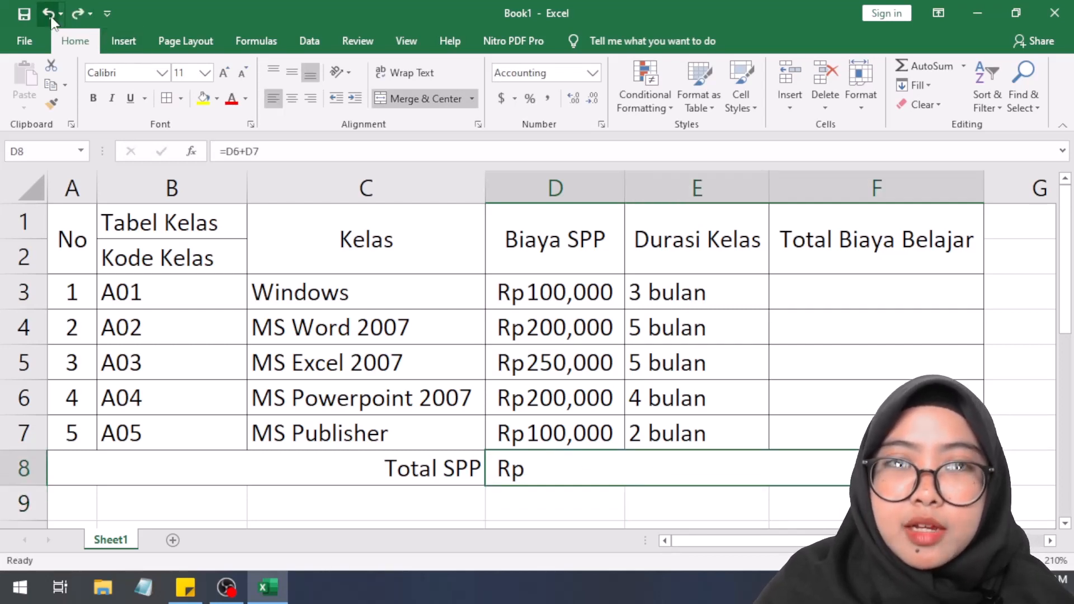
double_click(789, 474)
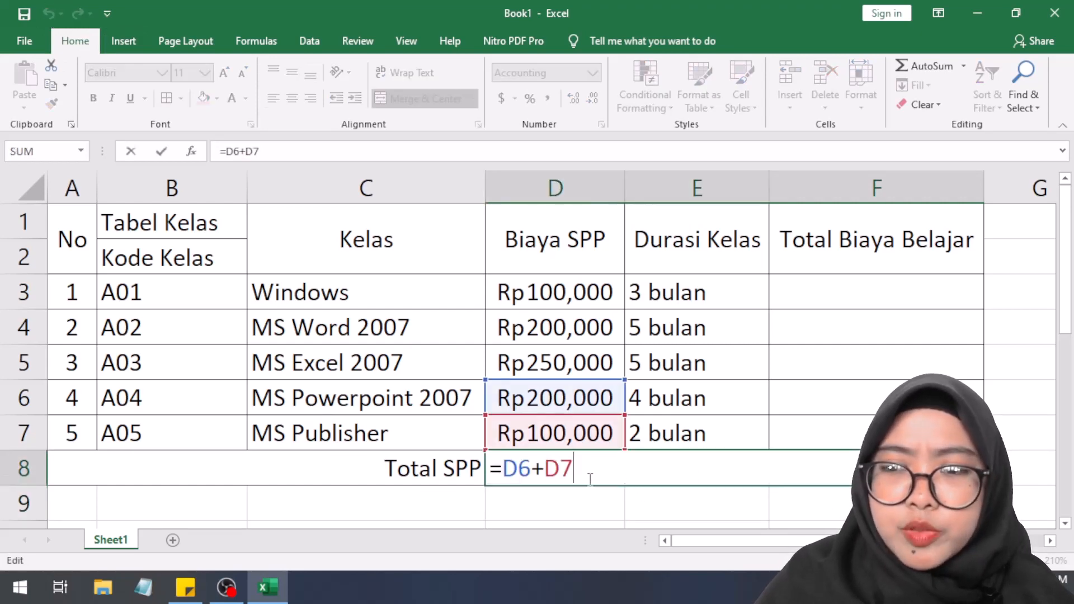
double_click(538, 468)
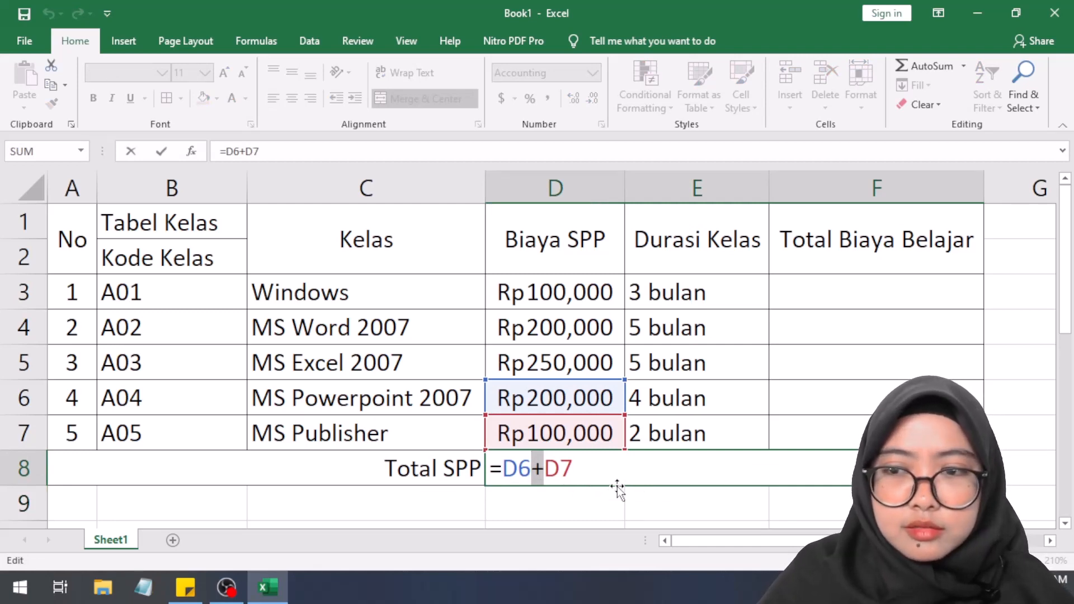
key(Delete)
text(-)
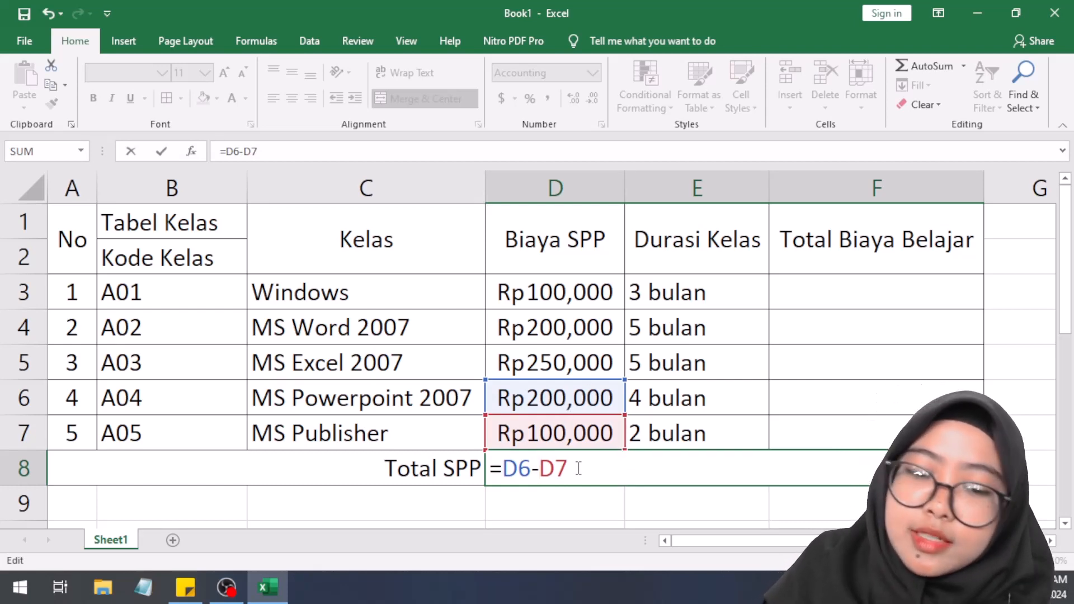
key(Return)
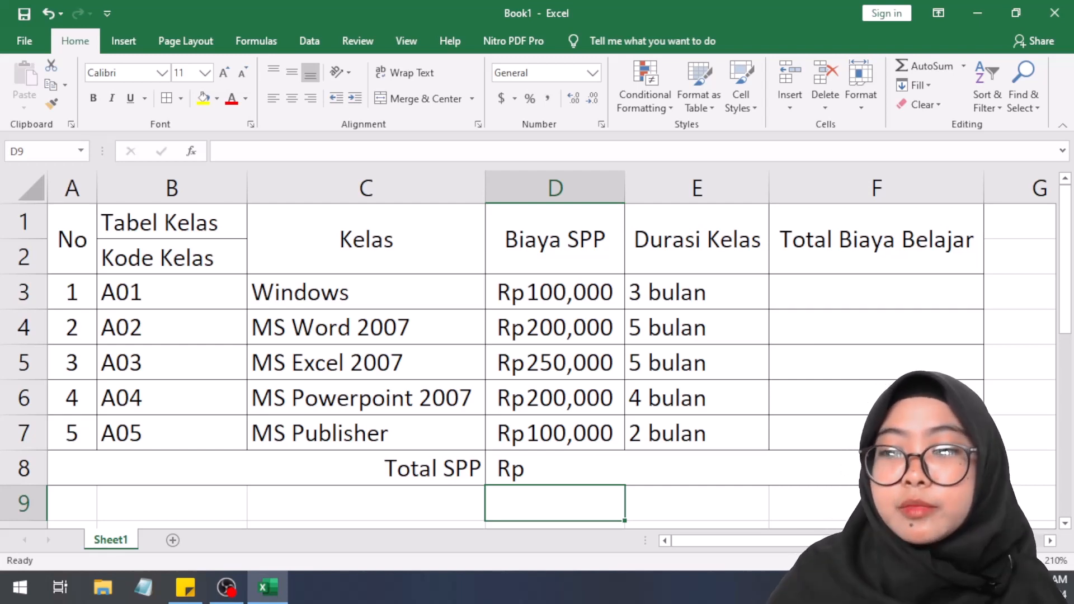
- Clear the subtraction formula from the Total SPP cell D8, leaving the cell empty
click(690, 511)
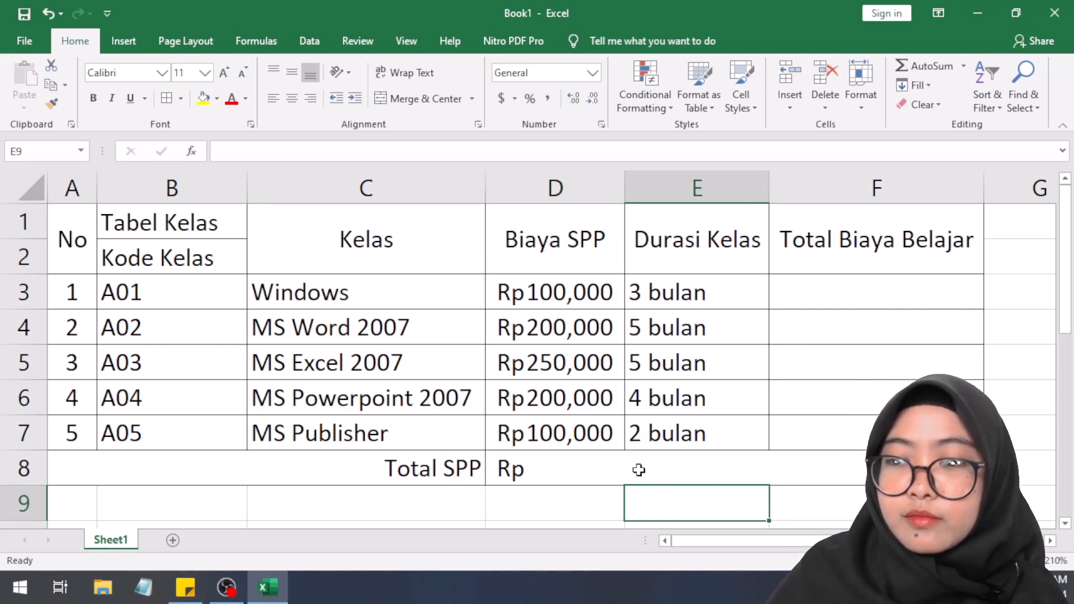
click(637, 468)
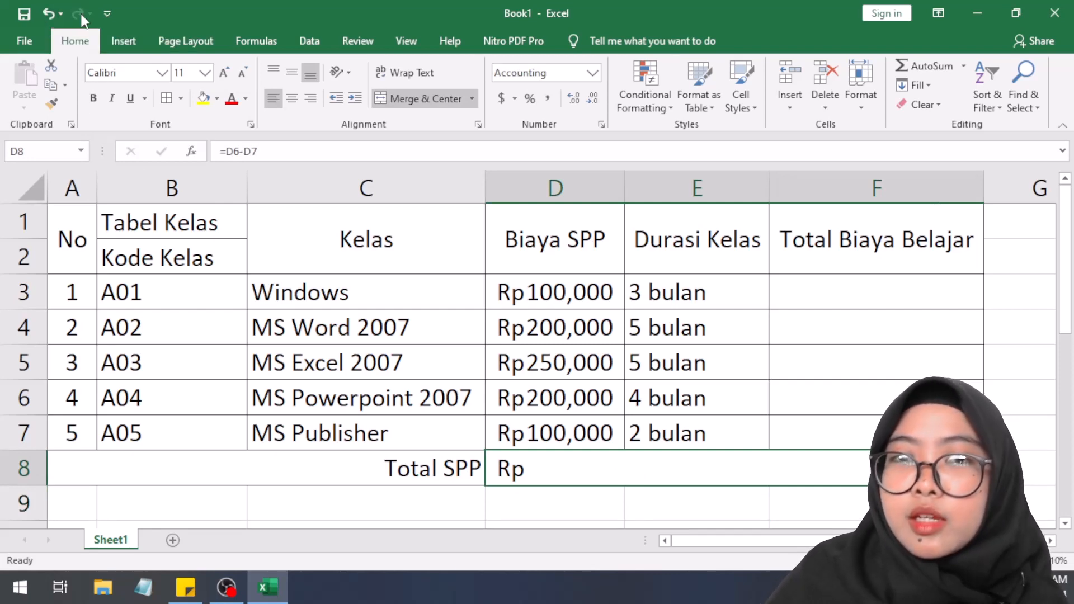
key(F2)
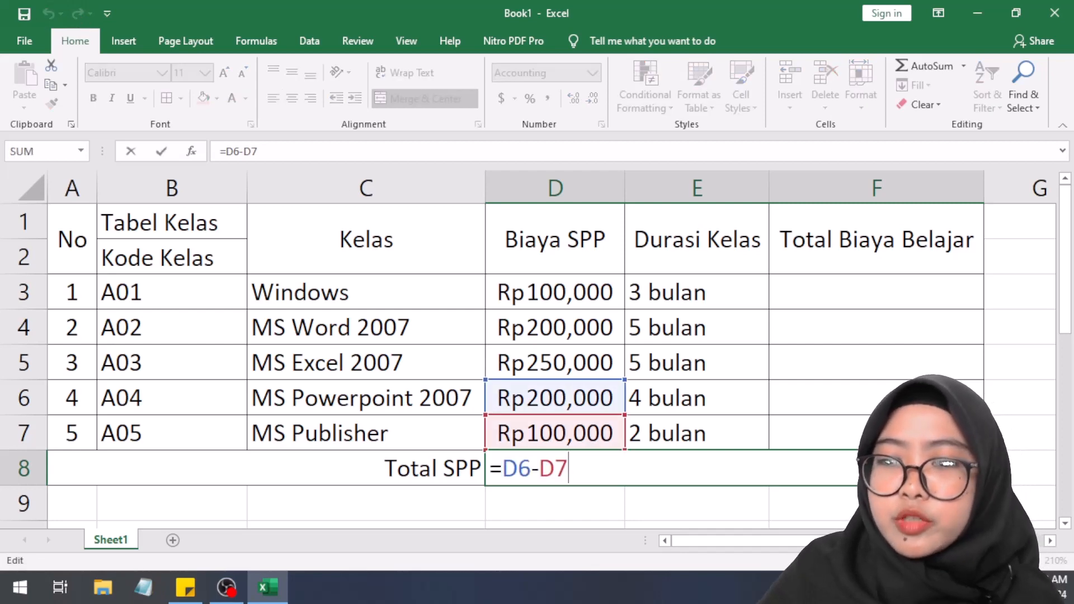
key(BackSpace)
key(BackSpace)
key(BackSpace)
key(BackSpace)
key(BackSpace)
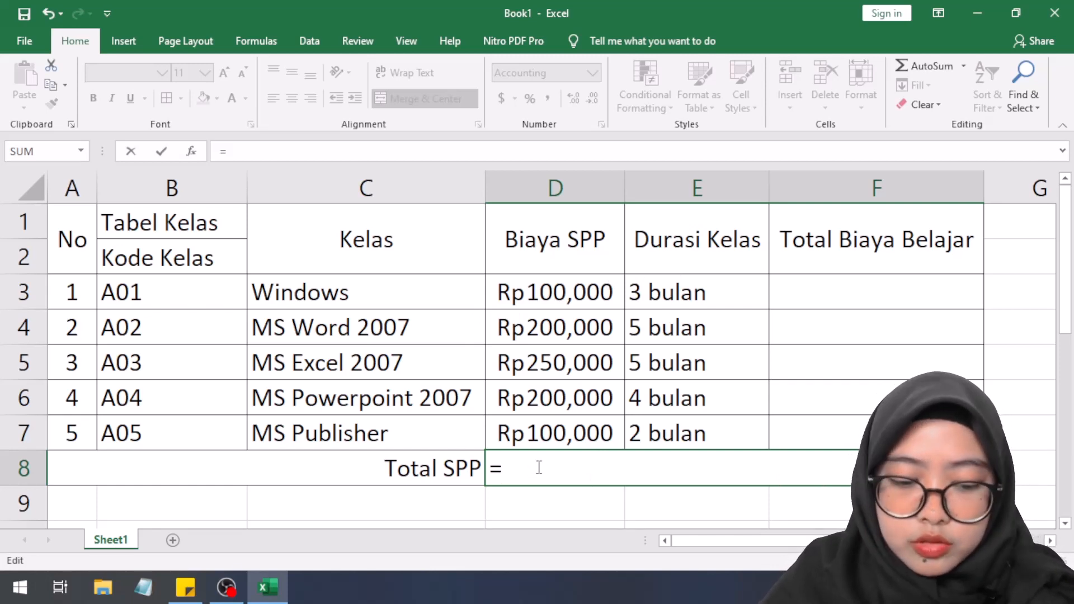
key(Escape)
- Try to multiply the Windows class fee by its duration with =D3*E3 in the Total Biaya Belajar cell F3, and undo the entry
click(883, 300)
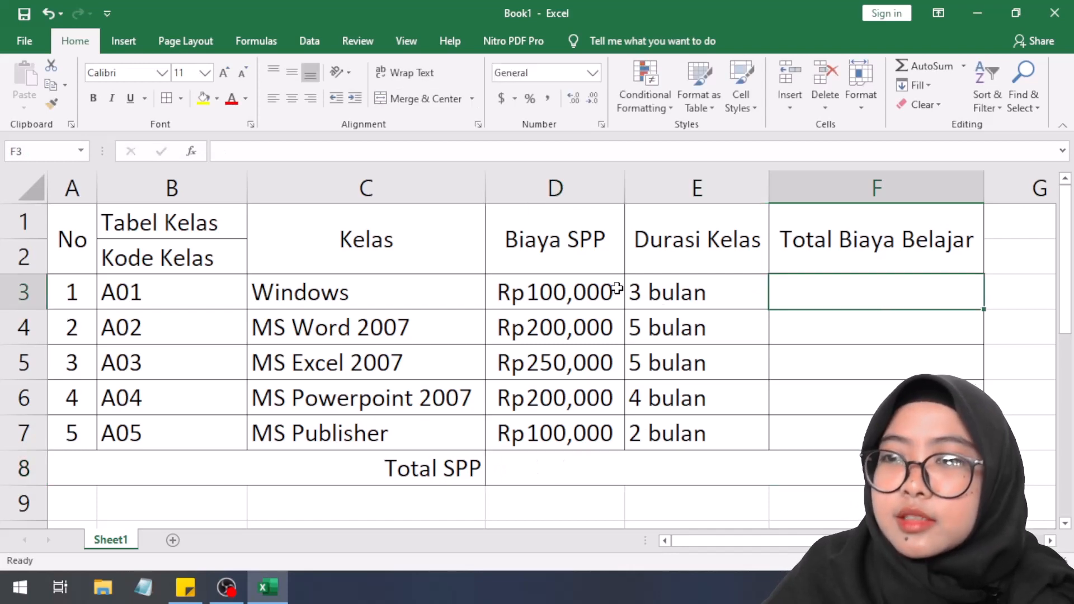
click(554, 289)
click(821, 295)
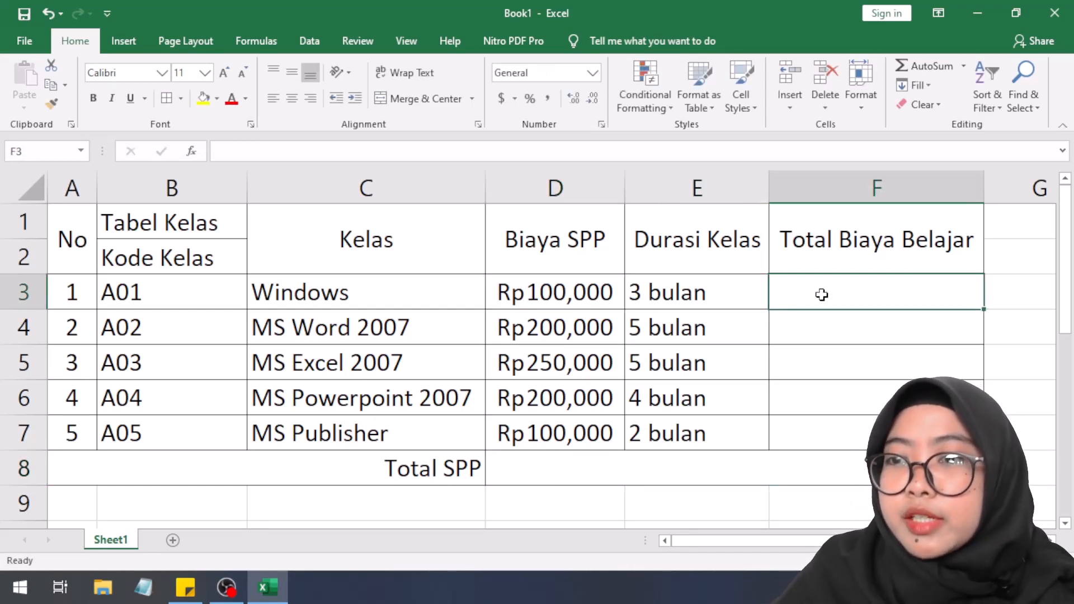
click(600, 291)
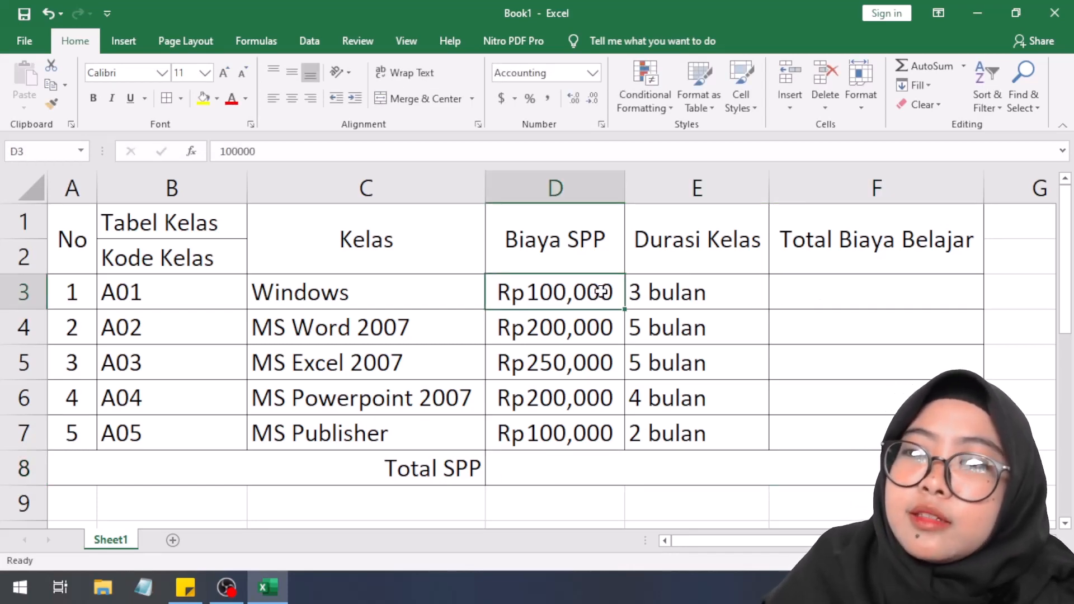
click(684, 290)
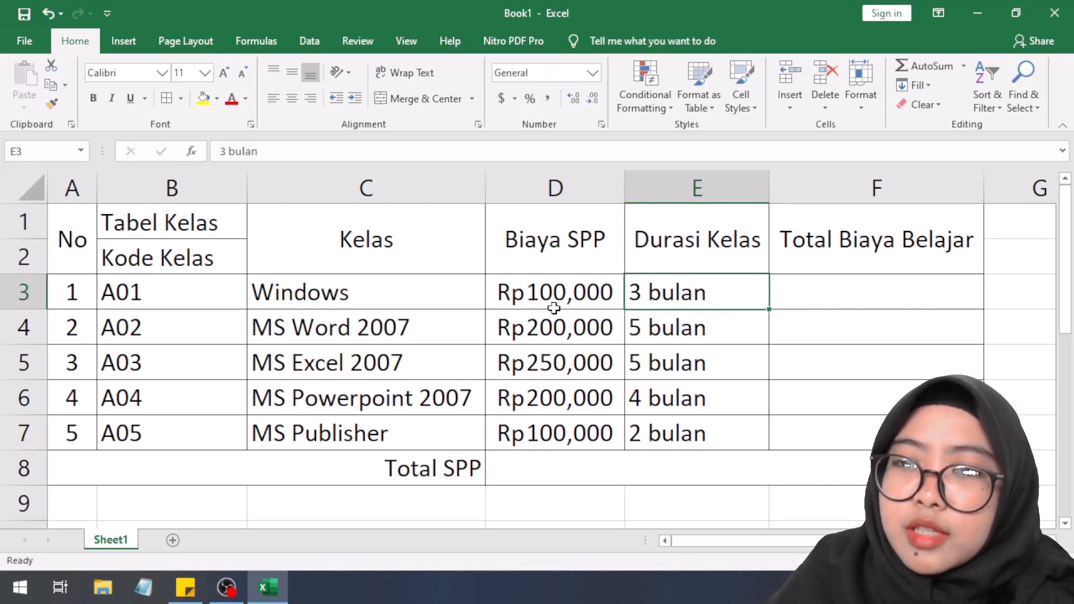
click(799, 290)
text(==)
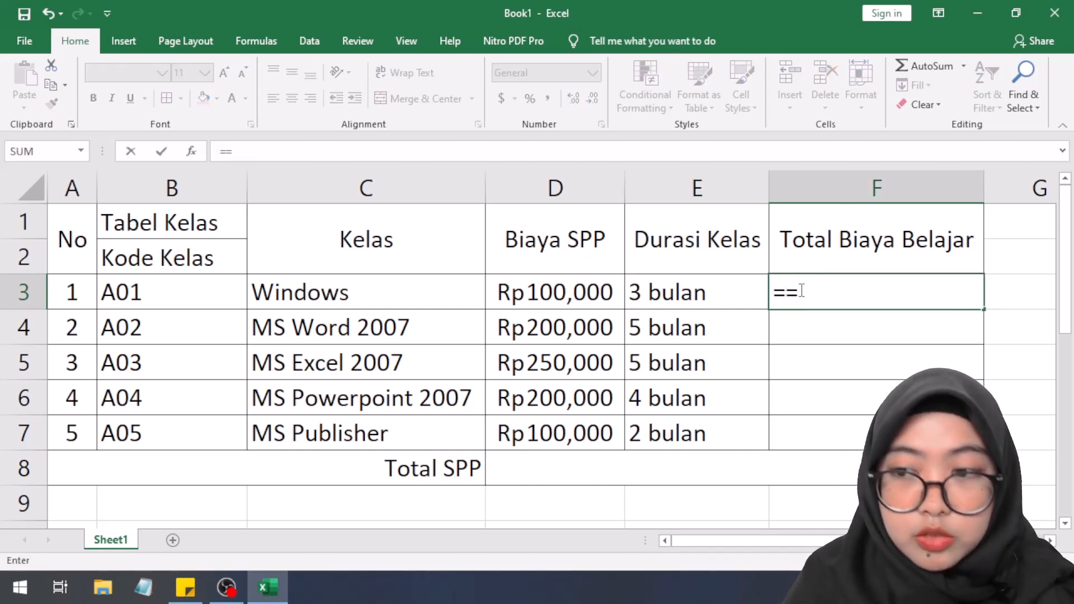
key(BackSpace)
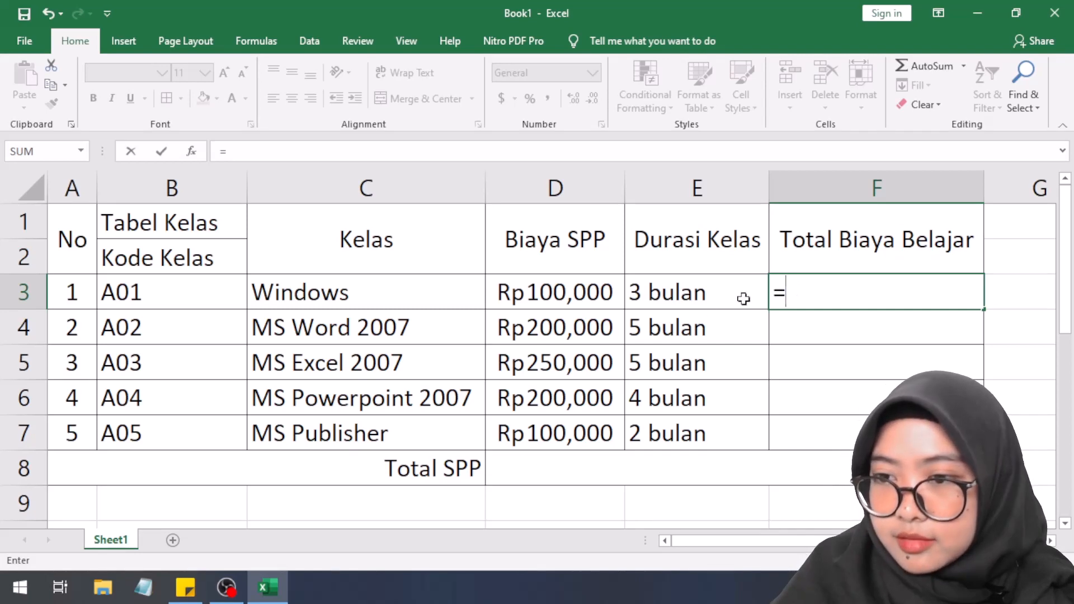
click(512, 293)
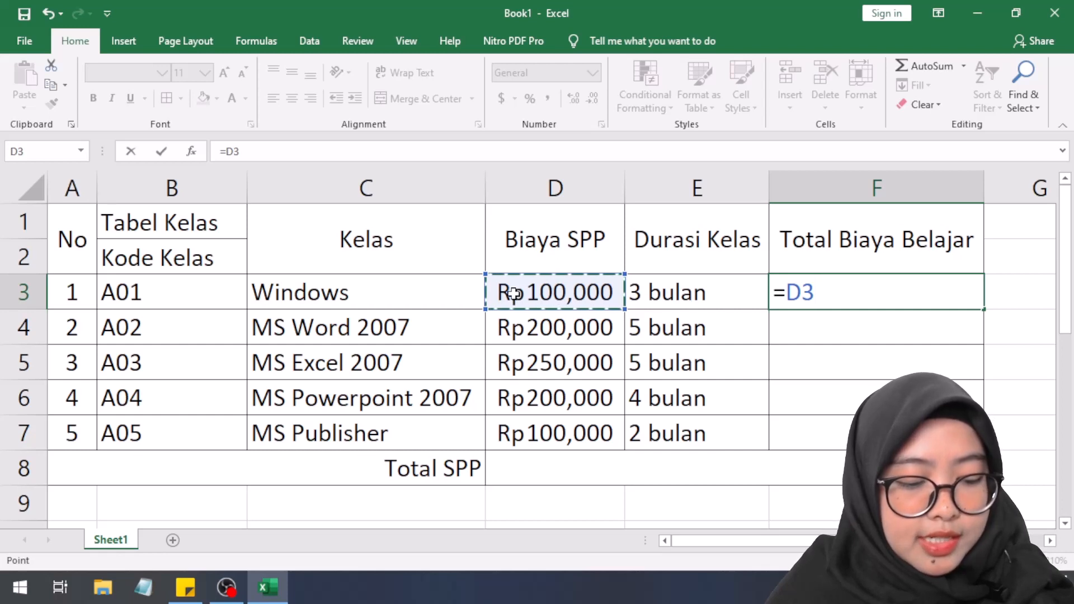
text(*)
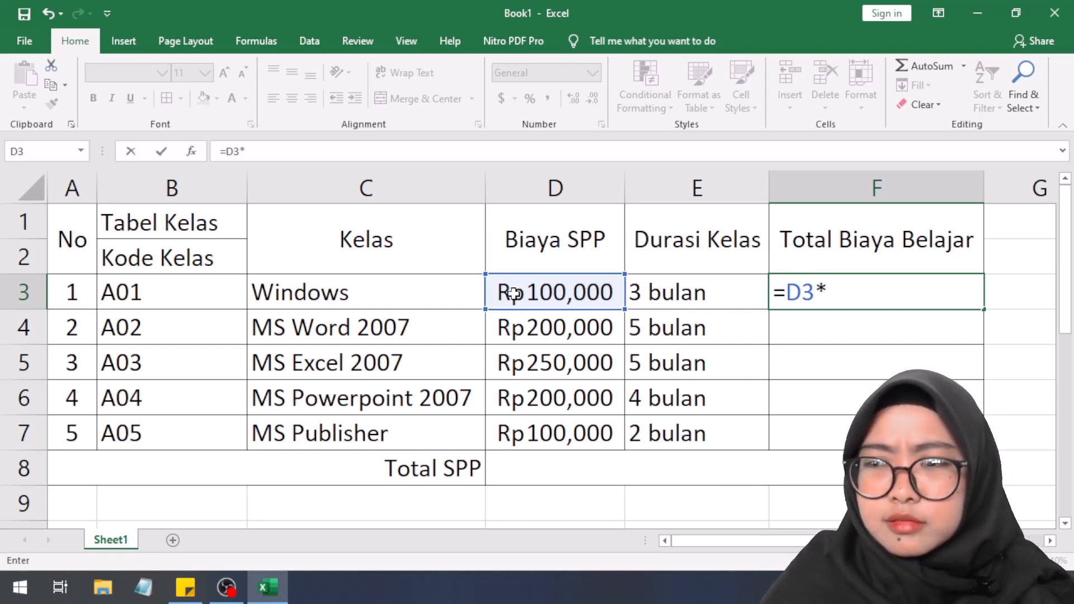
click(713, 295)
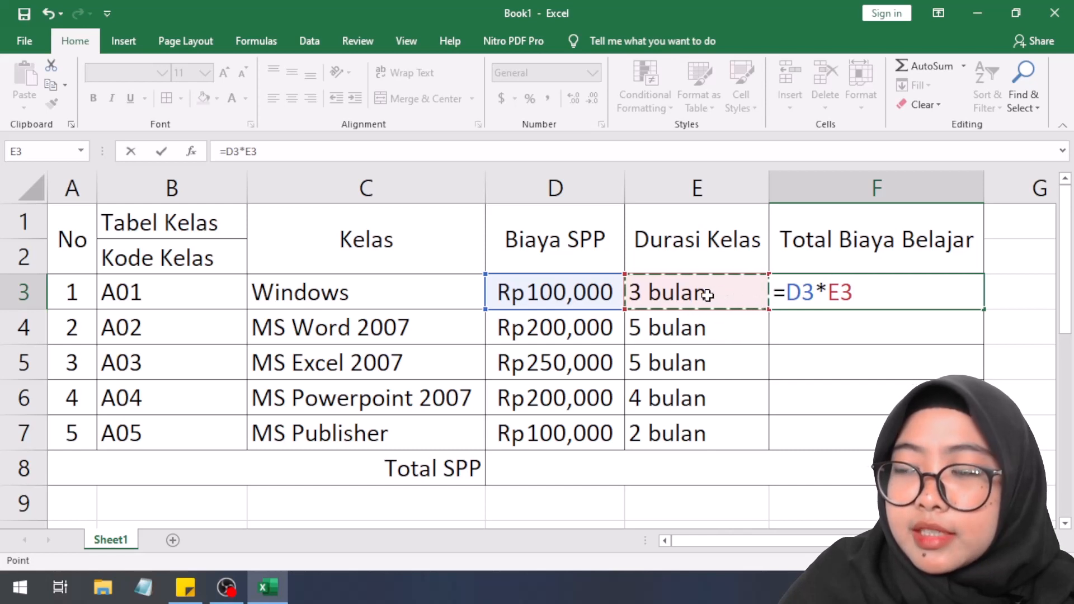
key(ctrl+Return)
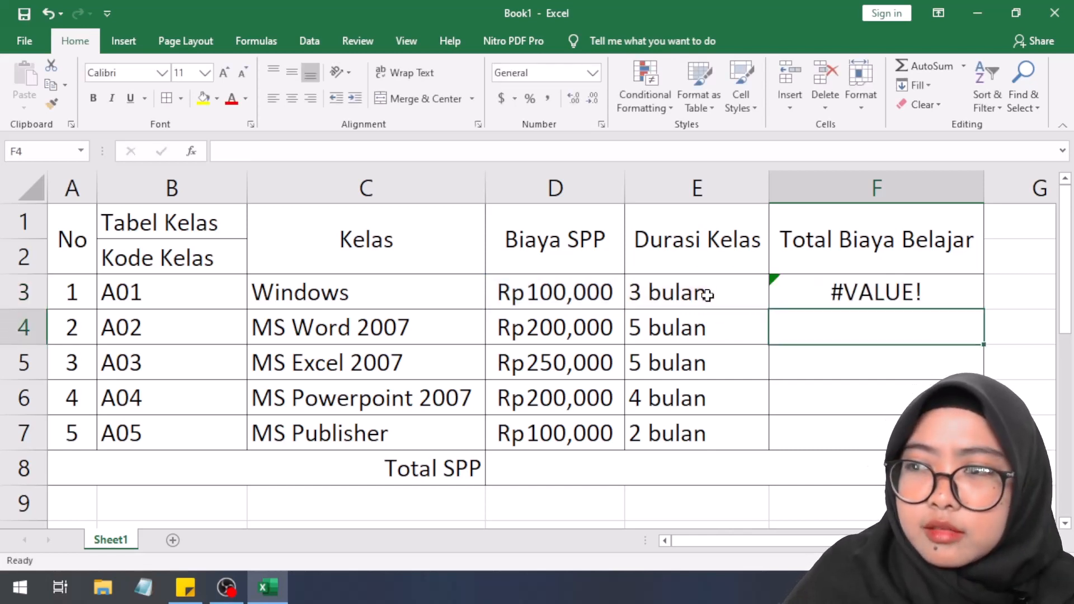
click(48, 17)
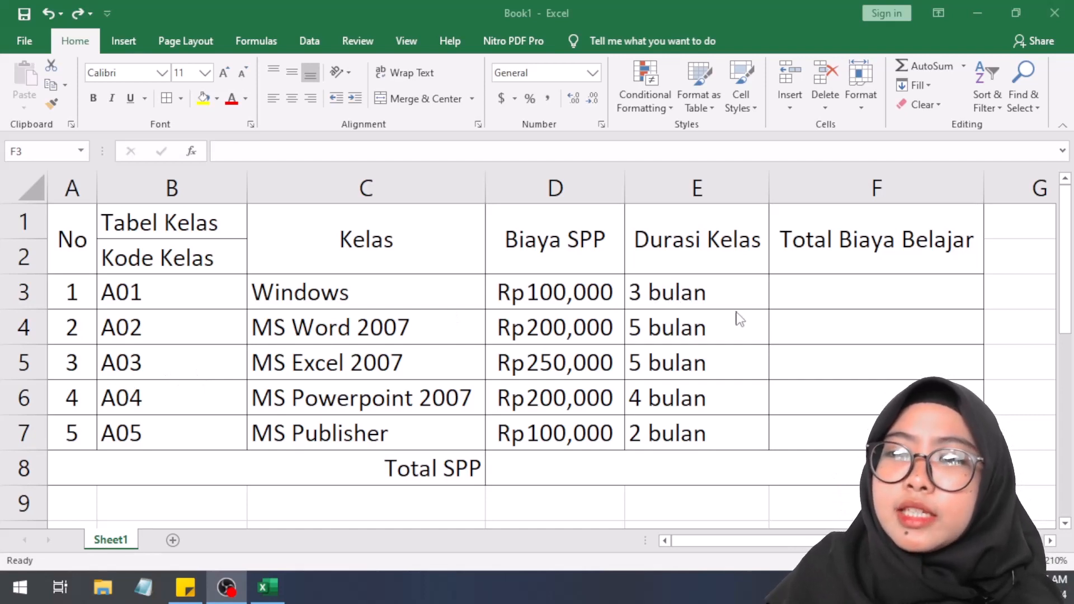
- Extend the column E header to Durasi Kelas/Bulan and autofit the column width to the header text
click(716, 291)
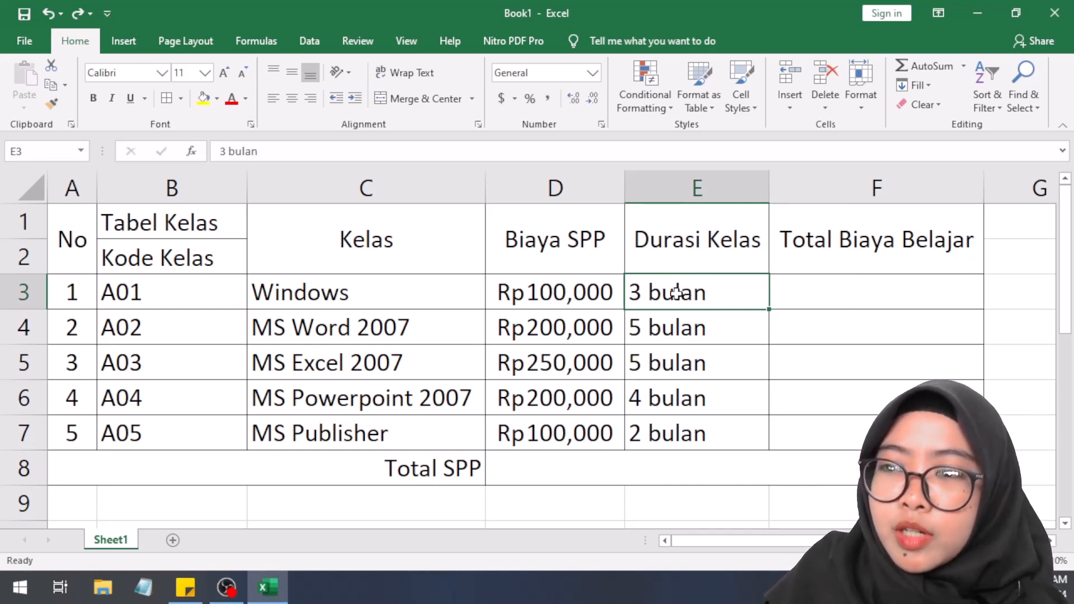
click(716, 254)
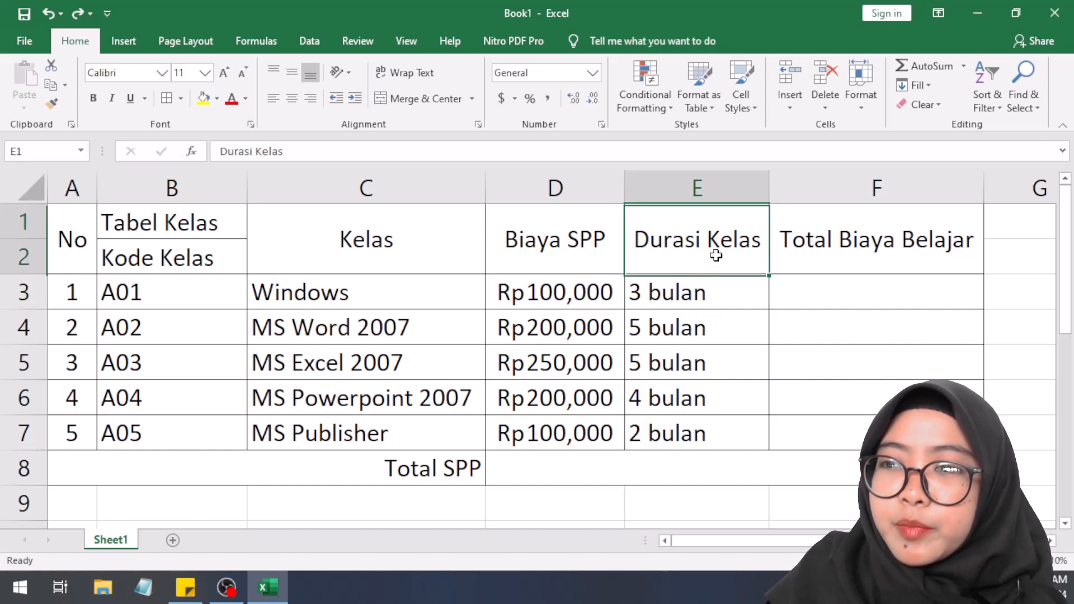
double_click(757, 246)
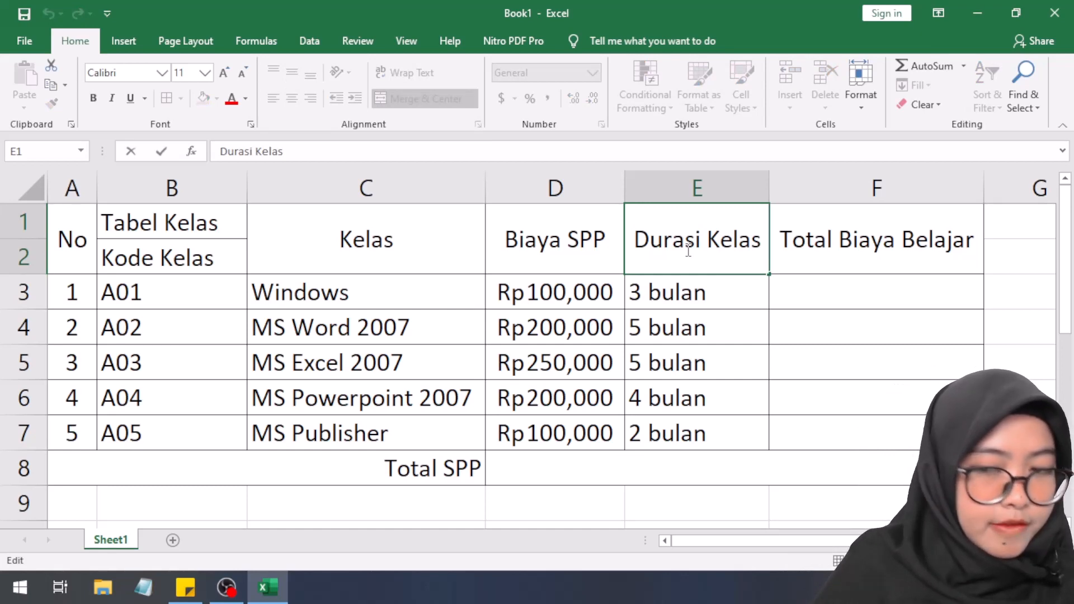
text(/BULAN)
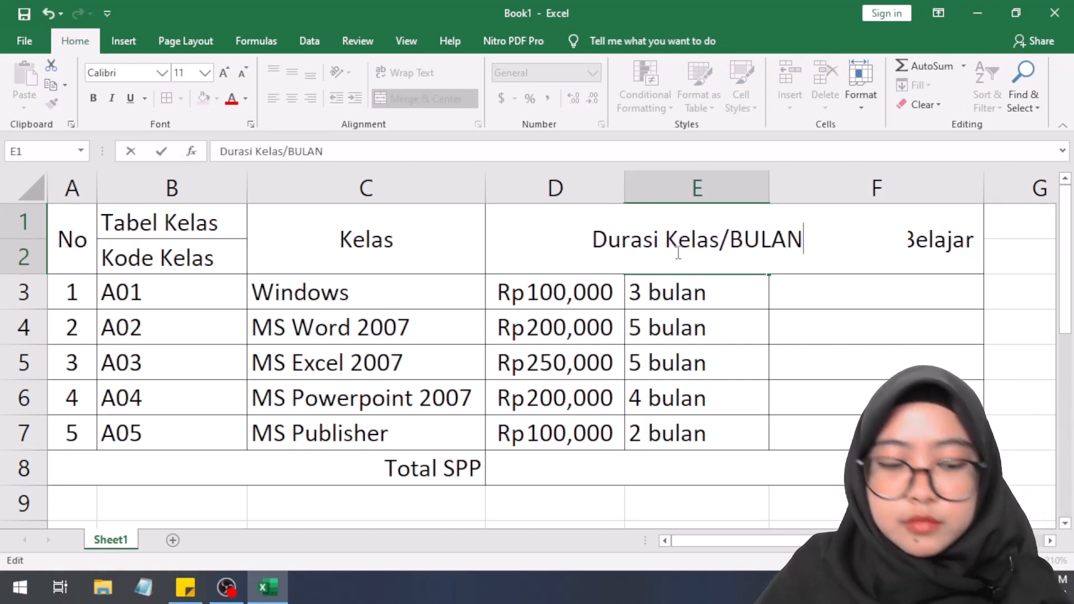
key(BackSpace)
key(BackSpace)
key(BackSpace)
key(BackSpace)
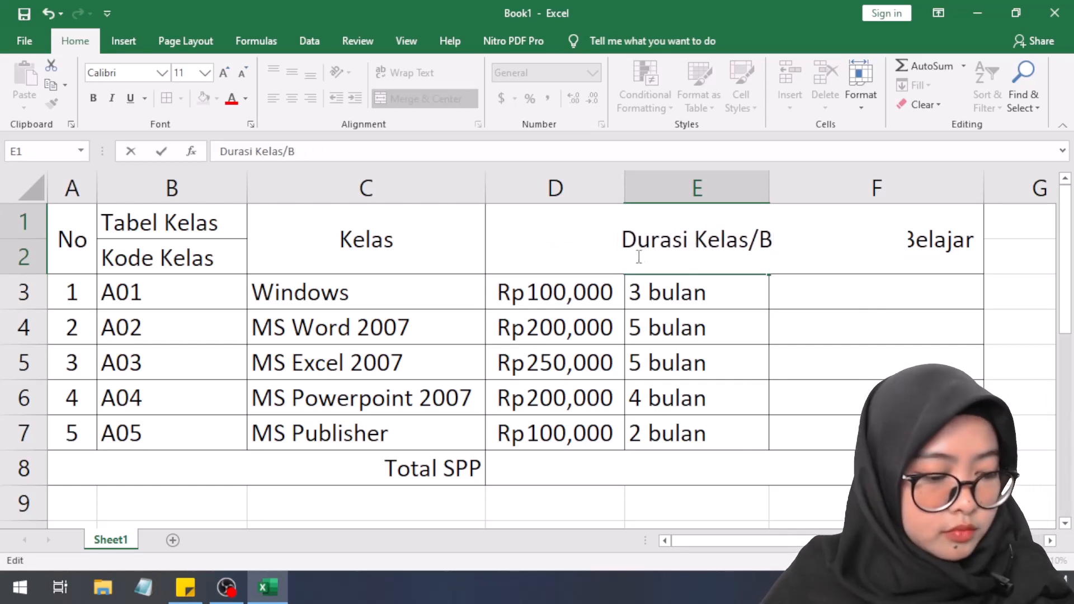
text(ulan)
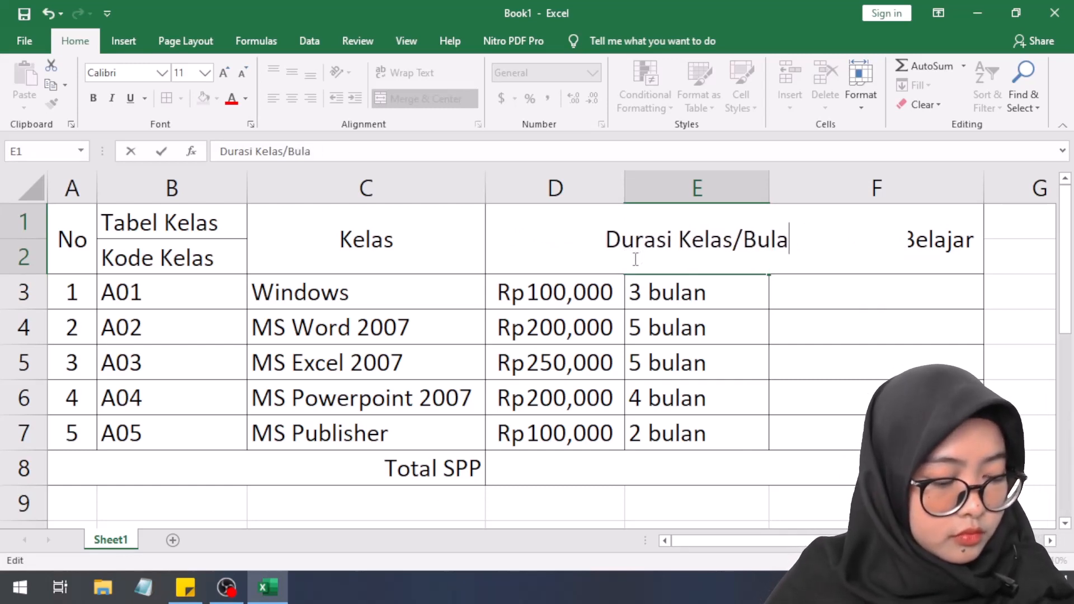
click(715, 224)
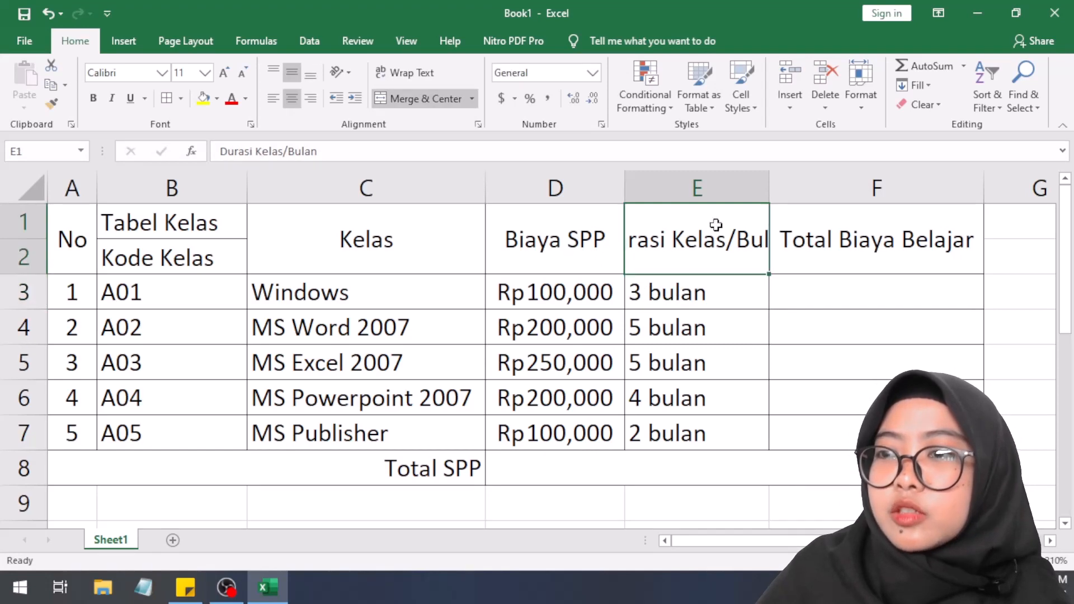
click(861, 90)
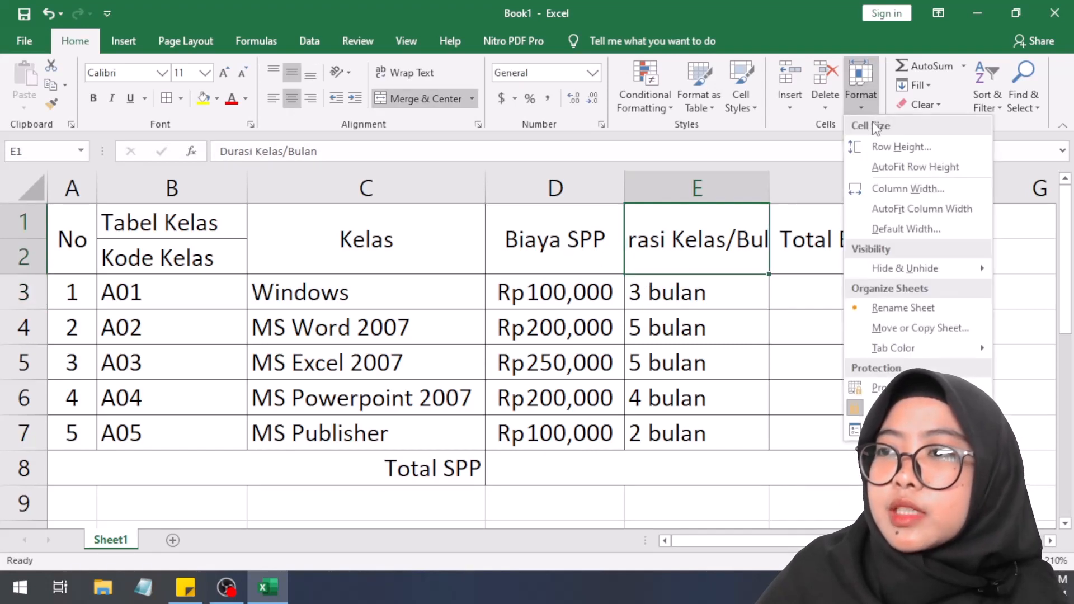
click(861, 217)
- Center the class durations in cells E3 to E7 horizontally
click(752, 288)
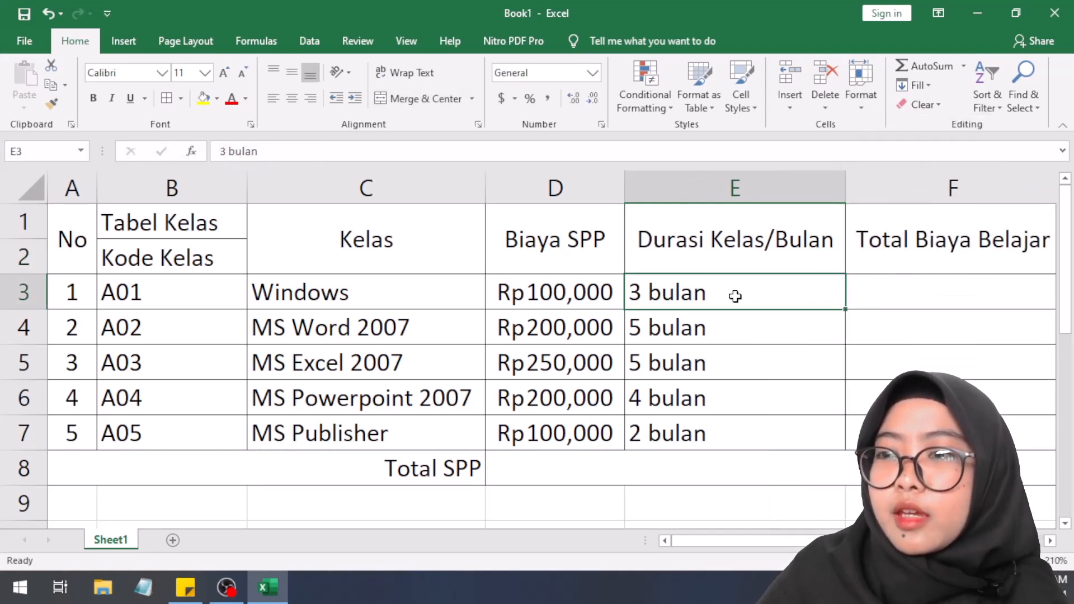
key(F2)
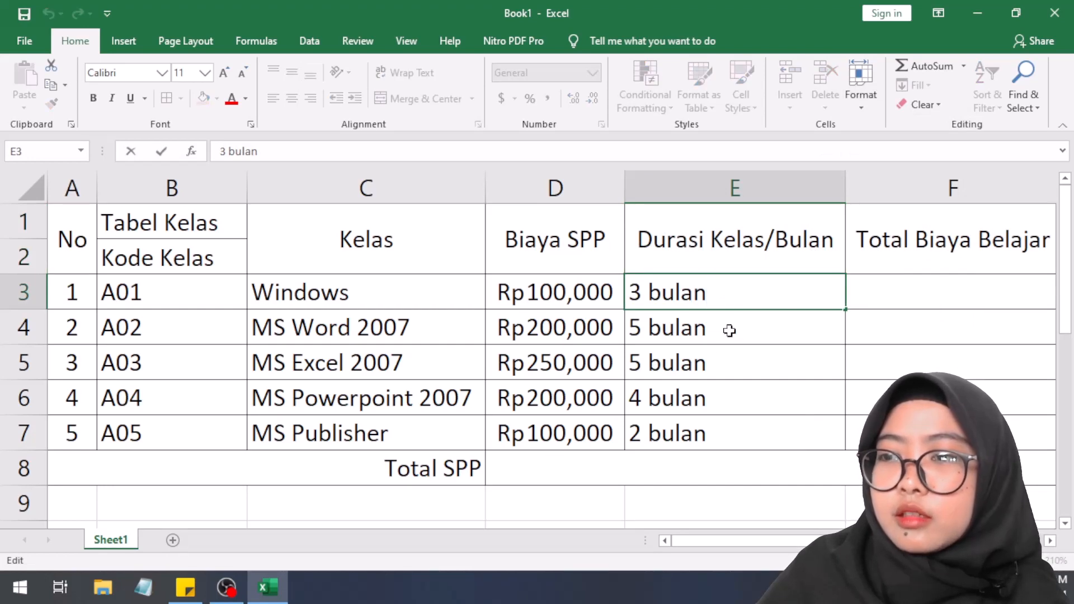
click(729, 331)
double_click(737, 291)
click(699, 333)
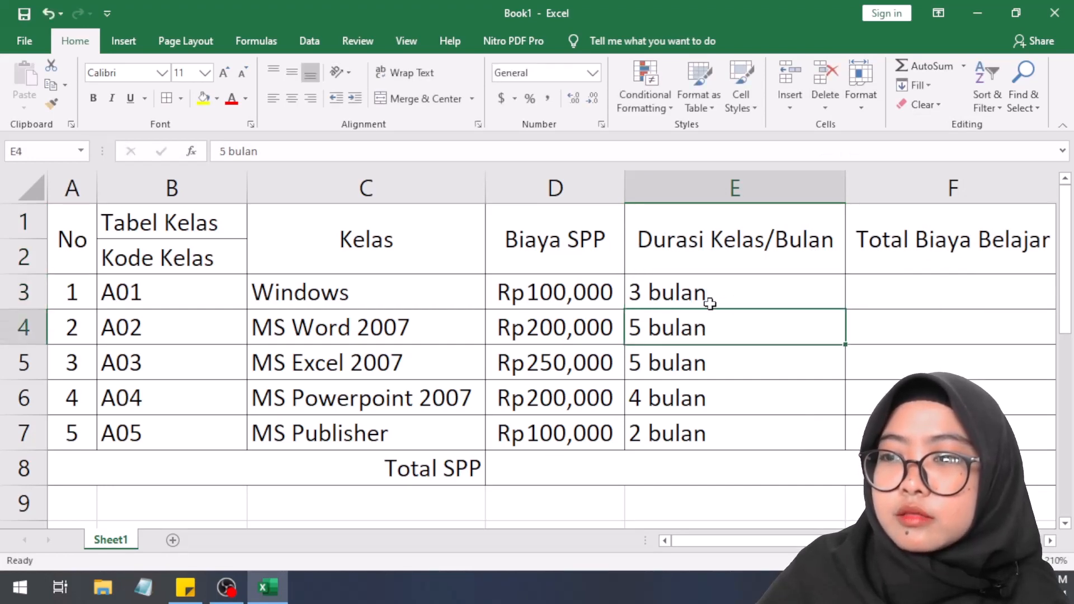
click(712, 296)
drag(711, 296, 695, 428)
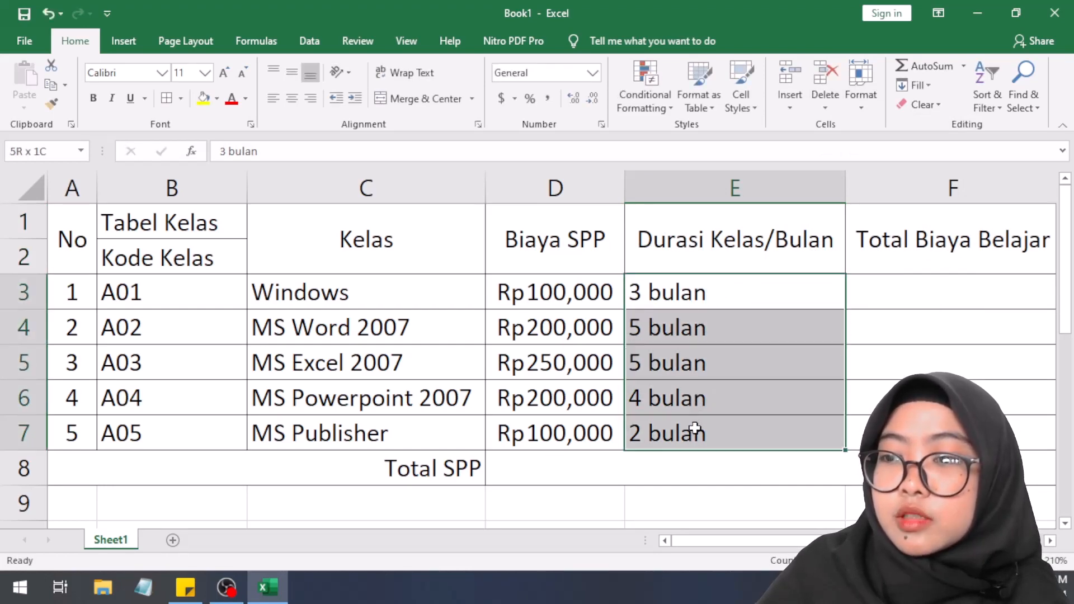
click(291, 98)
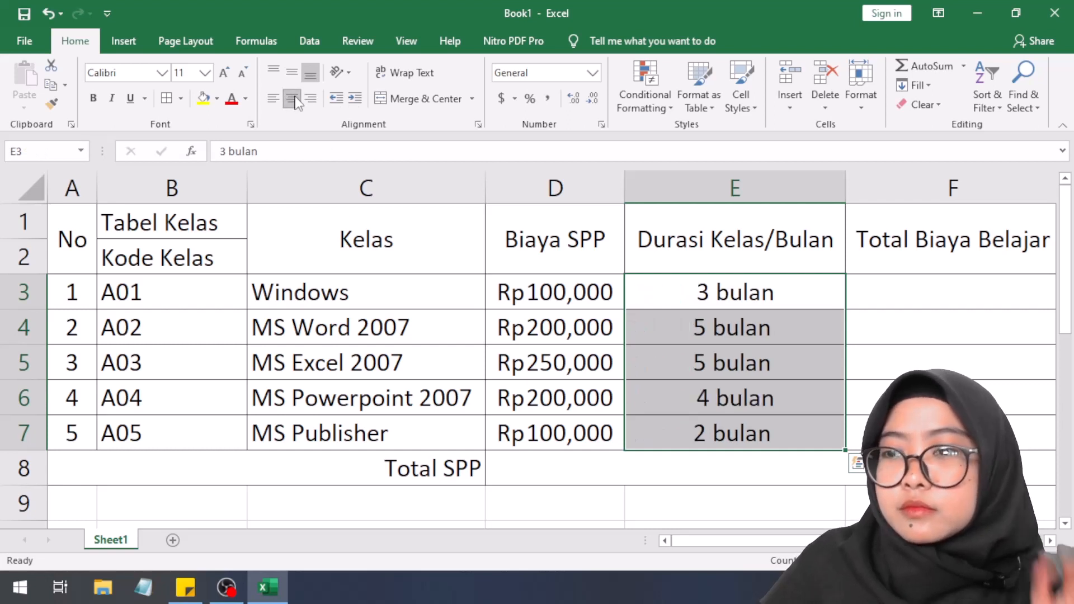
click(735, 296)
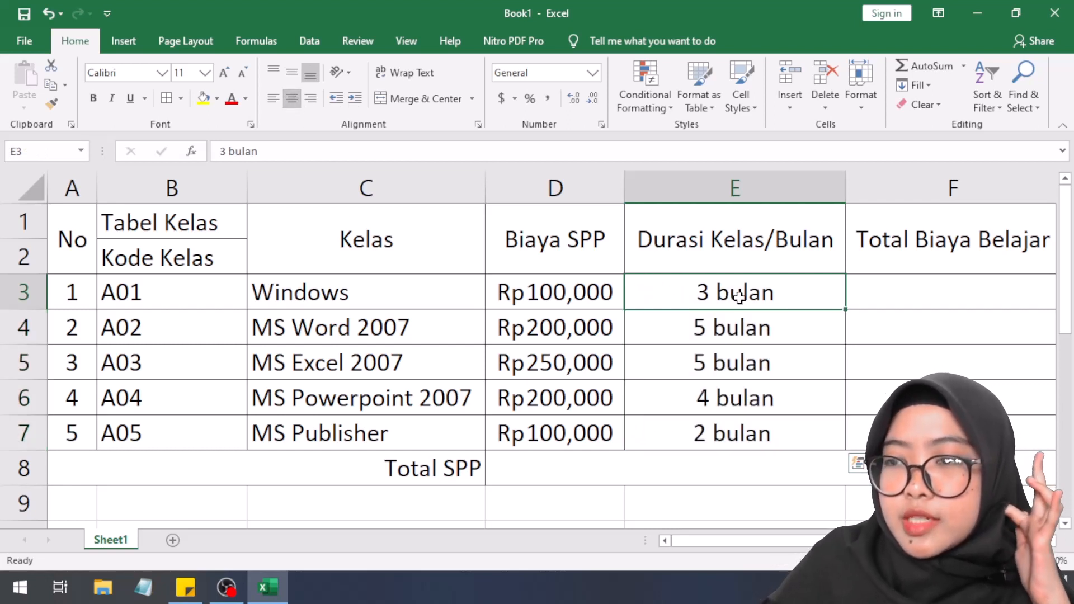
- Remove the word bulan from the Windows class duration in E3, leaving only the number 3
double_click(775, 291)
key(BackSpace)
key(BackSpace)
key(BackSpace)
key(BackSpace)
key(BackSpace)
key(BackSpace)
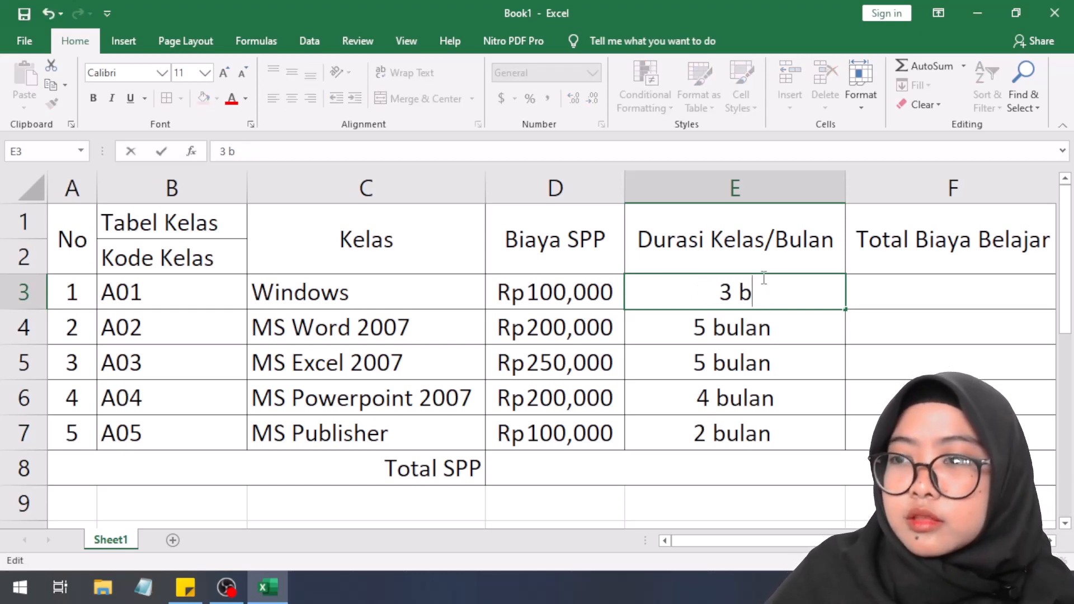
click(772, 331)
click(768, 281)
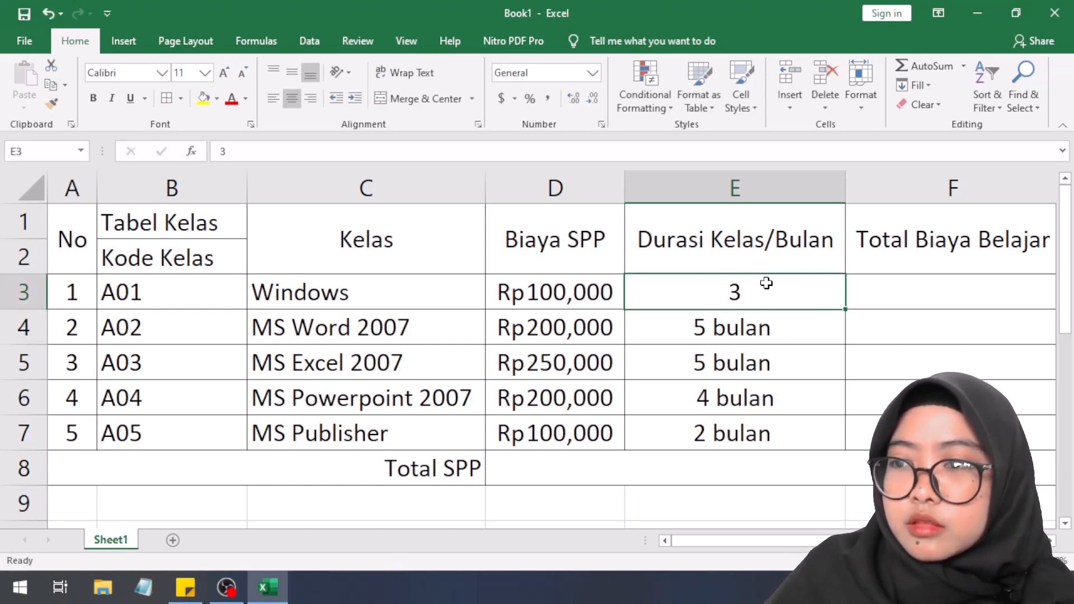
double_click(761, 296)
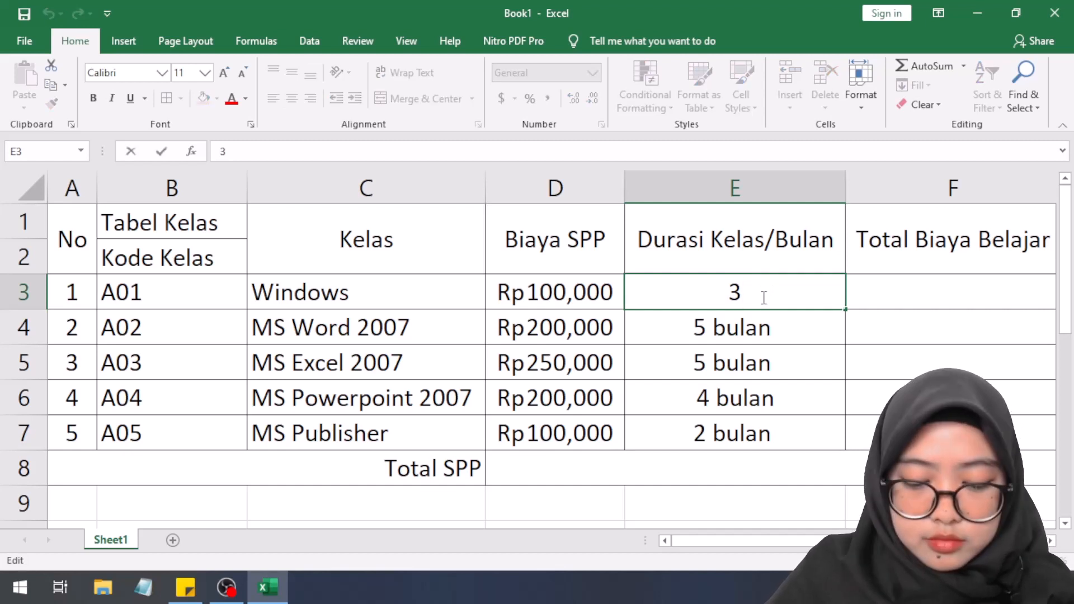
- Reduce the MS Word 2007 duration in E4 to the plain number 5, without the unit text
click(779, 326)
double_click(782, 329)
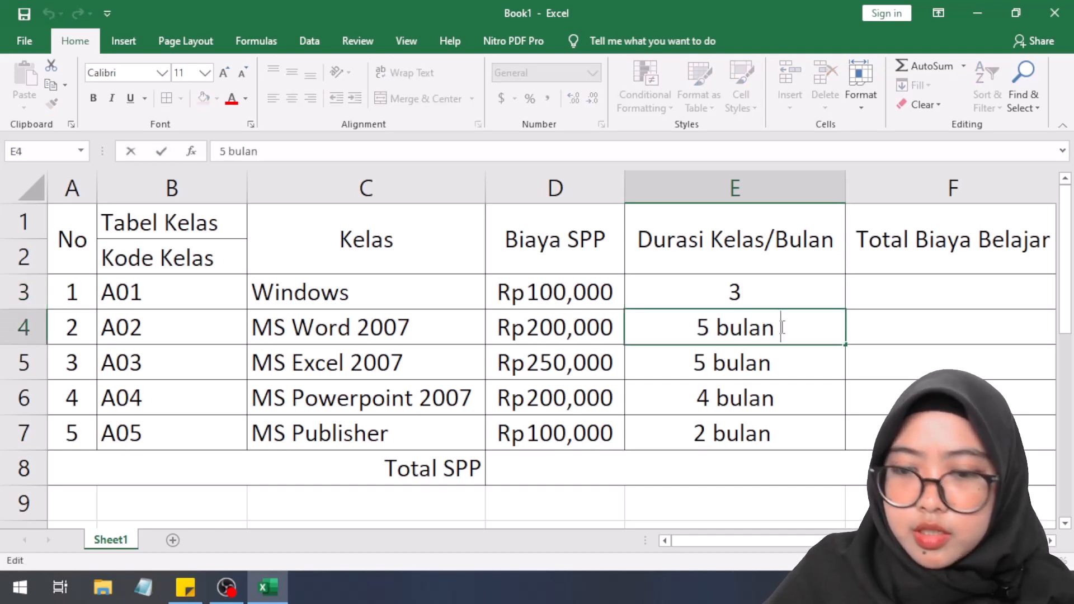
key(BackSpace)
key(BackSpace)
key(BackSpace)
key(BackSpace)
key(BackSpace)
key(BackSpace)
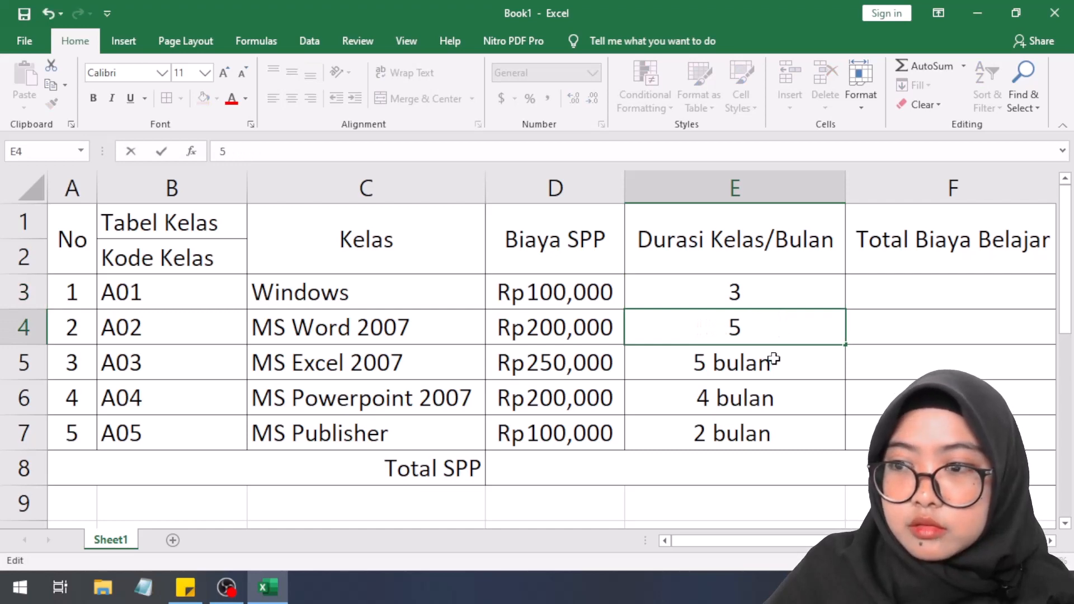
- Strip the unit text from the MS Excel 2007 duration in E5 so it holds only 5
double_click(773, 369)
key(BackSpace)
key(BackSpace)
key(BackSpace)
key(BackSpace)
key(BackSpace)
key(BackSpace)
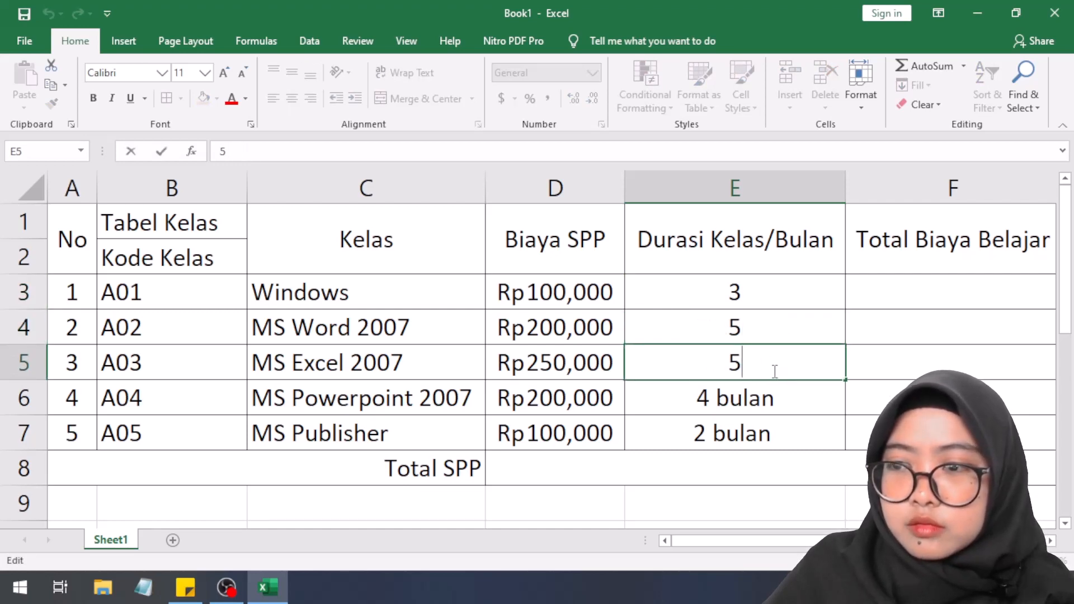
- Delete bulan from the MS Powerpoint 2007 duration in E6, keeping only the number 4
click(763, 399)
double_click(765, 397)
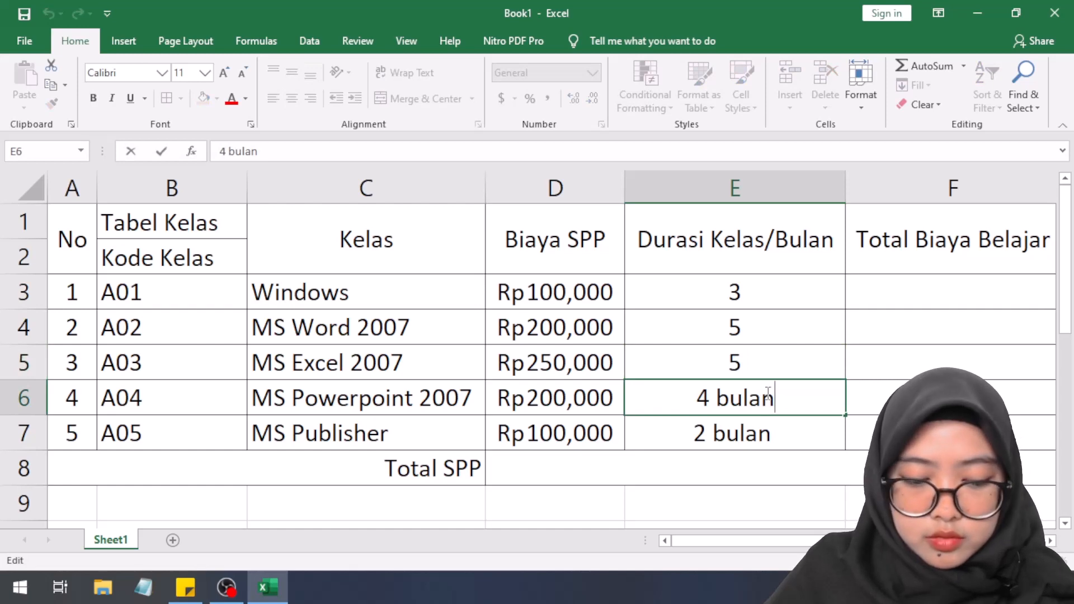
key(BackSpace)
key(BackSpace)
key(BackSpace)
key(BackSpace)
key(BackSpace)
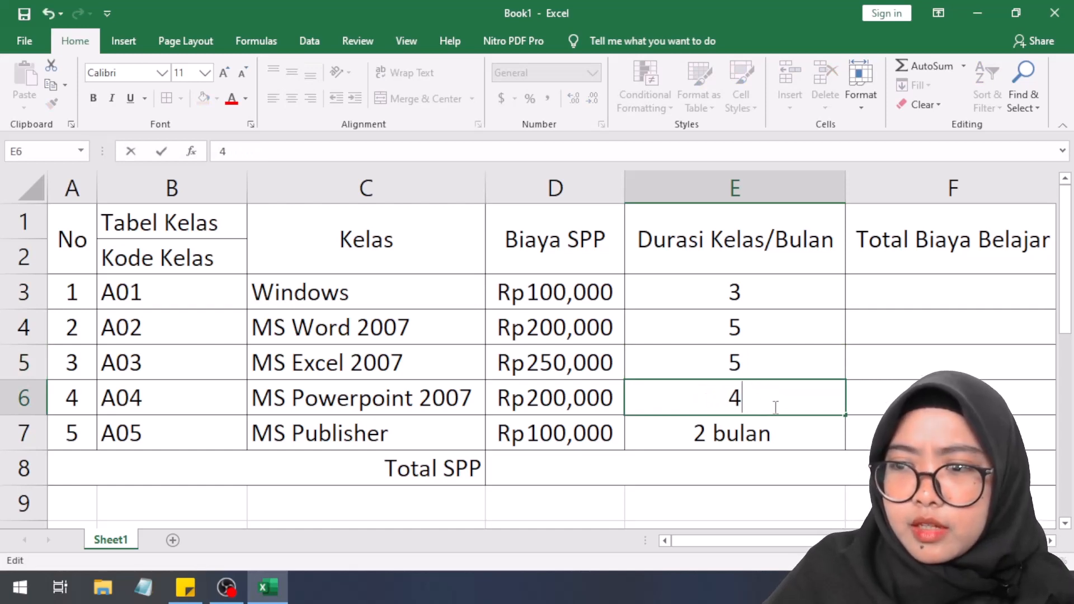
- Delete bulan from the MS Publisher duration in E7, keeping only the number 2, and commit the entry
click(773, 423)
double_click(773, 425)
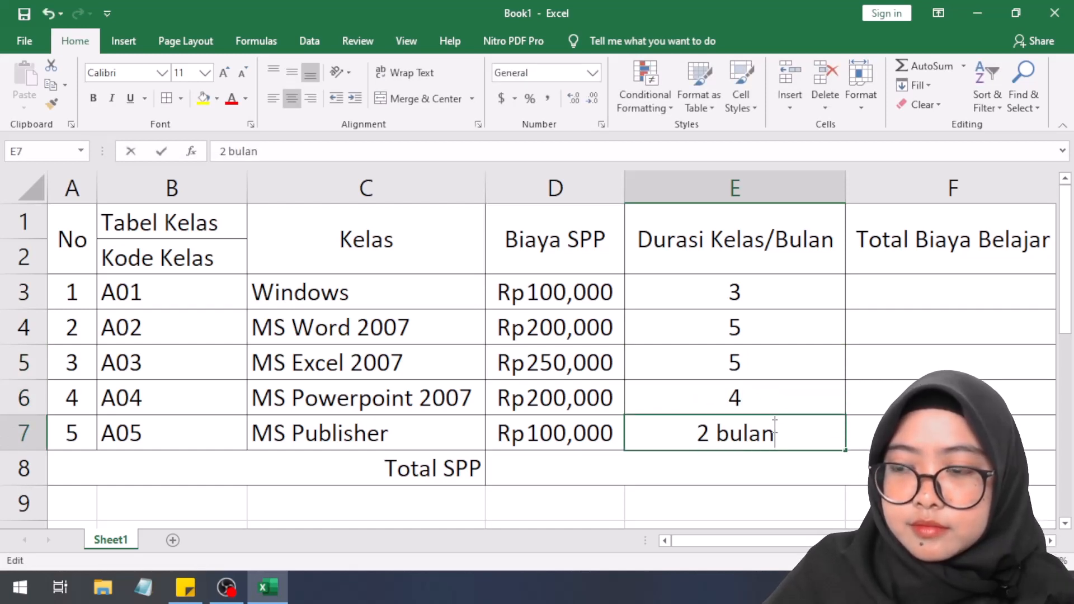
key(BackSpace)
key(BackSpace)
key(BackSpace)
key(BackSpace)
key(BackSpace)
key(BackSpace)
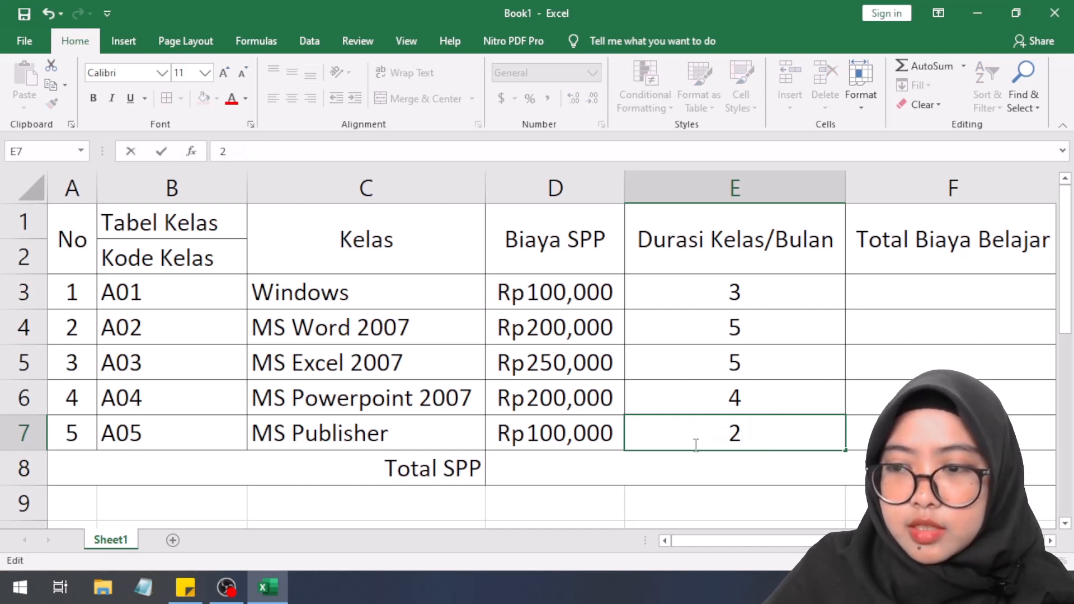
click(687, 495)
- Calculate the Windows class's Total Biaya Belajar in F3 by multiplying fee by duration with =D3*E3
click(726, 291)
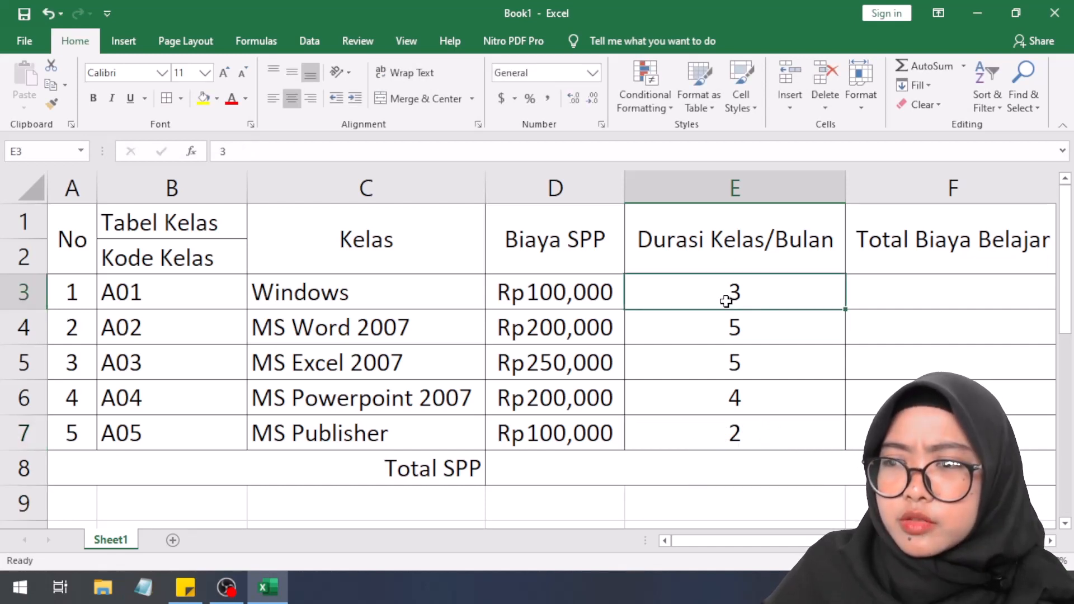
click(850, 291)
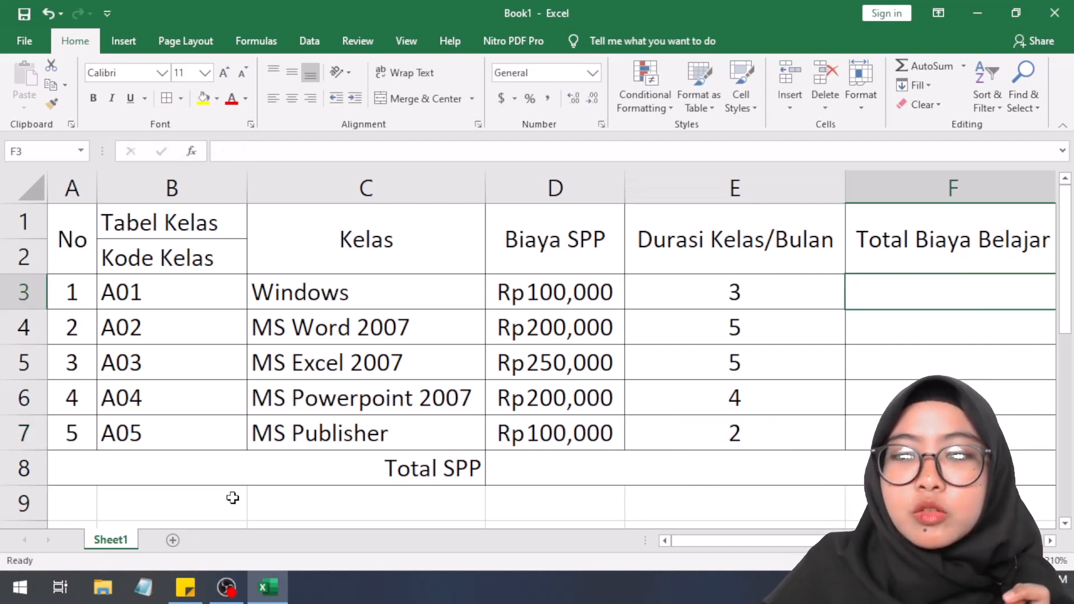
drag(710, 542, 783, 543)
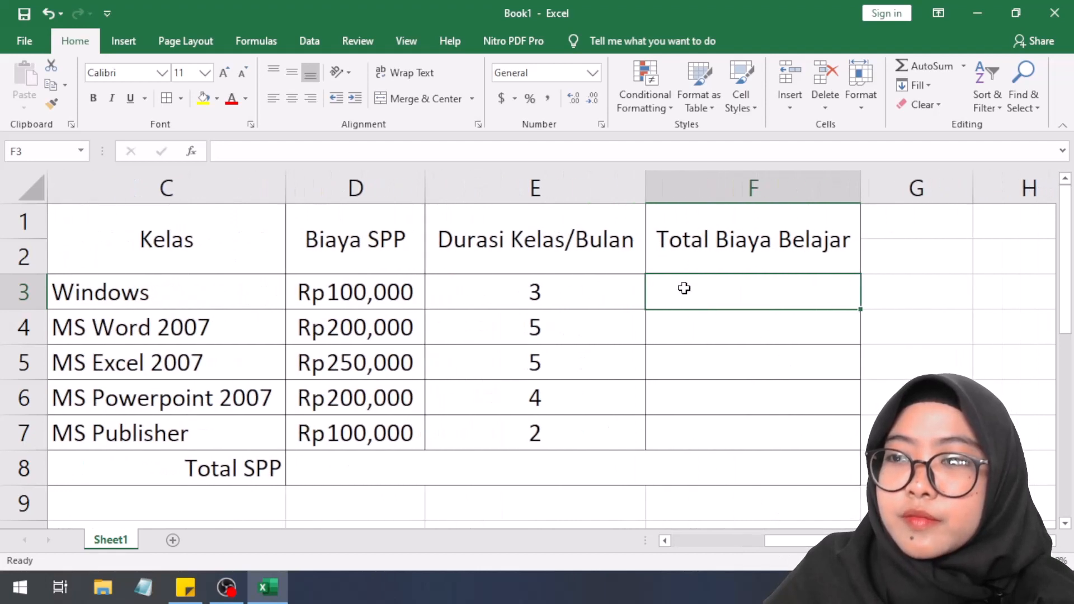
text(=)
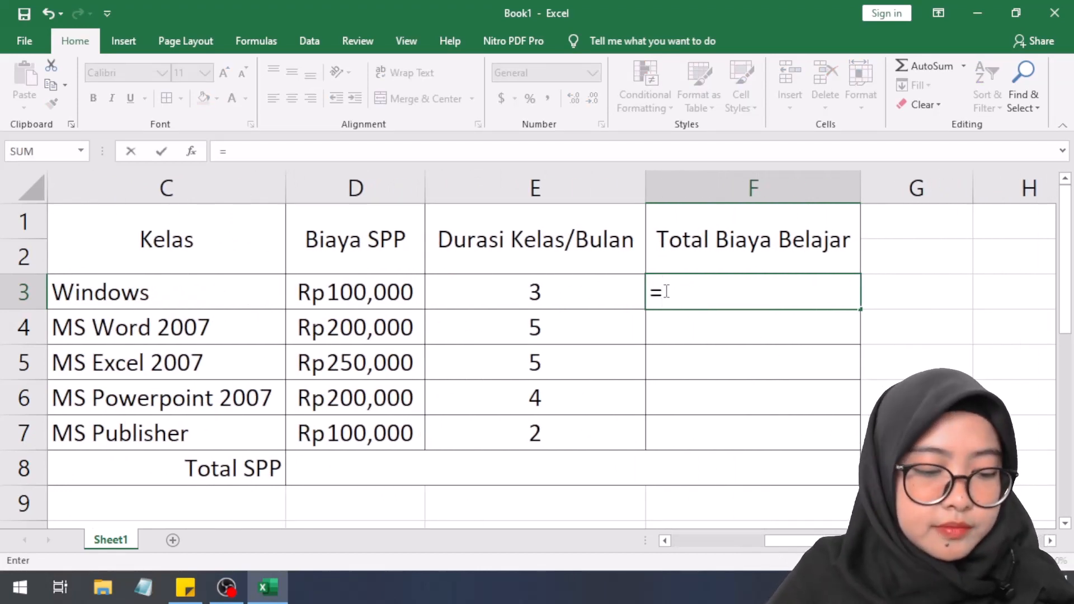
click(365, 291)
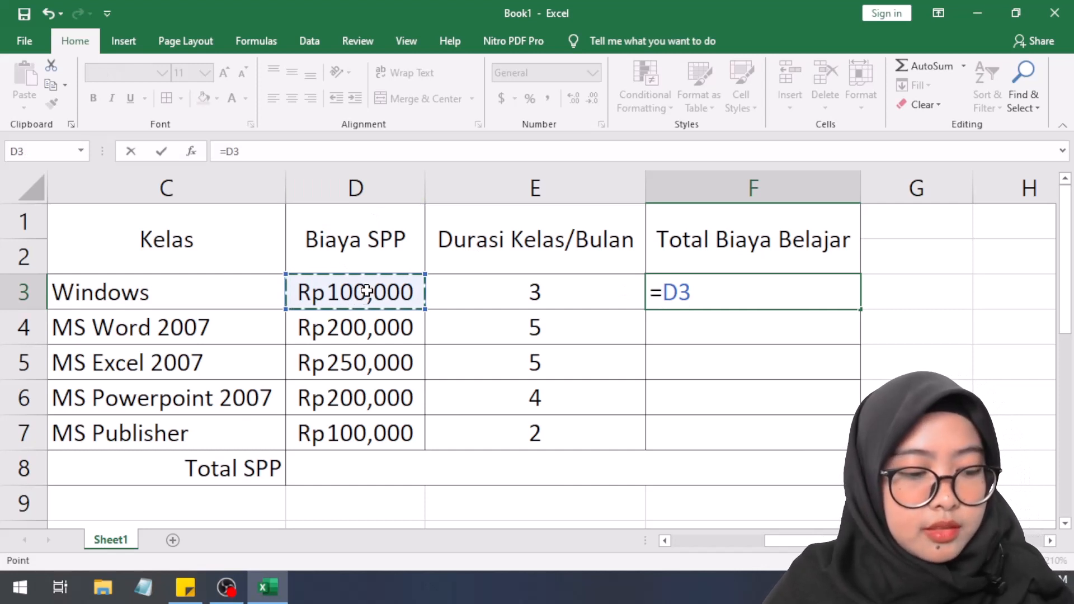
text(*)
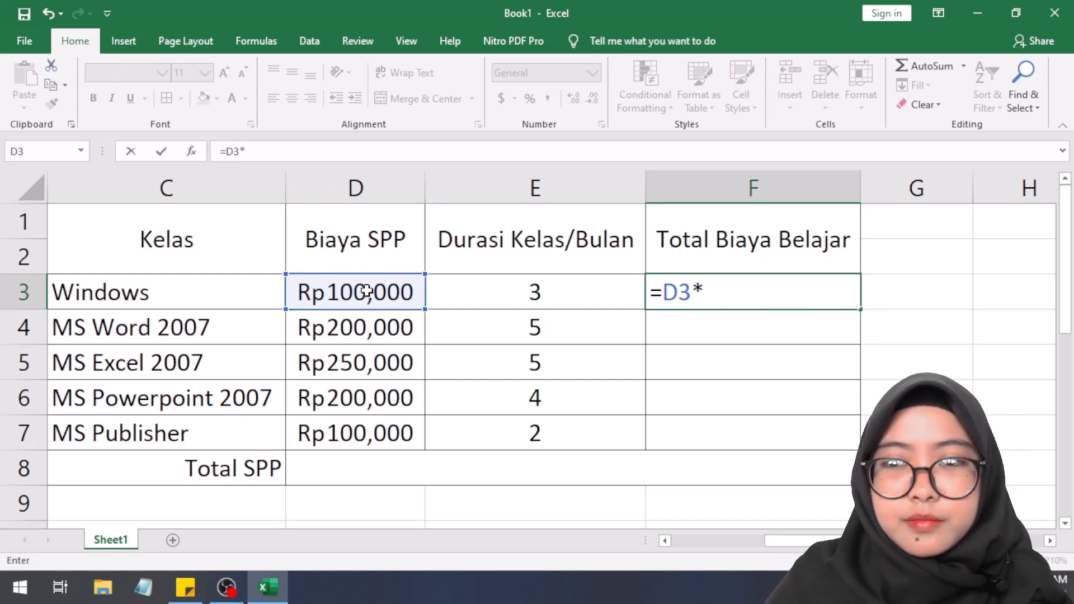
click(462, 287)
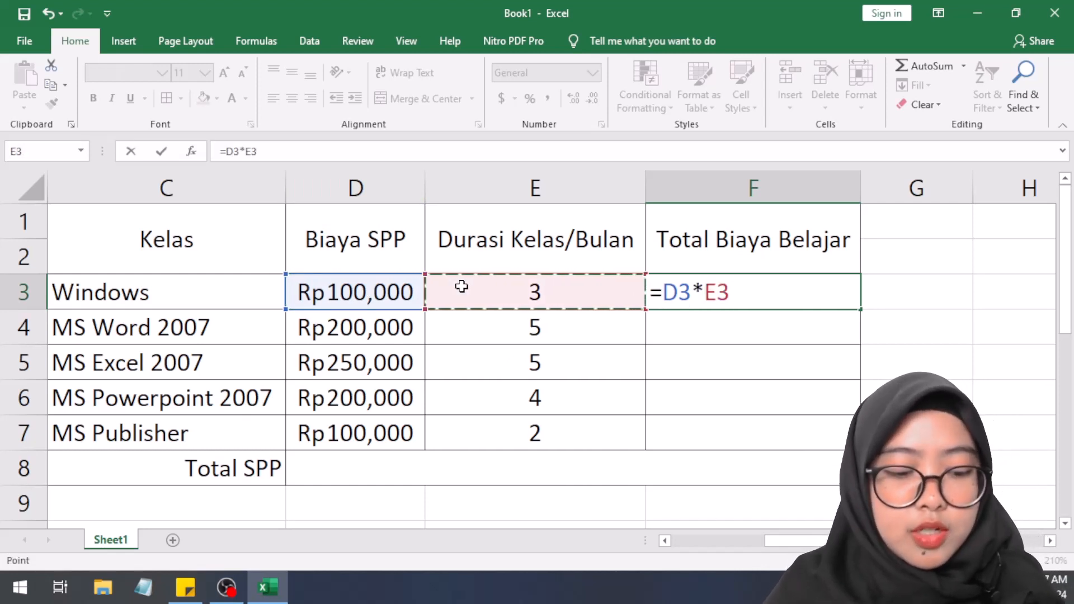
key(Return)
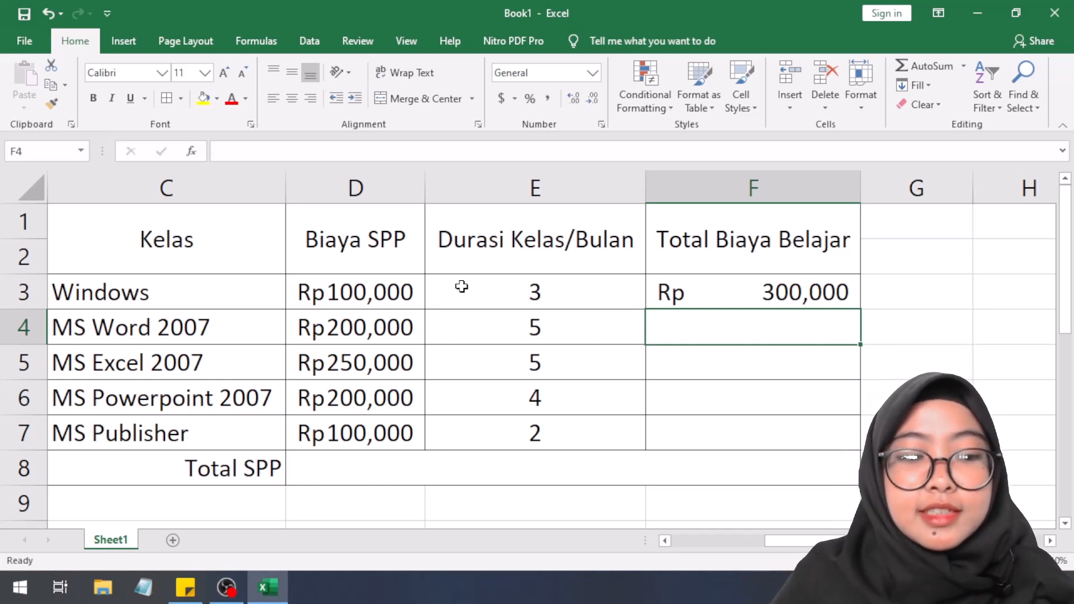
- Write the example 5 kg + 7 kg in the Total SPP cell D8 and erase it again
click(548, 298)
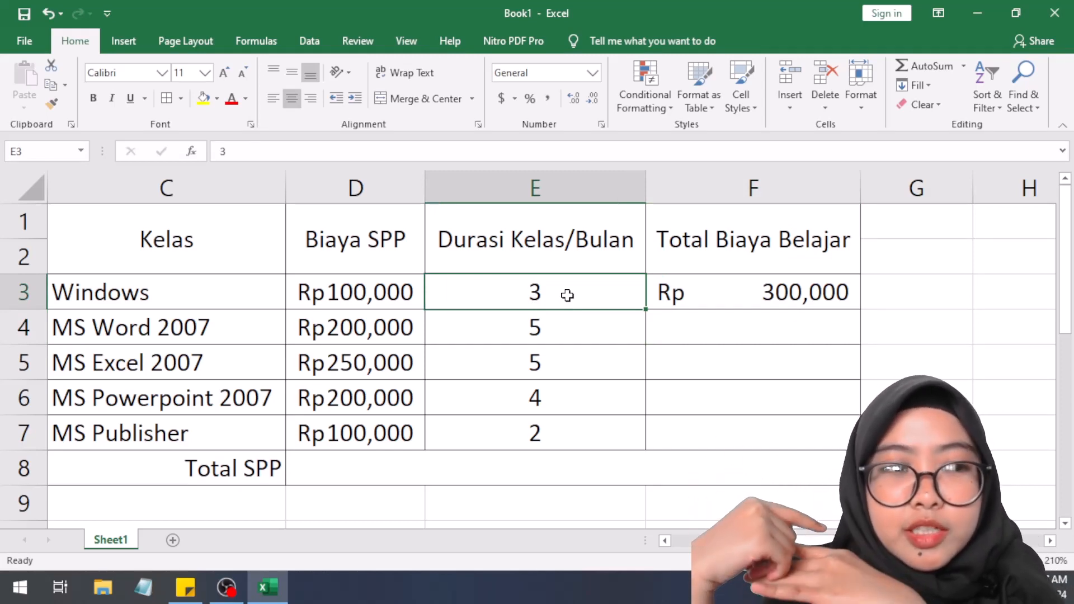
double_click(438, 468)
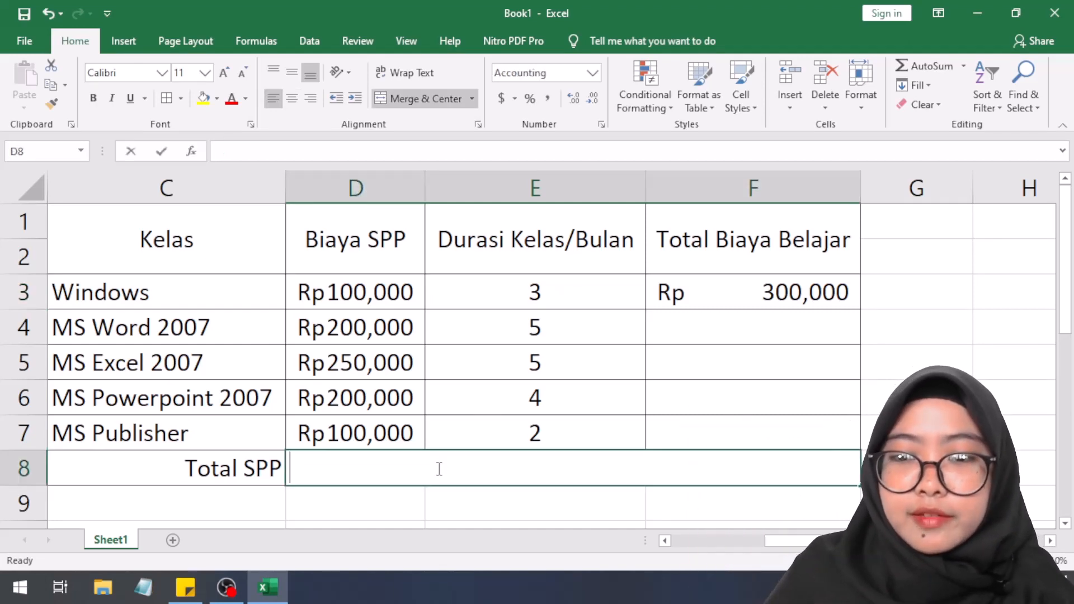
text(5)
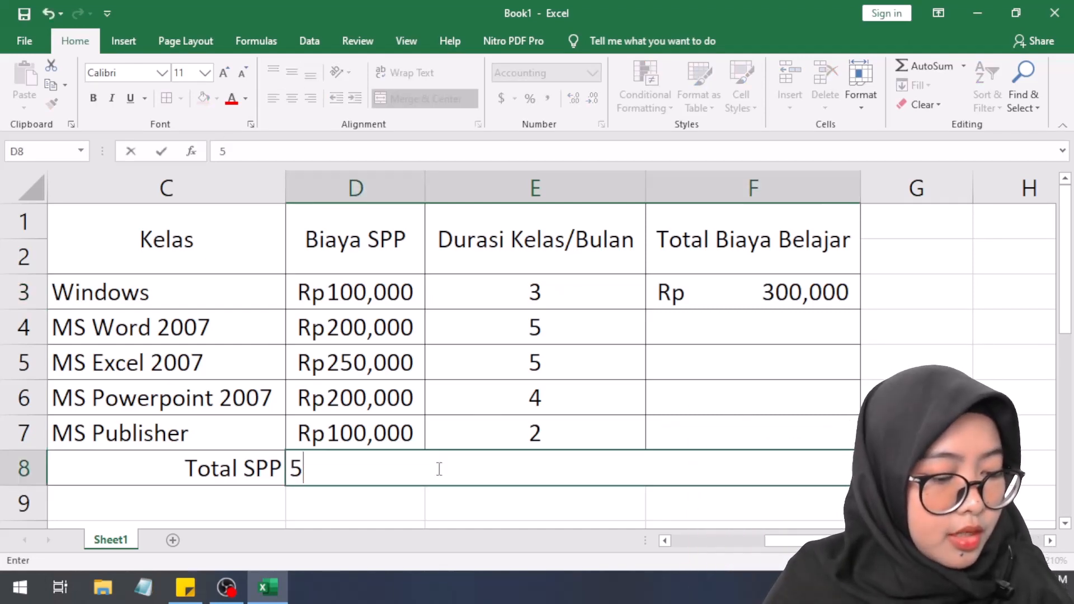
text( kg =)
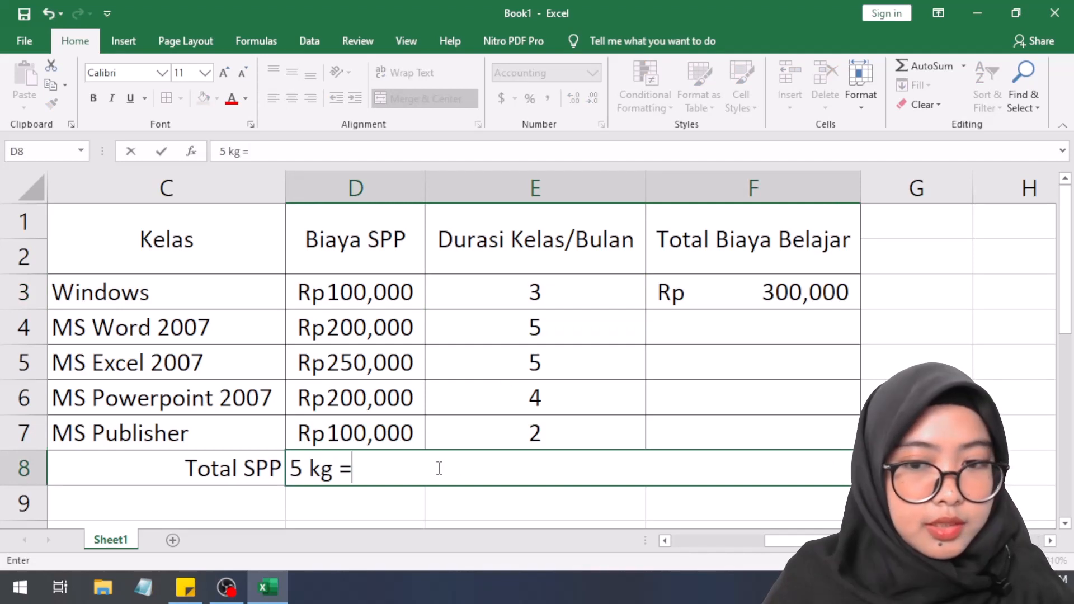
key(BackSpace)
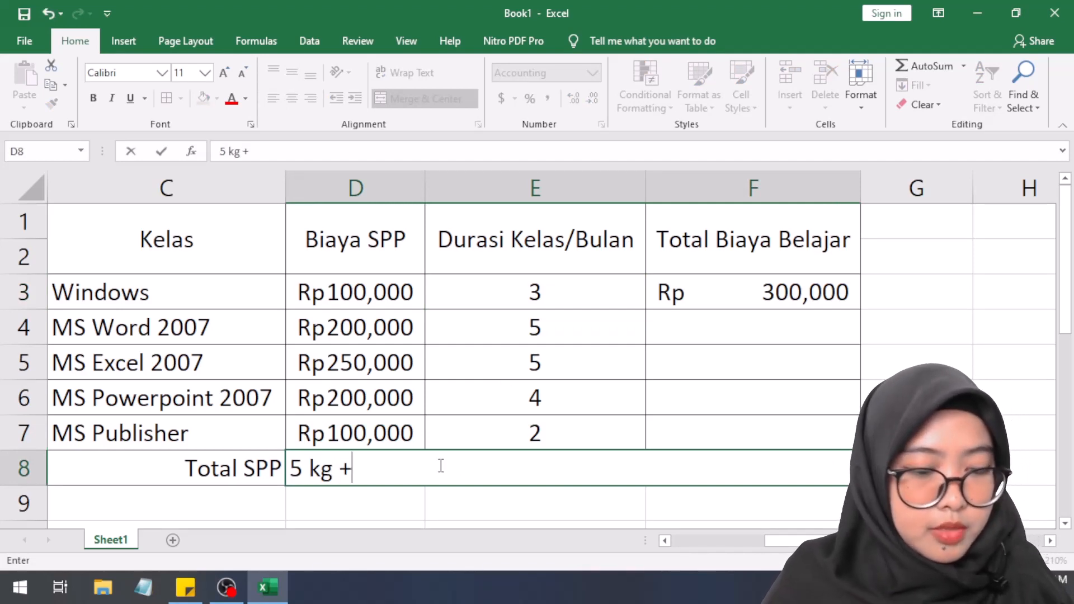
text(+ 7)
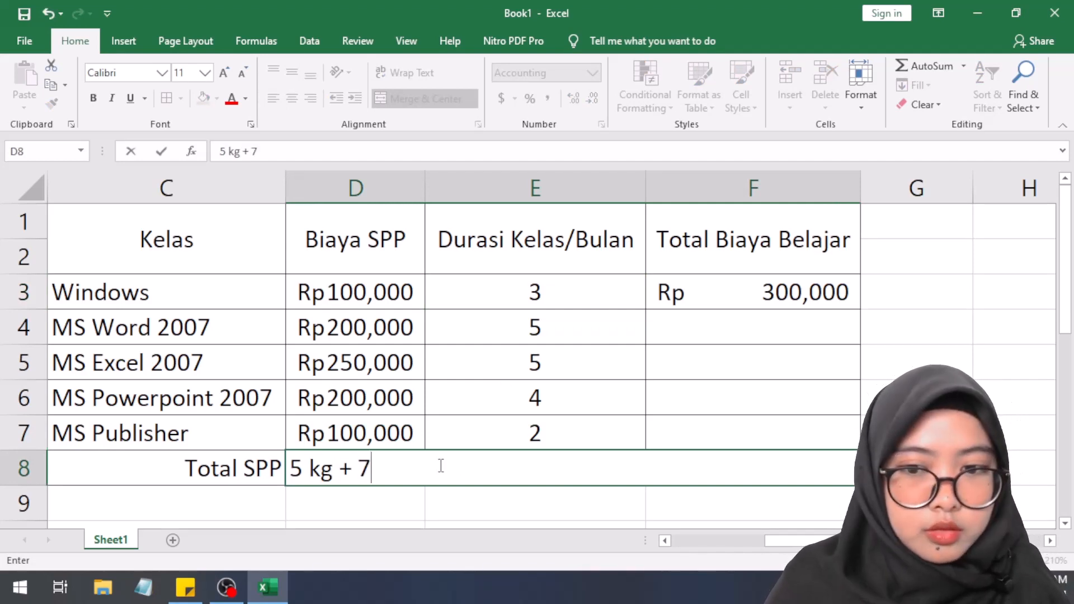
text( kg)
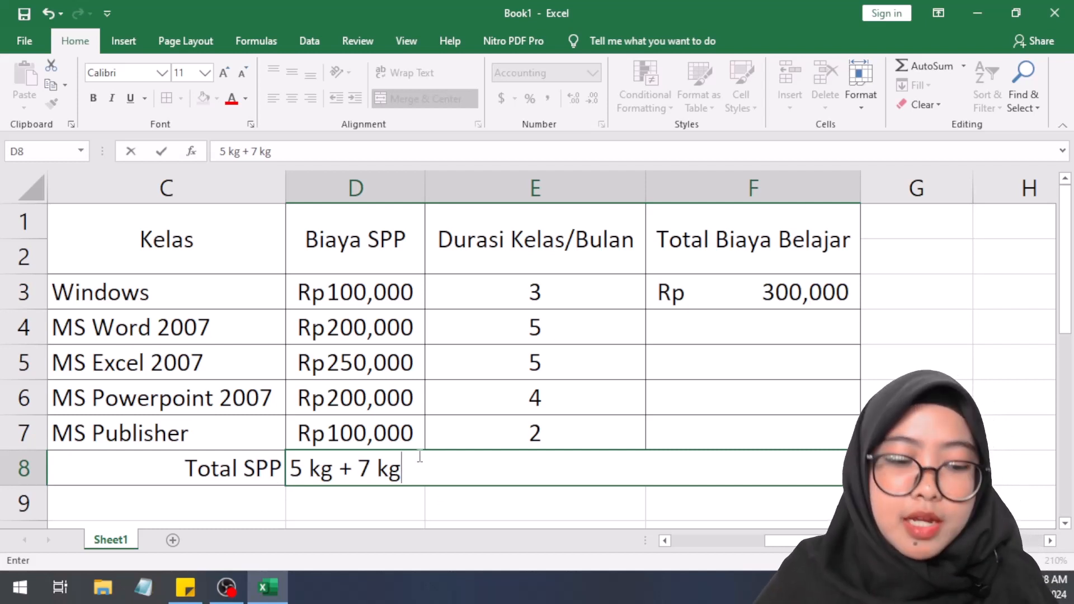
key(BackSpace)
key(BackSpace)
key(BackSpace)
key(BackSpace)
key(BackSpace)
key(BackSpace)
key(BackSpace)
key(BackSpace)
key(BackSpace)
key(BackSpace)
key(BackSpace)
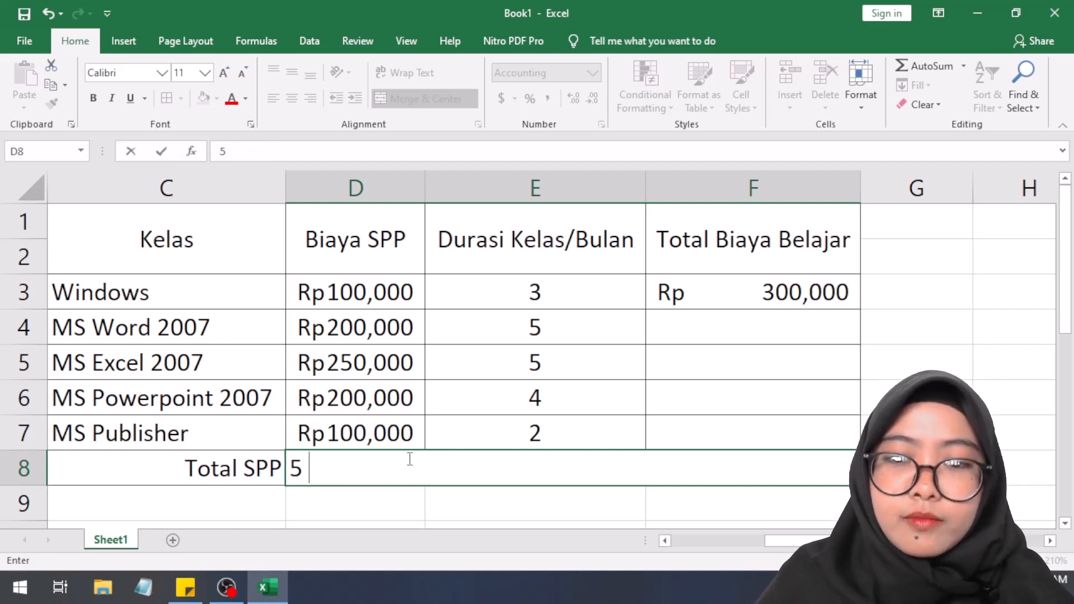
click(538, 292)
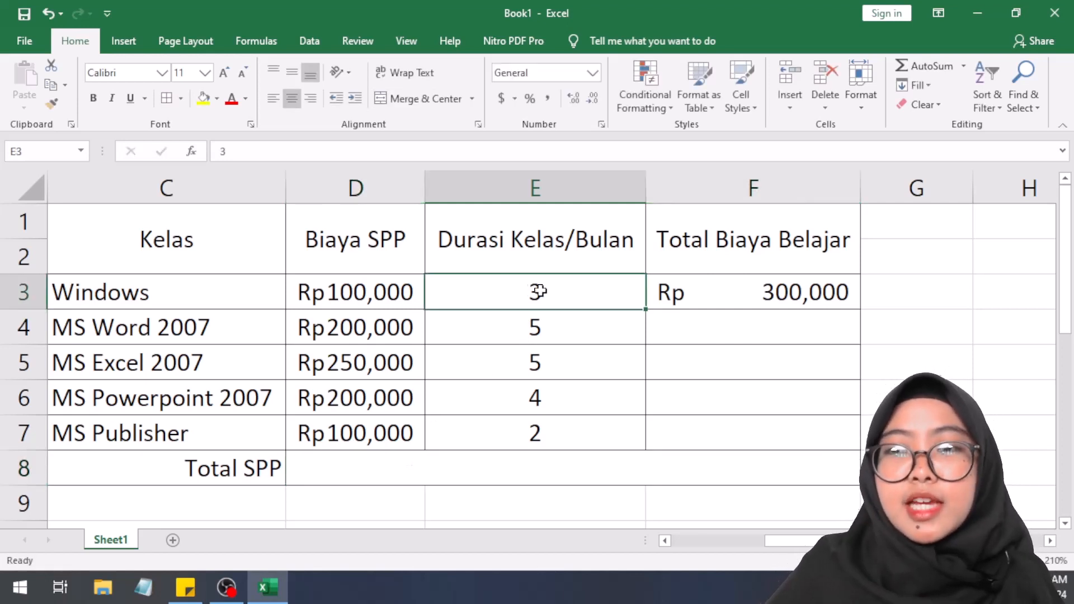
click(454, 194)
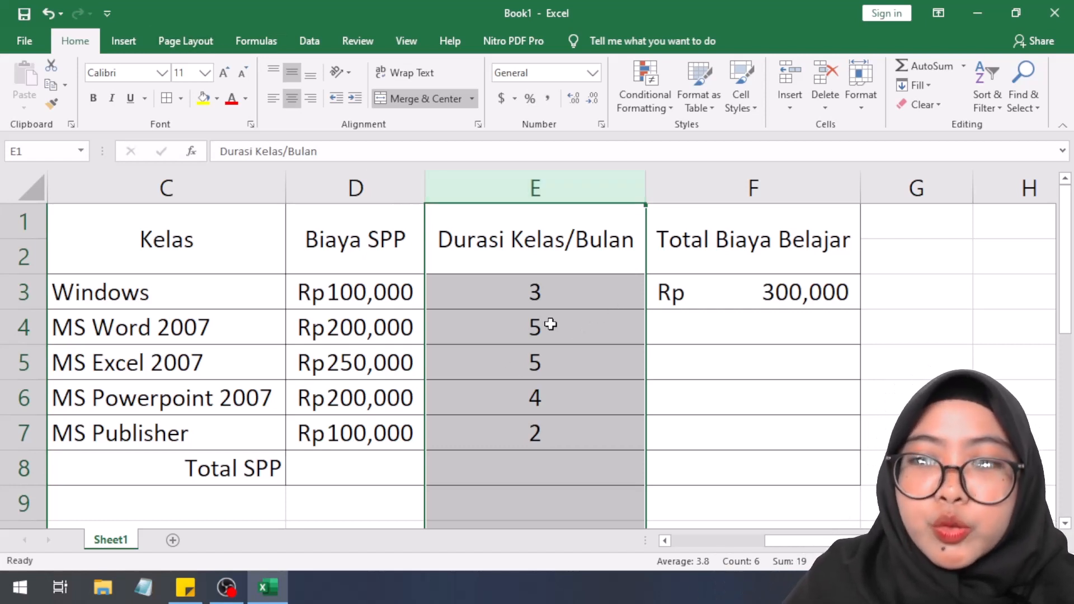
click(551, 295)
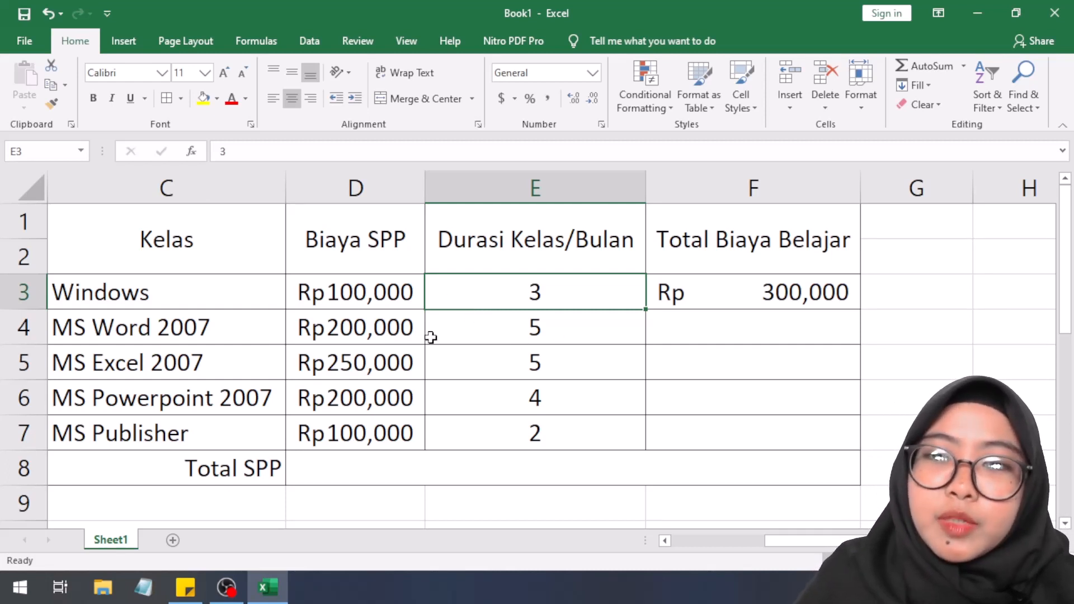
click(380, 298)
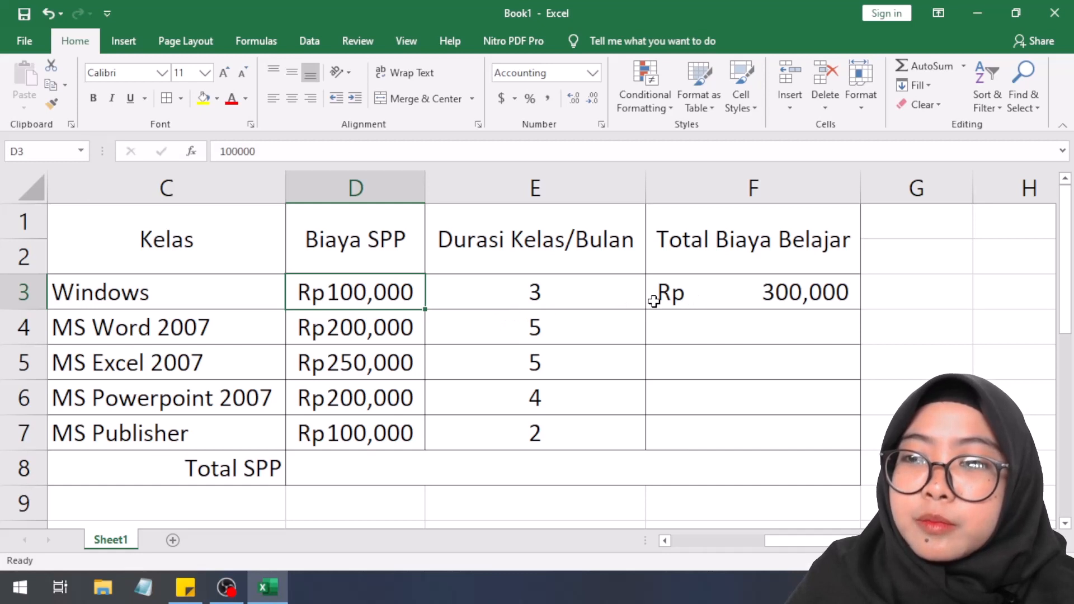
click(596, 300)
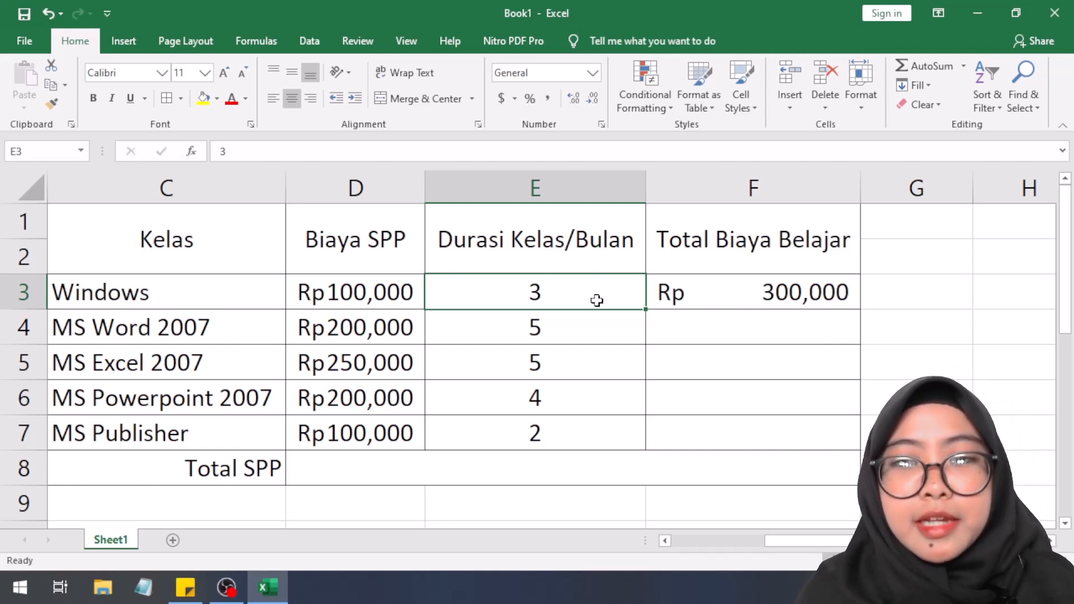
click(361, 306)
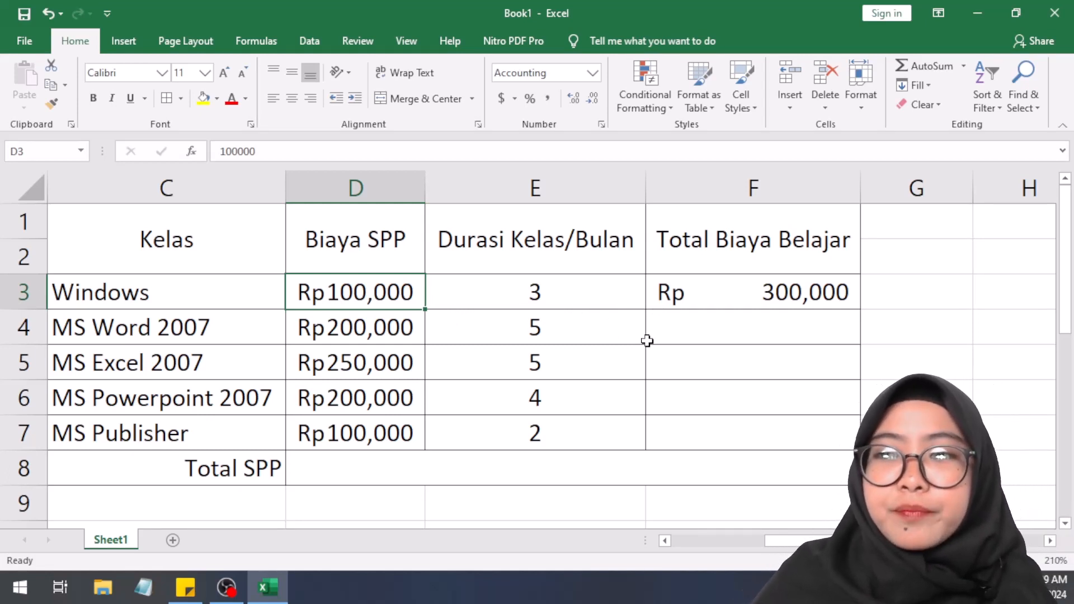
- Calculate the MS Word 2007 class's Total Biaya Belajar in F4 by multiplying fee by duration with =D4*E4
click(683, 338)
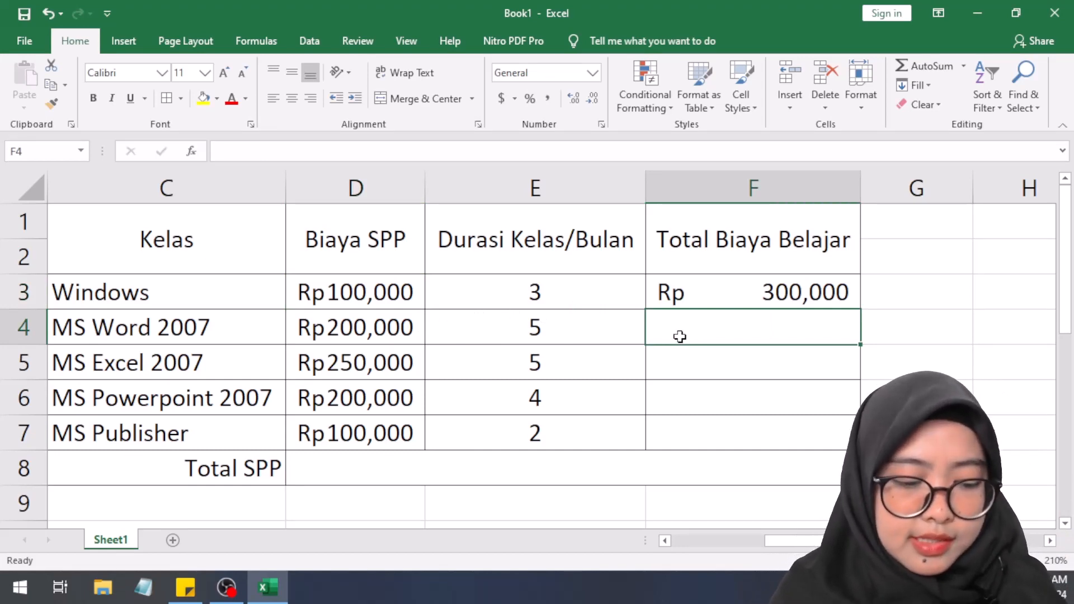
text(=)
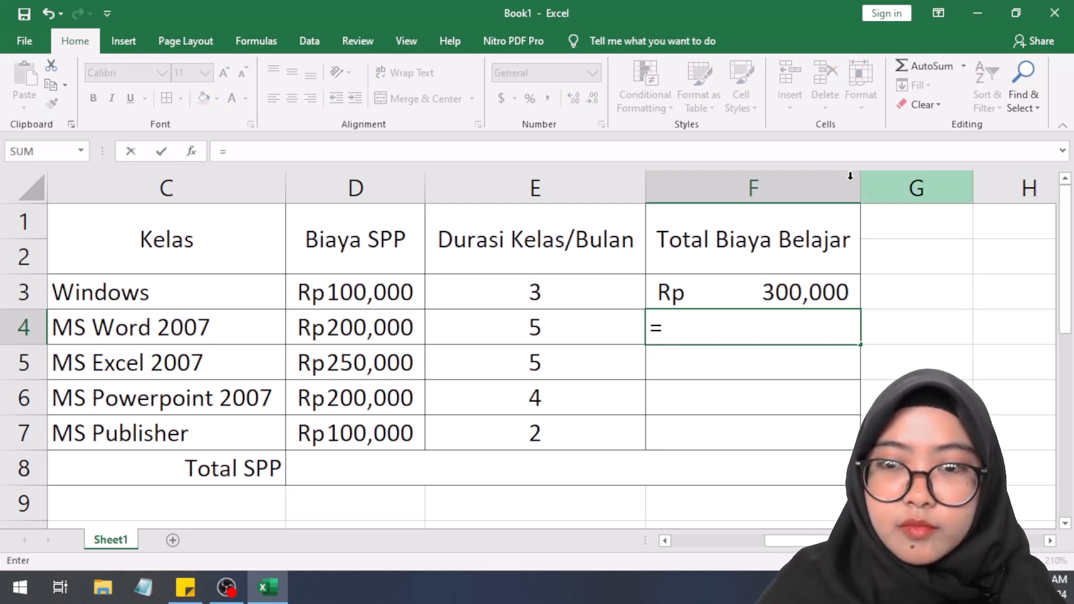
click(384, 318)
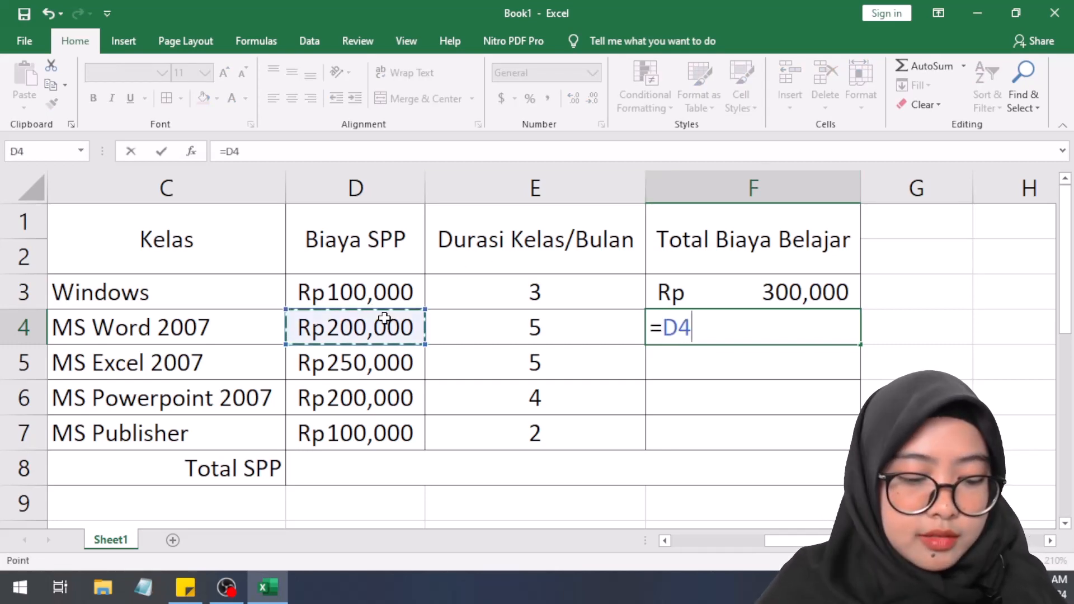
text(*)
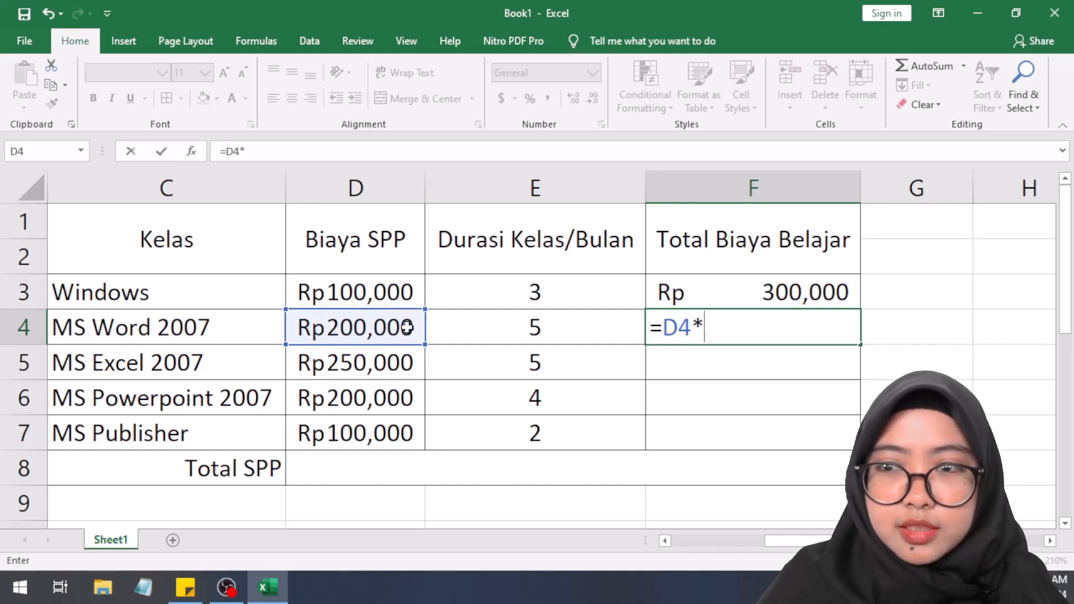
click(483, 338)
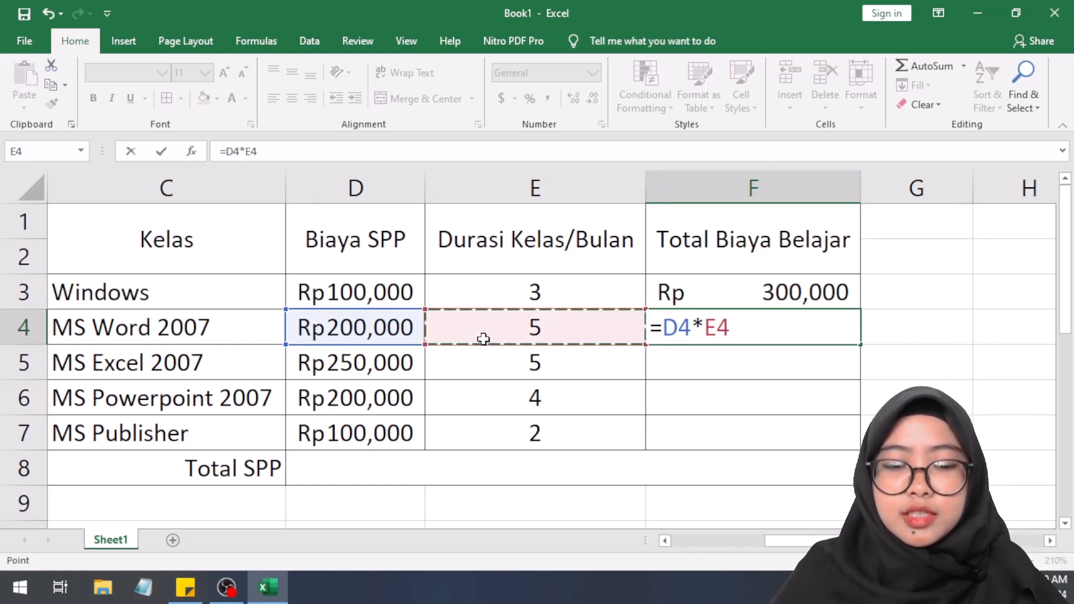
key(Return)
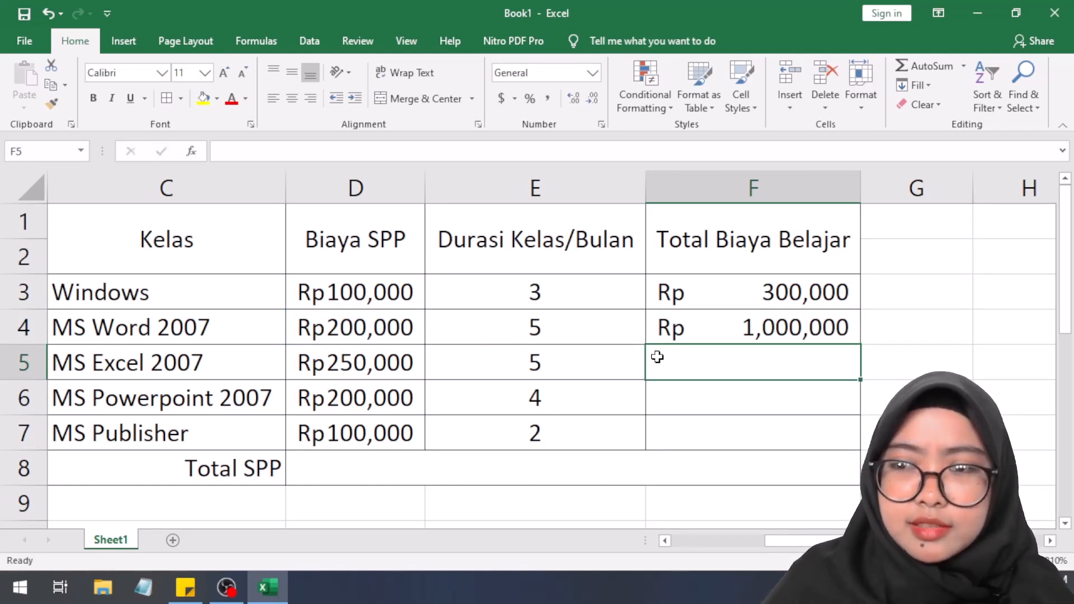
text(=)
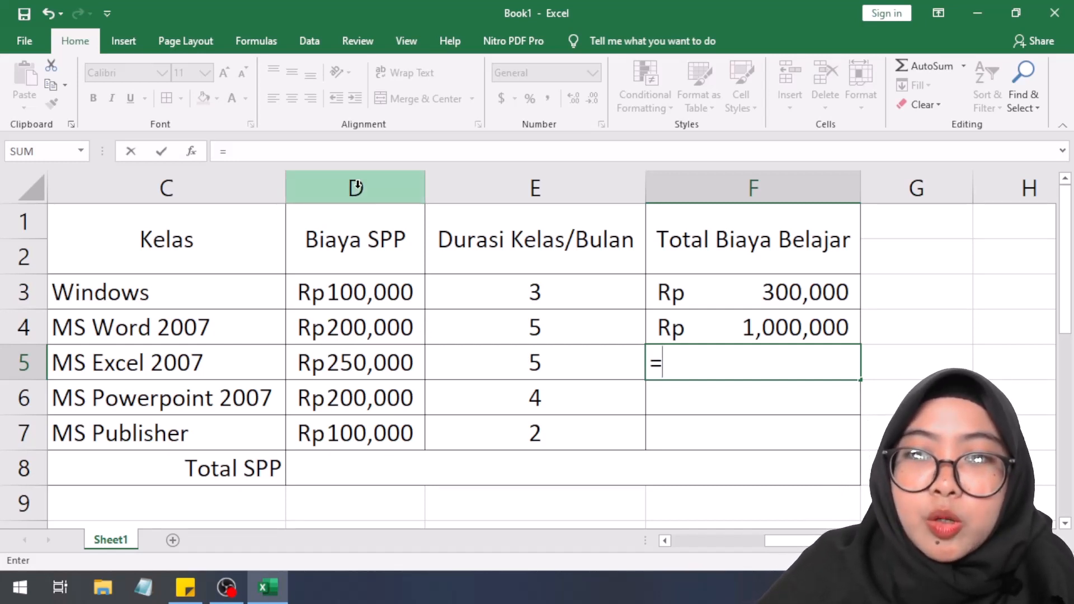
key(Escape)
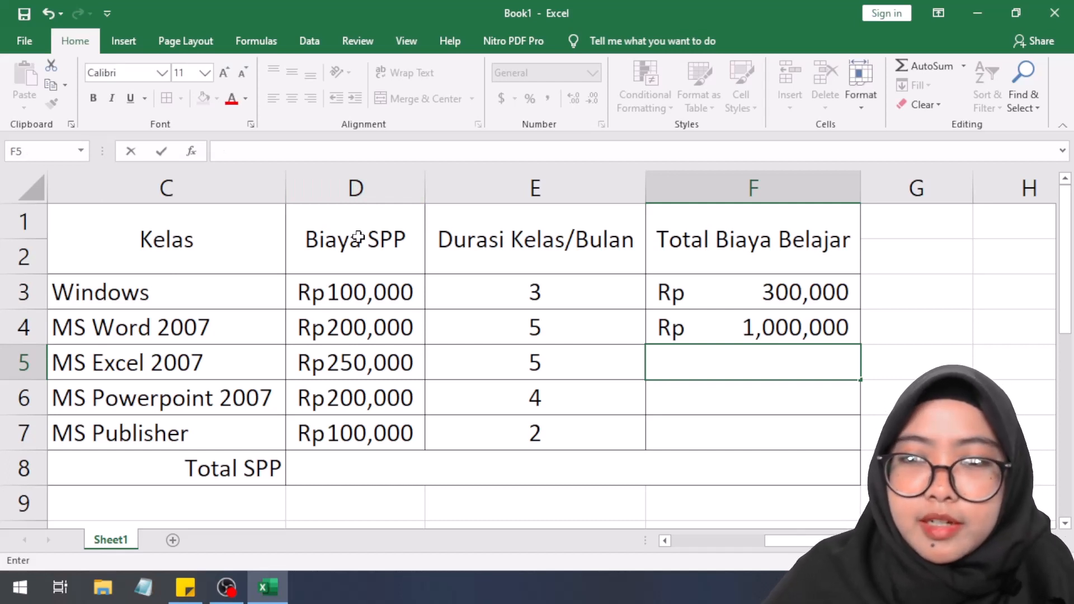
click(346, 193)
click(27, 368)
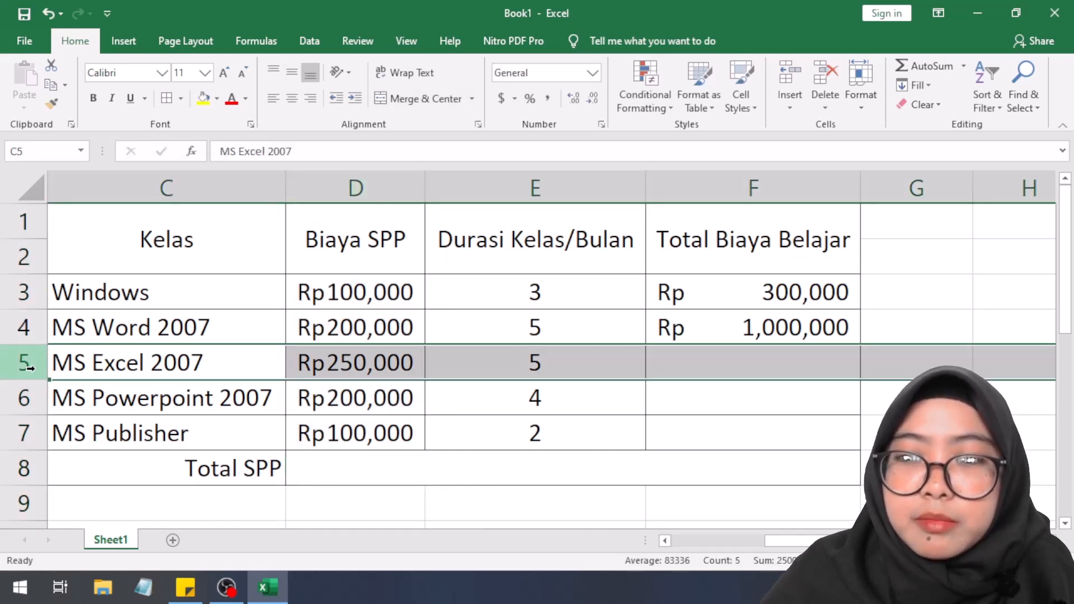
- Calculate the MS Excel 2007 class's Total Biaya Belajar in F5 by multiplying fee by duration with =D5*E5
click(746, 356)
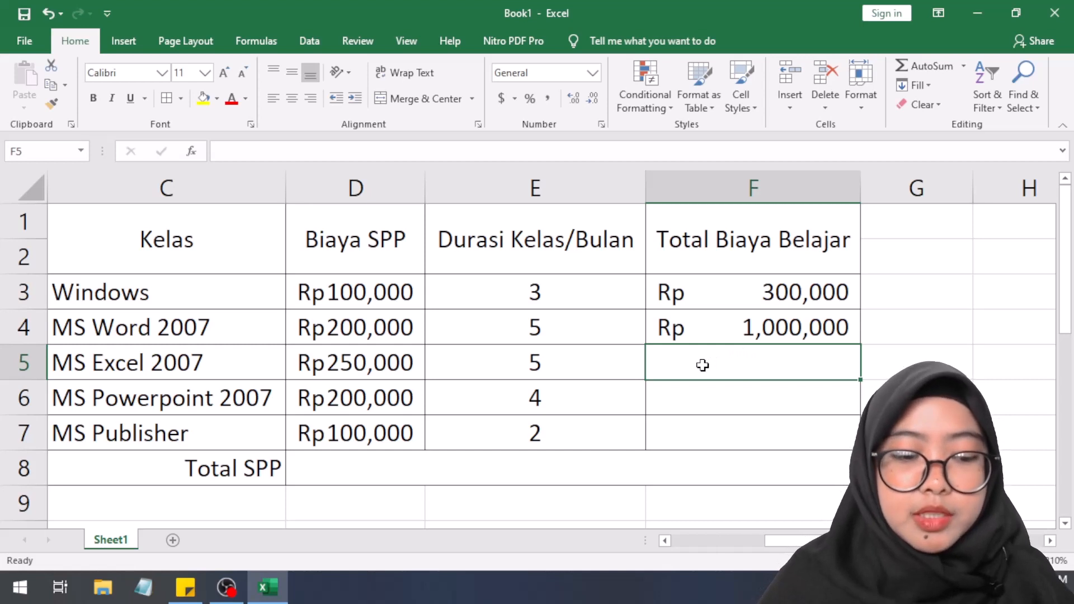
text(=)
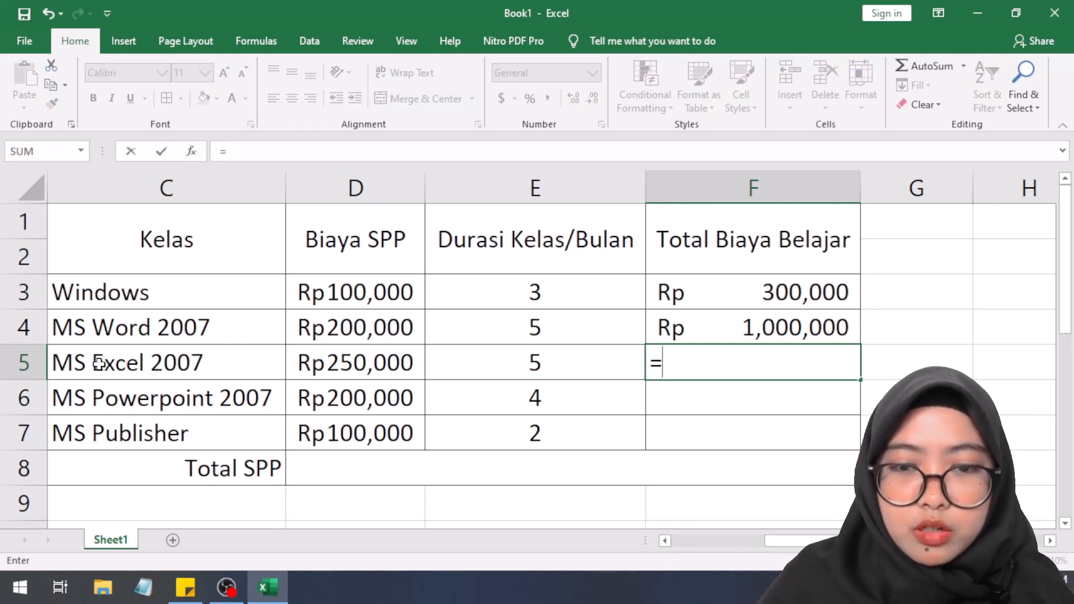
click(365, 366)
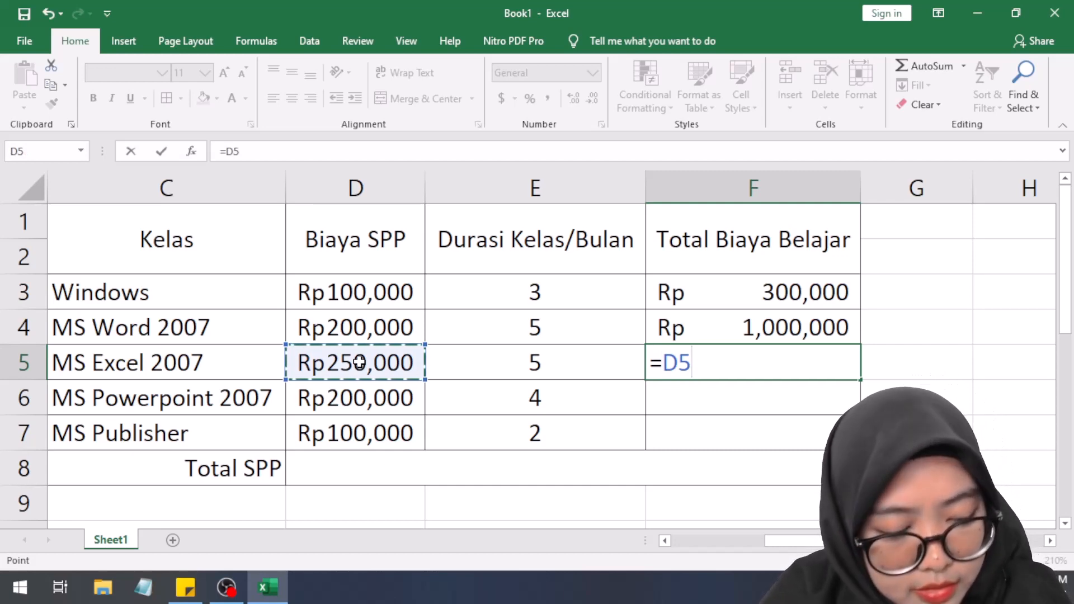
text(*)
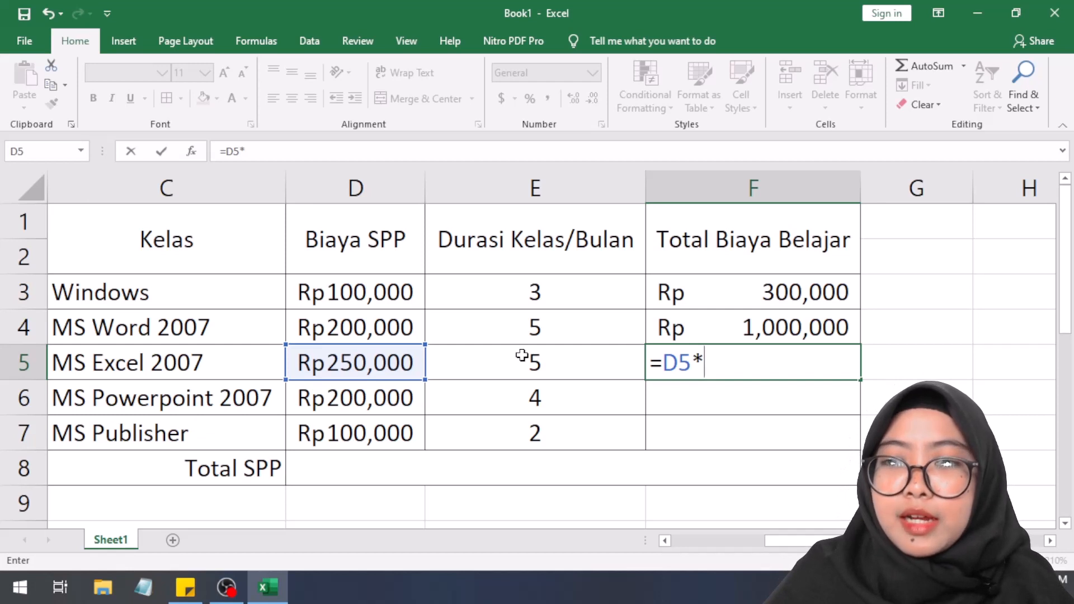
click(483, 349)
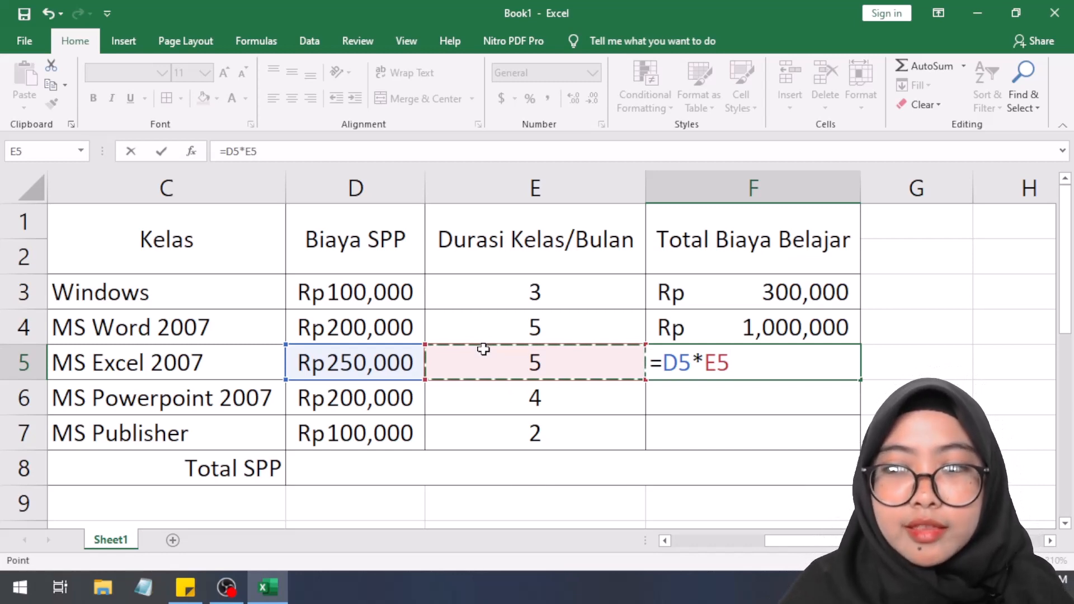
key(Return)
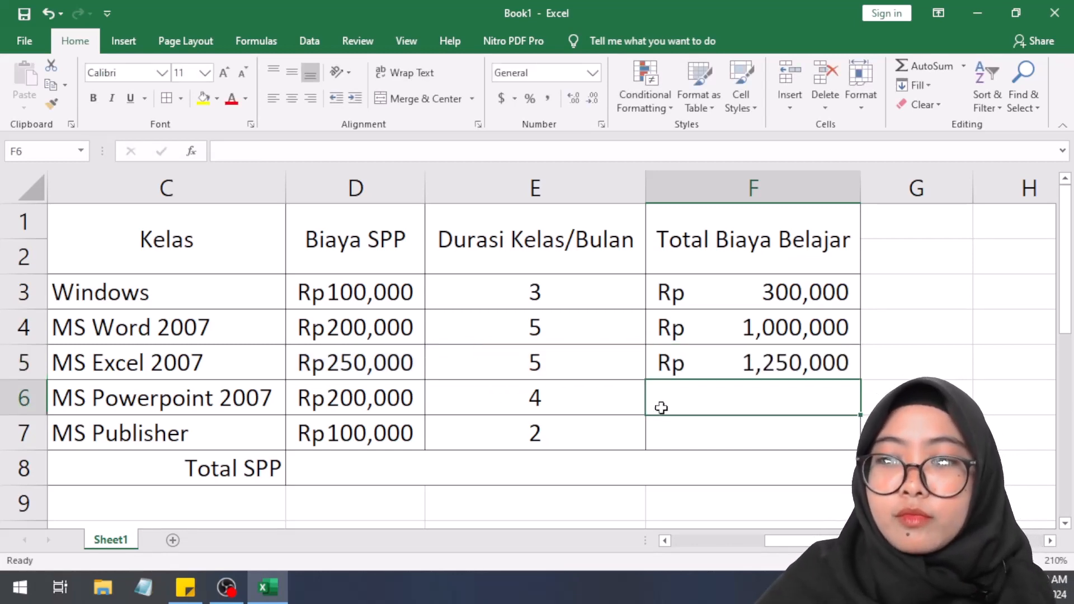
click(703, 367)
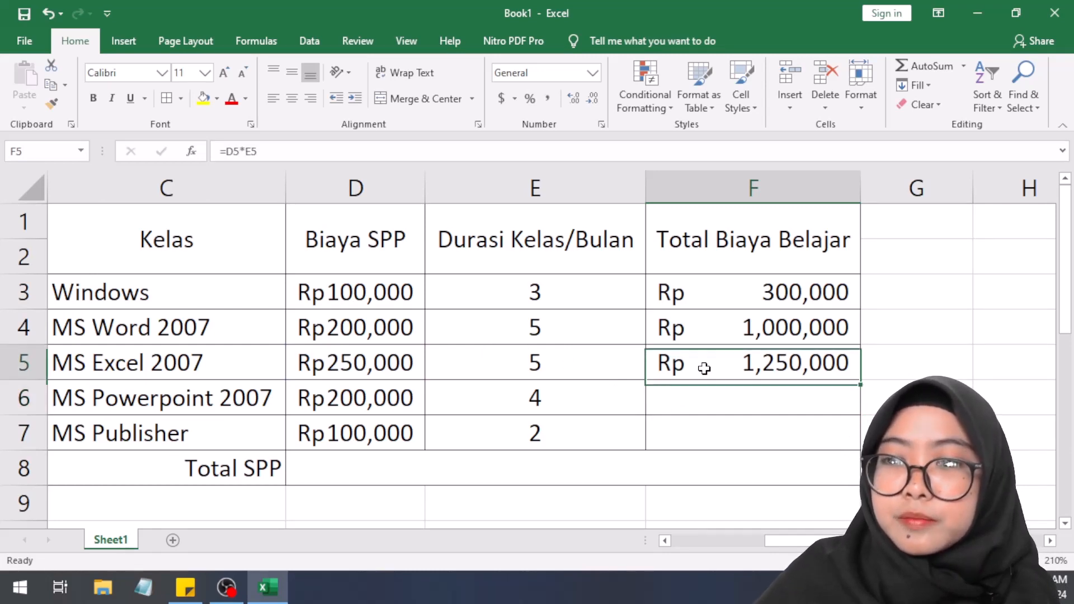
- Calculate the MS Powerpoint 2007 class's Total Biaya Belajar in F6 by multiplying fee by duration with =D6*E6
click(693, 393)
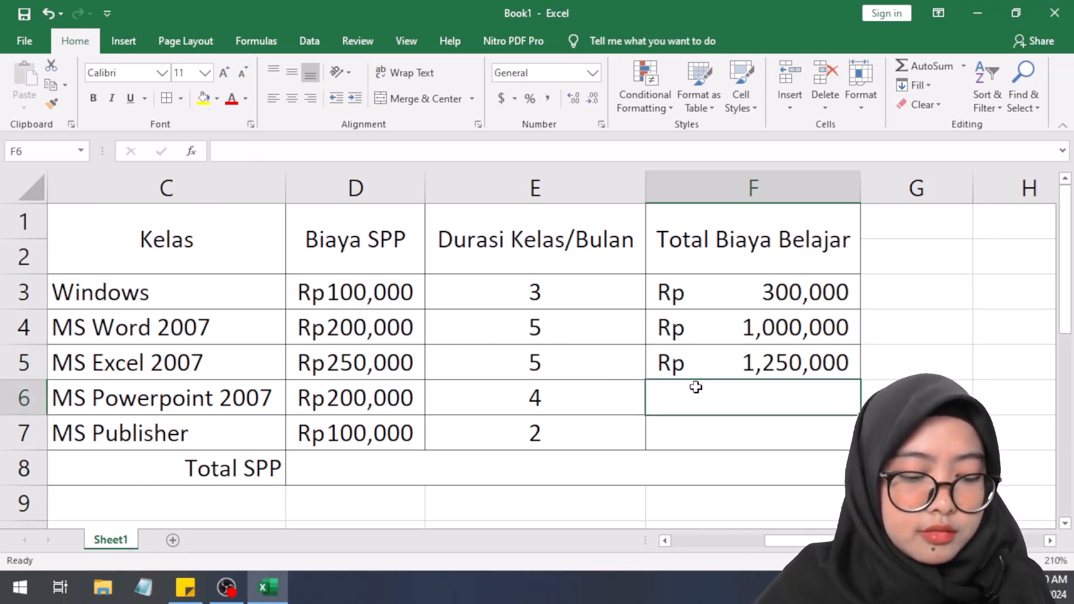
text(=)
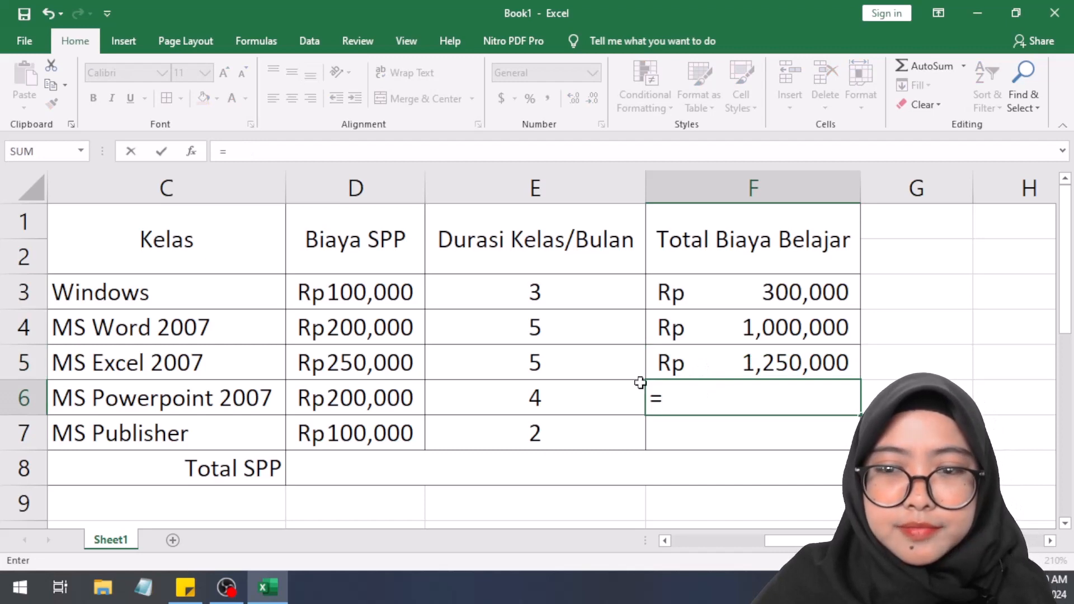
click(381, 402)
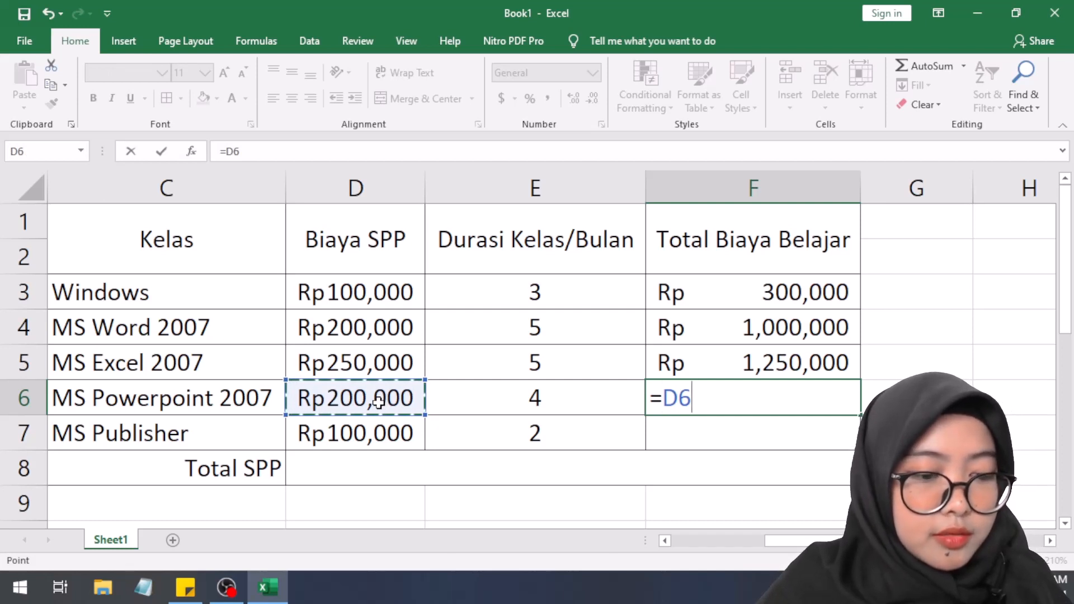
text(*)
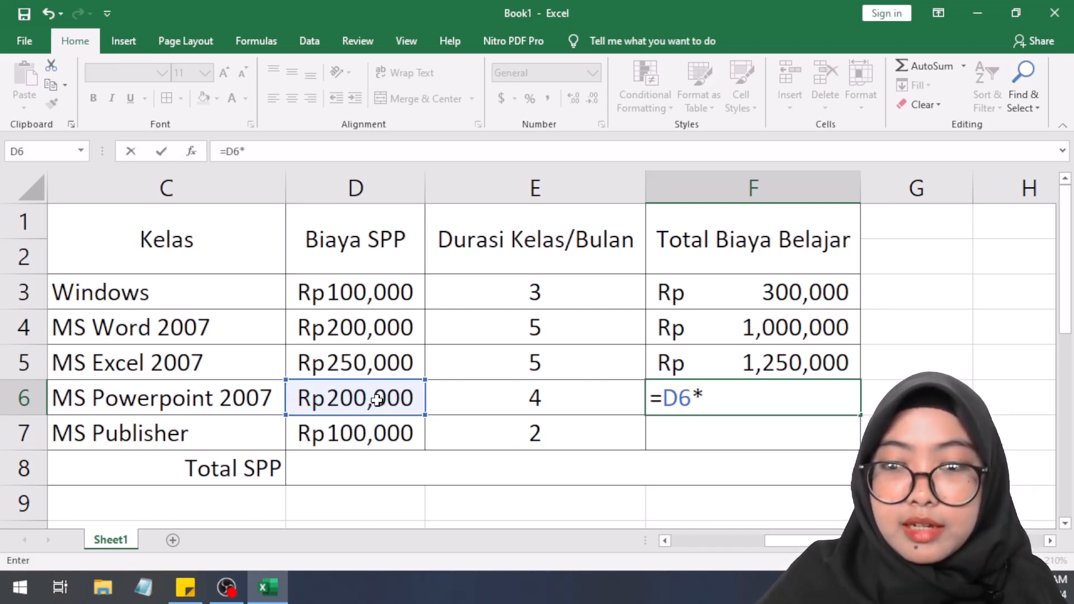
click(488, 402)
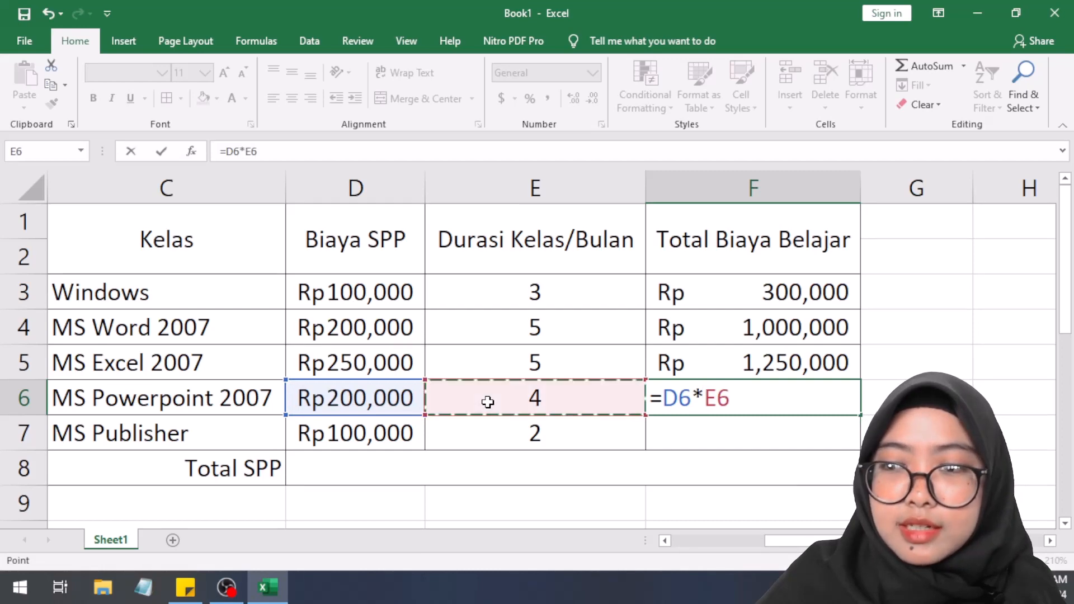
key(Return)
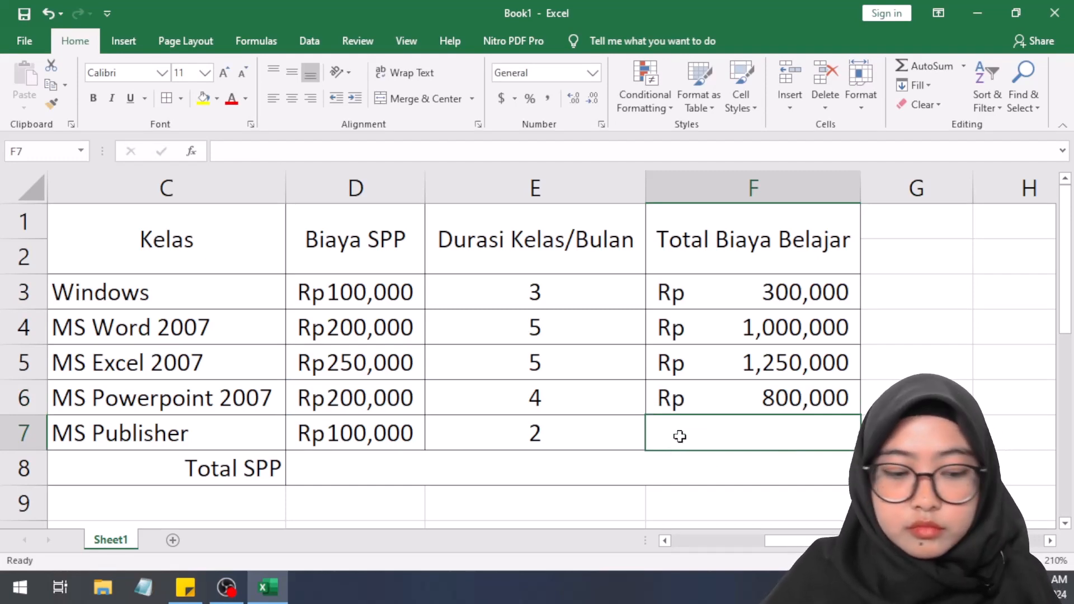
- Calculate the MS Publisher class's Total Biaya Belajar in F7 by multiplying fee by duration with =D7*E7
text(+)
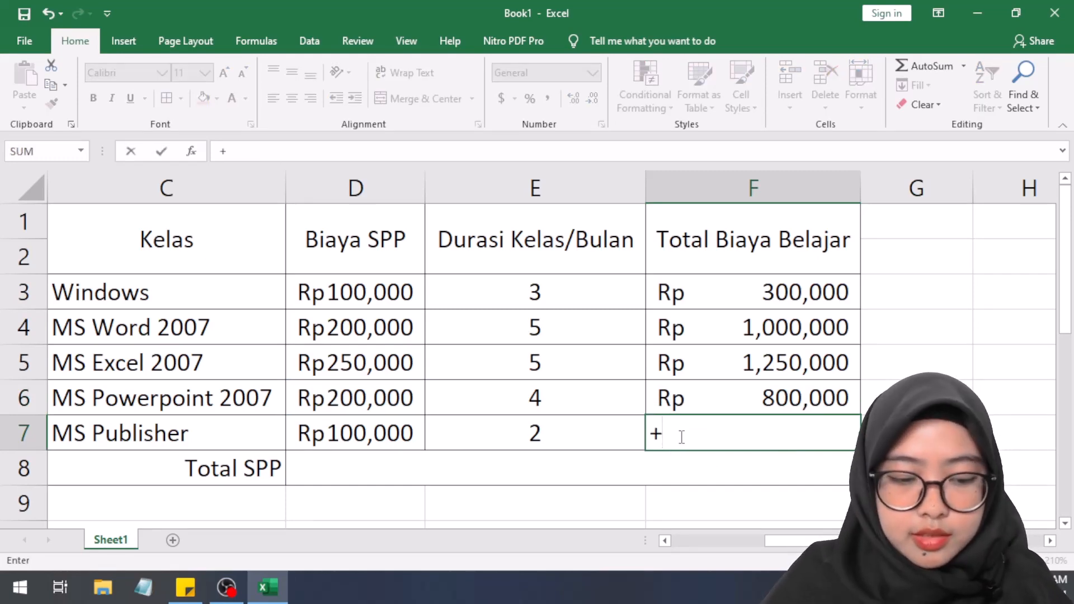
key(BackSpace)
text(=)
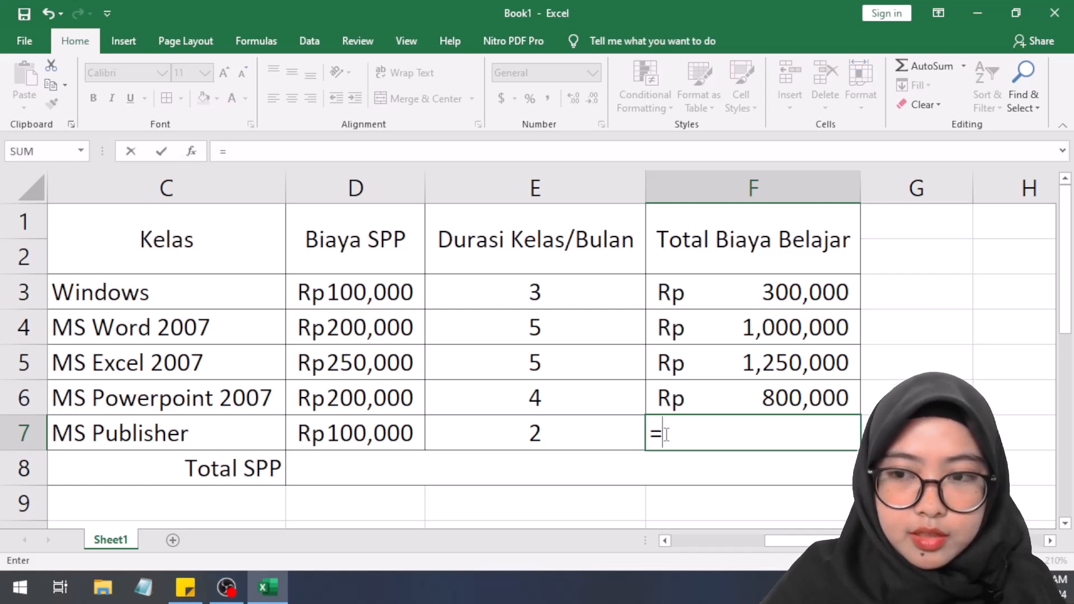
click(381, 443)
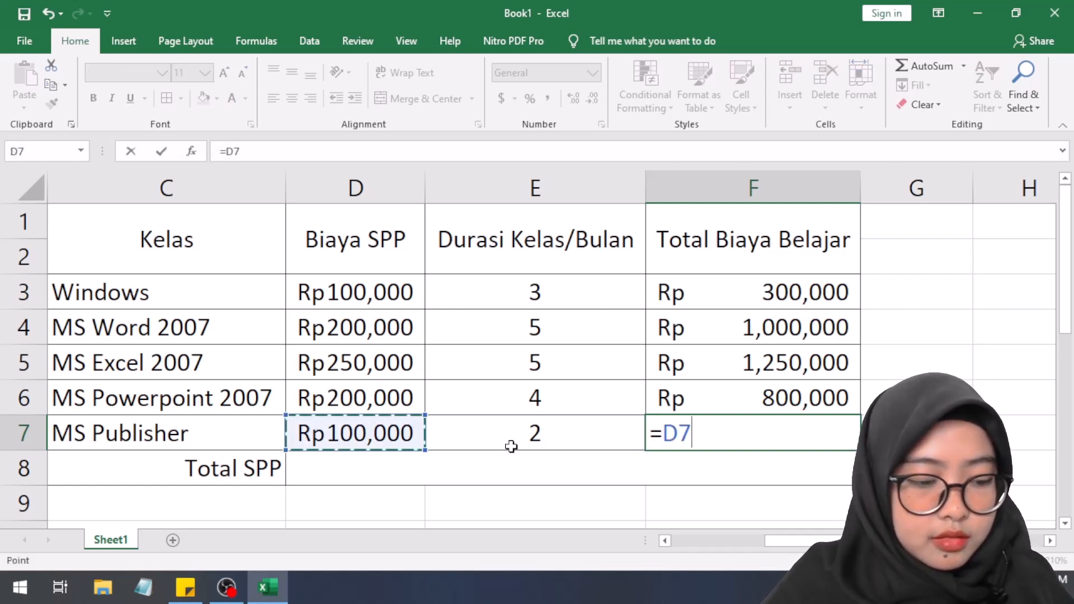
text(*)
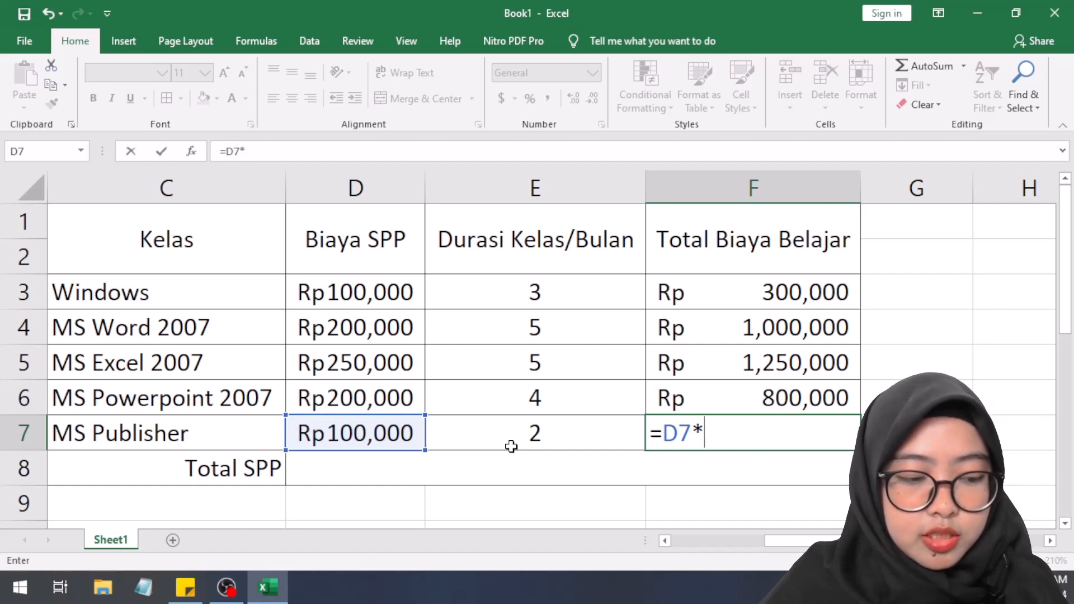
click(510, 445)
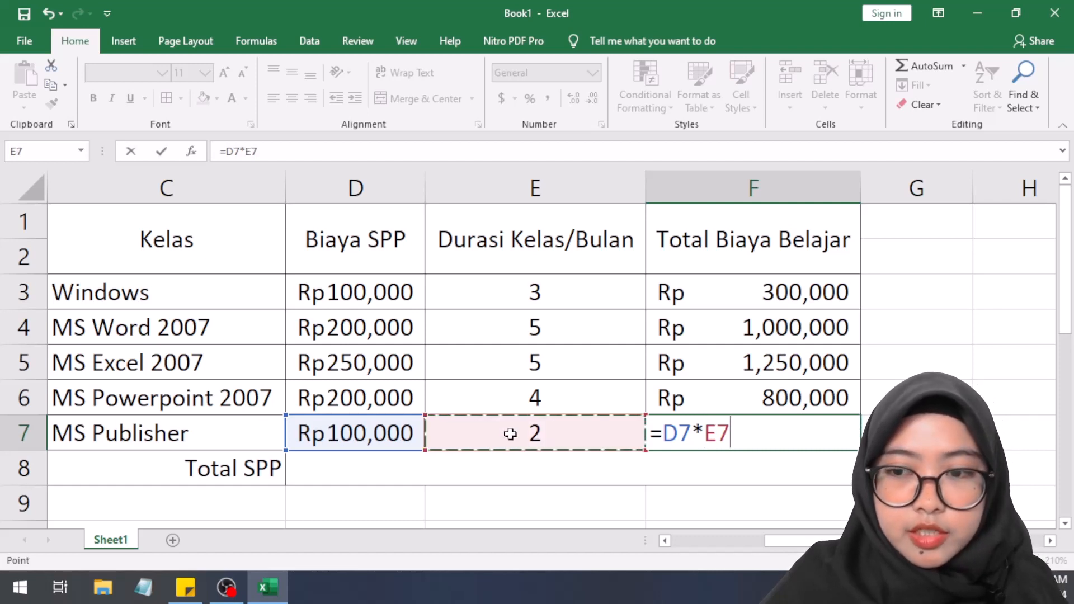
key(Return)
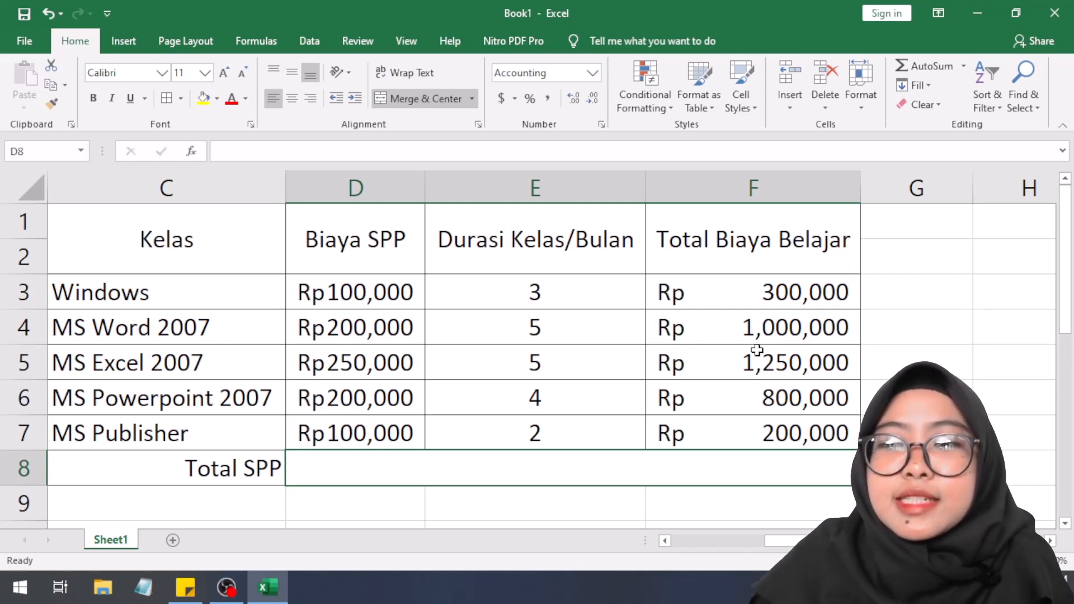
- Review the multiplication formulas in the Total Biaya Belajar cells F3 to F7
click(759, 299)
click(758, 322)
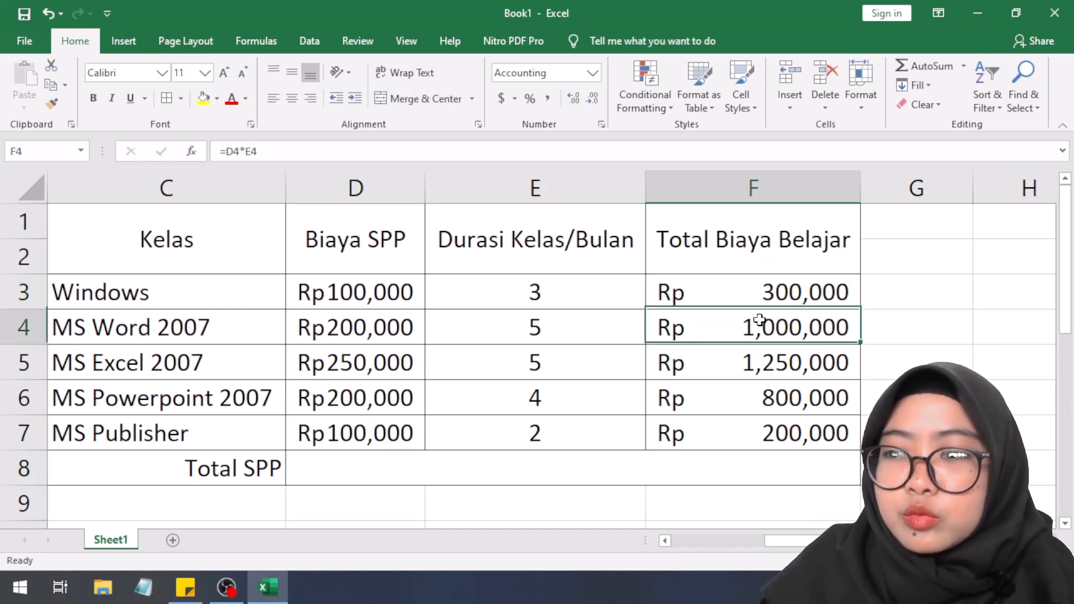
click(758, 384)
click(761, 370)
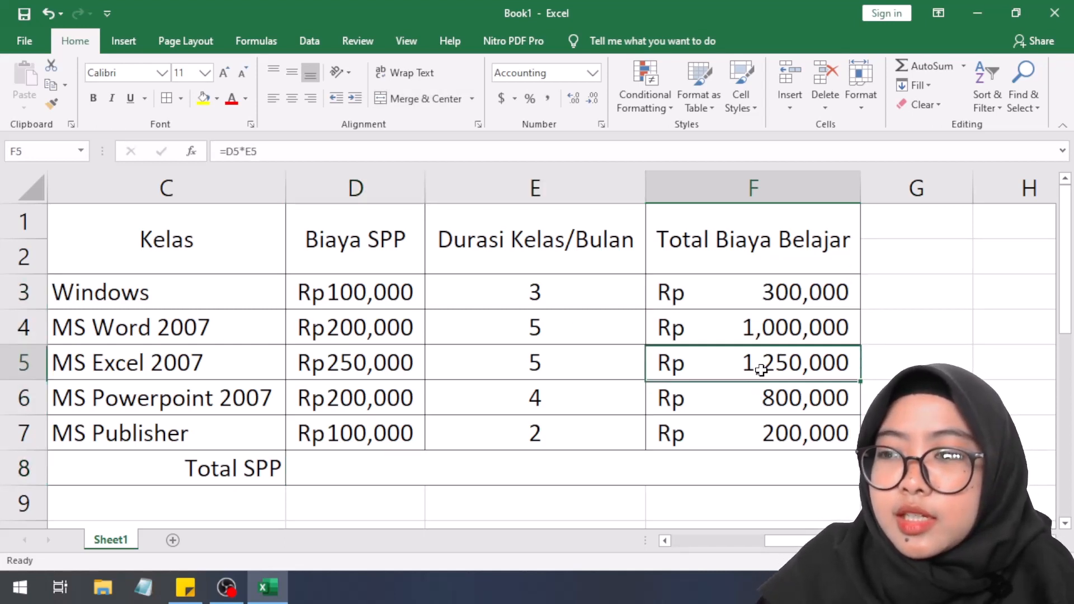
click(755, 439)
click(748, 401)
click(770, 295)
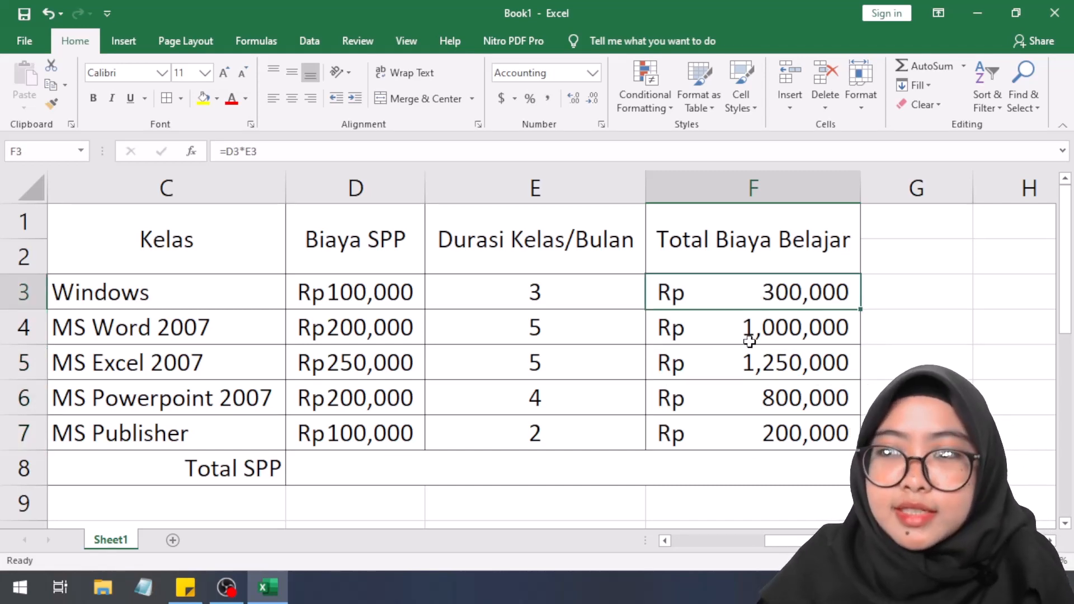
- Clear the Total Biaya Belajar formulas from F4 to F7, keeping only the Windows formula in F3, and select F3
click(771, 432)
double_click(771, 430)
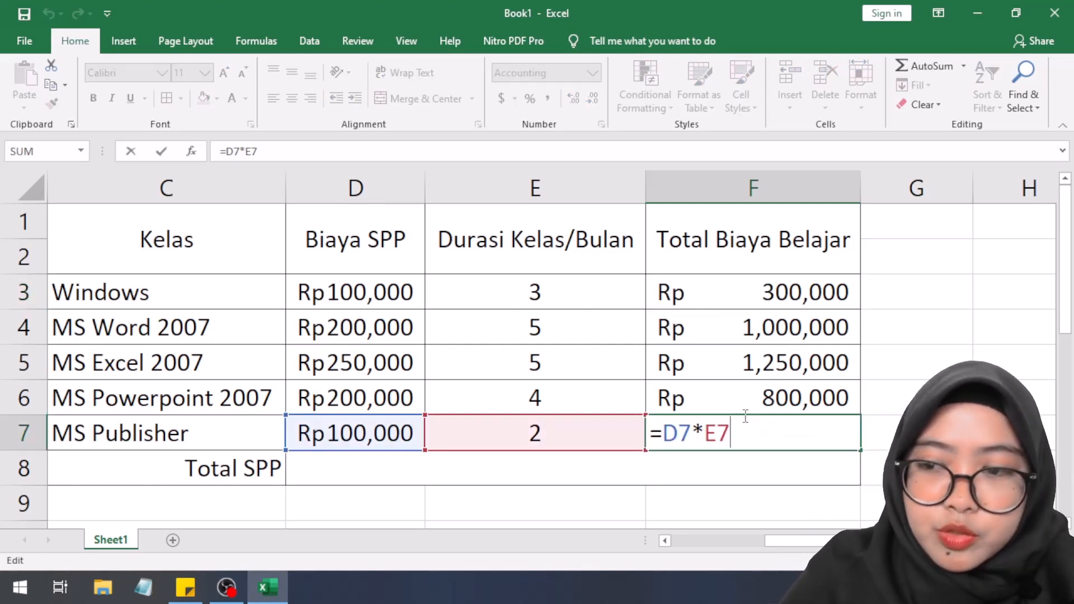
key(BackSpace)
key(BackSpace)
key(BackSpace)
key(BackSpace)
key(BackSpace)
key(BackSpace)
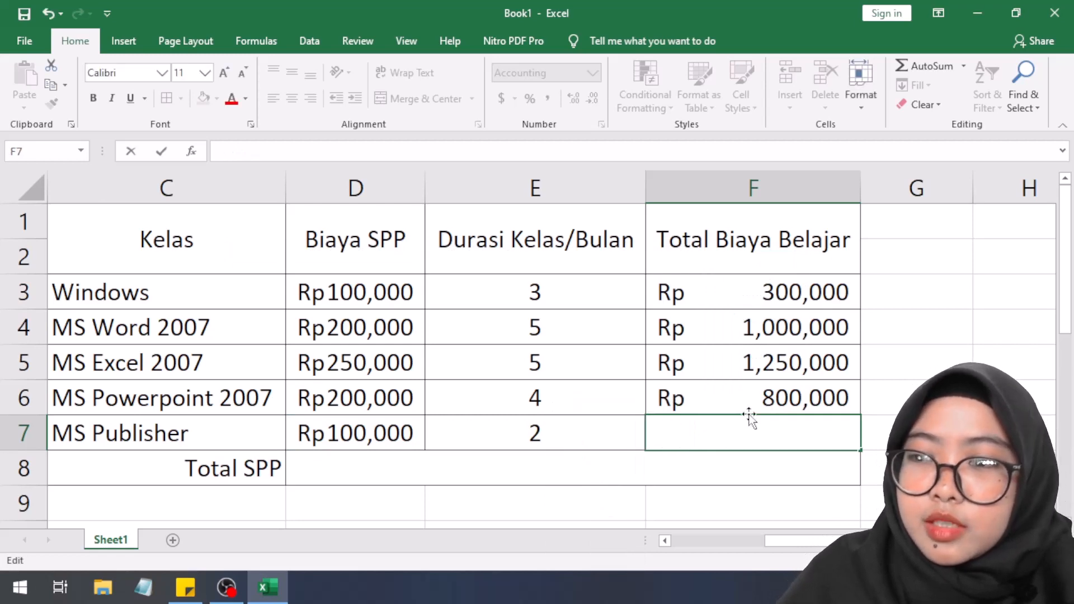
click(756, 404)
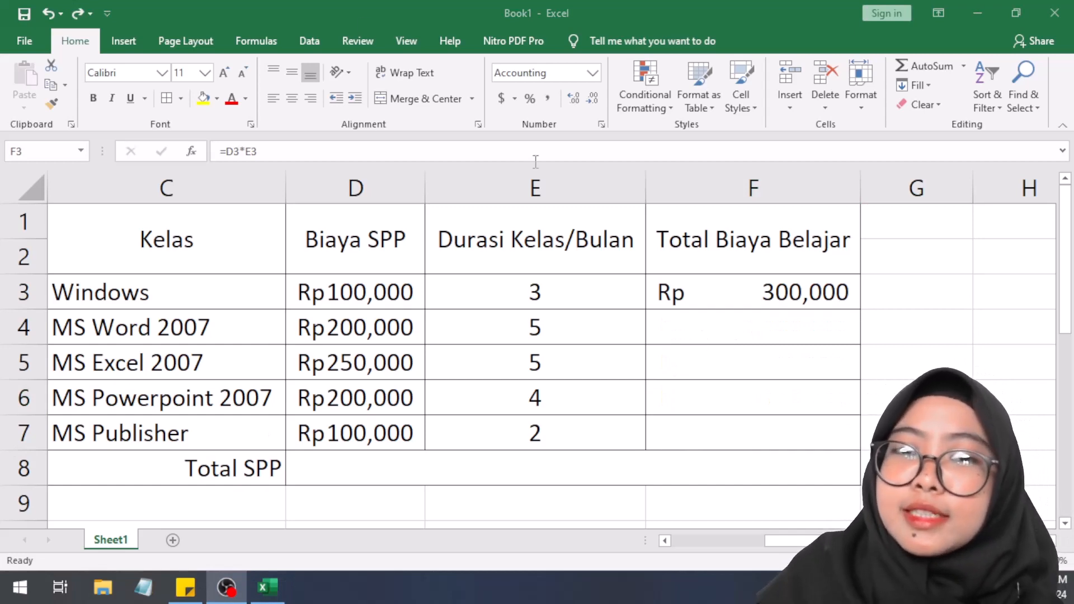
click(718, 283)
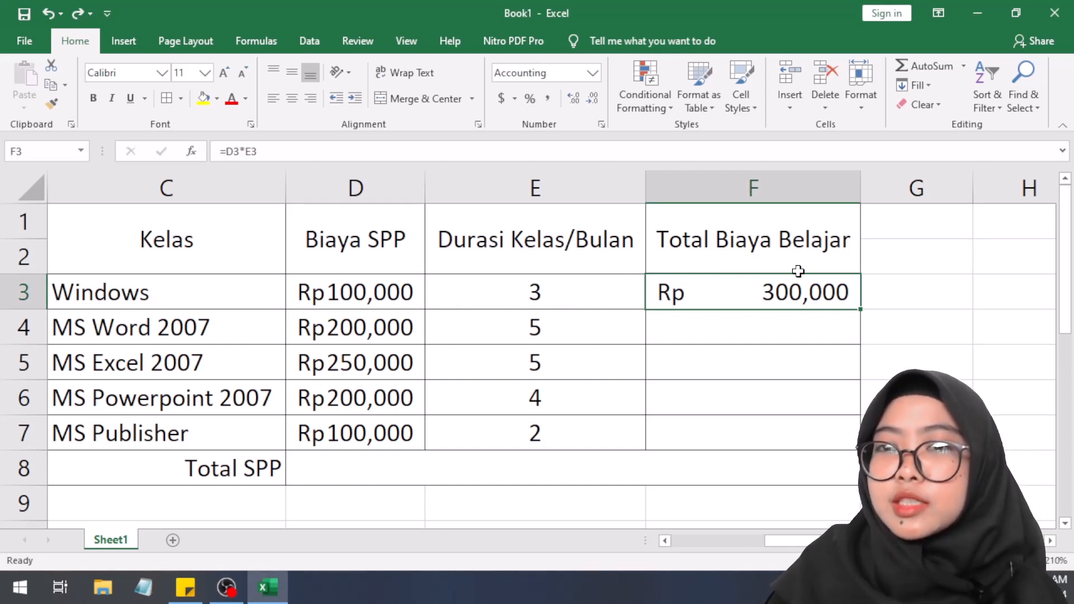
- Examine the Windows formula in F3 and the sequential numbering in the No column from A3 to A7
drag(221, 152, 265, 157)
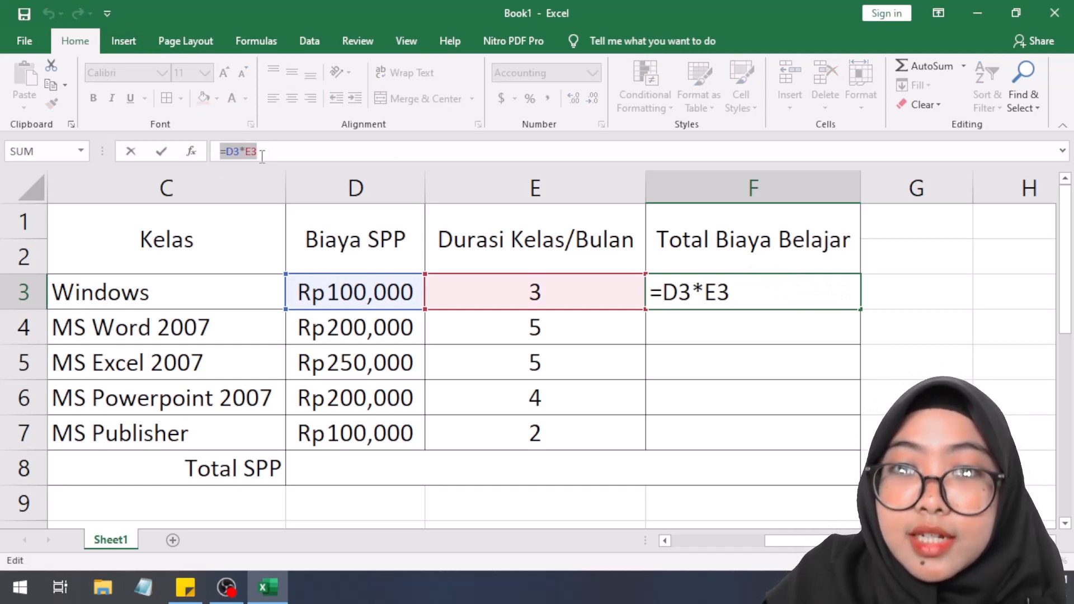
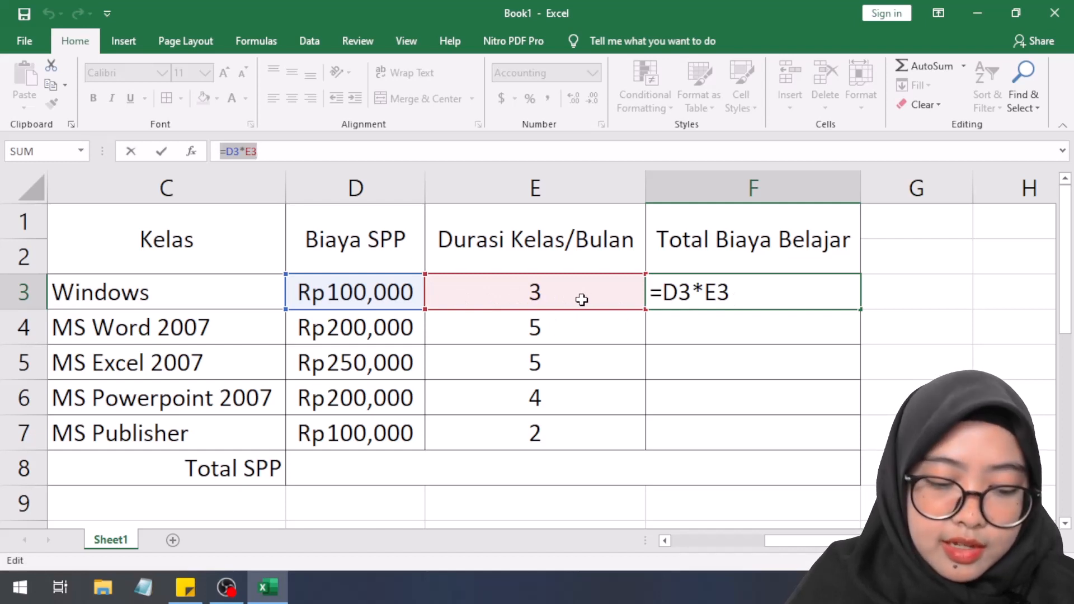
key(Return)
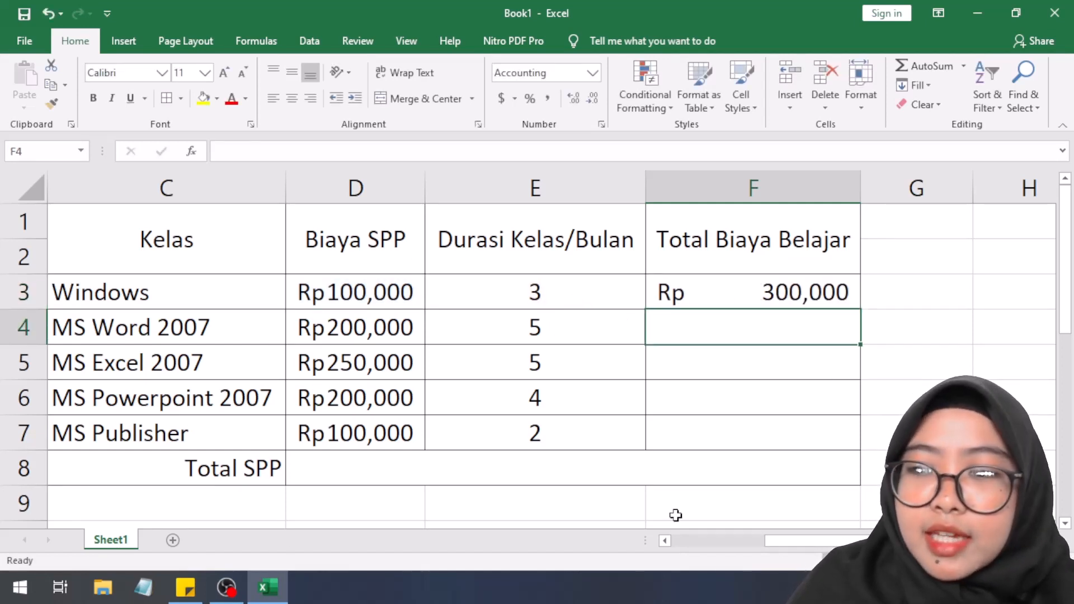
drag(774, 541, 648, 528)
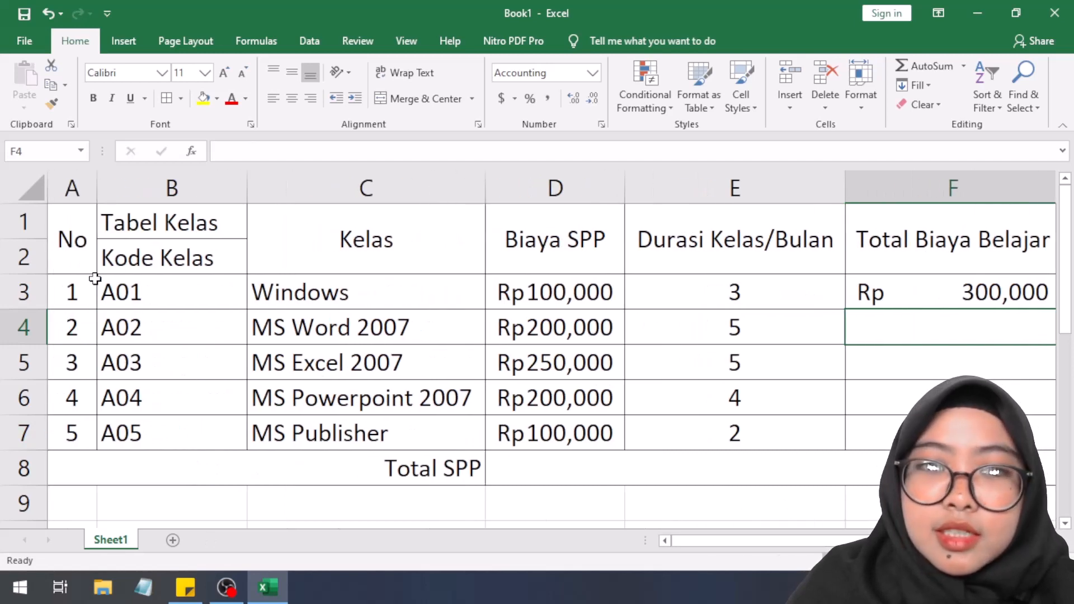
click(72, 291)
double_click(73, 291)
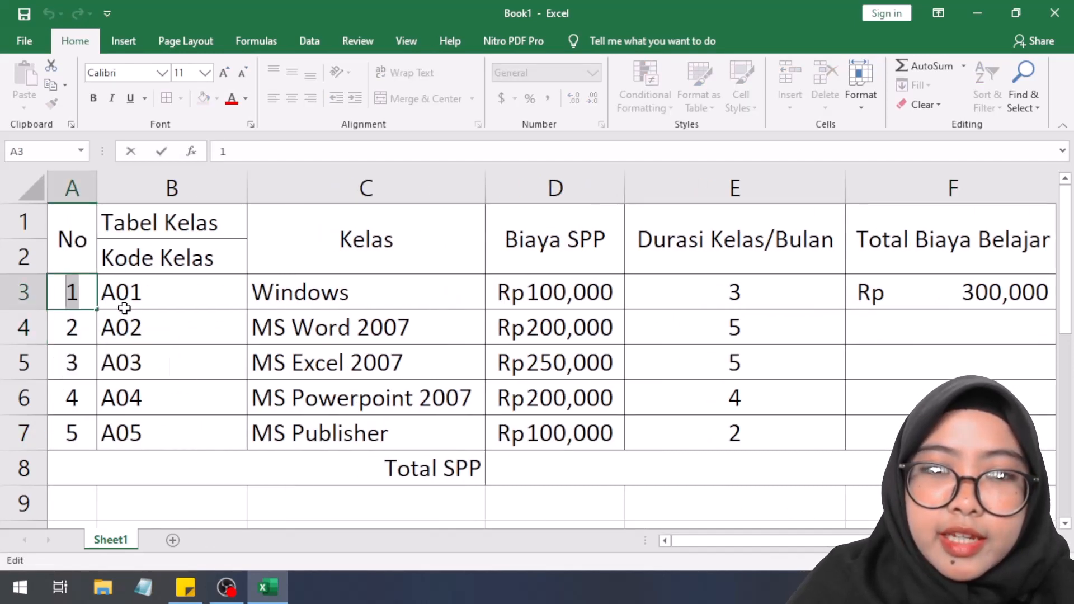
click(125, 302)
click(79, 293)
key(Return)
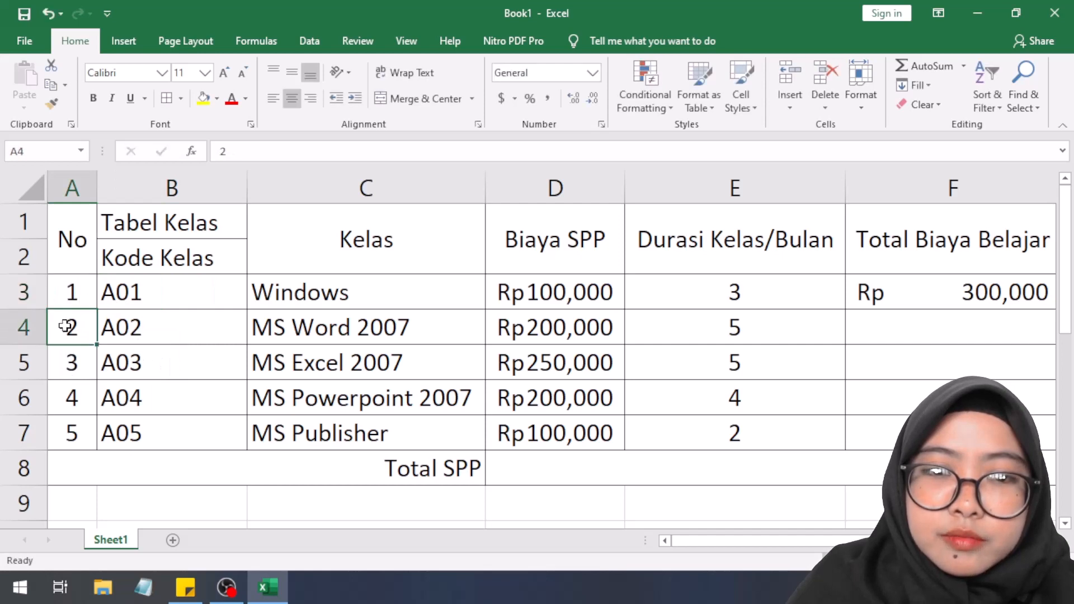
click(79, 297)
drag(80, 304, 54, 432)
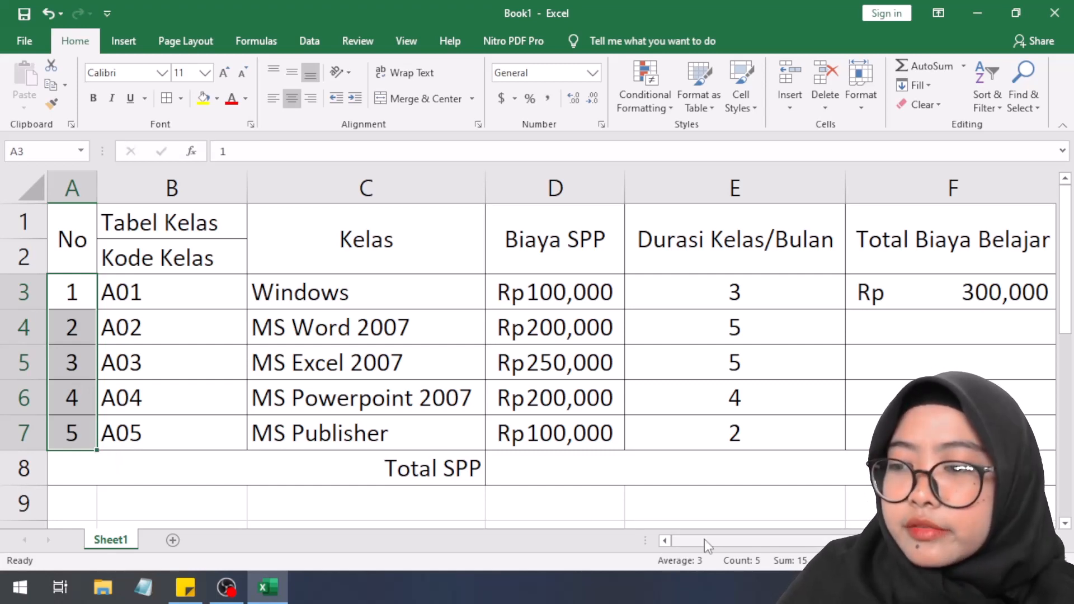
- Copy the Windows multiplication formula from F3 down through F7 to fill Total Biaya Belajar for all classes
drag(706, 541, 867, 512)
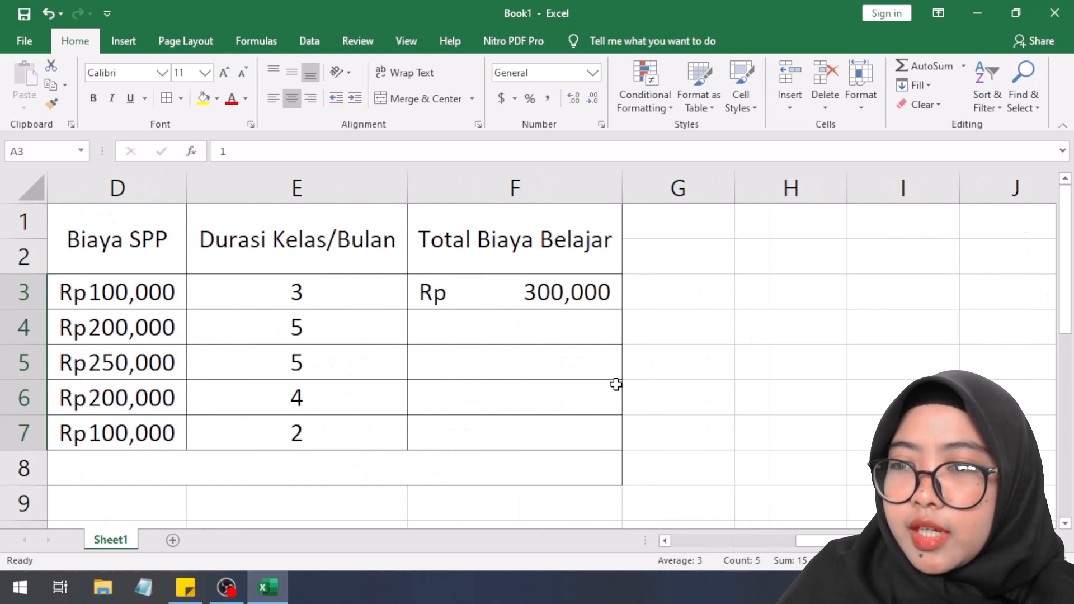
click(571, 294)
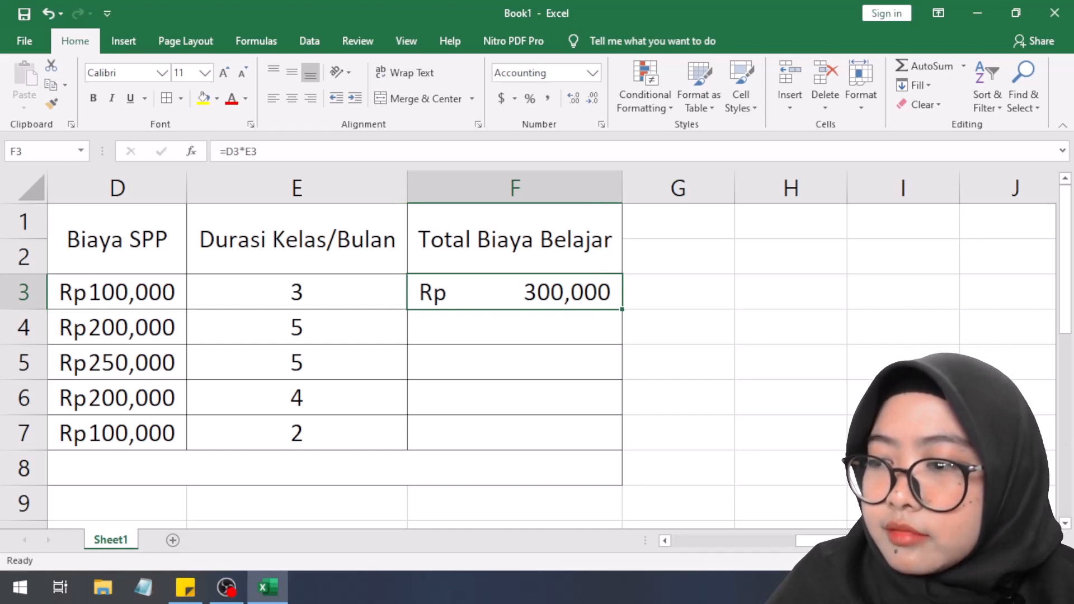
scroll(551, 358, up, 2)
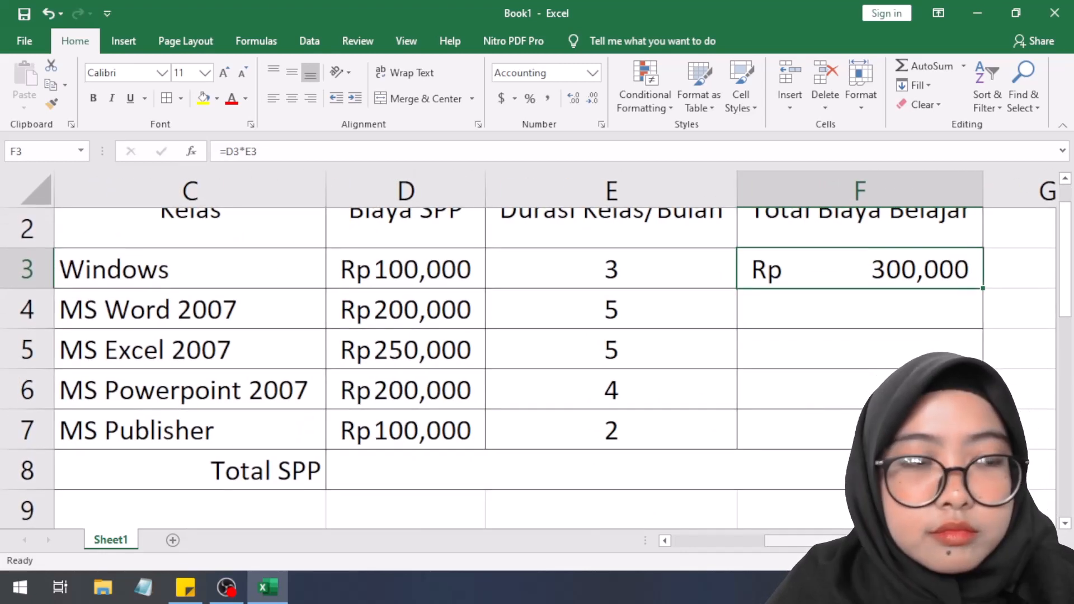
scroll(551, 358, right, 1)
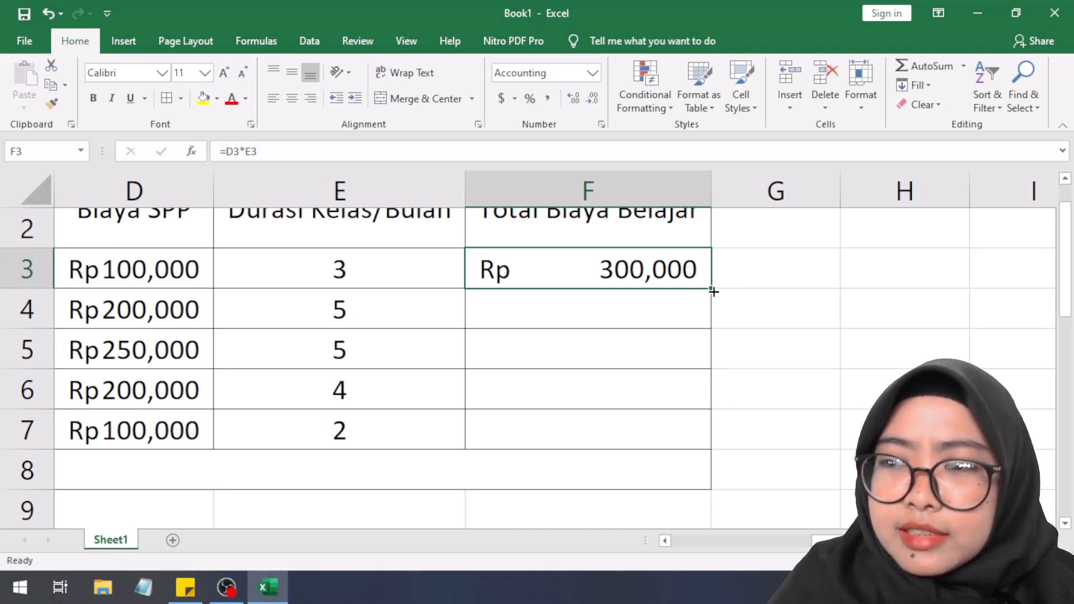
drag(713, 290, 714, 354)
drag(700, 431, 700, 442)
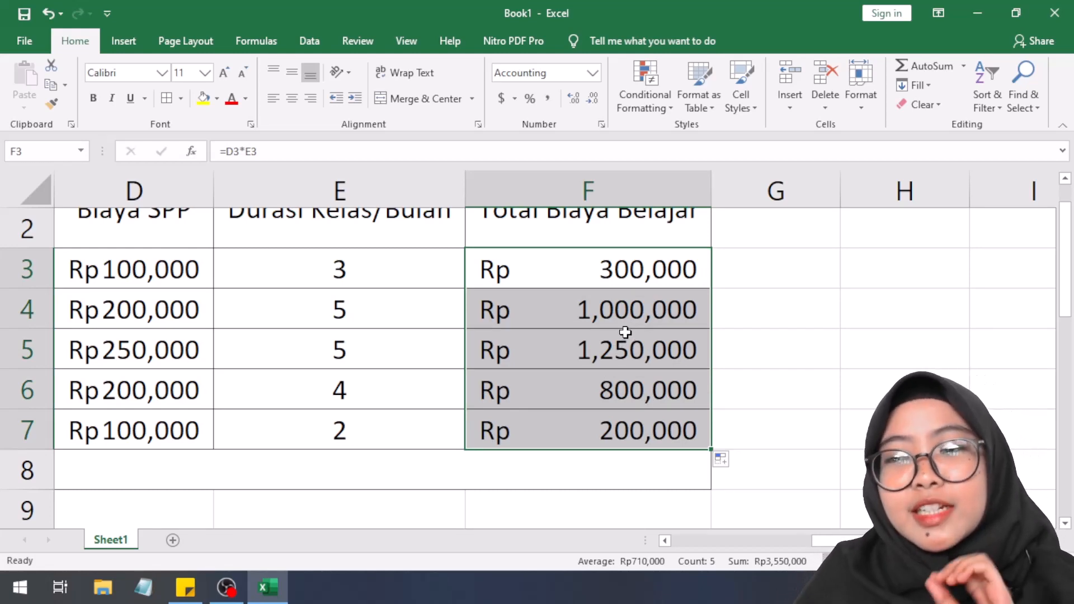
- Check the cell references in the copied Total Biaya Belajar formulas in F4, F5 and F6
click(804, 260)
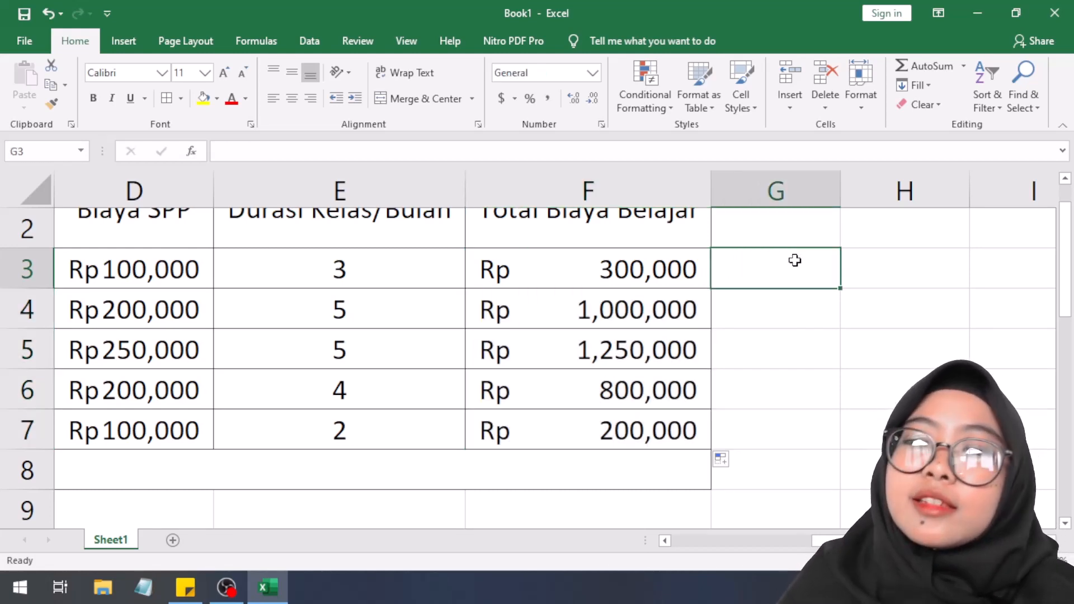
click(602, 307)
click(587, 352)
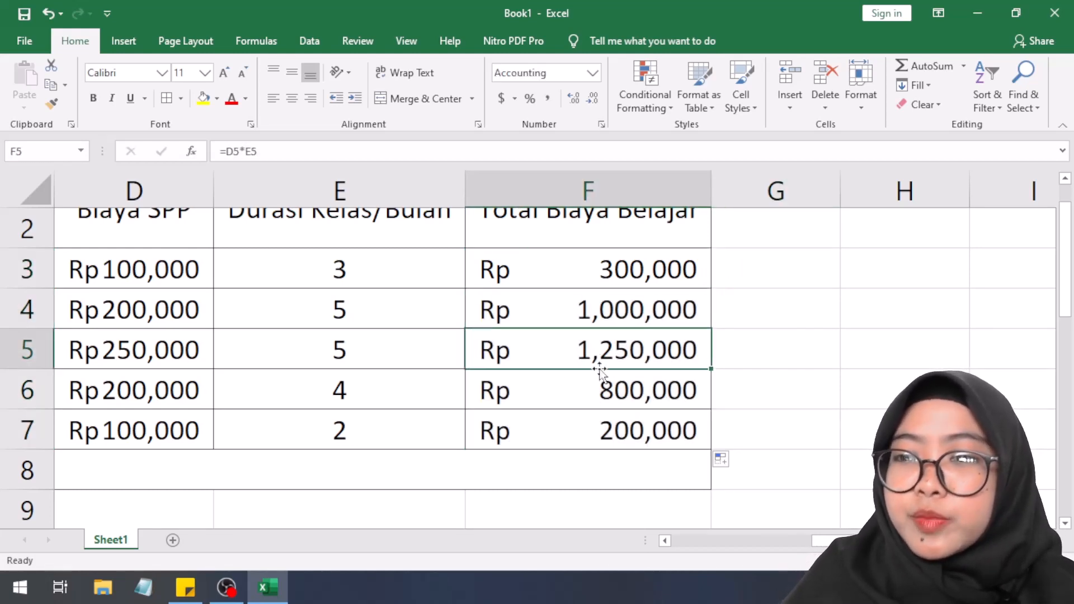
click(624, 403)
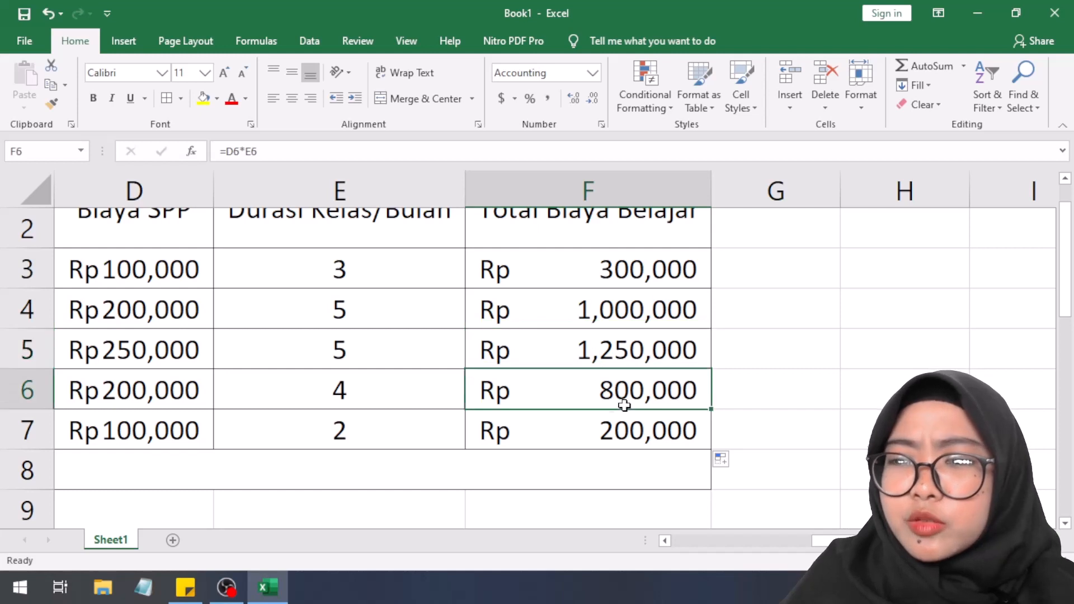
click(569, 317)
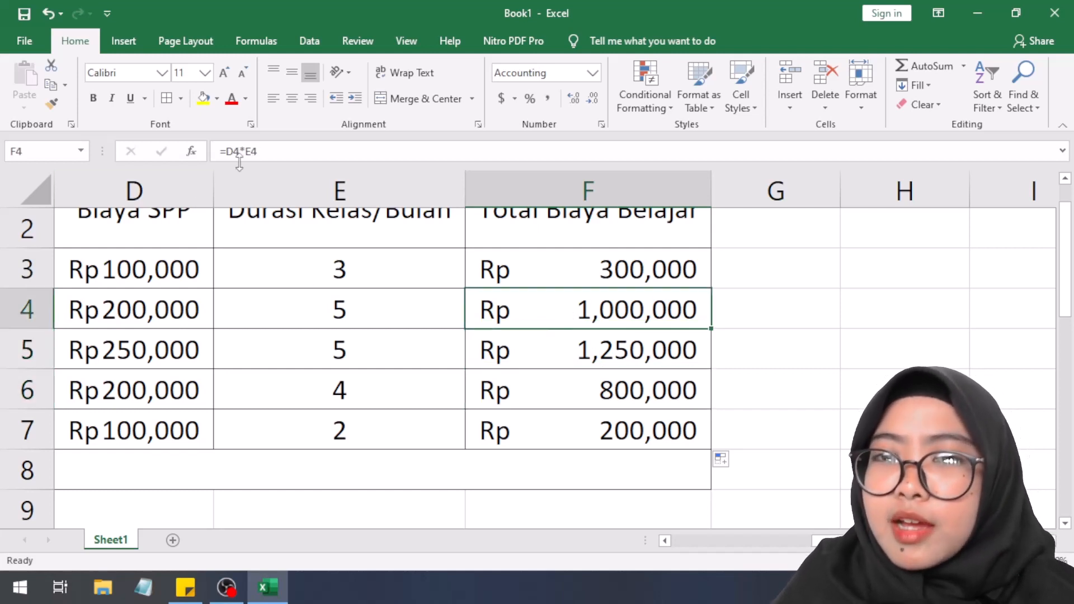
drag(218, 150, 258, 151)
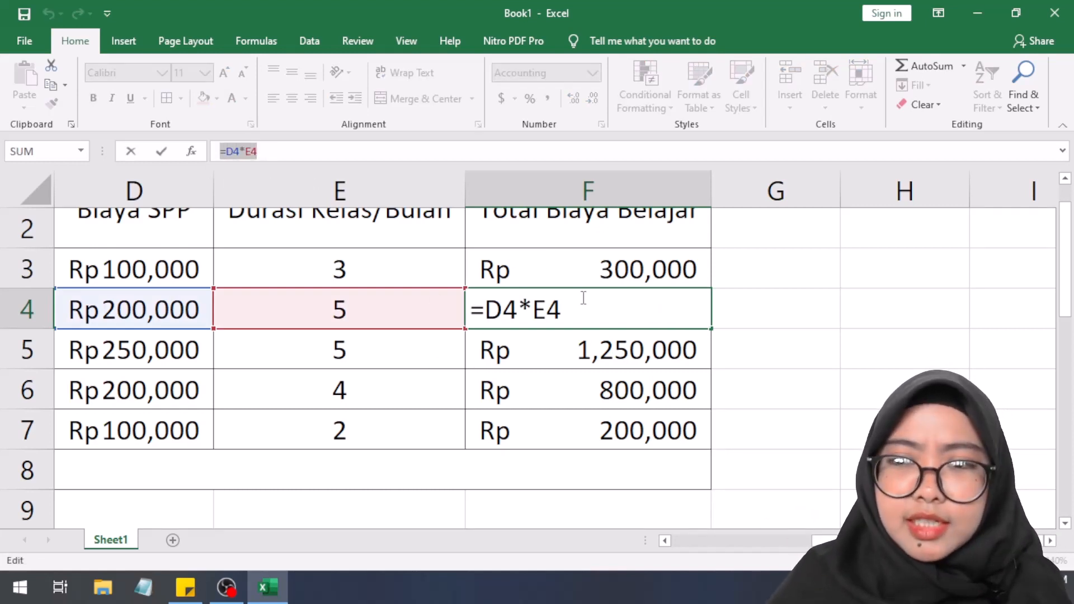
key(Return)
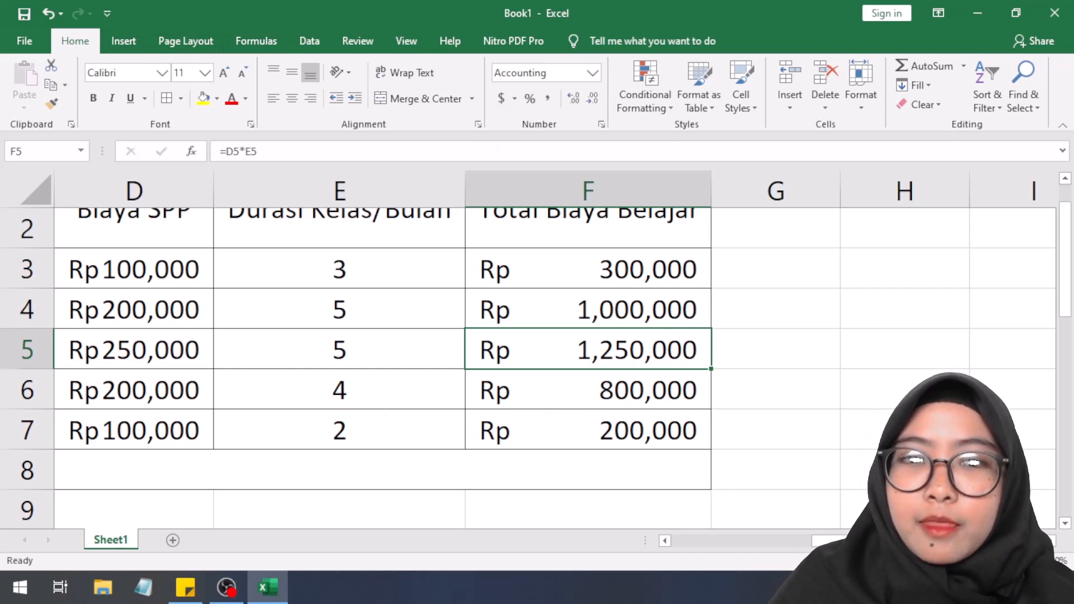
scroll(659, 412, down, 2)
scroll(659, 411, up, 3)
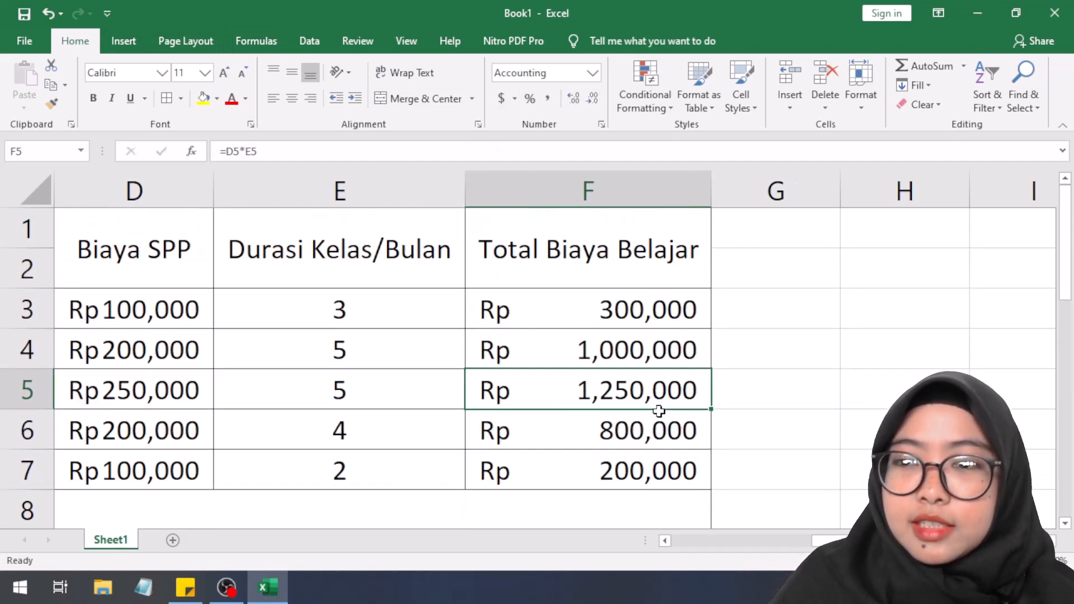
scroll(858, 340, down, 2)
scroll(851, 343, up, 1)
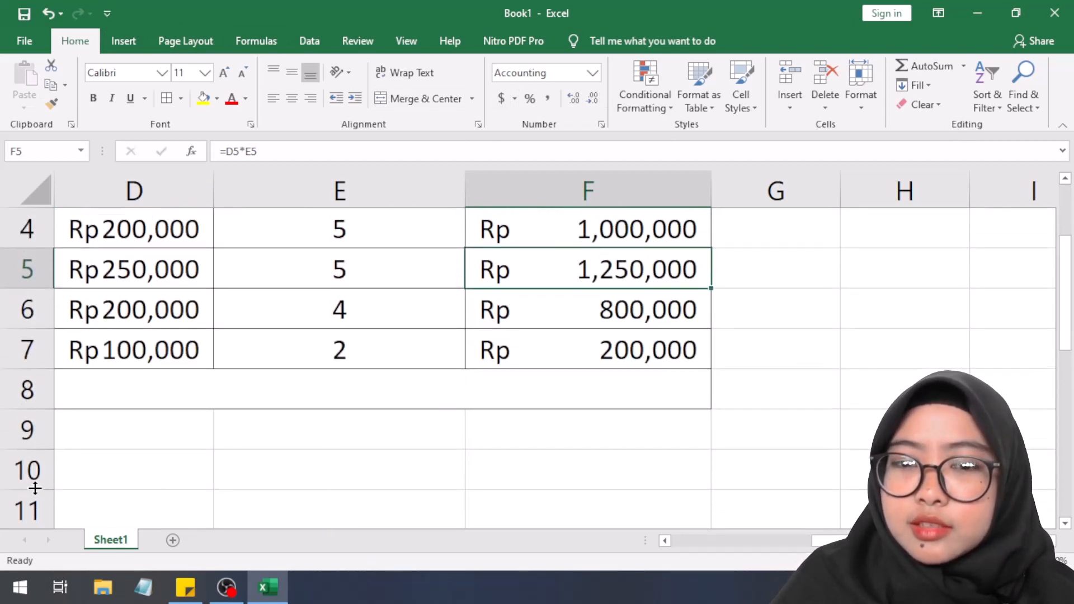
drag(825, 540, 760, 542)
scroll(611, 431, up, 1)
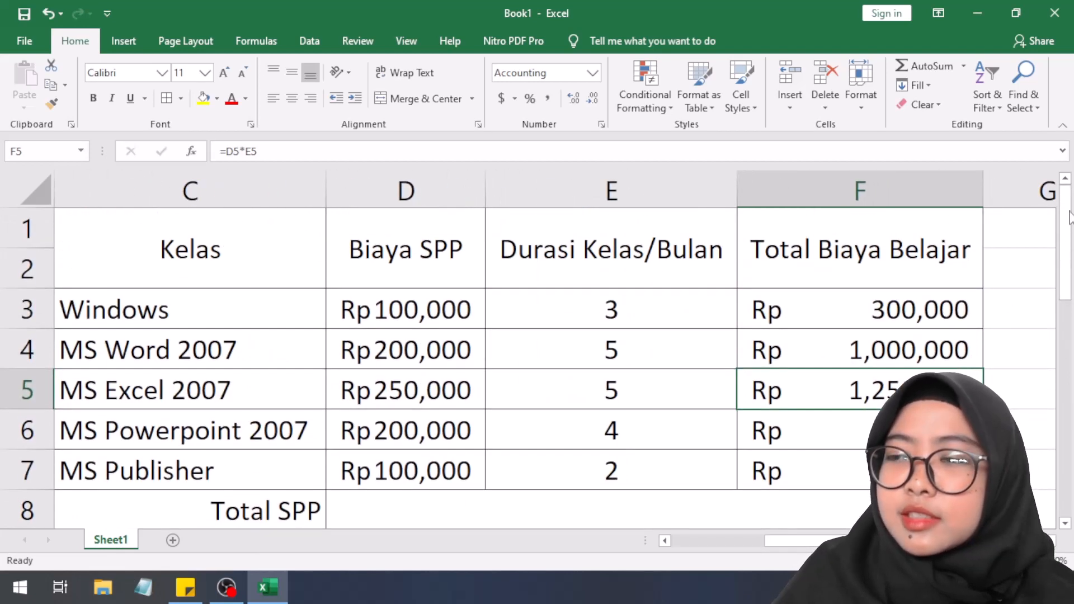
drag(791, 540, 810, 538)
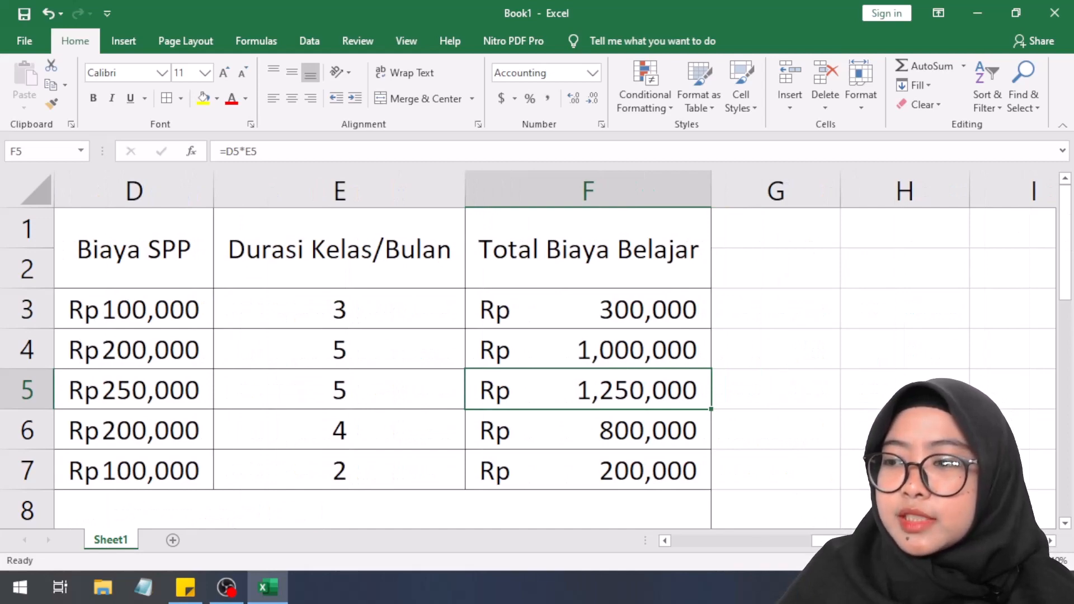
- AutoFit the width of the Biaya SPP column D so its fee amounts are shown in full
click(919, 560)
click(919, 560)
click(920, 560)
click(919, 560)
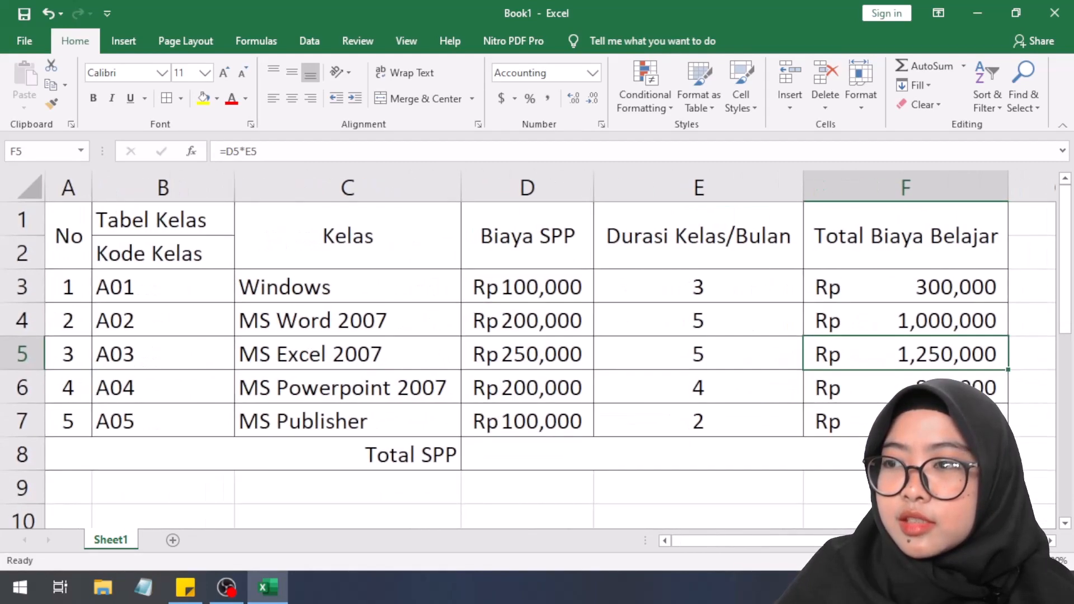
click(922, 561)
click(923, 560)
click(923, 560)
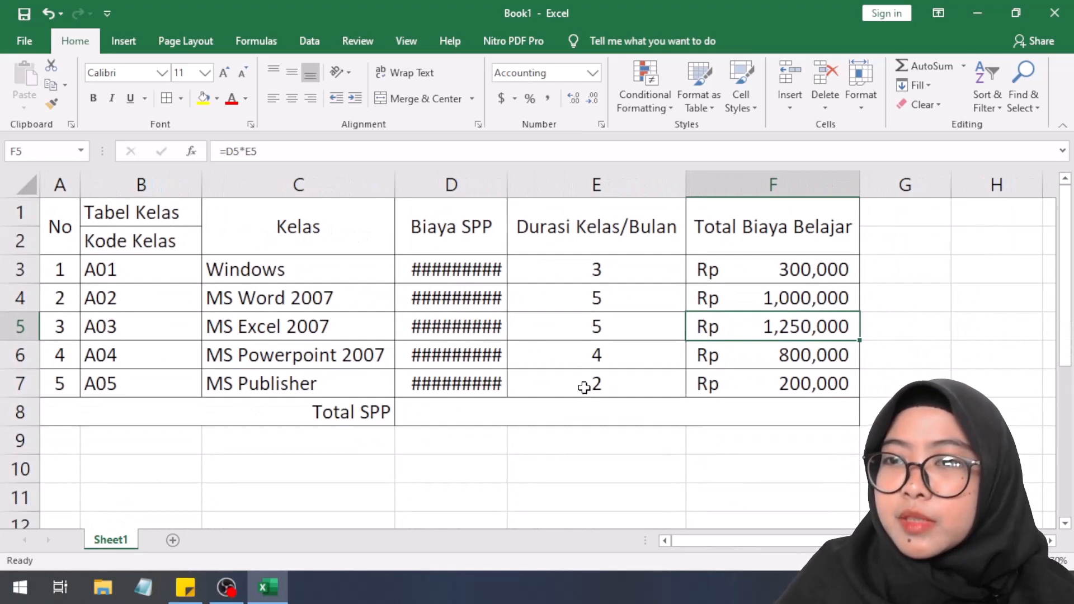
click(502, 241)
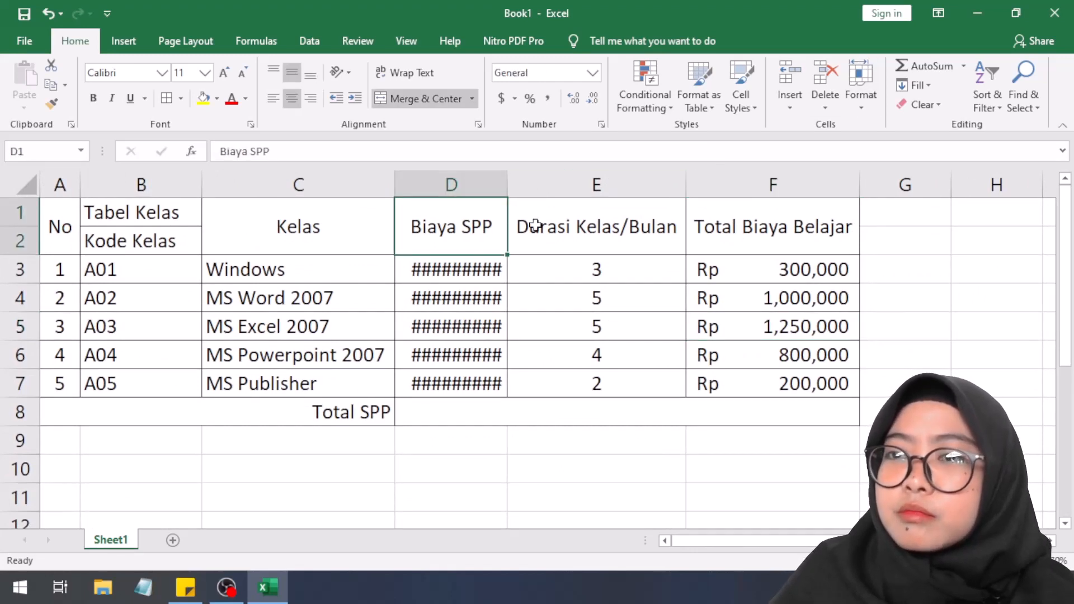
click(472, 184)
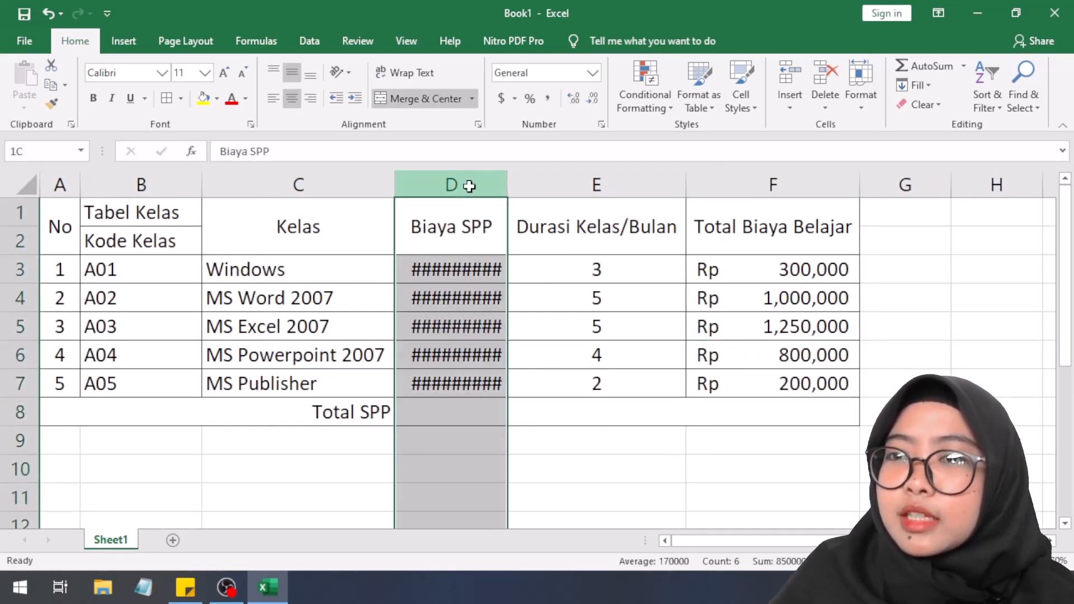
click(875, 114)
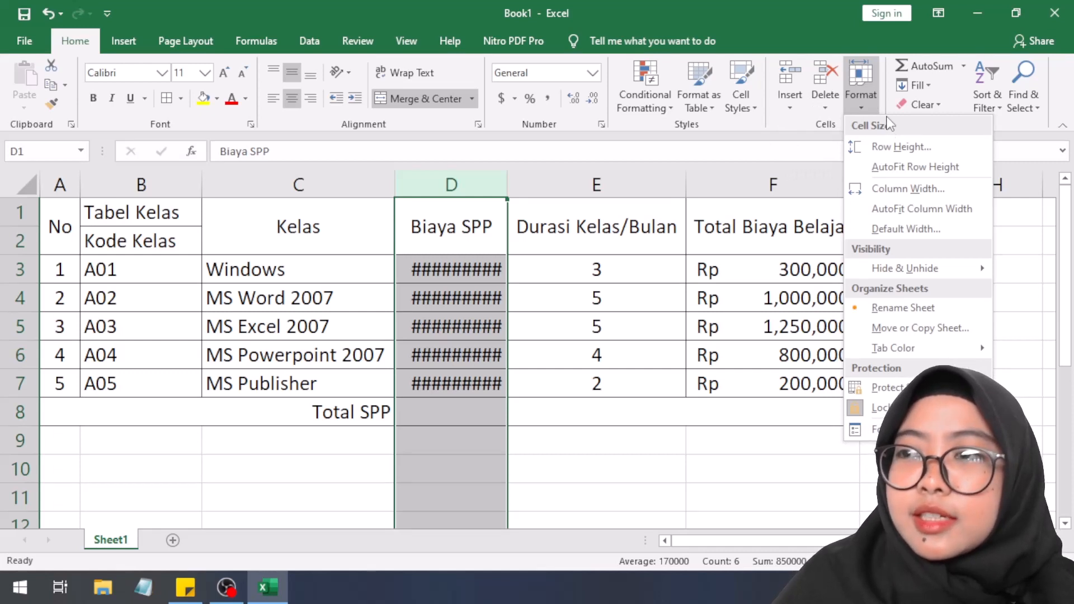
click(901, 204)
click(442, 477)
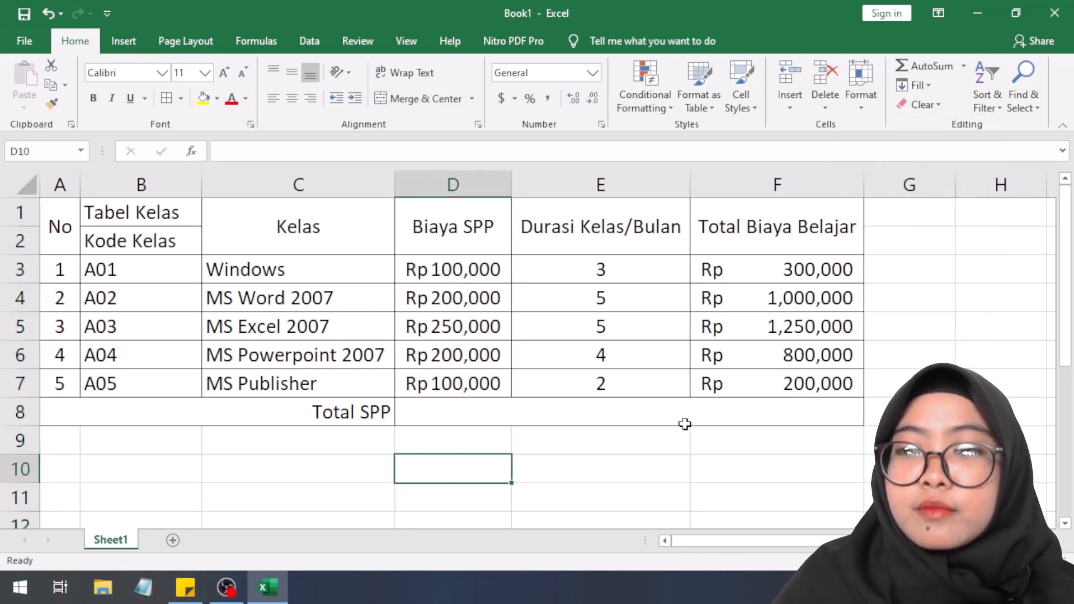
- Review the Biaya SPP fees in D3 to D7 and compare the Total Biaya Belajar formulas in F3 to F5
click(735, 359)
click(755, 275)
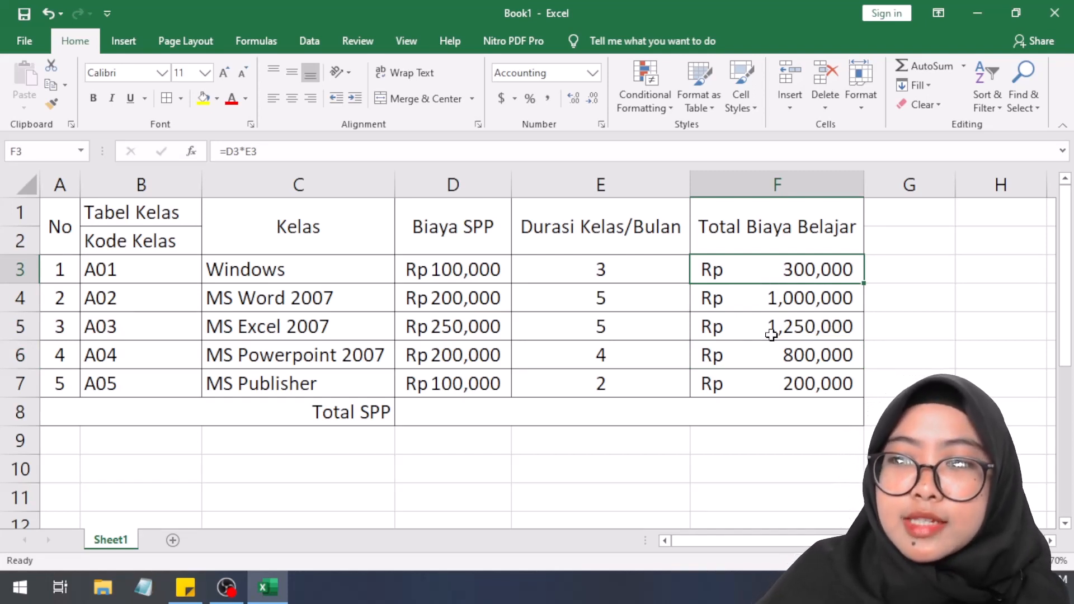
click(470, 260)
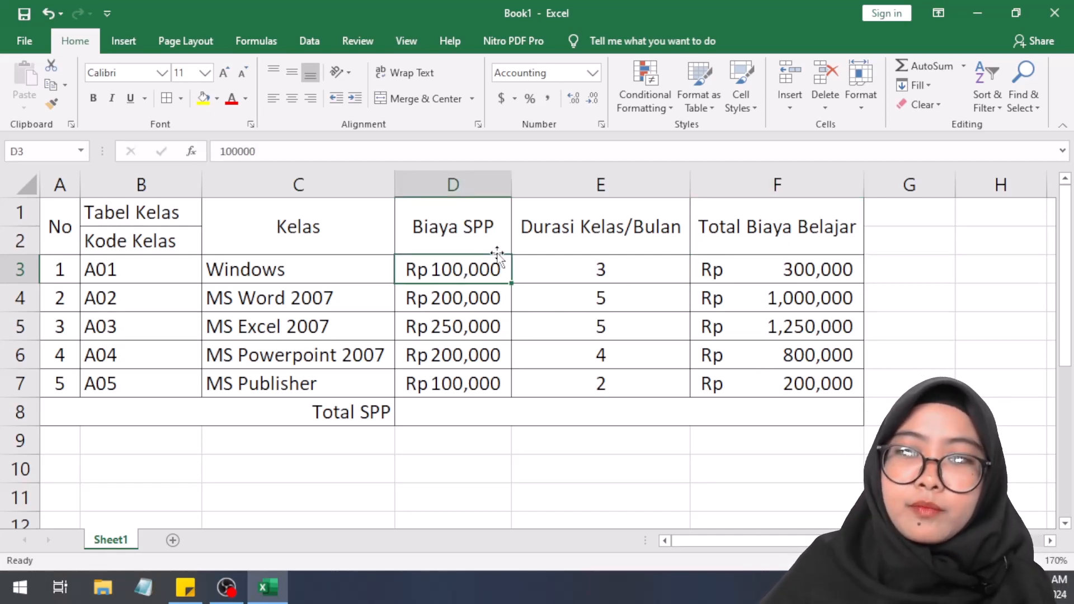
drag(488, 270, 484, 369)
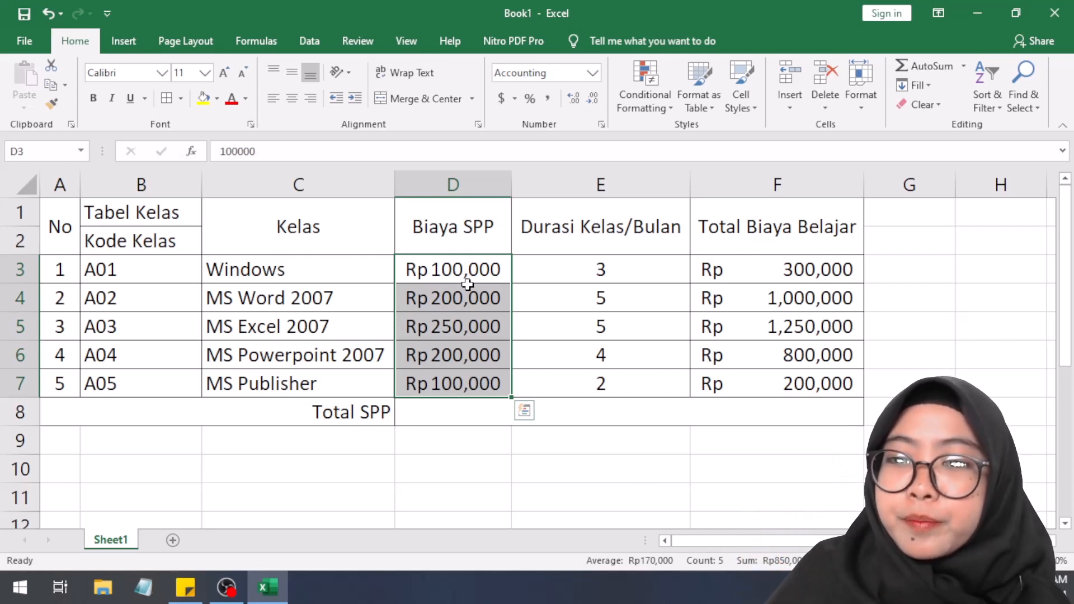
click(544, 270)
click(458, 270)
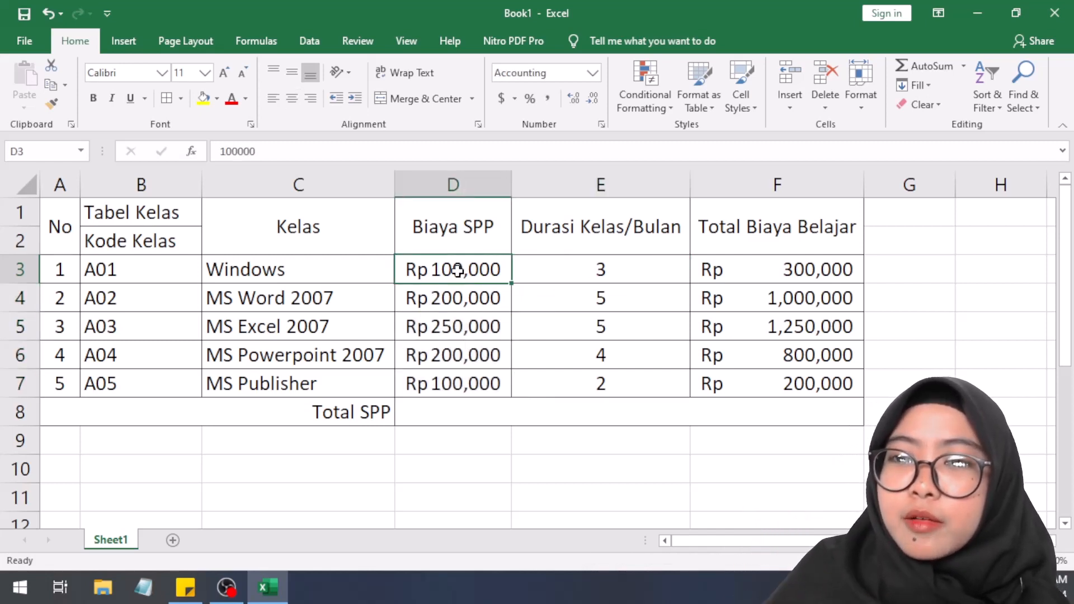
click(823, 265)
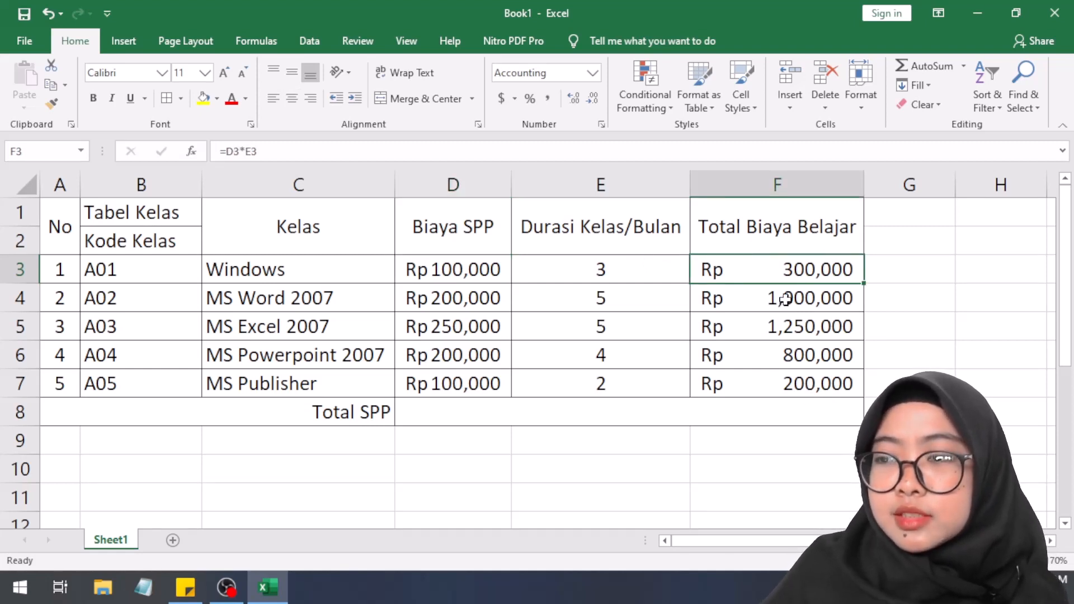
click(812, 329)
click(816, 296)
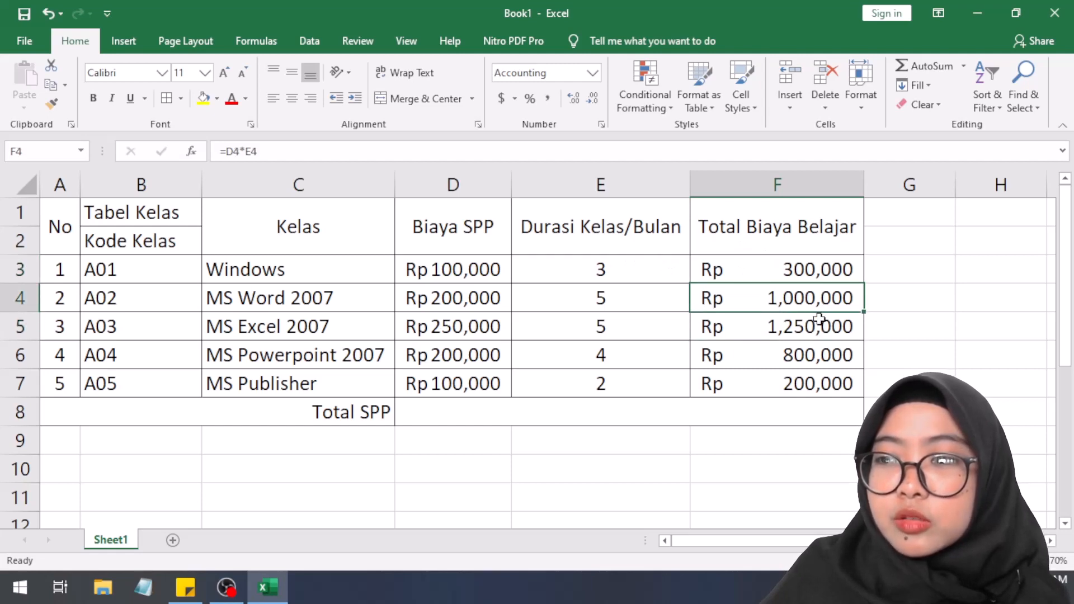
click(792, 320)
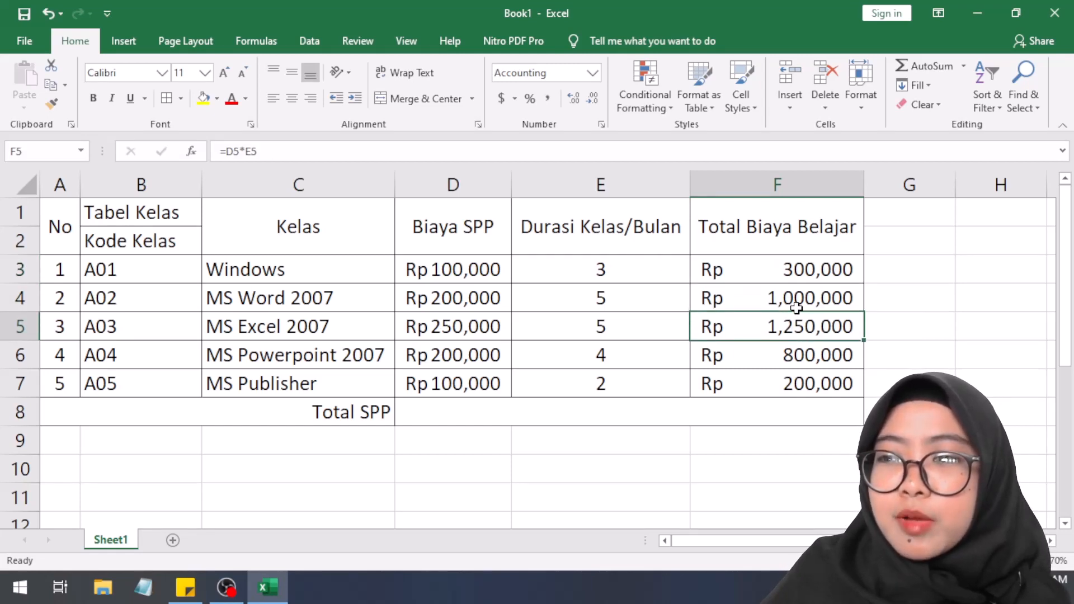
- Review the Total Biaya Belajar formulas in F3 to F7, comparing the cell references in F3 and F4
click(802, 277)
drag(791, 268, 765, 382)
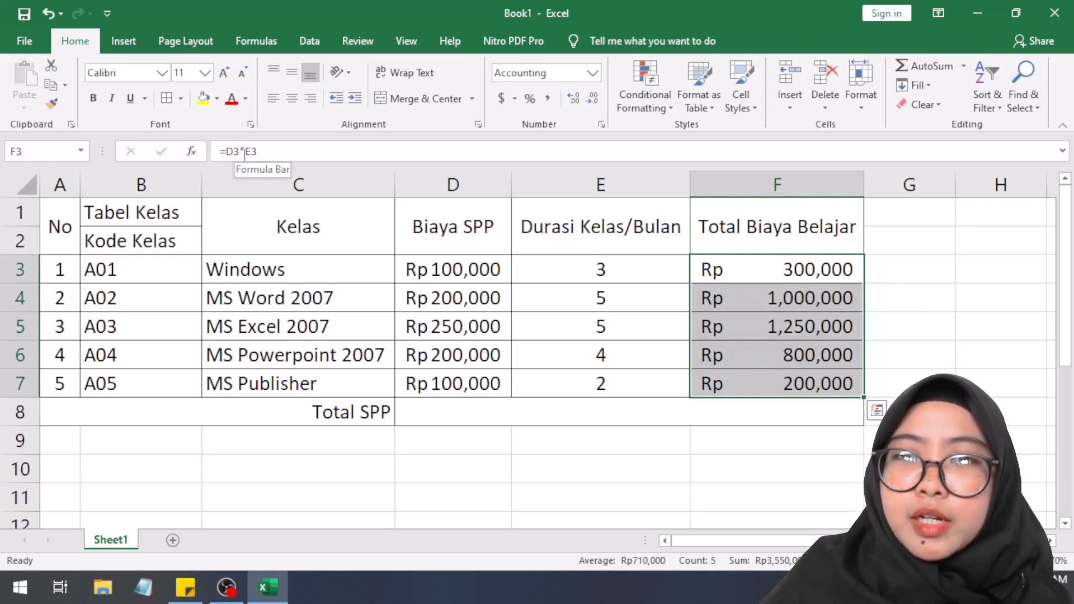
click(767, 289)
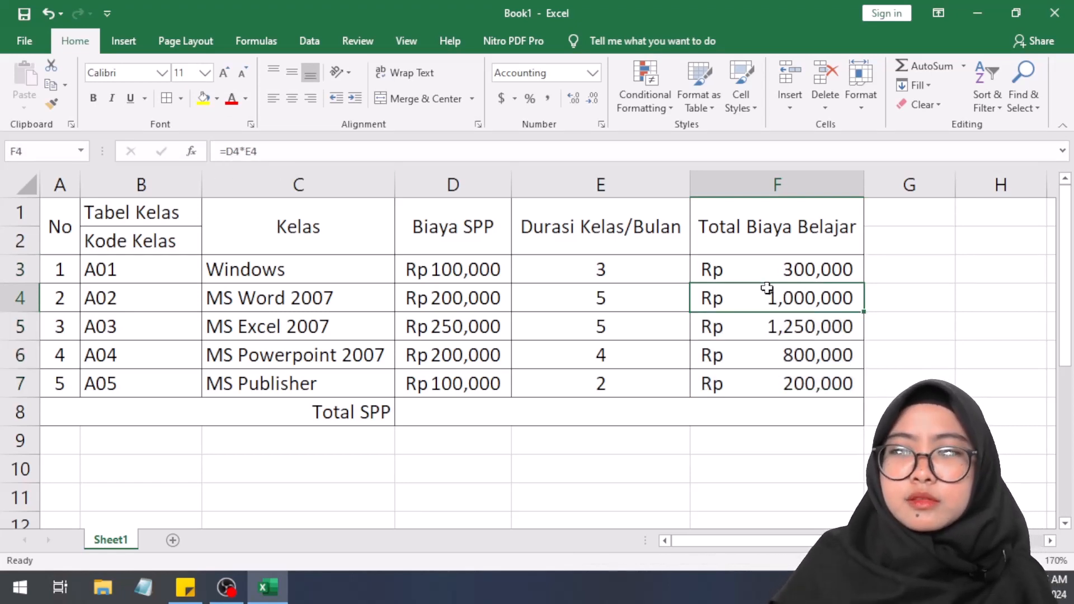
click(931, 248)
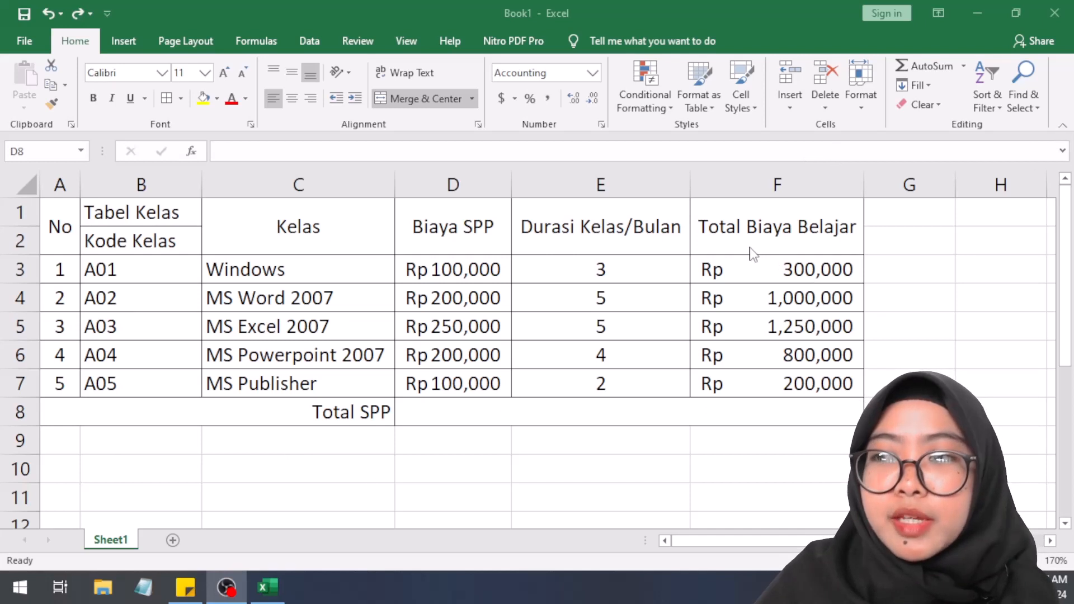
- Enter the formula =F3+F4 in the Total SPP cell D8 to add the Windows and MS Word 2007 totals
click(388, 411)
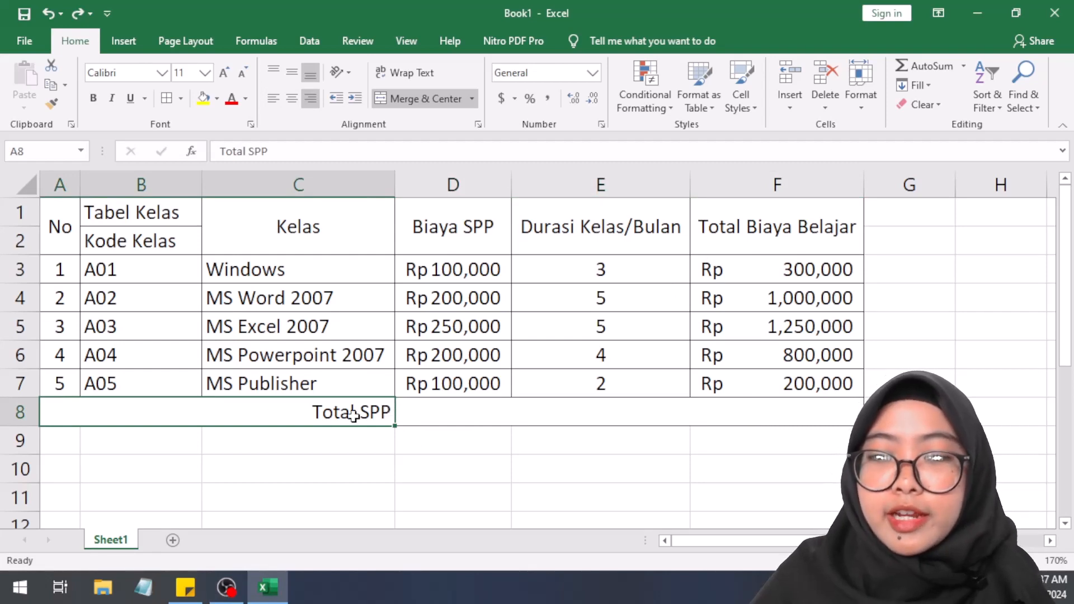
click(438, 414)
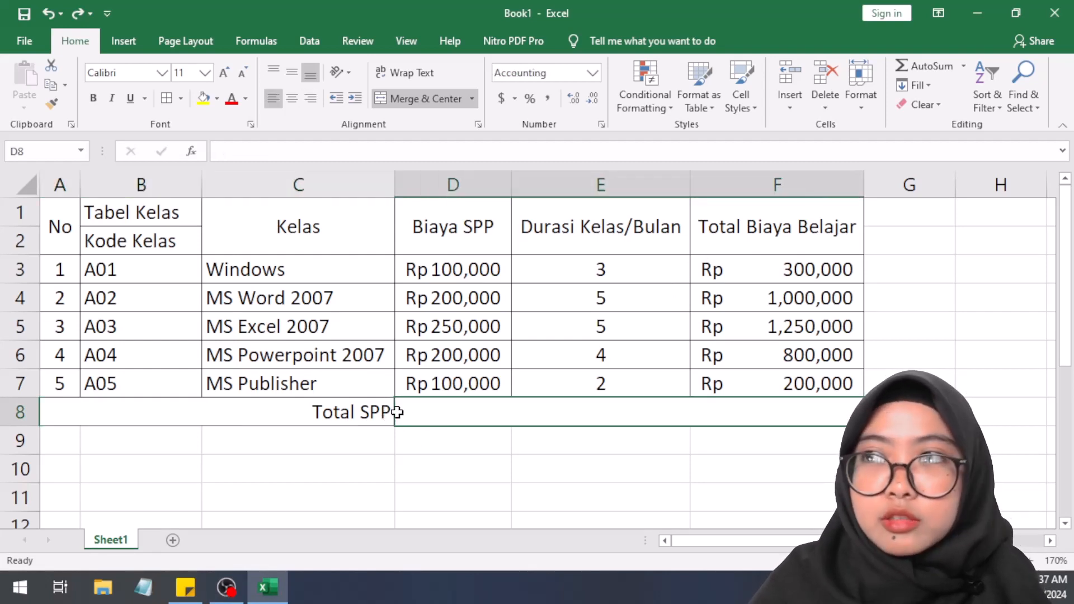
click(1030, 561)
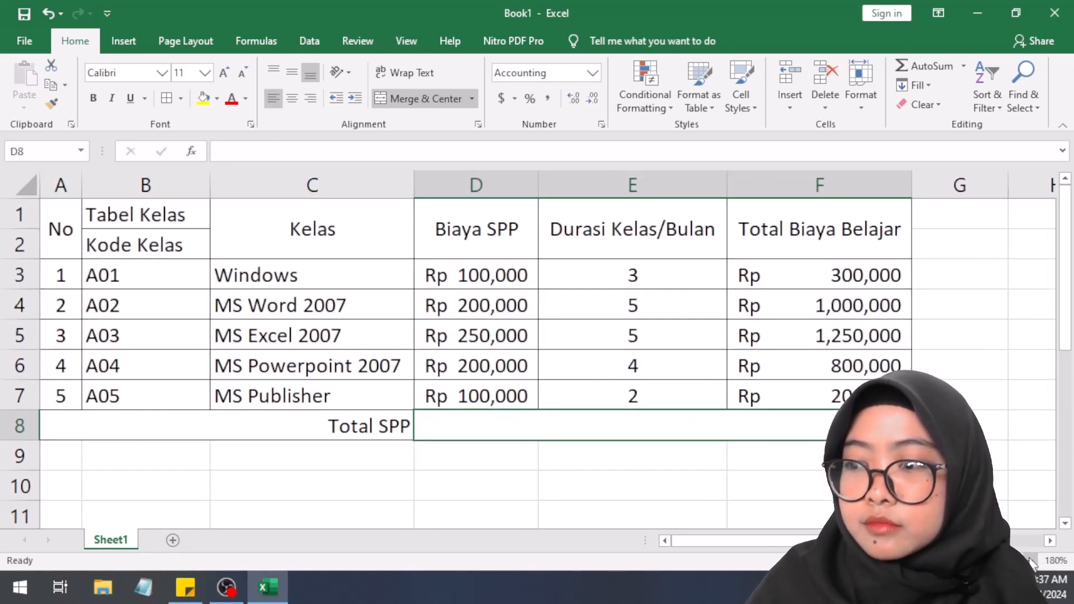
click(1030, 561)
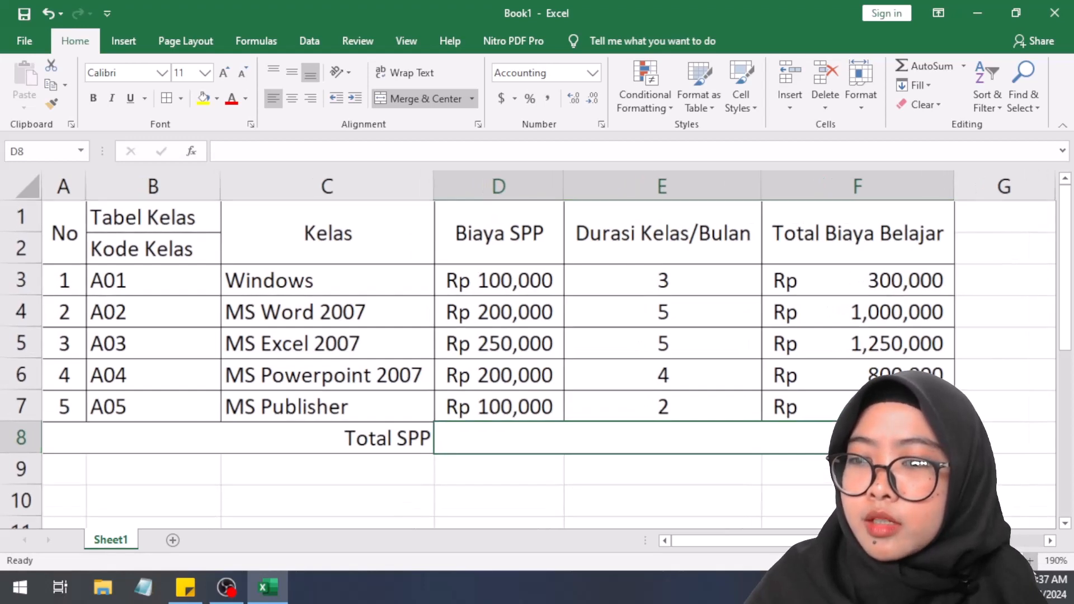
drag(917, 541, 1070, 535)
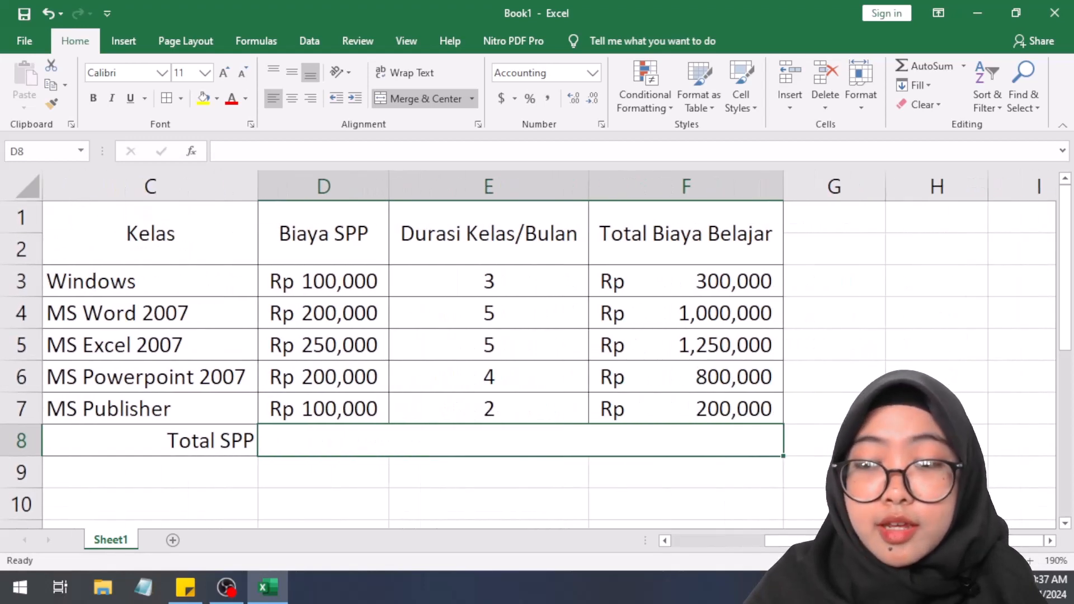
click(714, 286)
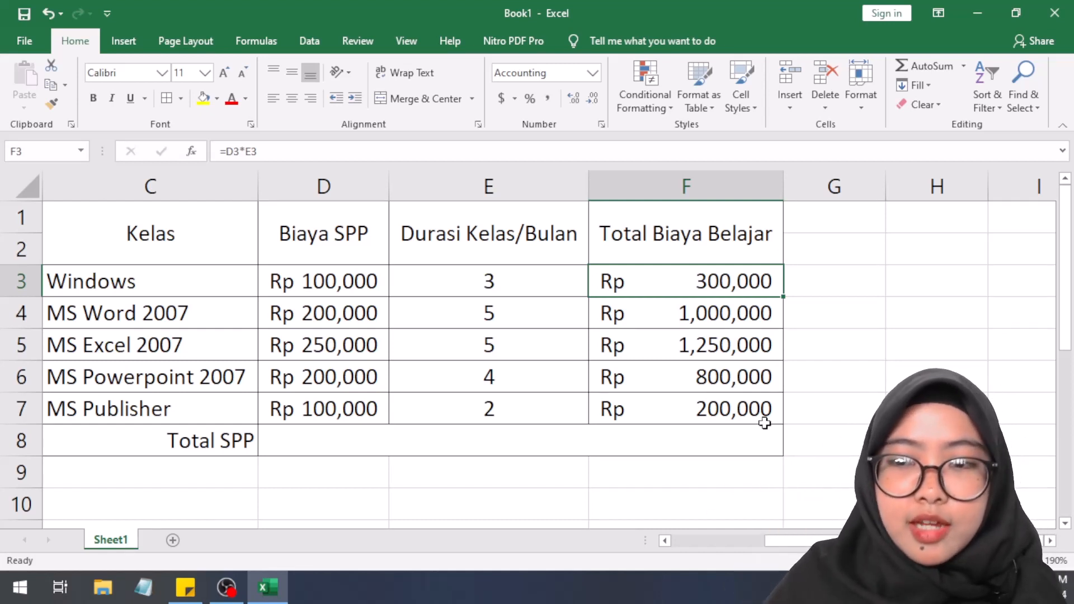
click(635, 441)
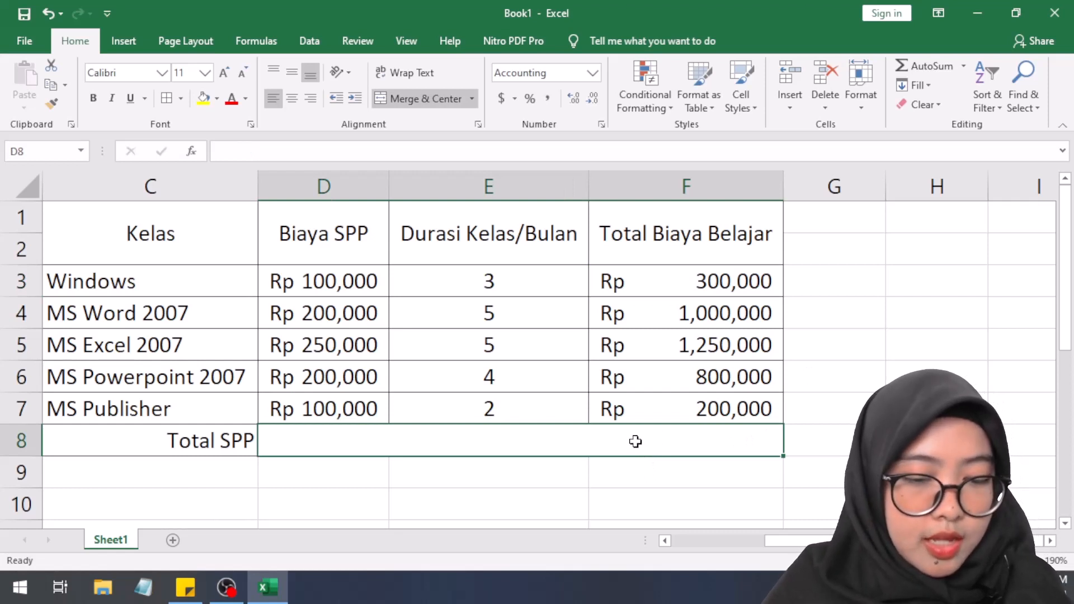
text(+)
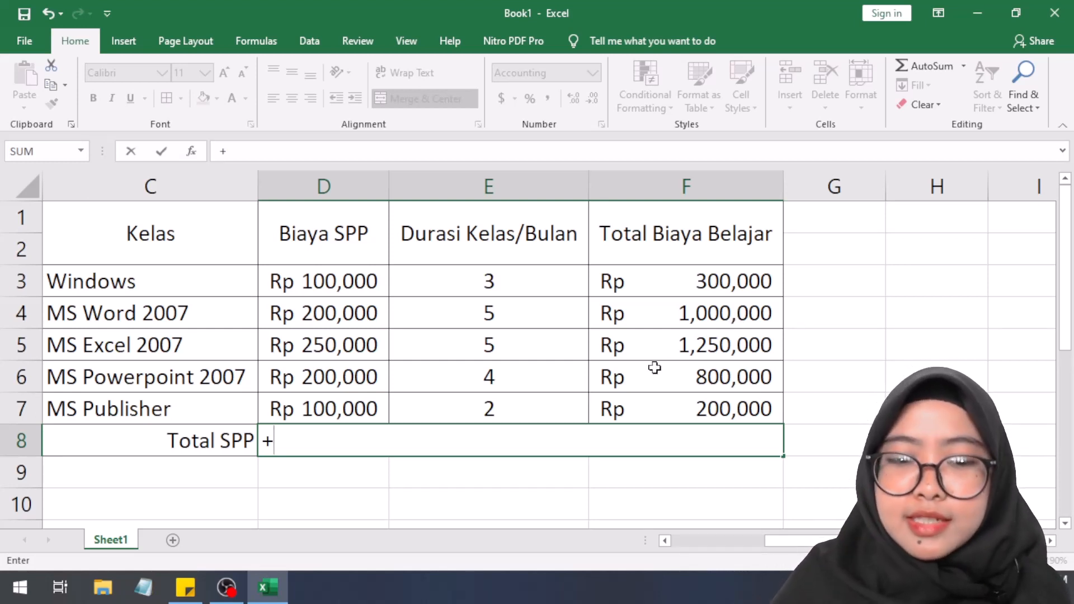
key(BackSpace)
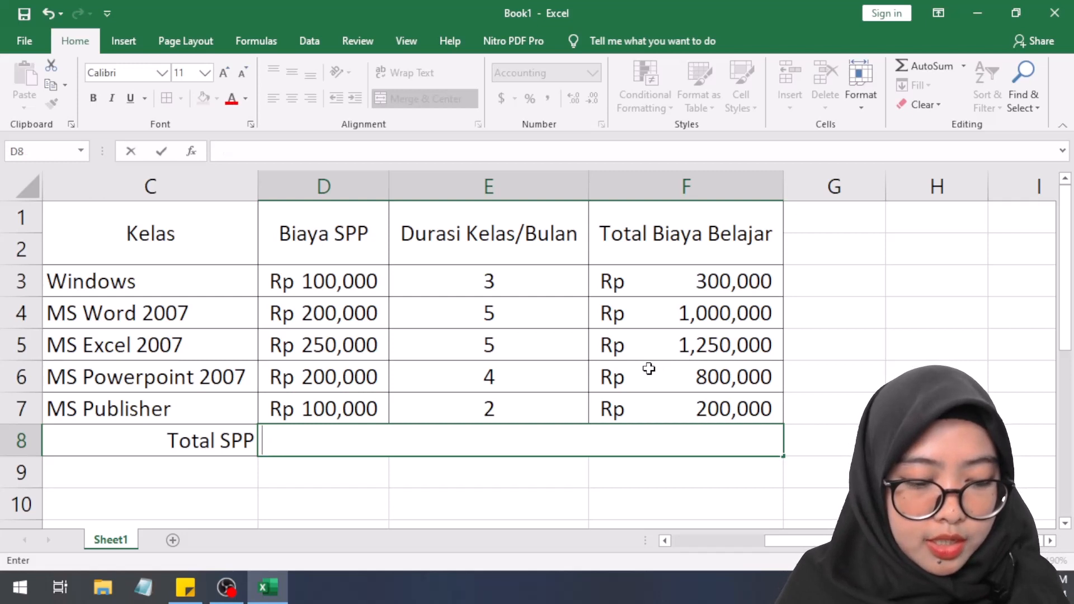
text(=)
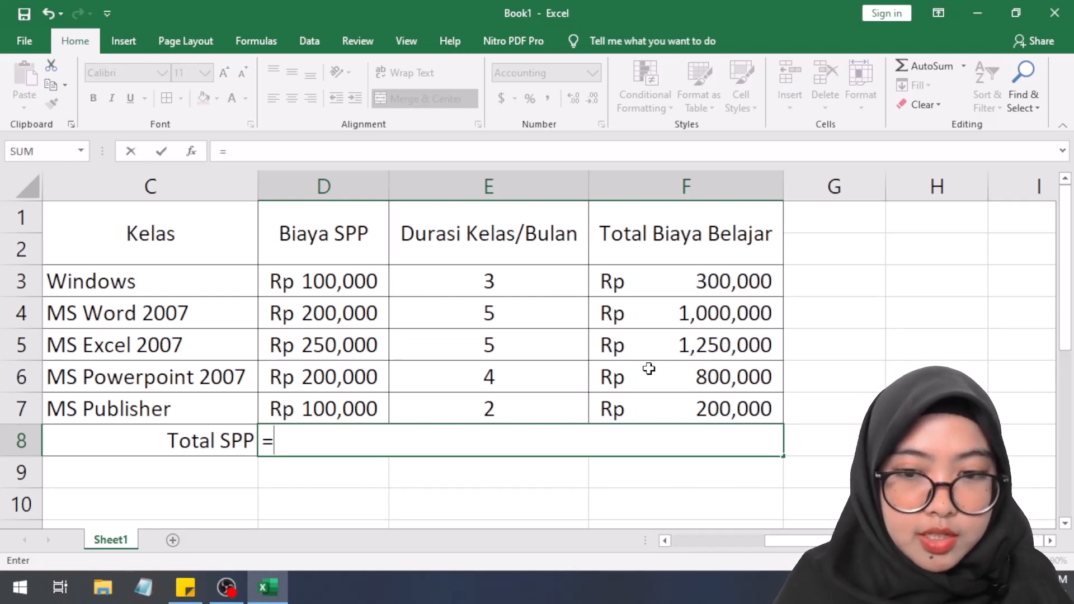
click(700, 286)
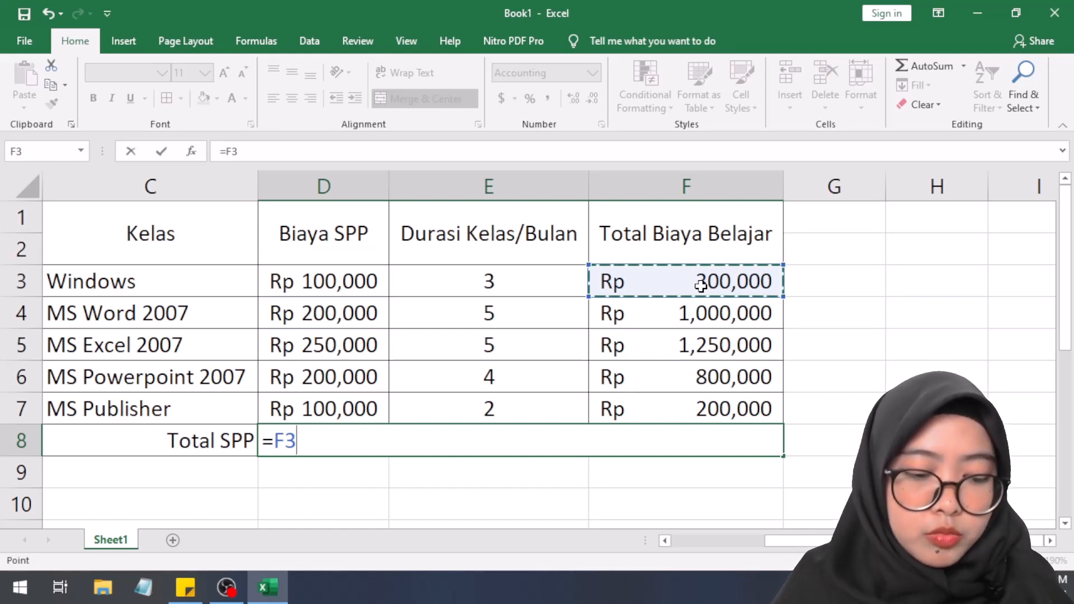
text(+)
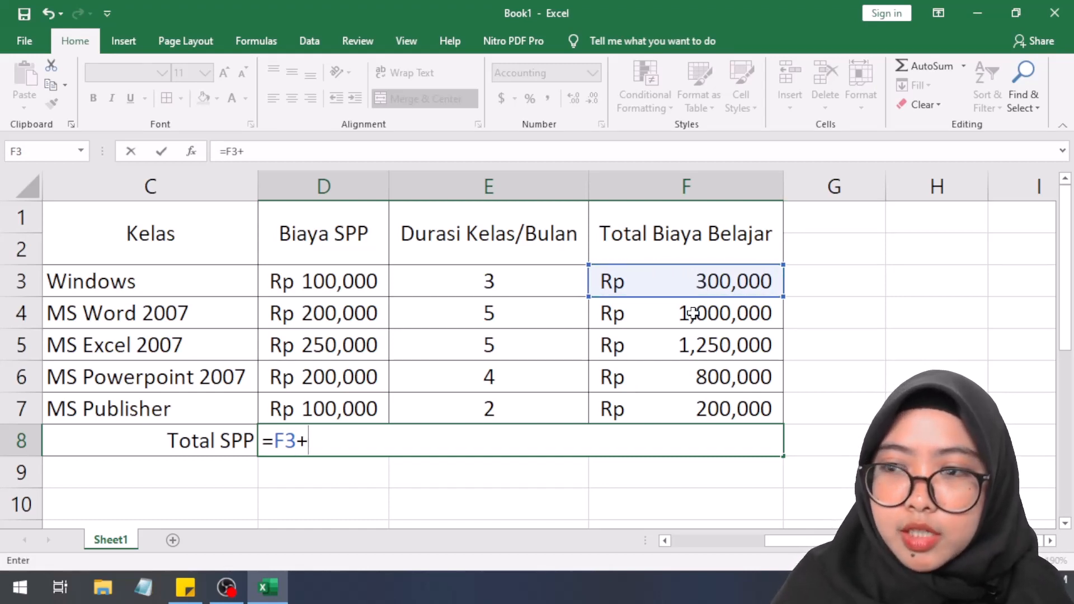
click(693, 312)
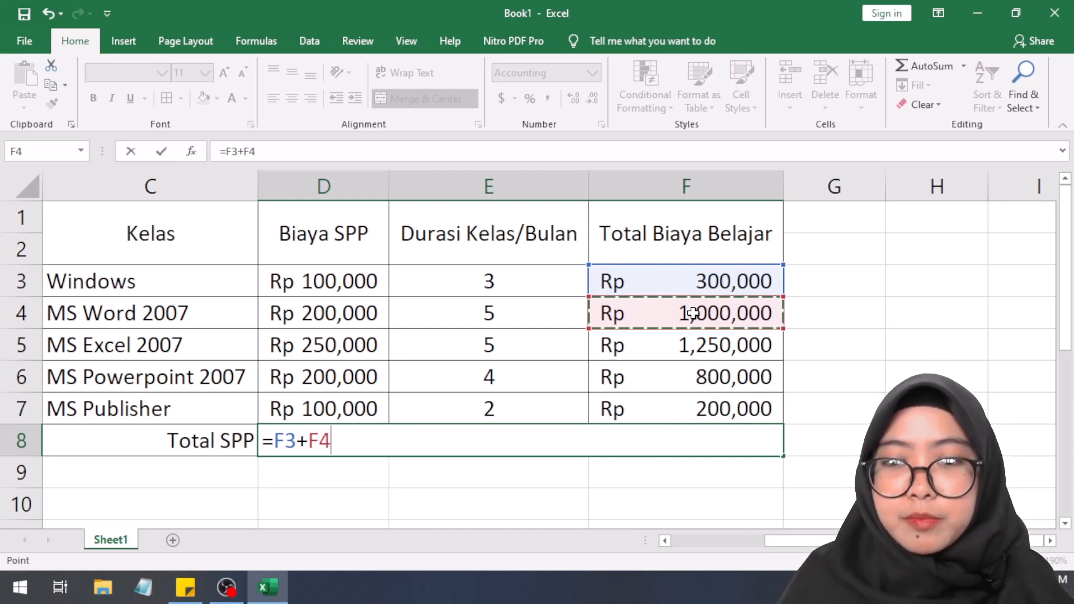
key(Return)
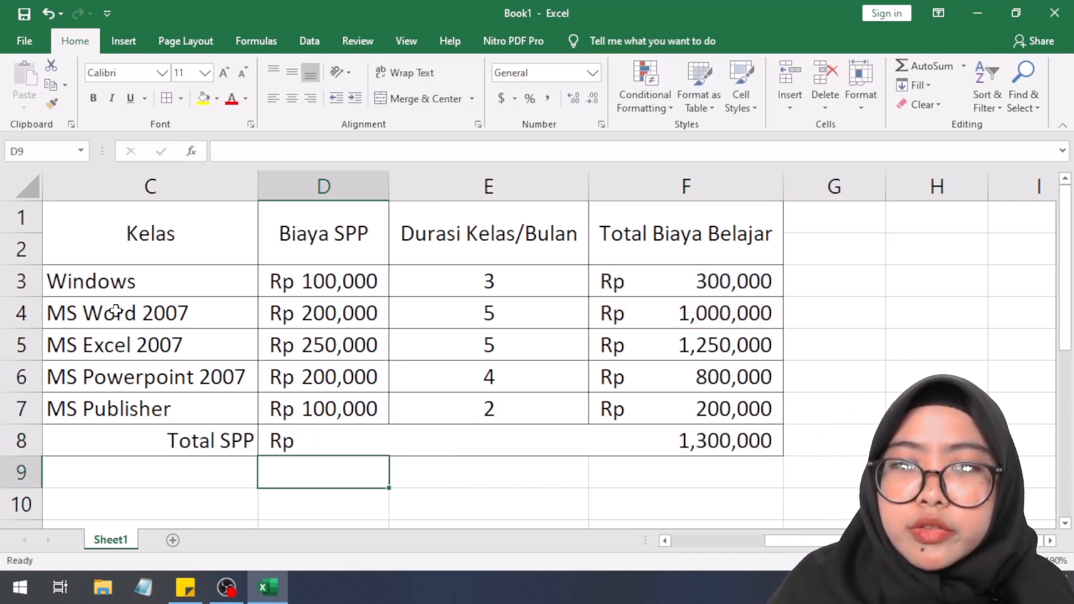
- Try to extend the Total SPP addition formula in D8 with references to F5 and F6
click(706, 443)
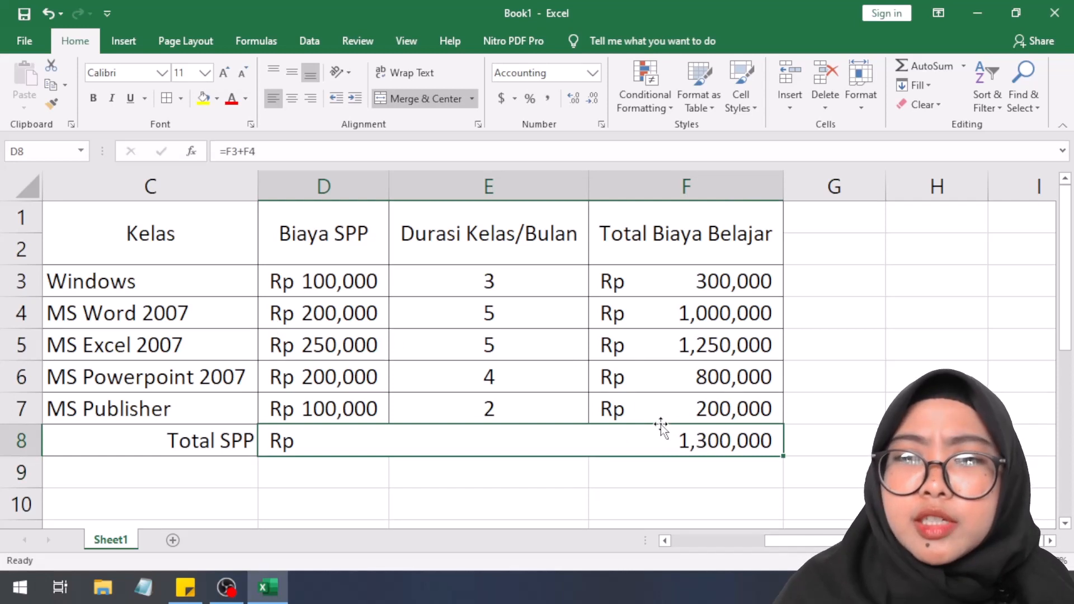
double_click(671, 448)
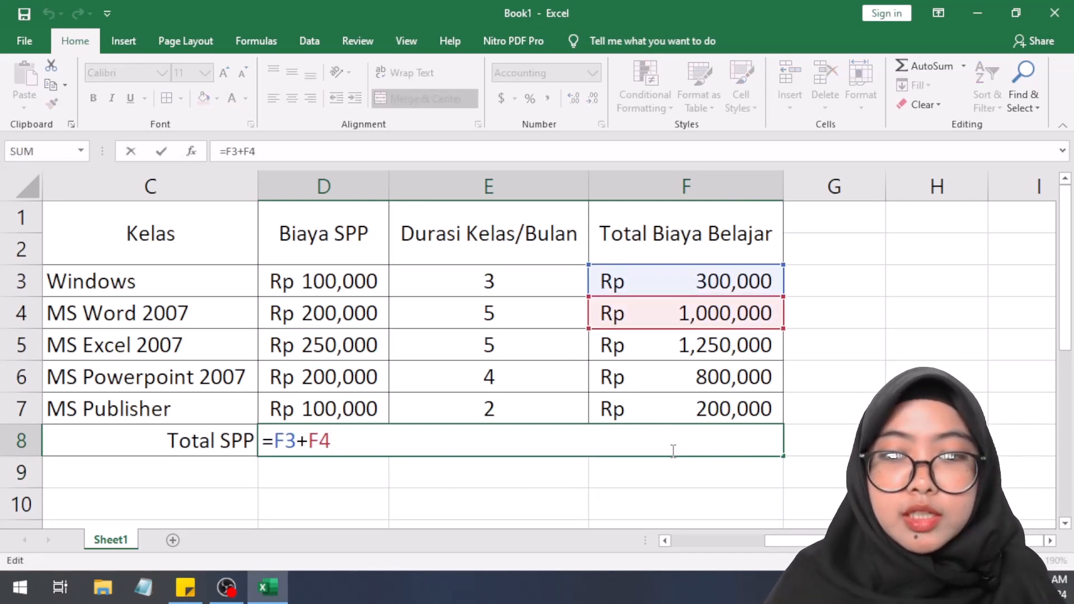
text(+)
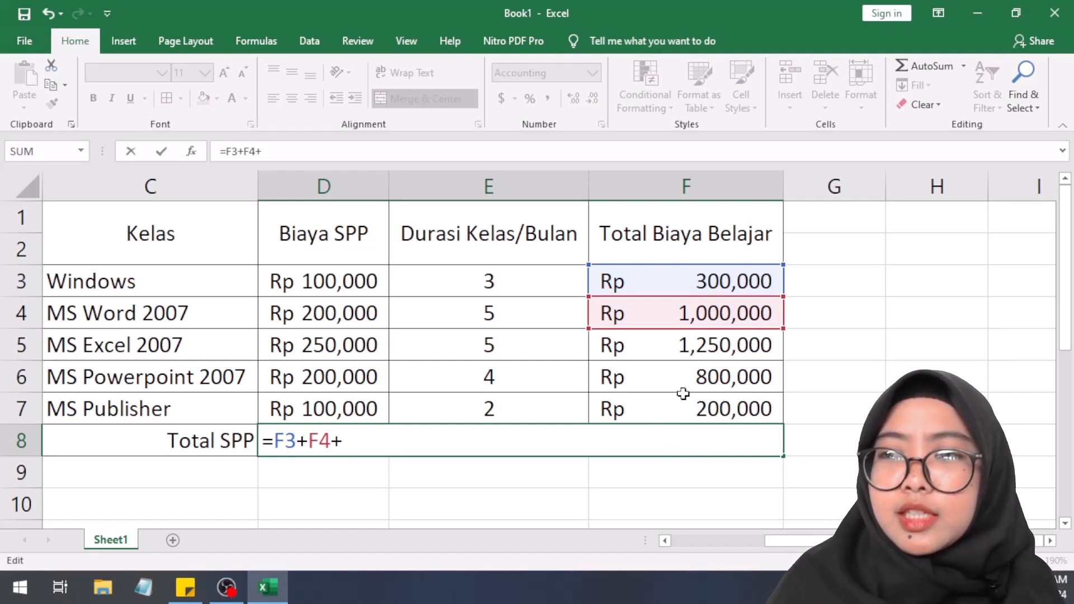
click(751, 351)
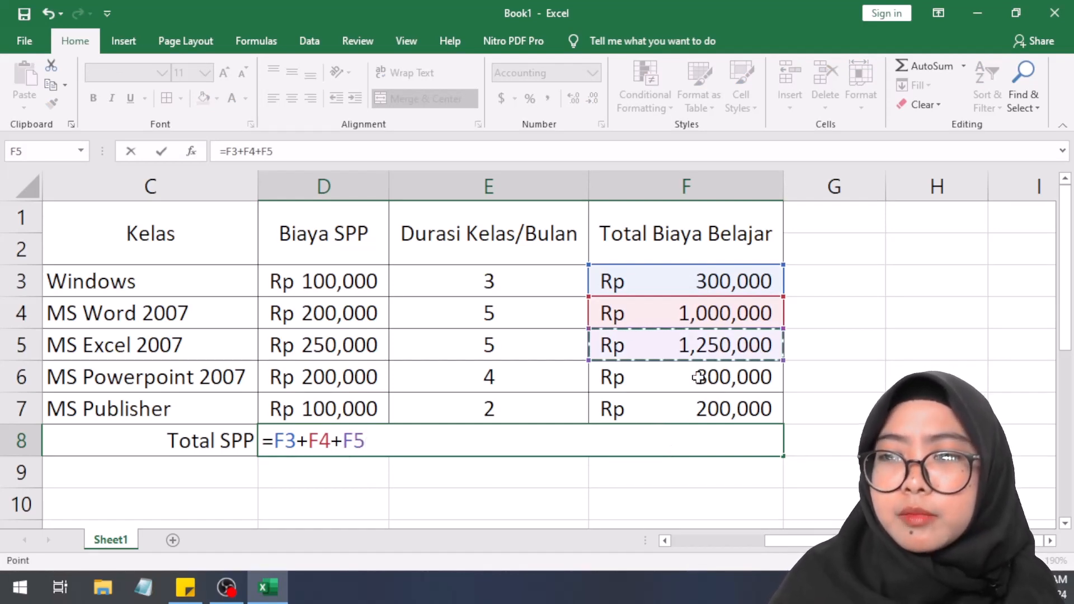
click(697, 377)
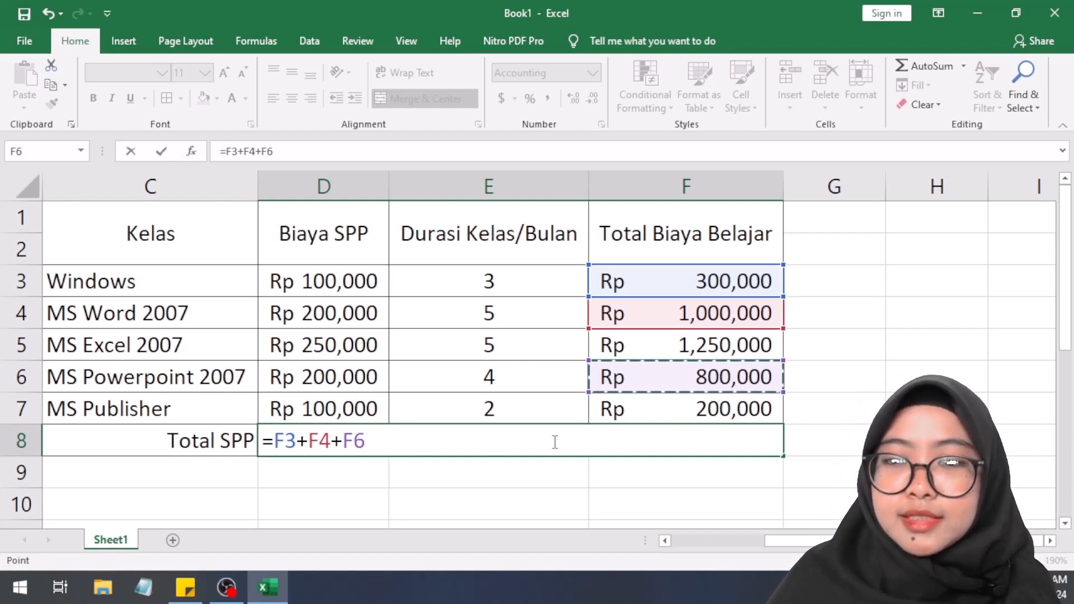
- Clear the whole addition formula from the Total SPP cell D8, leaving its entry empty
key(BackSpace)
key(BackSpace)
key(BackSpace)
key(BackSpace)
key(BackSpace)
key(BackSpace)
key(BackSpace)
key(BackSpace)
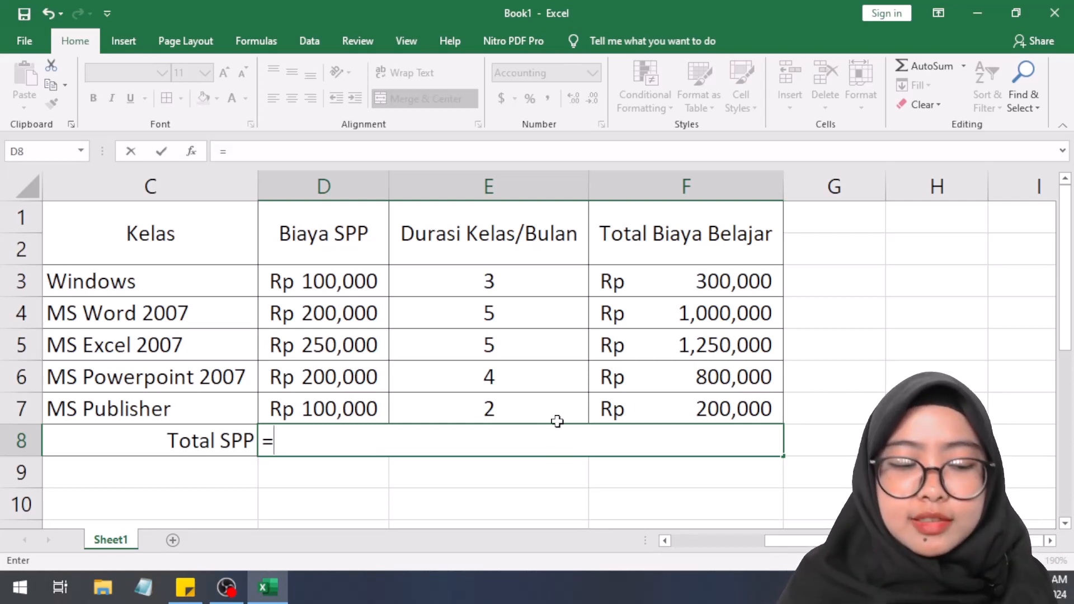
key(BackSpace)
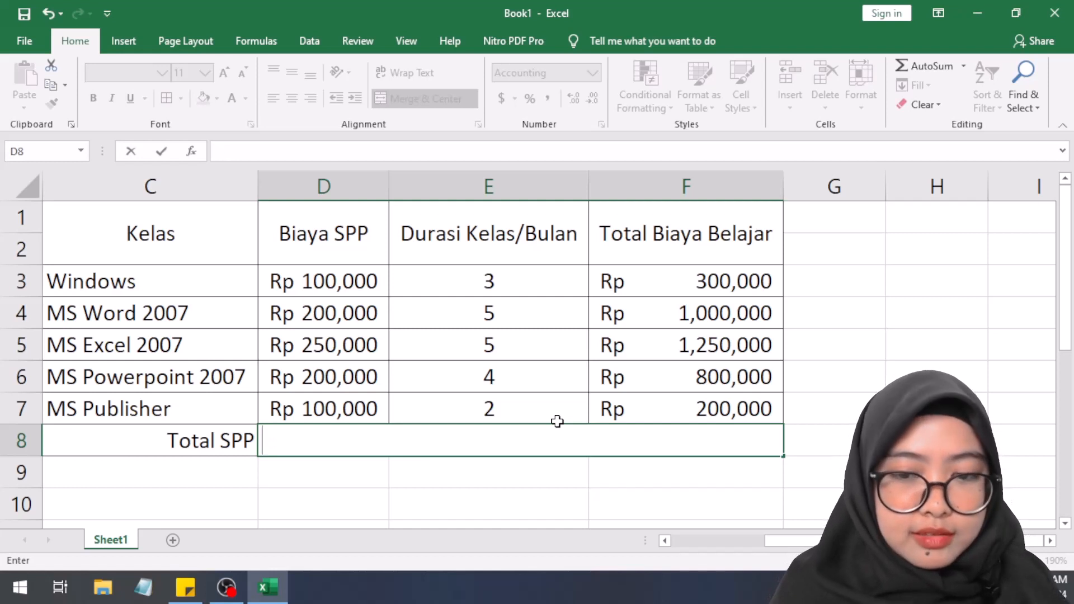
text(+)
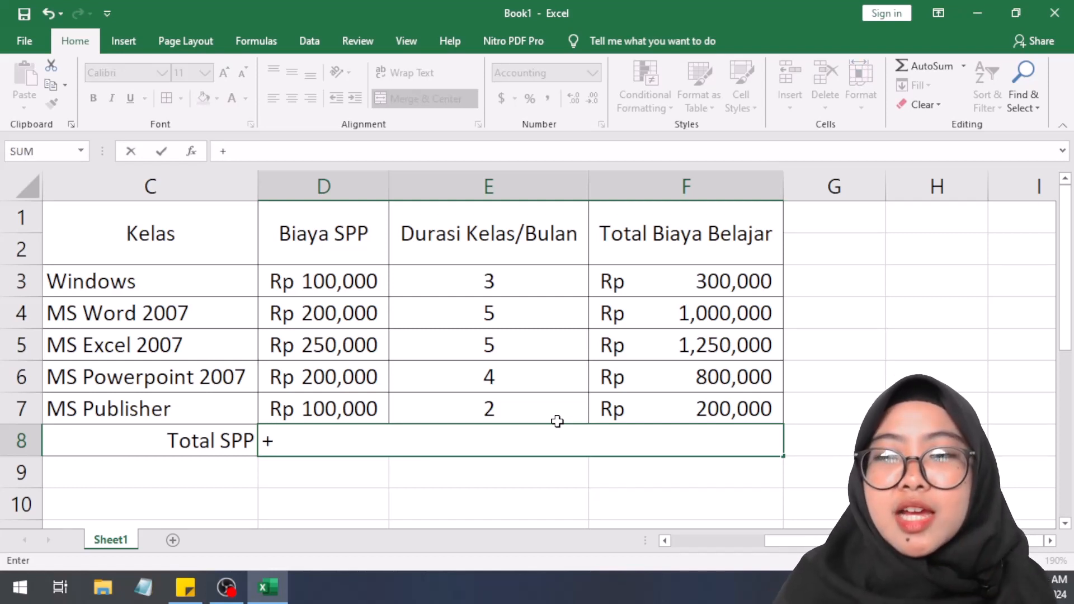
key(BackSpace)
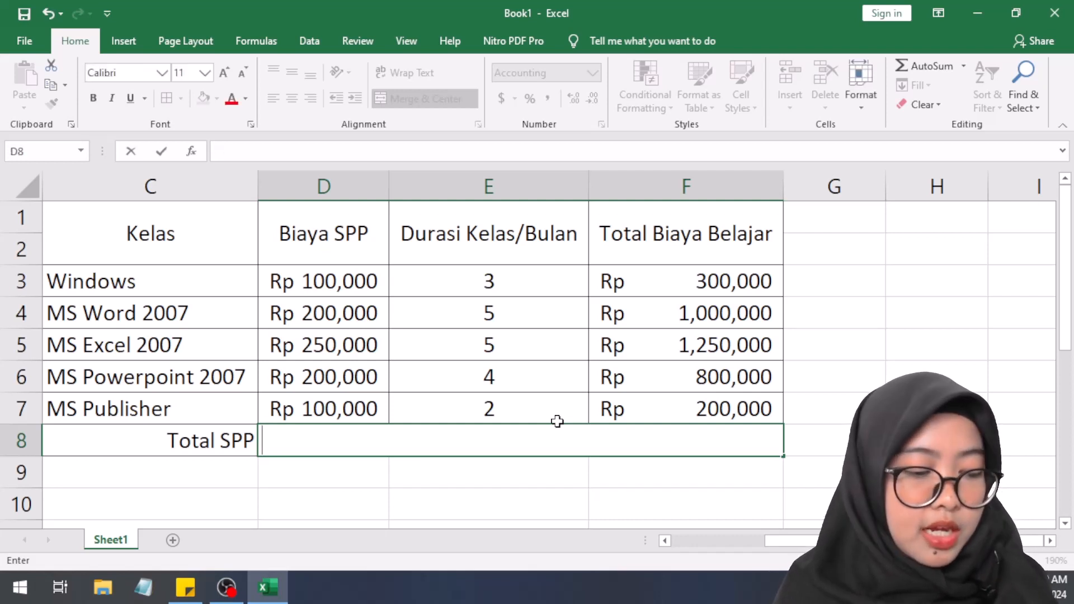
- Try entering the function name SUM in D8 without a leading equals sign, and clear it again
text(sum)
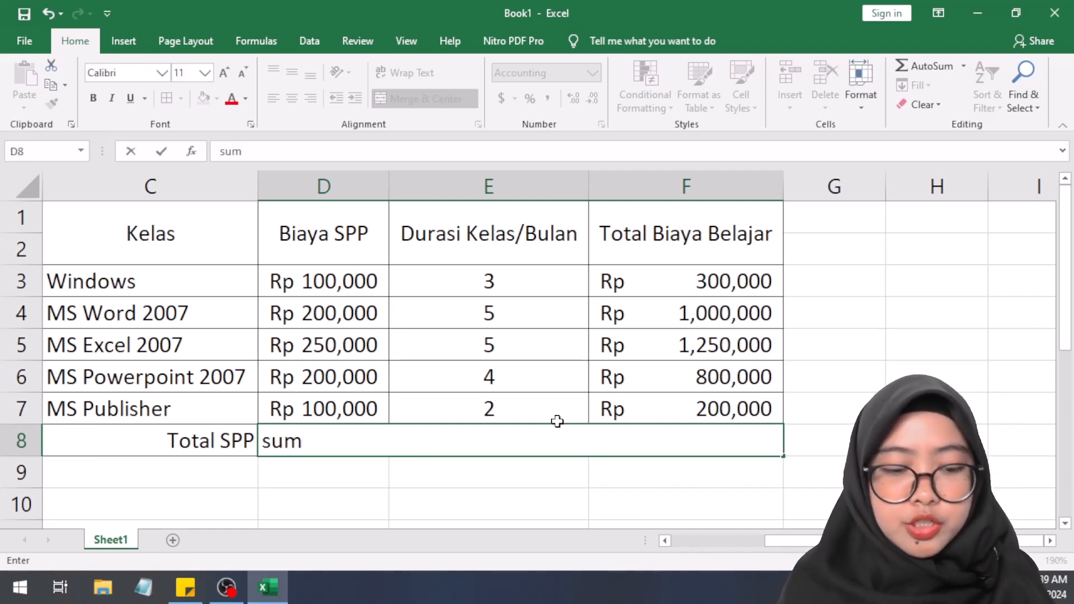
key(BackSpace)
key(BackSpace)
key(BackSpace)
text(S)
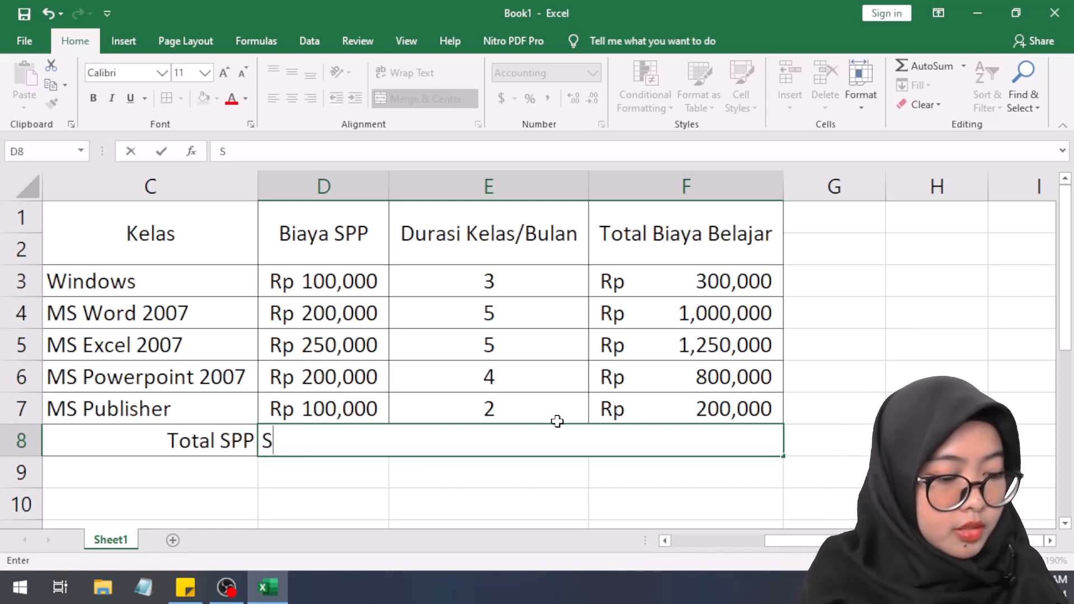
text(UM)
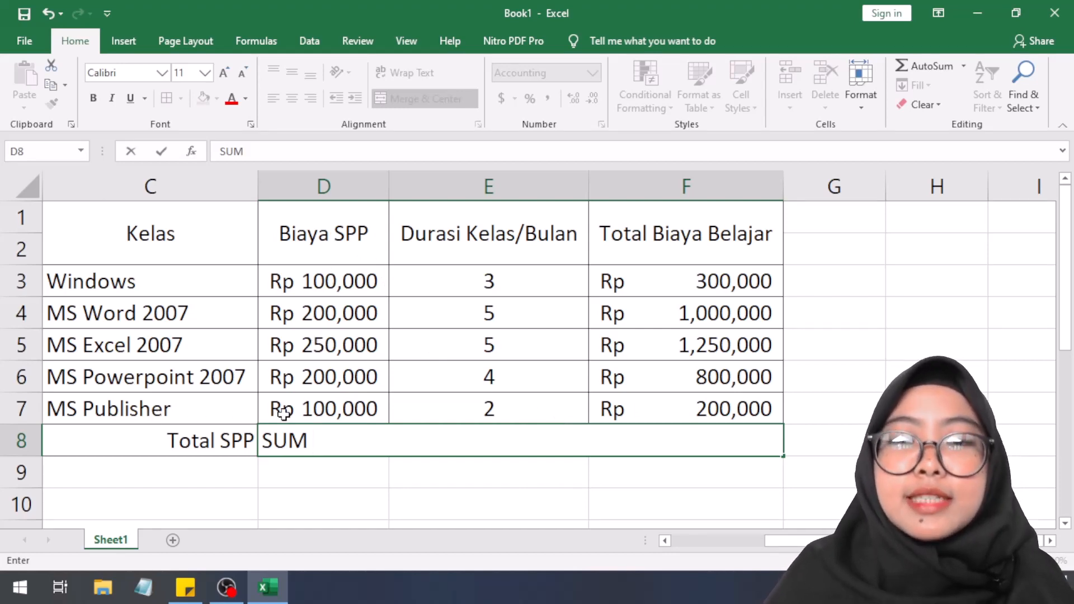
key(BackSpace)
key(BackSpace)
key(BackSpace)
key(BackSpace)
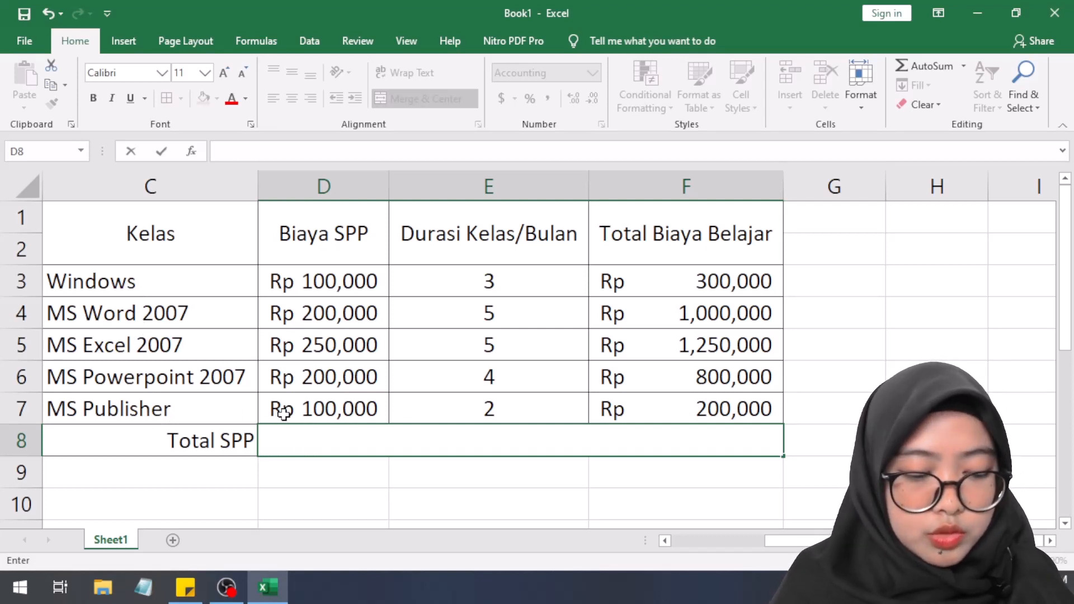
- Try to reference the Biaya SPP range D3 to D7 after entering SUM in D8 without an equals sign
text(+)
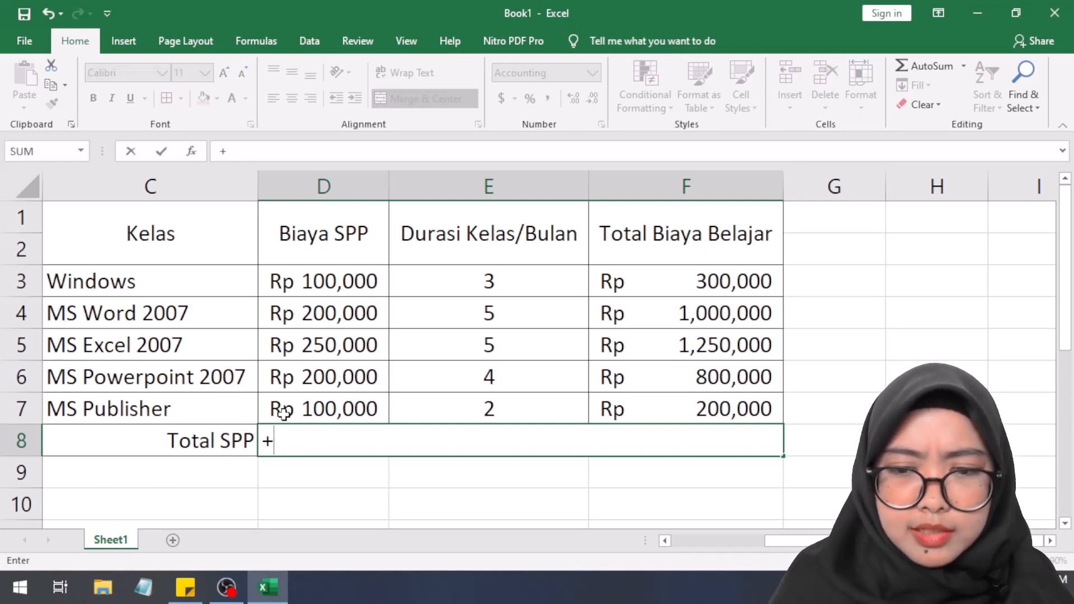
key(BackSpace)
text(SUM)
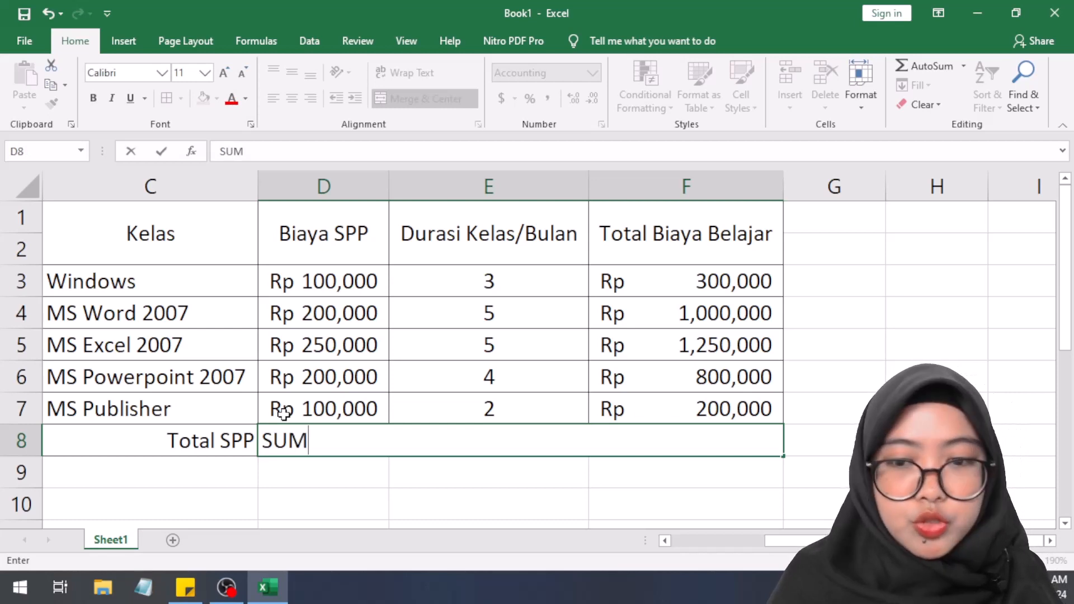
drag(321, 279, 295, 408)
double_click(348, 440)
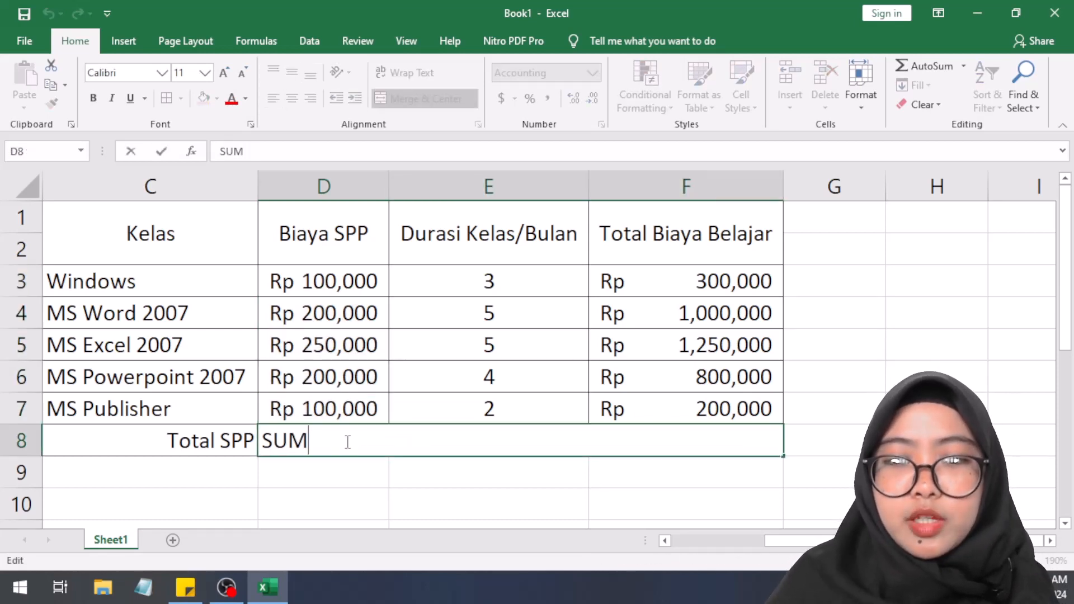
- Replace the unfinished entry in the Total SPP cell D8 with the formula =SUM(D3:D7) to total the Biaya SPP column
key(BackSpace)
key(BackSpace)
key(BackSpace)
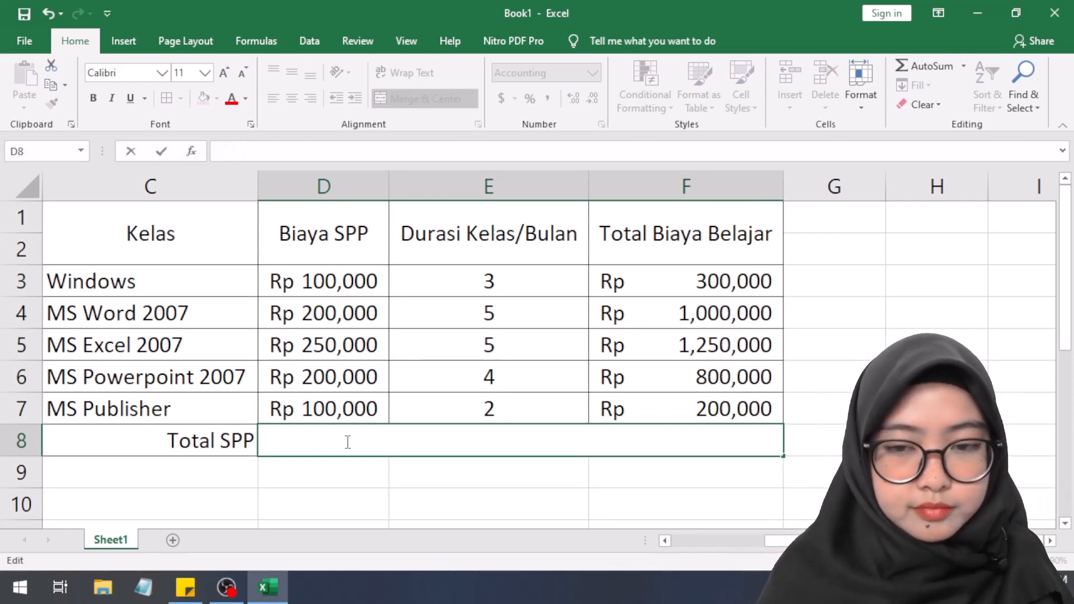
text(=)
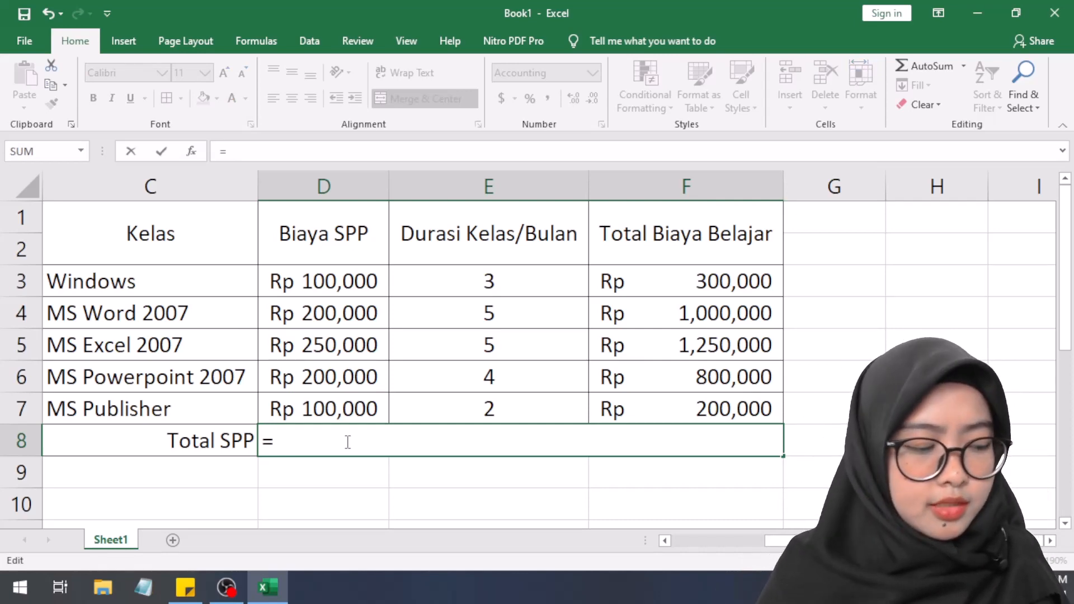
text(SUM)
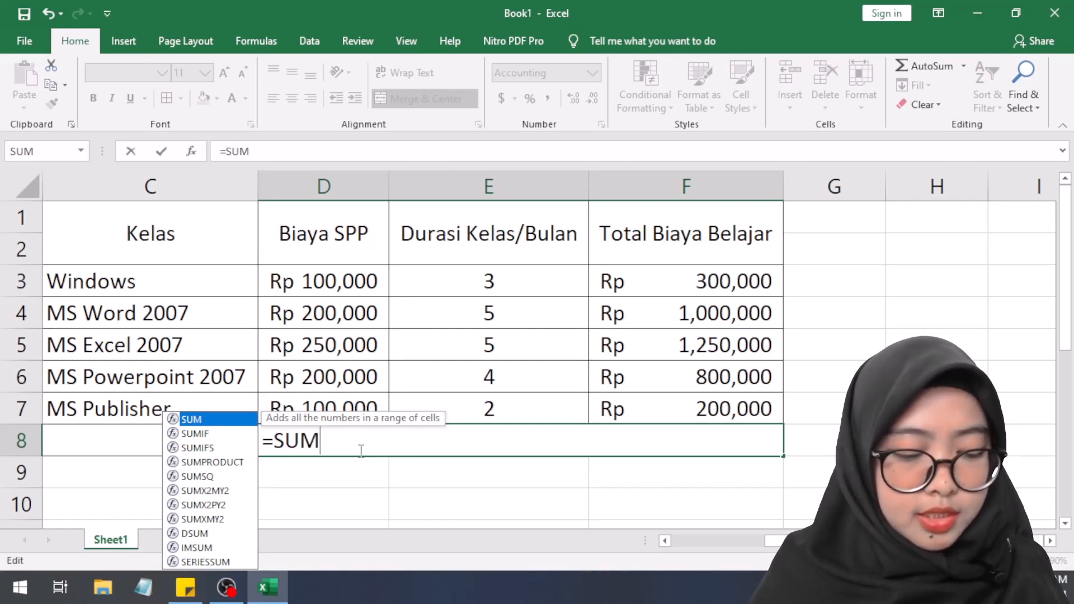
text(()
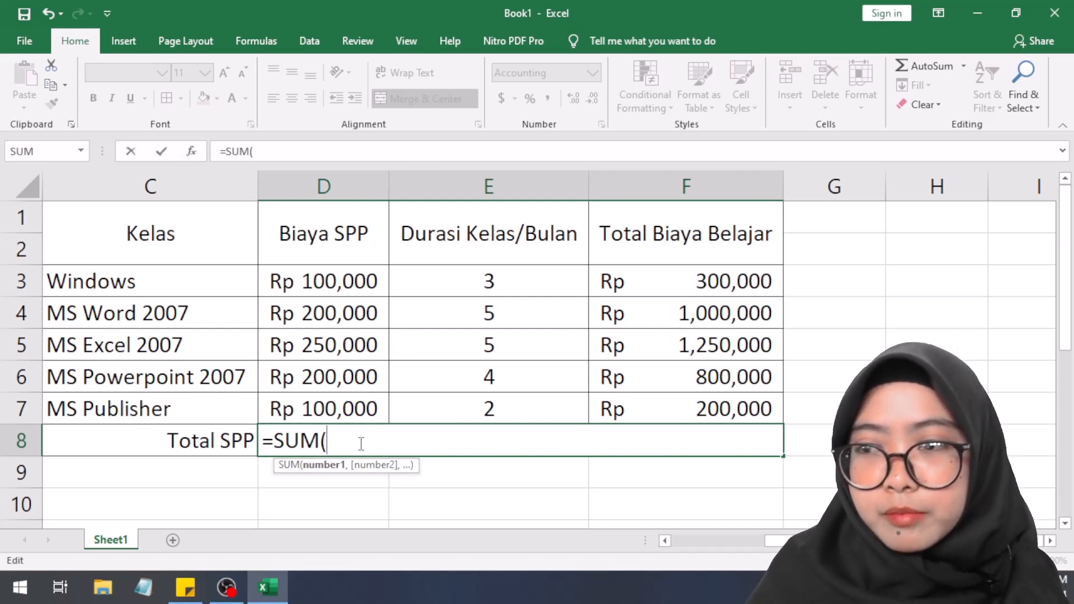
click(360, 283)
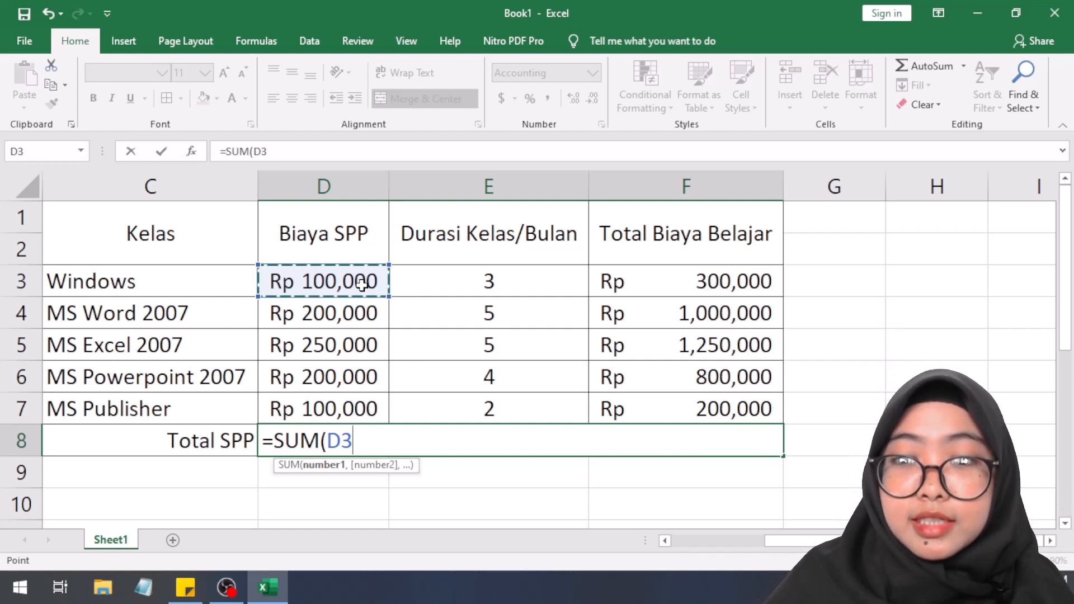
drag(360, 283, 344, 399)
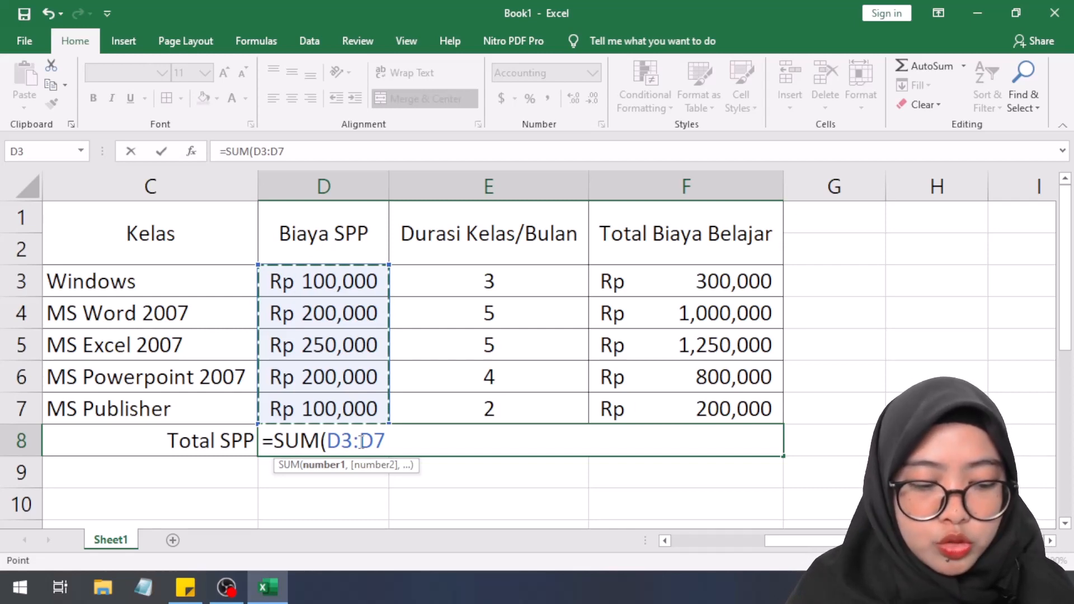
text())
key(Return)
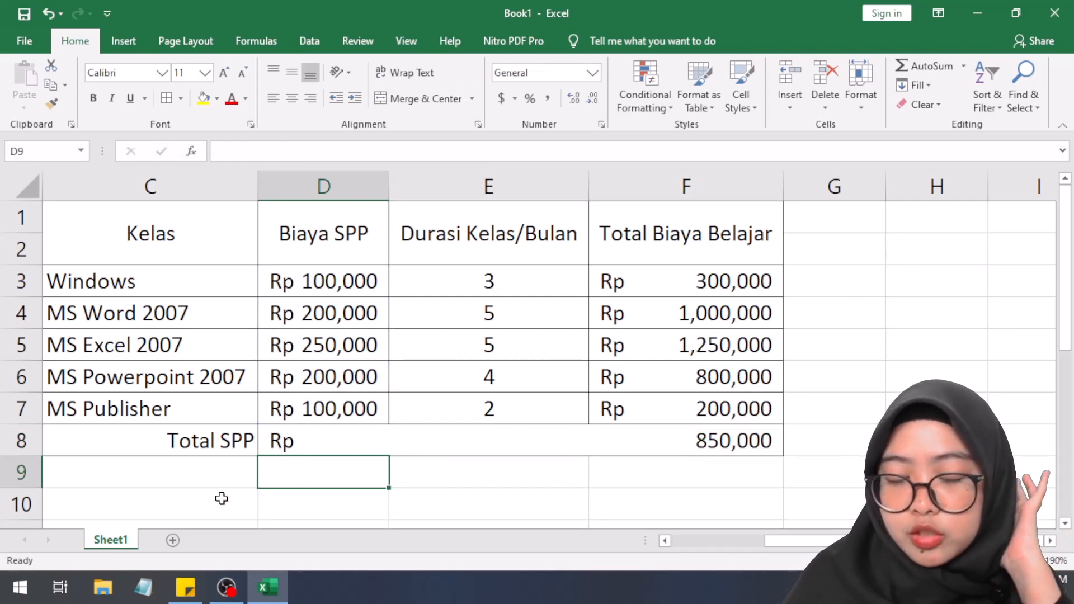
- Clear the whole SUM formula over the Biaya SPP range from the Total SPP cell D8
click(306, 450)
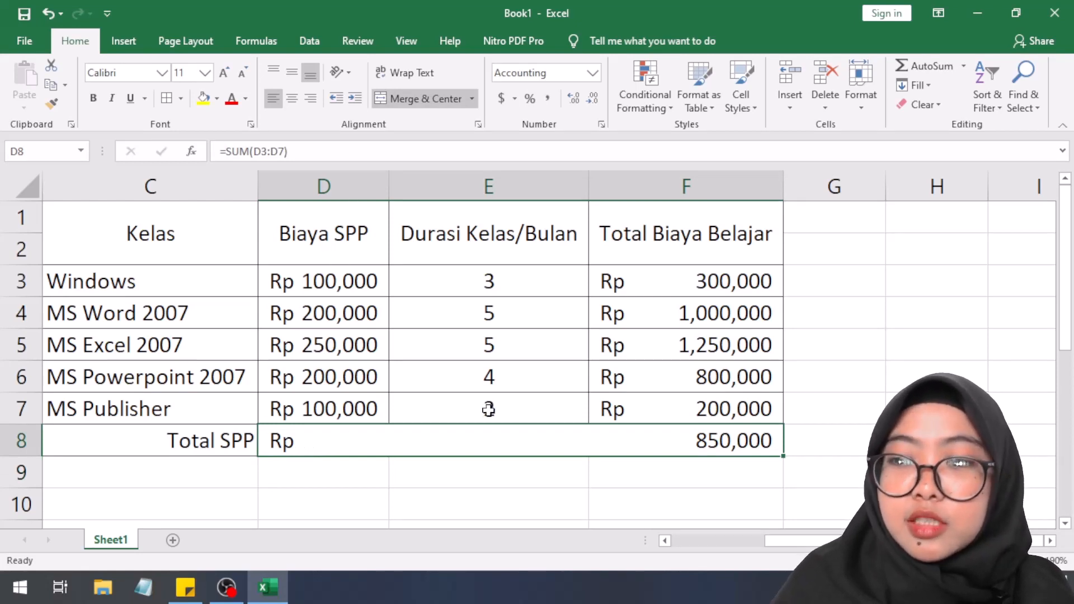
double_click(463, 436)
key(BackSpace)
key(BackSpace)
key(BackSpace)
key(BackSpace)
key(BackSpace)
key(BackSpace)
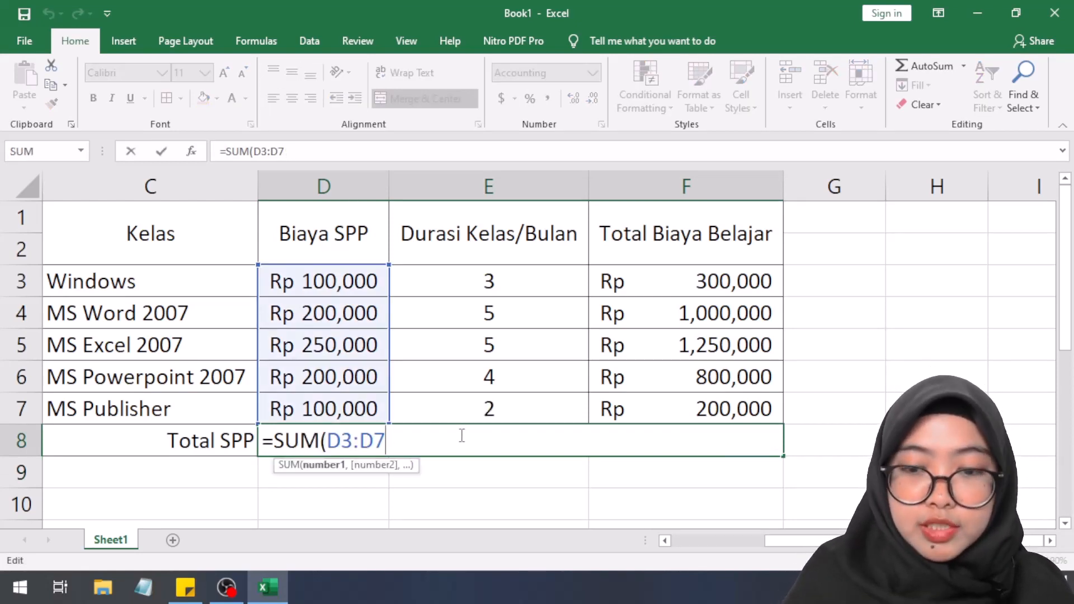
key(BackSpace)
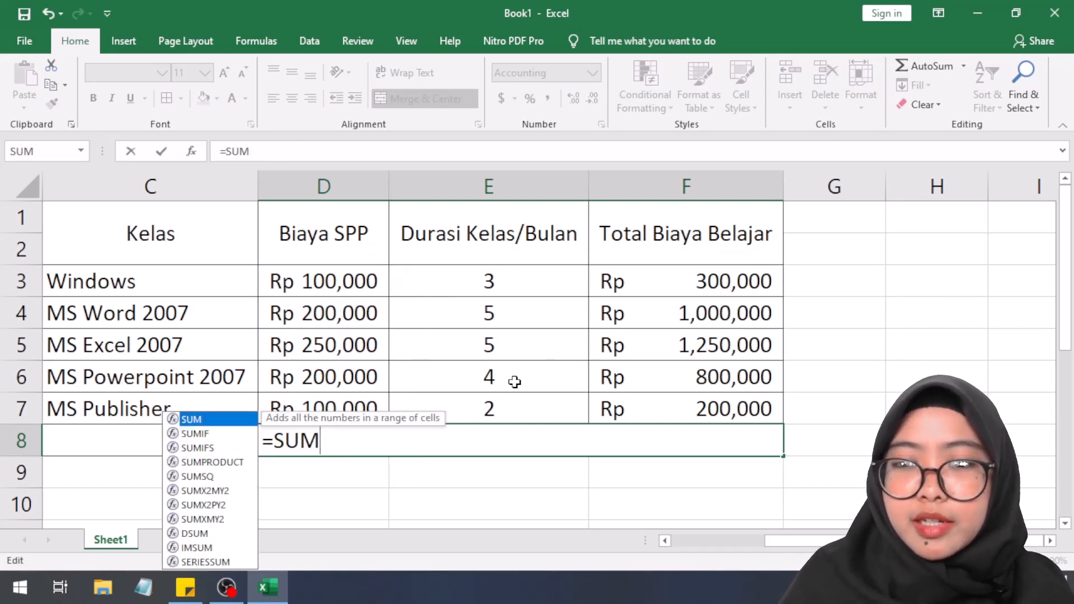
key(BackSpace)
key(BackSpace)
key(BackSpace)
key(BackSpace)
key(Escape)
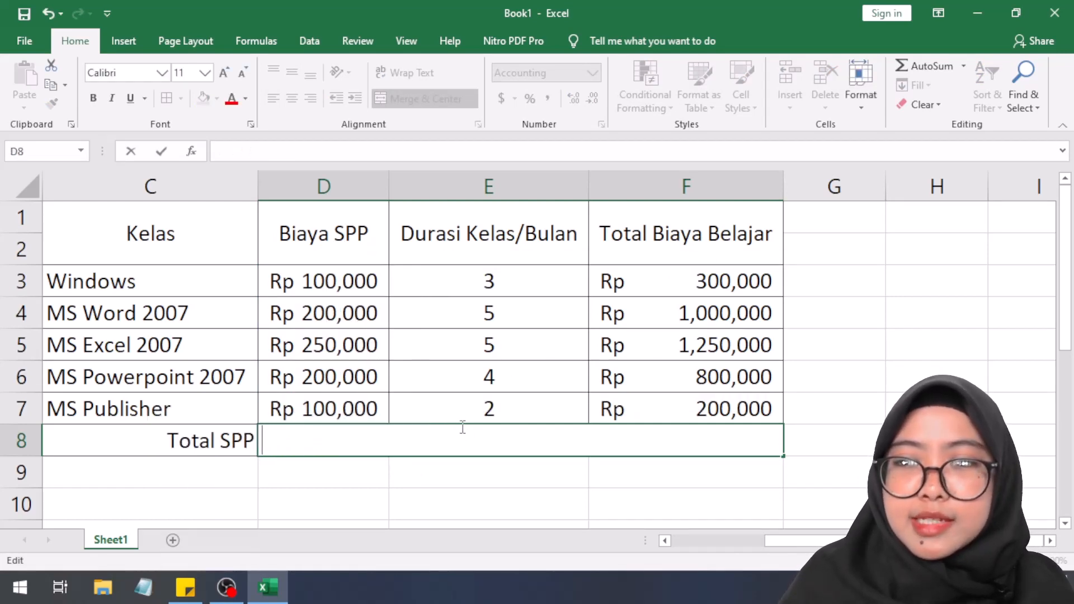
- Total the Total Biaya Belajar values in the Total SPP cell D8 with the formula =SUM(F3:F7)
click(762, 280)
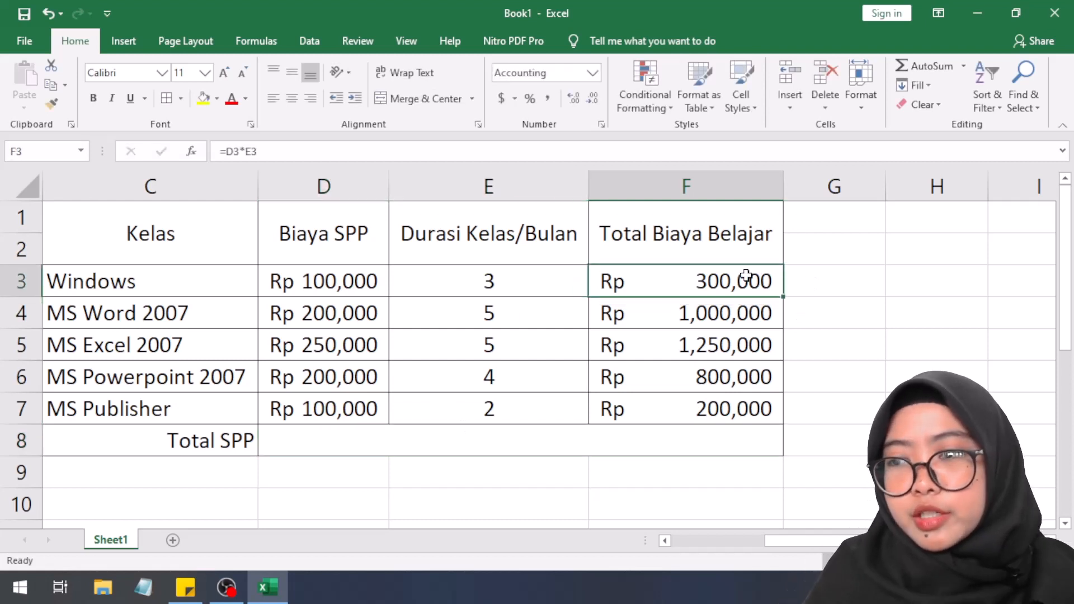
drag(741, 281, 706, 403)
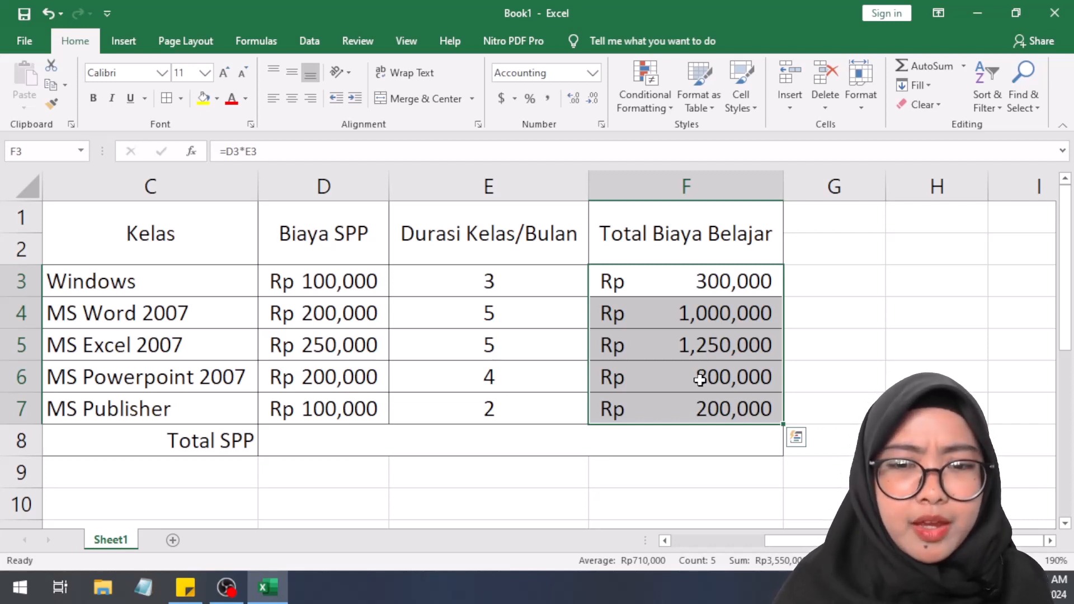
click(627, 436)
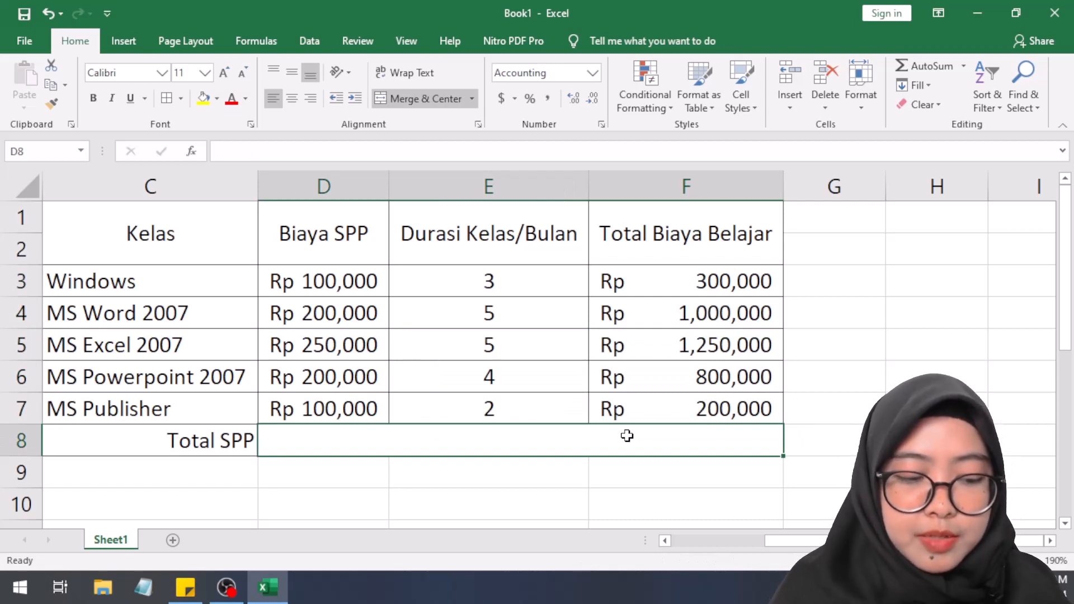
text(=S)
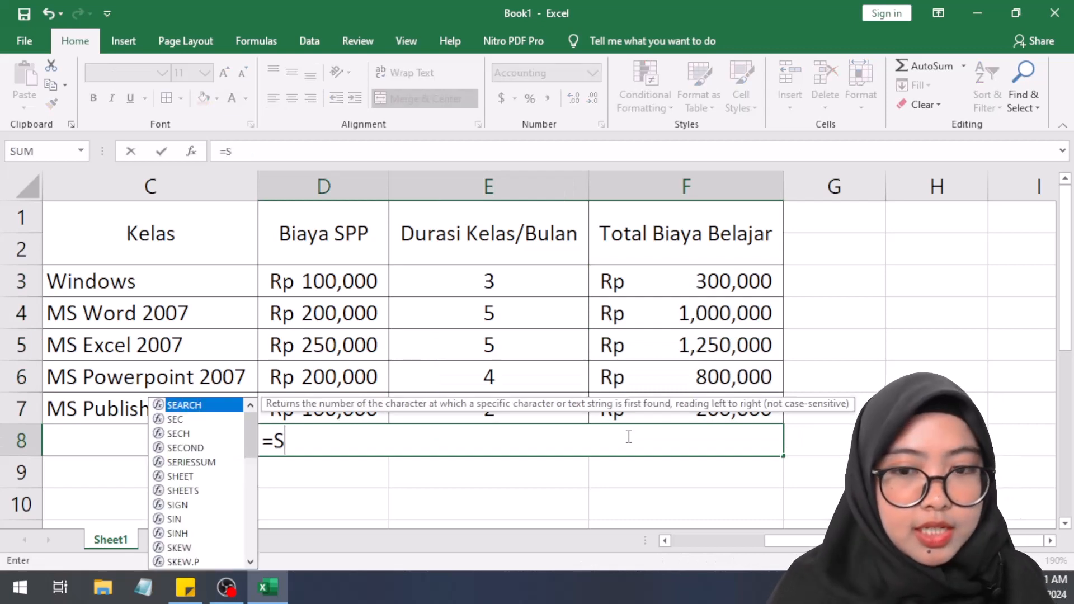
text(UM)
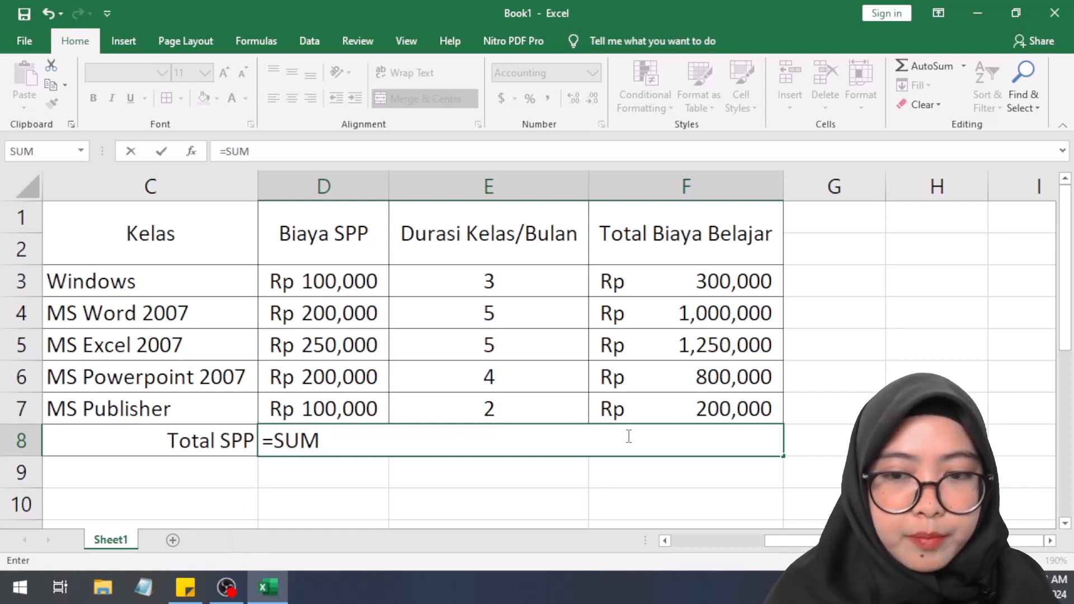
key(BackSpace)
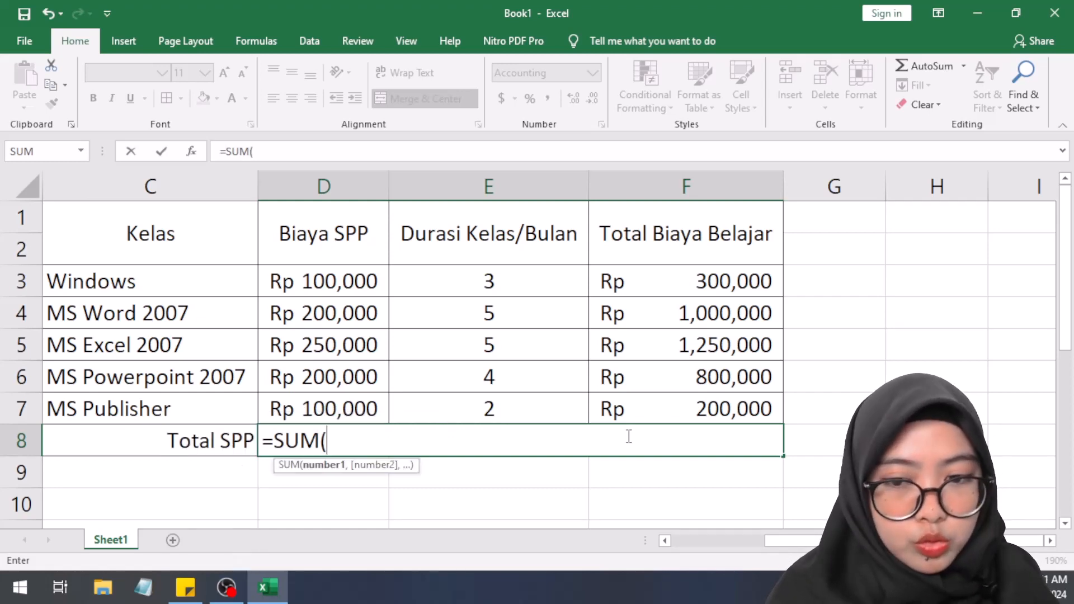
text(()
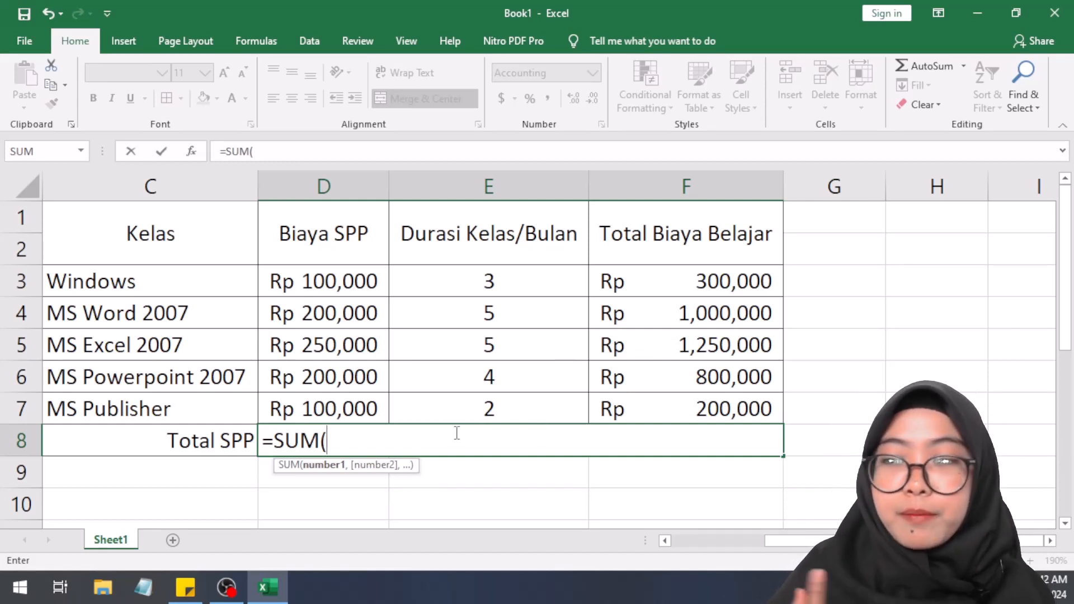
click(715, 286)
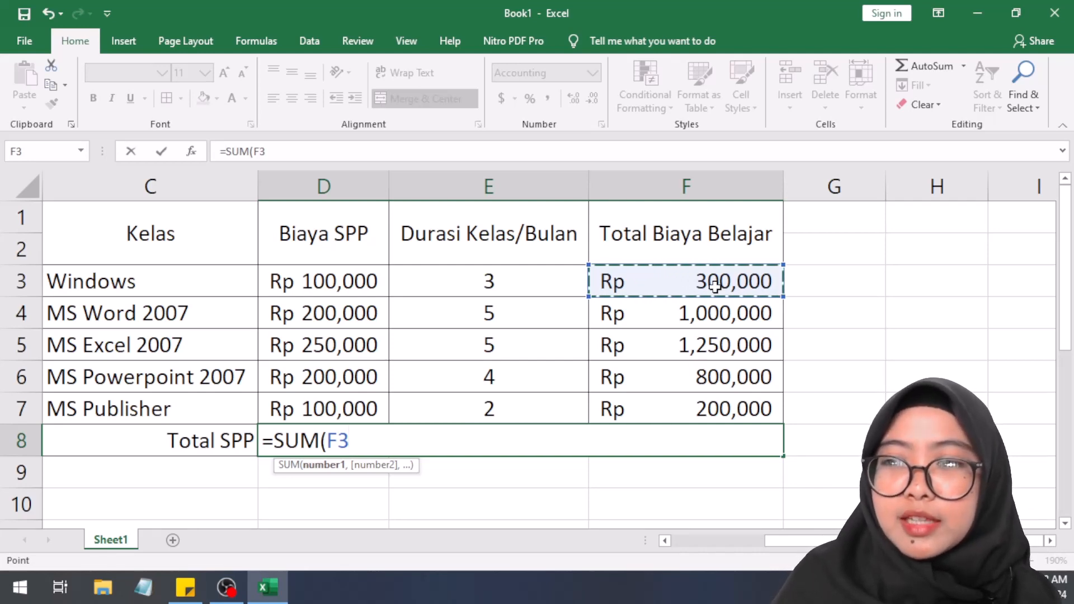
drag(715, 285, 690, 403)
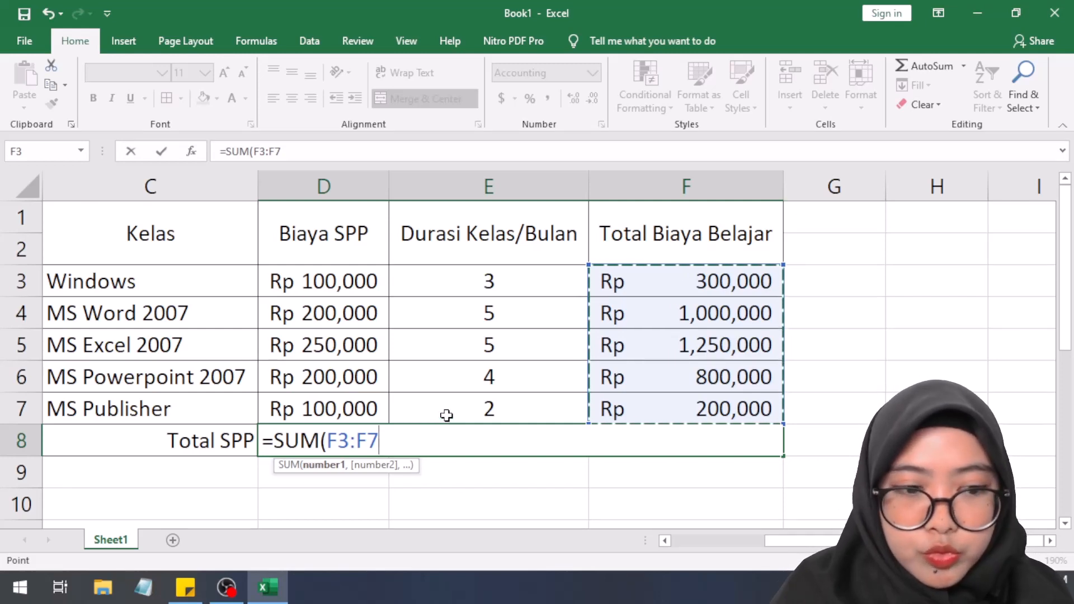
text())
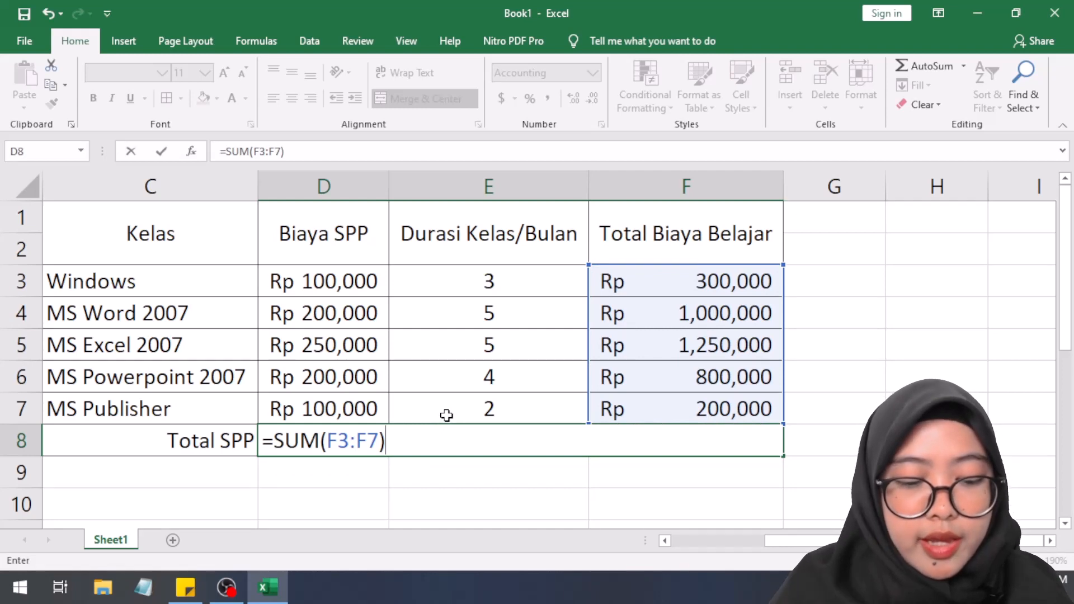
key(Return)
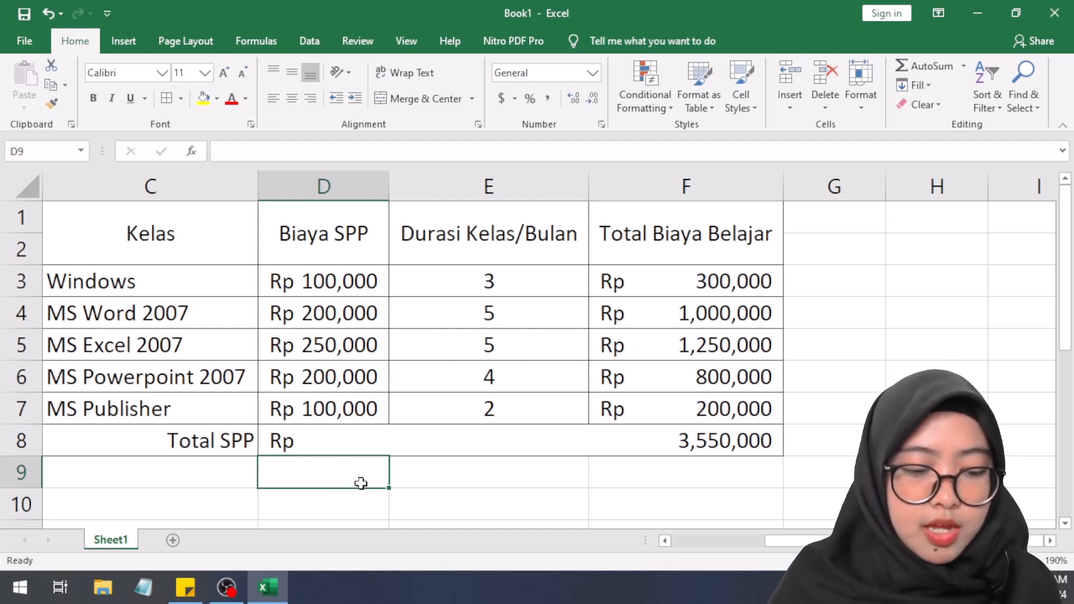
- Demonstrate the operators +, - and * and the function name SUM in cell D9, clearing each entry again
text(+)
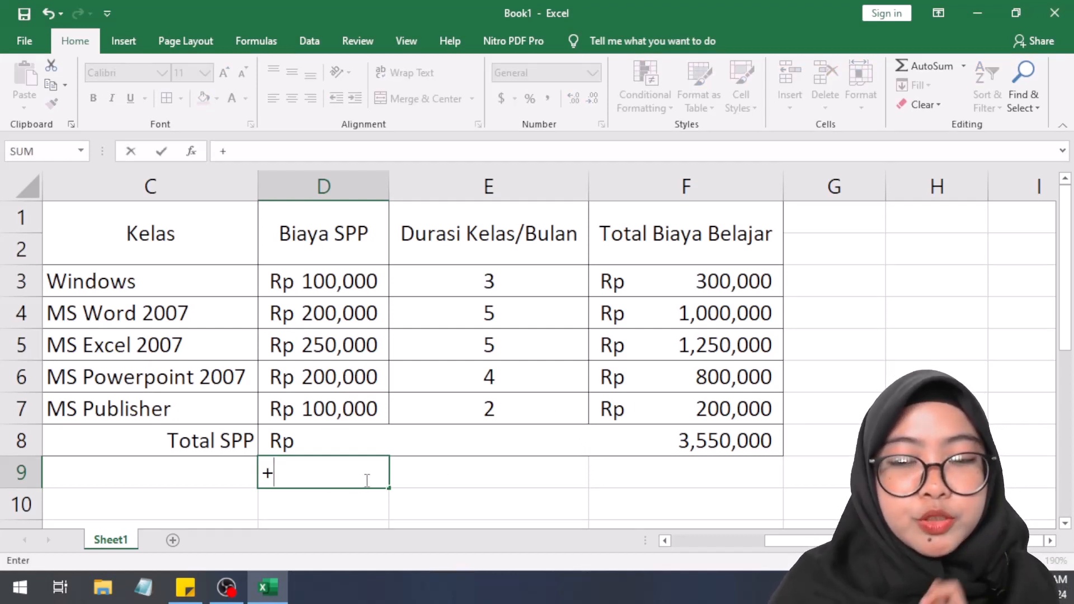
key(BackSpace)
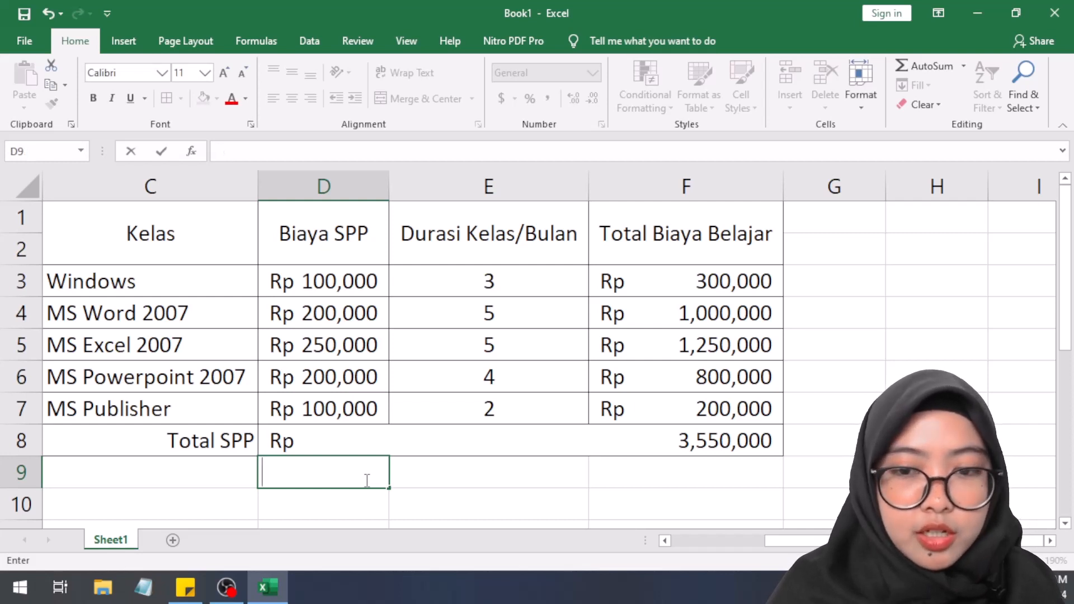
text(_)
key(BackSpace)
text(-)
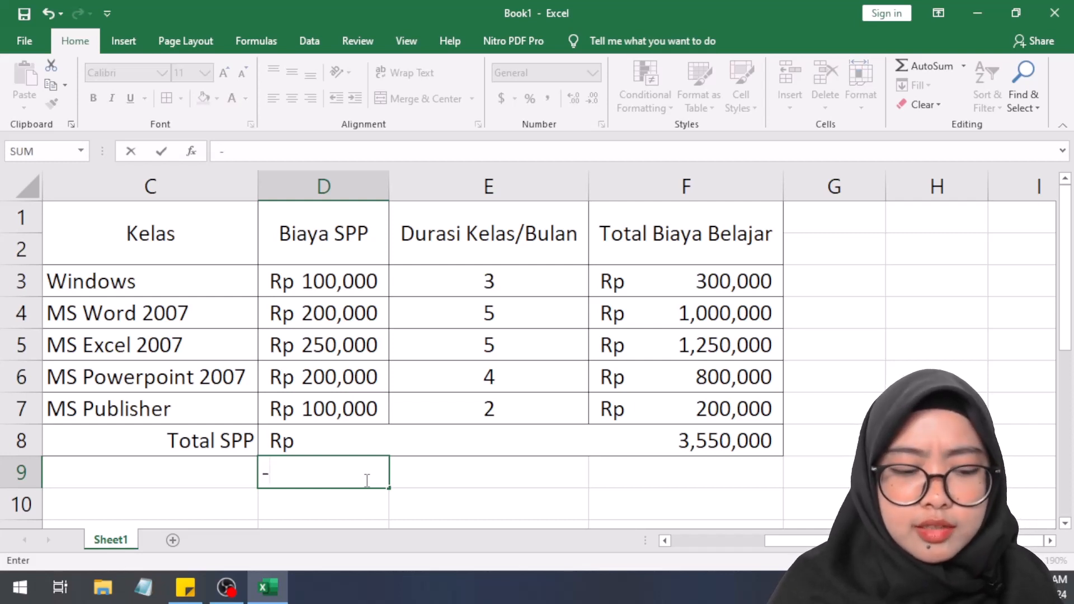
key(BackSpace)
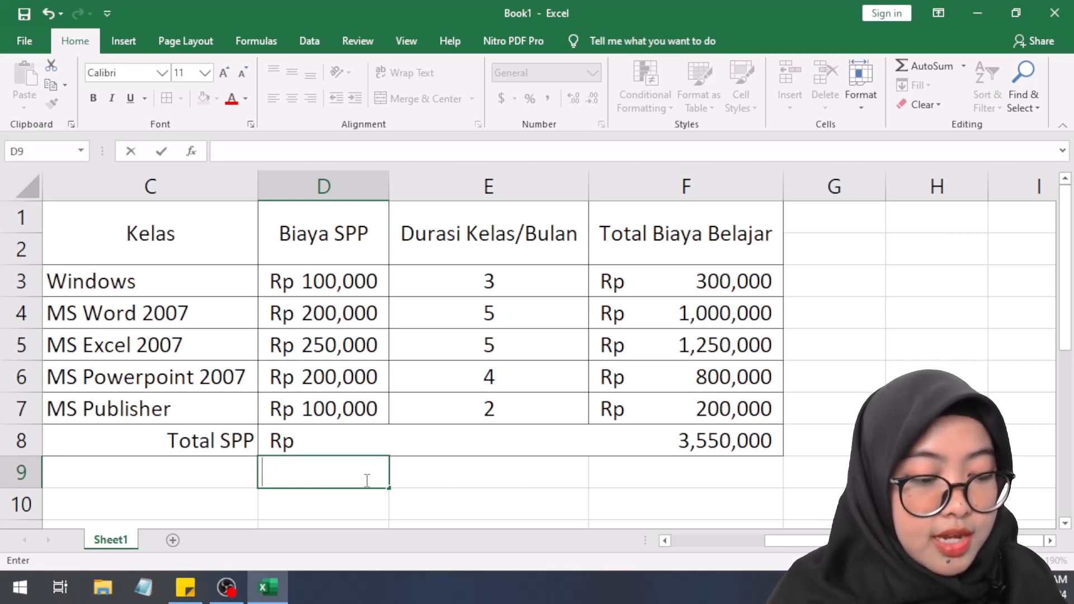
text(*)
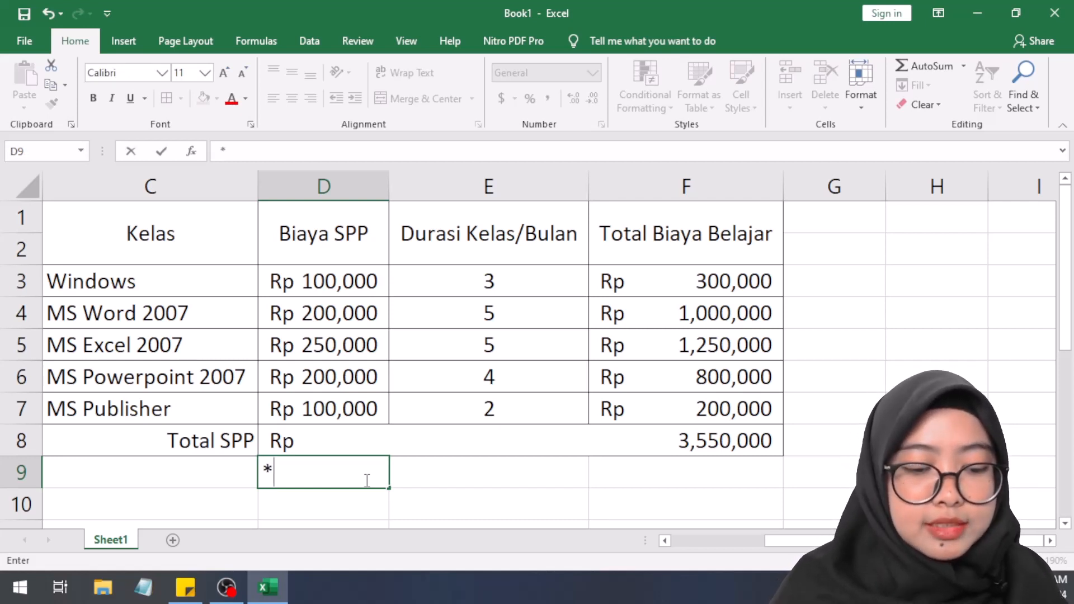
key(BackSpace)
text(SUM)
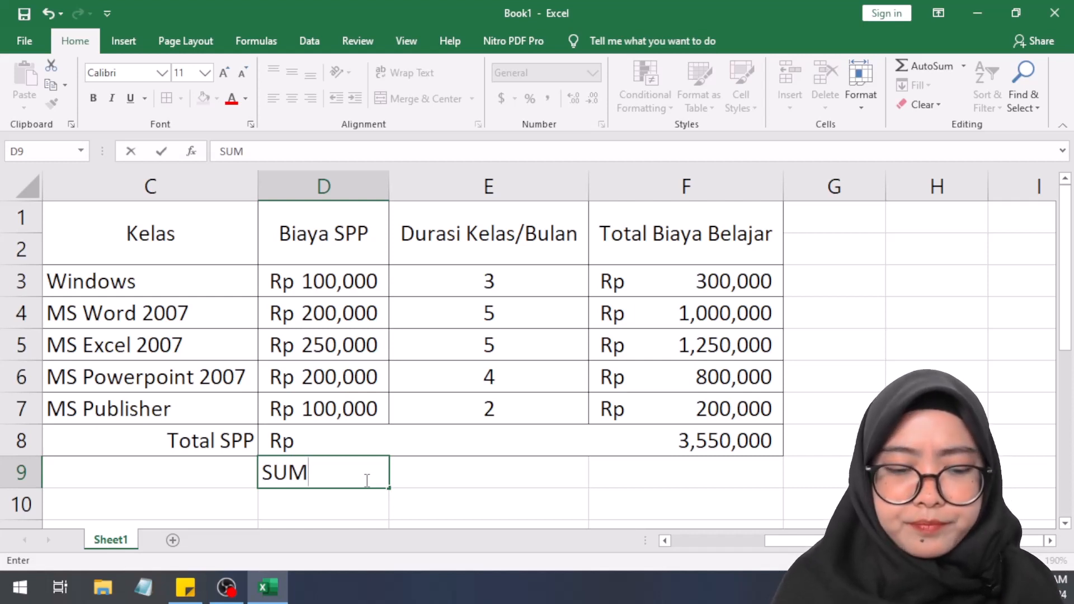
key(BackSpace)
key(BackSpace)
key(BackSpace)
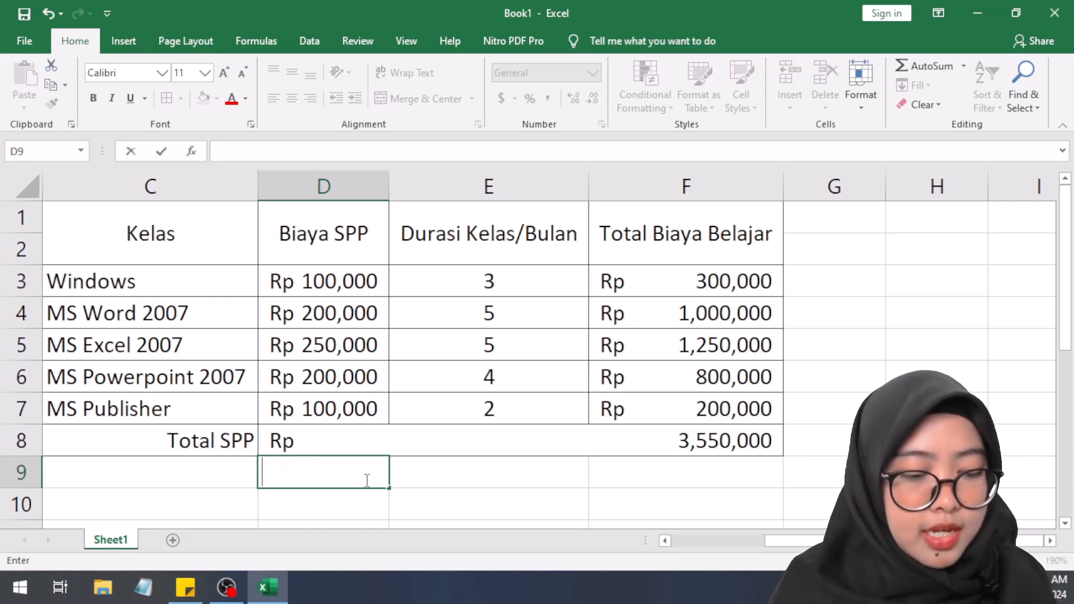
text(+)
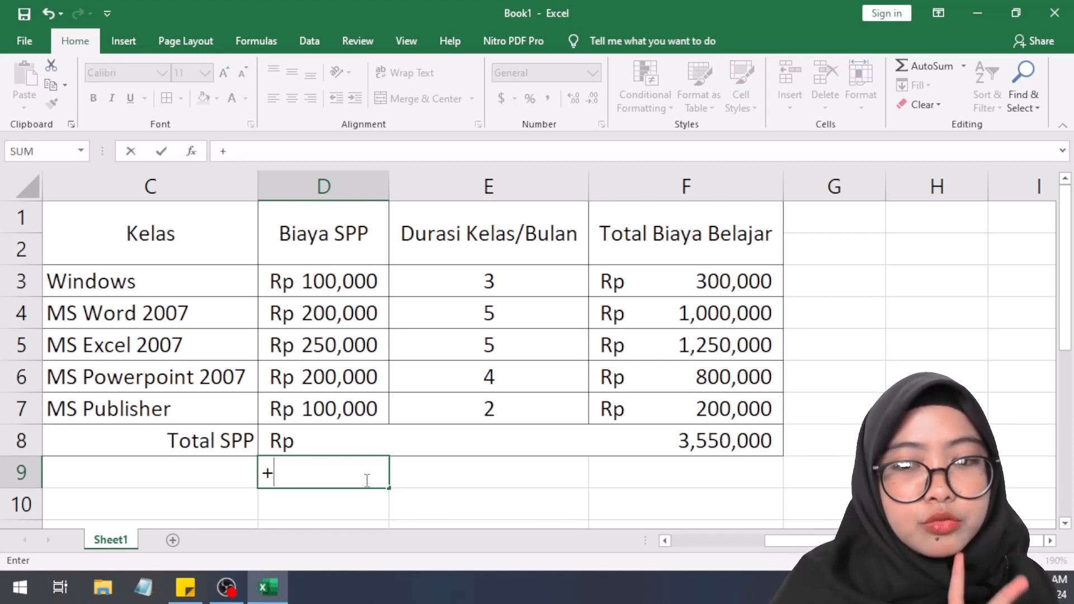
key(Escape)
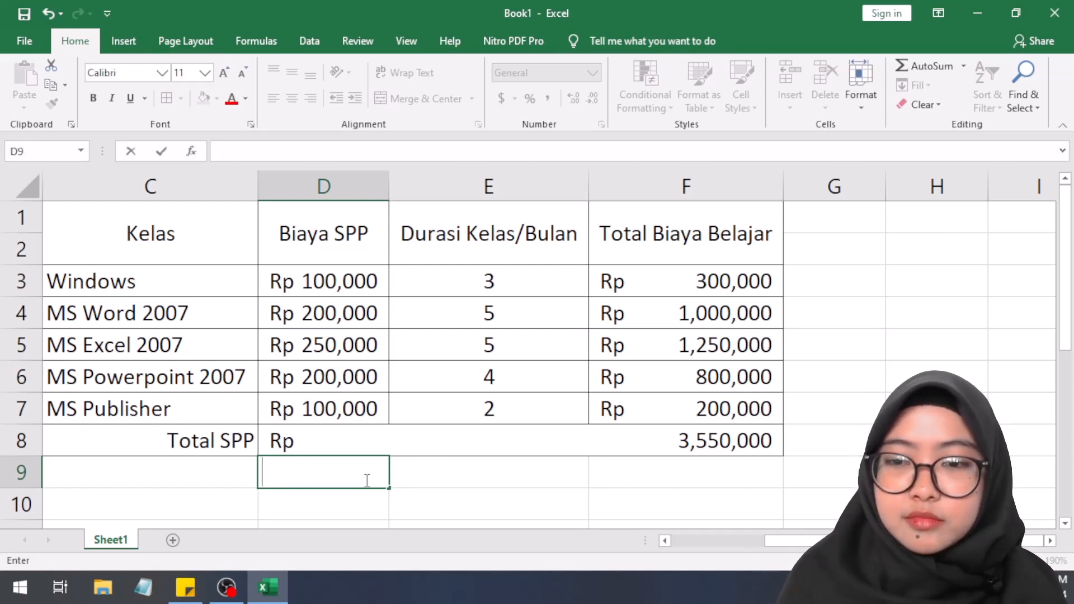
- Select the Total SPP cell D8 and review the whole class fee table from column A at 140% zoom
click(371, 446)
click(373, 465)
click(381, 441)
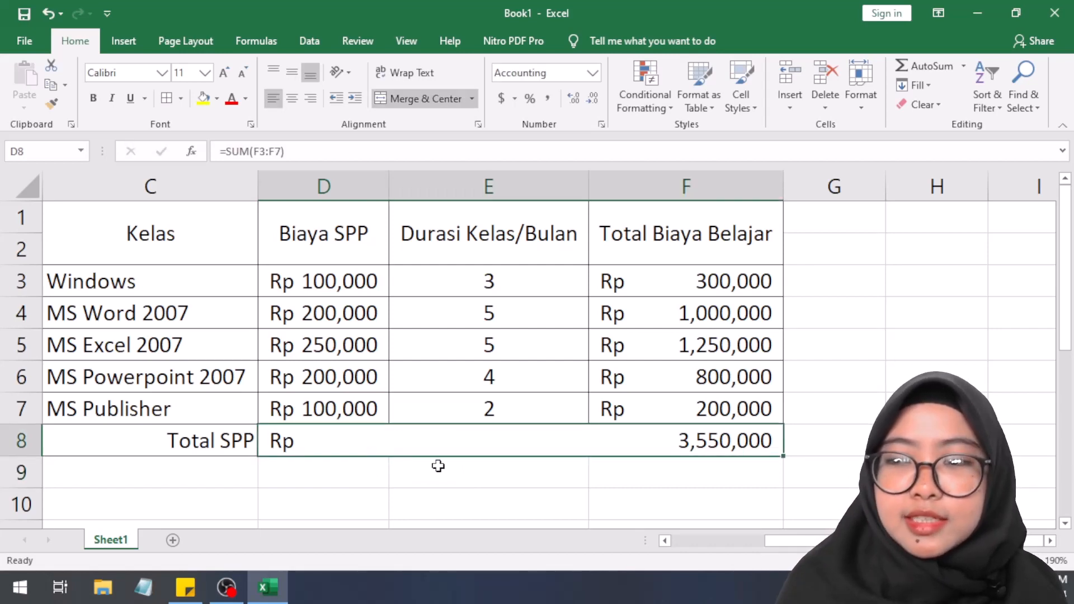
drag(814, 540, 714, 540)
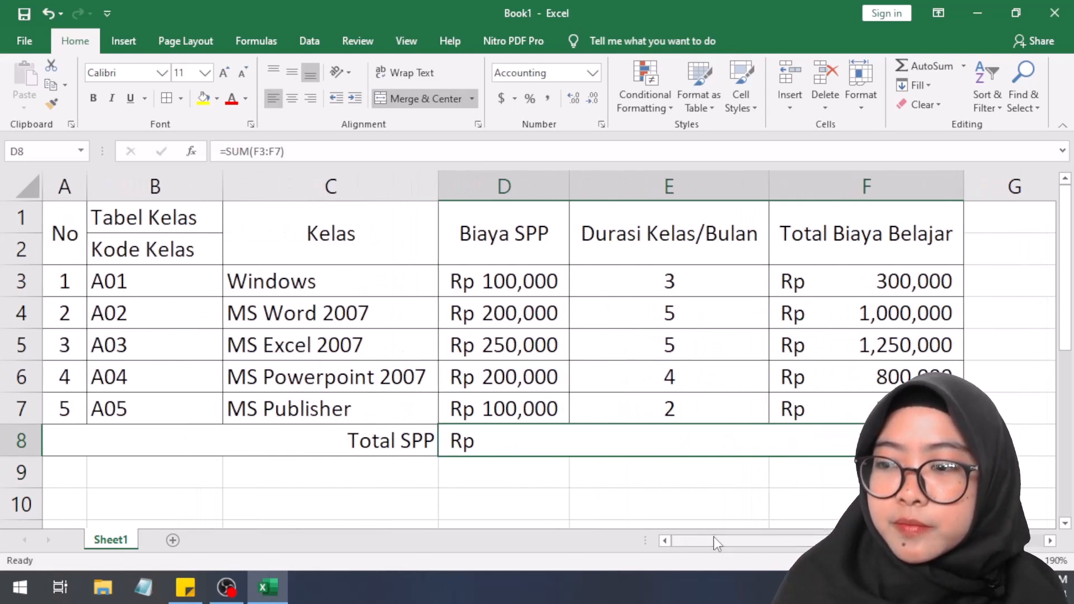
click(933, 560)
click(934, 560)
click(933, 561)
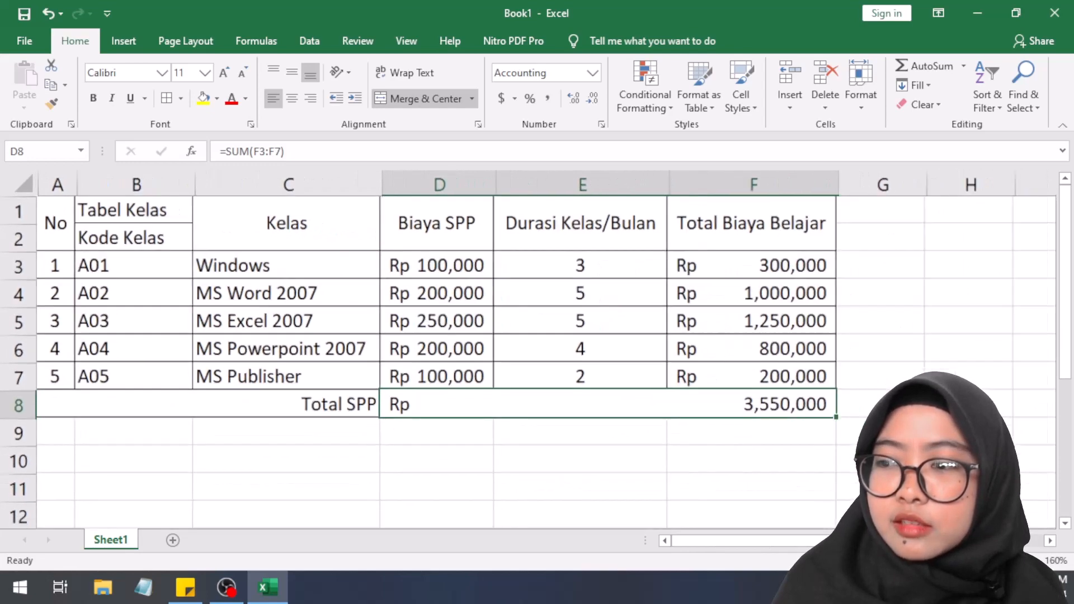
click(934, 560)
click(934, 561)
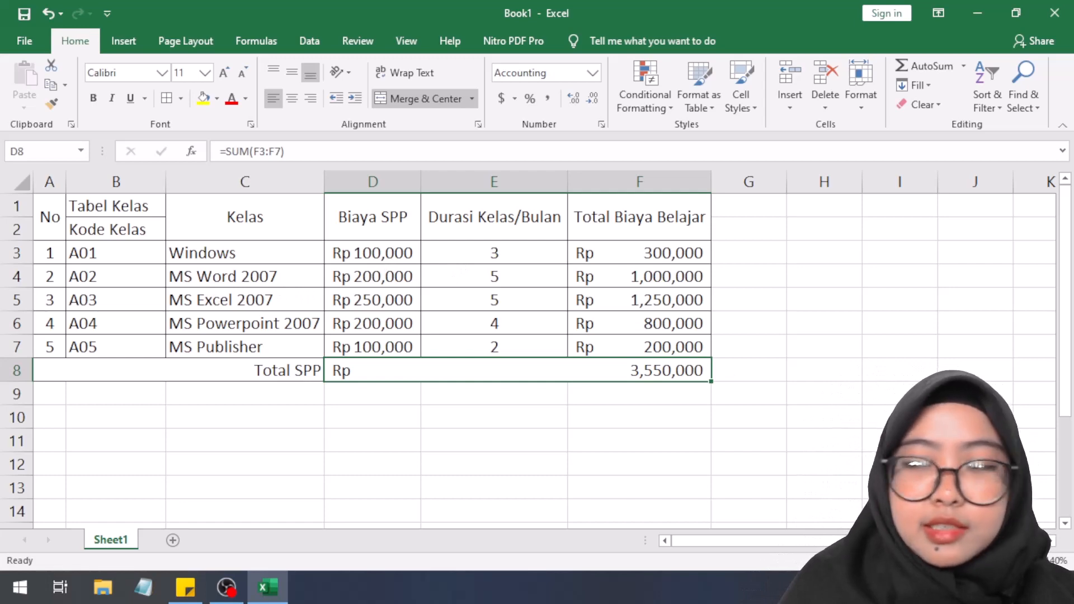
scroll(240, 348, up, 2)
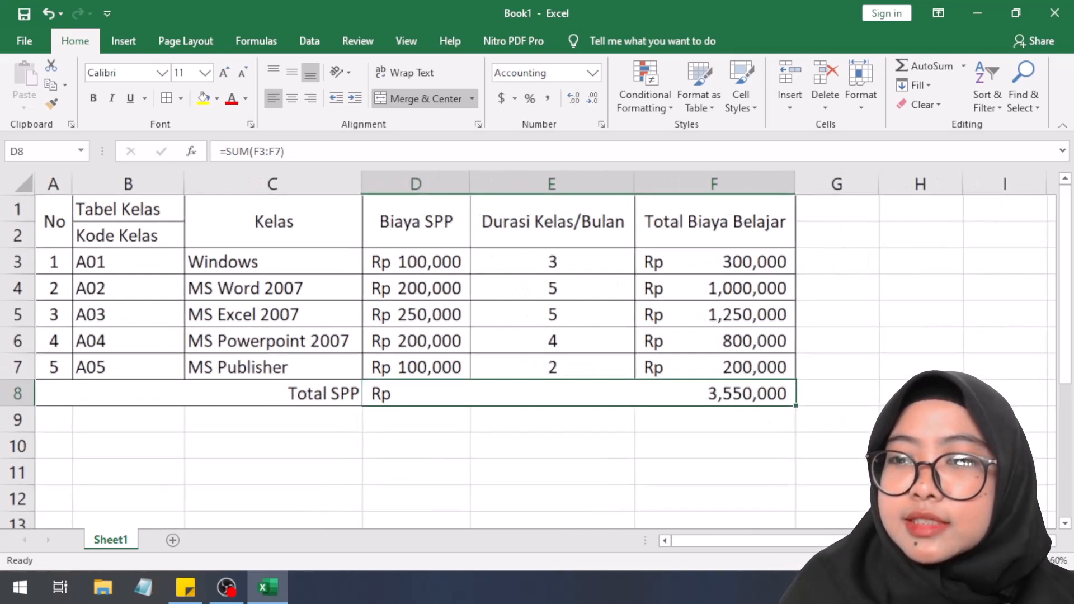
click(69, 231)
drag(69, 231, 729, 222)
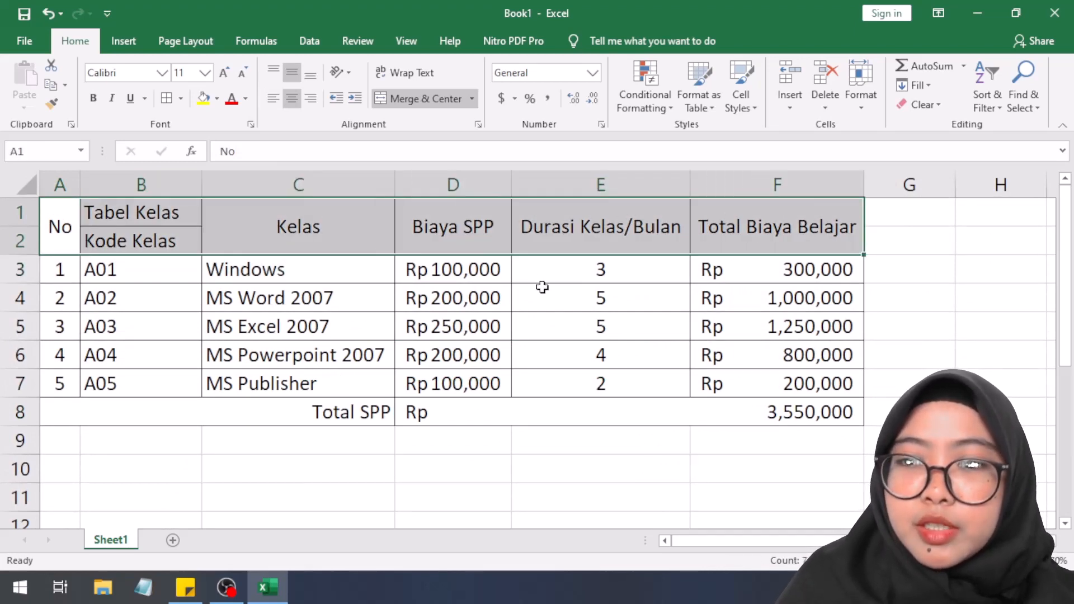
click(523, 283)
click(84, 234)
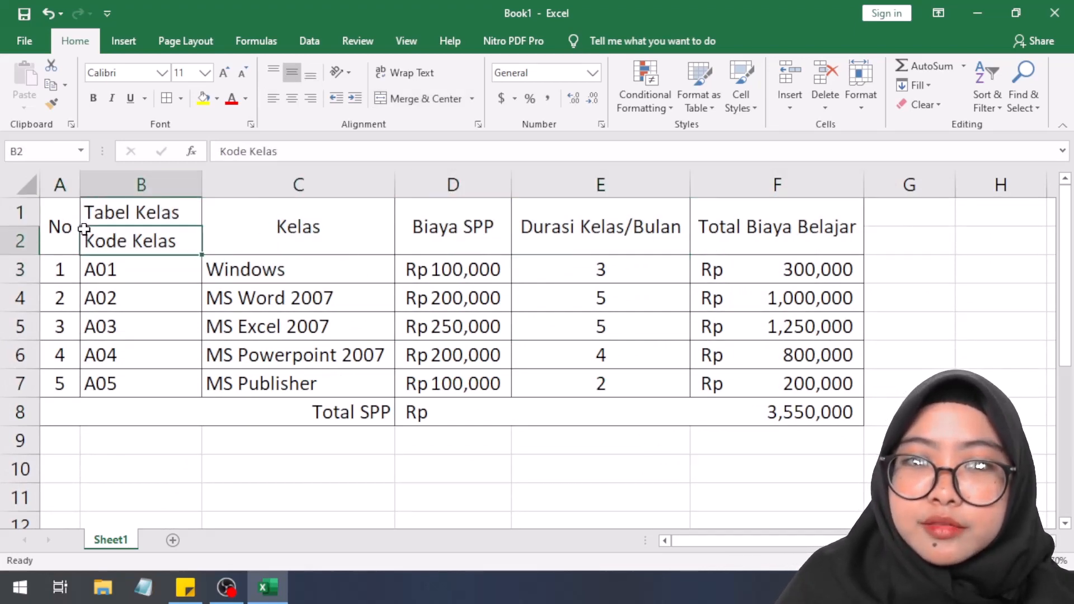
click(51, 230)
drag(58, 228, 663, 249)
click(347, 420)
click(347, 335)
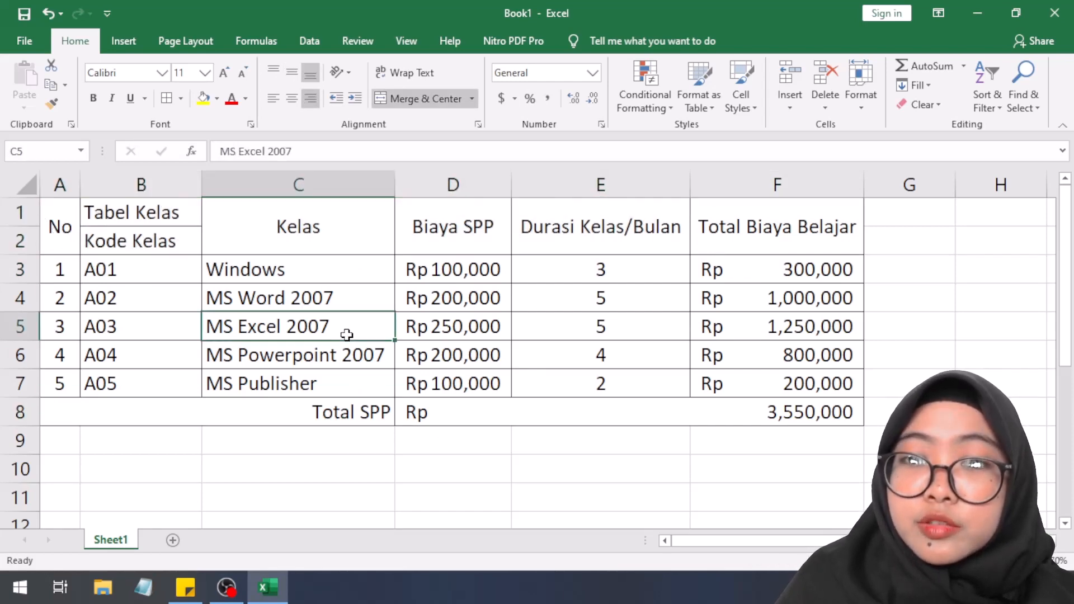
click(127, 236)
click(50, 235)
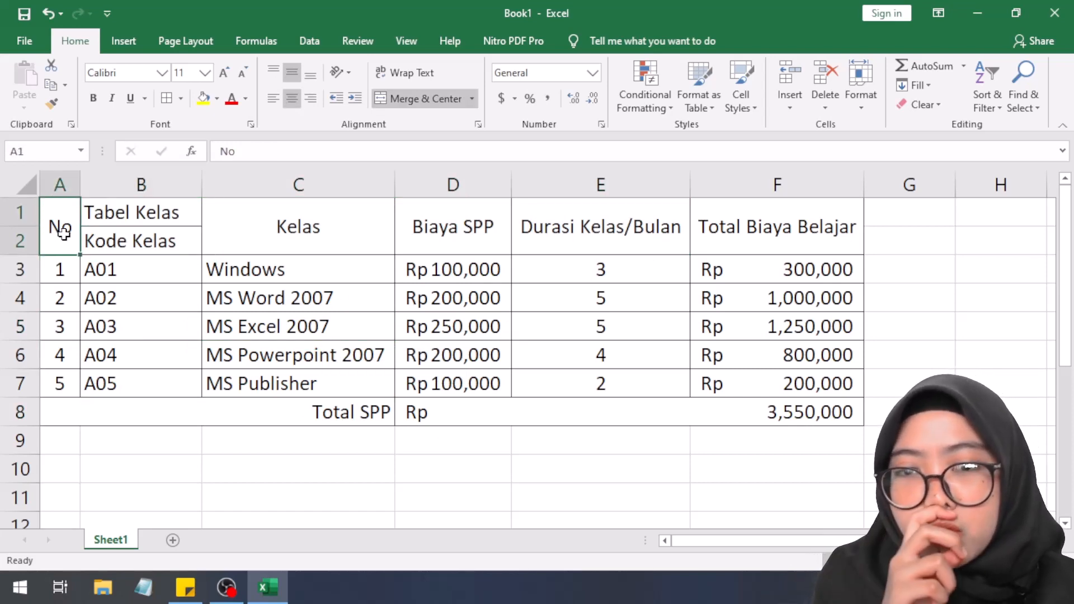
drag(63, 234, 129, 235)
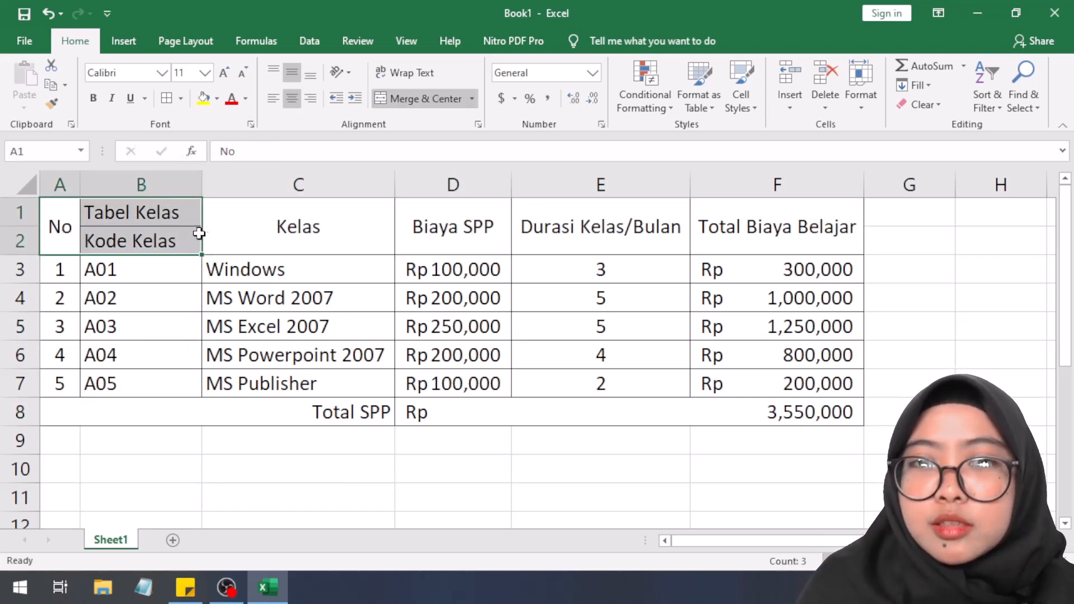
click(723, 222)
- Fill the header cells of the class fee table, A1:F2, with a medium light blue theme colour
click(63, 239)
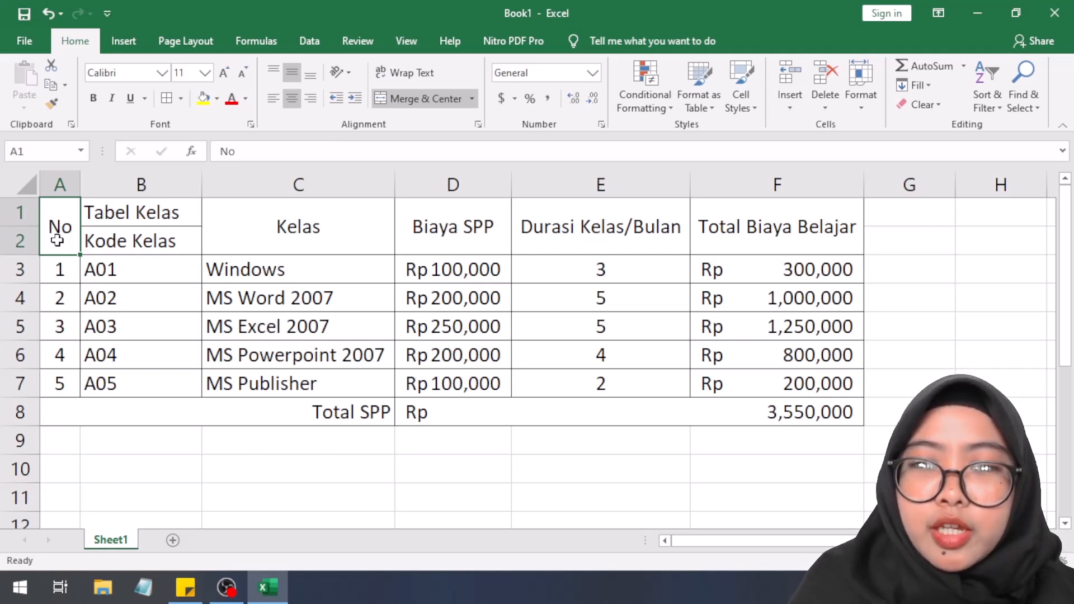
drag(57, 239, 744, 244)
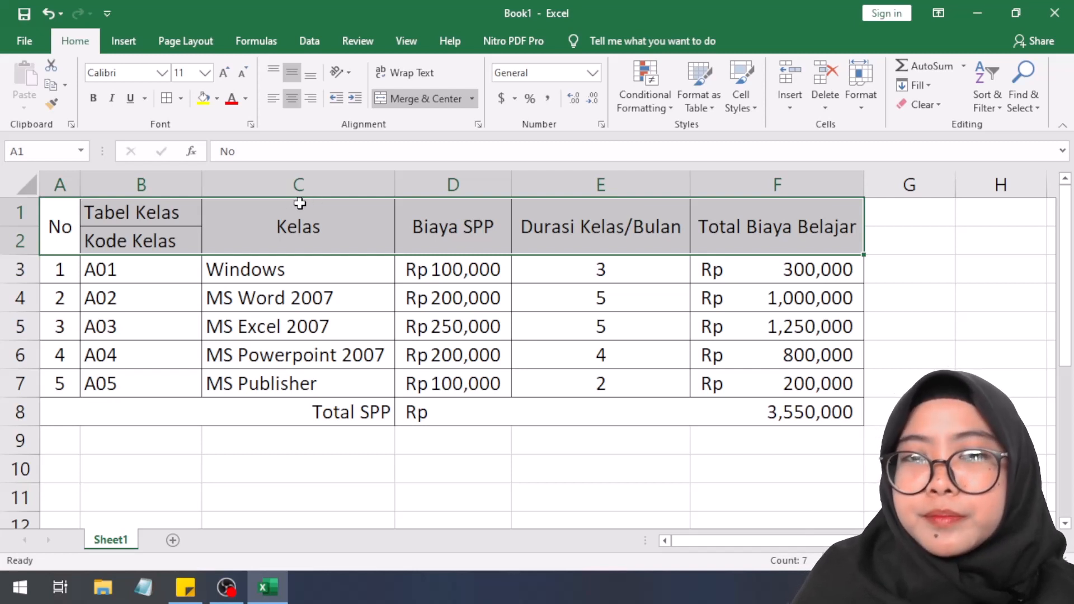
click(218, 101)
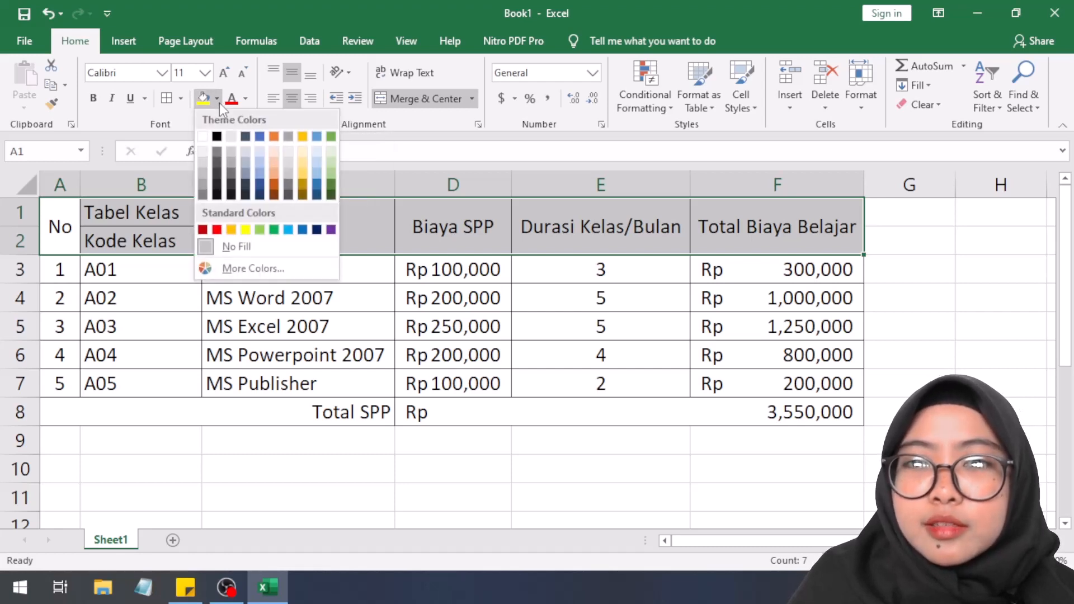
click(312, 171)
click(184, 288)
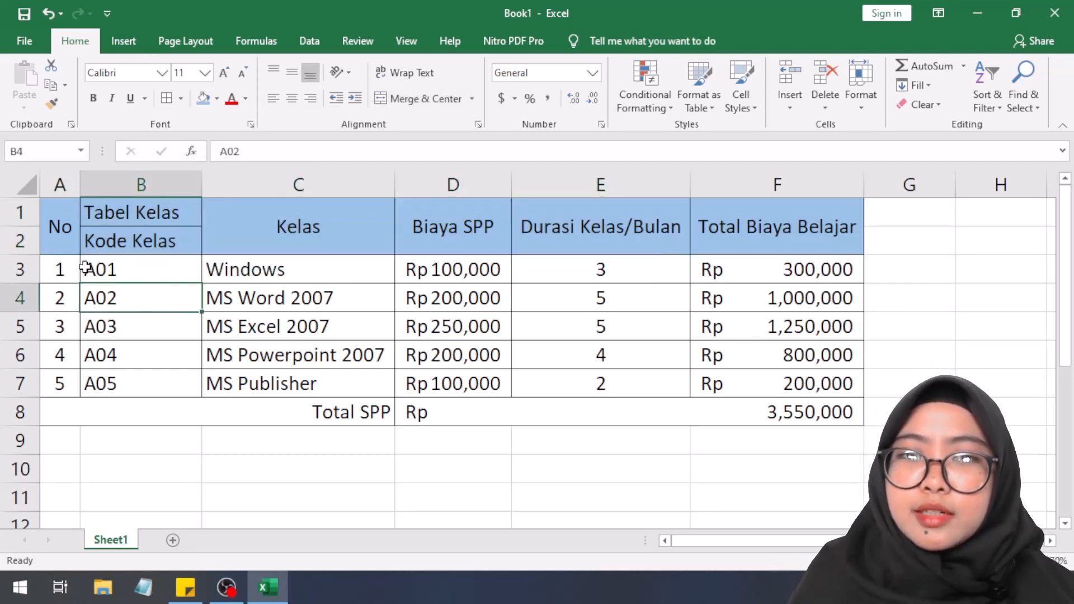
drag(60, 269, 673, 380)
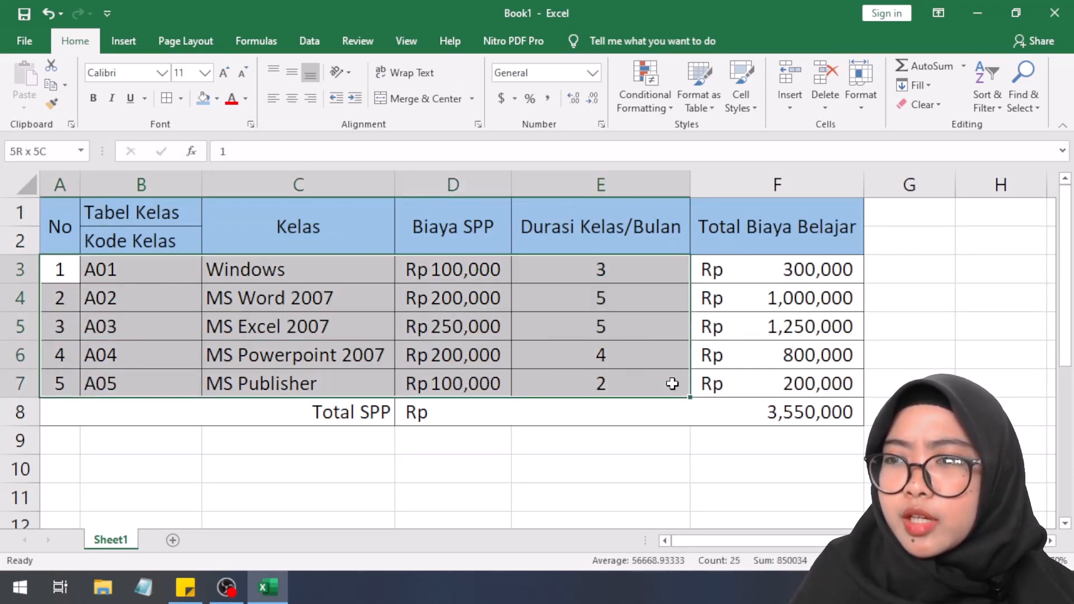
click(522, 376)
click(63, 273)
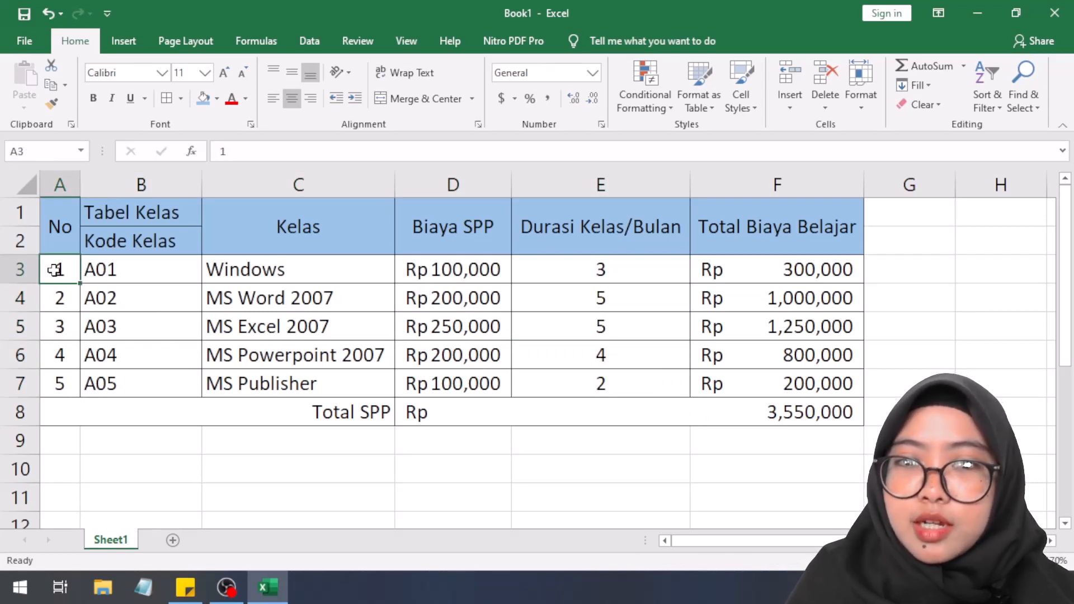
drag(53, 269, 693, 299)
click(696, 297)
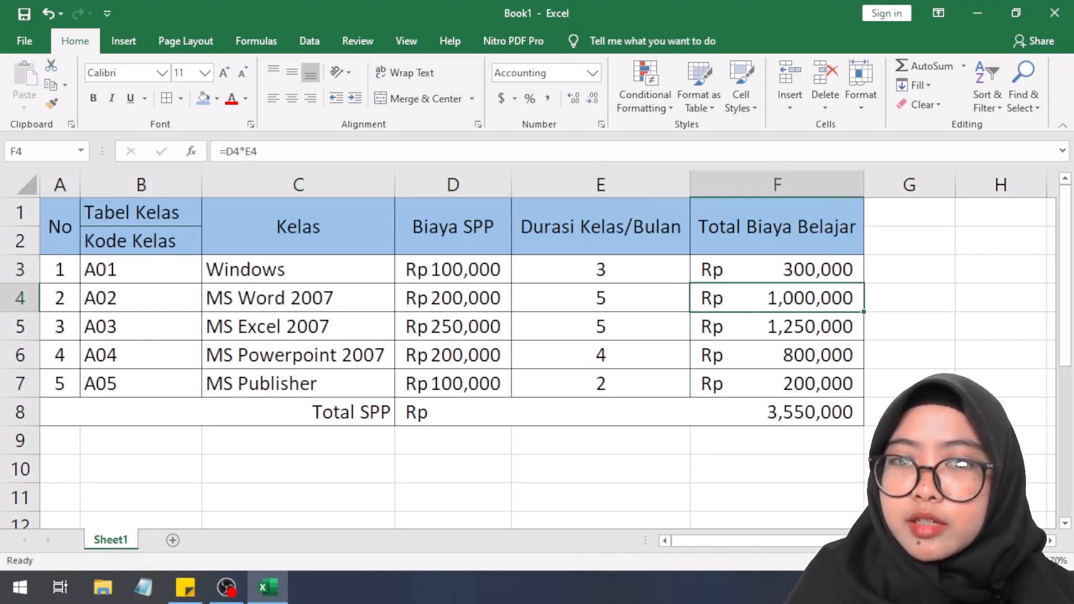
click(58, 273)
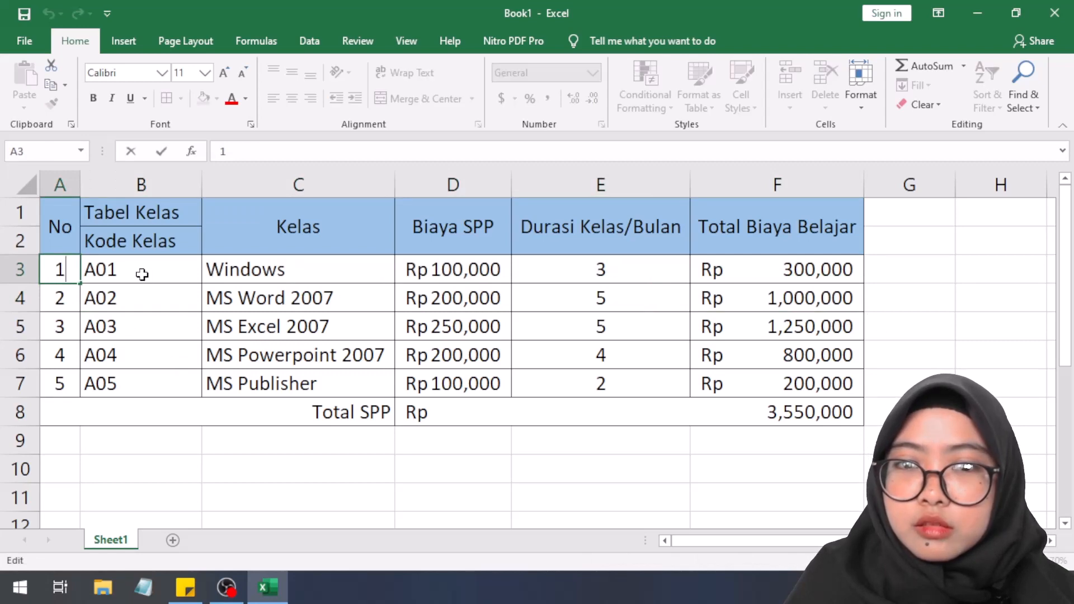
click(84, 295)
click(53, 279)
key(ctrl+Down)
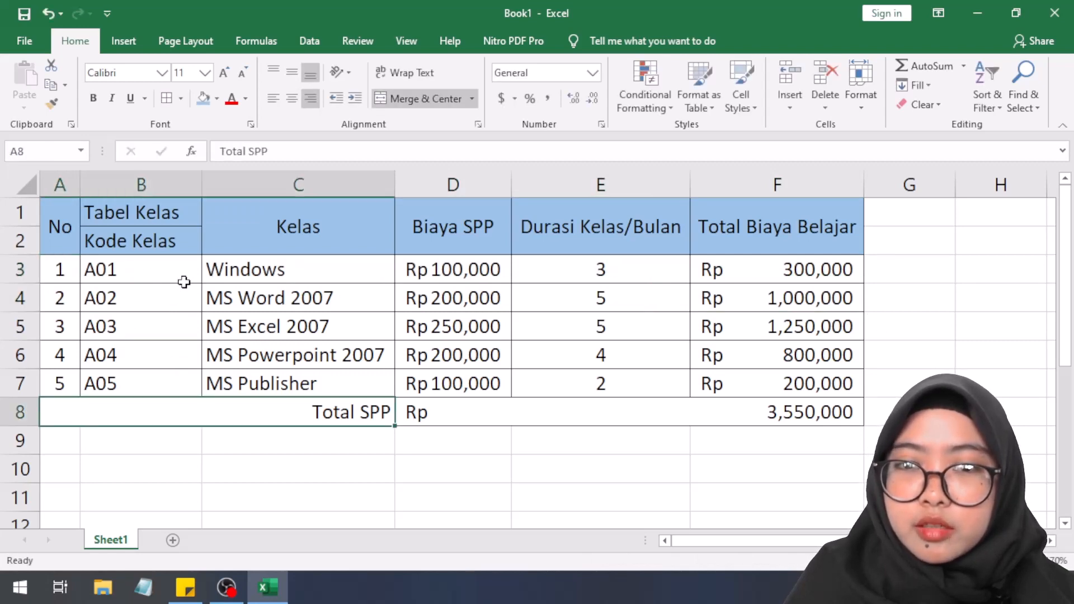
drag(56, 271, 755, 372)
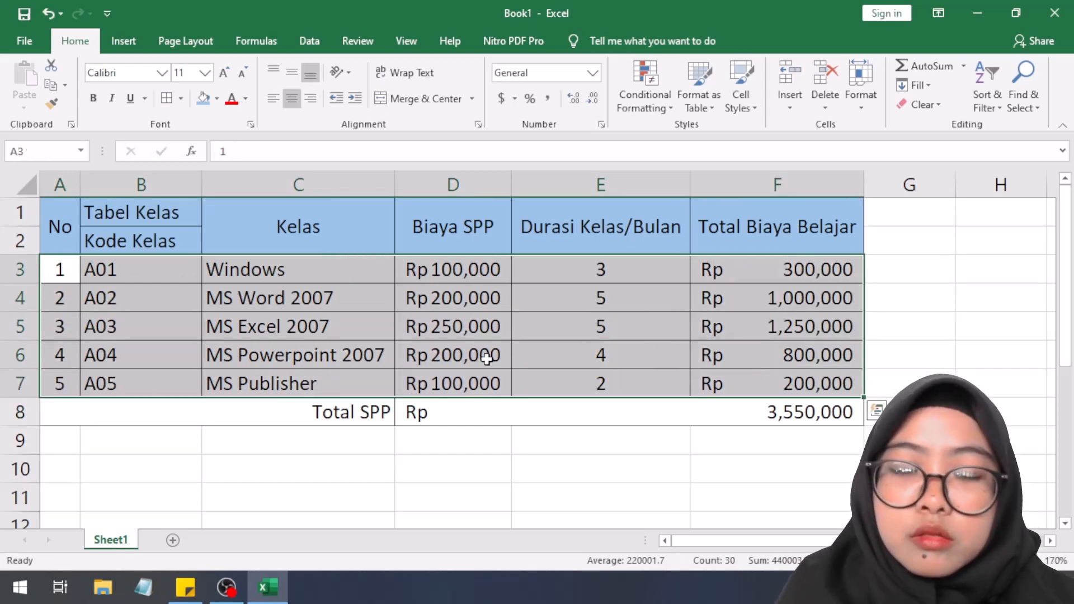
click(54, 272)
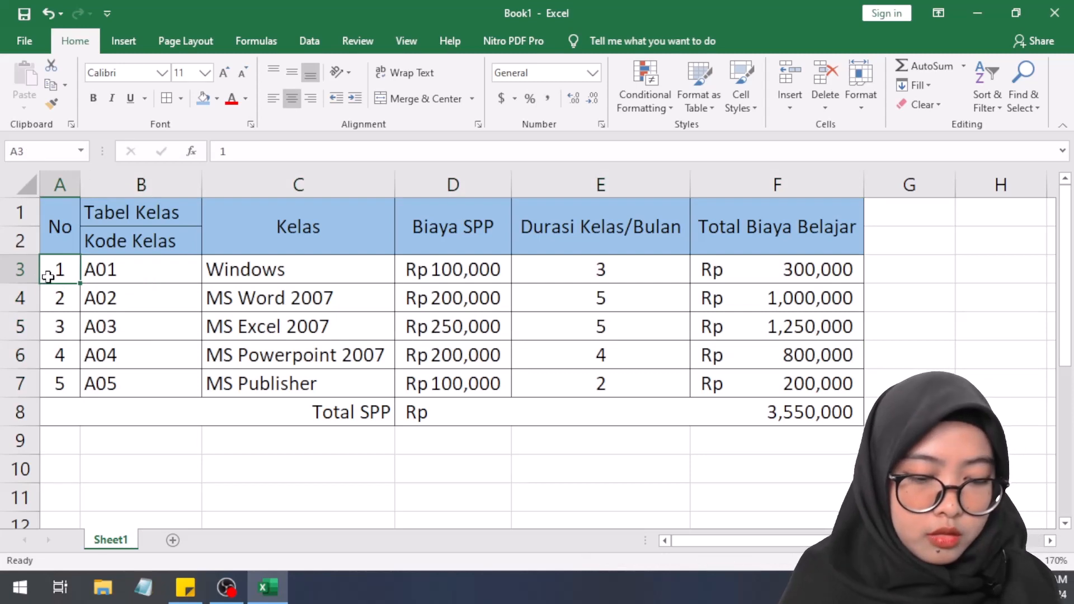
- Fill the class data rows A3:F7 with the theme colour Blue, Accent 5, Lighter 80%
click(61, 293)
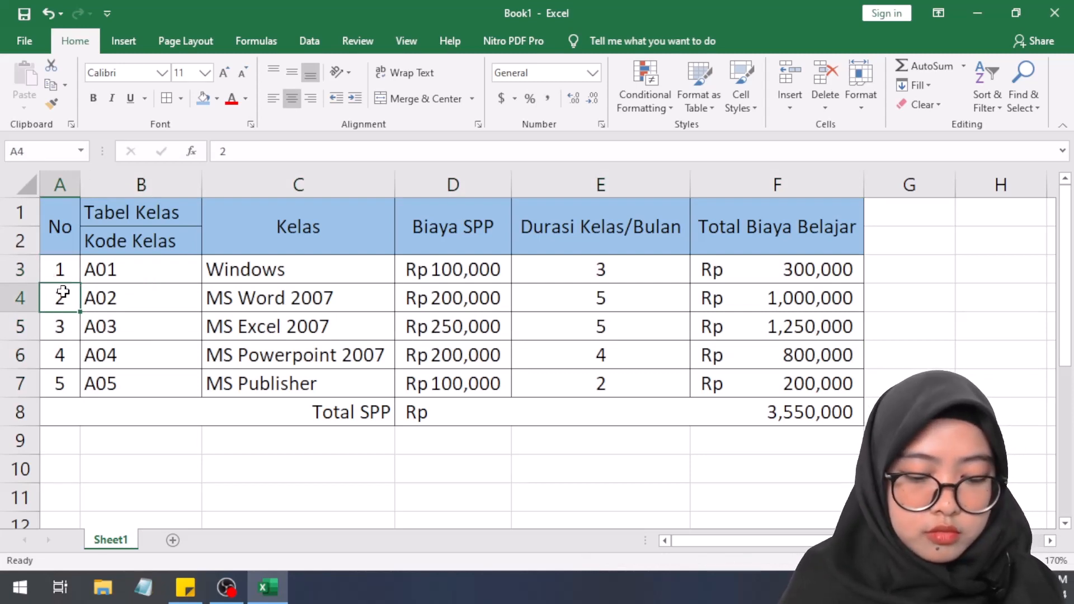
key(Up)
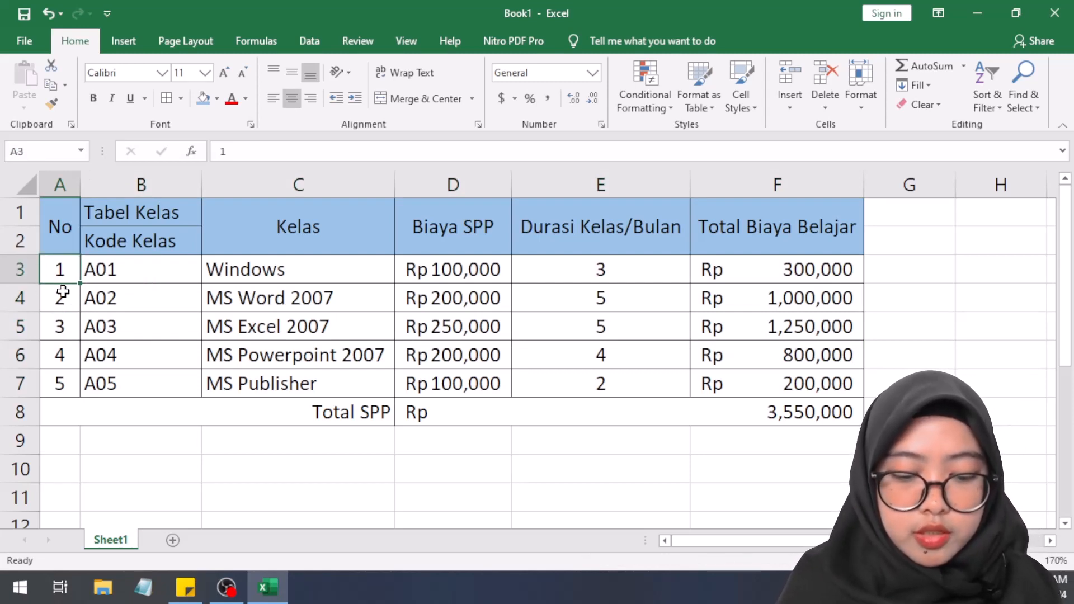
key(shift+Down)
key(shift+Down)
key(shift+Down)
key(shift+Down)
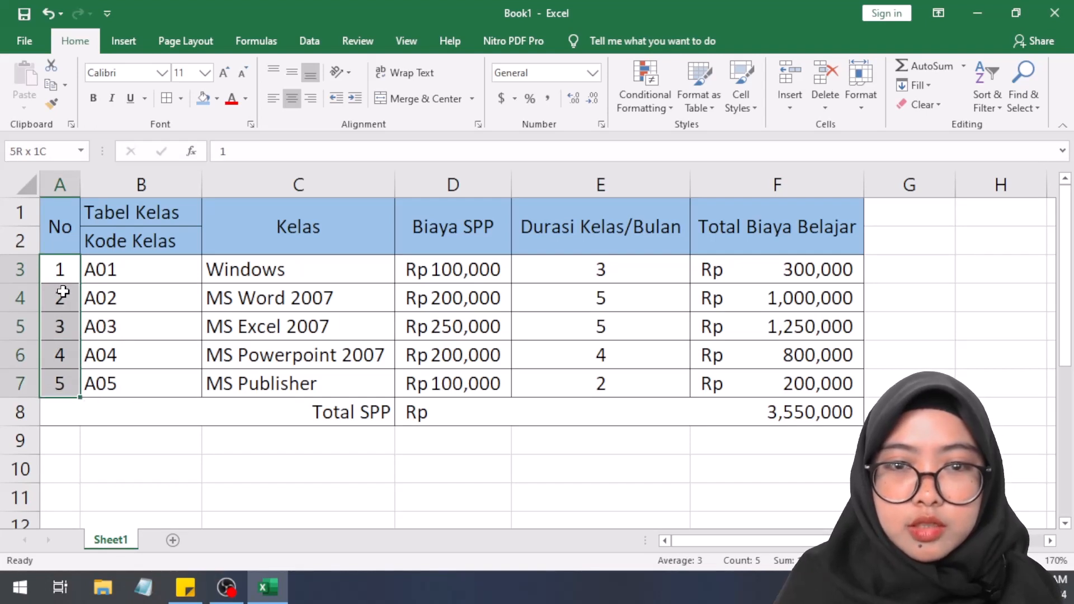
key(shift+Right)
key(shift+Right)
key(shift+Right)
key(shift+Right)
key(shift+Right)
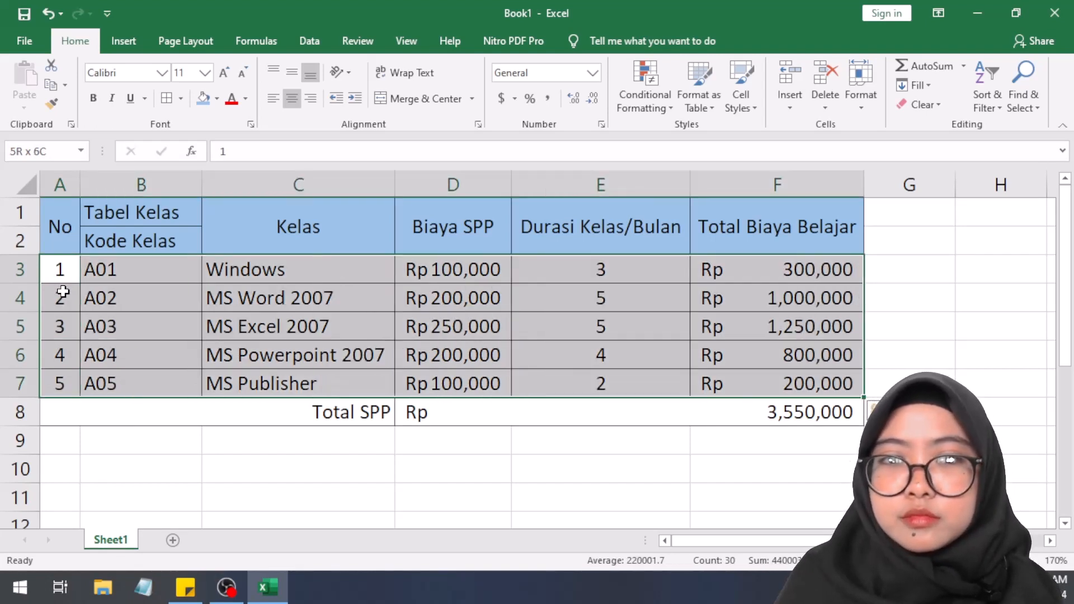
click(217, 99)
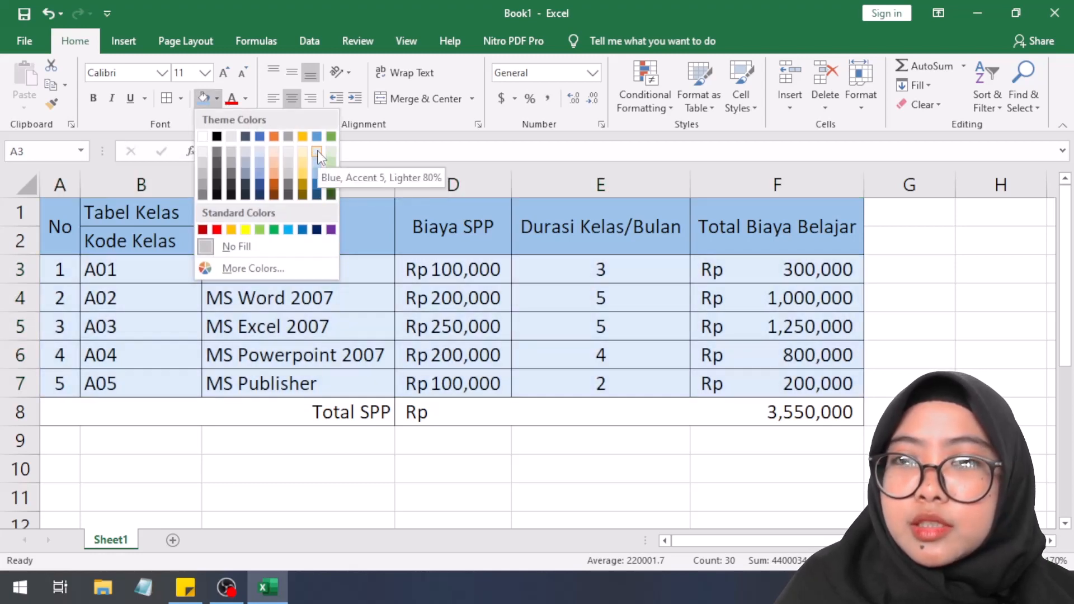
click(318, 152)
click(302, 324)
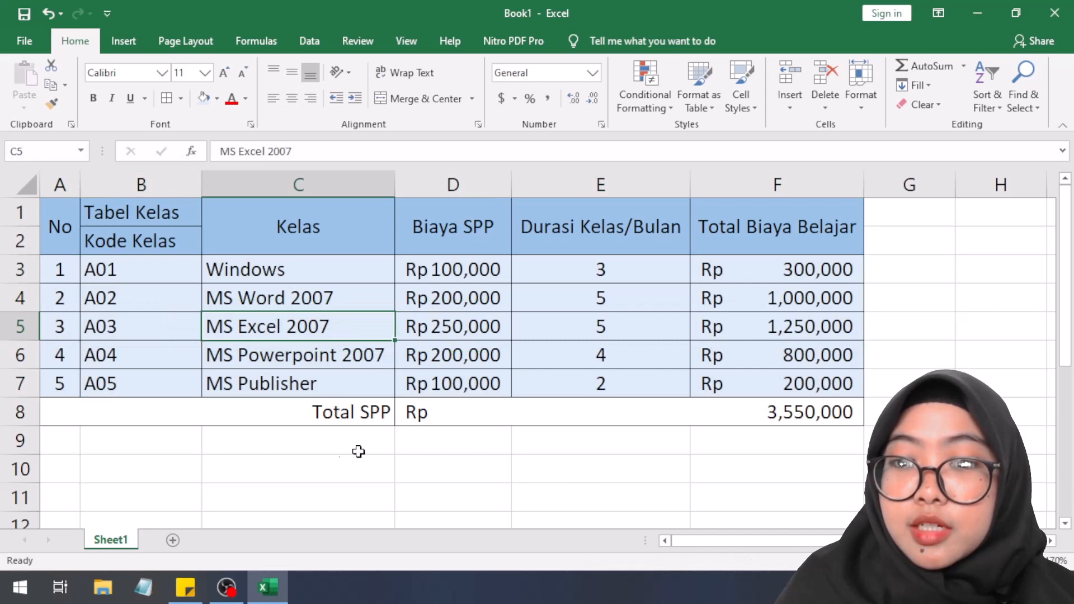
- Fill the whole Total SPP row, A8:F8, with a medium light green theme colour
click(288, 429)
click(298, 411)
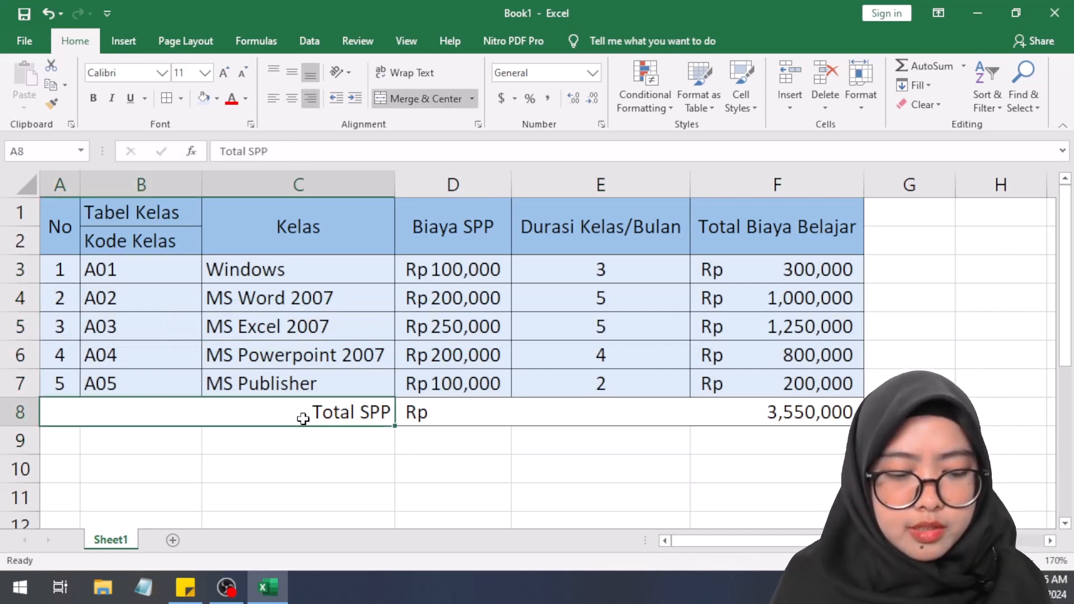
drag(295, 422, 449, 414)
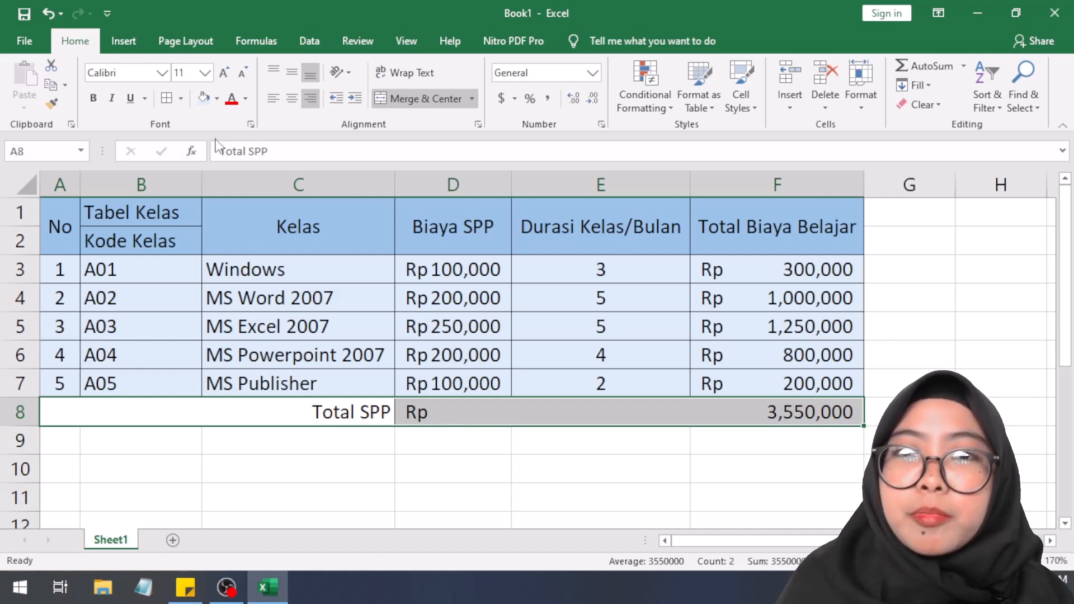
click(218, 101)
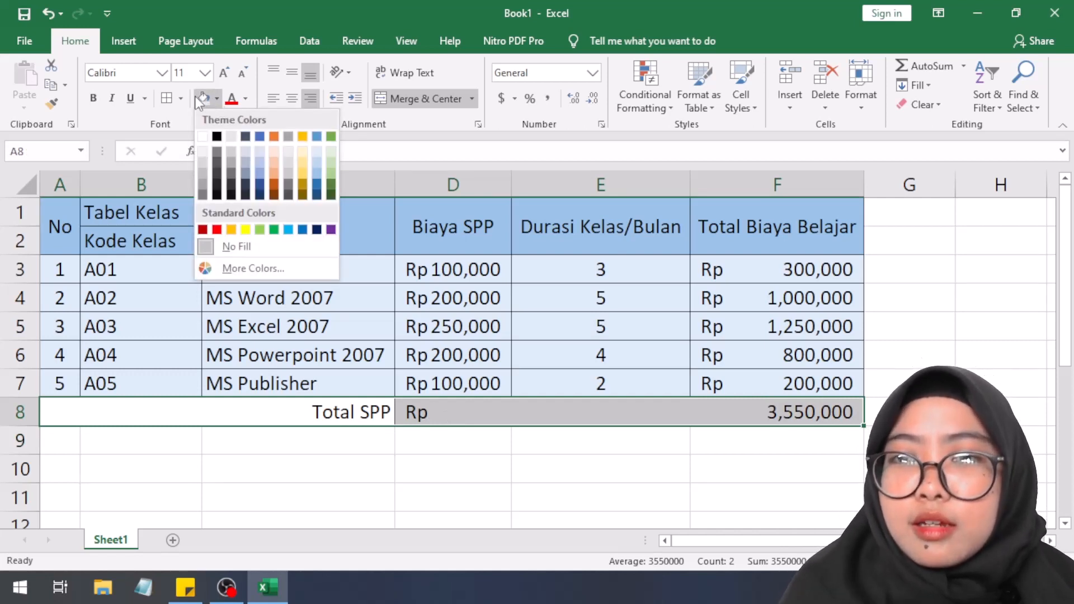
click(331, 176)
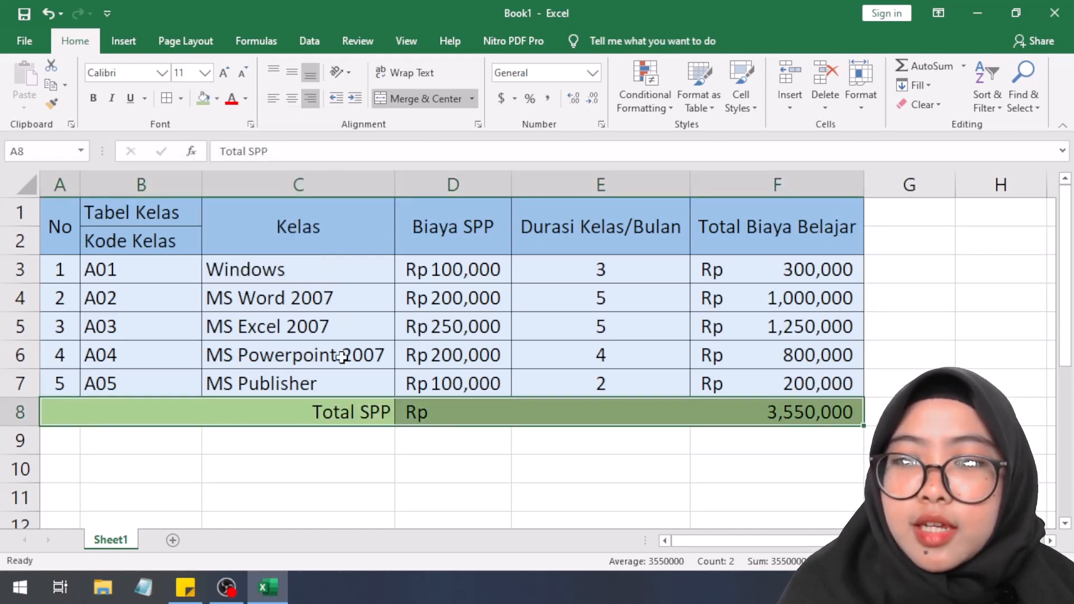
click(284, 456)
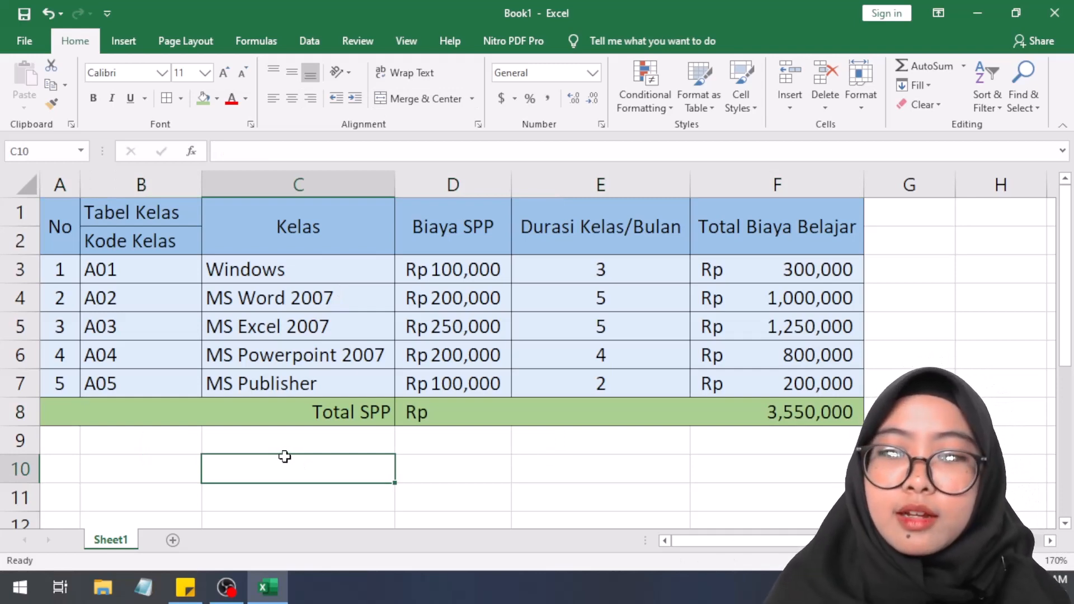
click(287, 447)
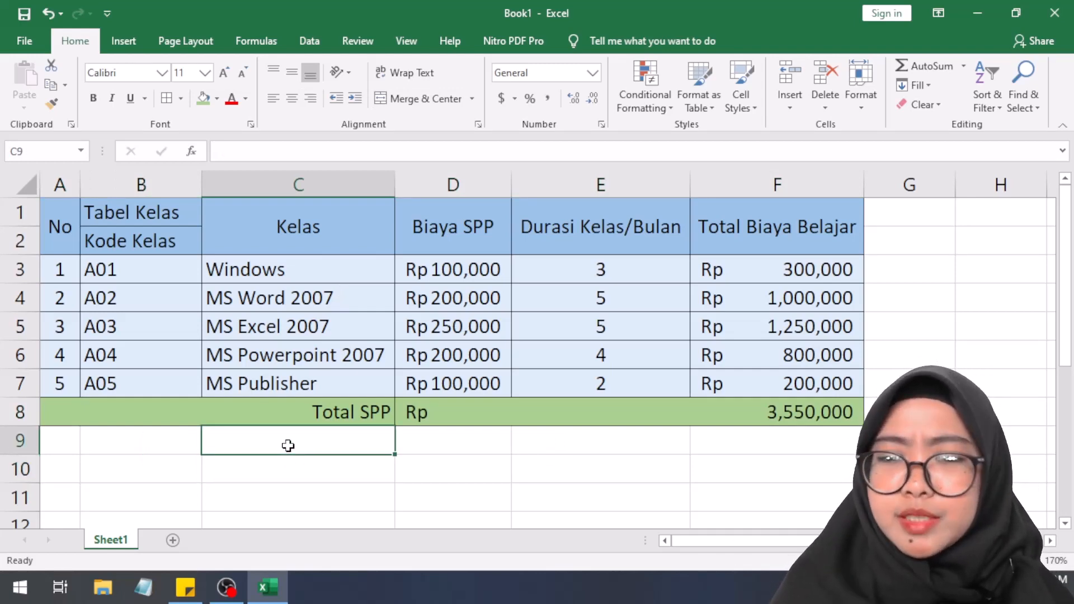
click(491, 259)
click(554, 264)
click(599, 305)
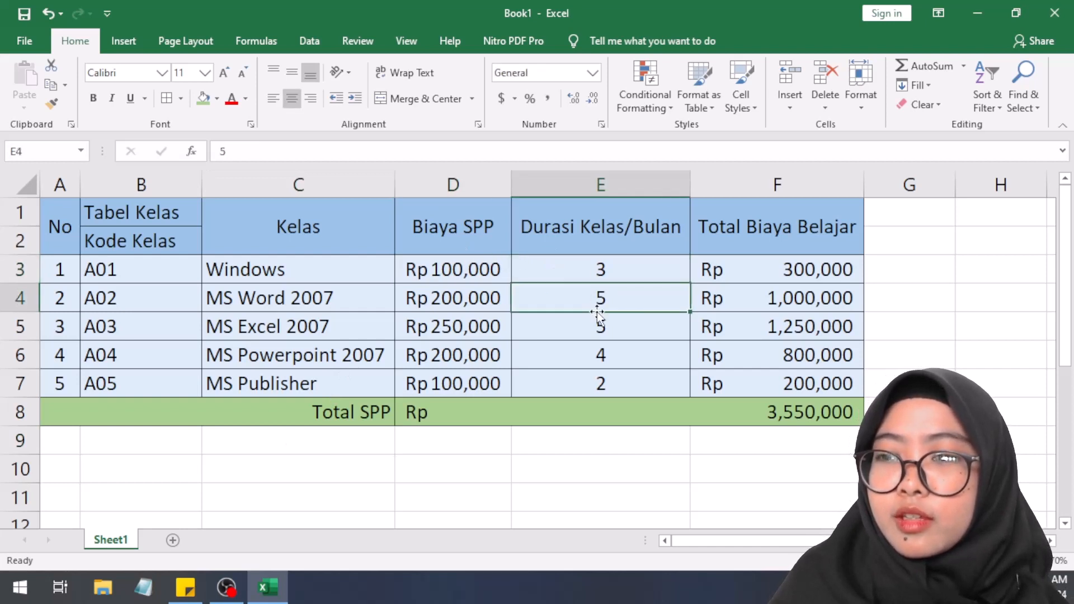
click(598, 318)
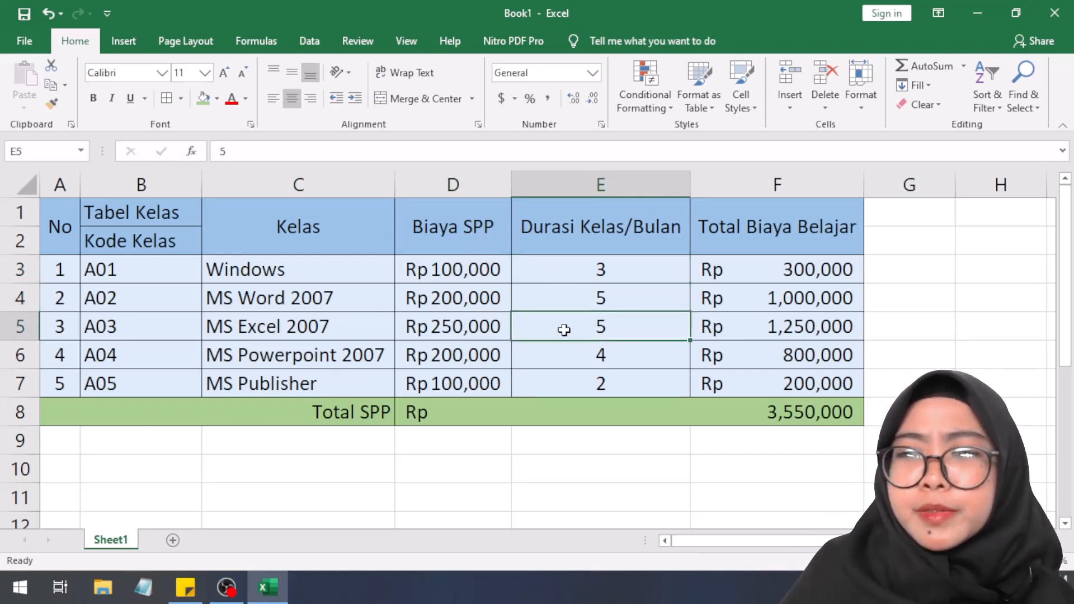
- Start saving the unsaved workbook to disk and choose the Aplikom Excel folder inside Documents as its location
click(27, 50)
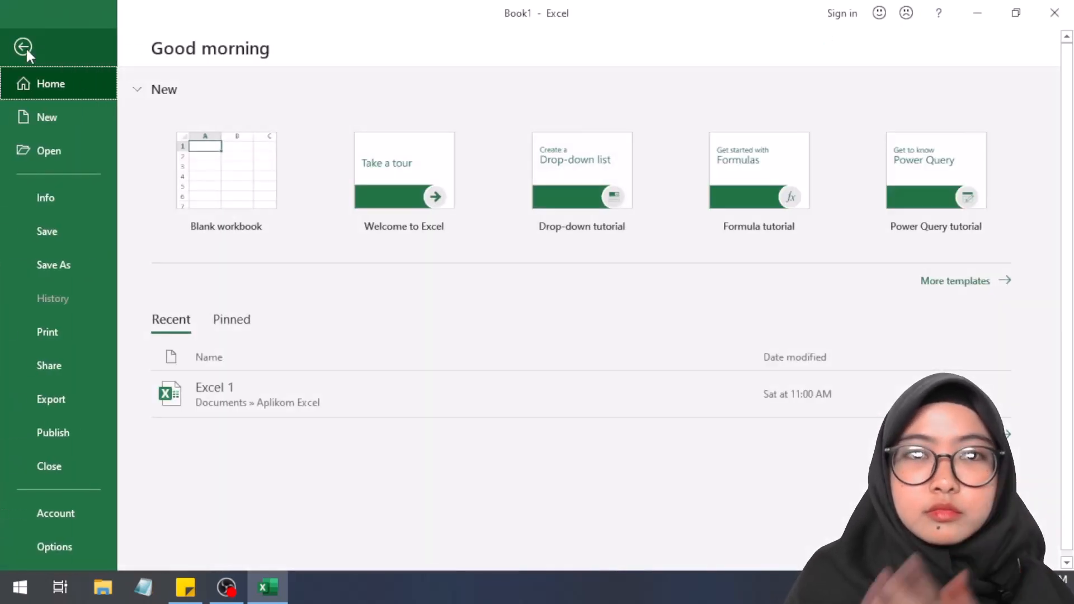
click(83, 238)
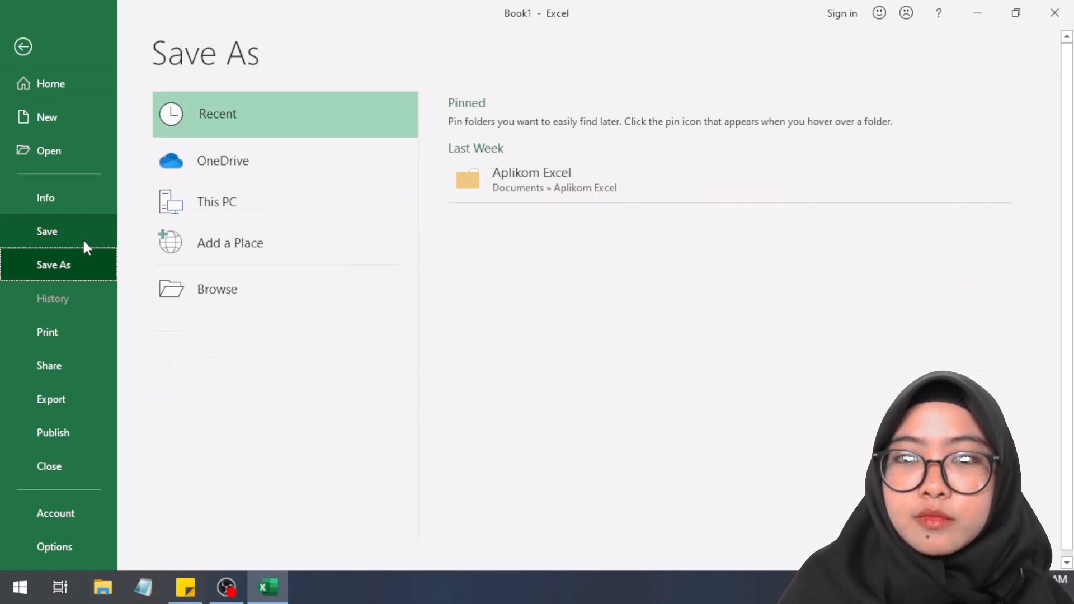
click(285, 302)
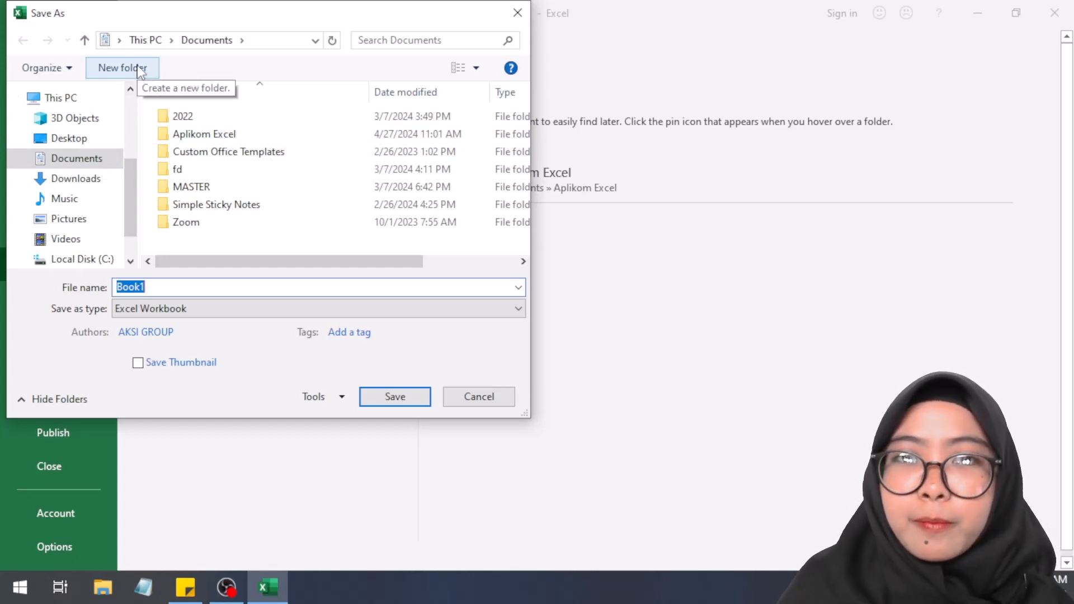
double_click(231, 134)
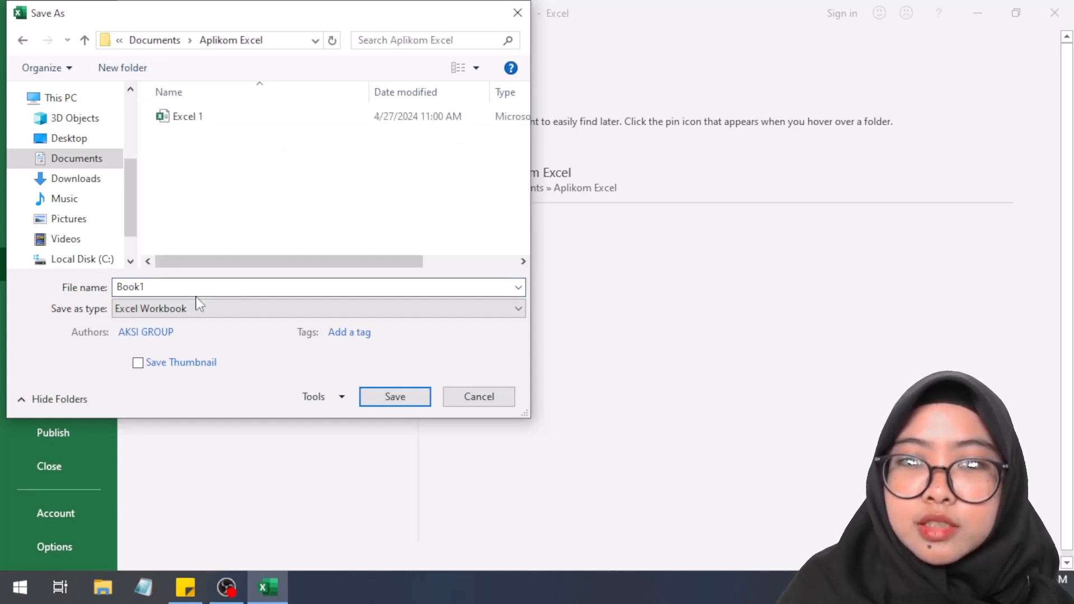
- Name the file Latihan Excel 2 and save it as an Excel Workbook in the chosen folder
key(BackSpace)
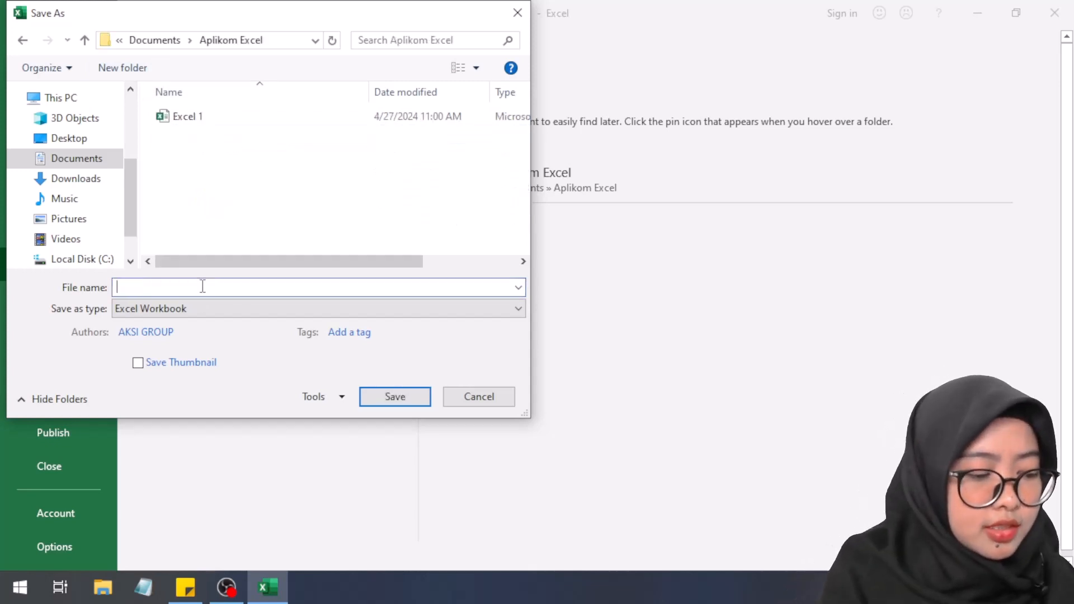
text(eXCE)
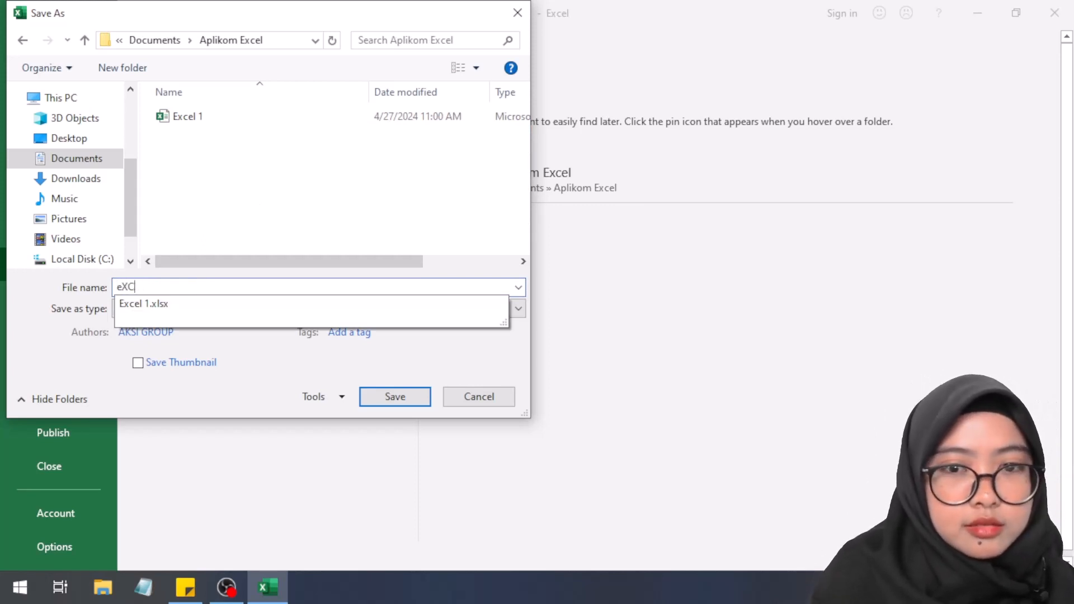
key(BackSpace)
key(BackSpace)
key(BackSpace)
text(Ex)
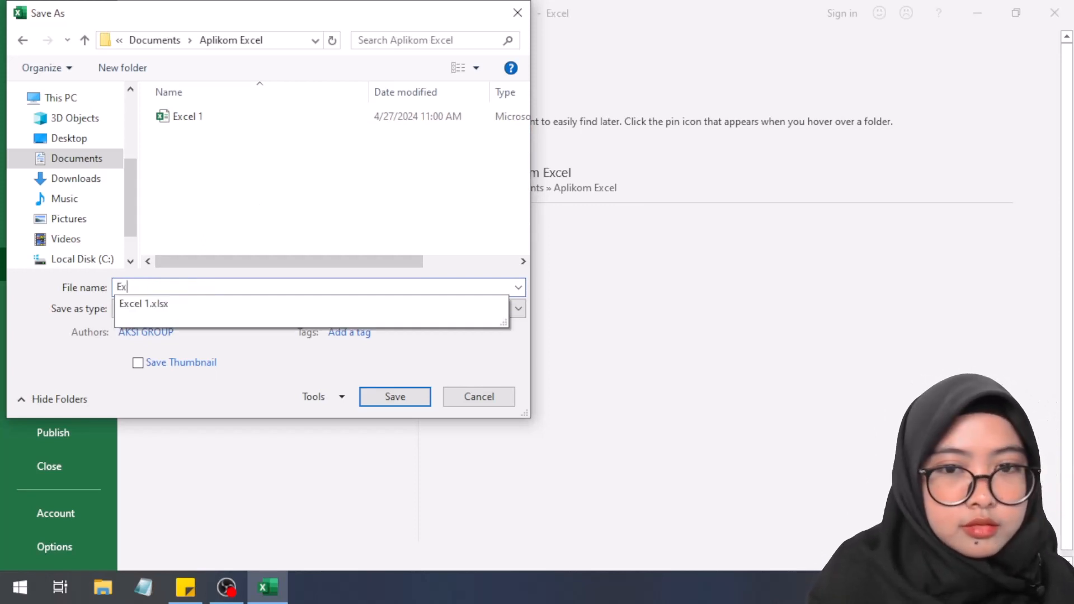
key(BackSpace)
key(BackSpace)
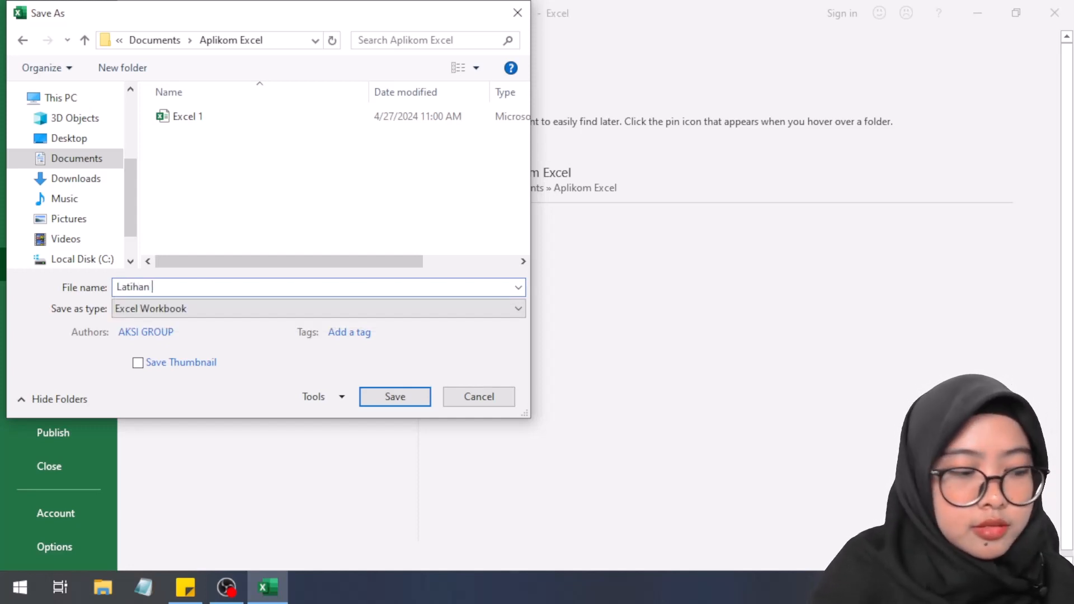
text(Latihan Excel)
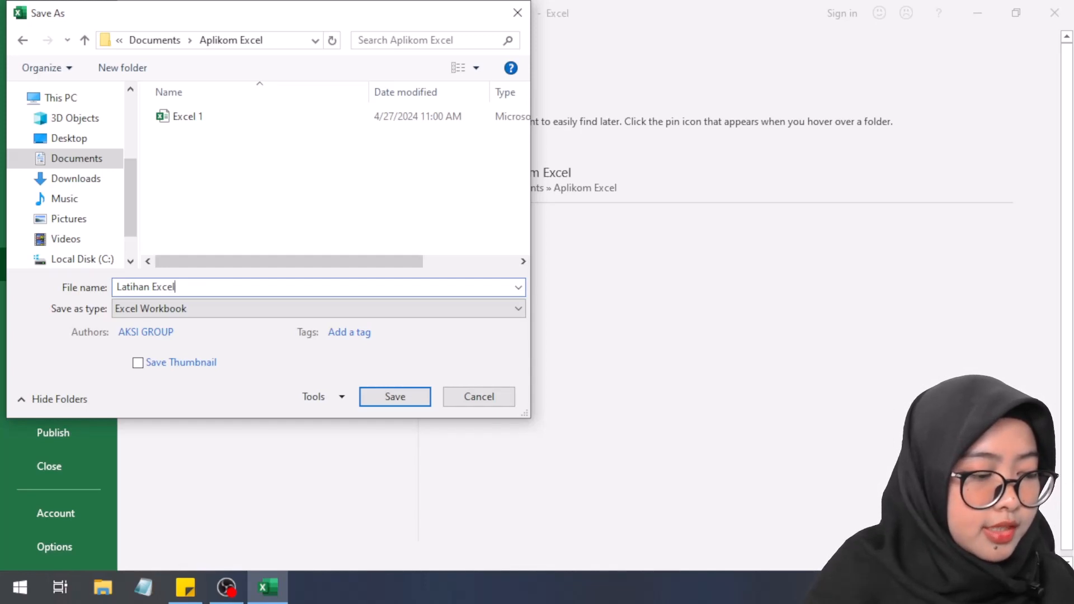
text( 2)
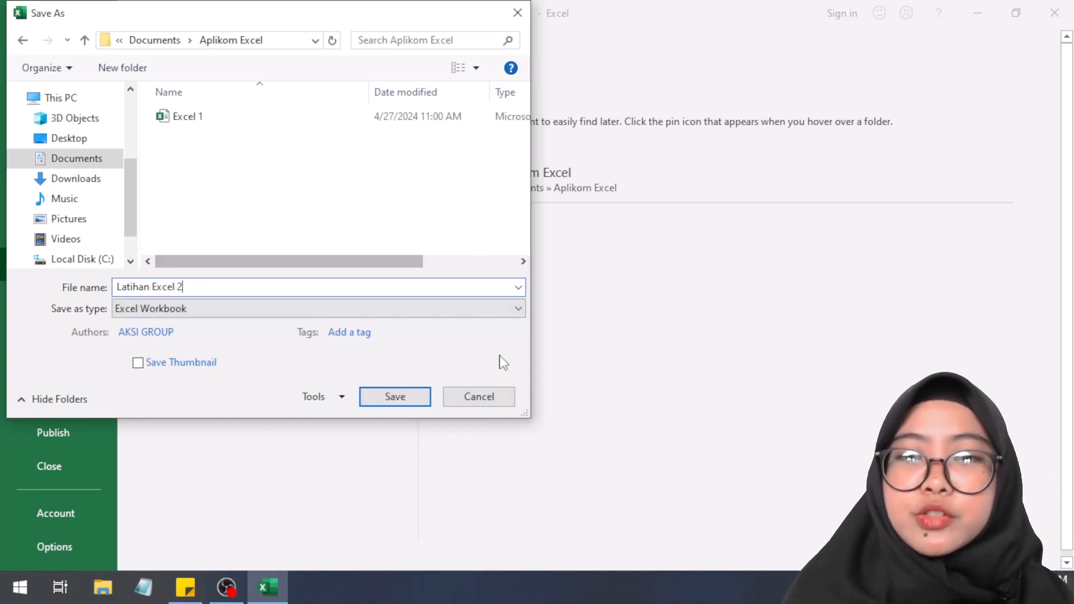
click(425, 401)
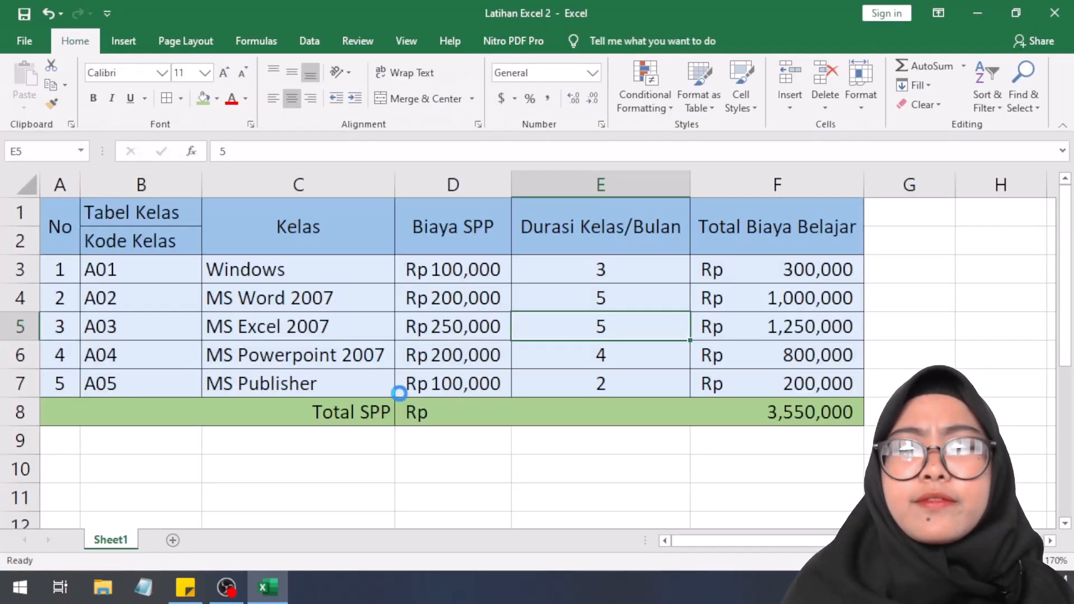